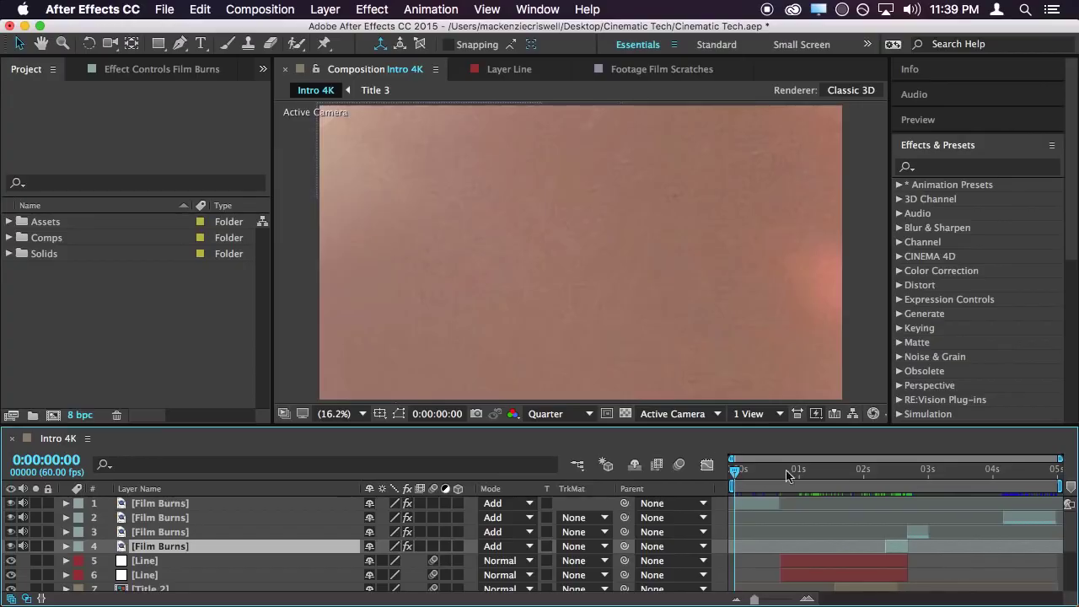
Scrub the Intro 4K timeline to the closing title at 0:00:03:46 and back to 0:00:00:56
left_click_drag(805, 486, 977, 501)
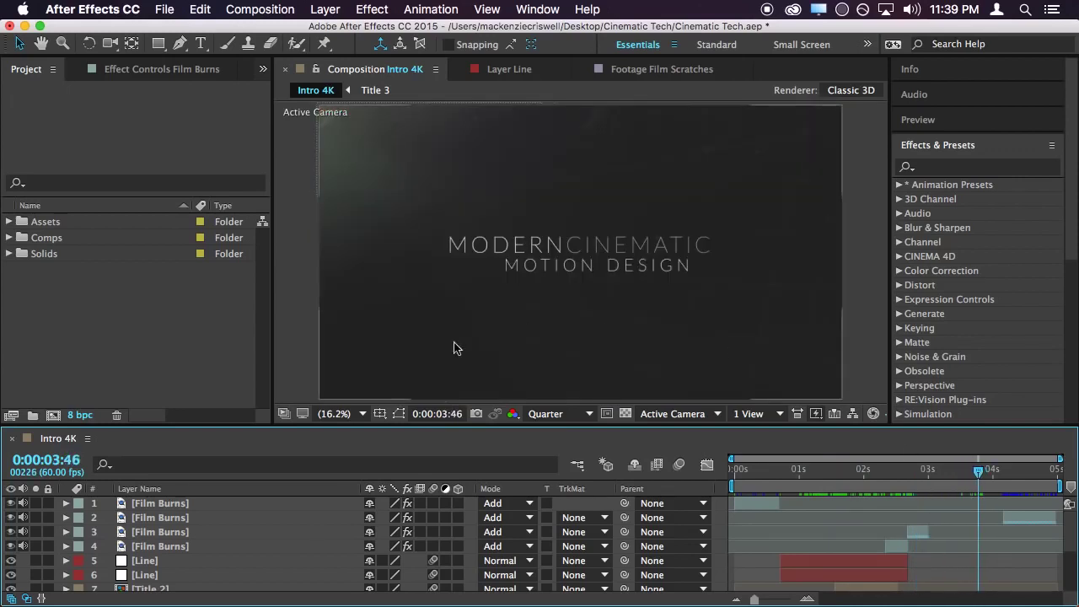
scroll(204, 569, "down", 3)
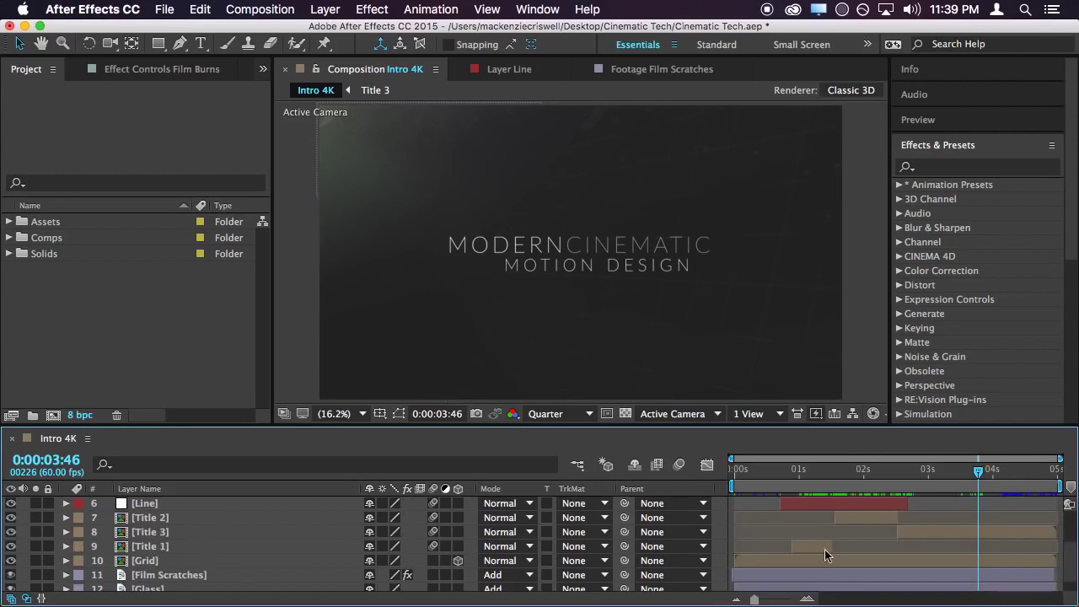
mouse_move(980, 493)
left_mouse_down()
mouse_move(723, 499)
mouse_move(1065, 500)
mouse_move(794, 516)
left_mouse_up()
Examine the background grid, texture and title lines of the Intro 4K composition up close, and set the viewer magnification to Fit
scroll(414, 240, "up", 2)
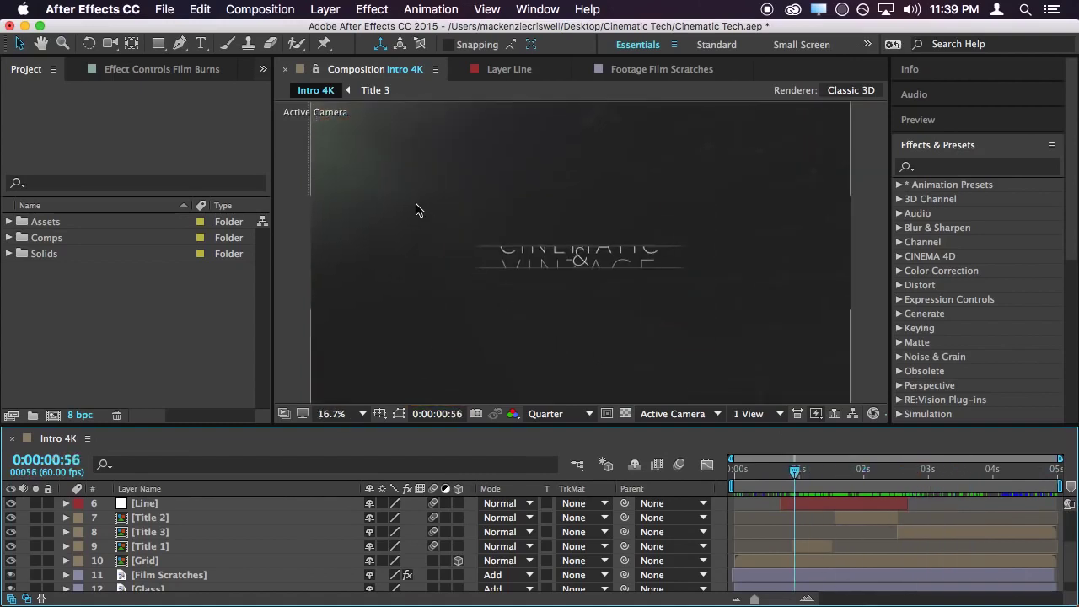
left_click_drag(708, 339, 559, 289)
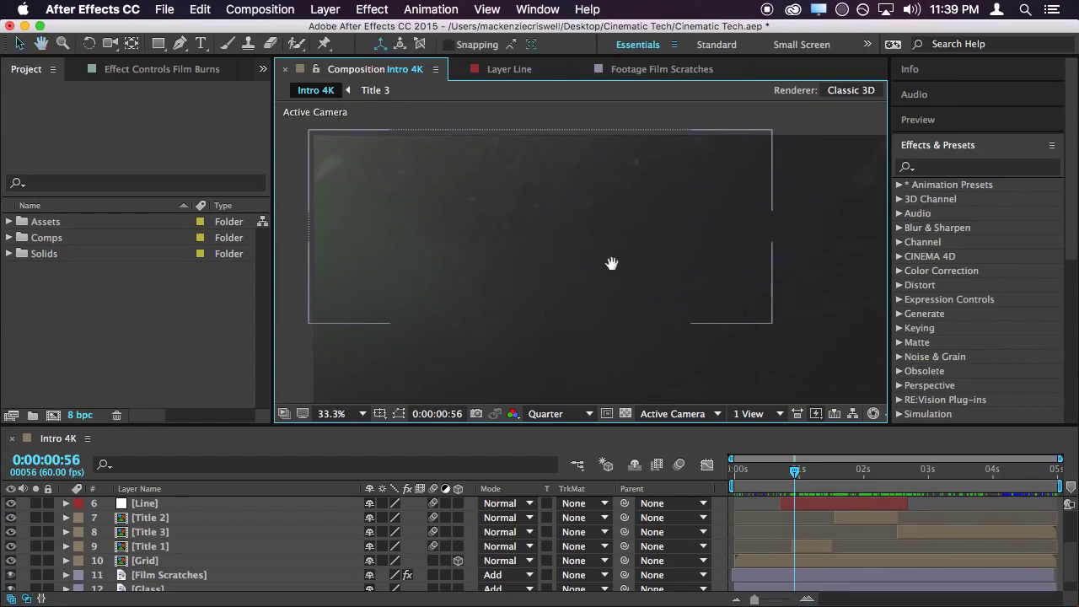
left_click_drag(612, 260, 689, 256)
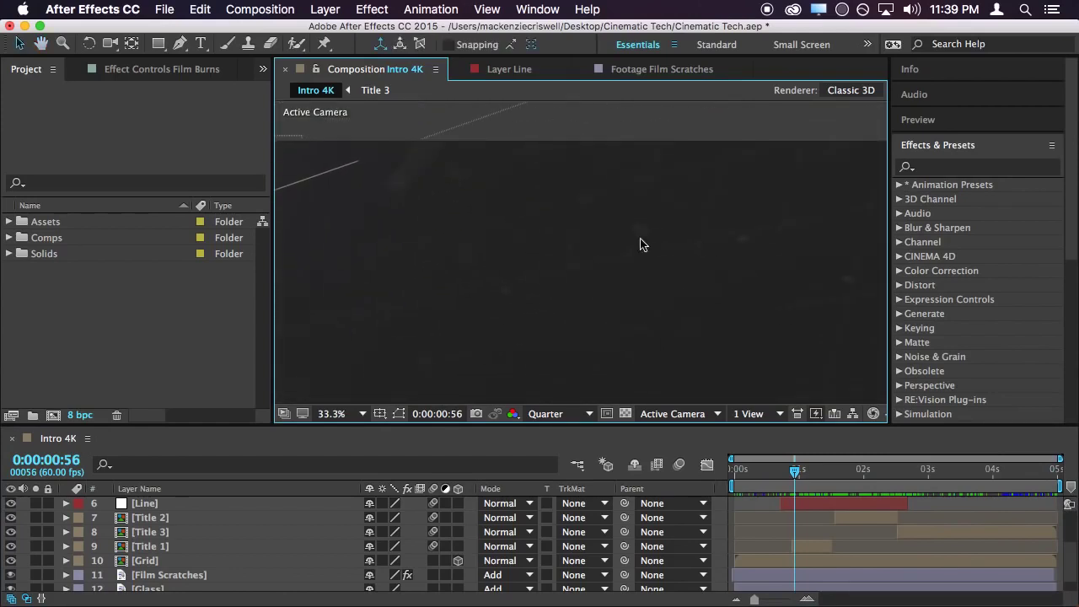
left_click_drag(518, 243, 970, 270)
left_click_drag(576, 257, 561, 211)
left_click_drag(654, 308, 512, 193)
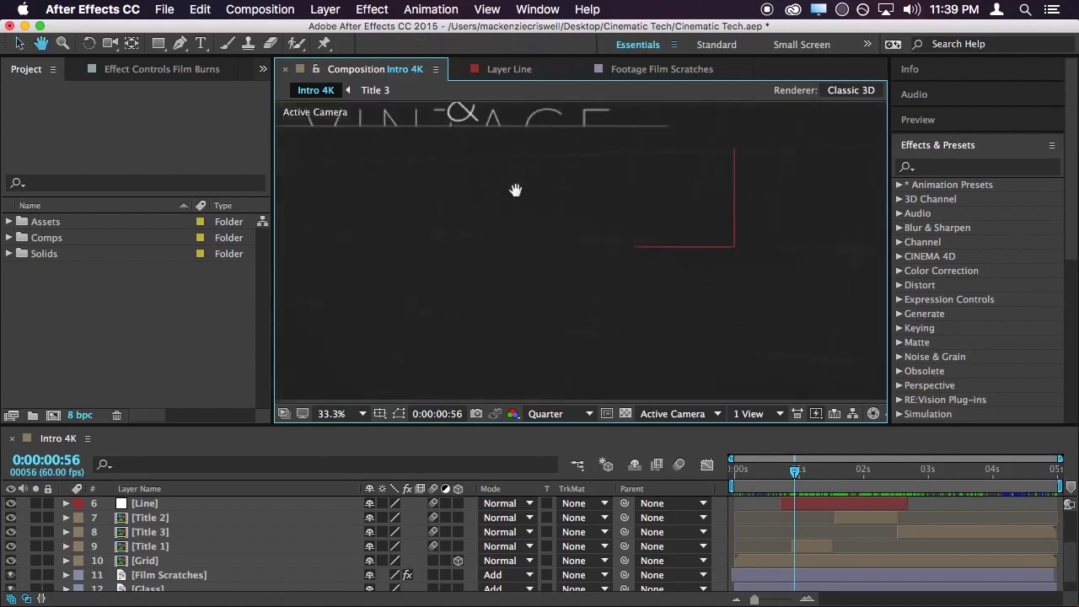
scroll(592, 262, "down", 2)
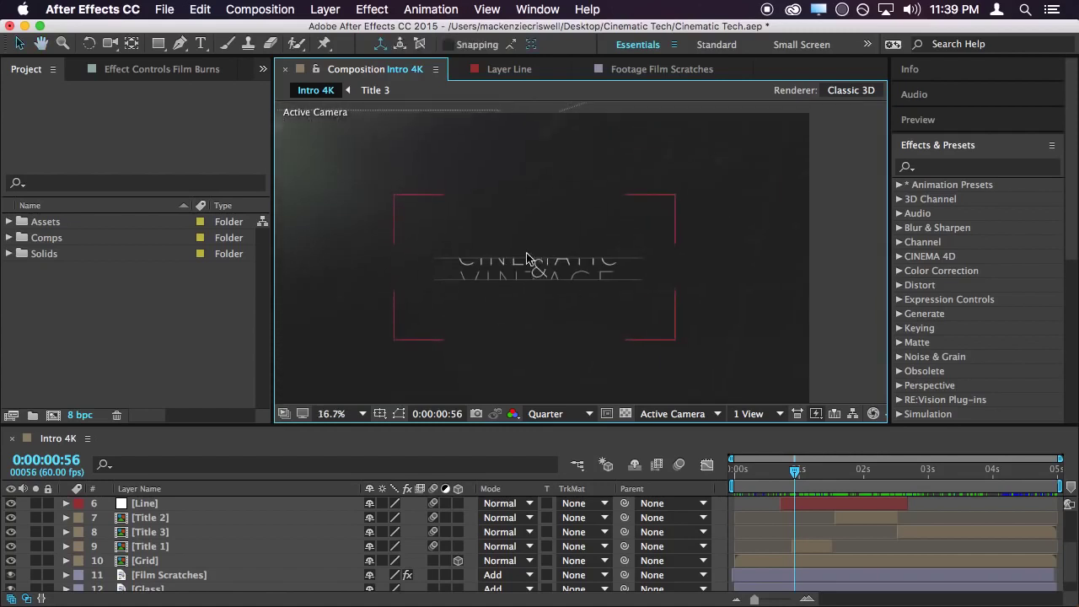
scroll(650, 264, "down", 1)
scroll(473, 269, "up", 2)
left_click_drag(708, 214, 597, 255)
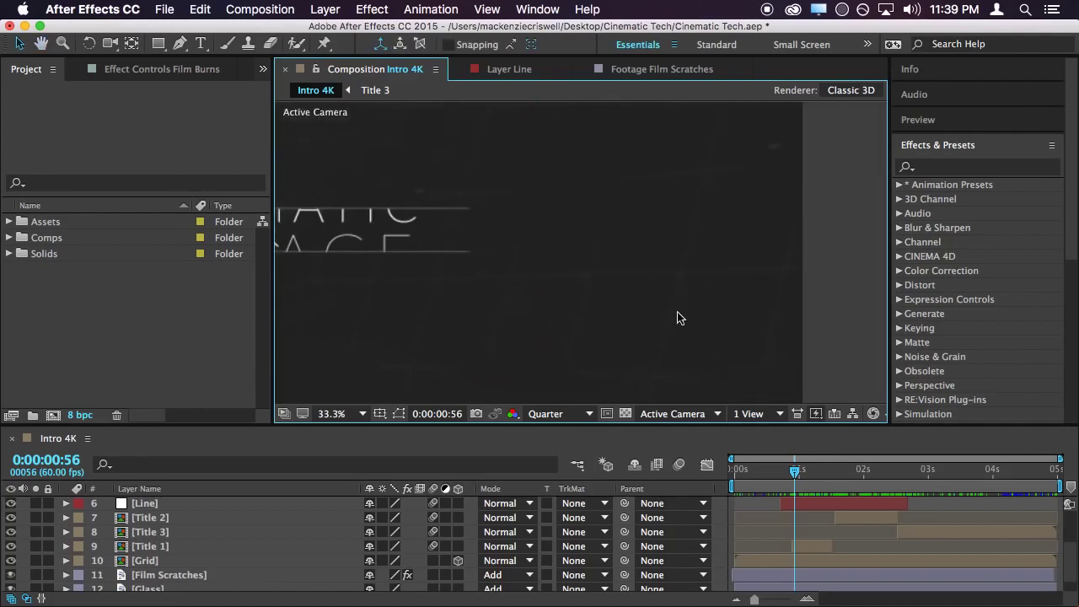
left_click_drag(679, 315, 740, 202)
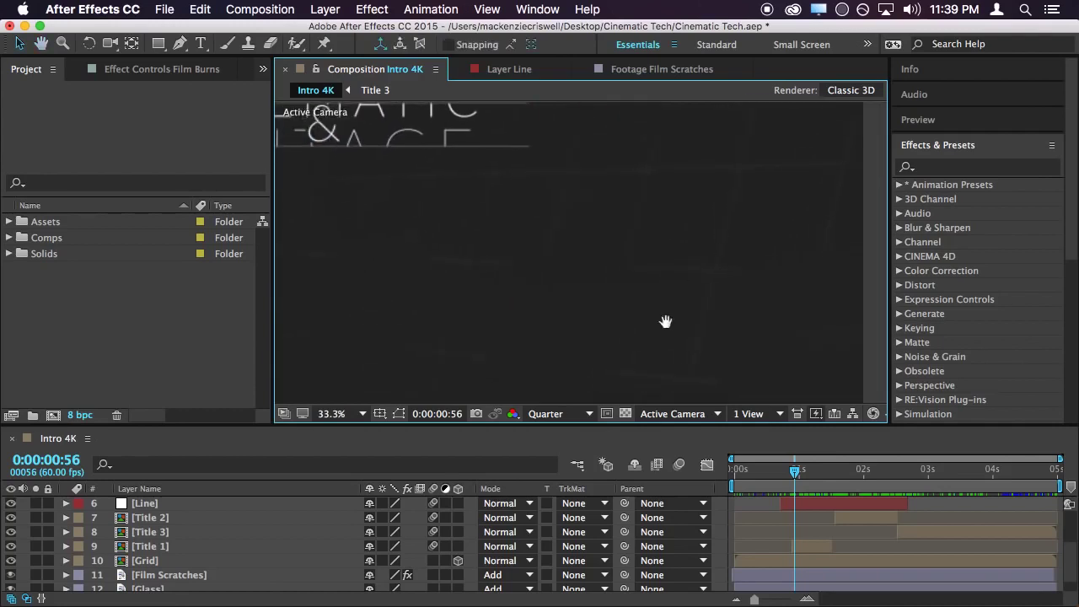
left_click_drag(665, 321, 696, 278)
scroll(623, 312, "down", 2)
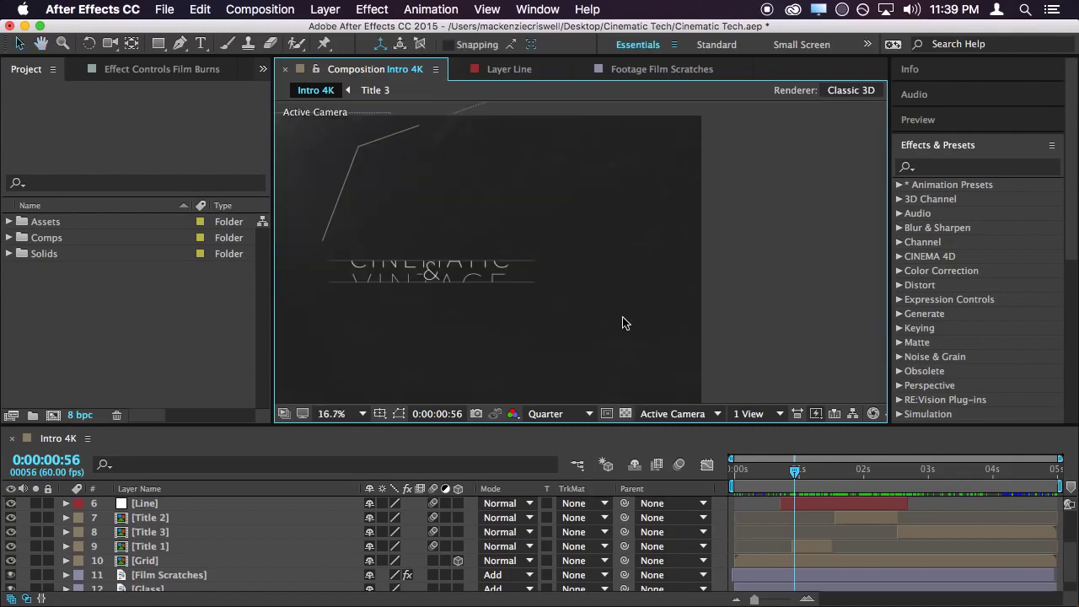
left_click_drag(621, 323, 722, 301)
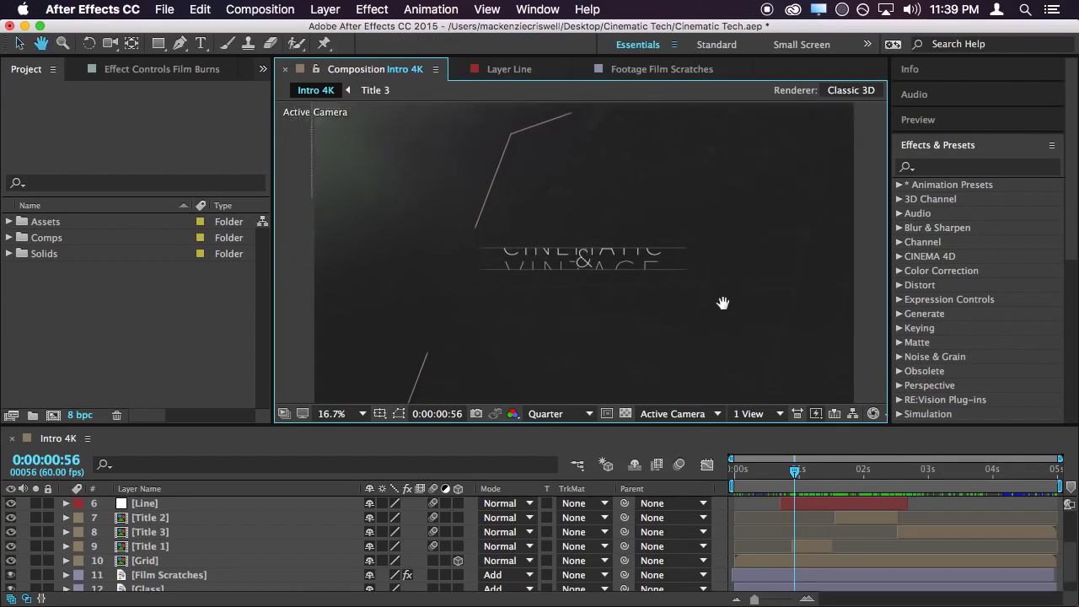
left_click(333, 414)
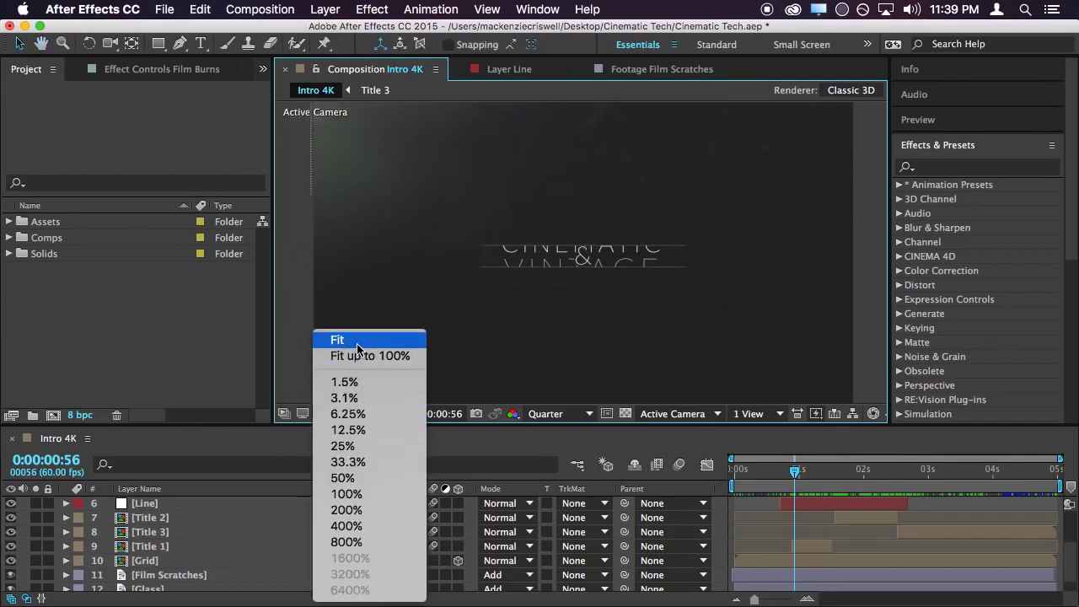
left_click(357, 342)
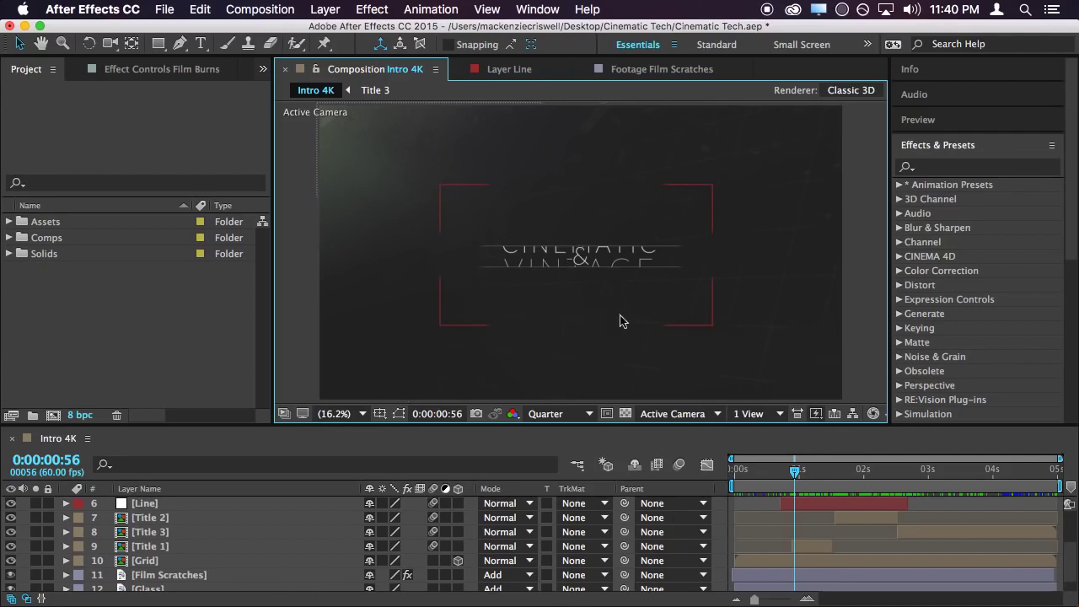
Look through the project's Assets and Comps folders, check the Intro 4K composition's details, and collapse both folders
left_click(8, 221)
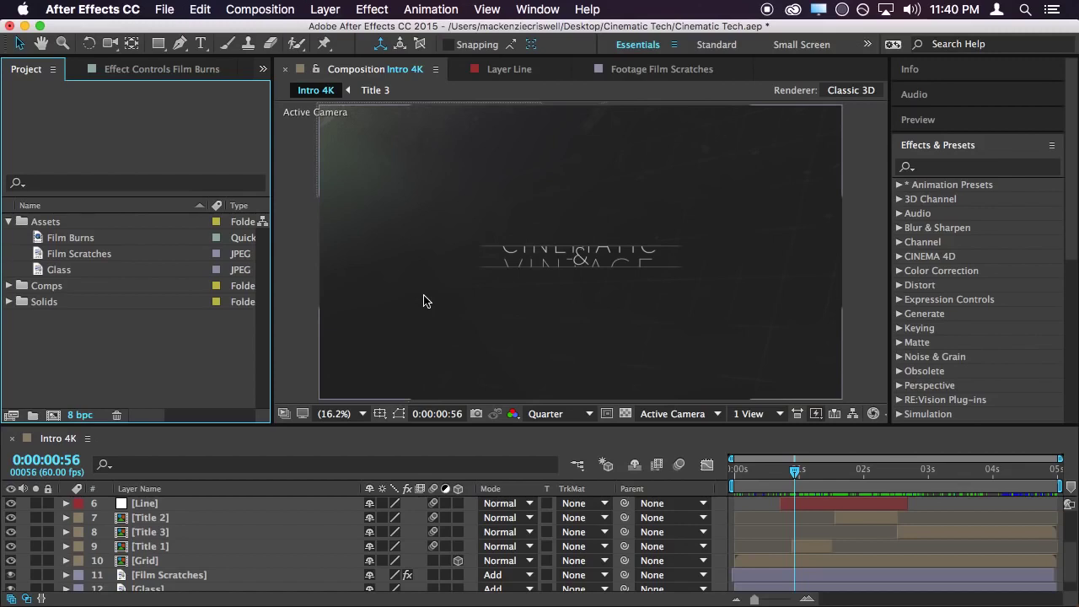
scroll(494, 233, "up", 1)
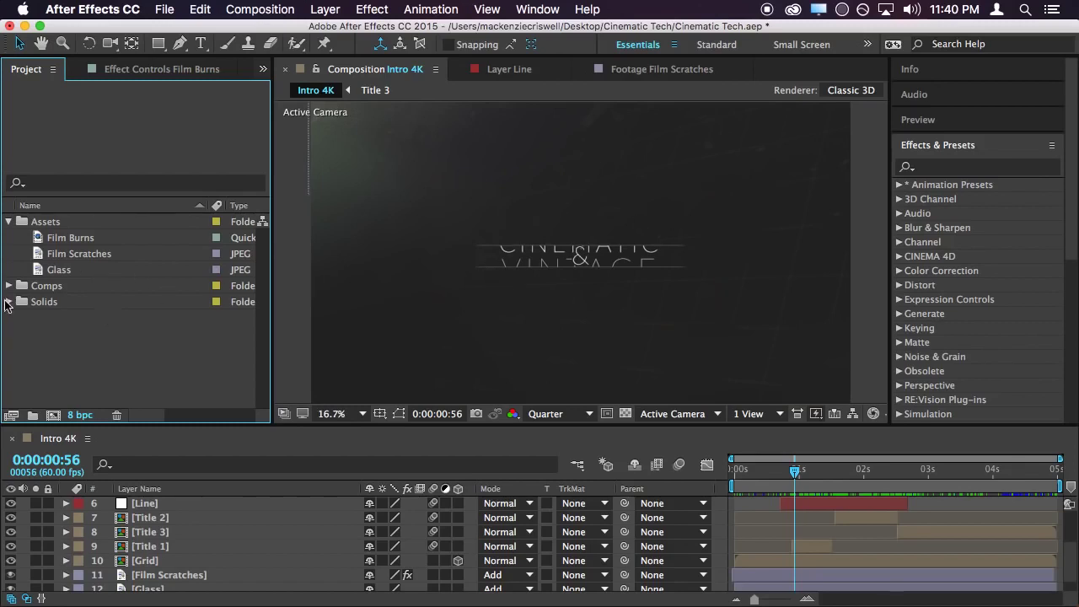
left_click(8, 286)
left_click(82, 318)
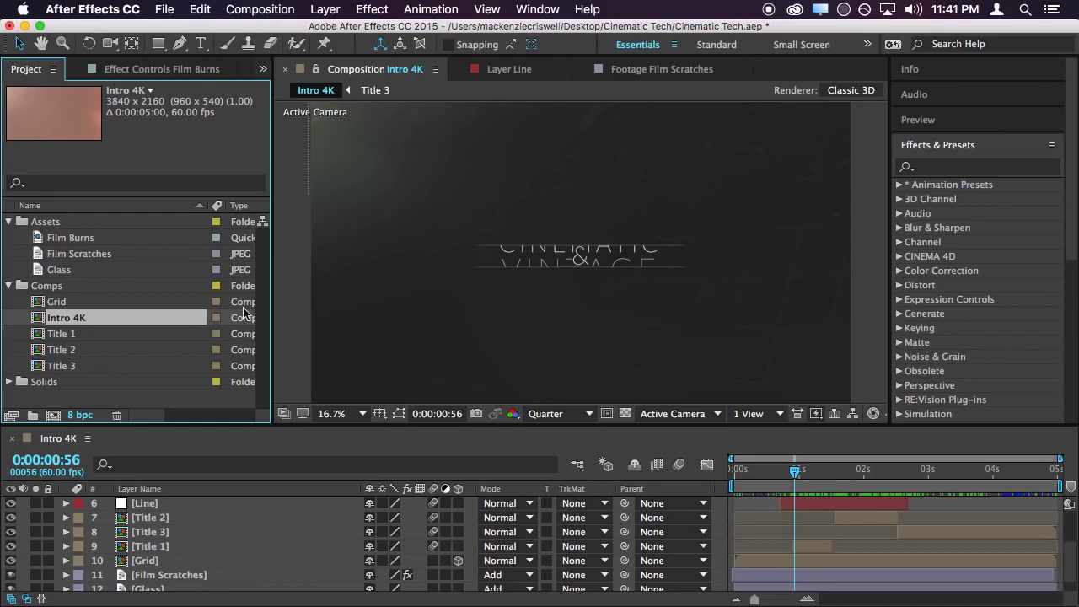
left_click(9, 286)
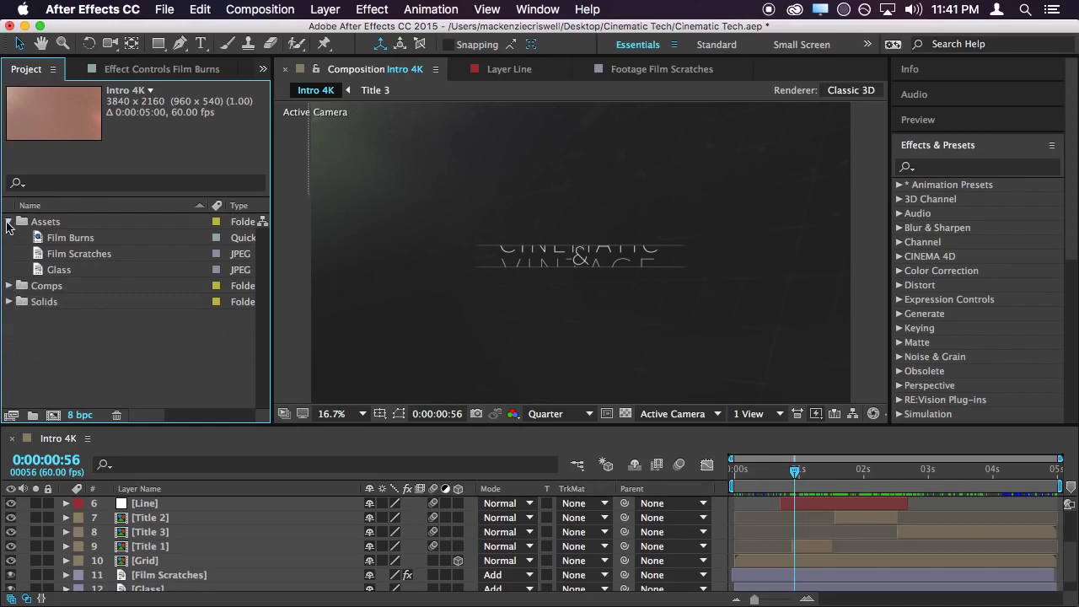
left_click(8, 221)
left_click(67, 281)
Create a 1920 x 1080 composition named Tutorial at 60 fps, 5 seconds long, with the aspect ratio locked to 16:9
left_click(52, 417)
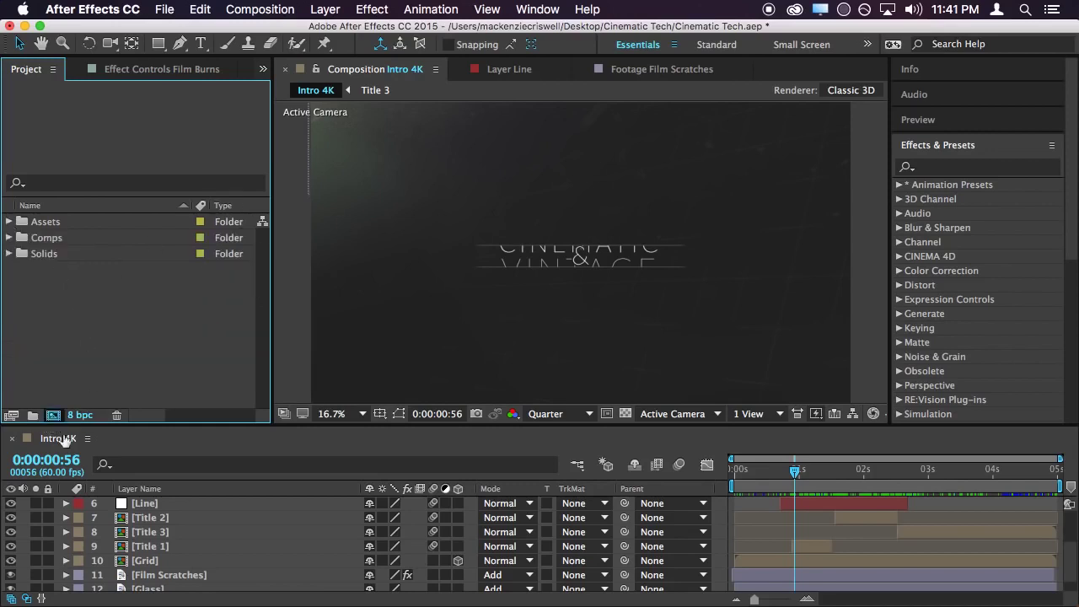
left_click_drag(248, 170, 713, 143)
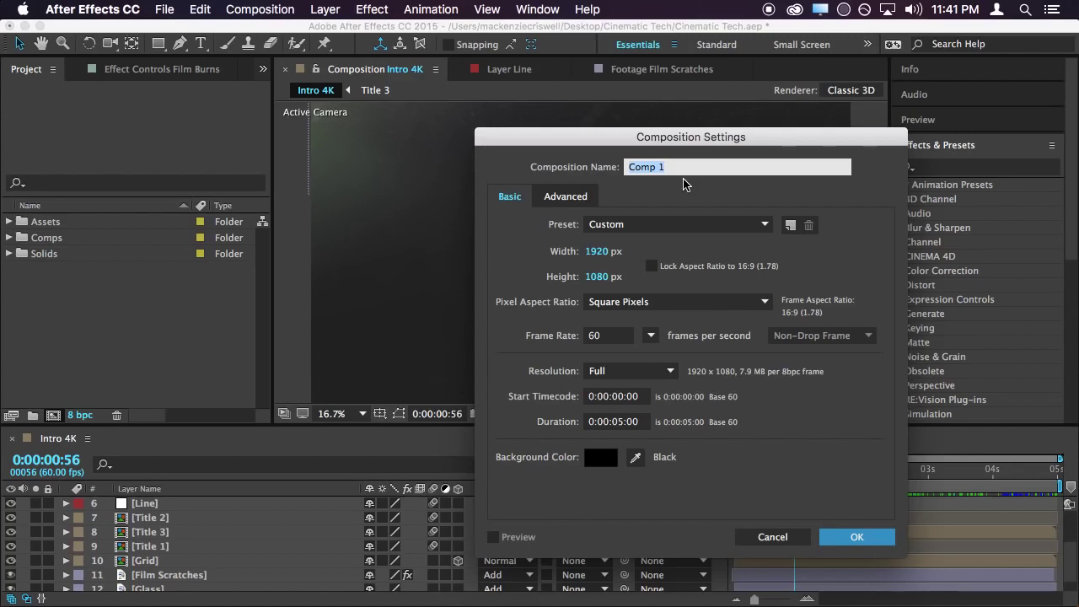
type("Tur")
key("BackSpace")
type("torial")
left_click(652, 267)
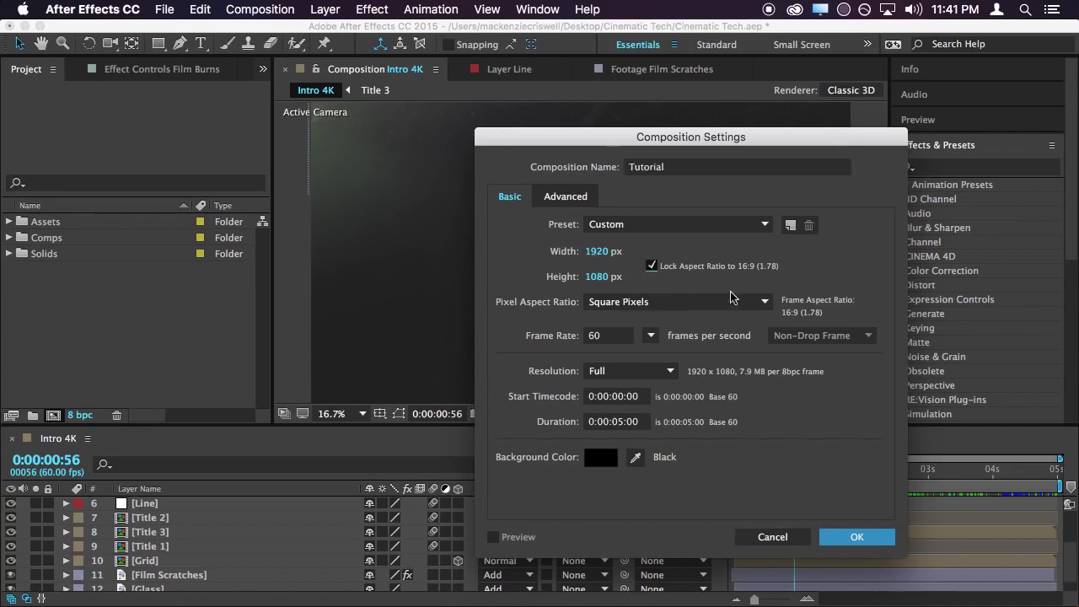
left_click(619, 337)
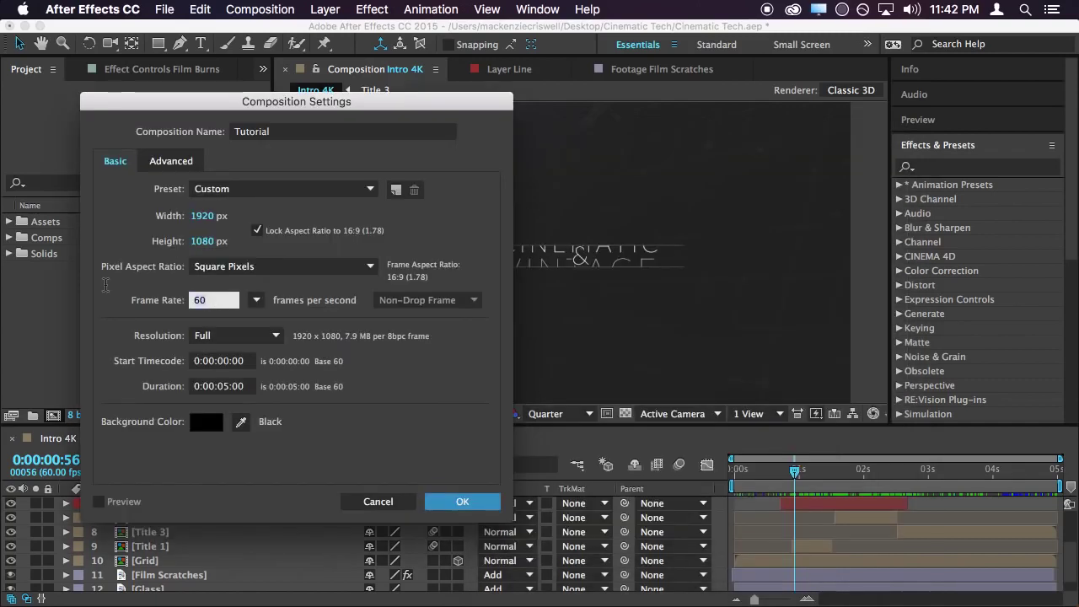
left_click_drag(354, 102, 597, 99)
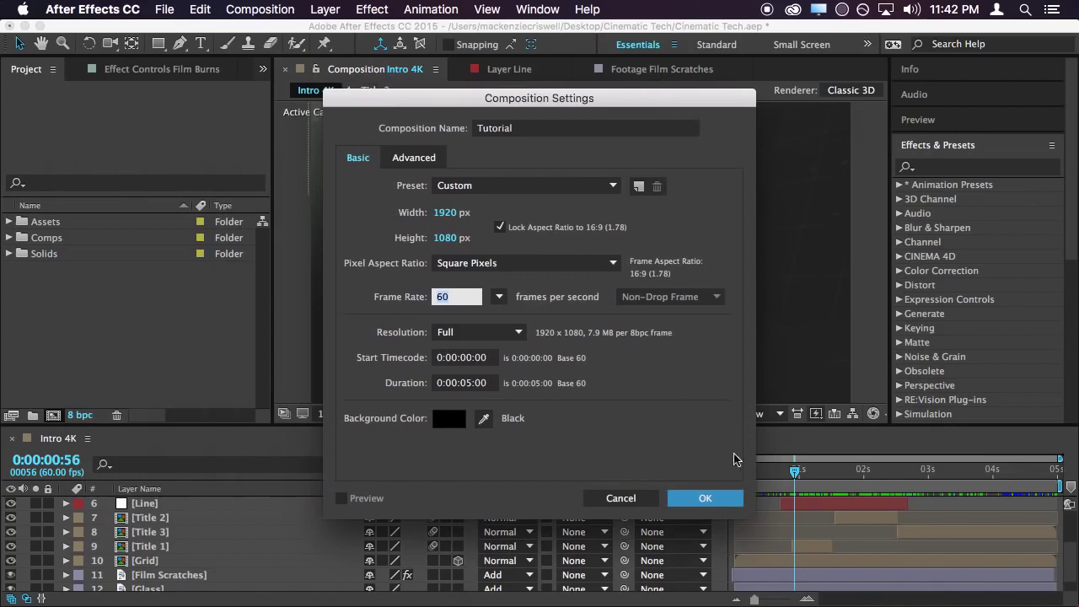
left_click(705, 500)
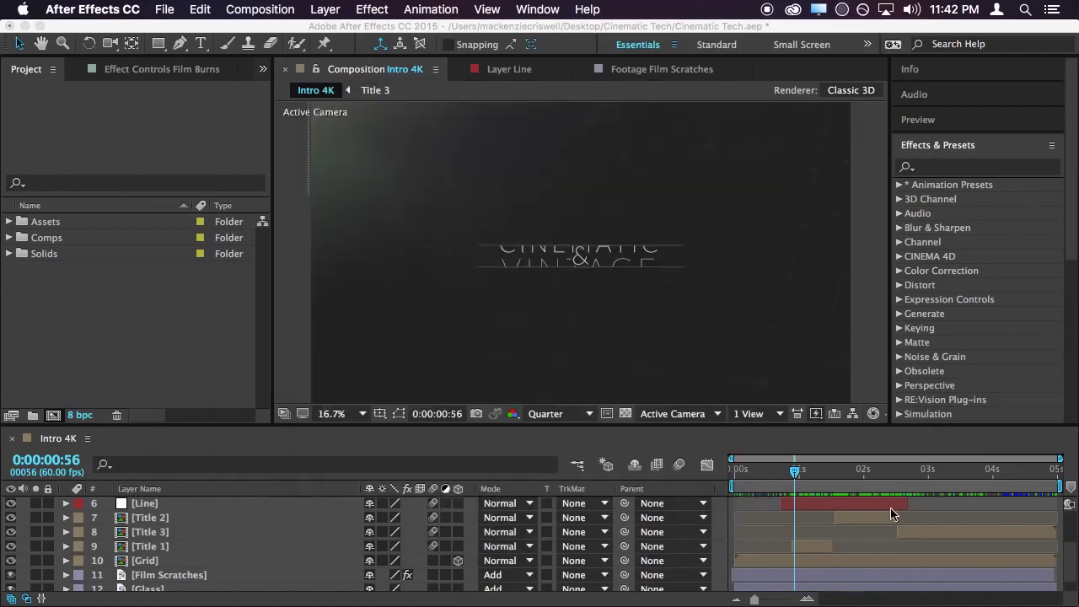
Return to the Intro 4K composition and scrub through the Cinematic & Vintage title reveal between its two lines
left_click(57, 438)
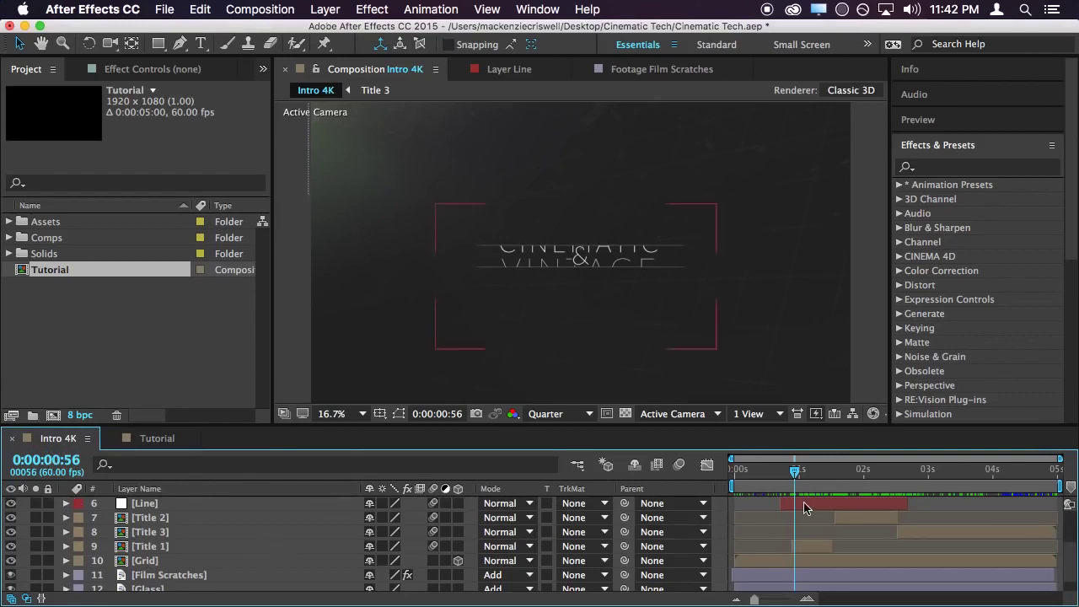
left_click(729, 479)
left_click_drag(729, 478, 825, 489)
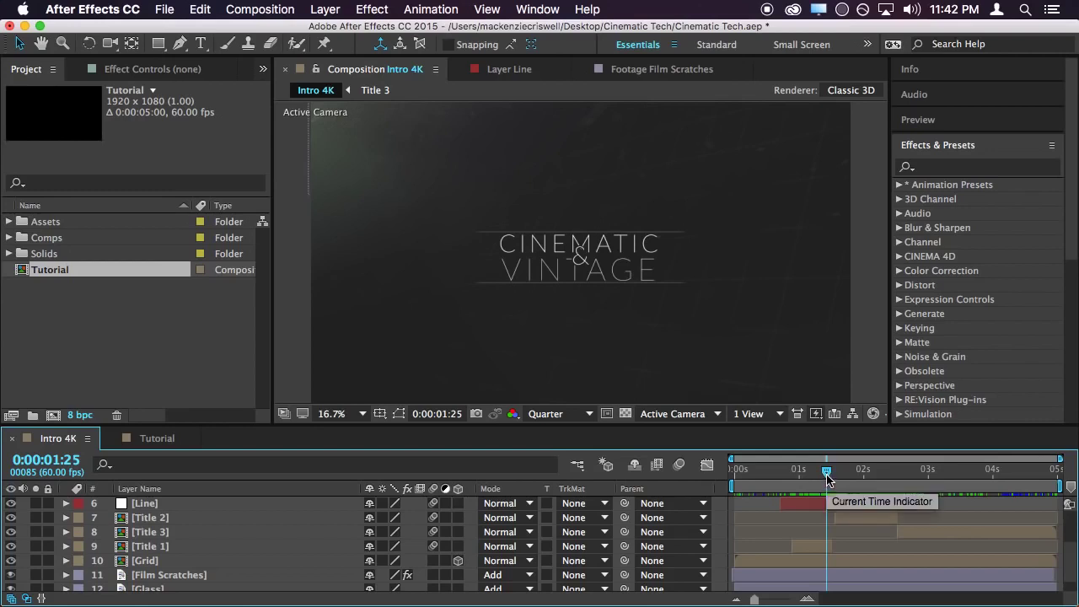
left_click_drag(826, 479, 828, 478)
left_click_drag(830, 477, 799, 485)
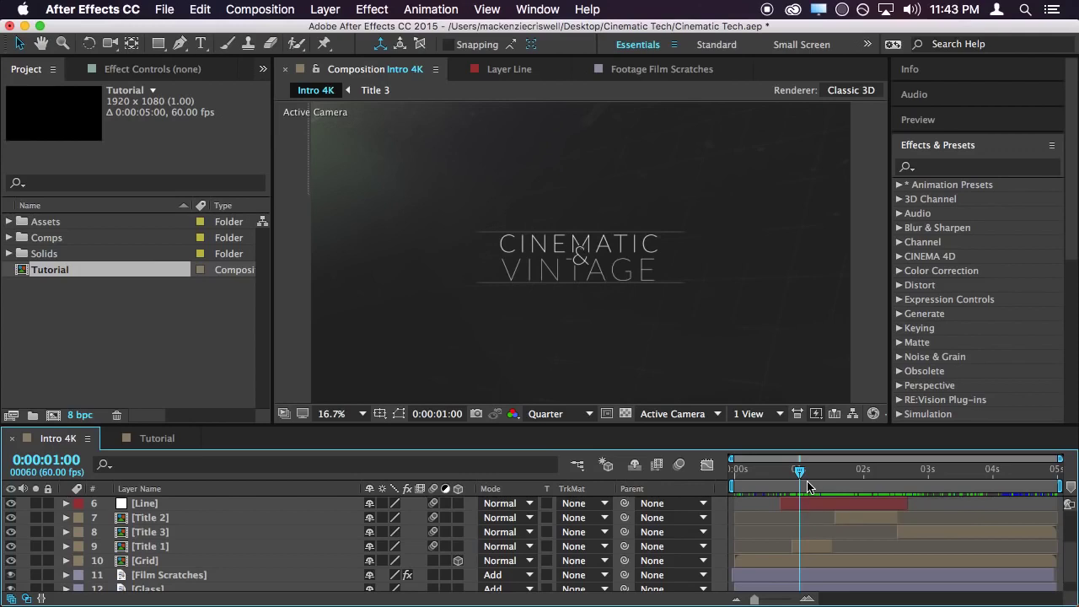
Examine the Modern title animation in Intro 4K around the 2-second mark, stepping through individual frames
left_click_drag(803, 478, 865, 487)
key("Page_Up")
key("Page_Up")
key("Page_Up")
key("Page_Up")
key("Page_Up")
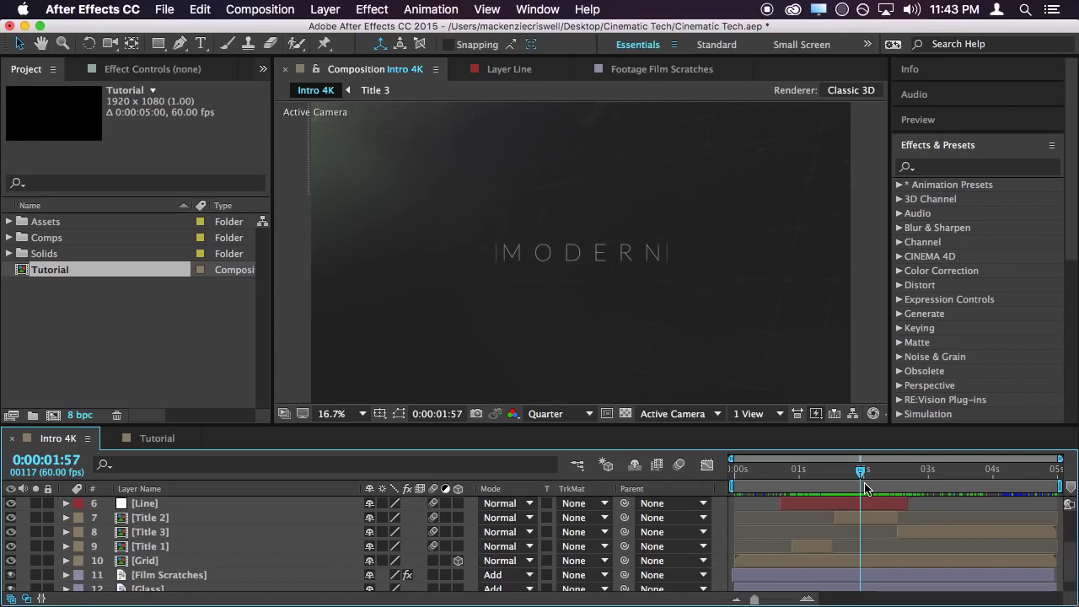
mouse_move(859, 475)
left_mouse_down()
mouse_move(895, 478)
mouse_move(874, 487)
left_mouse_up()
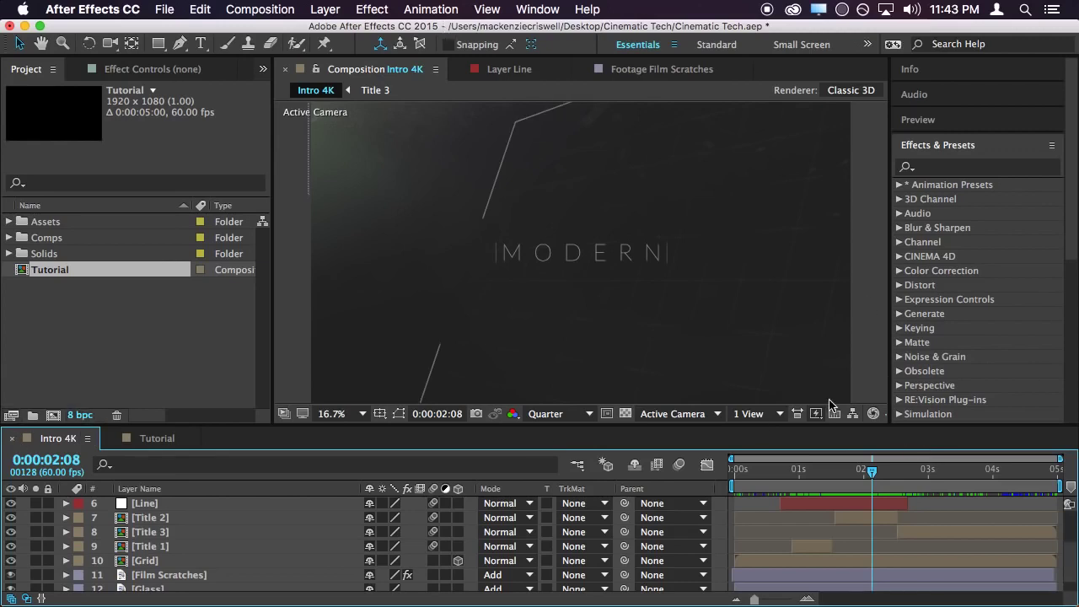
Close the Intro 4K timeline and fit the Tutorial composition to the viewer
left_click(13, 439)
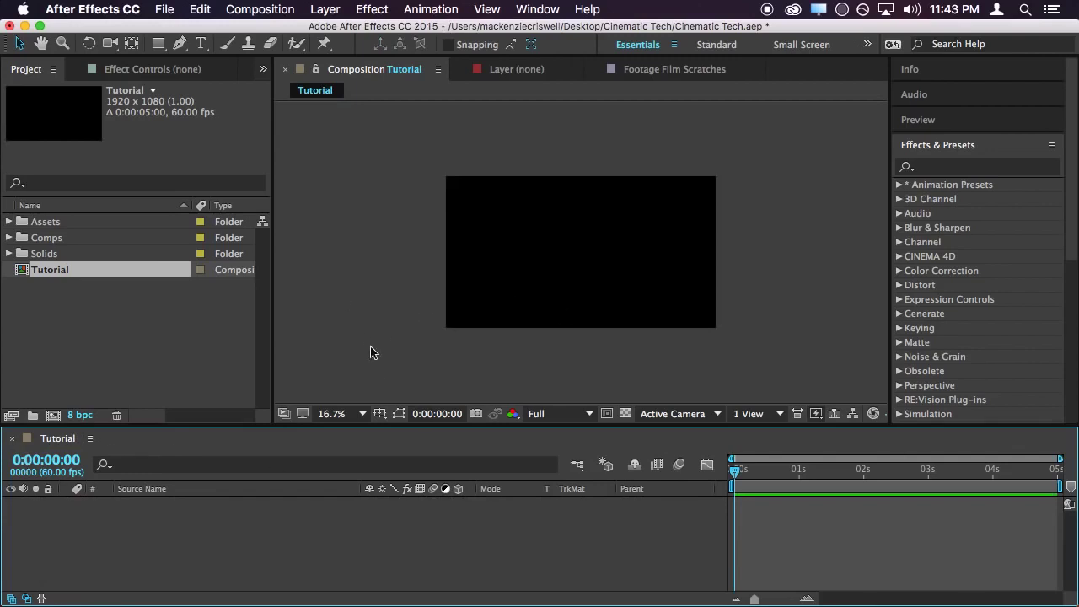
left_click(333, 413)
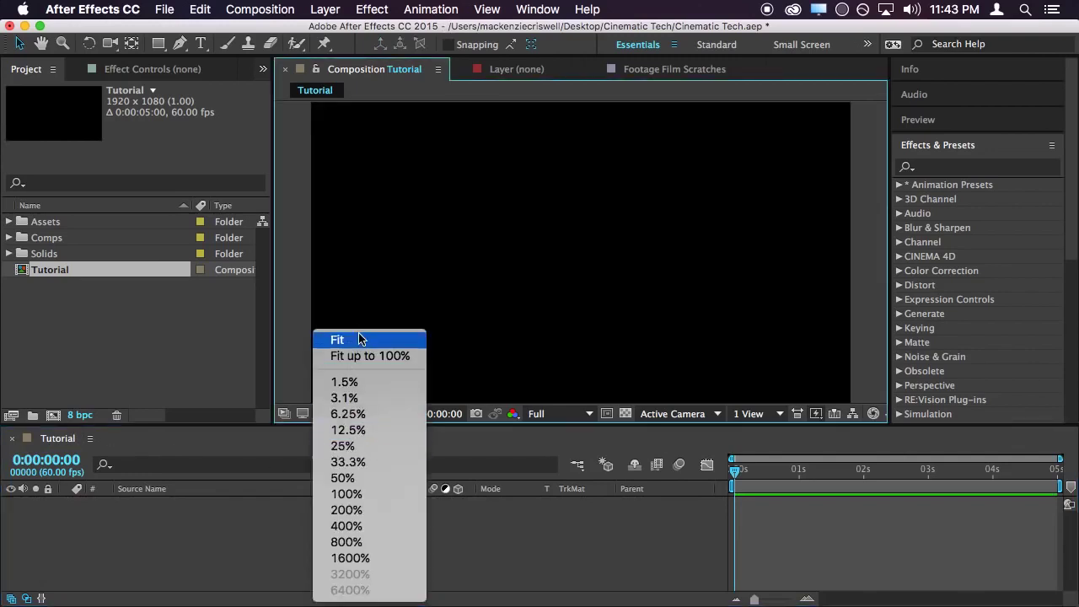
left_click(359, 338)
left_click(335, 413)
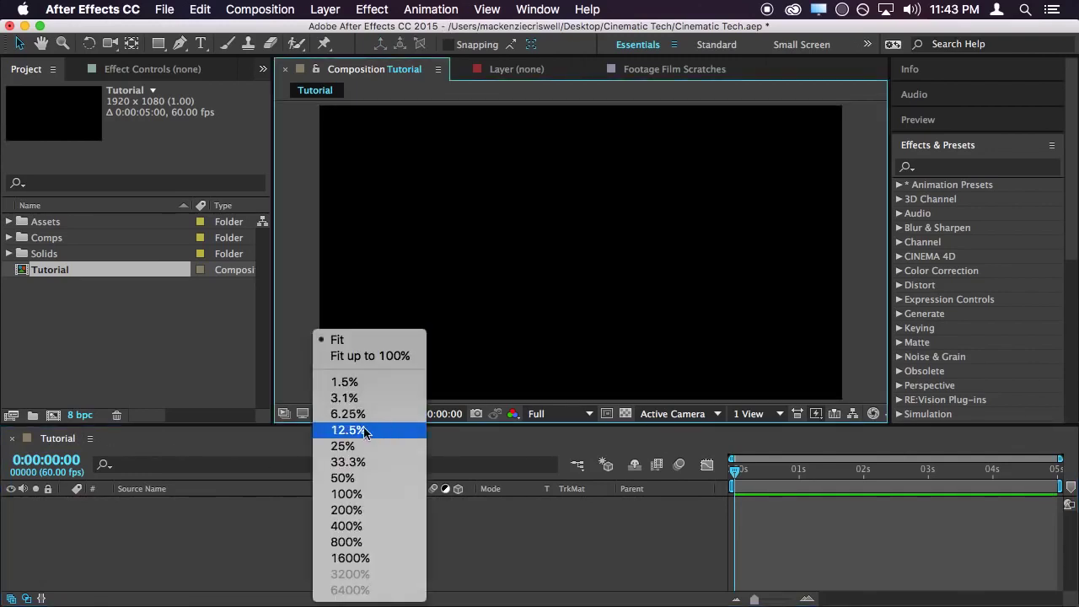
left_click(851, 533)
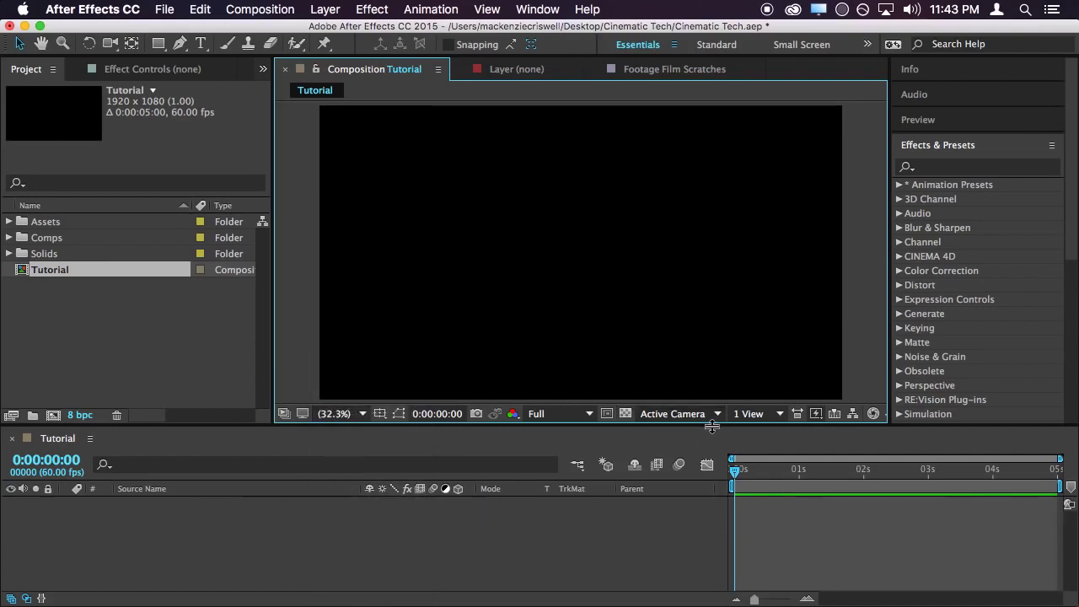
Expand the Solids folder and inspect the BG solid used for the original background
left_click(71, 254)
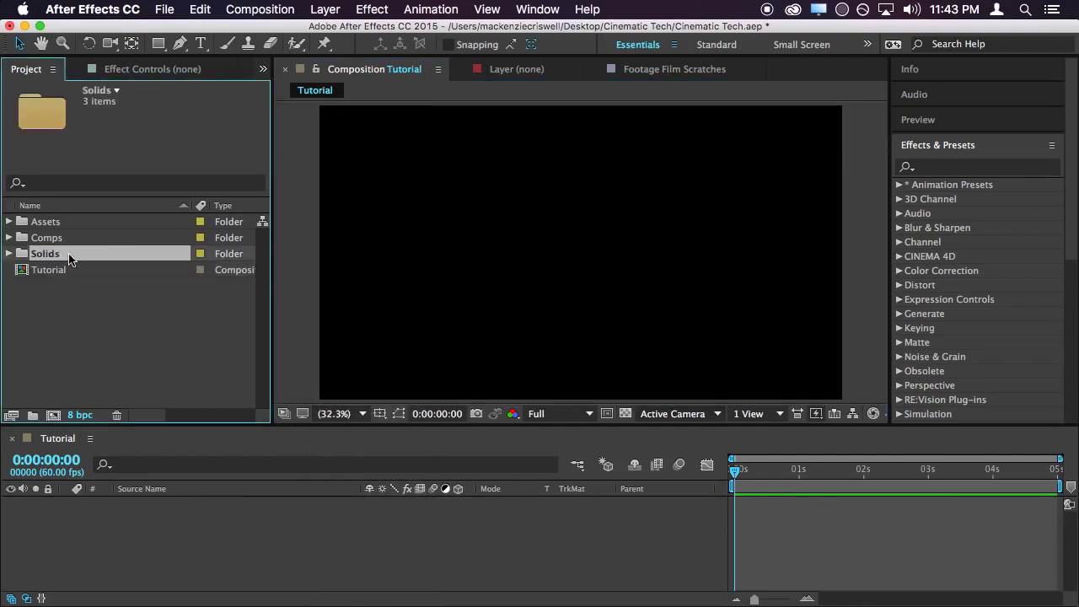
left_click(10, 254)
left_click_drag(48, 271, 279, 543)
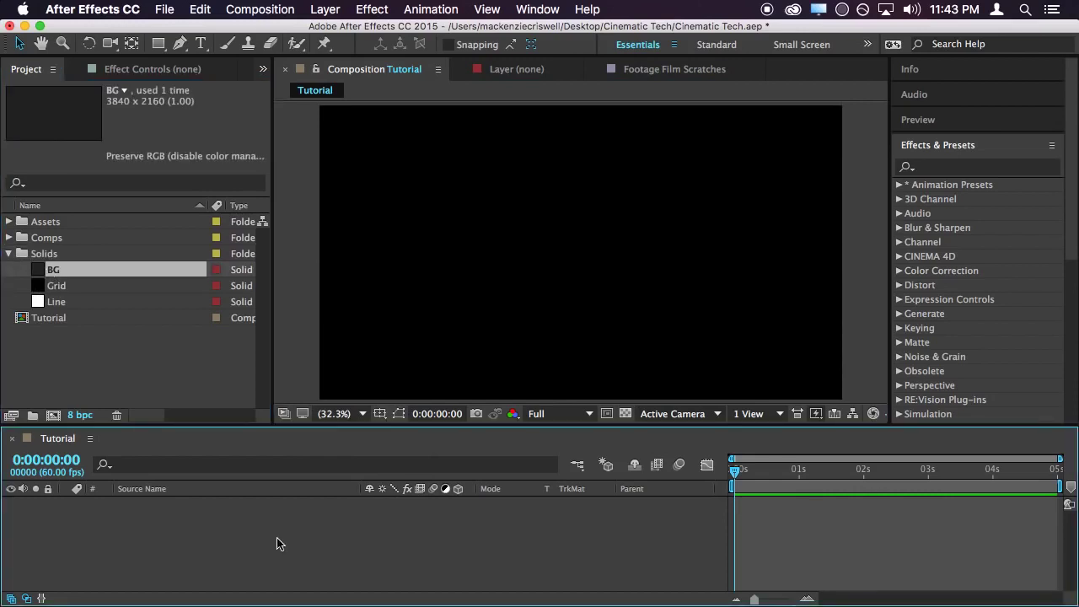
Create a 1920 x 1080 solid in the Tutorial composition, sampling its dark gray colour from the BG solid's swatch
key("super+y")
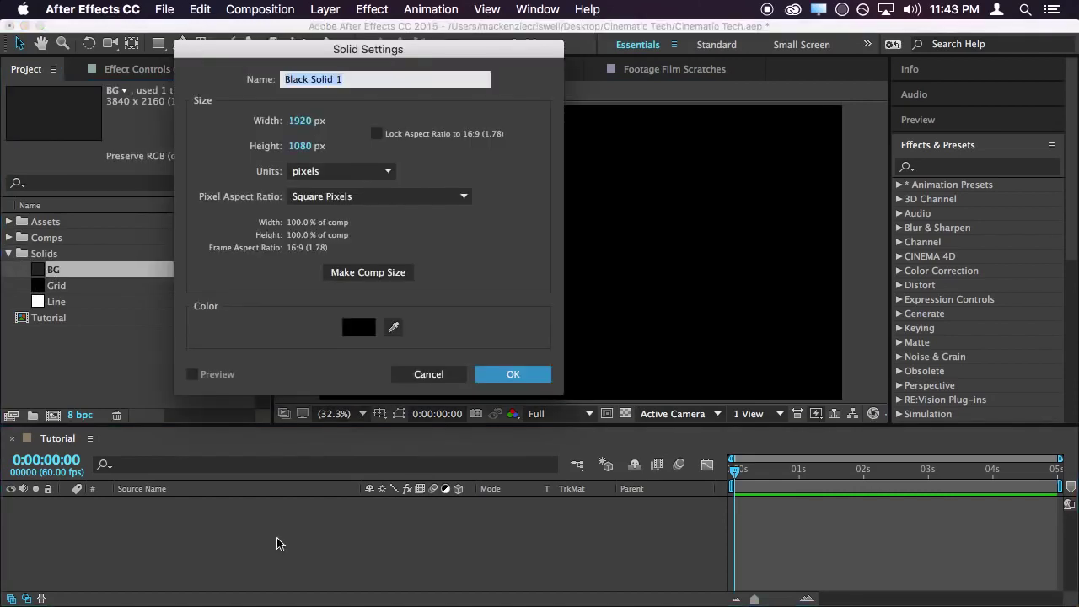
left_click(392, 327)
left_click(40, 271)
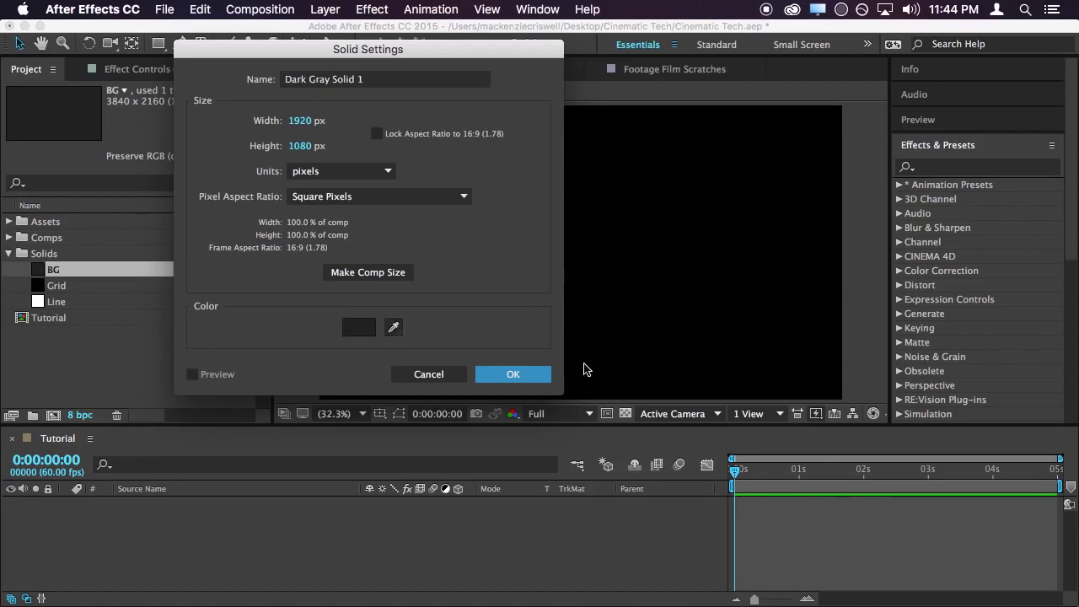
left_click(515, 374)
left_click(800, 531)
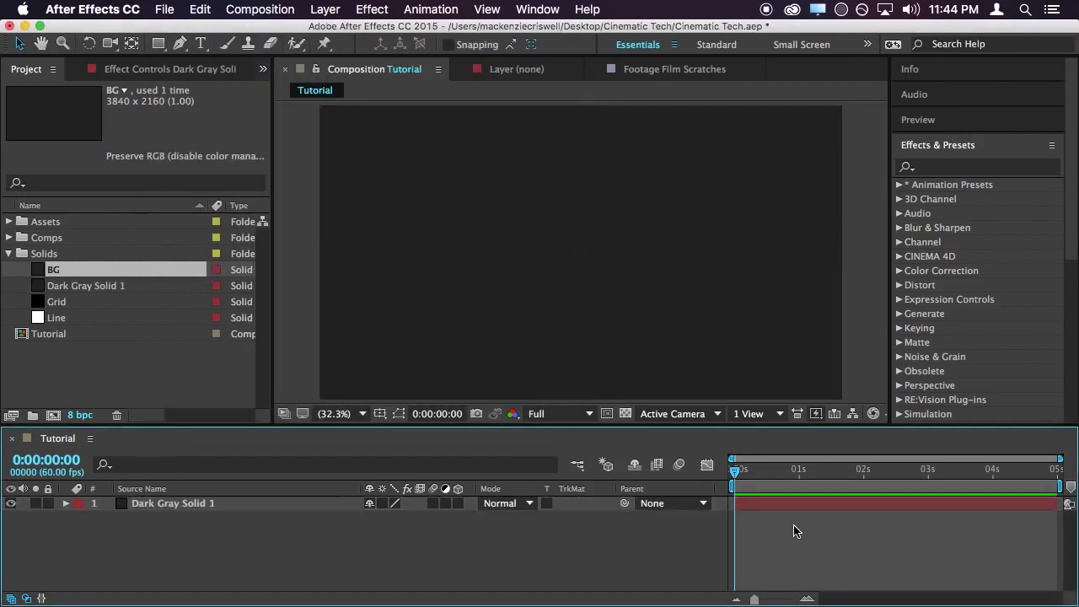
Rename the new dark gray solid in the Solids folder to Background
left_click(194, 504)
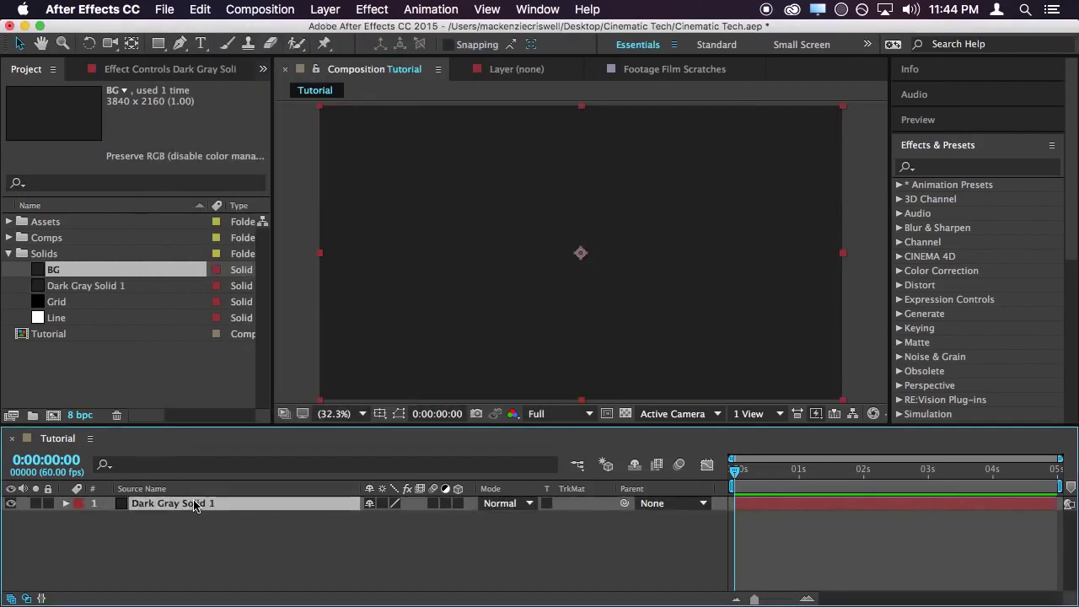
double_click(95, 288)
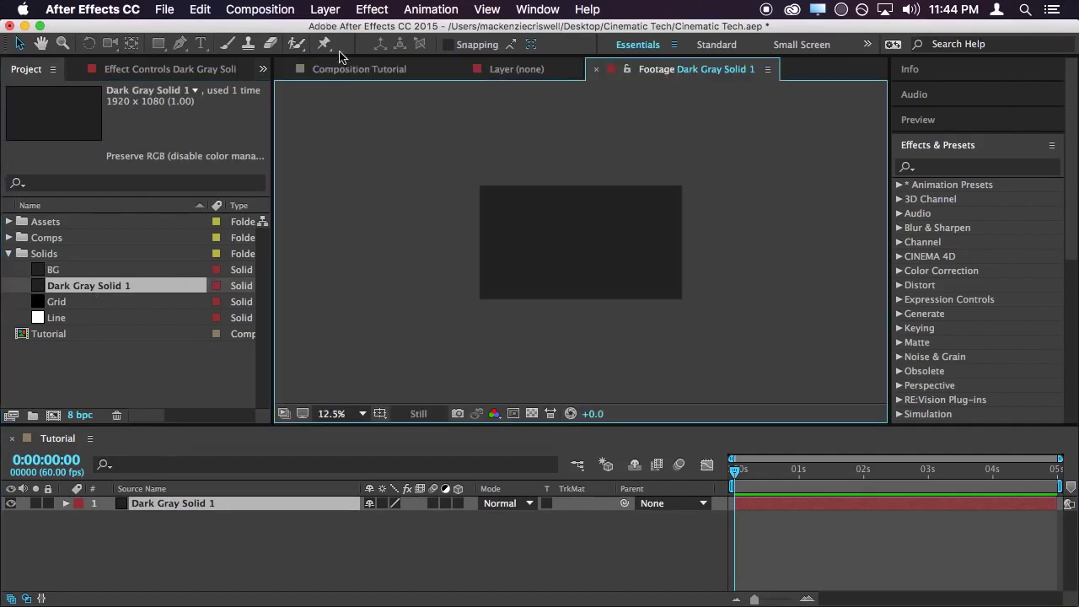
left_click(354, 69)
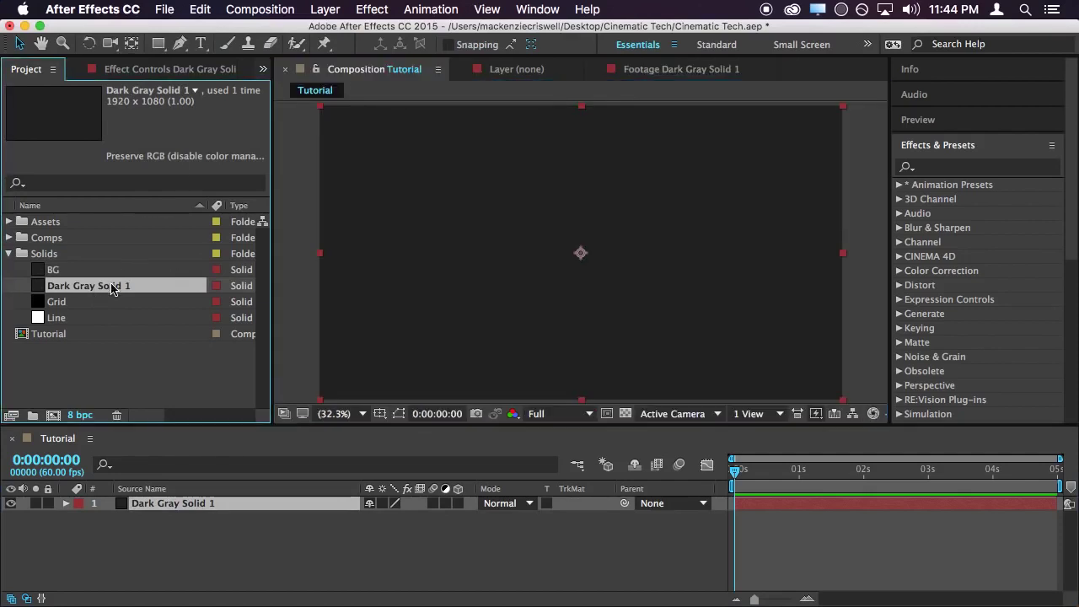
key("Return")
type("Background")
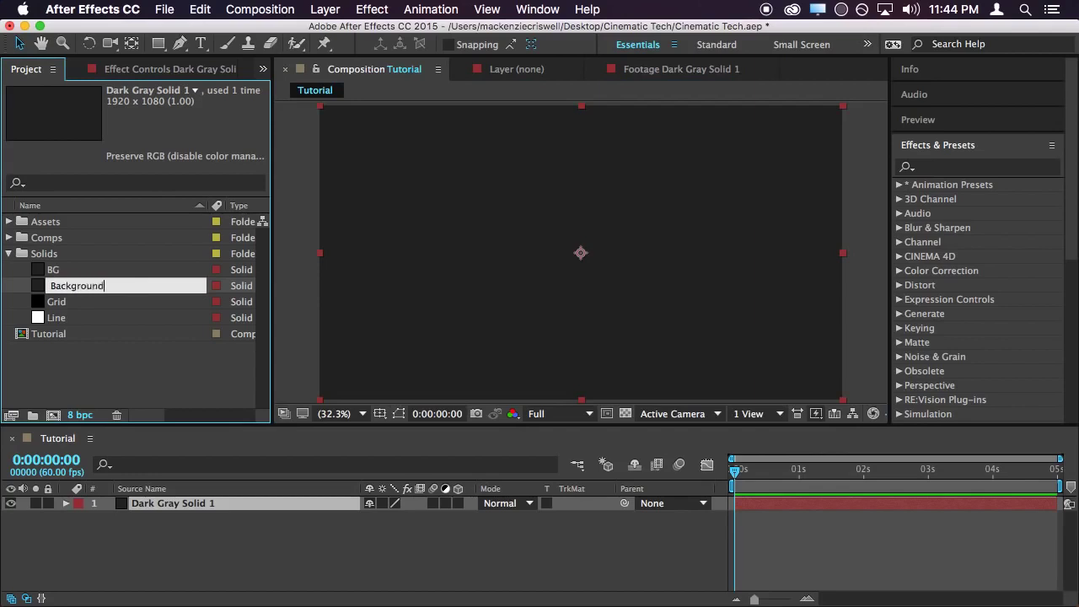
key("Return")
left_click(428, 573)
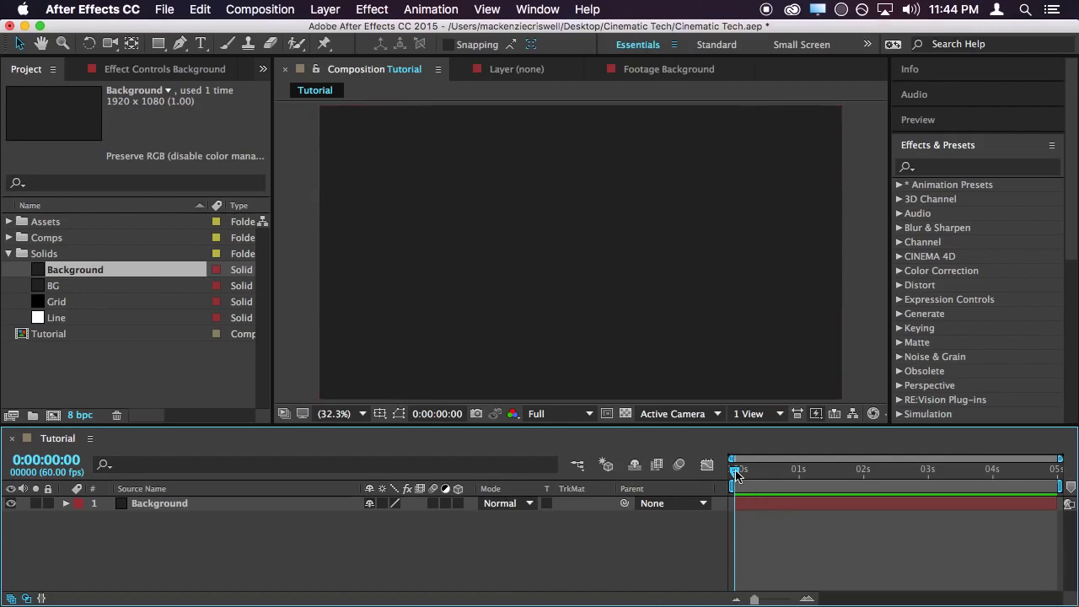
Return the playhead to the start of the composition and collapse the Solids folder
left_click_drag(777, 469, 763, 468)
key("Home")
left_click(105, 352)
left_click(8, 252)
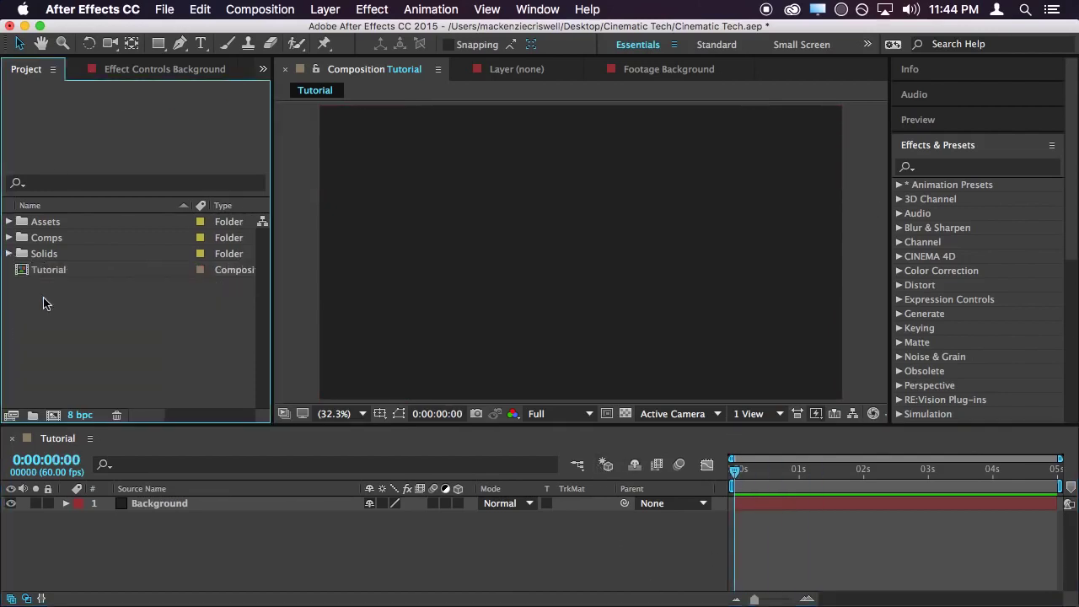
left_click(736, 468)
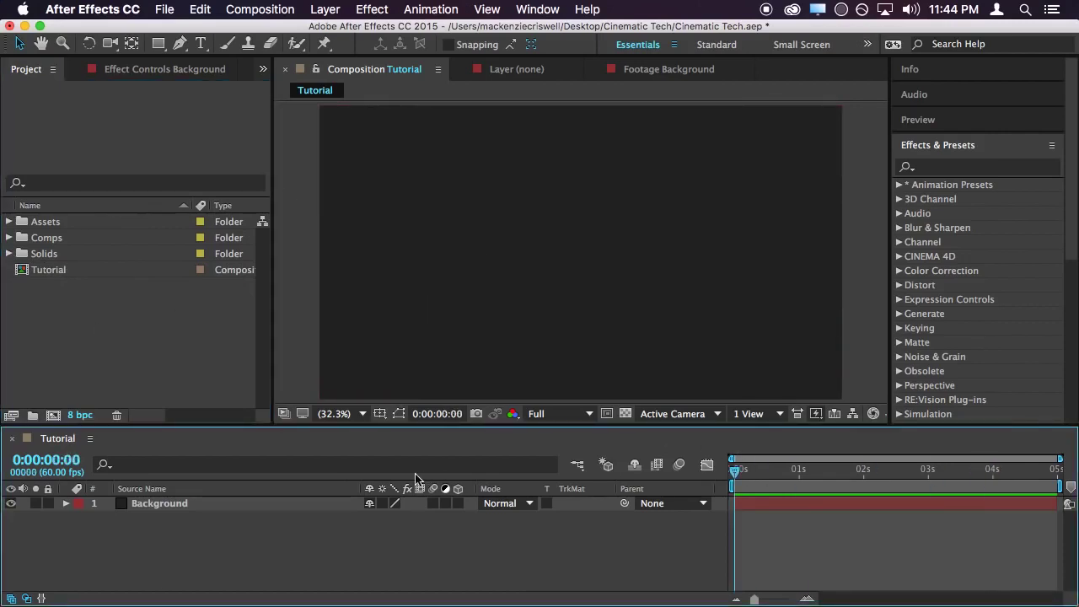
Draw a wide paragraph text box across the middle of the composition, trying placeholder text in it and clearing it again
left_click(201, 43)
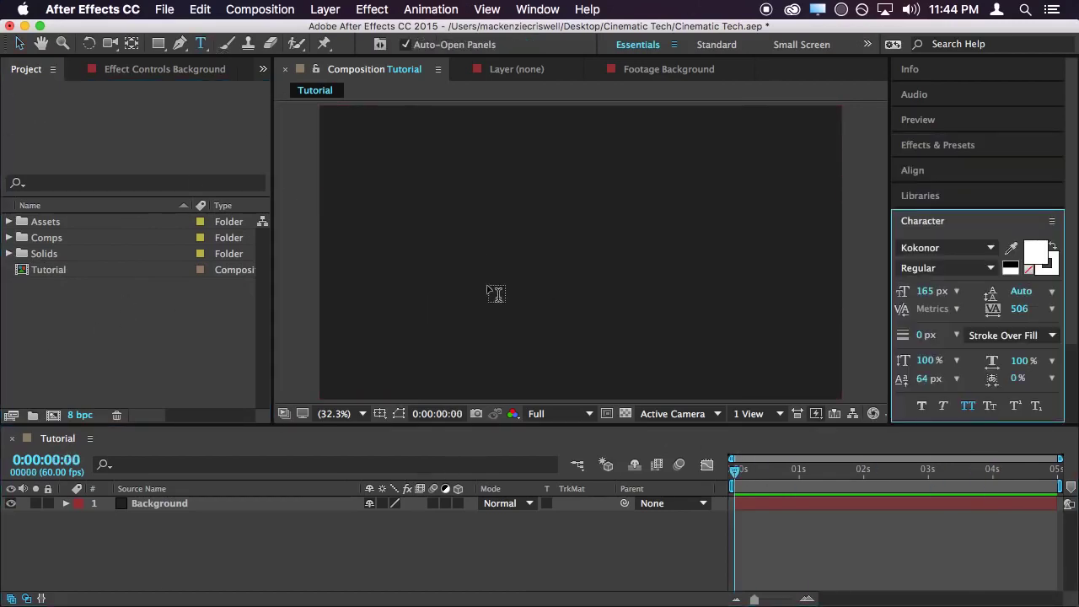
left_click_drag(398, 215, 770, 308)
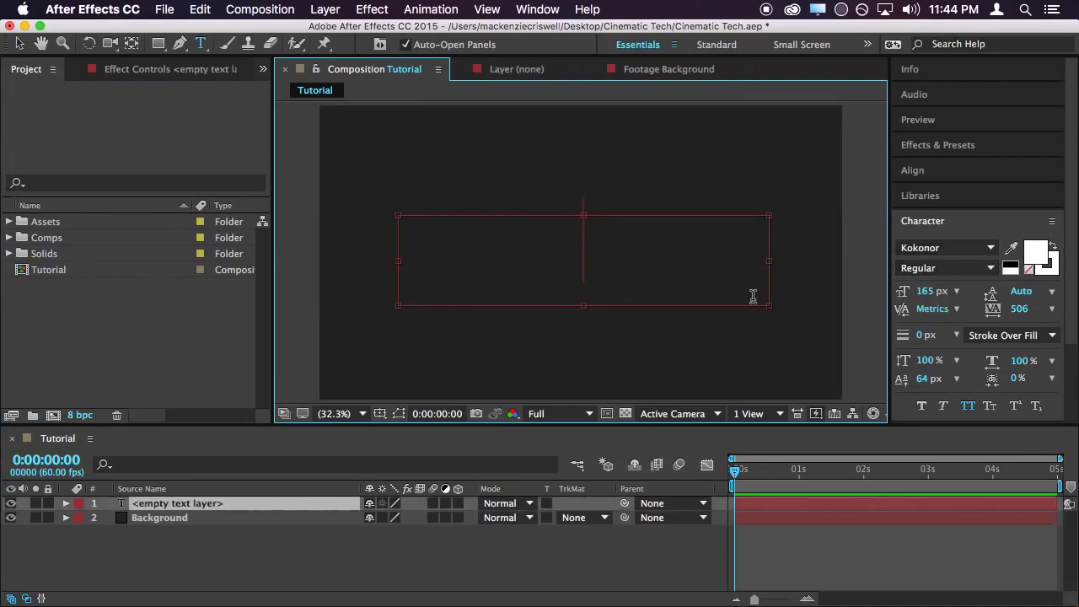
type("dfsk;l")
key("super+a")
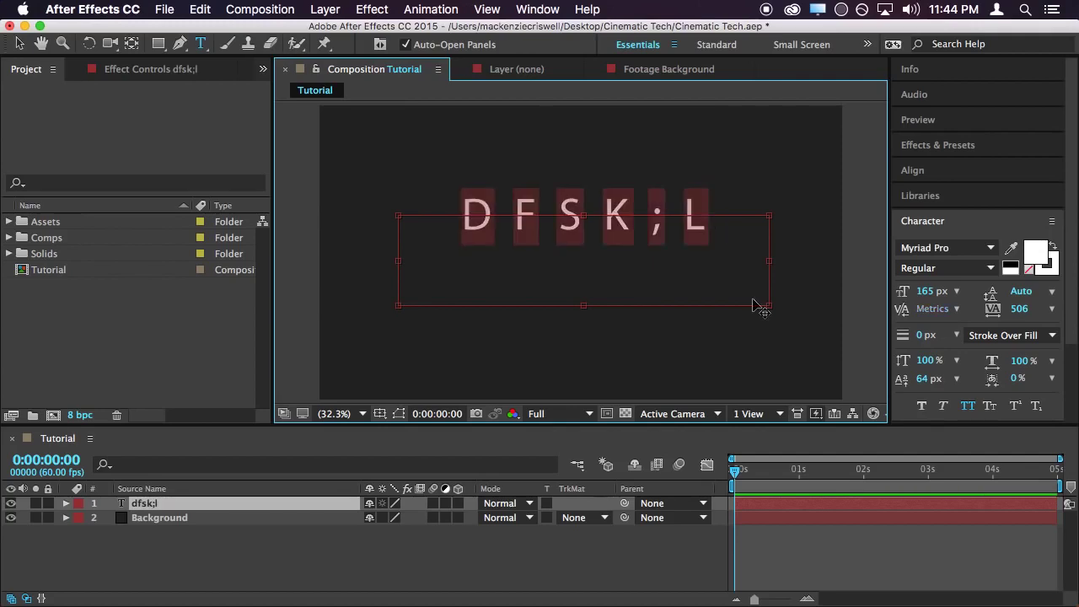
key("BackSpace")
Set the empty text layer's font to Lato and its baseline shift to 0 px
left_click(927, 247)
type("Lato")
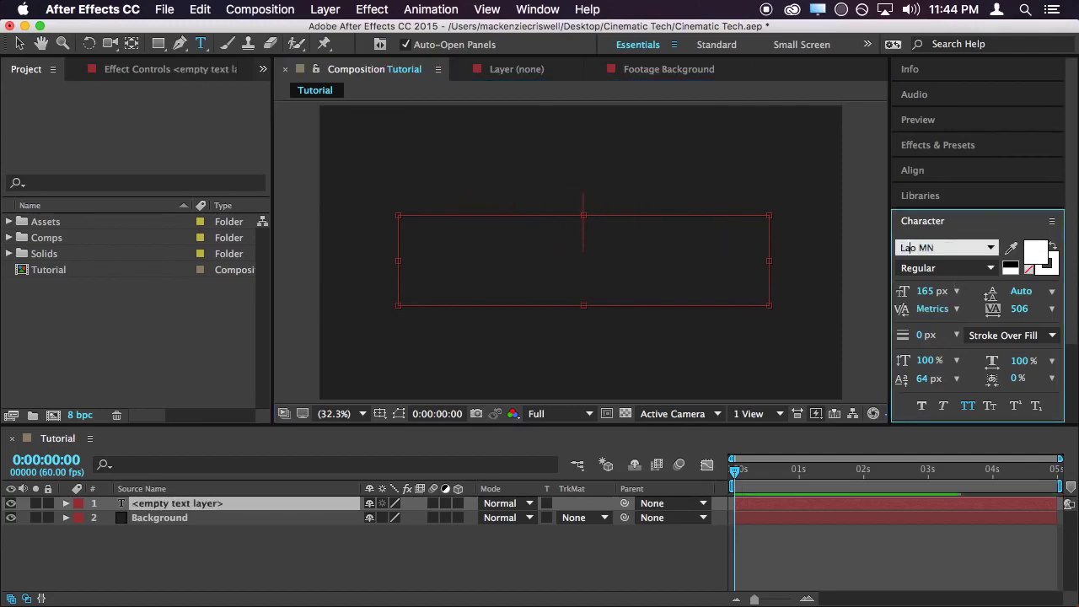
key("Return")
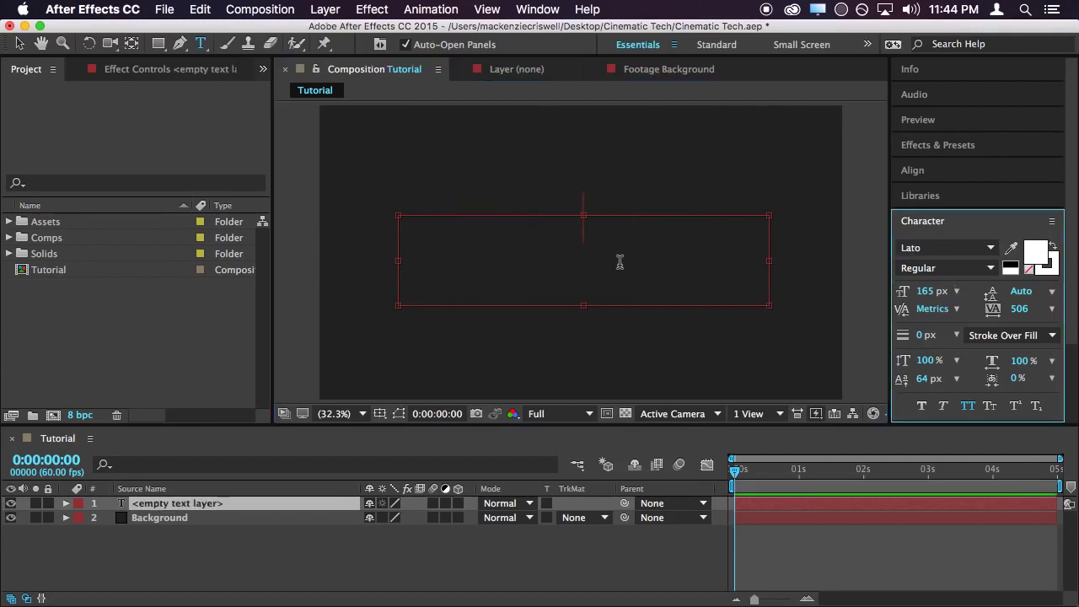
left_click(923, 378)
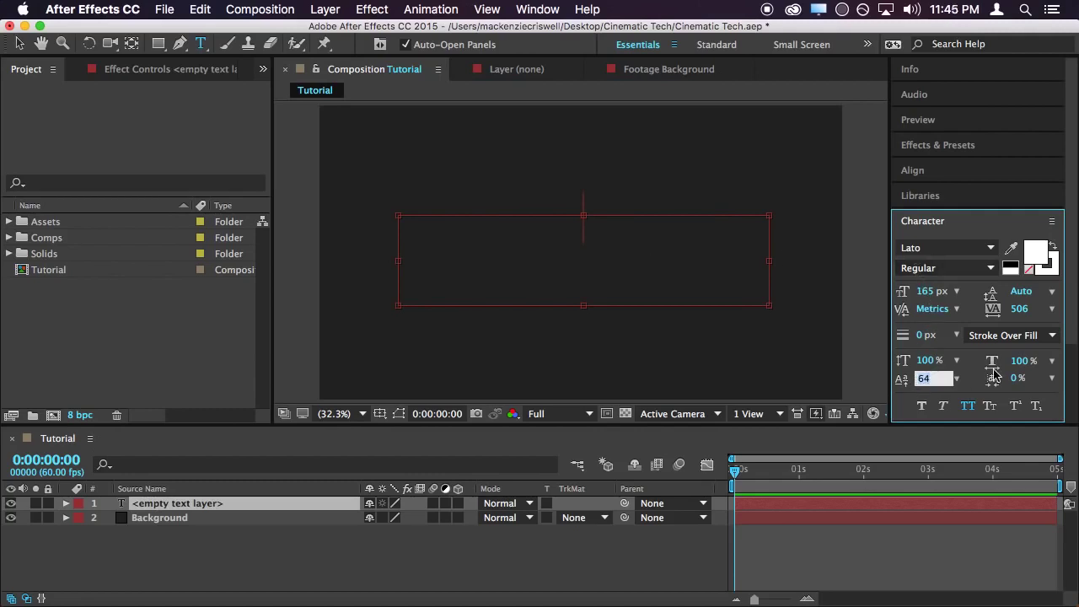
type("0")
key("Return")
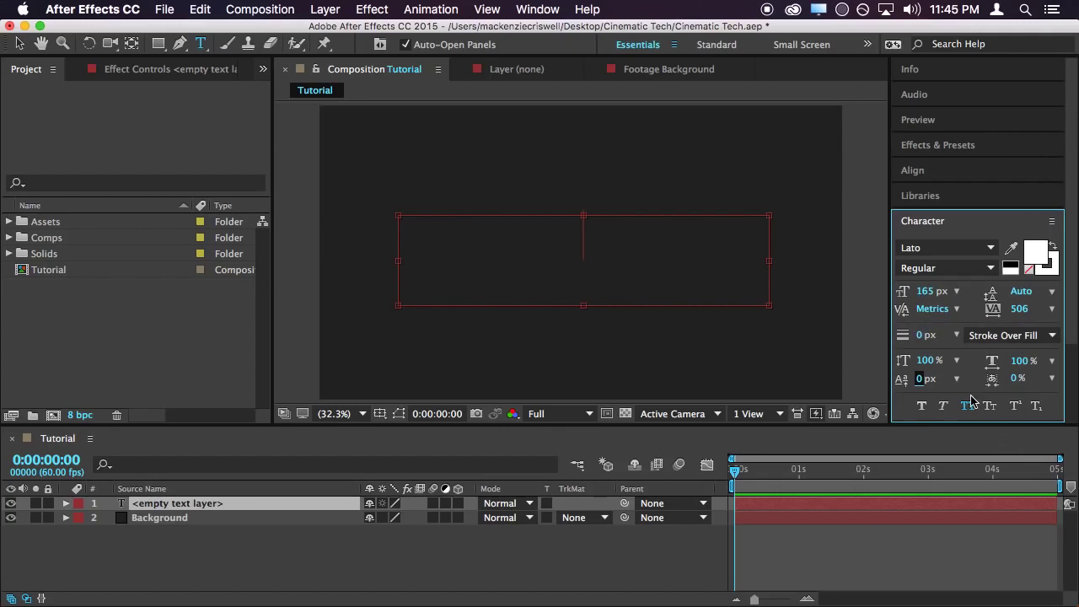
left_click(791, 12)
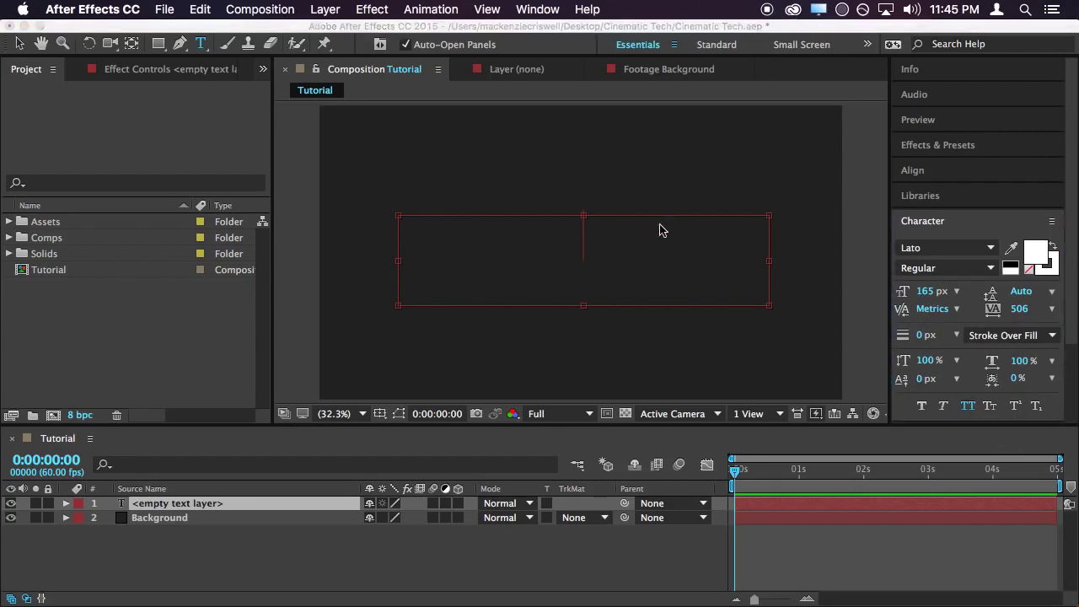
left_click(602, 247)
Enter the title text CINEMATIC VINTAGE in the text box
left_click(594, 232)
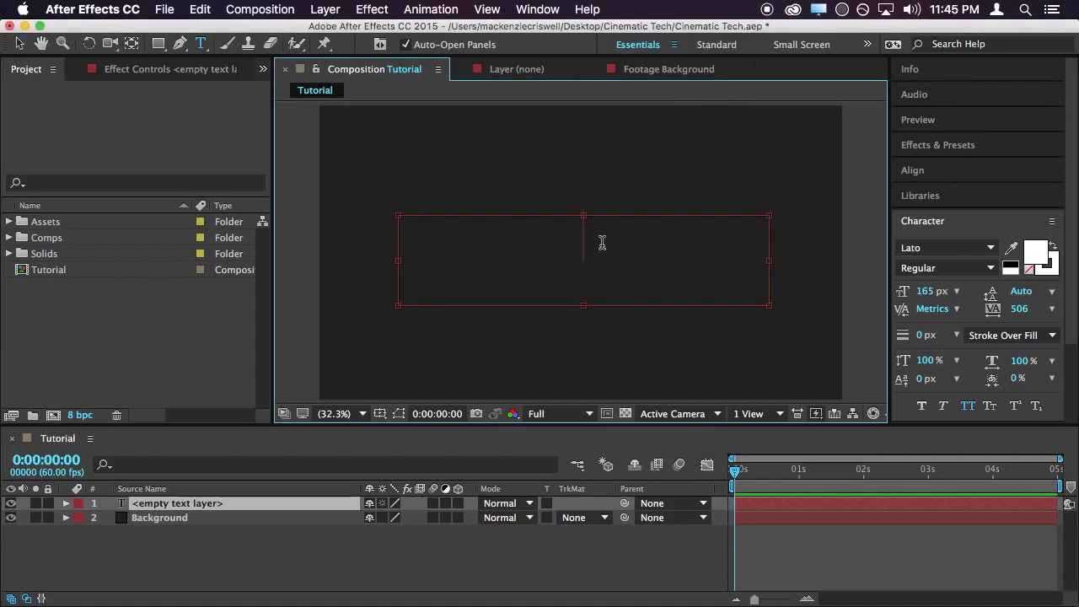
type("CINEMAT")
key("BackSpace")
key("BackSpace")
key("BackSpace")
key("BackSpace")
key("BackSpace")
key("BackSpace")
key("BackSpace")
type("CINEMA")
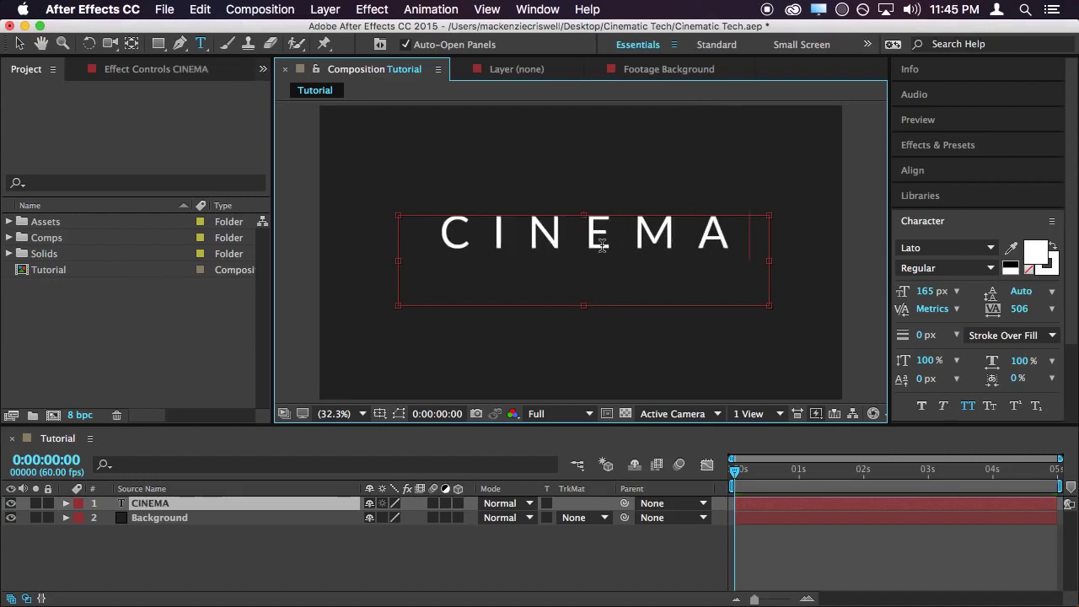
type("TIC VINATAGE")
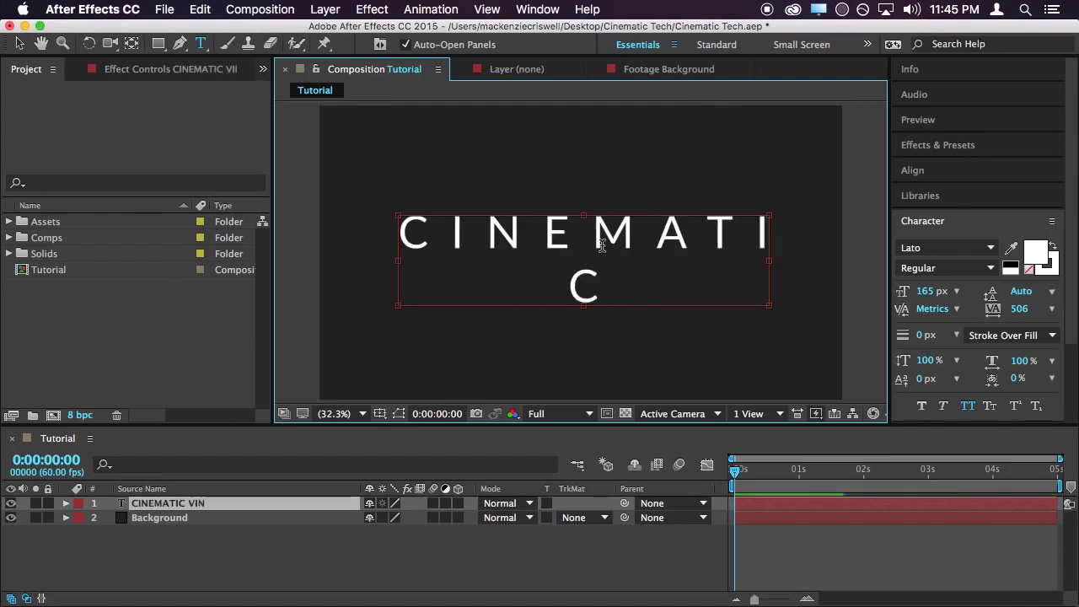
key("BackSpace")
key("BackSpace")
key("BackSpace")
key("BackSpace")
key("BackSpace")
key("BackSpace")
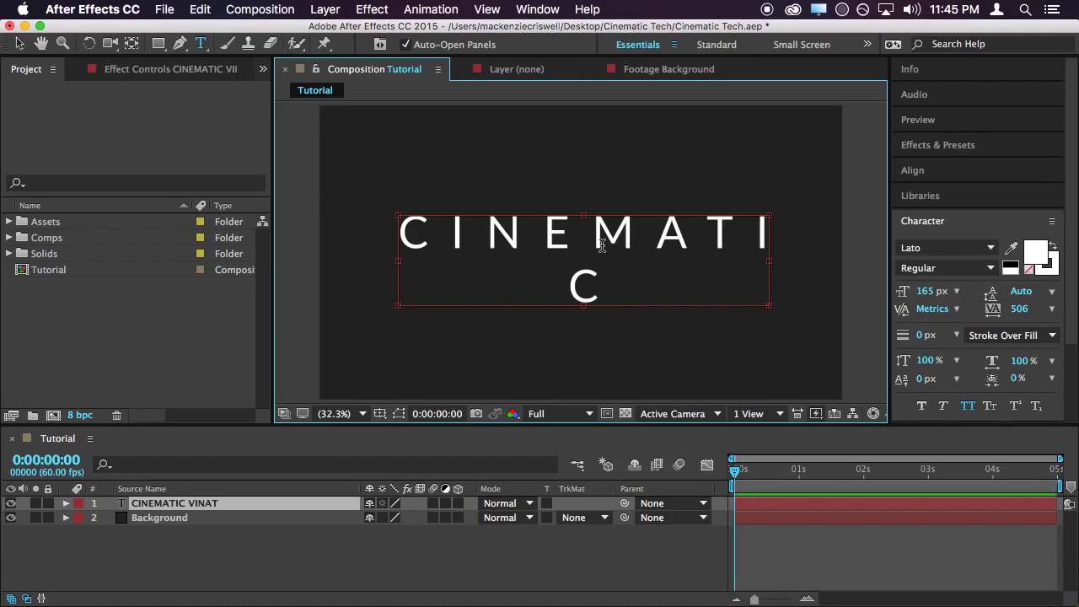
type("NTAGE")
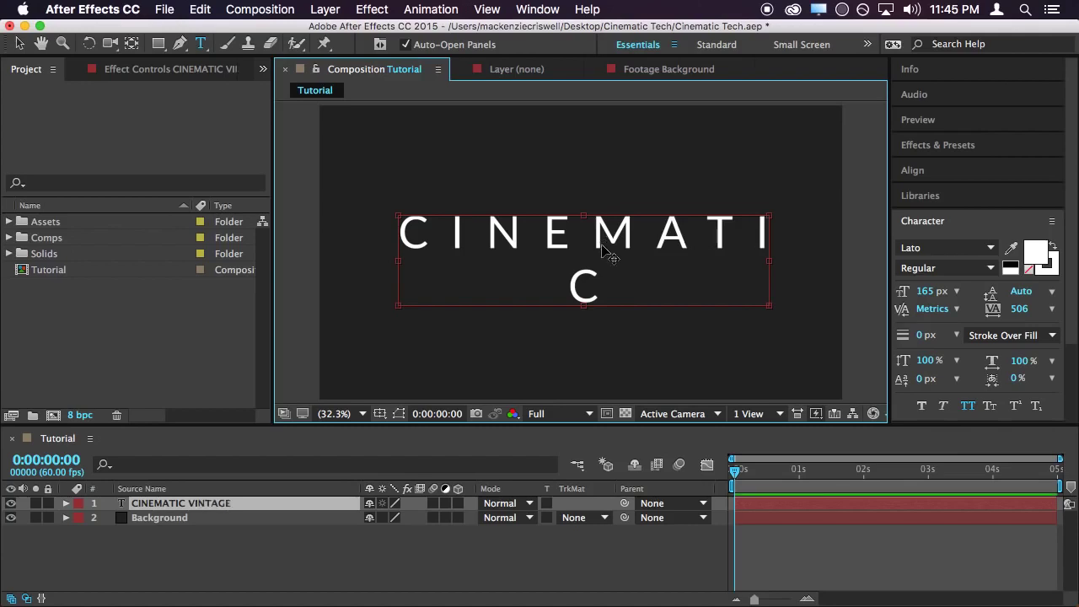
Reduce the whole title's font size to 108 px and set its tracking to 250
double_click(610, 252)
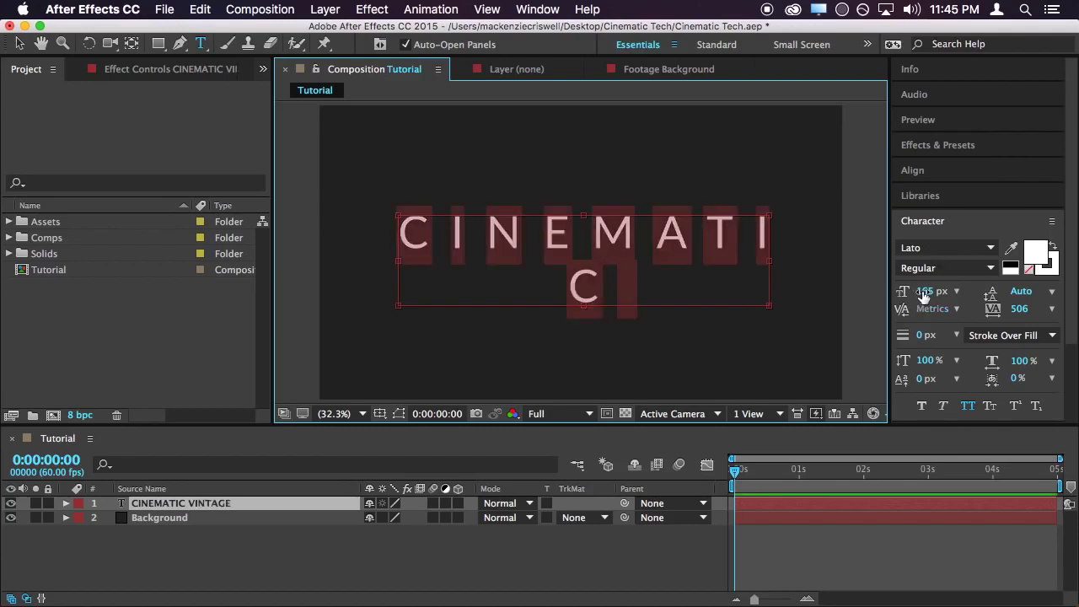
left_click_drag(931, 290, 879, 295)
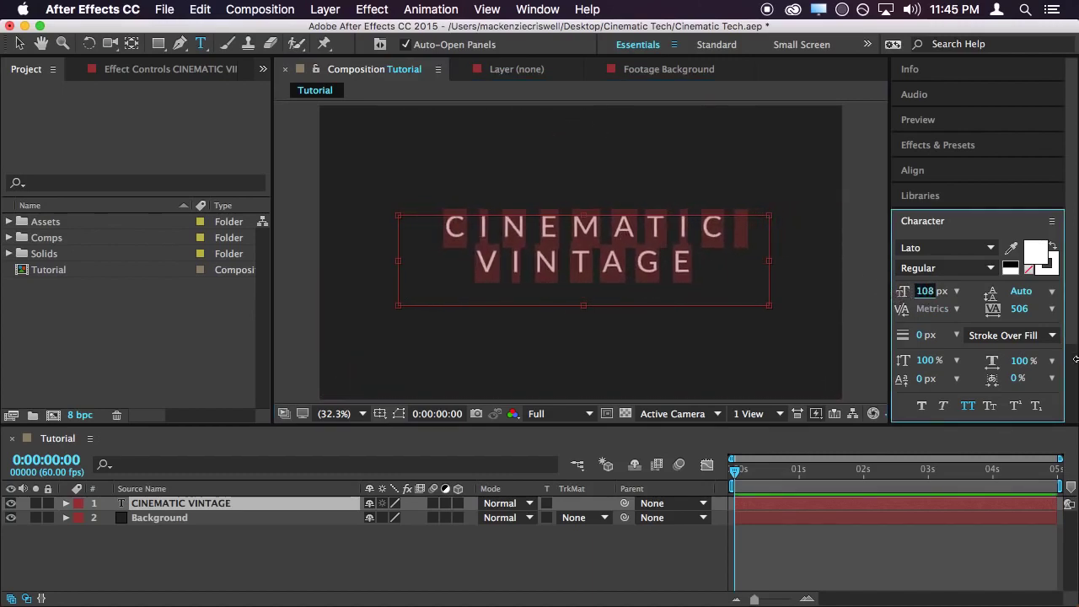
left_click(1023, 308)
type("250")
key("Return")
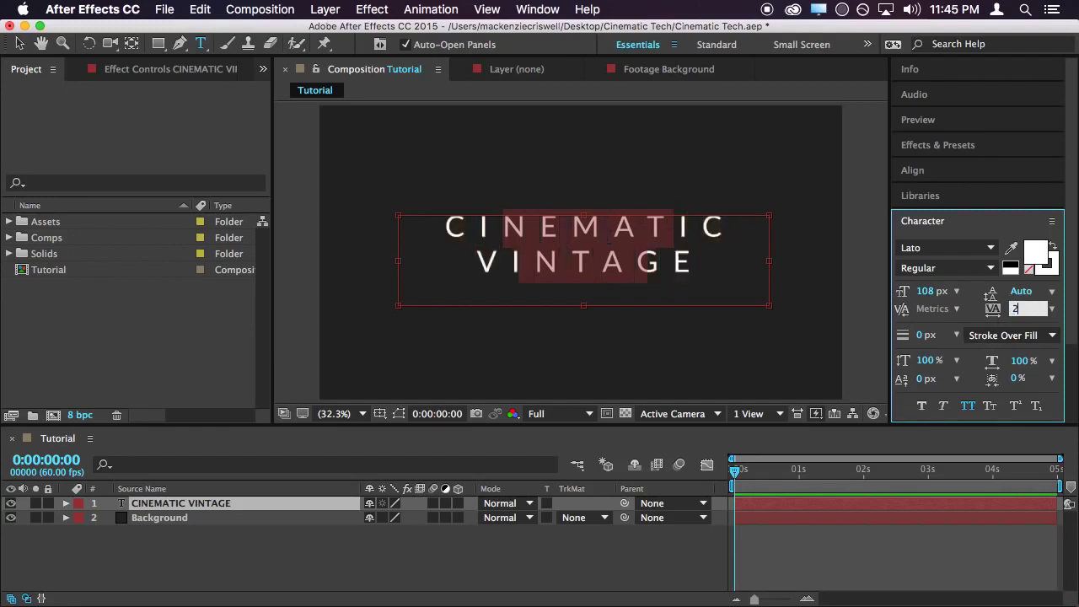
left_click(707, 268)
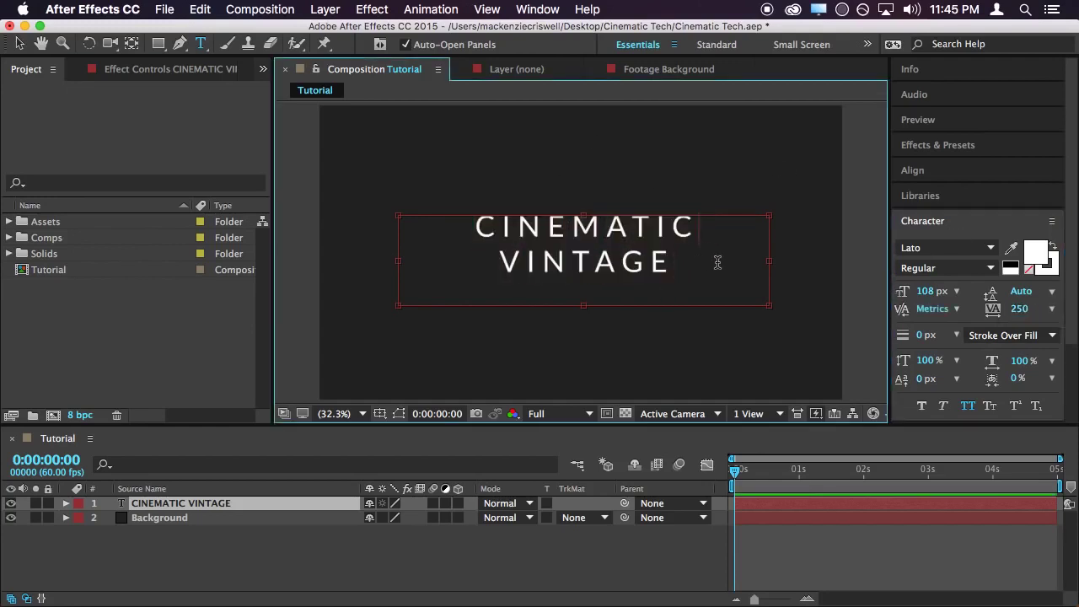
Select both words of the title and reduce their font size to 100 px
left_click_drag(473, 226, 696, 227)
left_click_drag(477, 226, 402, 230)
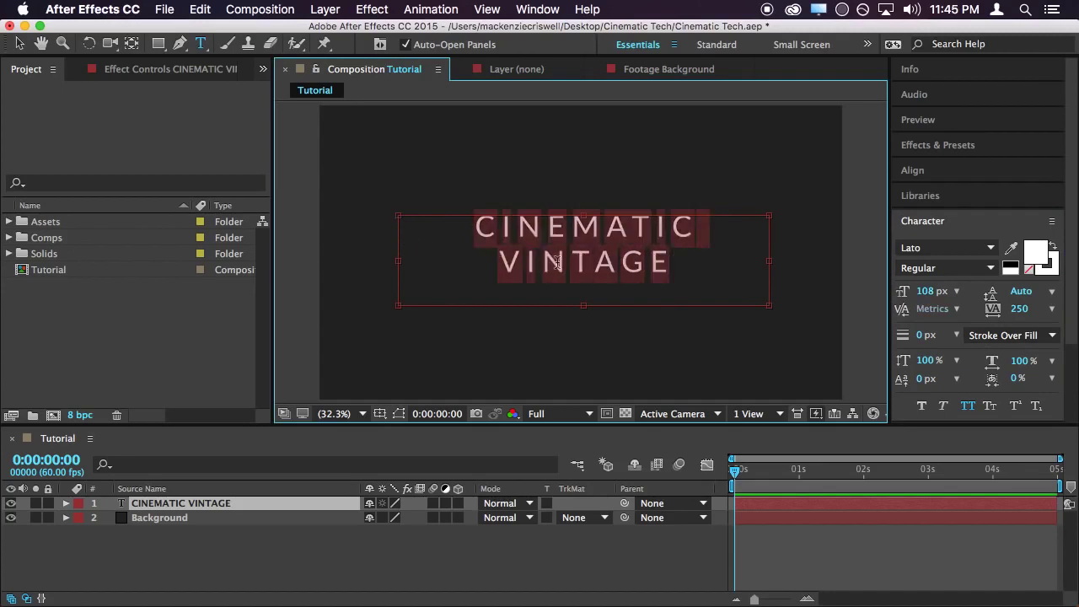
mouse_move(929, 291)
left_mouse_down()
mouse_move(917, 292)
mouse_move(928, 293)
left_mouse_up()
left_click(582, 253)
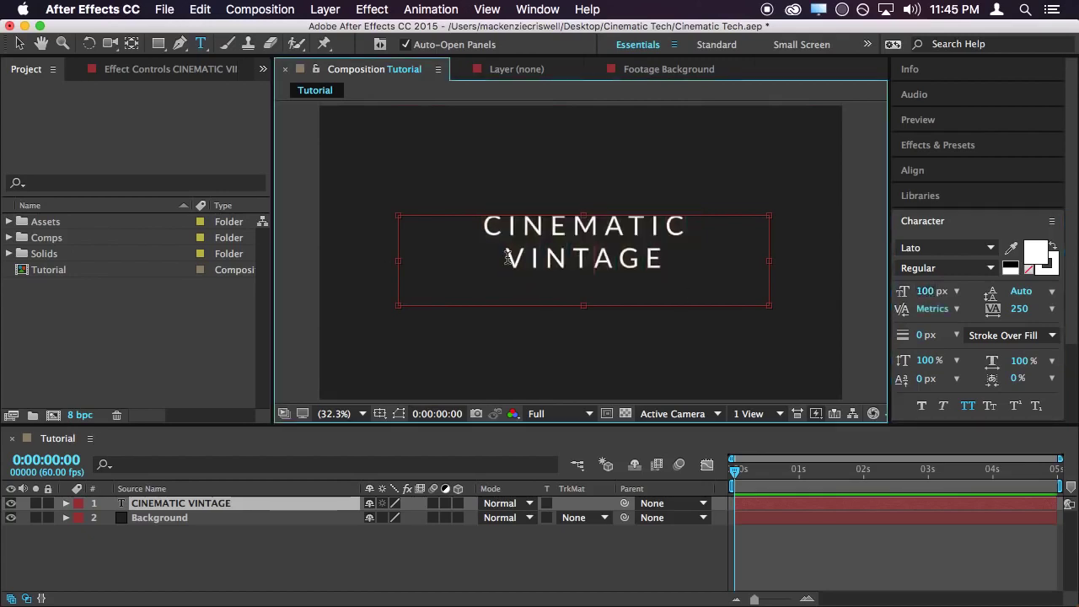
Enlarge only the word VINTAGE to 127 px and raise it with a 36 px baseline shift
left_click_drag(508, 257, 668, 257)
left_click_drag(925, 290, 948, 289)
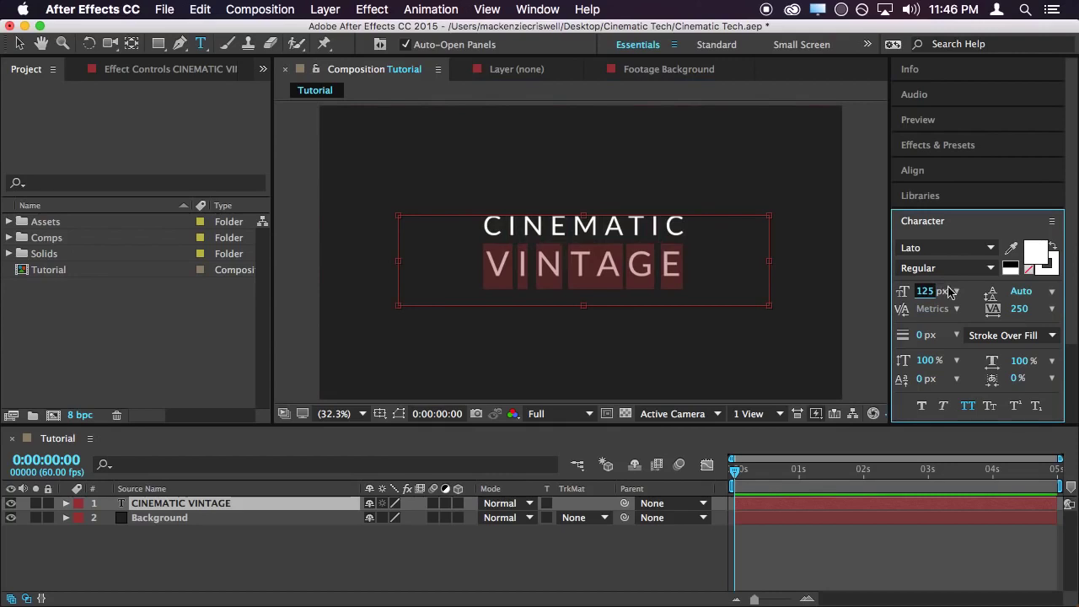
left_click_drag(922, 378, 949, 377)
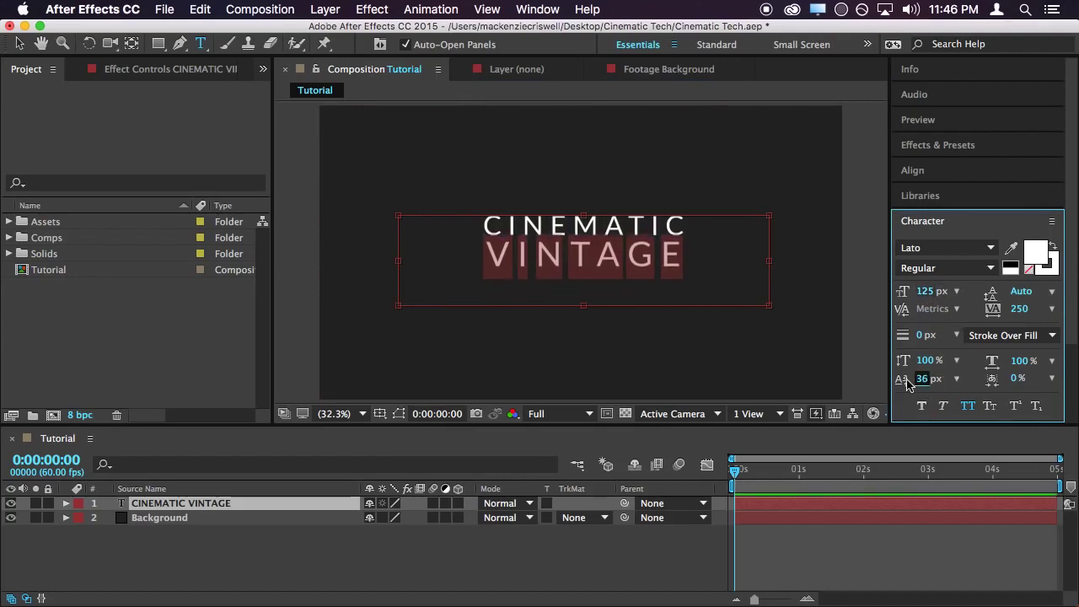
left_click(924, 291)
key("Up")
key("Up")
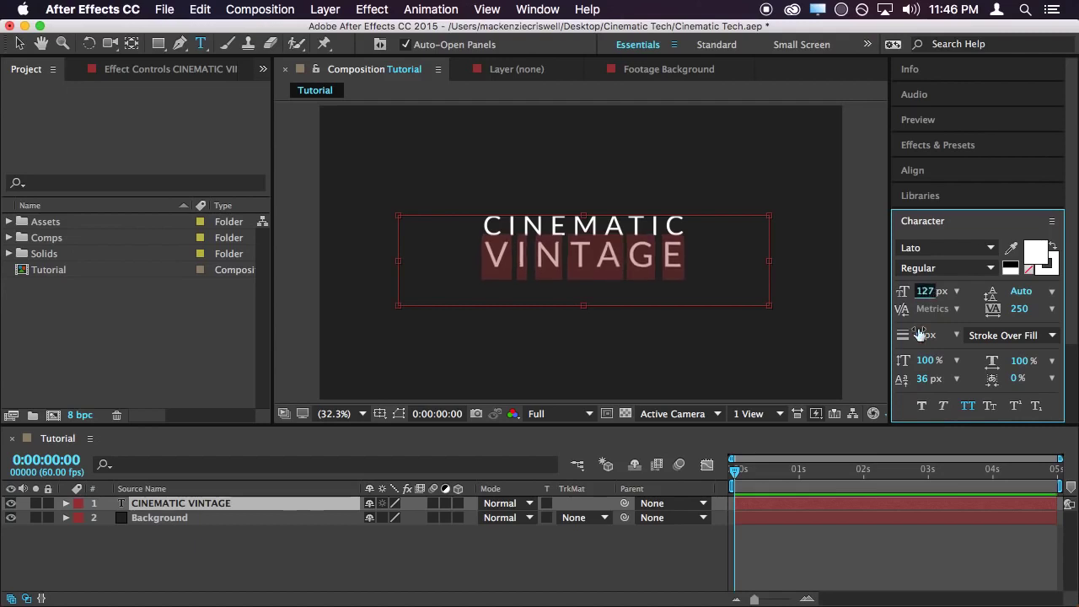
Fine-tune the baseline shift of VINTAGE to 37 px
left_click(924, 379)
key("Down")
key("Down")
key("Down")
key("Down")
key("Down")
key("Down")
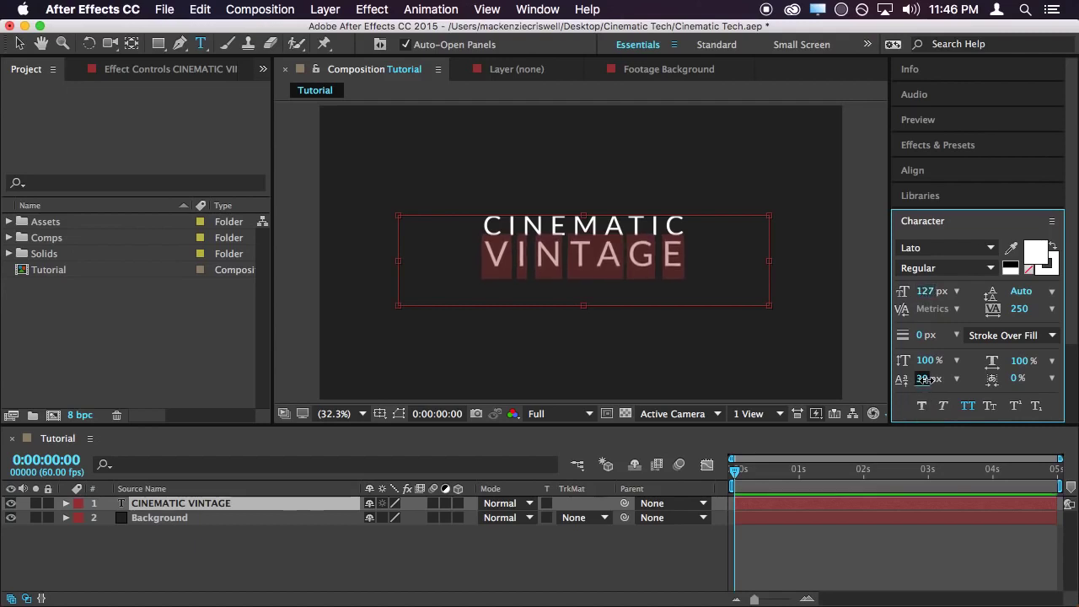
key("Up")
key("Up")
key("Up")
key("Up")
key("Up")
key("Up")
key("Up")
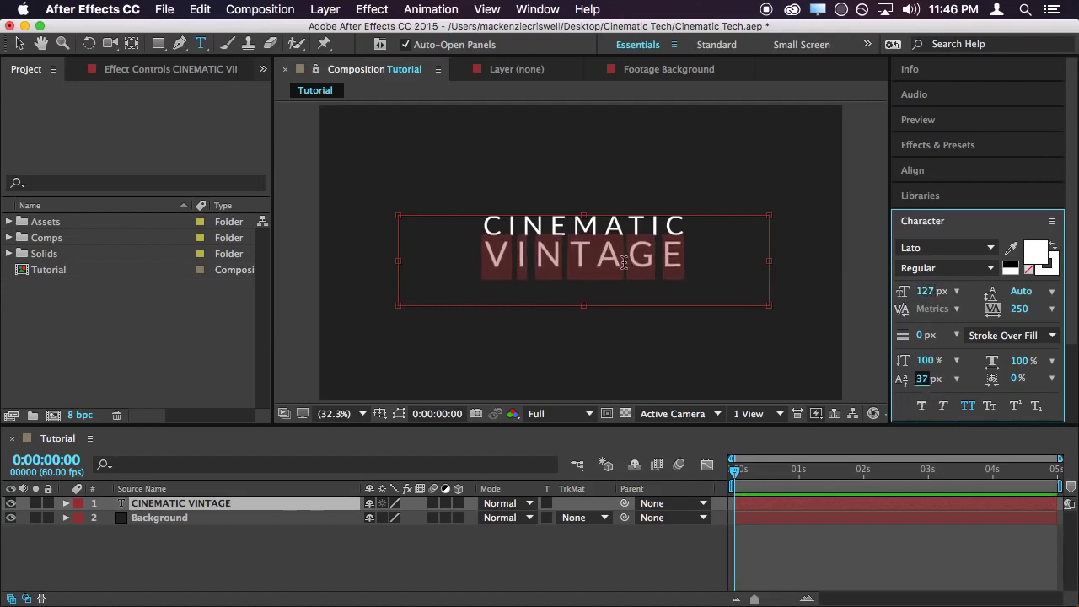
Set the font style of the word VINTAGE to Thin
left_click(986, 268)
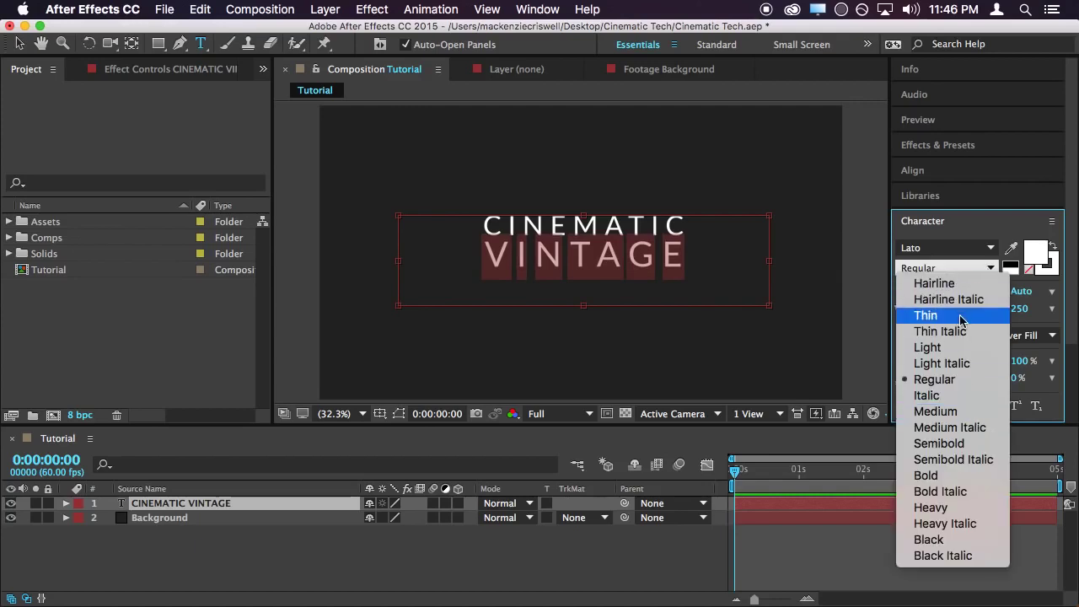
left_click(926, 315)
left_click(447, 224)
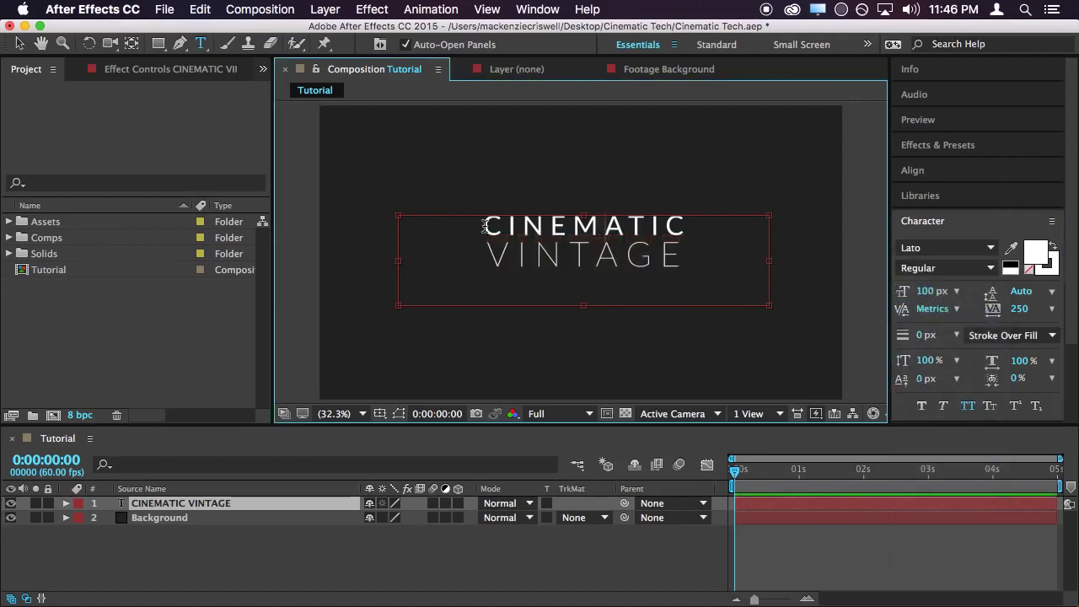
Set the font style of the word VINTAGE to Hairline
left_click_drag(488, 251, 696, 256)
left_click(991, 269)
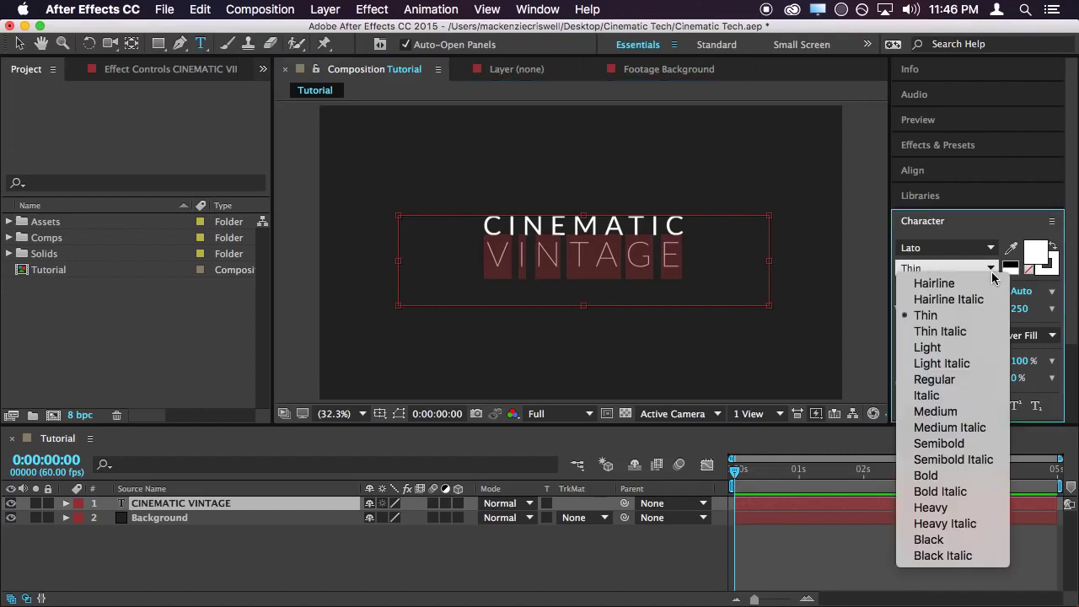
left_click(934, 283)
Set the font style of the word CINEMATIC to Thin and leave text editing
left_click(491, 233)
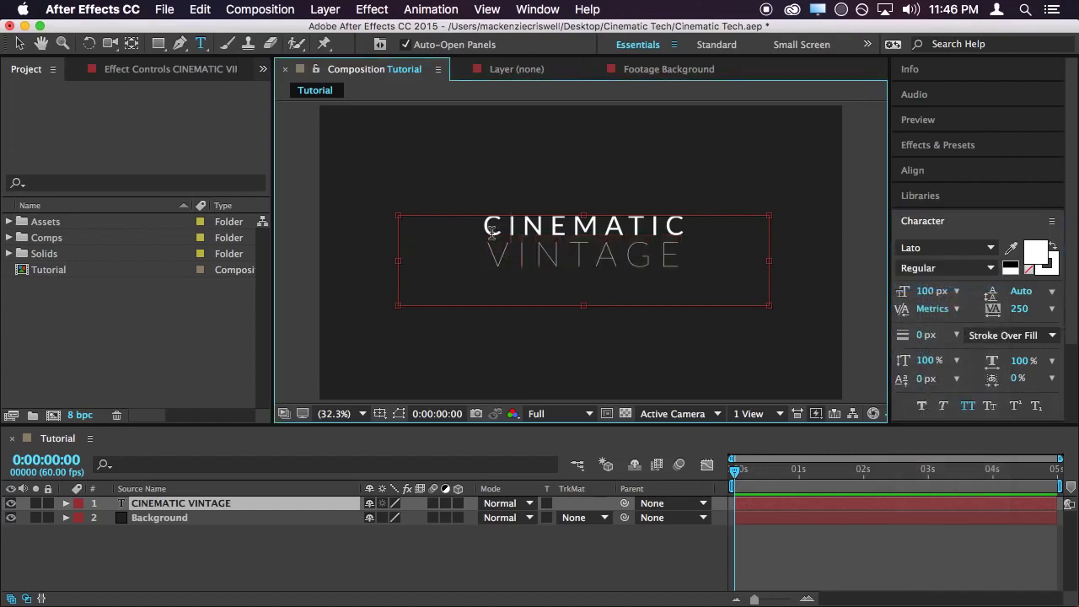
left_click_drag(484, 230, 687, 229)
left_click(992, 269)
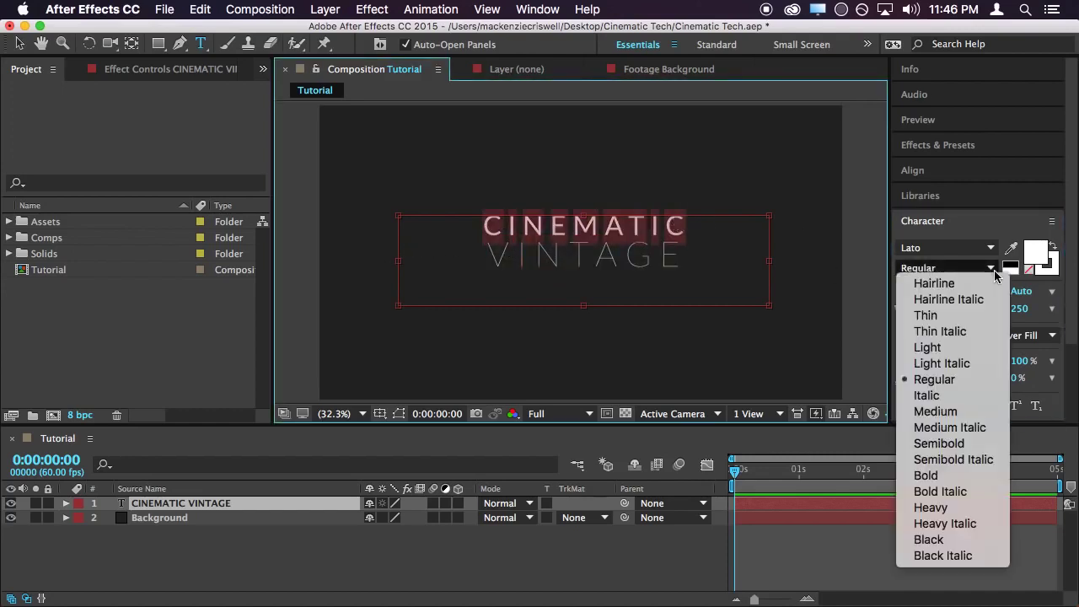
left_click(926, 315)
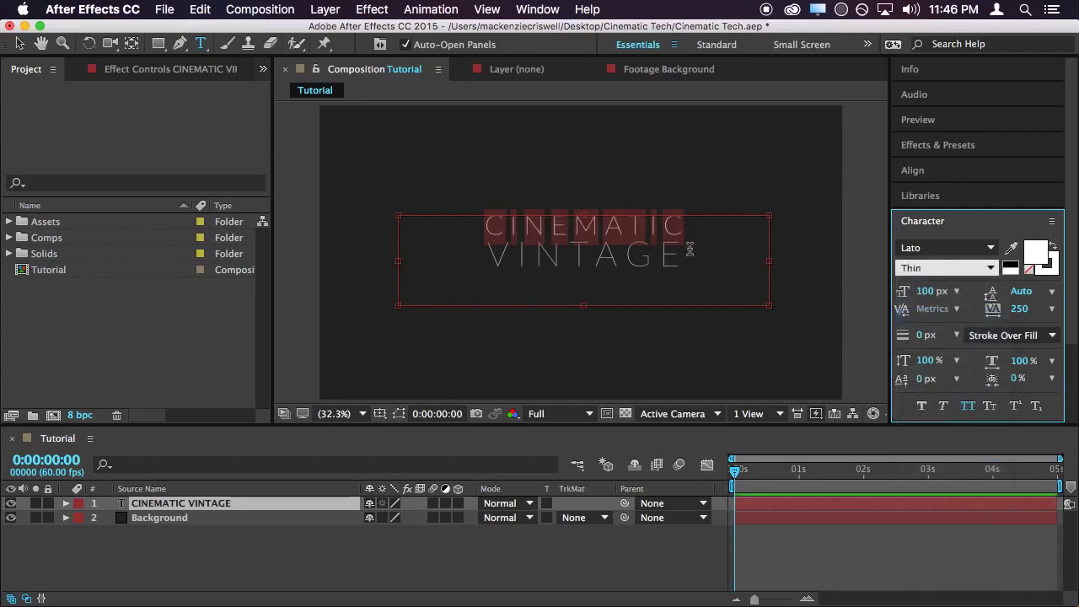
left_click(19, 44)
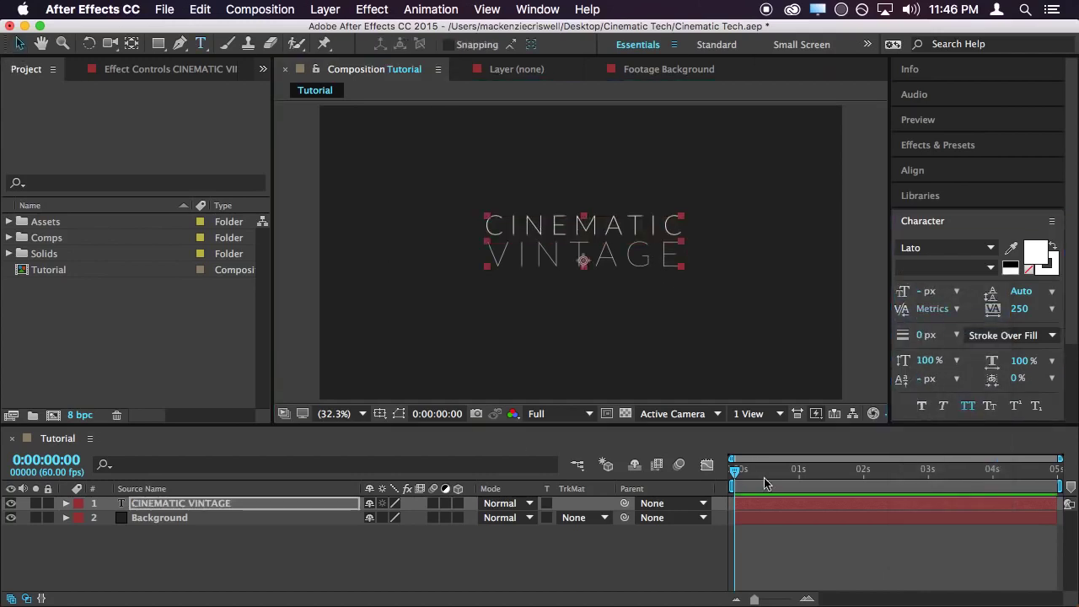
Move the title close to the middle of the frame with the help of the Title/Action Safe overlay, and hide the overlay
left_click_drag(632, 245, 614, 263)
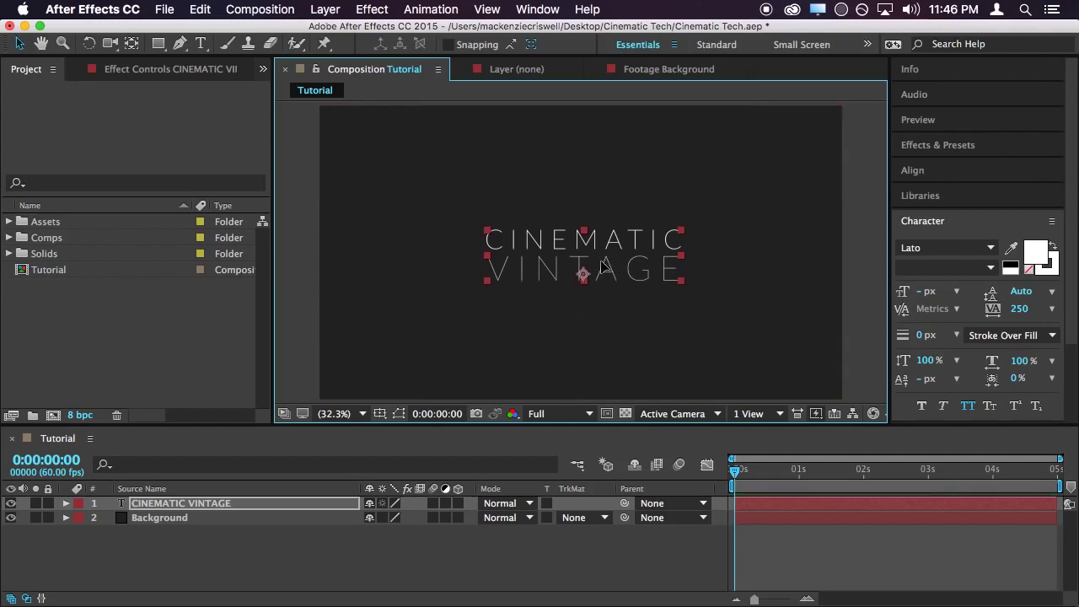
left_click(379, 413)
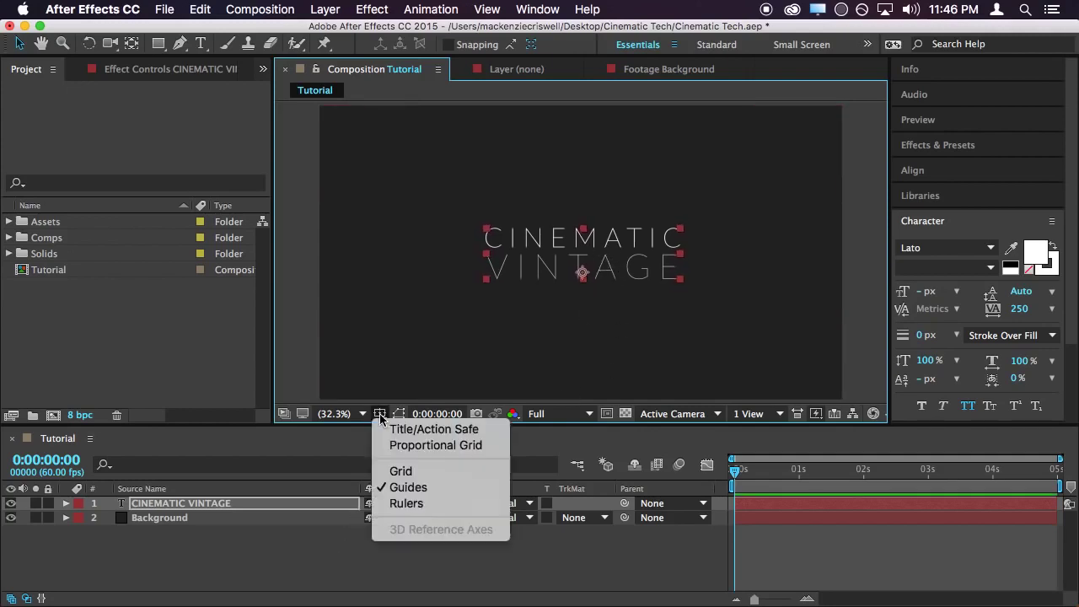
left_click(404, 431)
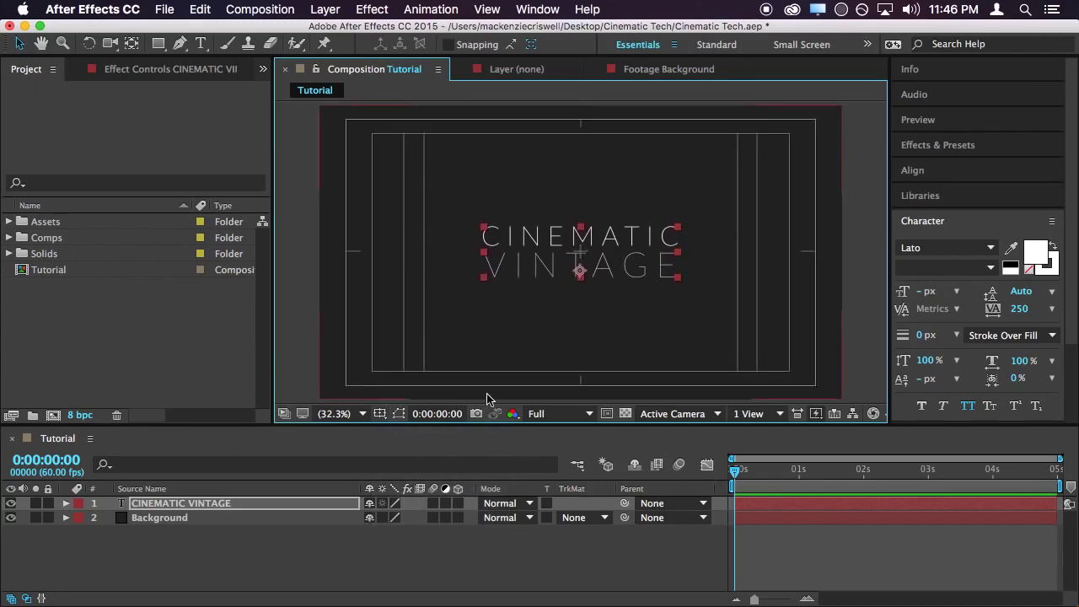
left_click(379, 413)
left_click(412, 430)
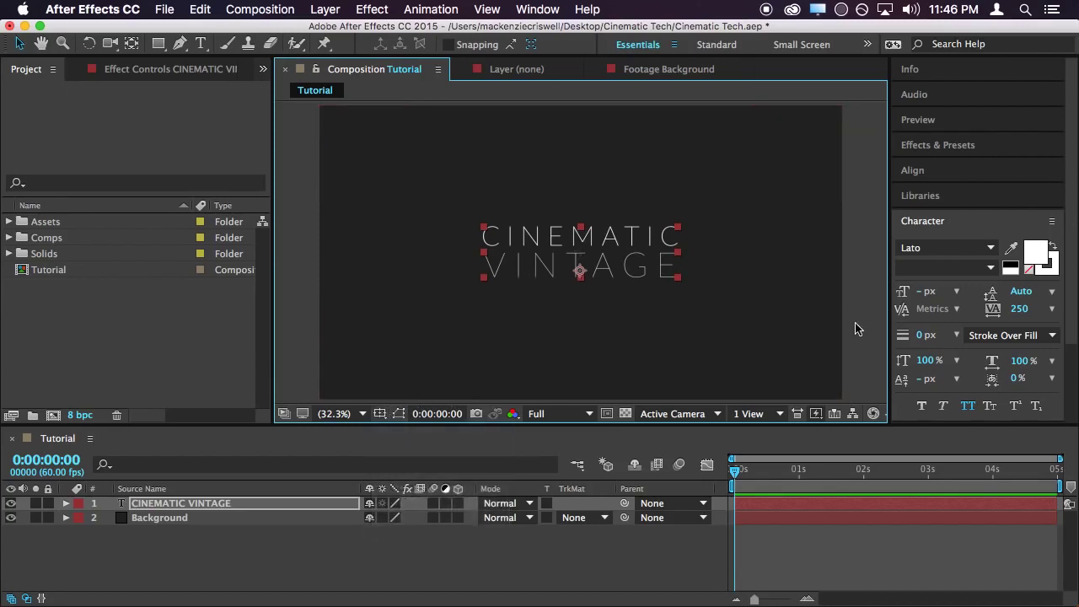
Align the CINEMATIC VINTAGE layer to the horizontal and vertical centre of the composition
left_click(869, 291)
left_click(609, 242)
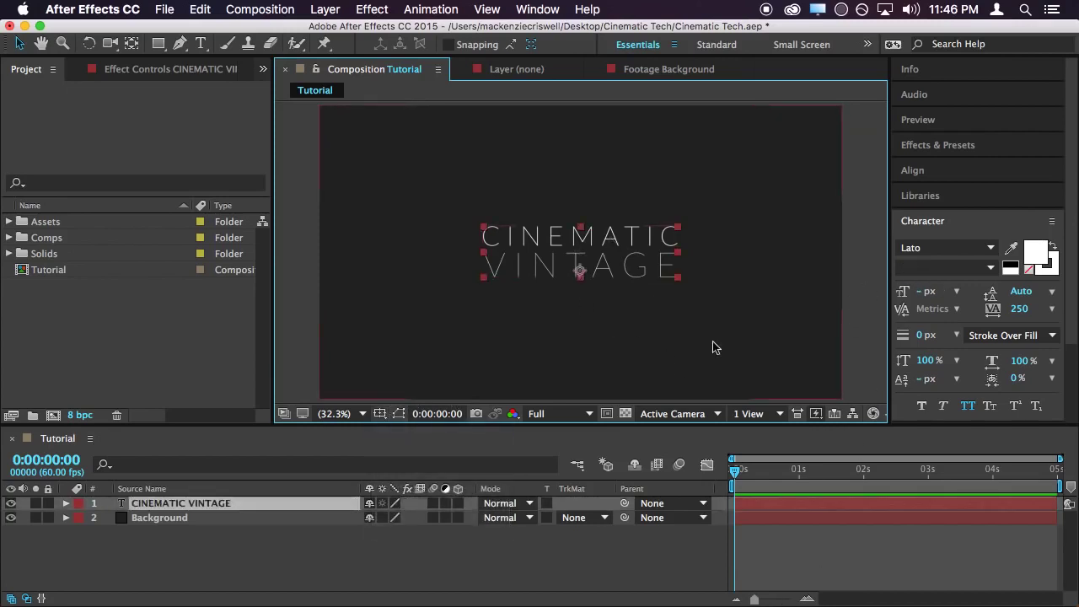
left_click(539, 11)
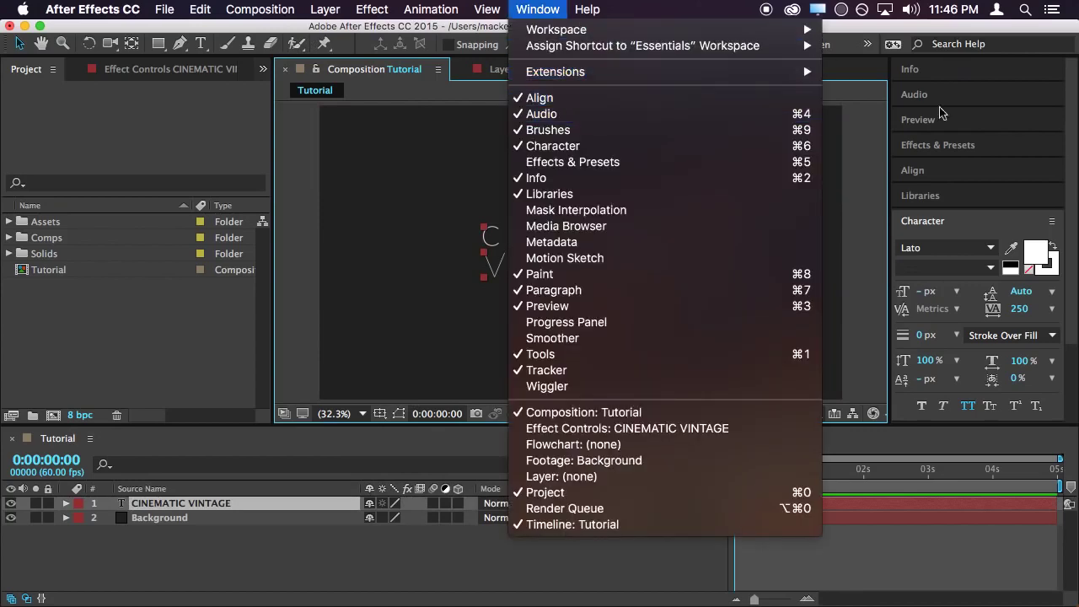
left_click(946, 168)
left_click(975, 177)
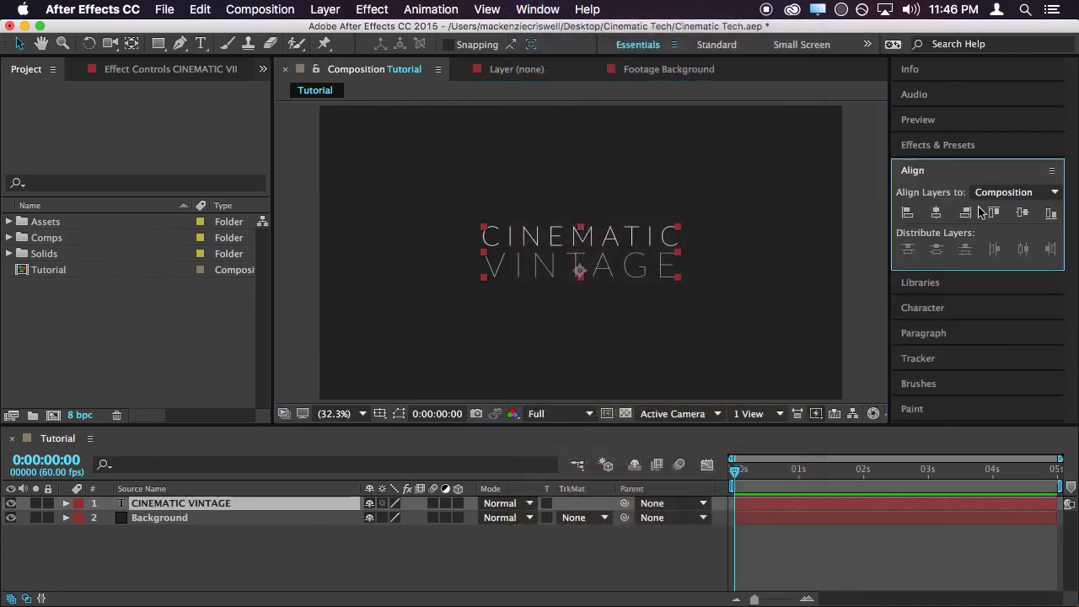
left_click(936, 213)
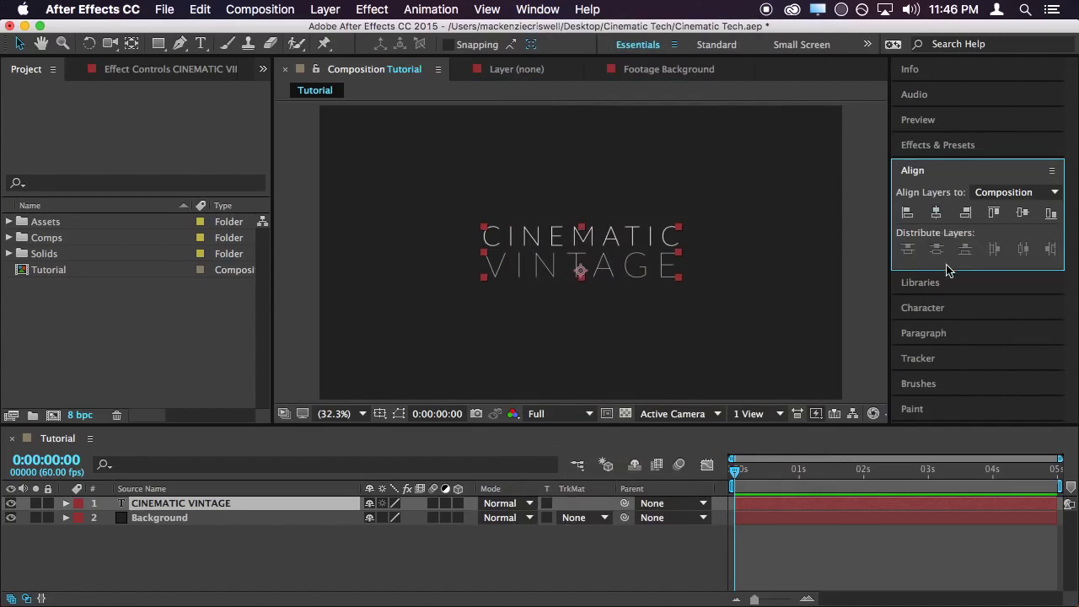
left_click(1025, 216)
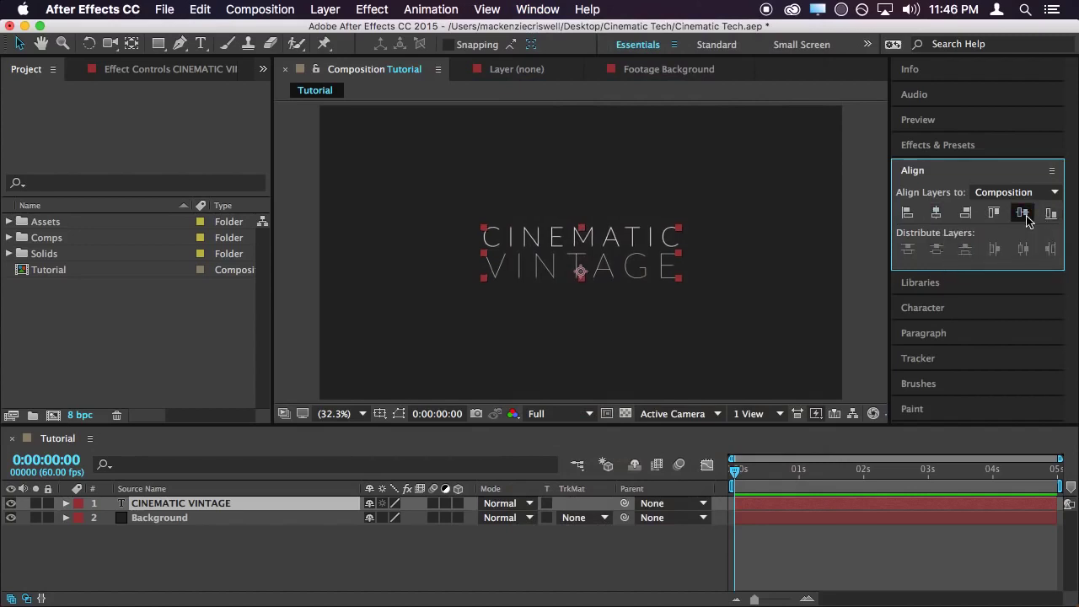
left_click(907, 212)
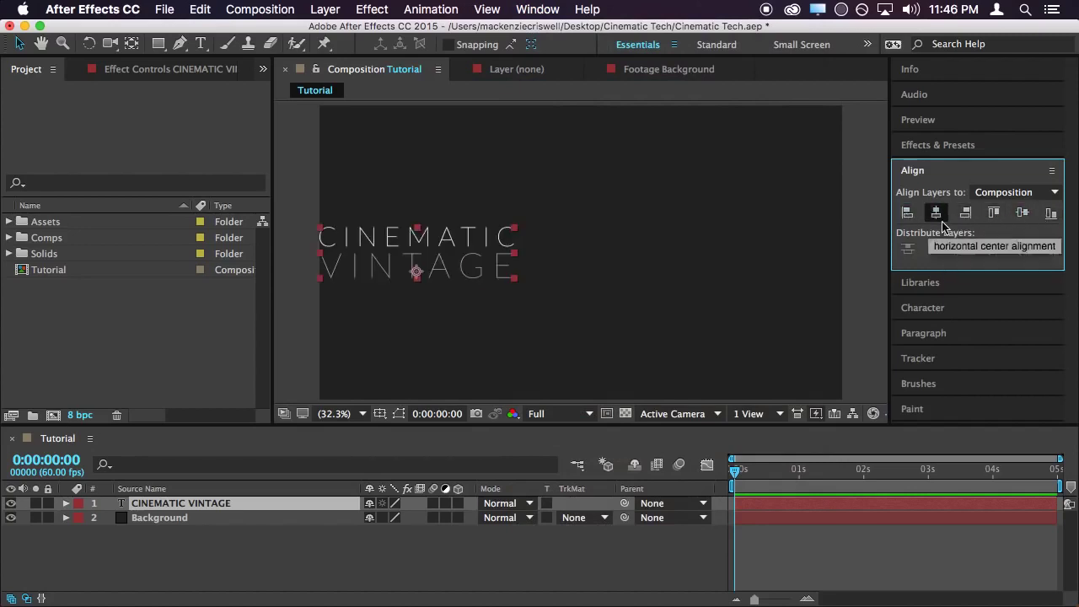
left_click(941, 215)
Pre-compose the CINEMATIC VINTAGE text layer as "Title 1", moving all attributes into the new composition
left_click(211, 506)
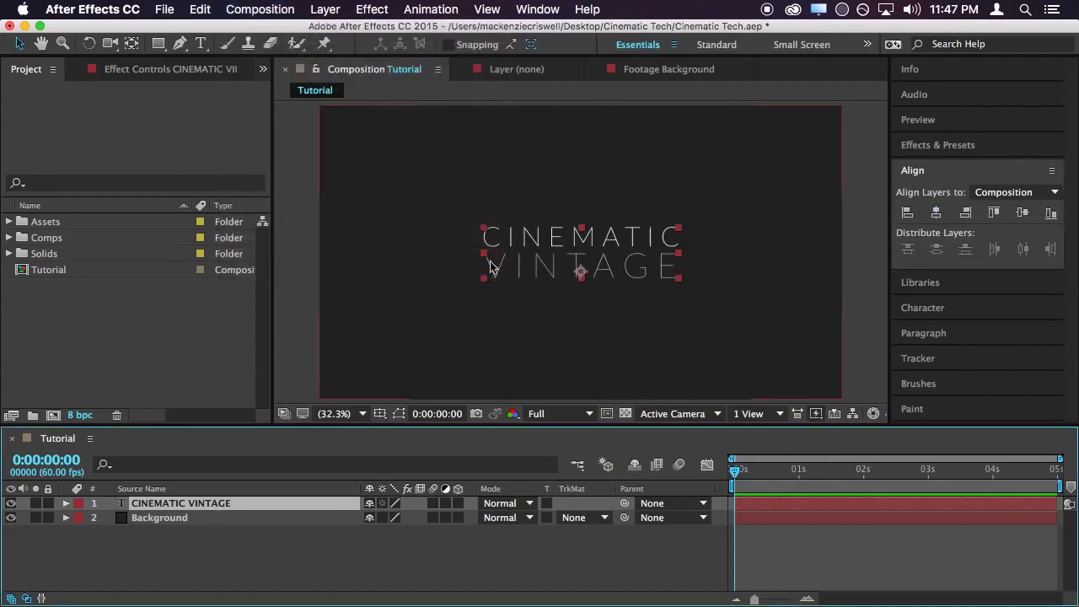
left_click(329, 10)
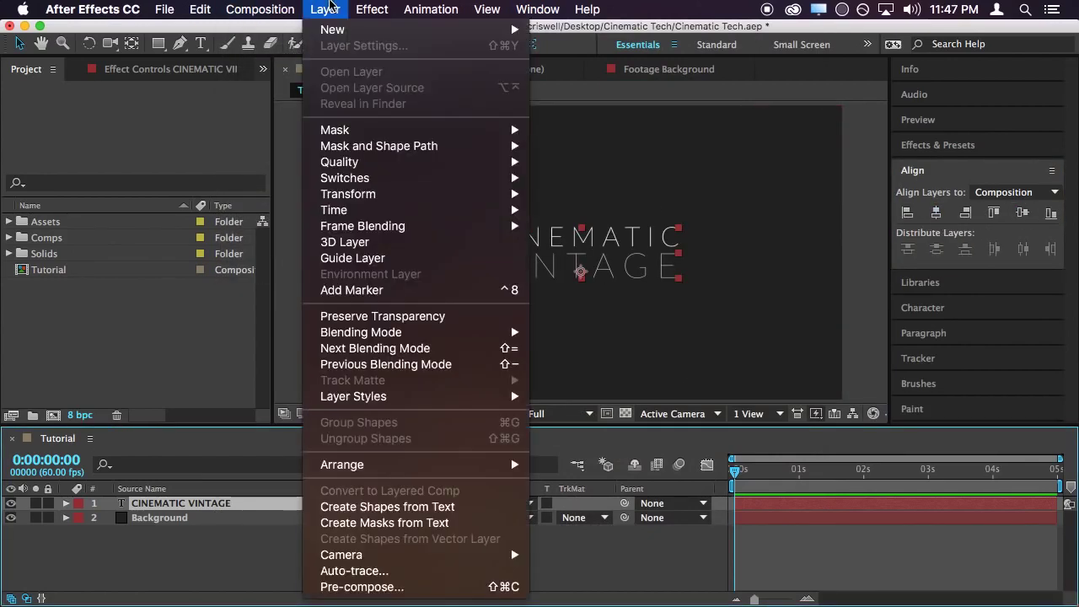
left_click(371, 587)
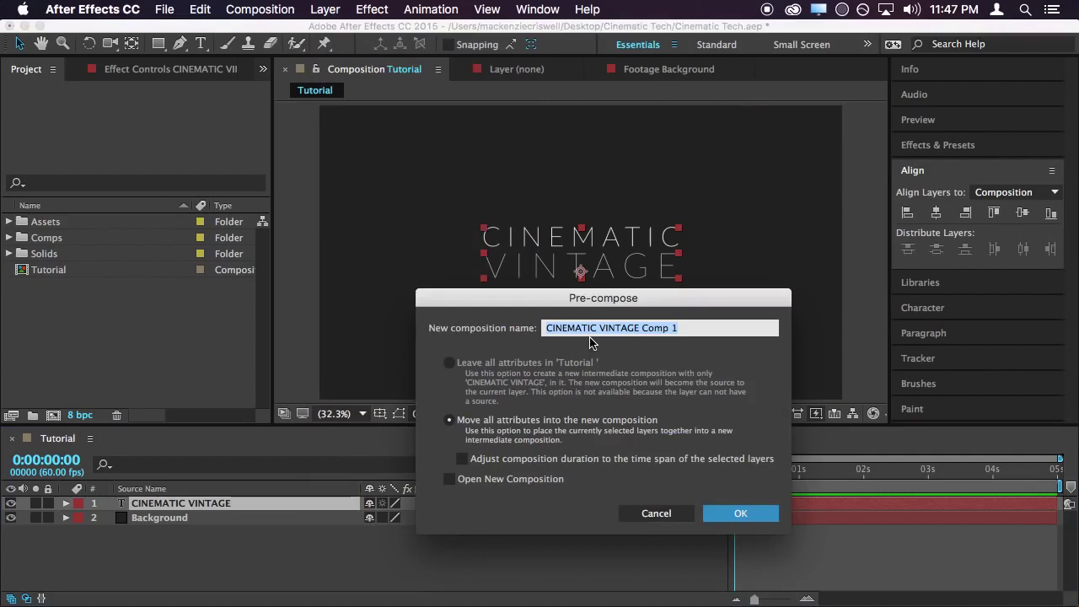
type("Tie")
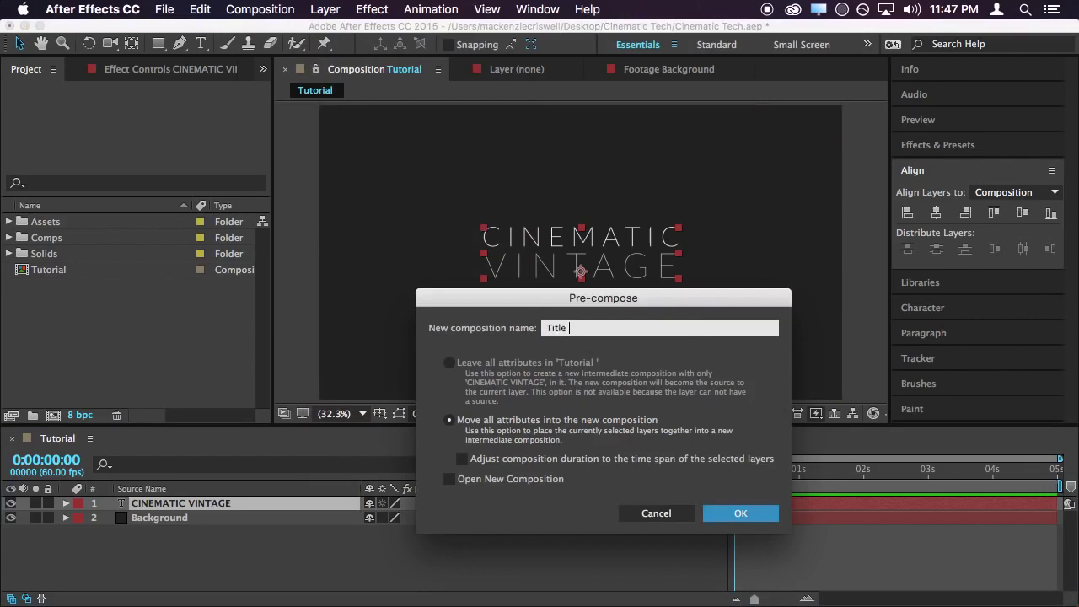
type("le 1")
key("Return")
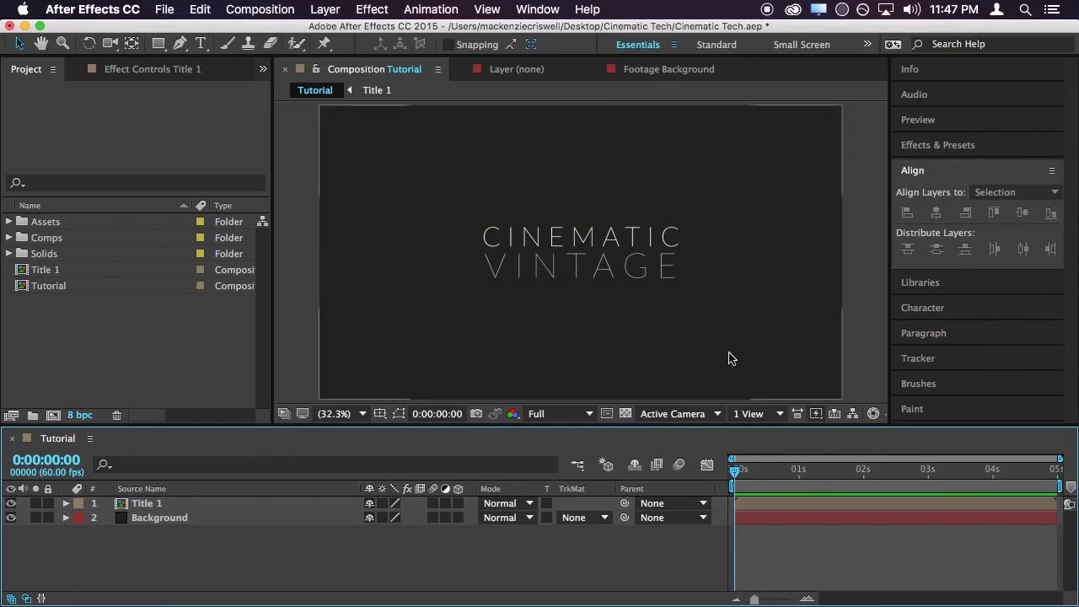
Look inside the Title 1 precomposition and compare it with the Tutorial composition that contains it
left_click(781, 503)
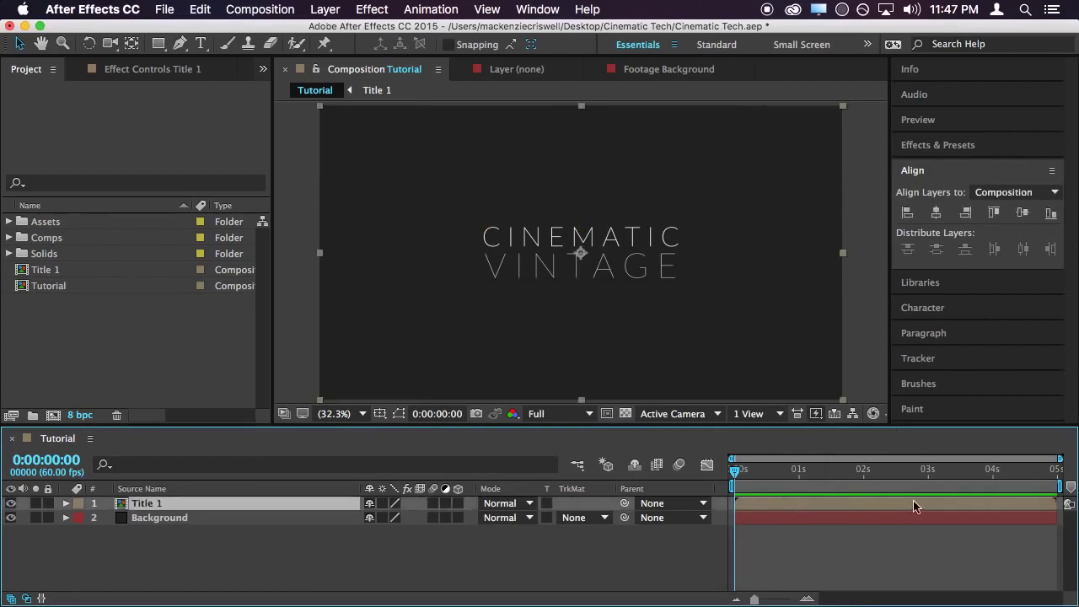
left_click(838, 578)
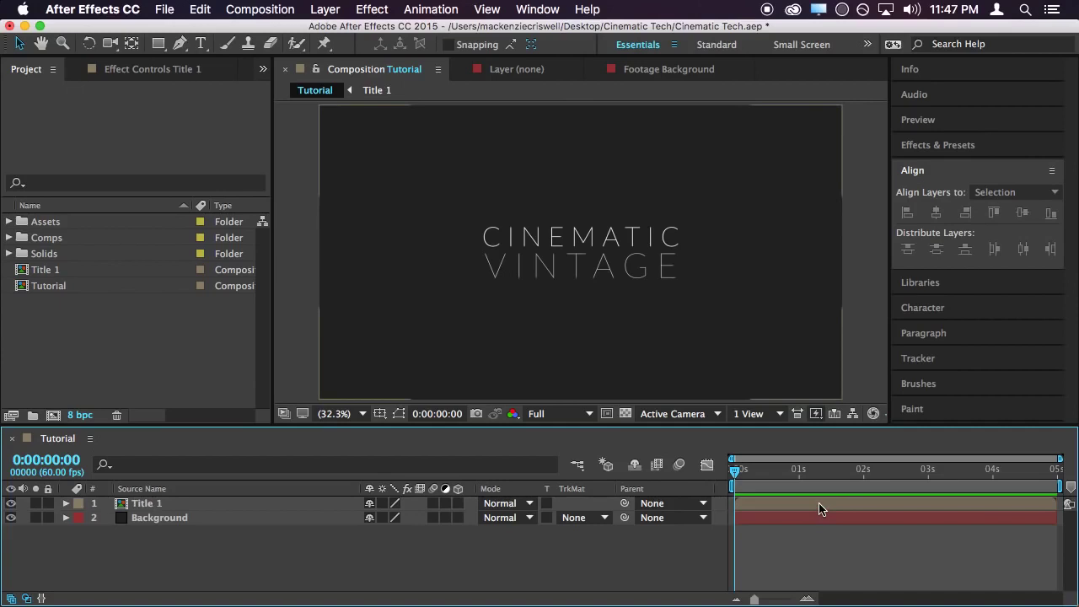
double_click(187, 507)
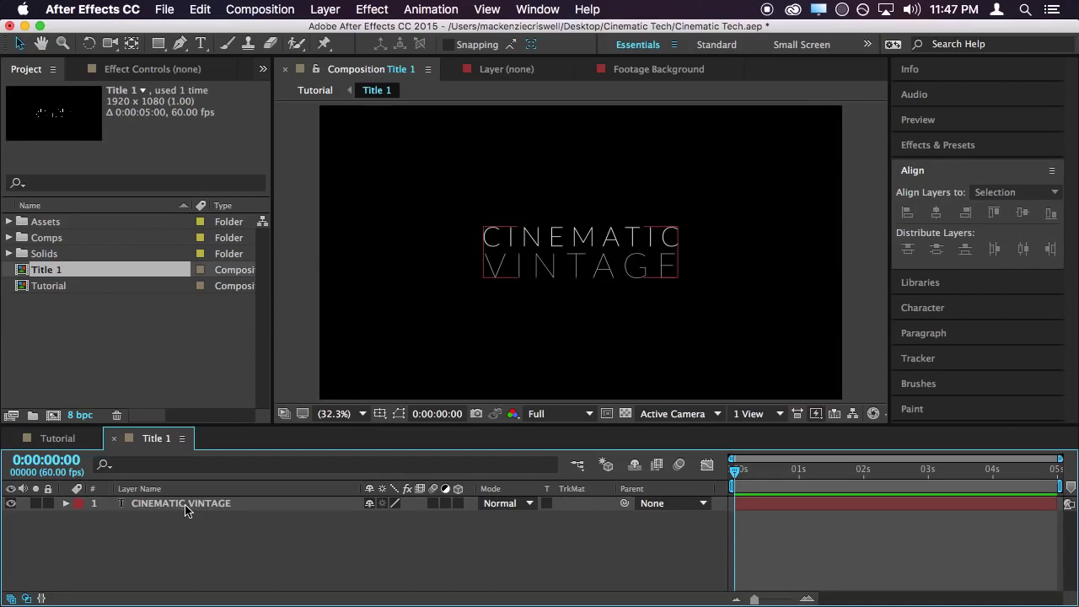
left_click(87, 444)
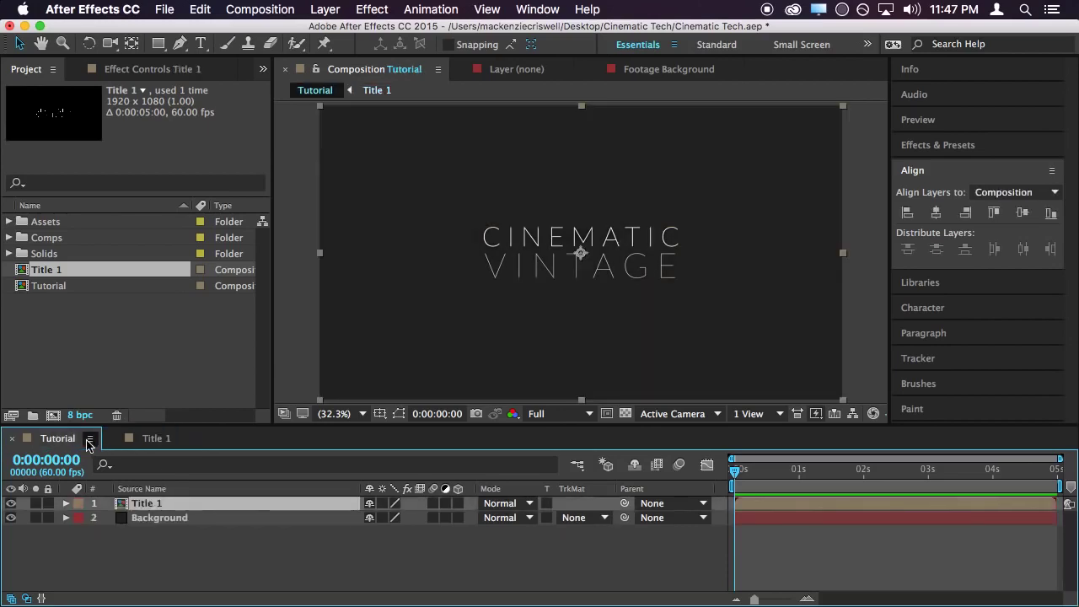
left_click(137, 445)
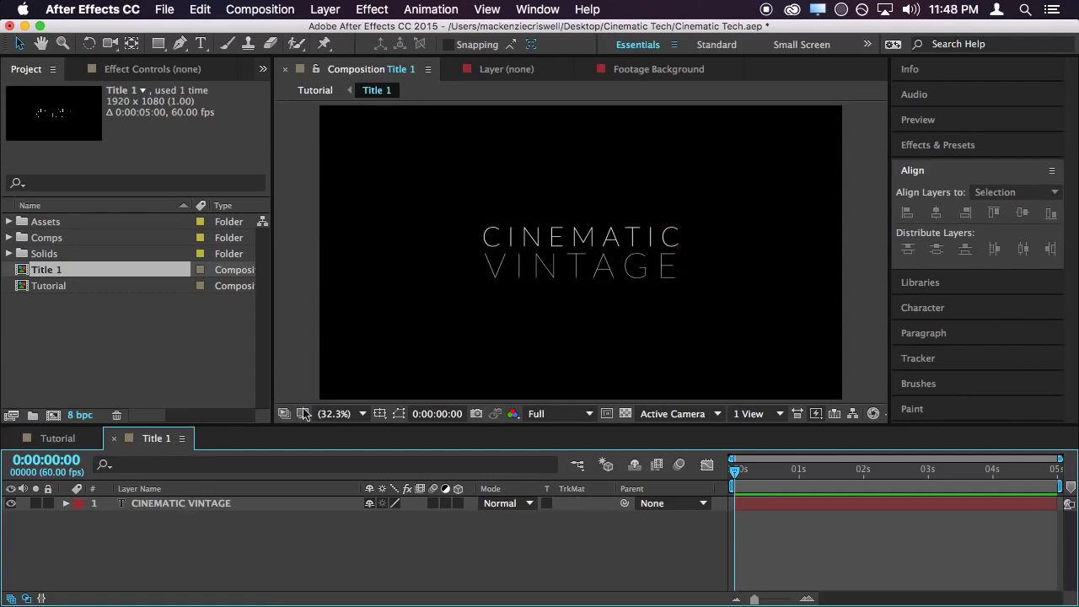
left_click(74, 439)
left_click(181, 544)
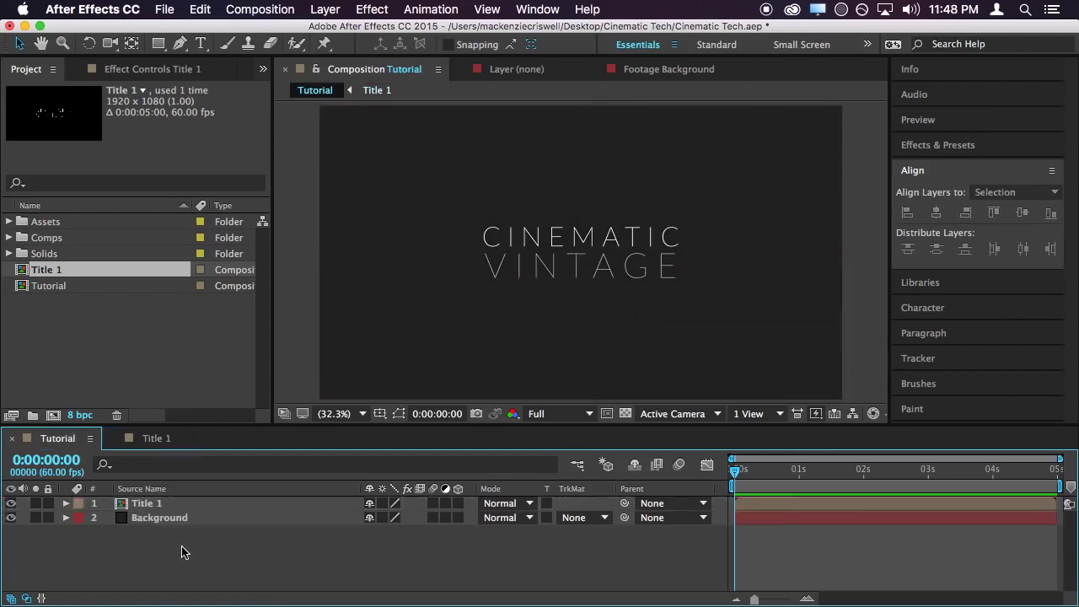
Examine the reference title in the Intro 4K composition at 0:00:01:07 and close that composition
left_click(153, 439)
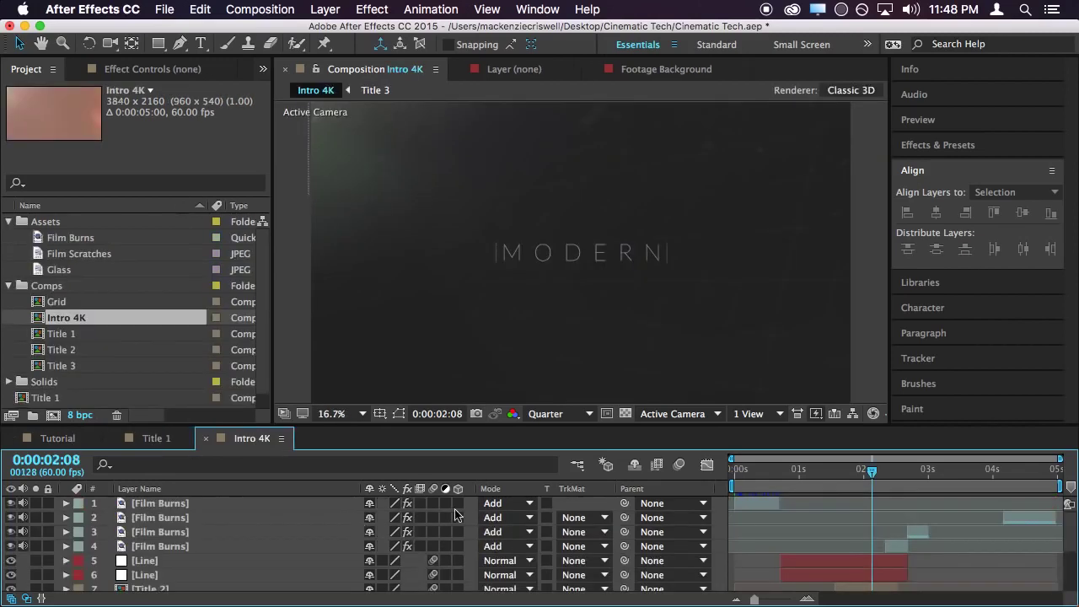
left_click_drag(861, 482, 807, 492)
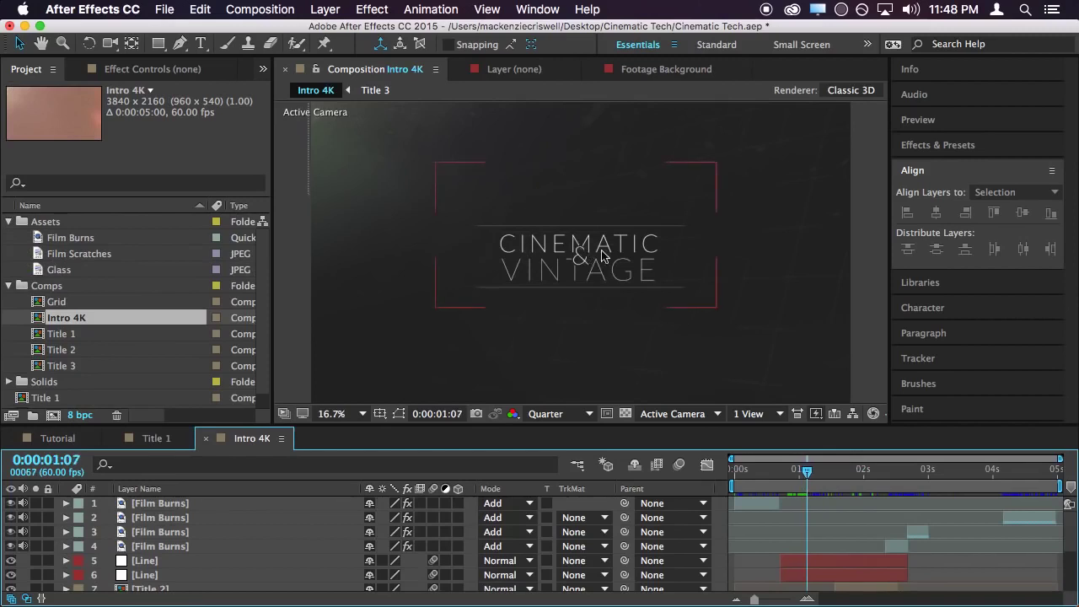
scroll(578, 263, "up", 2)
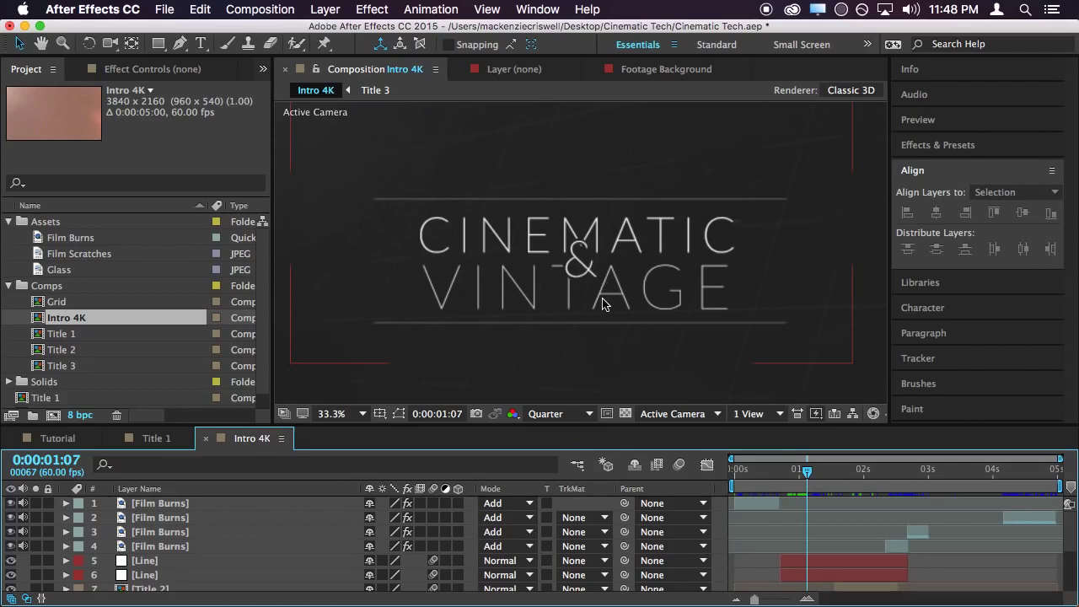
left_click(204, 439)
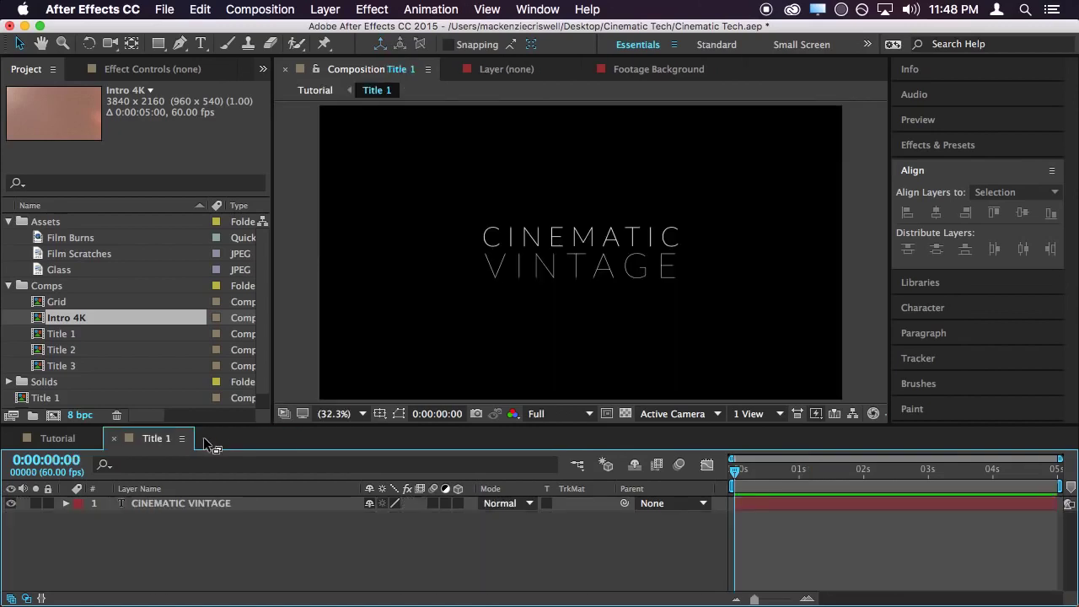
Return to the Title 1 composition and select its CINEMATIC VINTAGE text layer, viewed at 50%
left_click(67, 439)
left_click(153, 443)
key("period")
key("period")
key("period")
key("period")
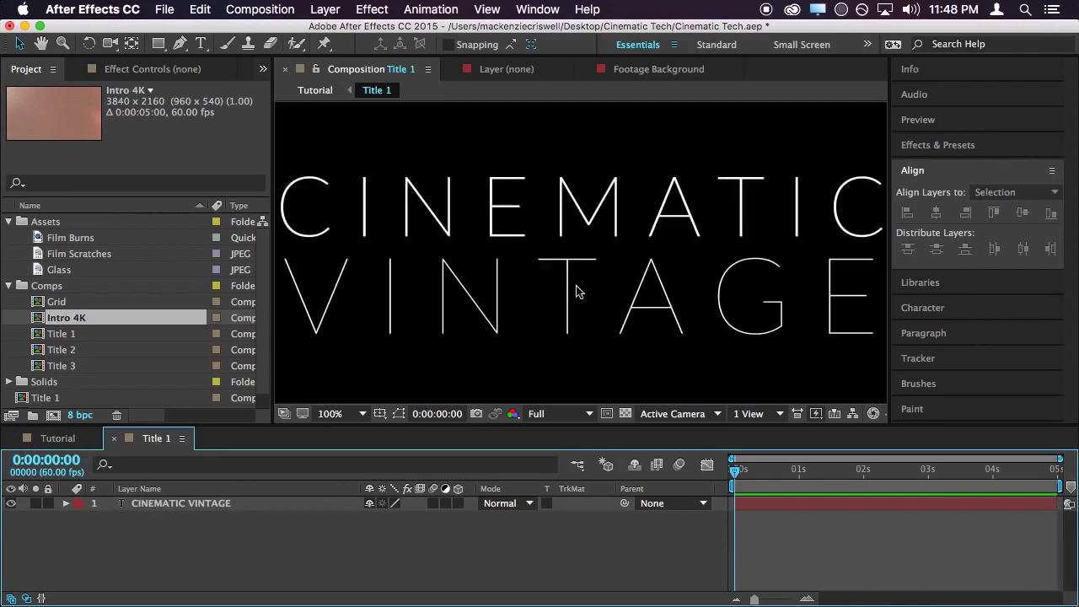
key("comma")
key("comma")
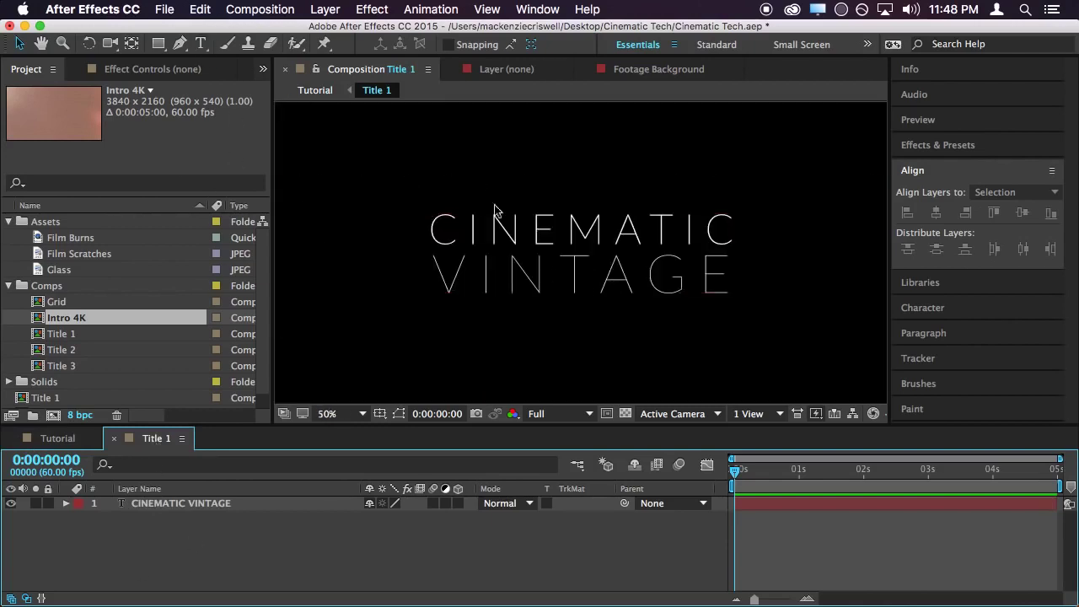
left_click(601, 255)
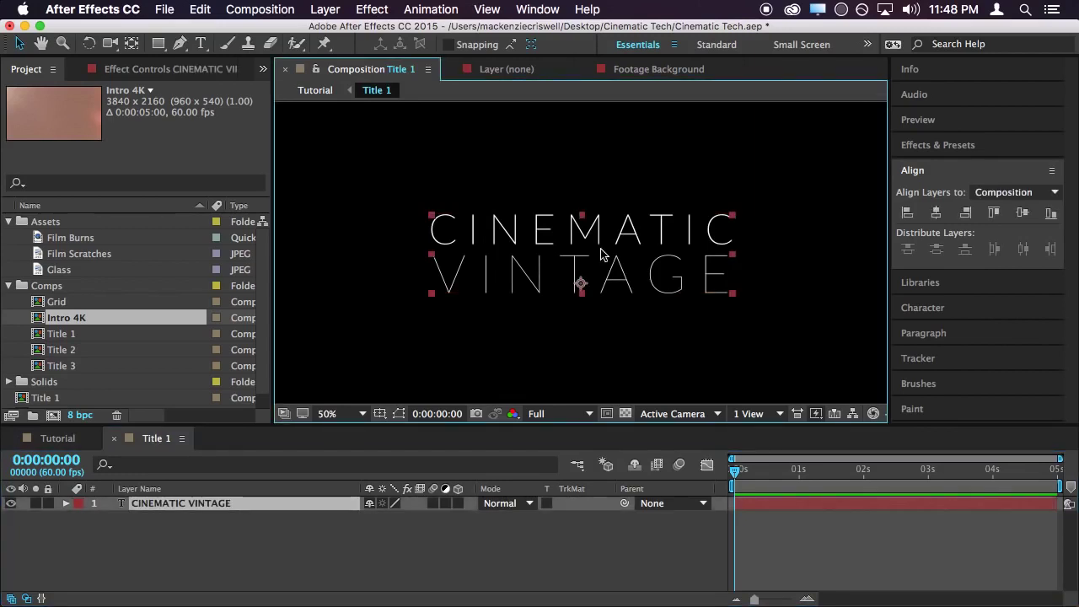
Duplicate the CINEMATIC VINTAGE text layer and replace the copy's text with "&"
key("super+d")
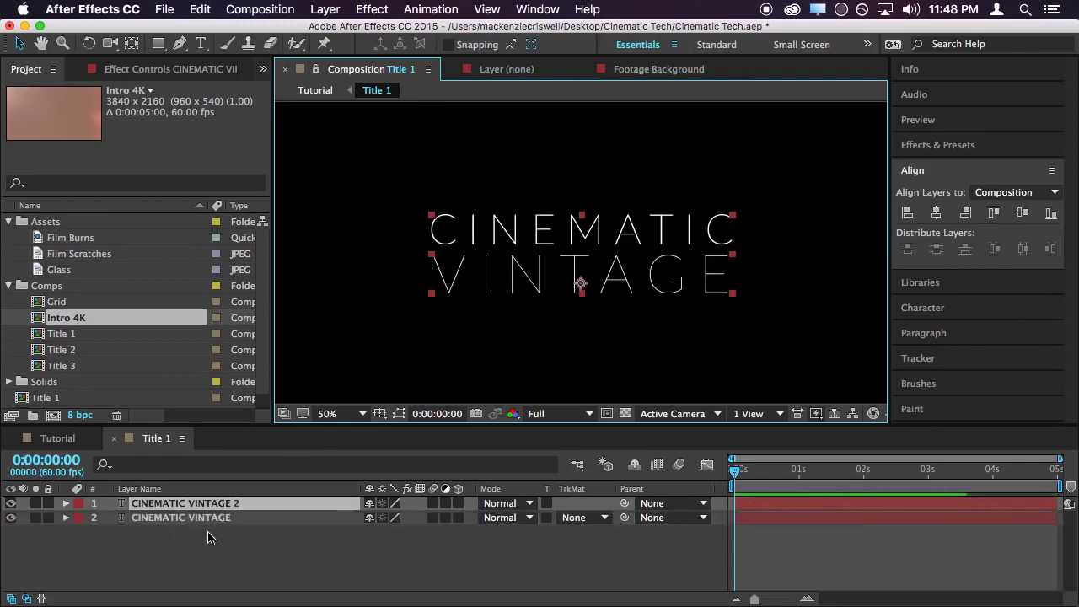
left_click(215, 543)
double_click(250, 503)
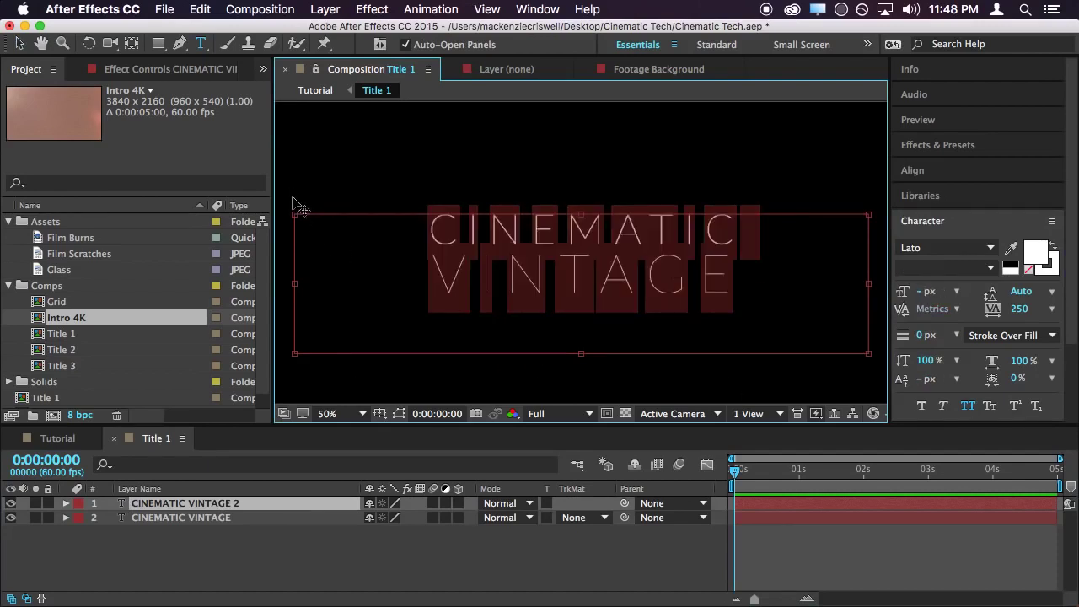
key("BackSpace")
type("&")
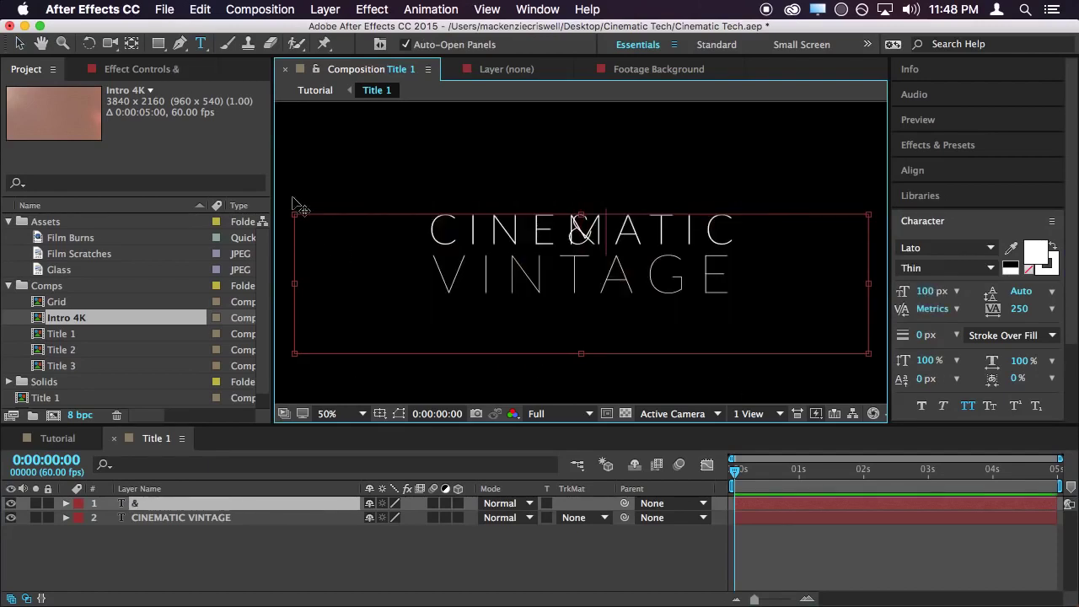
Move the ampersand down between the words CINEMATIC and VINTAGE and set its font size to 98 px
left_click(16, 44)
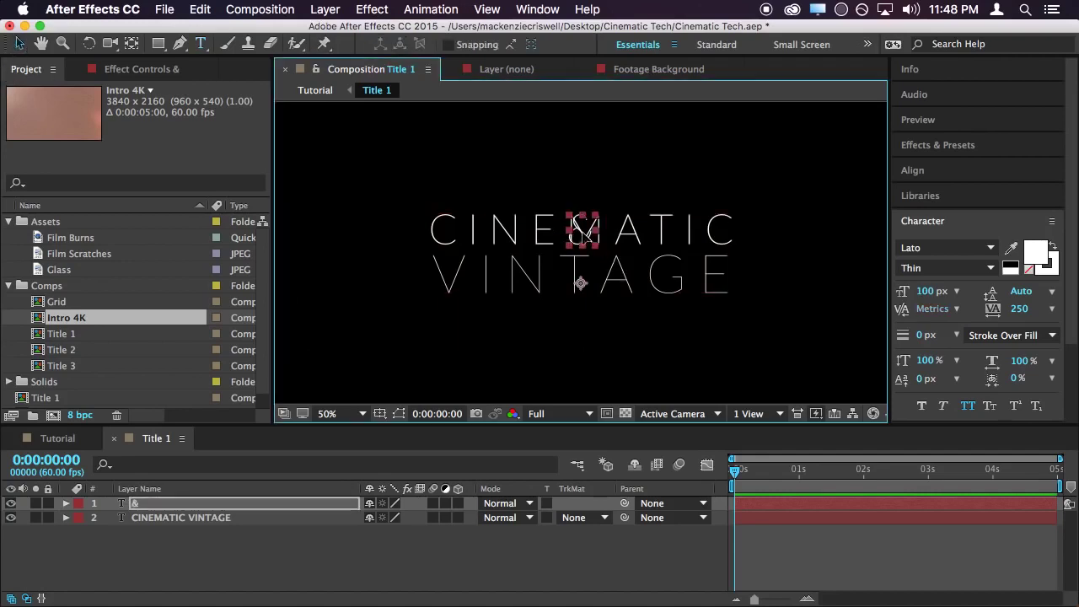
left_click_drag(585, 238, 581, 261)
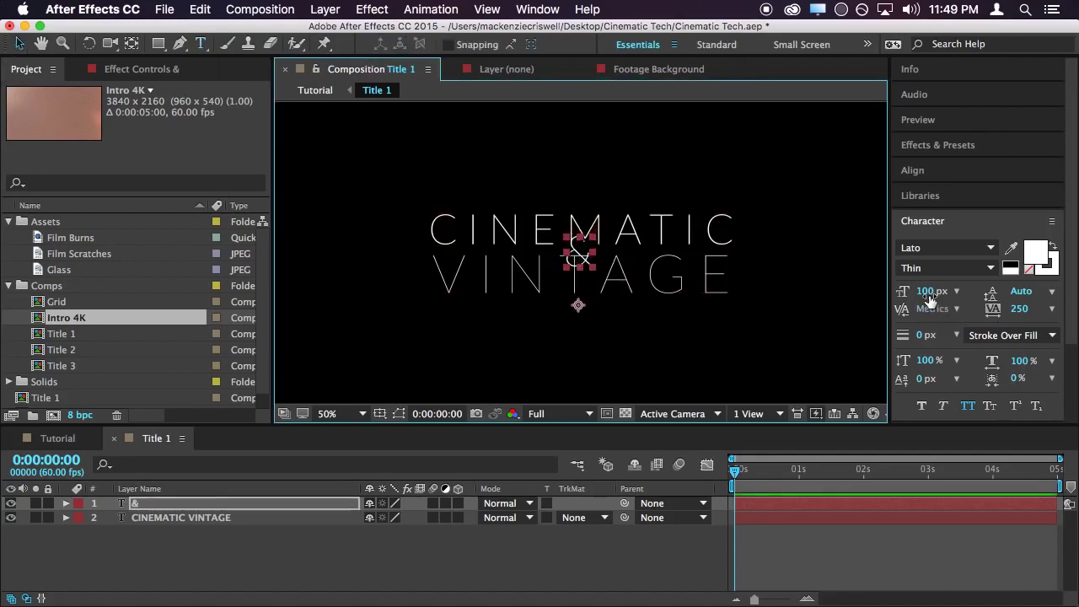
left_click_drag(928, 292, 930, 292)
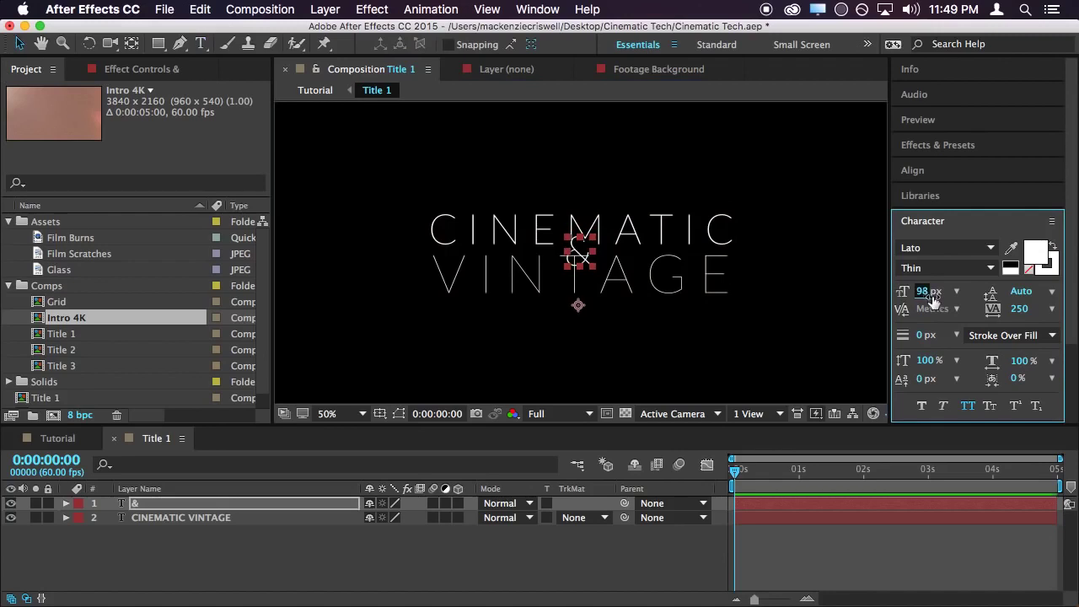
Try the Light font style on the ampersand
left_click(990, 268)
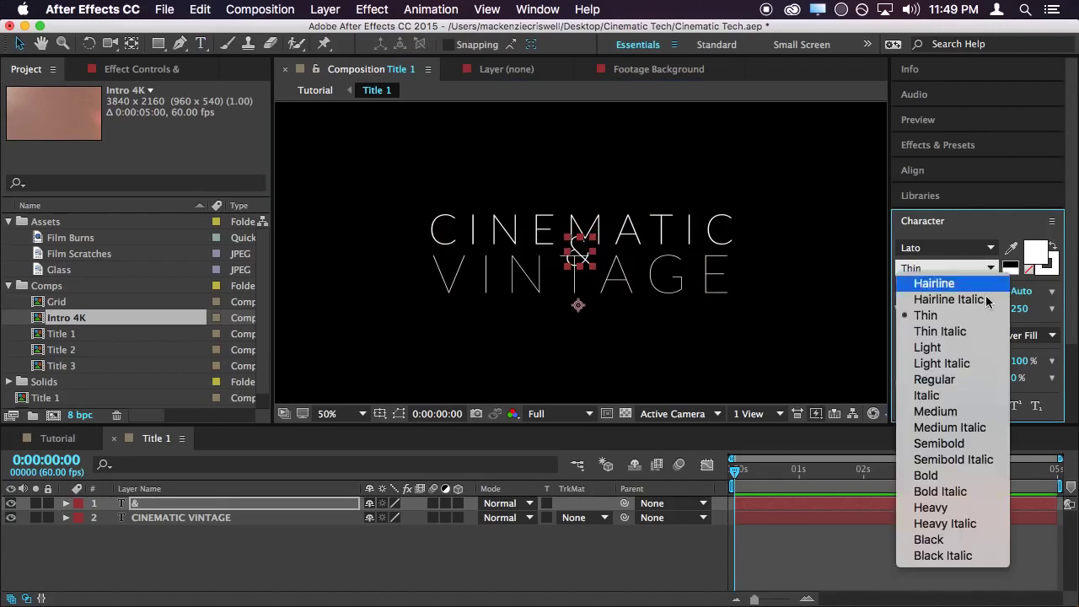
left_click(936, 347)
left_click(867, 558)
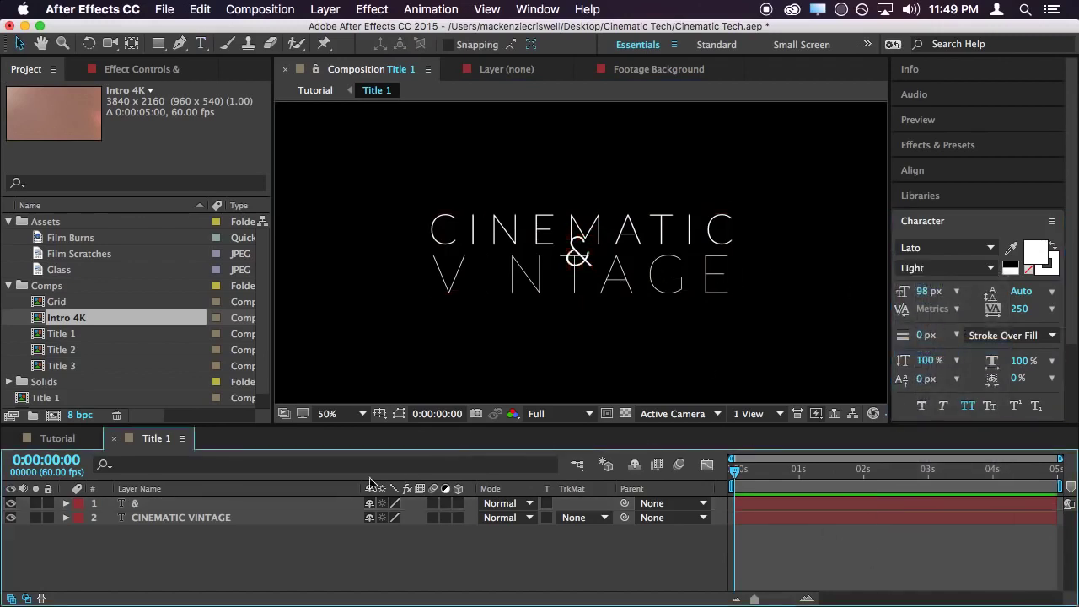
Set the ampersand layer's font style to Lato Hairline
left_click(989, 268)
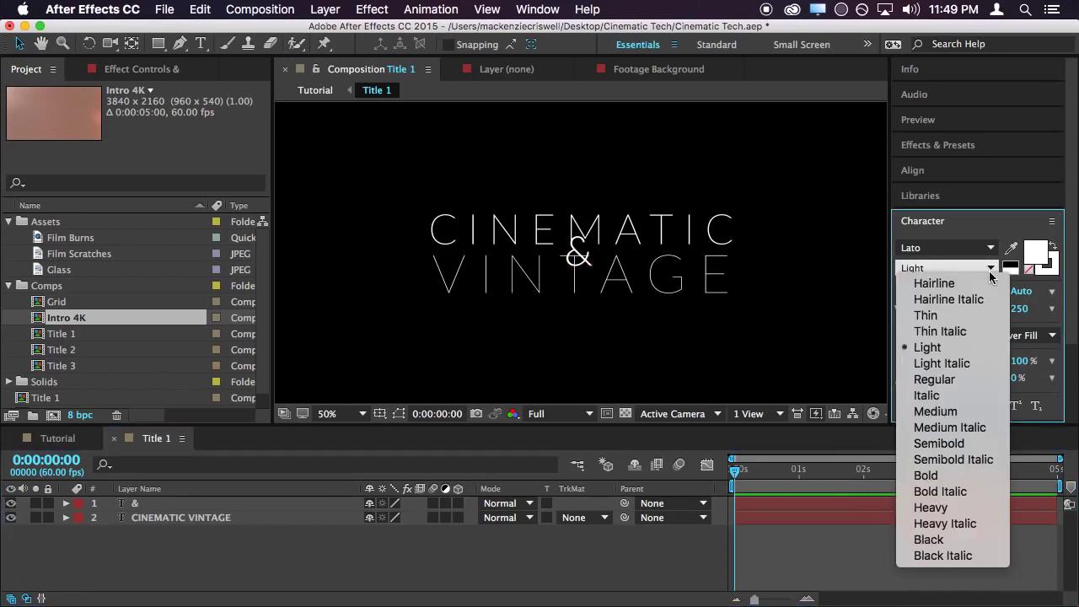
left_click(957, 287)
left_click(580, 251)
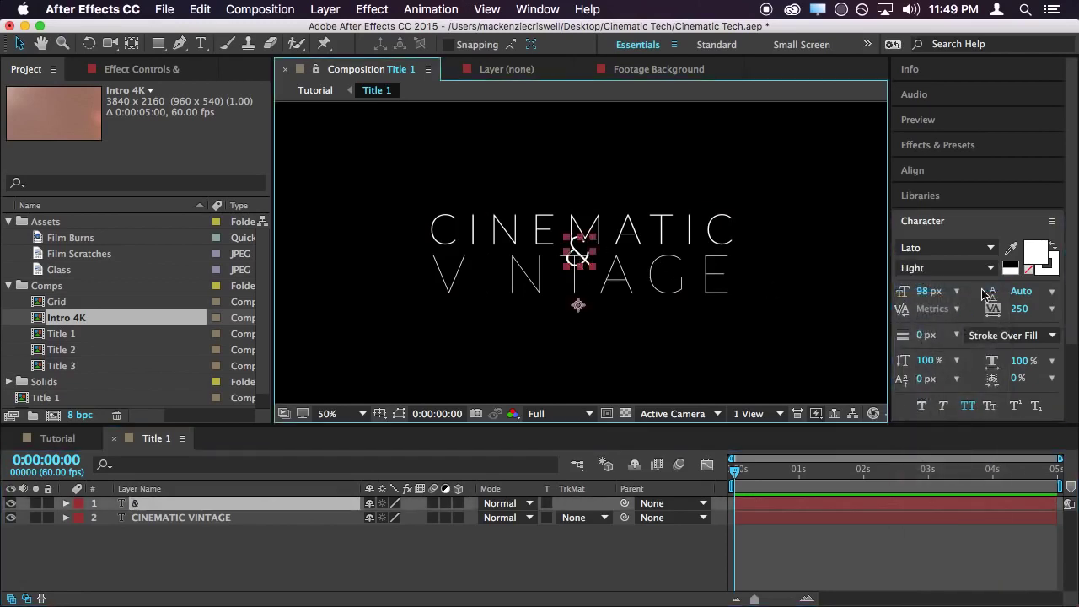
left_click(989, 271)
left_click(882, 284)
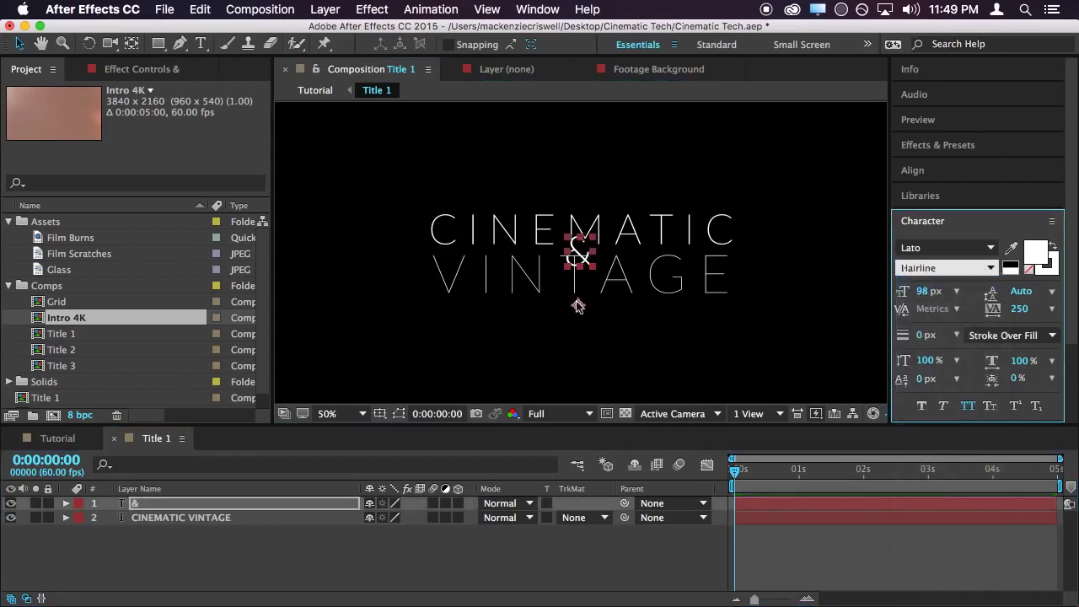
Show the title/action safe guides and centre the ampersand layer horizontally and vertically in the composition
key("comma")
key("slash")
key("period")
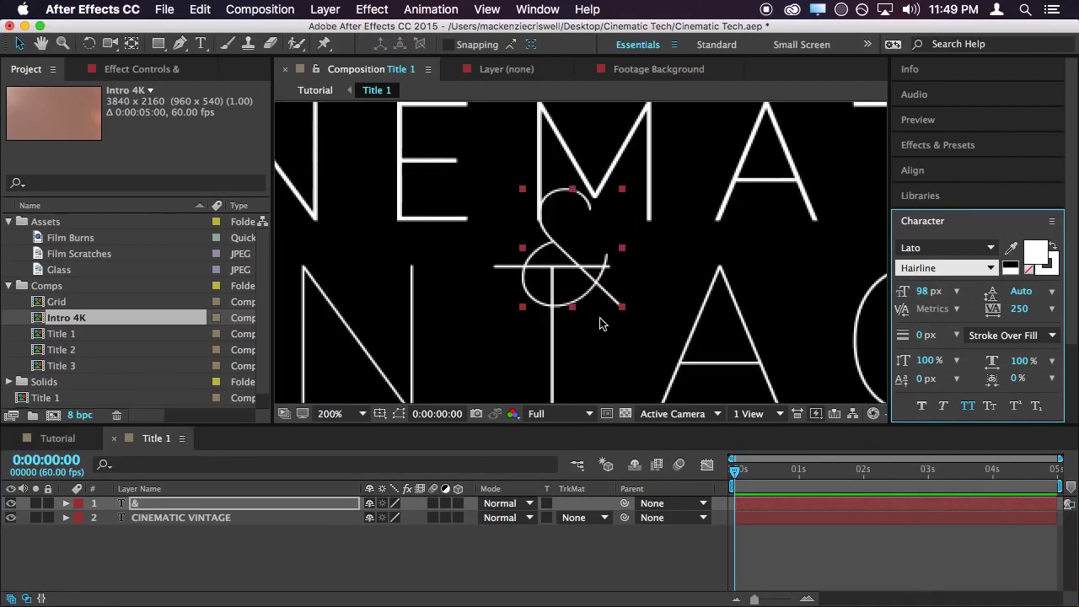
left_click(379, 413)
left_click(406, 430)
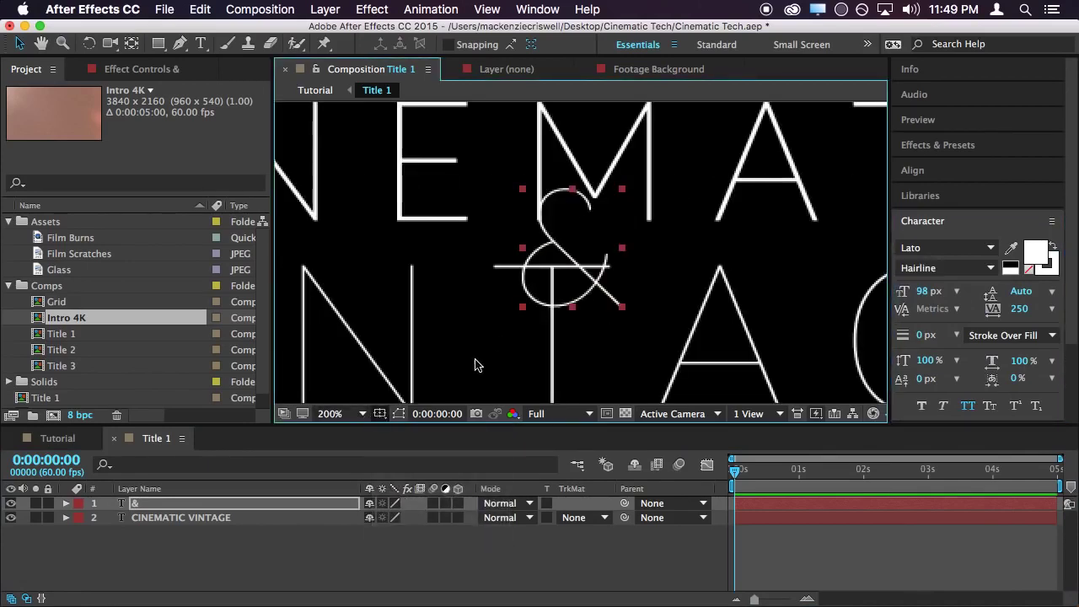
key("comma")
key("comma")
left_click(968, 168)
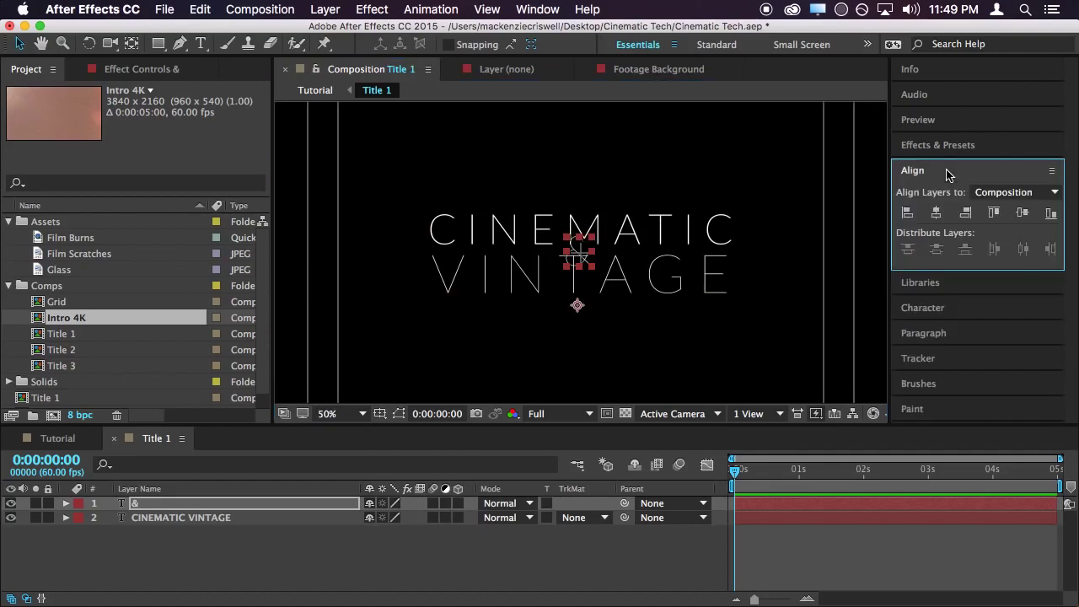
left_click(935, 212)
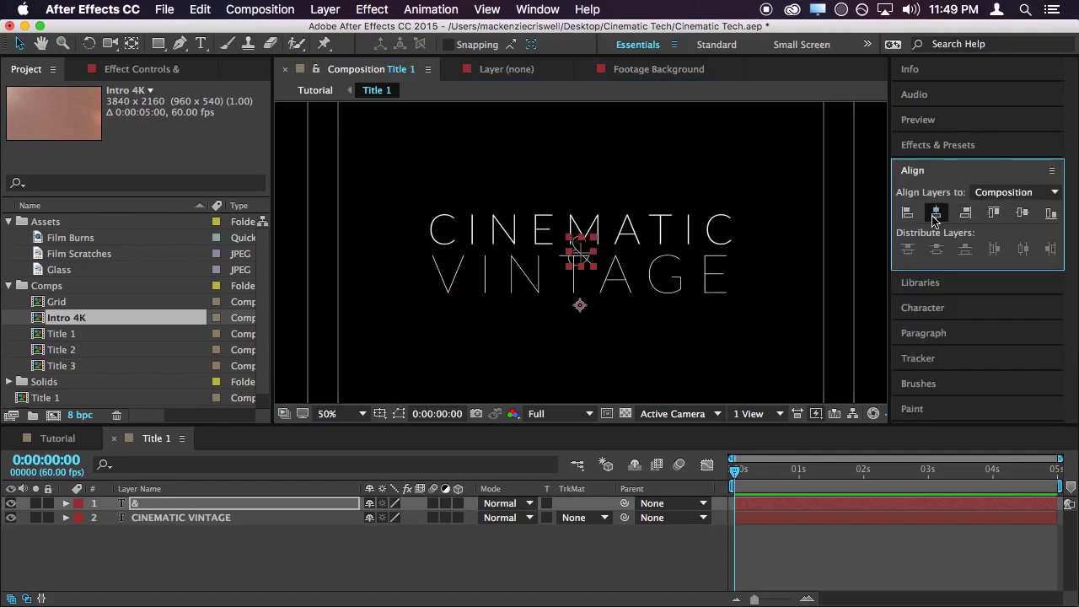
left_click(1022, 212)
left_click(857, 549)
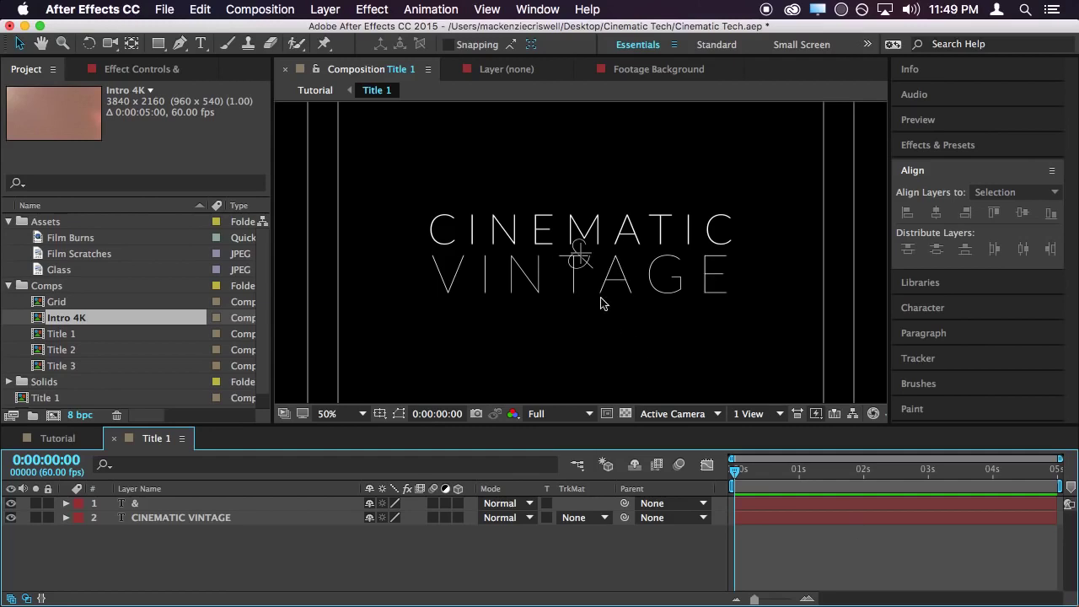
Nudge the ampersand slightly upward so it sits between the two words of the title
left_click(578, 250)
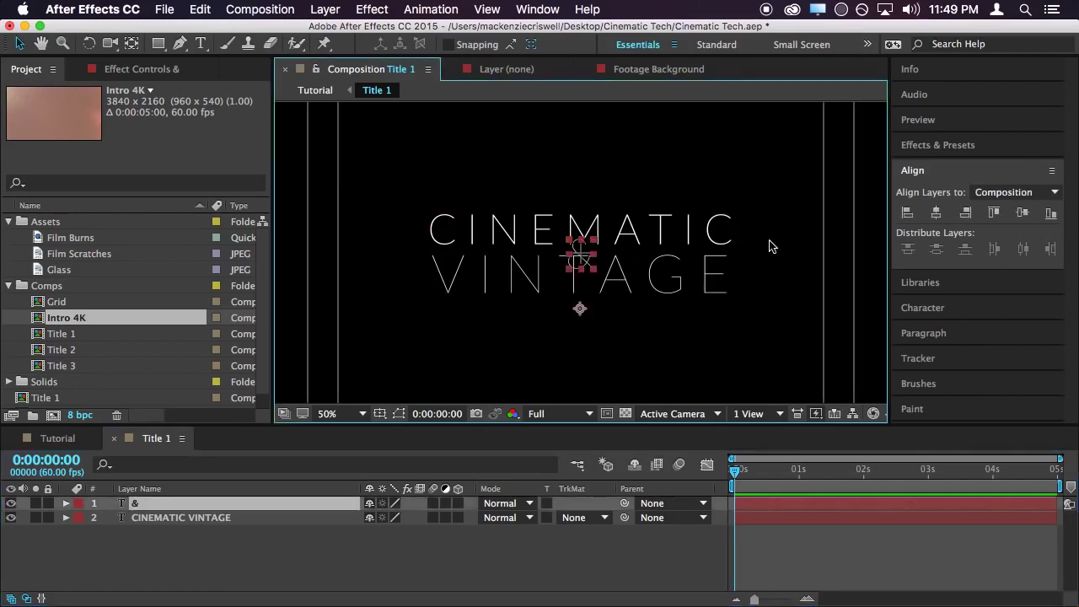
key("Up")
key("Up")
key("Up")
key("Up")
key("Up")
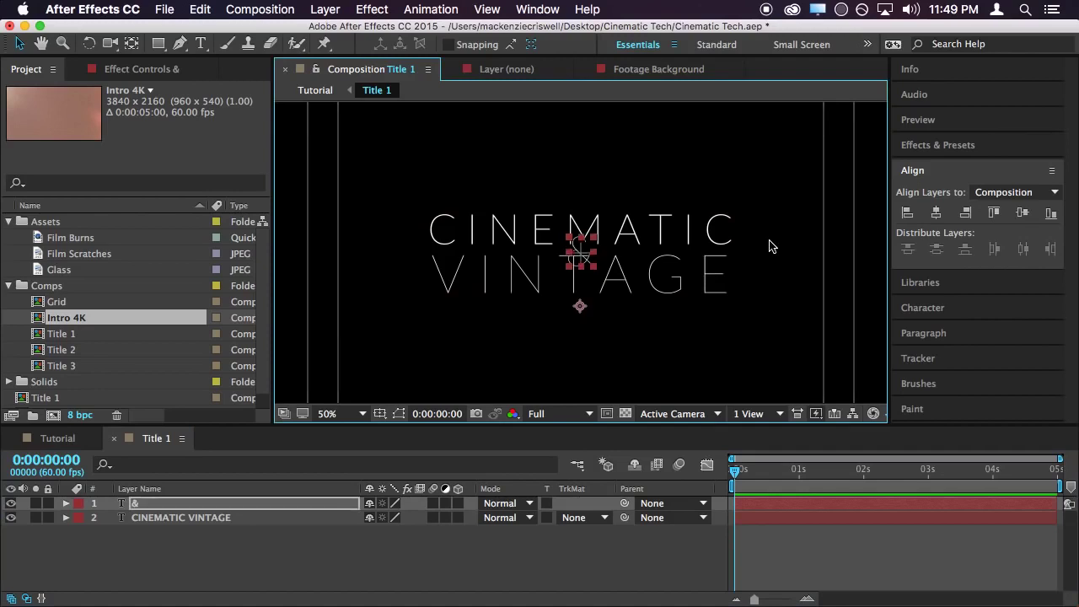
key("Down")
key("Up")
left_click(792, 552)
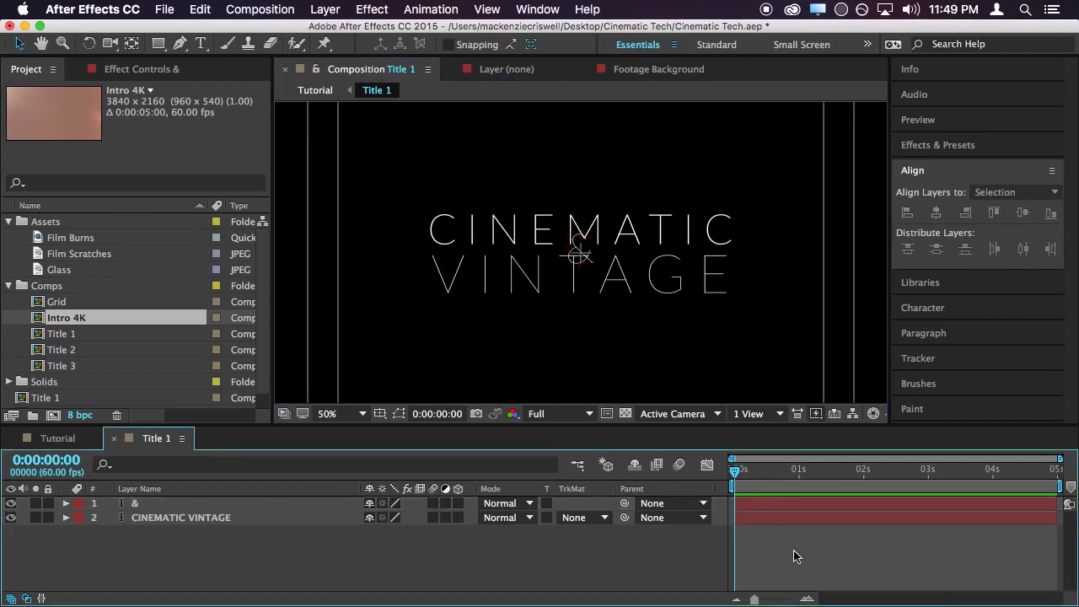
Hide the title/action safe guides in the Title 1 composition
left_click(380, 413)
left_click(413, 487)
key("comma")
key("slash")
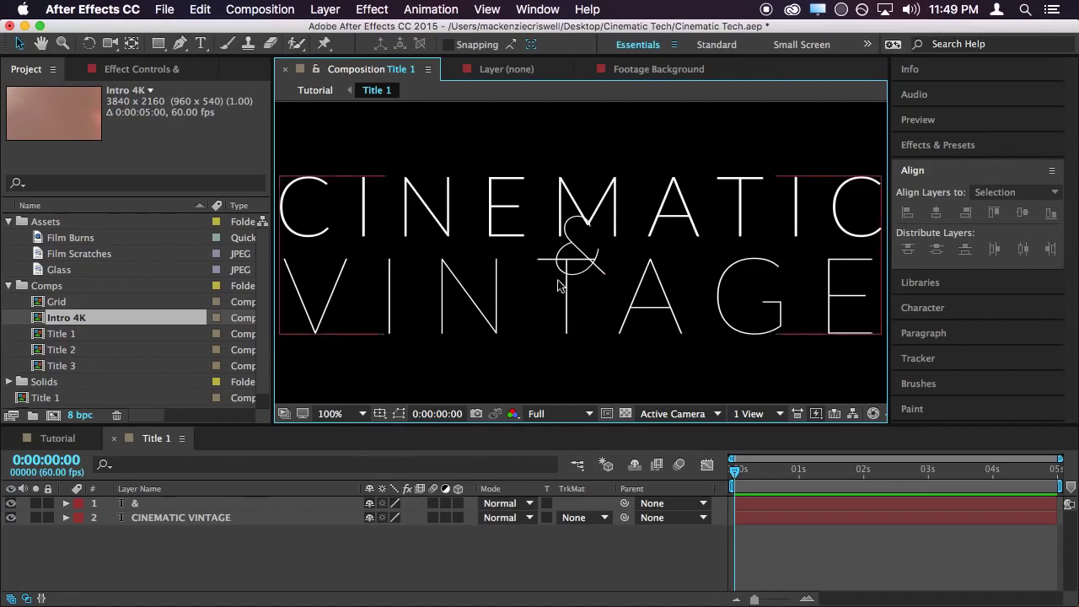
Draw a closed Pen mask on the CINEMATIC VINTAGE layer that follows the ampersand's outline with a small margin
left_click(233, 517)
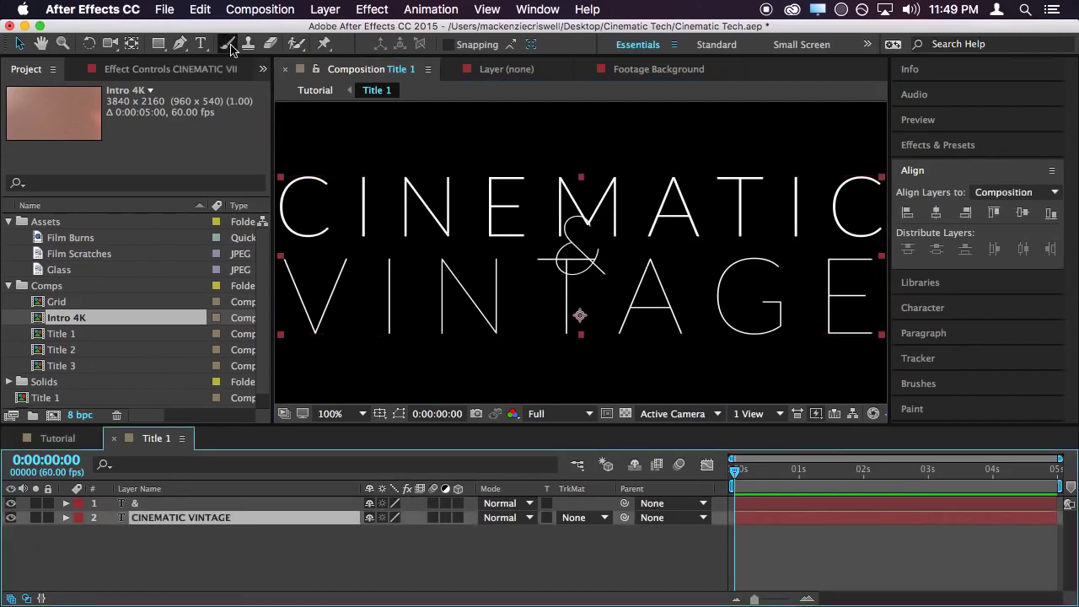
left_click(180, 43)
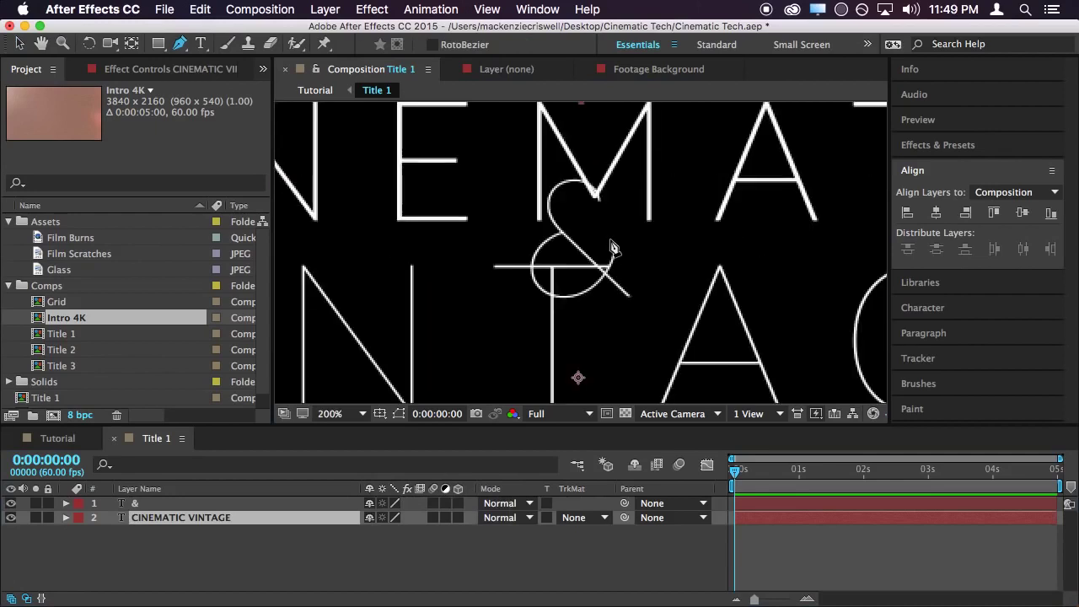
key("period")
left_click(573, 187)
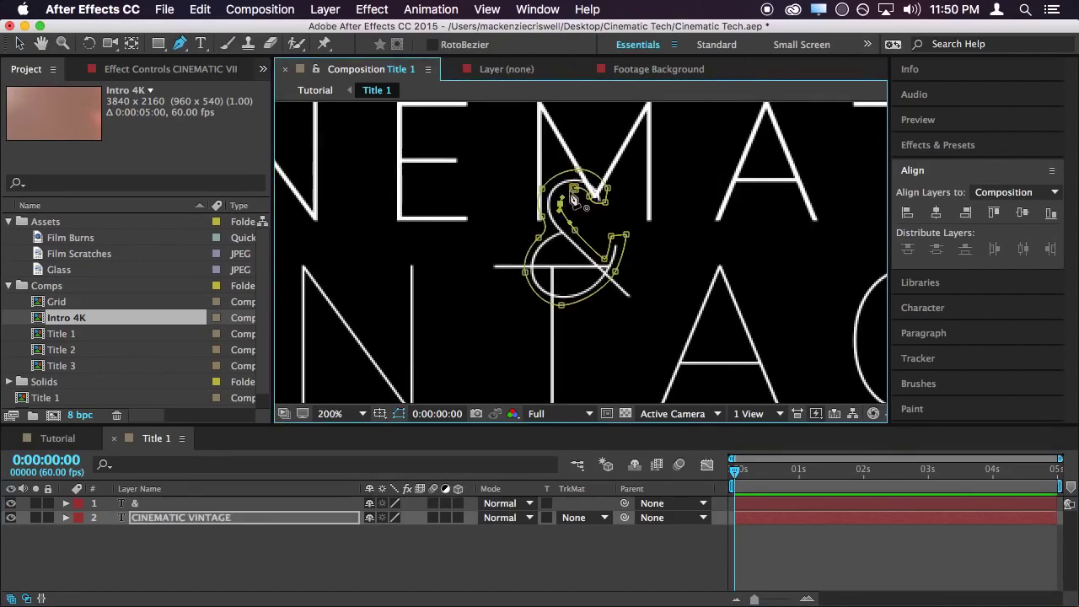
left_click(573, 187)
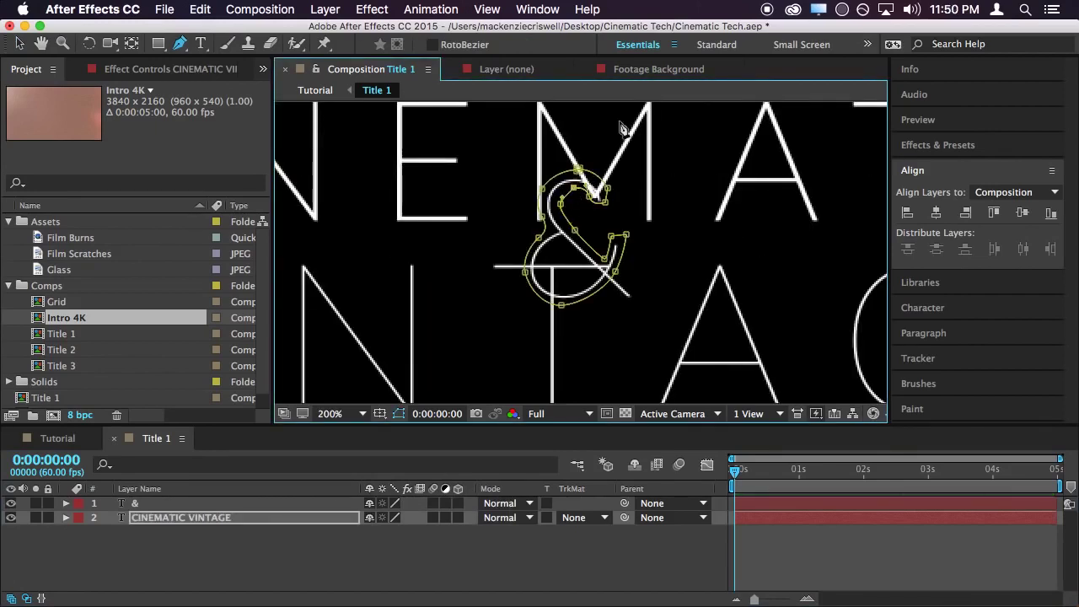
Set the mode of the CINEMATIC VINTAGE layer's Mask 1 to Subtract
left_click(229, 519)
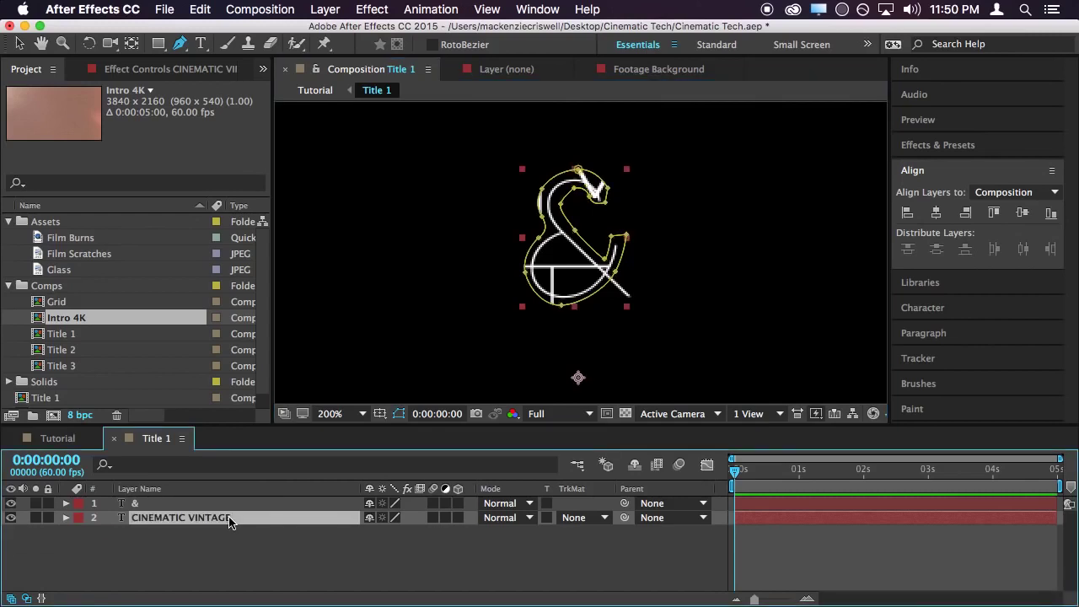
key("m")
left_click(393, 532)
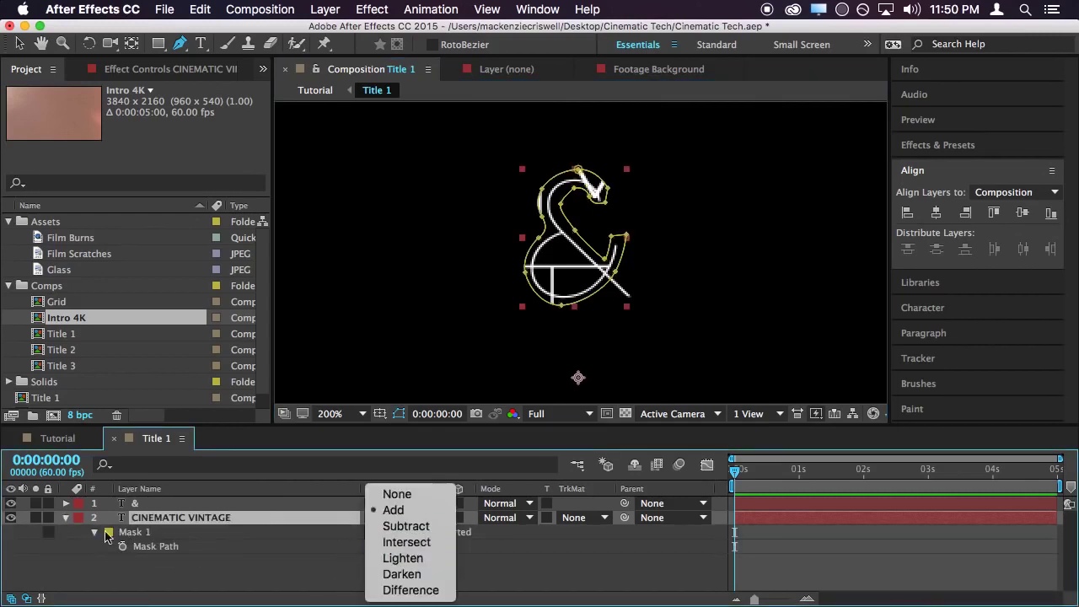
left_click(406, 526)
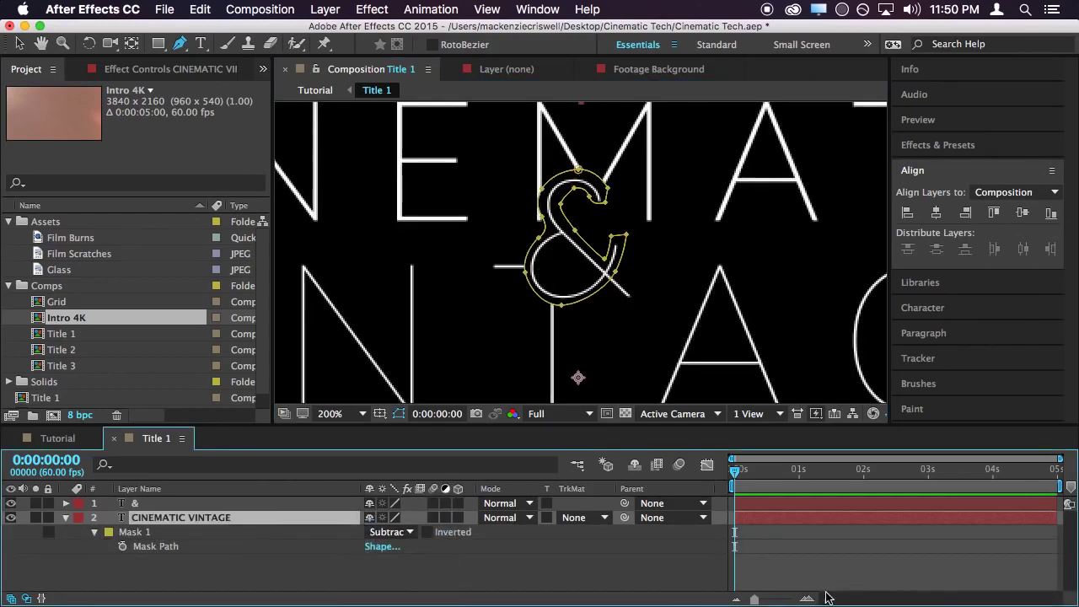
left_click(831, 592)
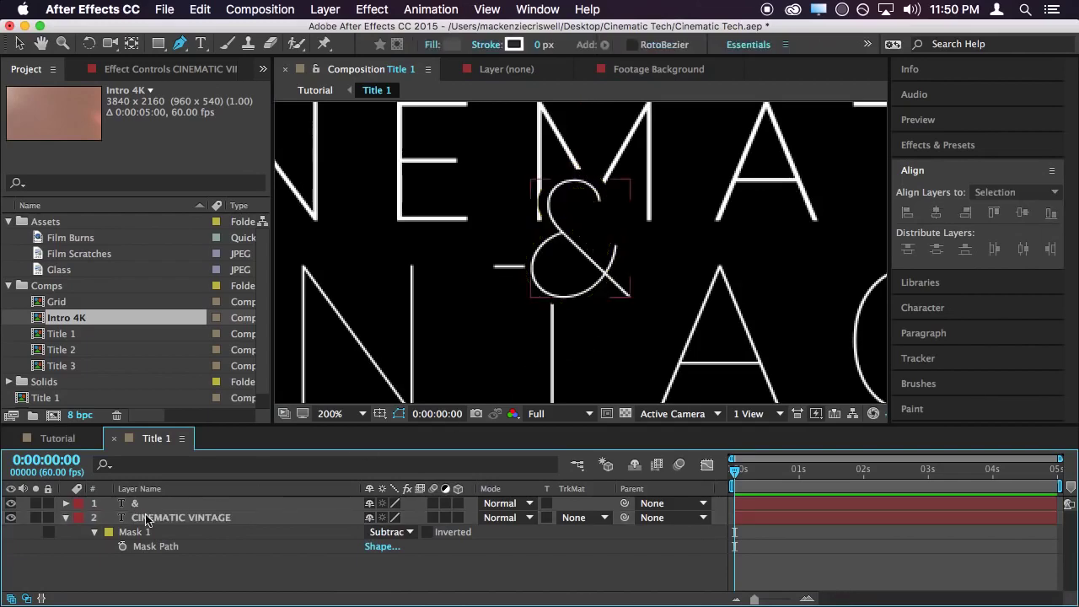
Draw a second closed Pen mask in Add mode on the CINEMATIC VINTAGE layer, inside the ampersand's lower loop
left_click(147, 520)
scroll(573, 286, "up", 2)
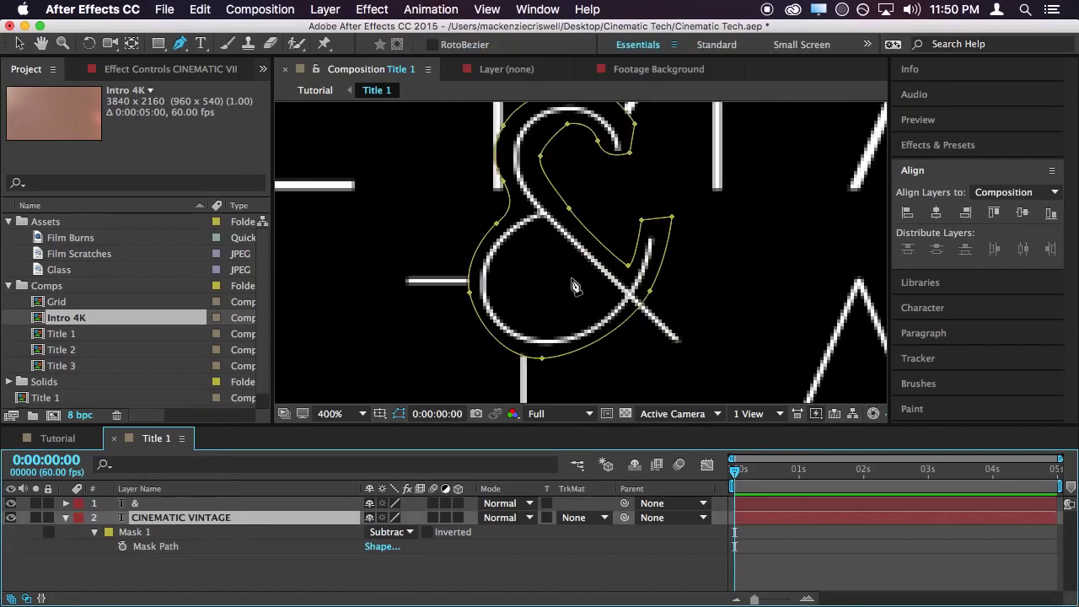
left_click(545, 236)
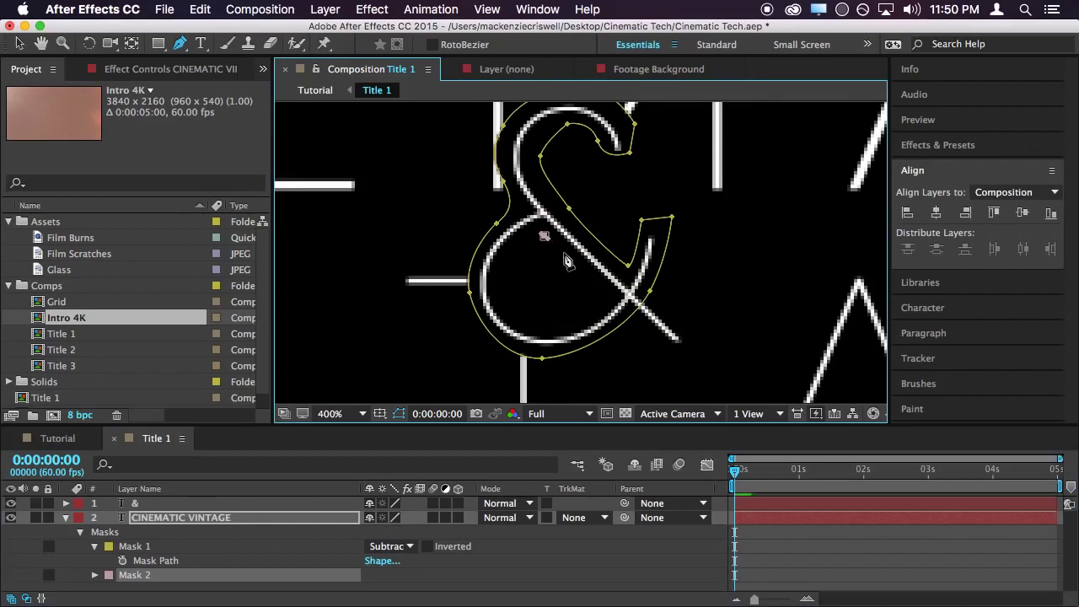
left_click(610, 297)
left_click_drag(531, 322, 504, 307)
left_click_drag(505, 268, 520, 264)
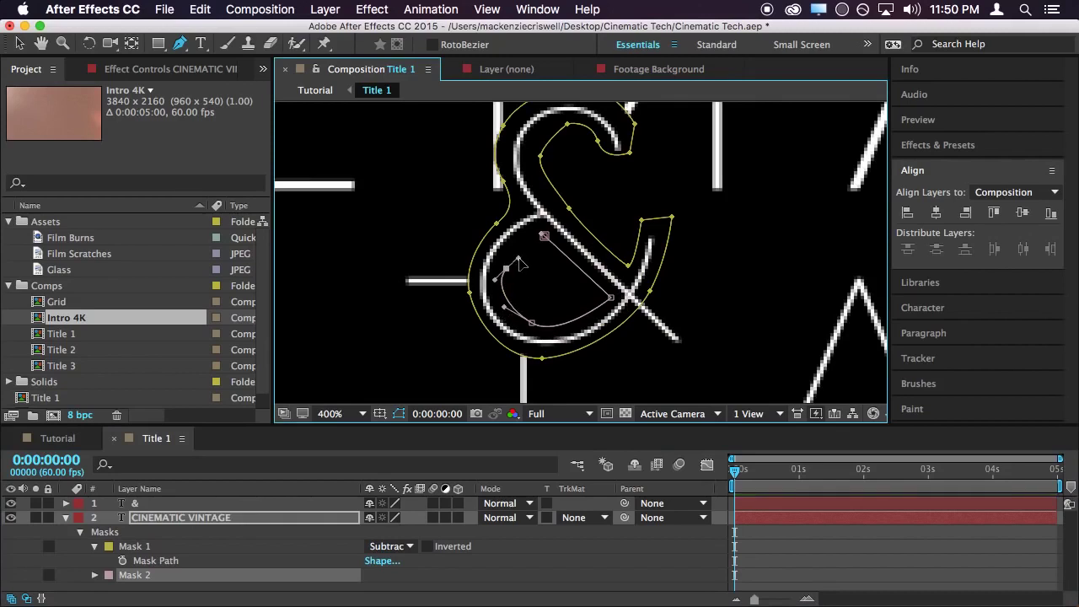
left_click(543, 236)
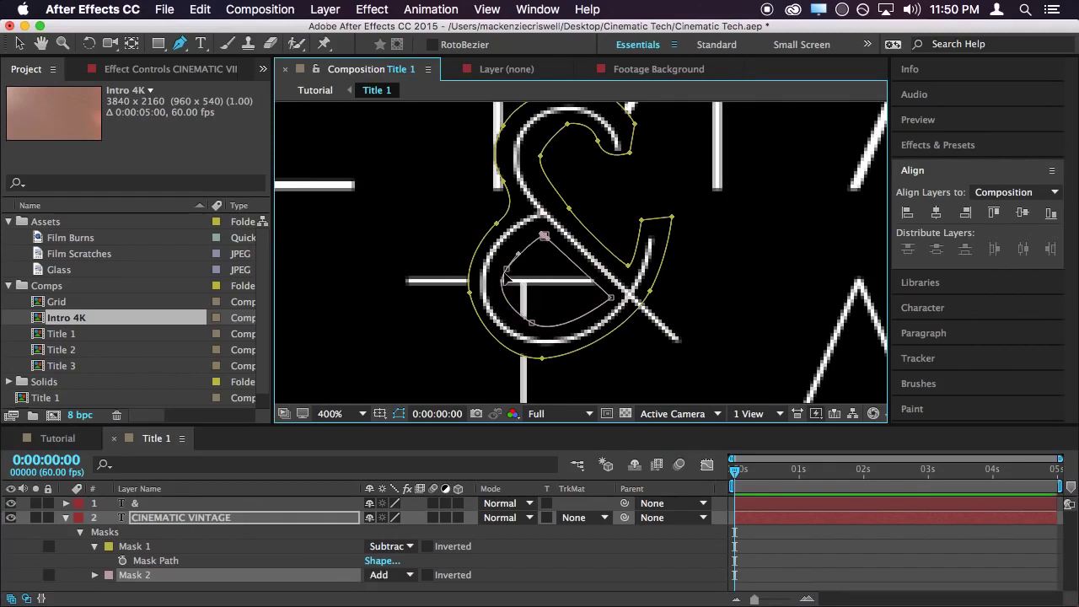
left_click(566, 557)
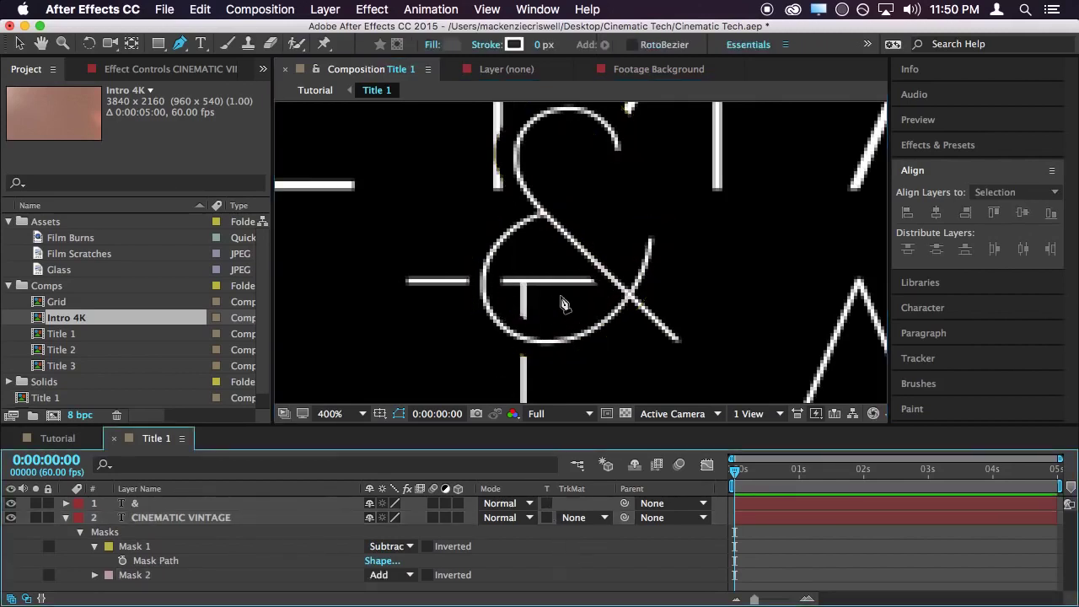
scroll(573, 307, "down", 5)
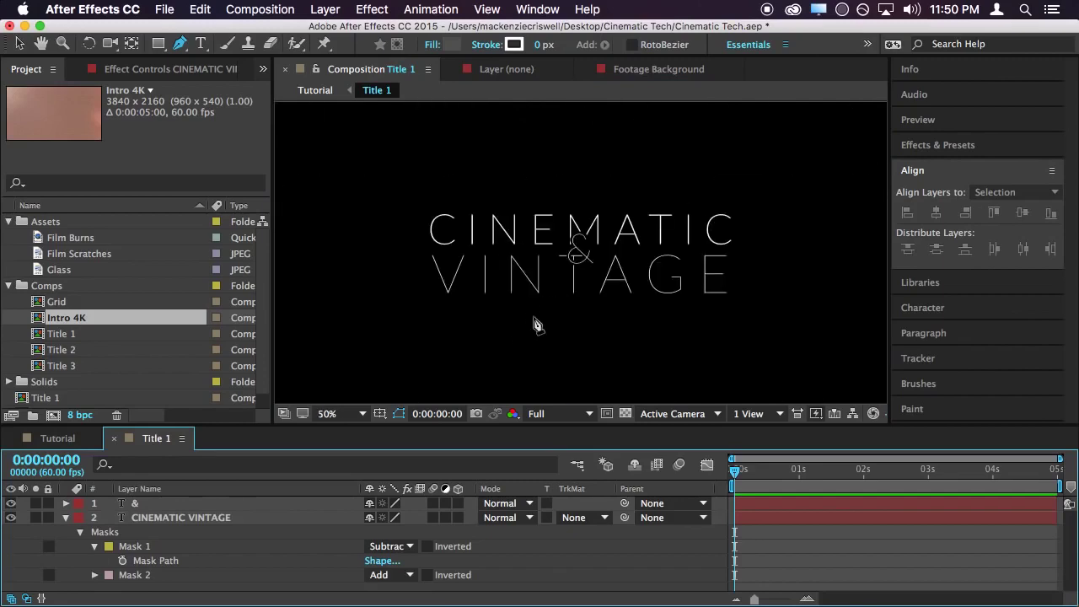
scroll(587, 309, "up", 2)
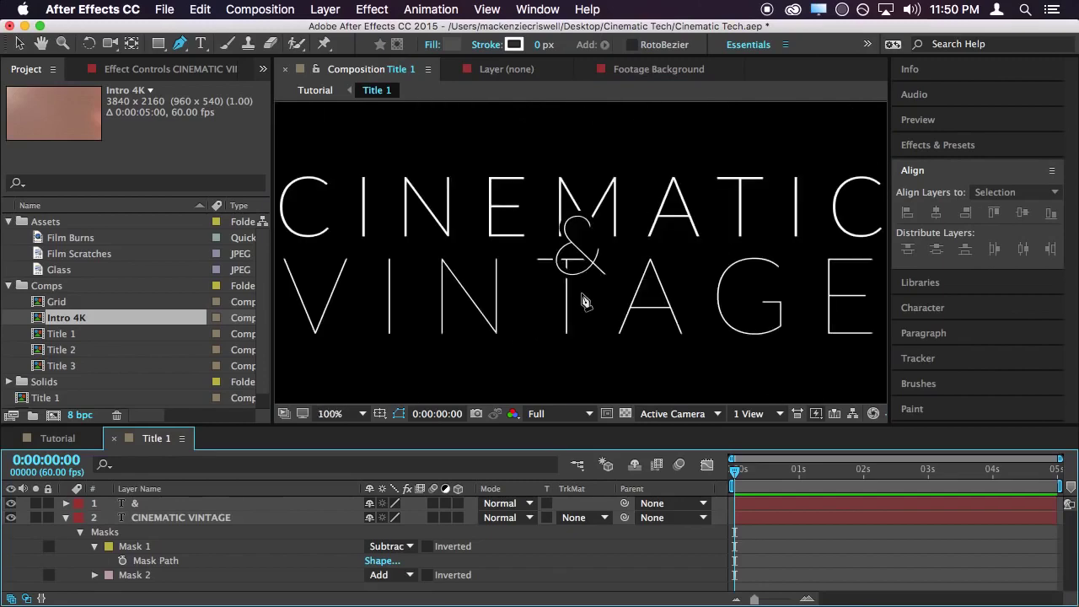
Reshape the edge of Mask 1 on the CINEMATIC VINTAGE layer beside the ampersand's upper loop so it clears the M's first stem
scroll(578, 261, "up", 2)
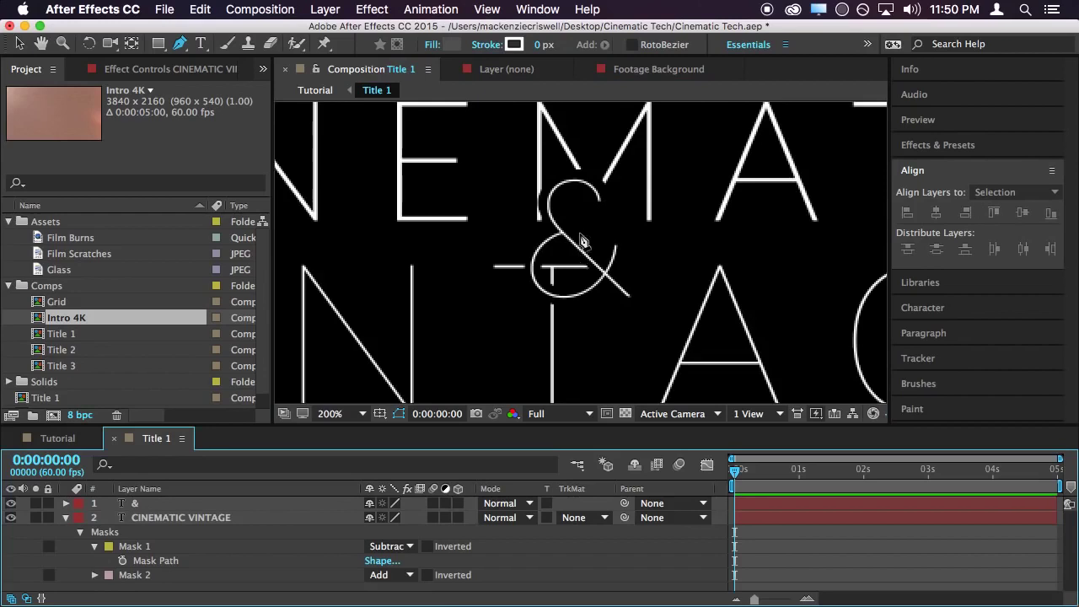
left_click(134, 546)
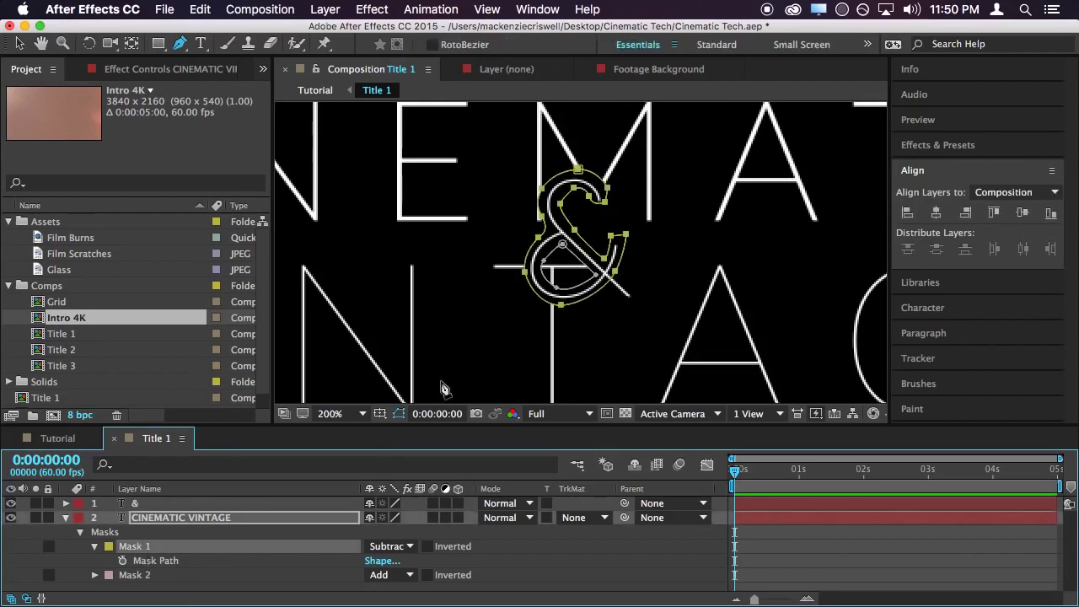
left_click_drag(546, 191, 546, 193)
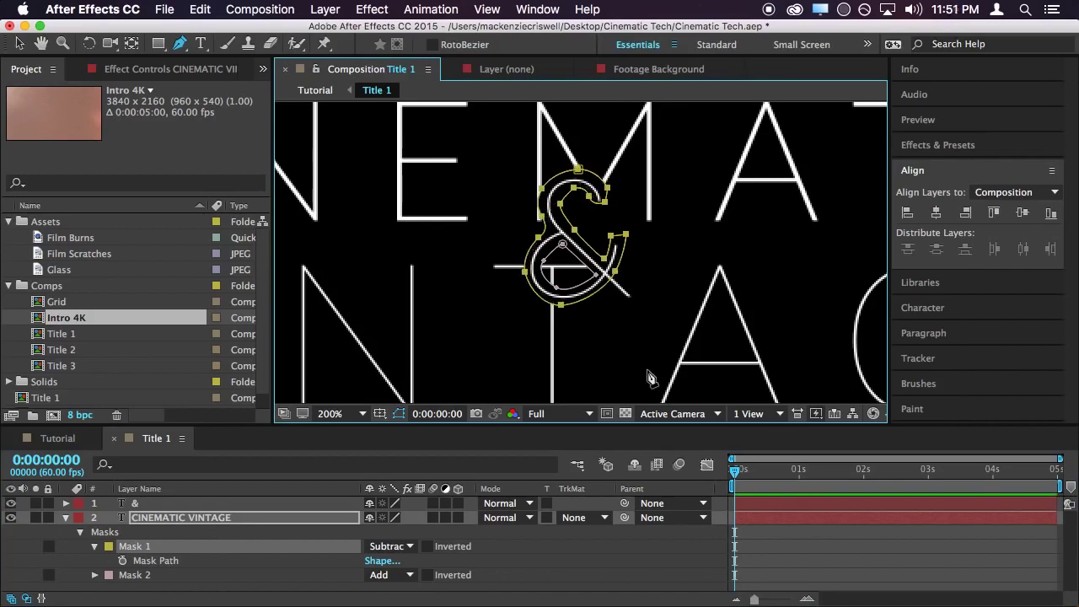
key("period")
left_click(819, 573)
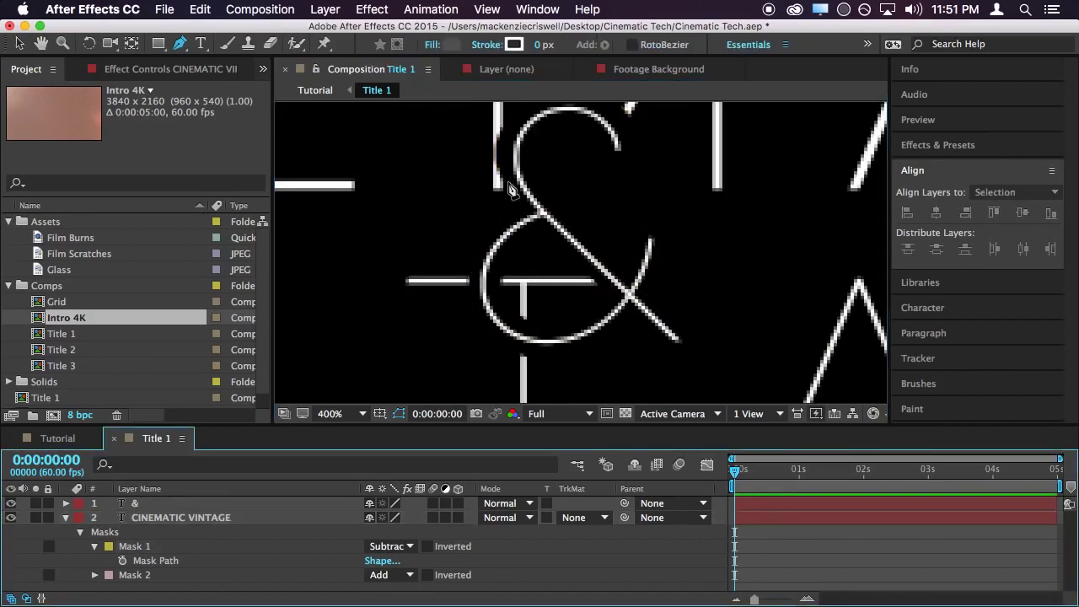
key("comma")
left_click(169, 548)
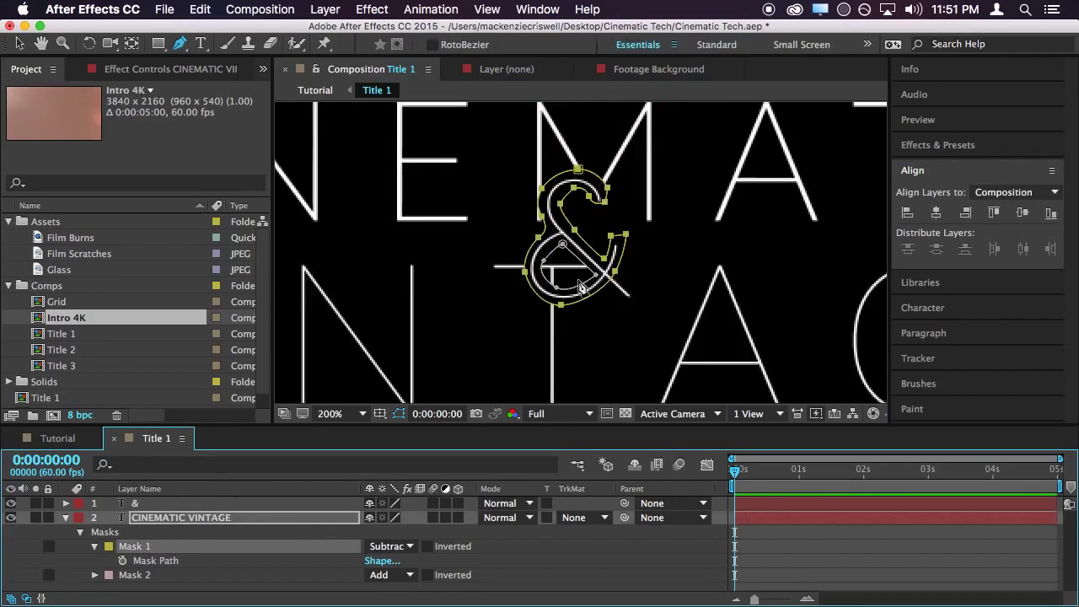
key("period")
scroll(579, 287, "up", 3)
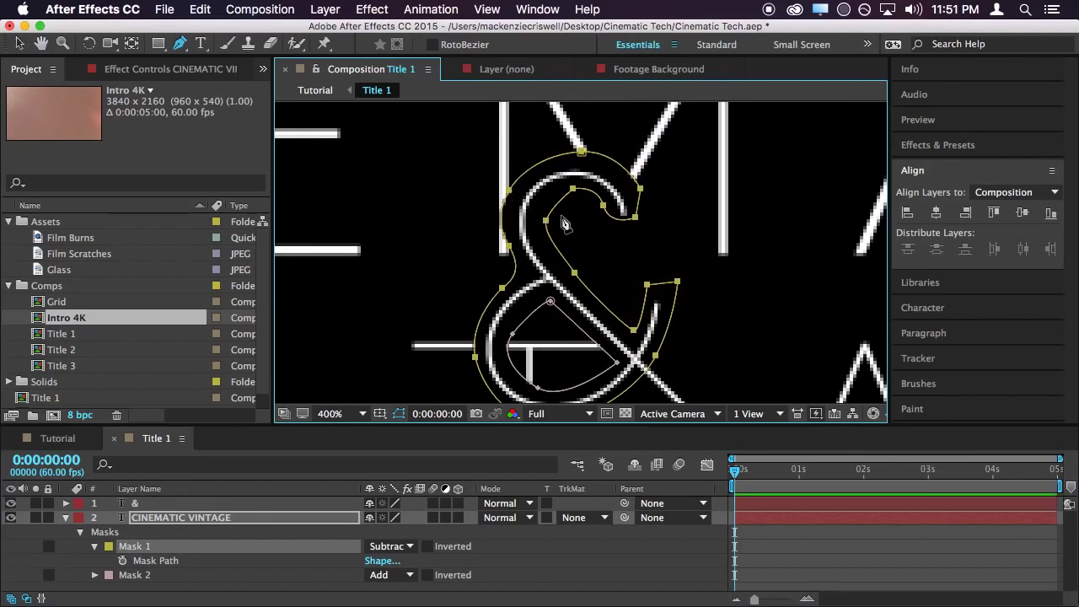
left_click(18, 43)
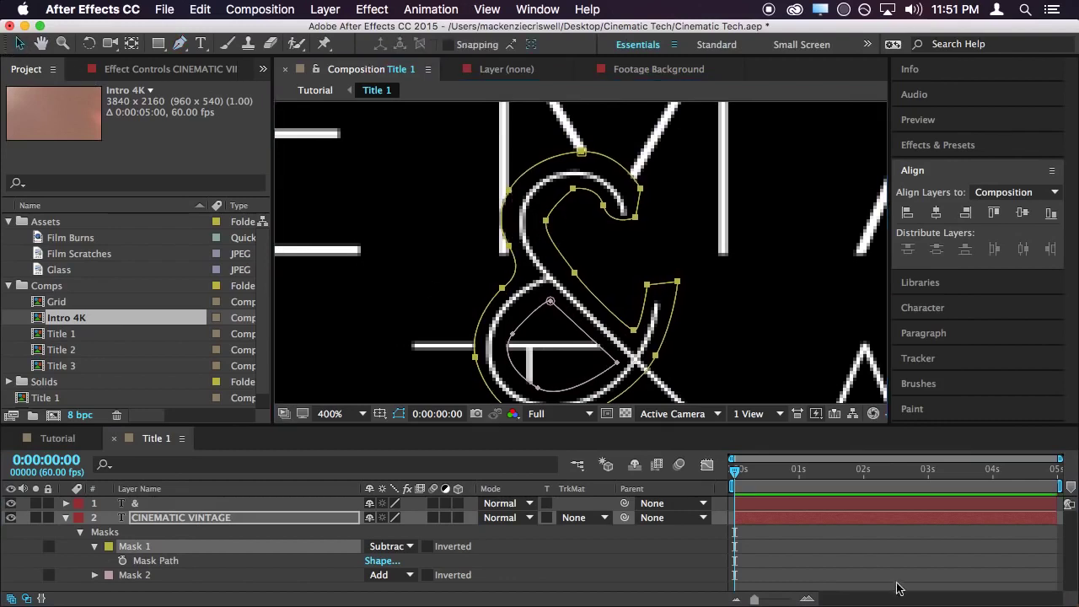
left_click(853, 556)
left_click(213, 517)
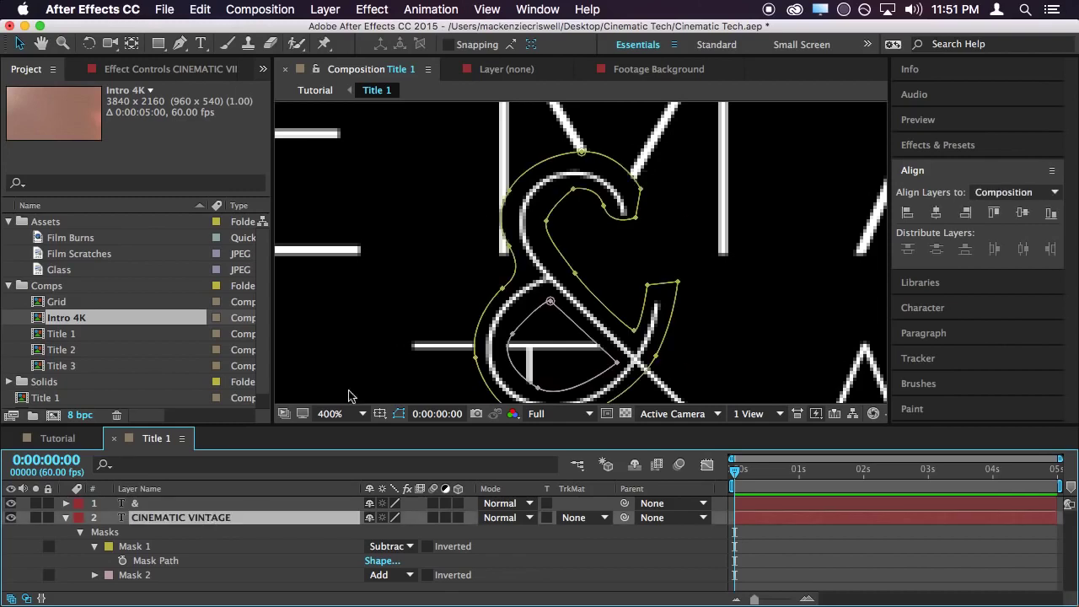
left_click_drag(499, 219, 510, 221)
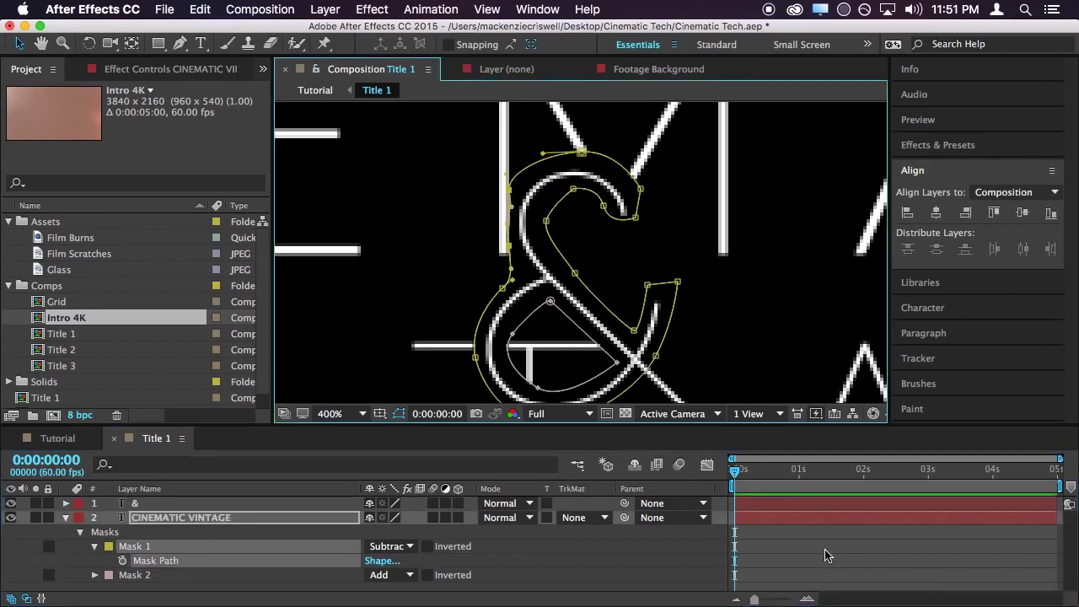
key("comma")
key("comma")
key("comma")
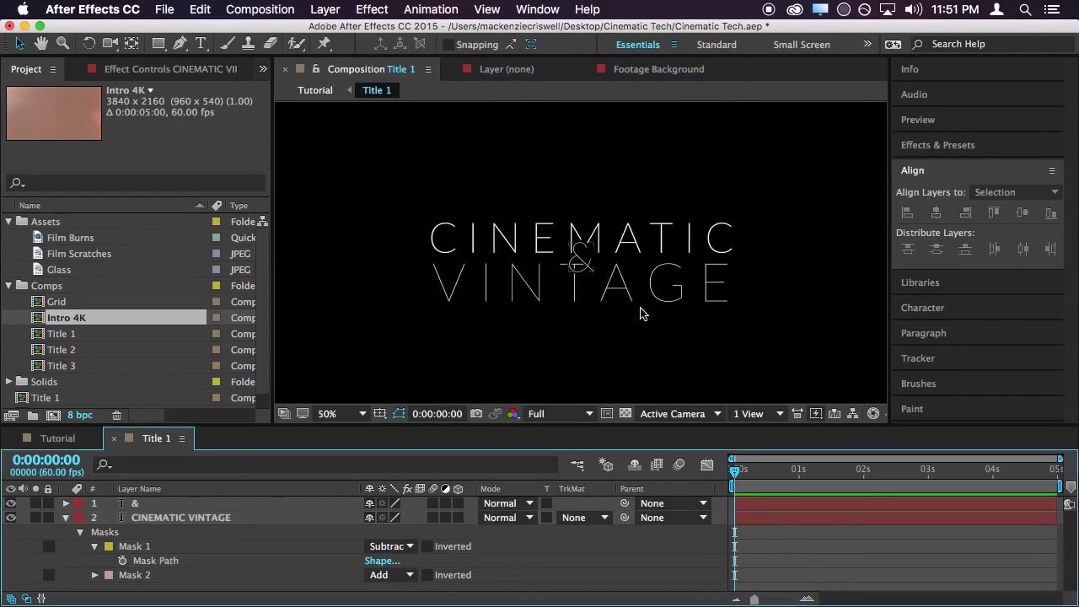
key("period")
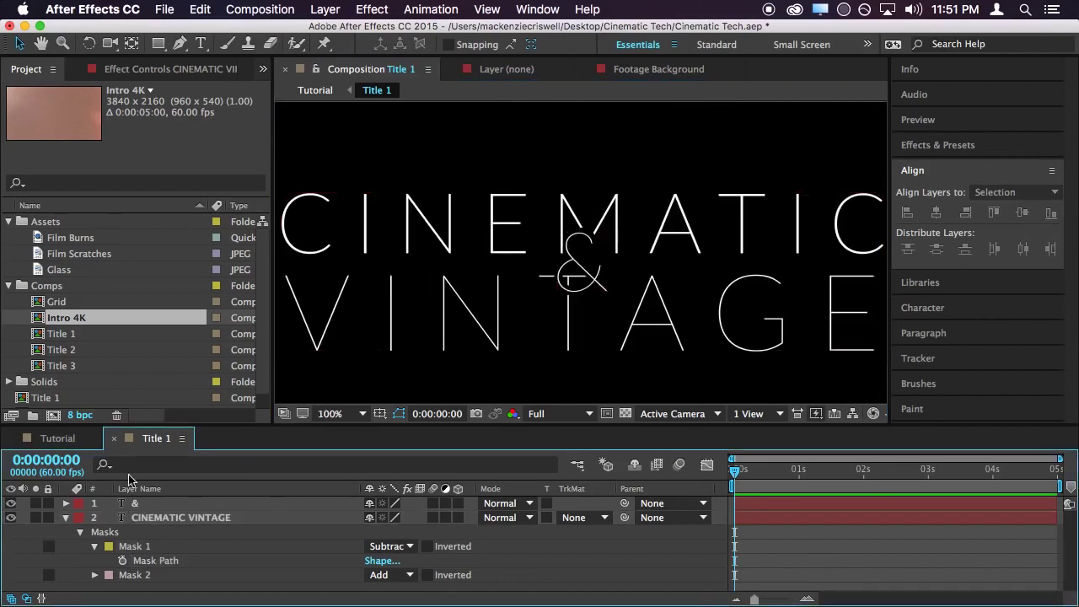
Collapse the CINEMATIC VINTAGE layer's properties and close the Title 1 composition to return to Tutorial
left_click(580, 268)
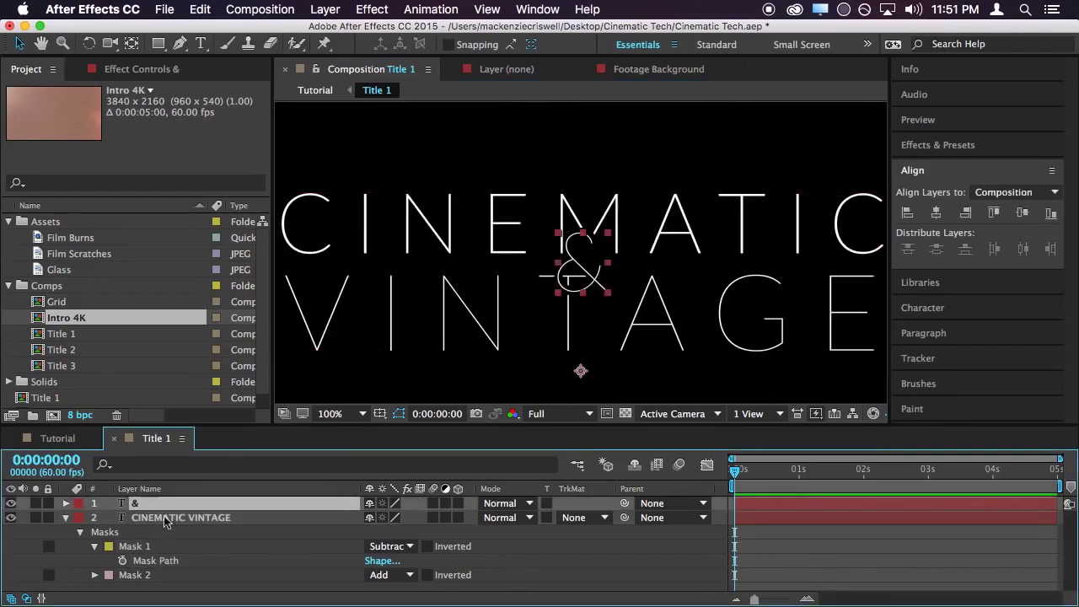
left_click(66, 522)
left_click(330, 571)
key("comma")
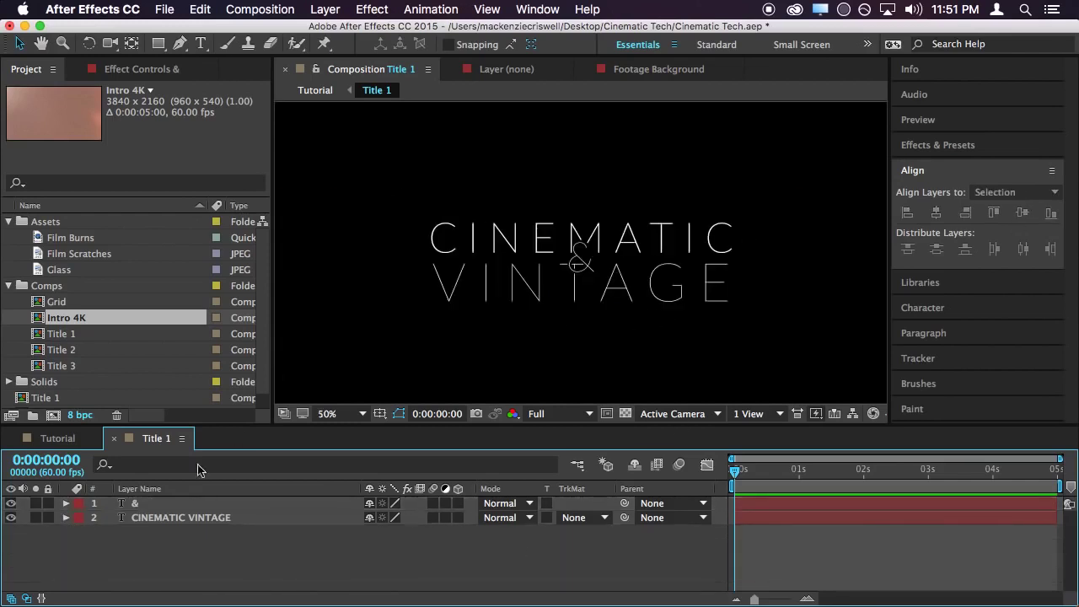
left_click(115, 439)
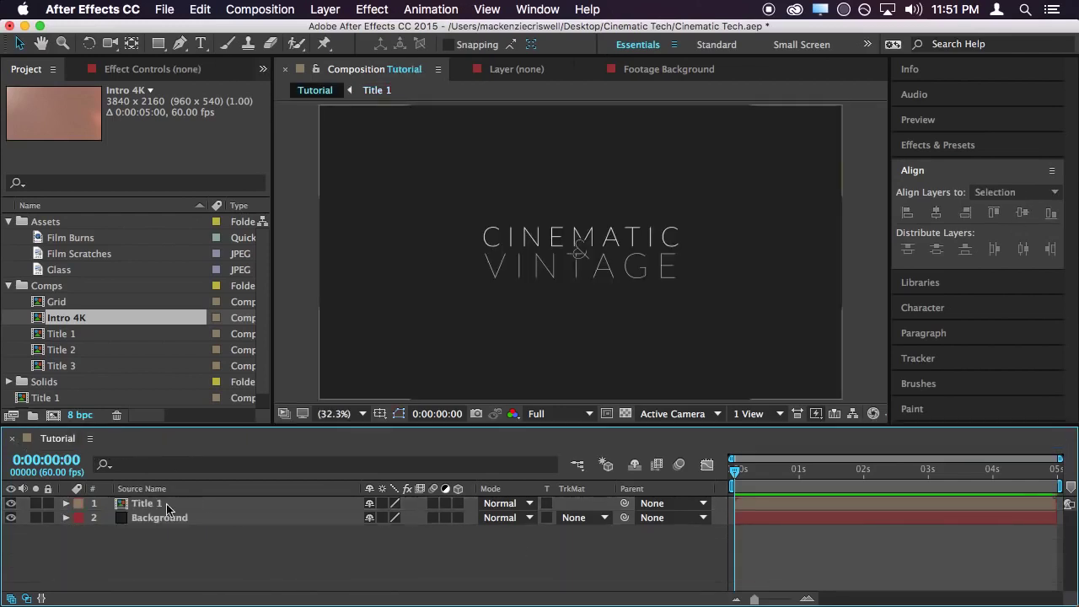
key("comma")
key("period")
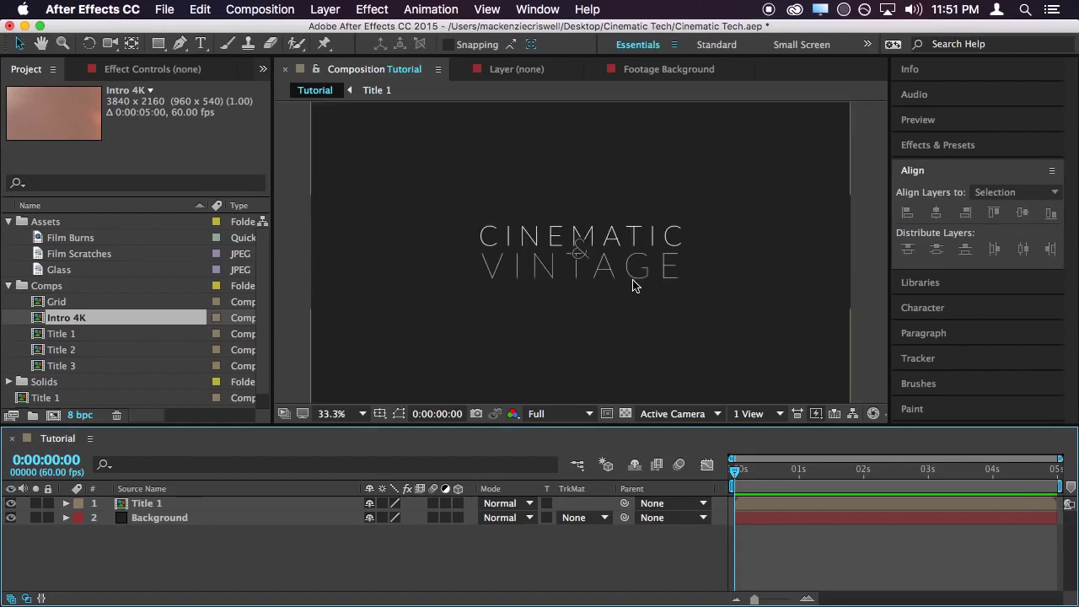
left_click(638, 267)
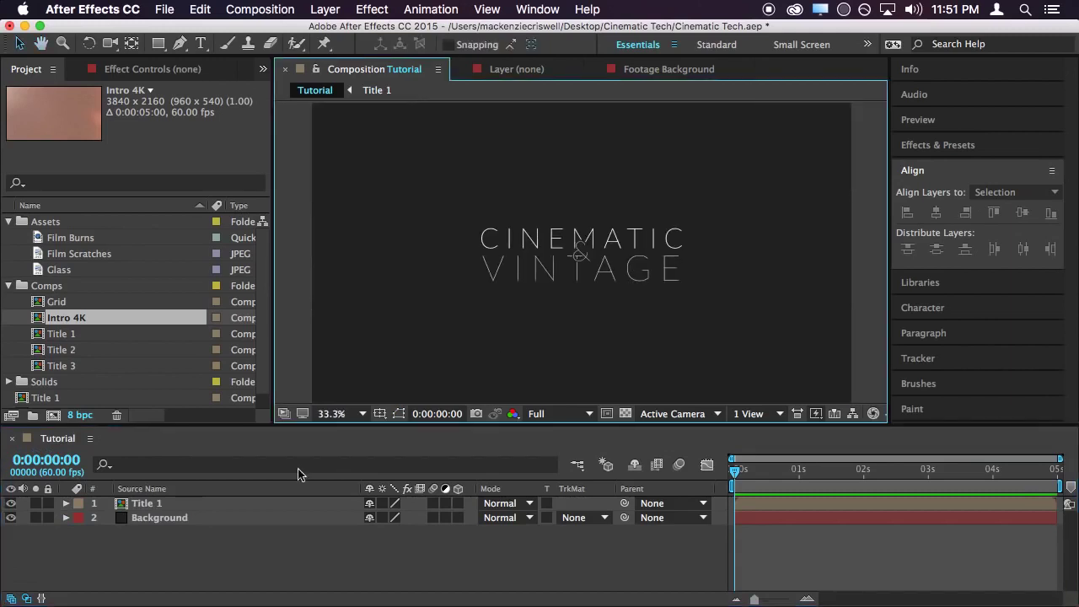
left_click(332, 414)
left_click(363, 356)
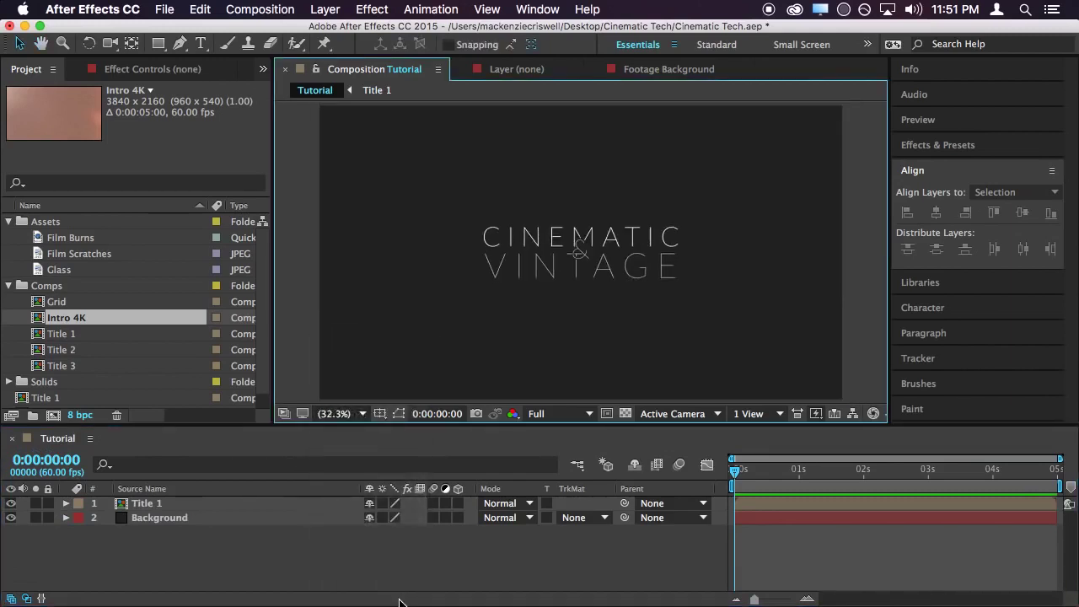
left_click(145, 503)
left_click(202, 564)
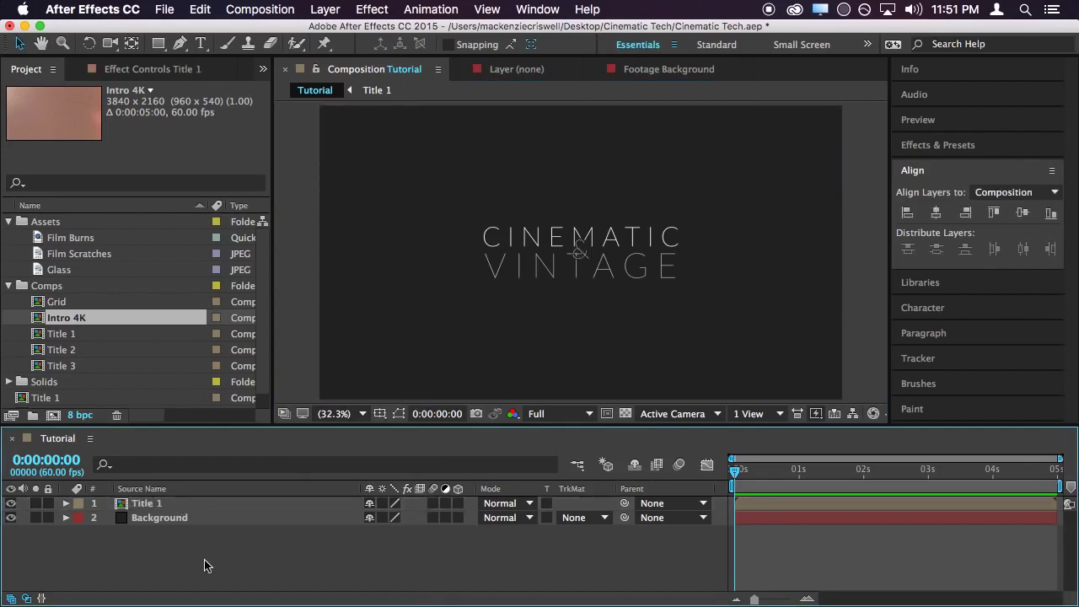
Hide the Title 1 layer and add a text layer reading MODERN to the Tutorial composition
left_click(200, 44)
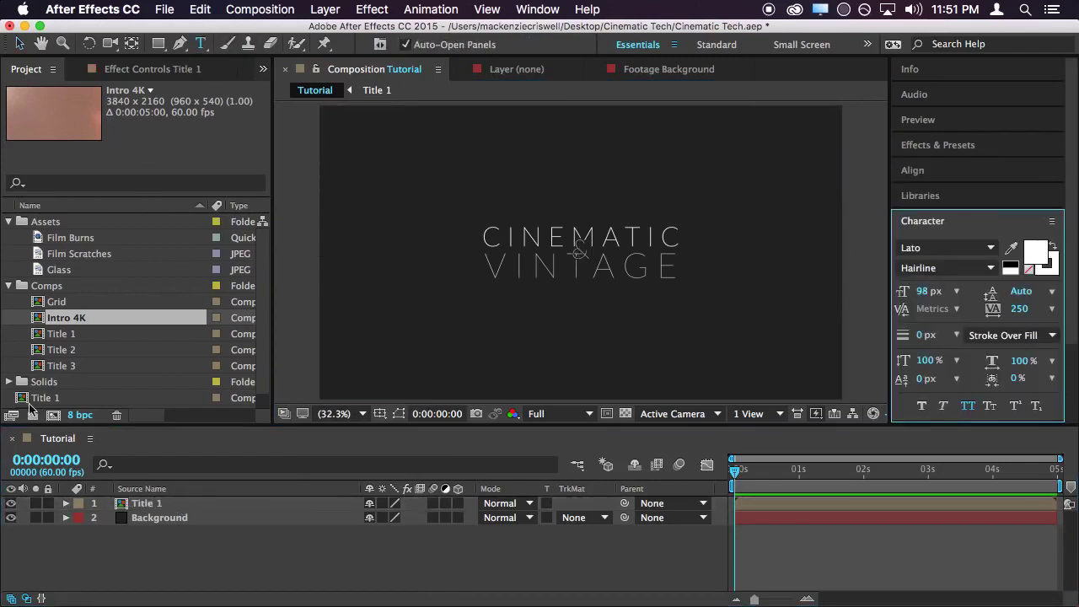
left_click(11, 503)
left_click(471, 250)
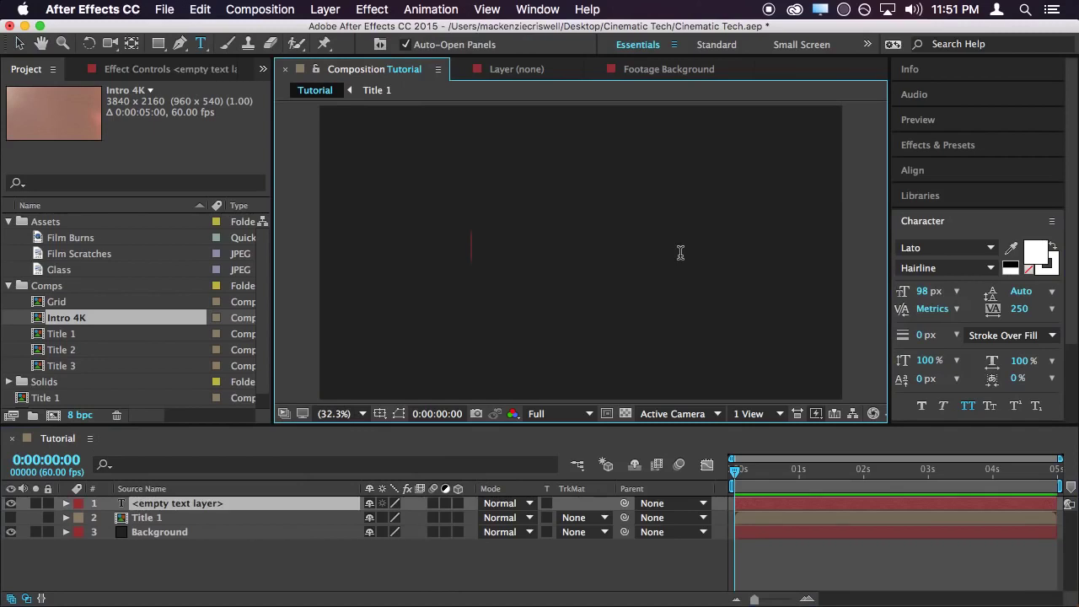
type("MODERN")
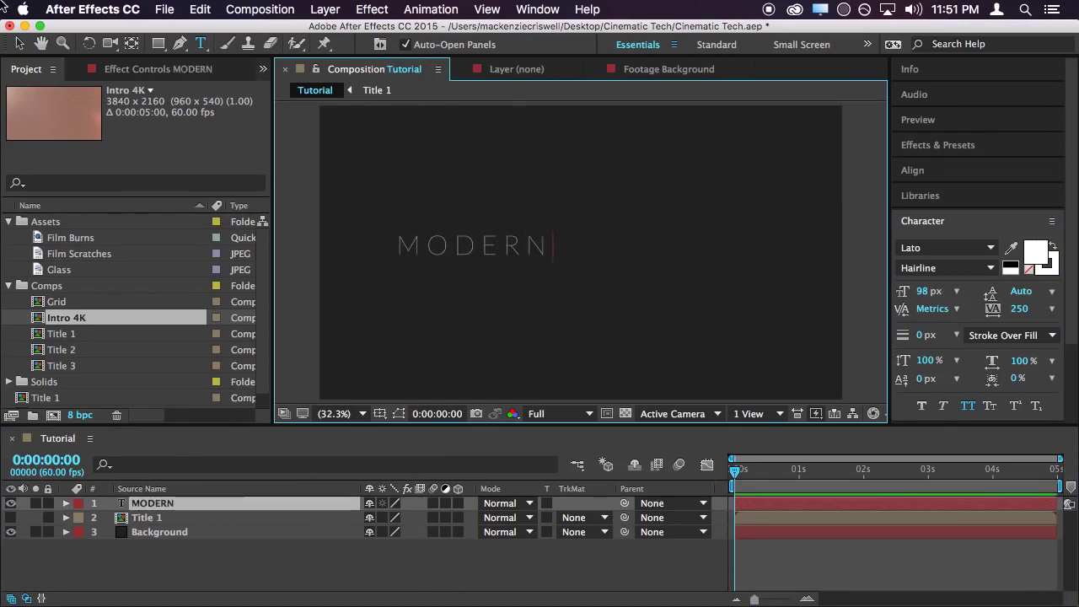
left_click(19, 43)
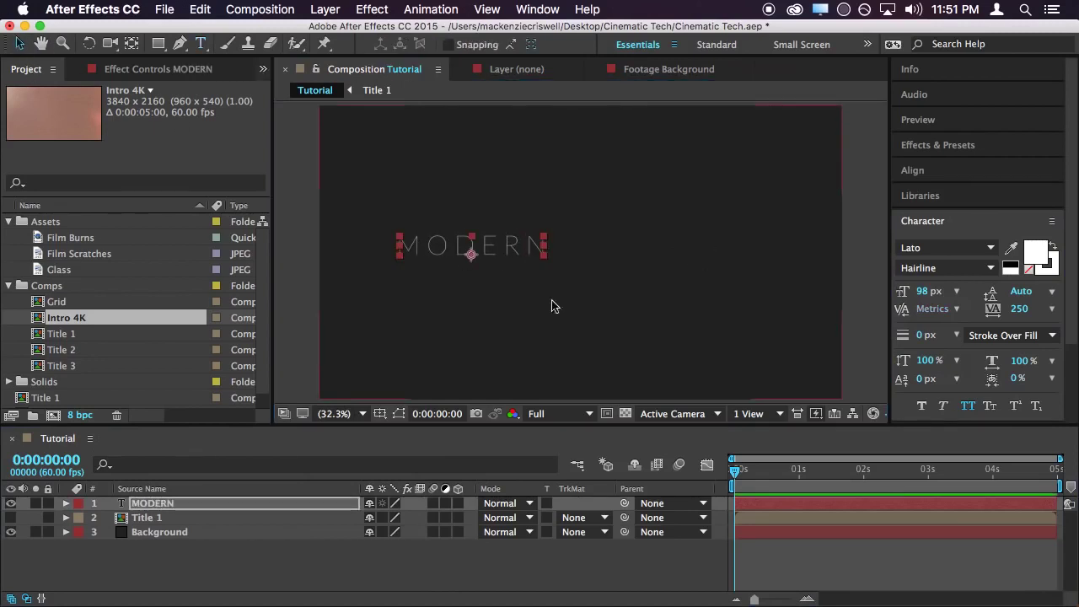
Set the MODERN text's tracking to 500 and its font size to 87 px, placing it near the frame's middle
left_click_drag(523, 250, 630, 252)
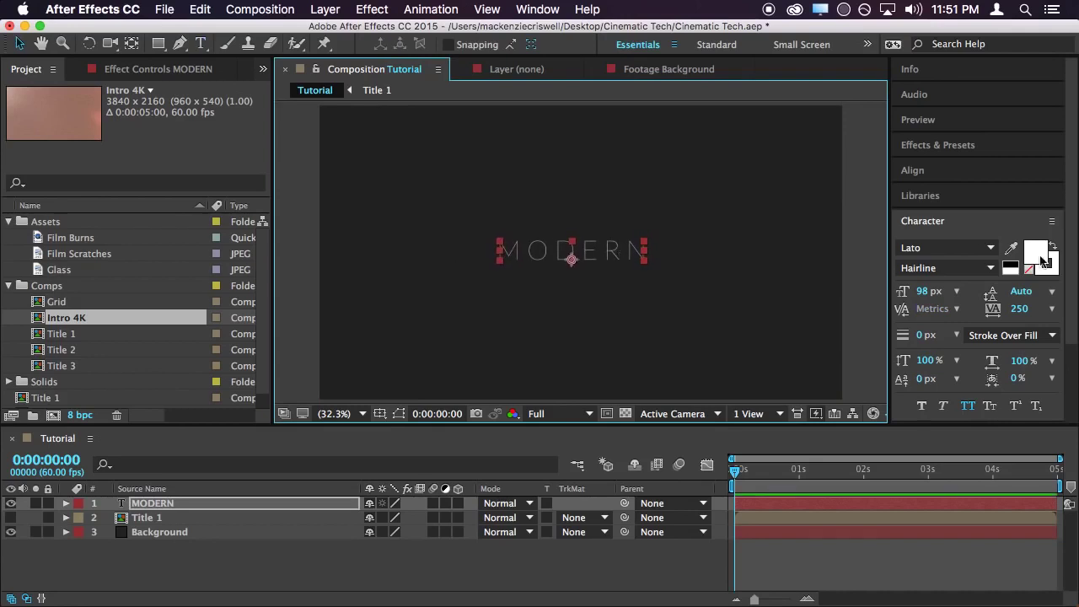
left_click(1021, 309)
type("500")
key("Return")
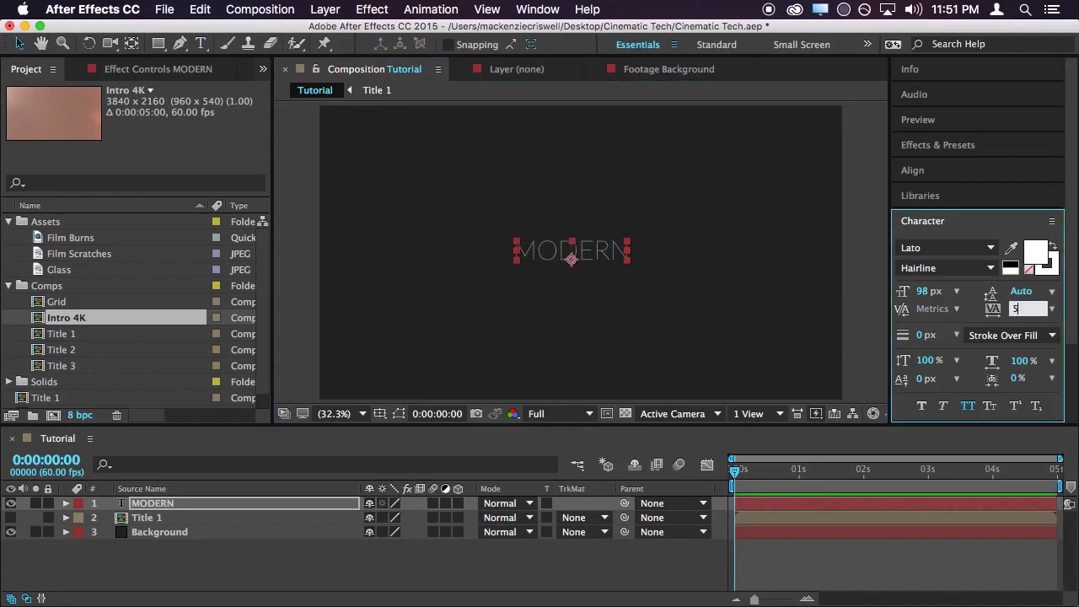
left_click_drag(619, 258, 623, 259)
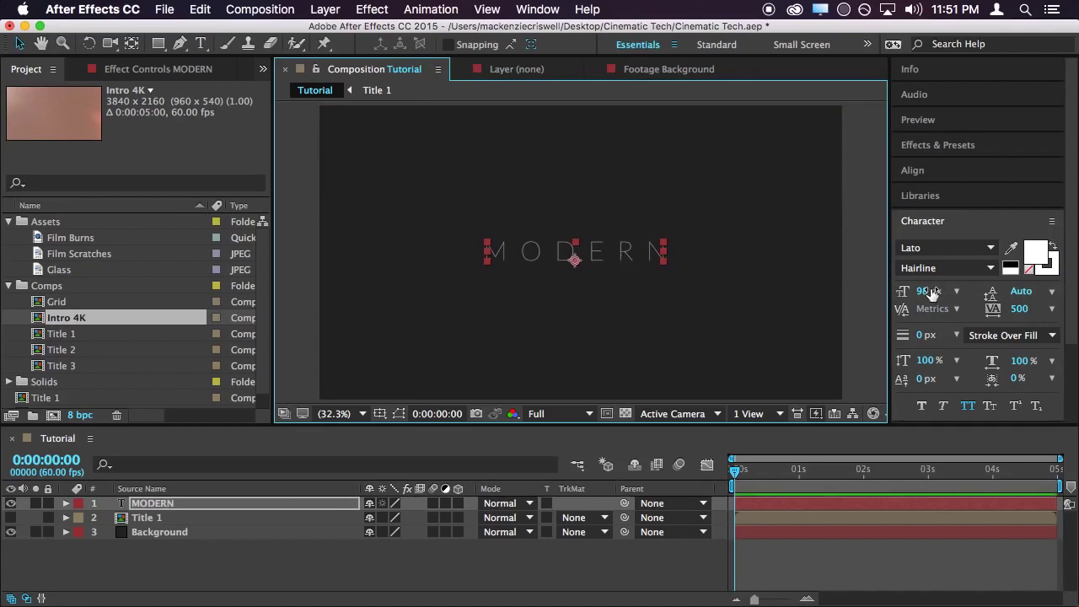
left_click_drag(931, 291, 924, 292)
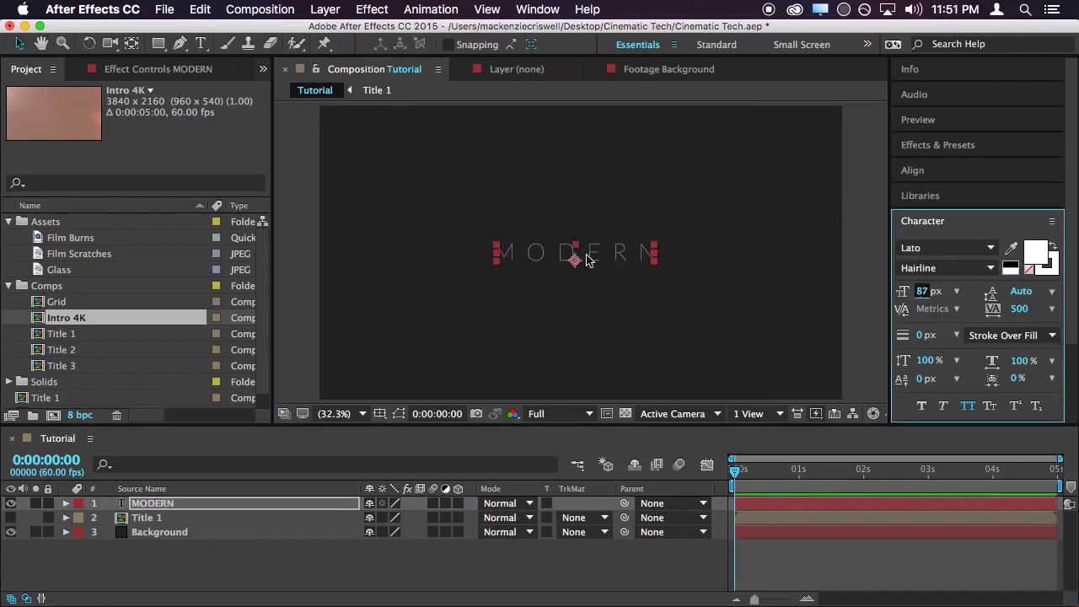
Center the MODERN text layer horizontally and vertically in the composition
left_click_drag(588, 261, 571, 253)
left_click(951, 171)
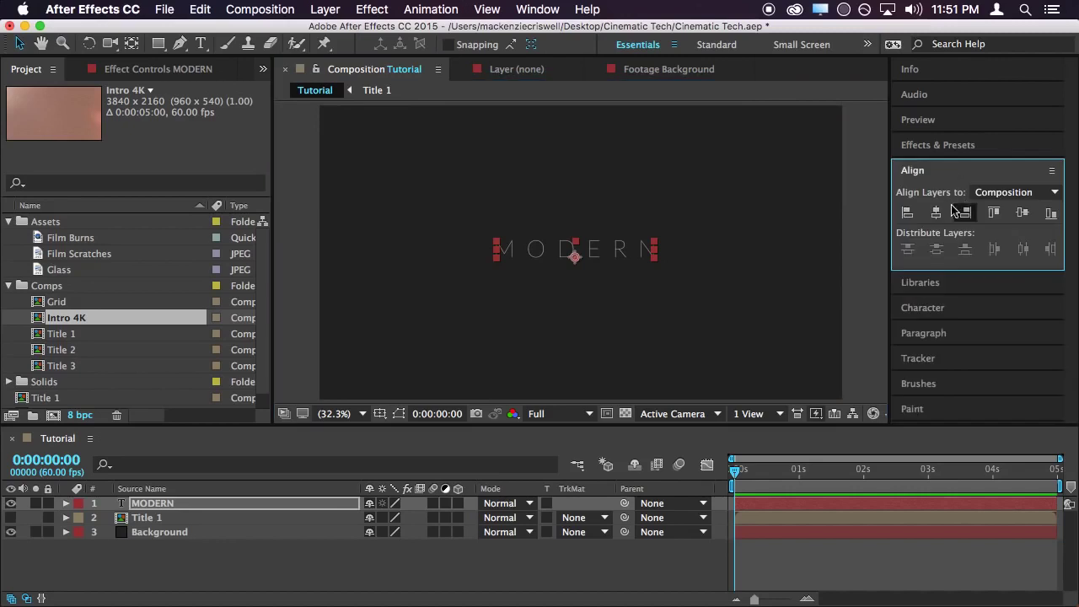
left_click(935, 212)
left_click(1022, 211)
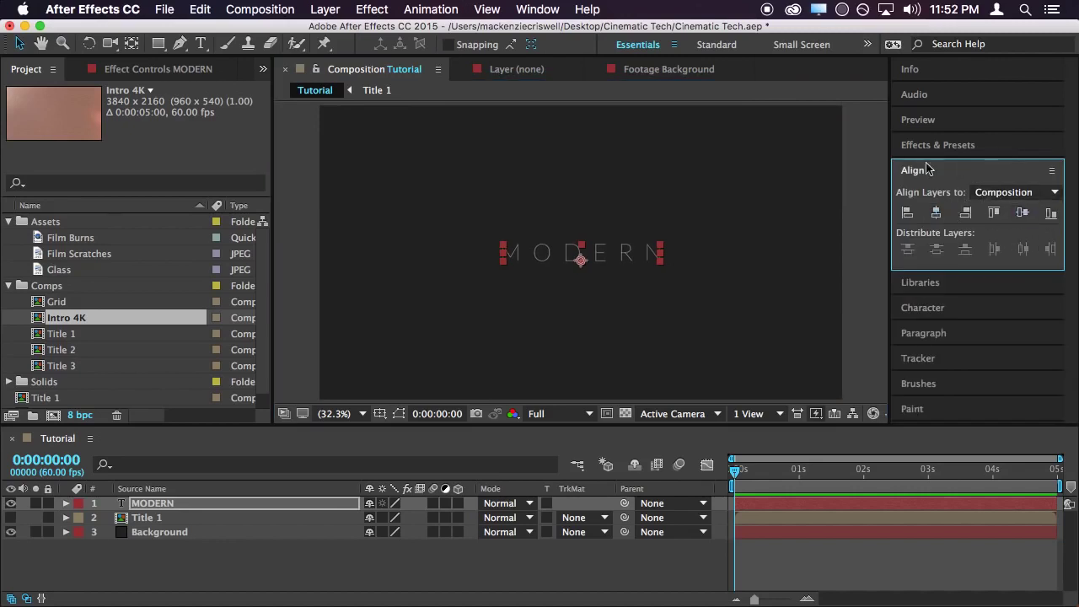
left_click(927, 284)
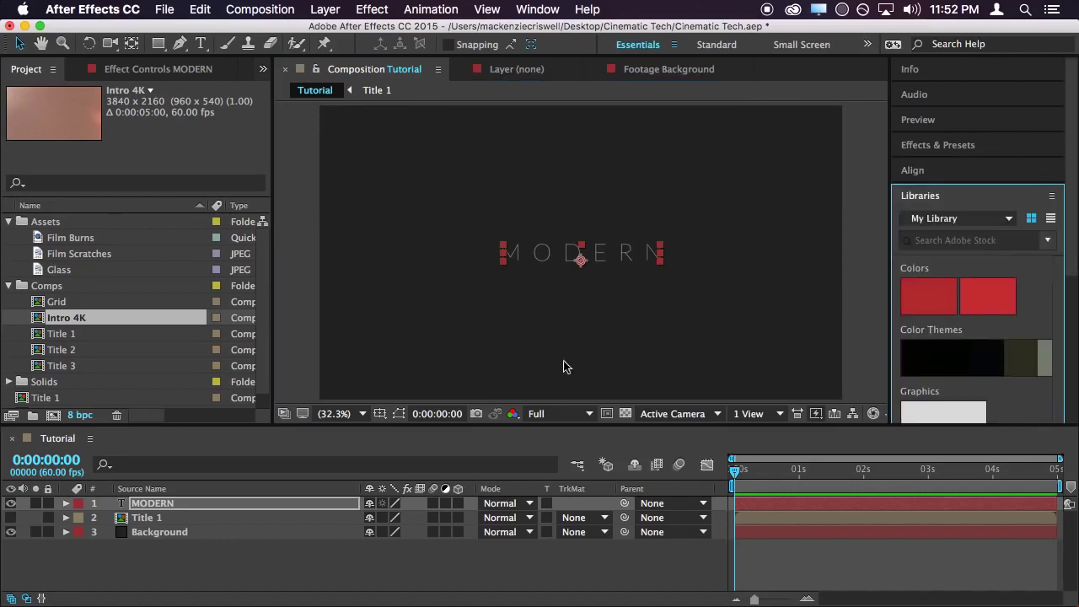
left_click(678, 464)
left_click(830, 571)
Pre-compose the MODERN layer into a new composition named Title 2, moving all attributes into it
left_click(162, 505)
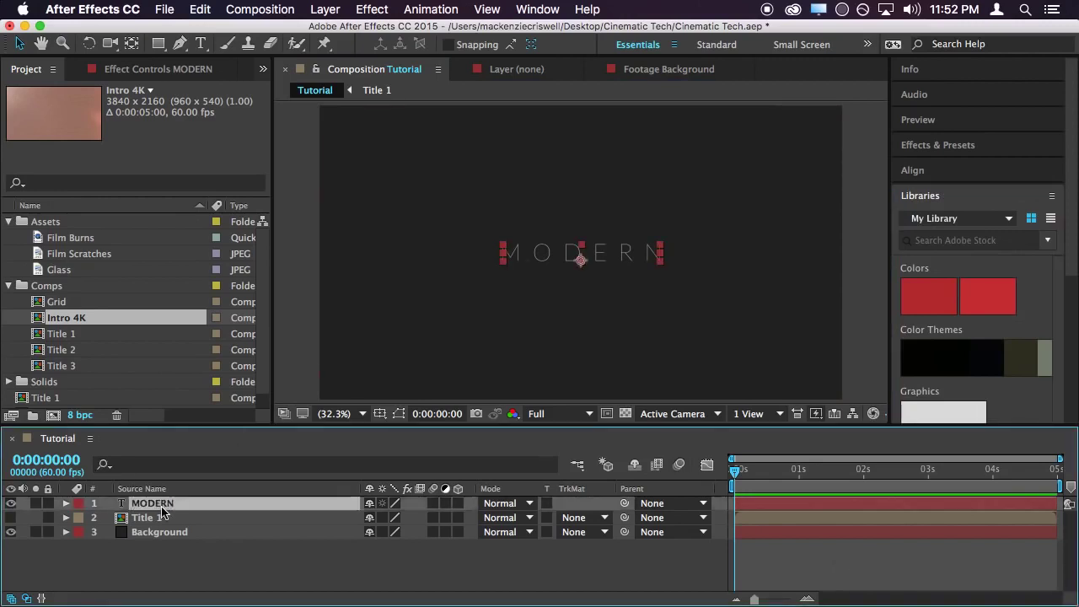
left_click(260, 10)
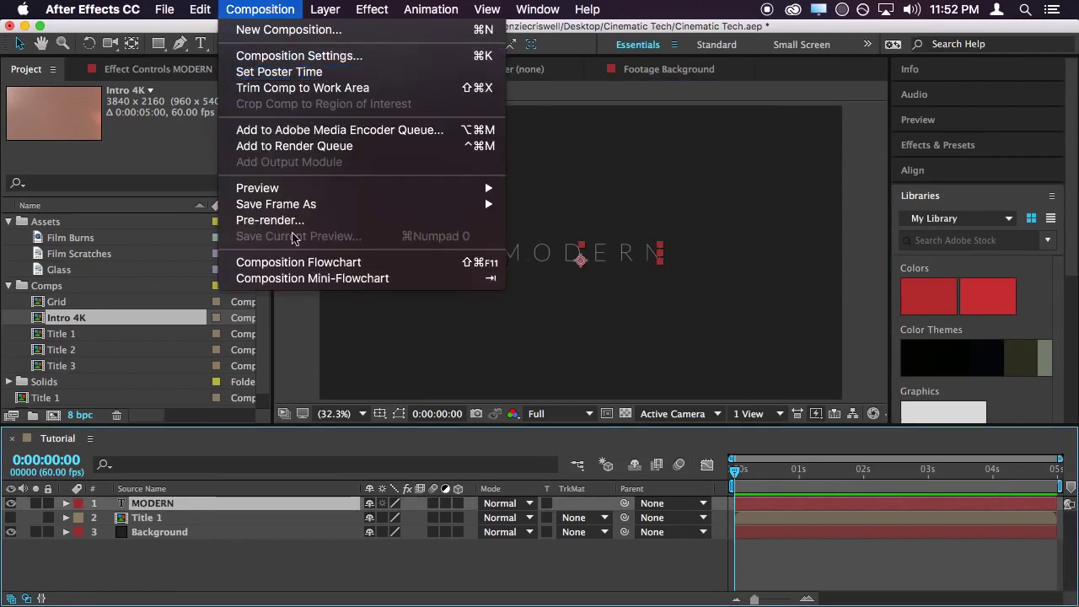
mouse_move(332, 10)
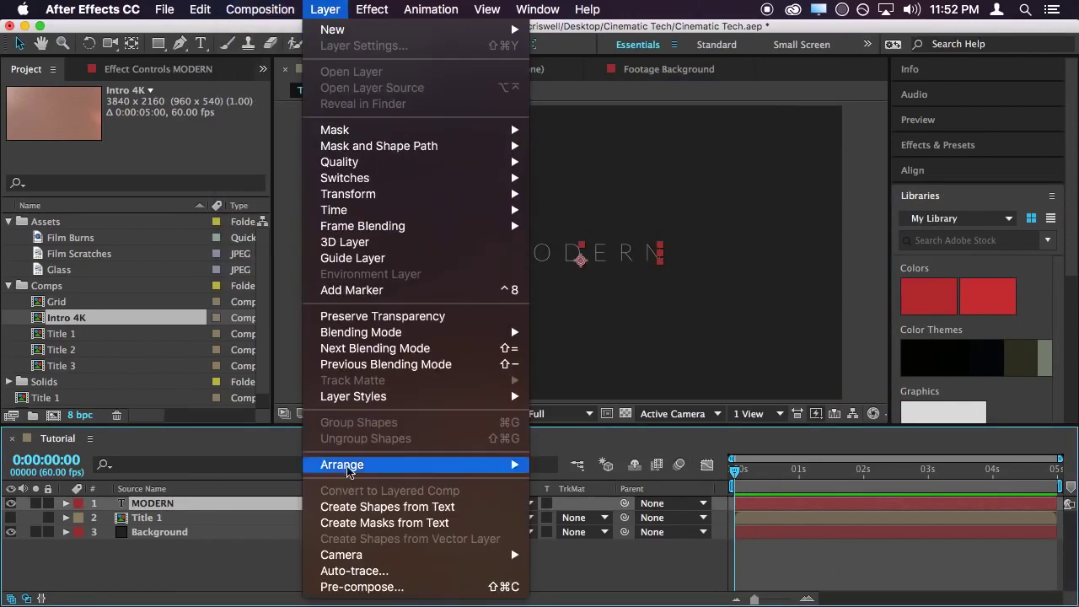
left_click(374, 587)
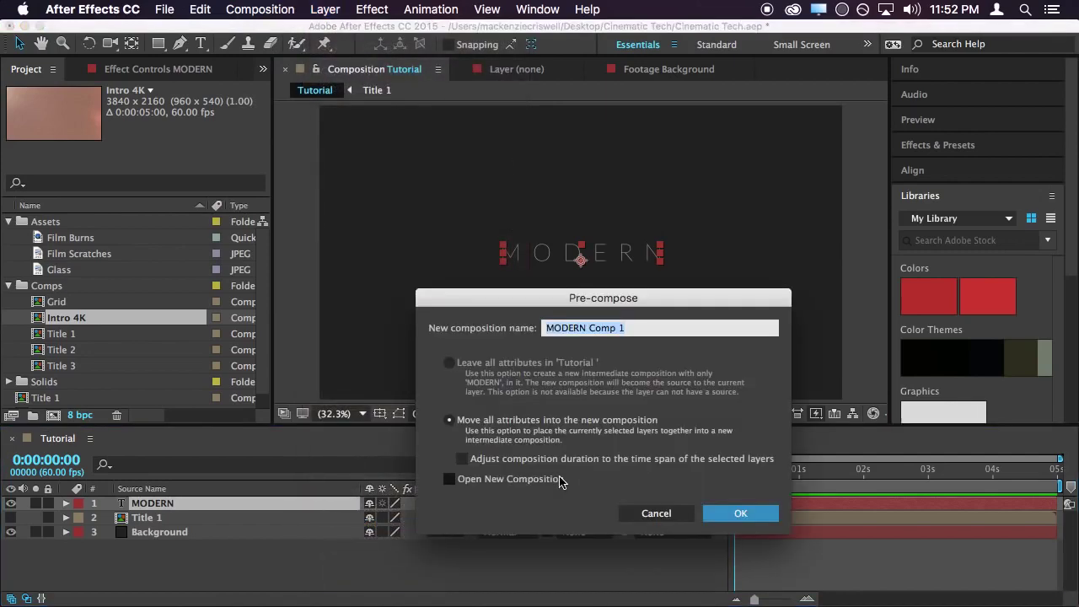
type("Title 2")
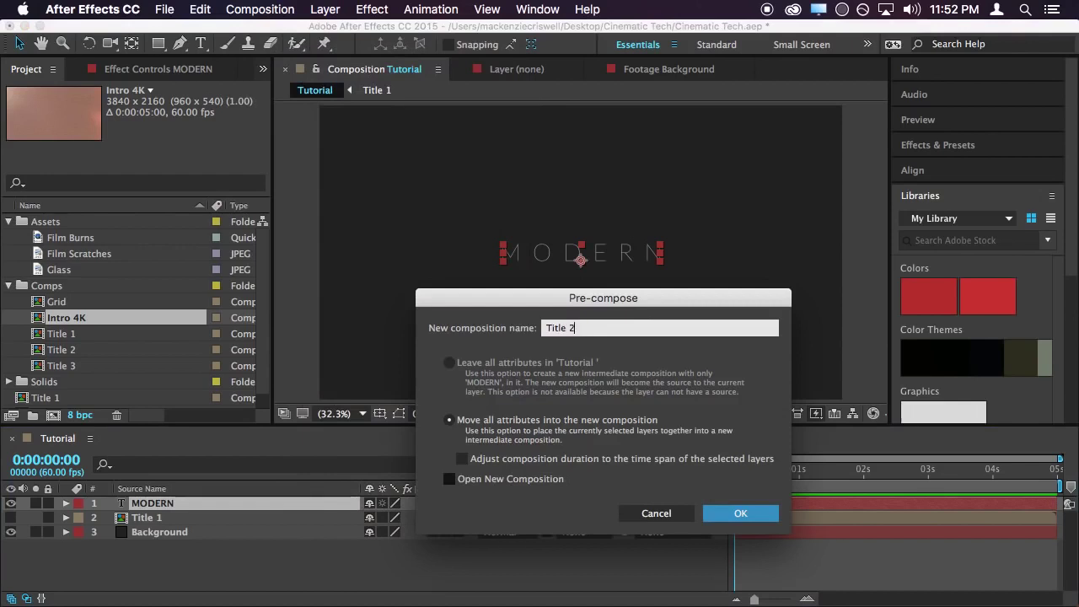
key("Return")
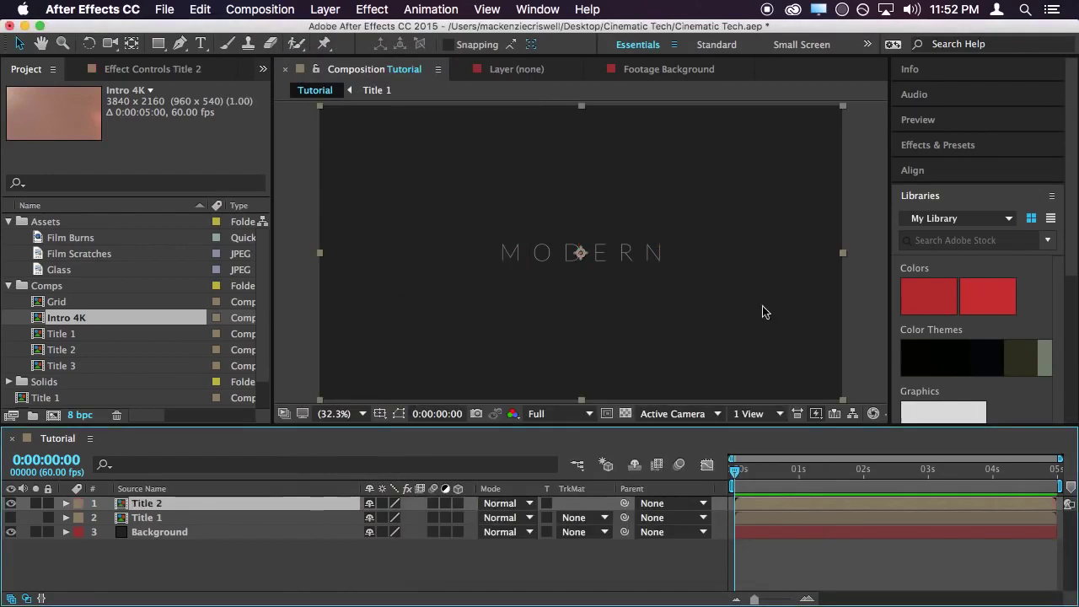
Hide the Title 2 layer and add a text layer reading MODERNVINTAGE to the Tutorial composition
left_click(789, 552)
left_click_drag(11, 518, 11, 503)
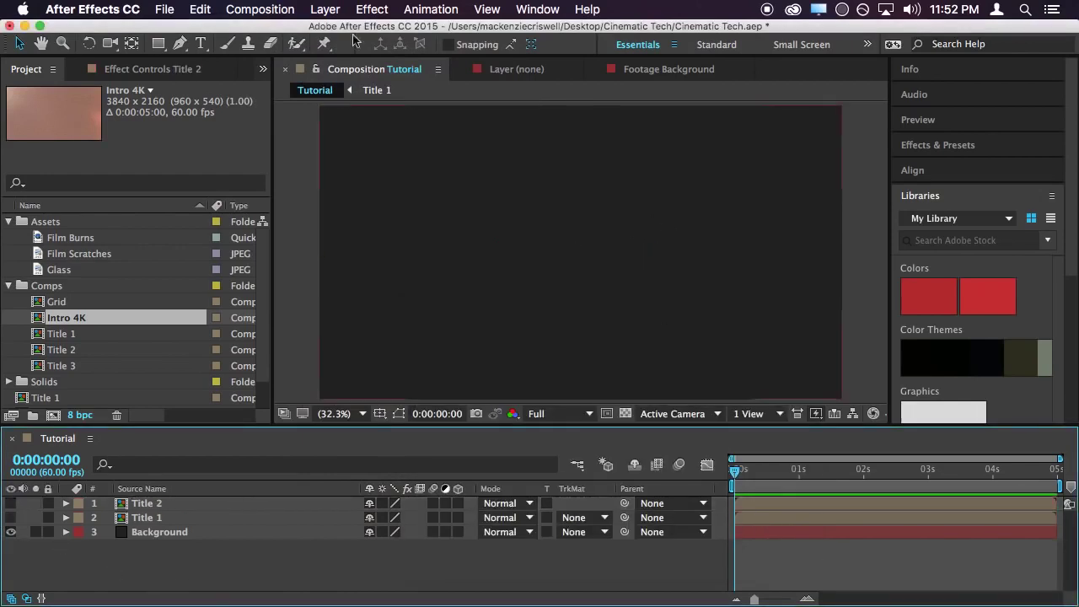
left_click(201, 43)
left_click(390, 211)
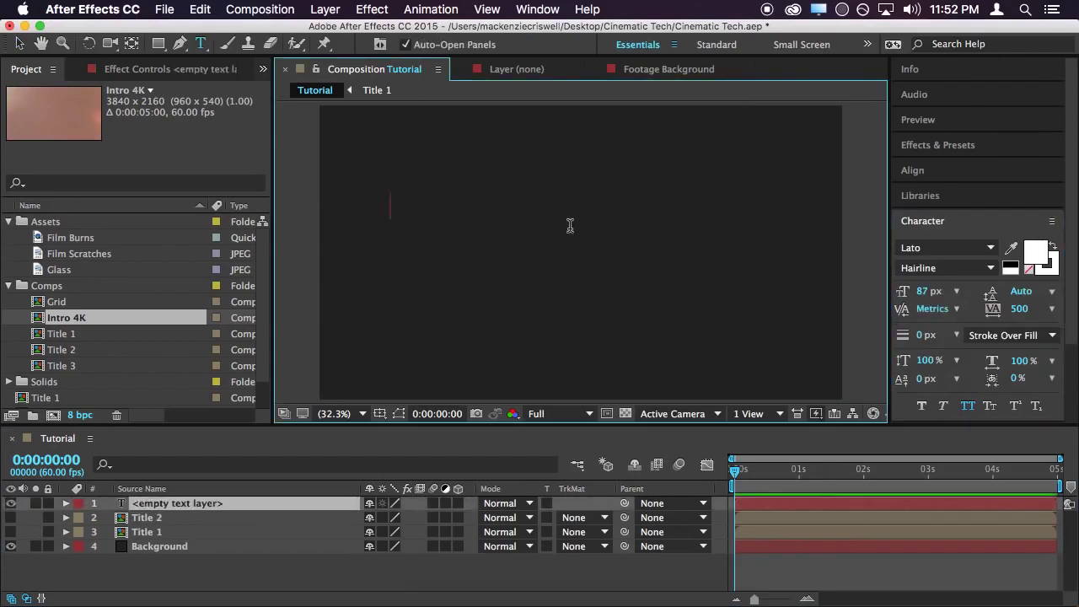
type("MODE")
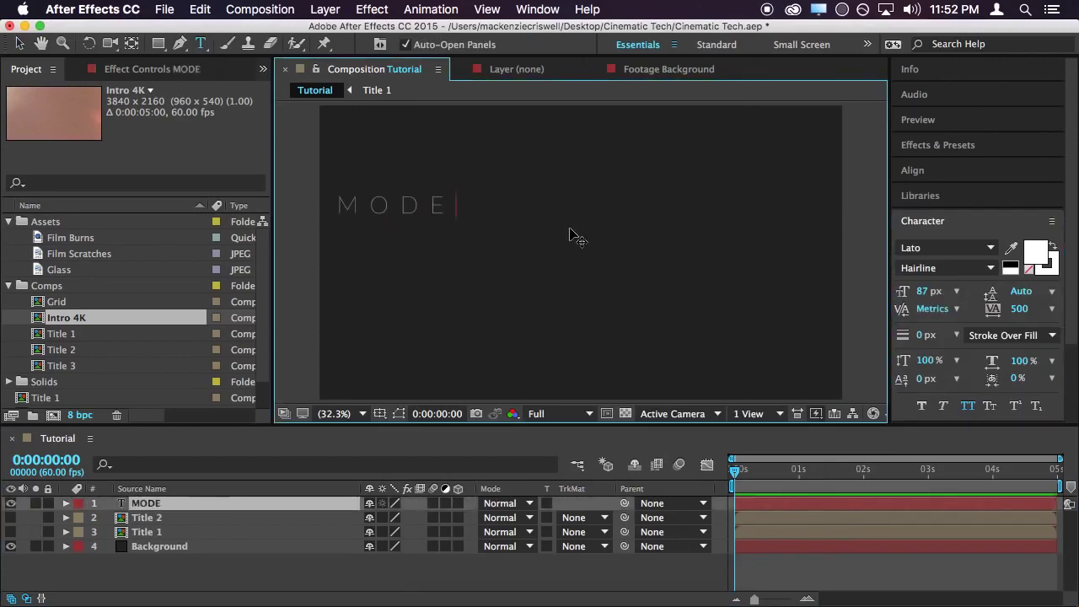
key("BackSpace")
key("BackSpace")
key("BackSpace")
type("ODERNV")
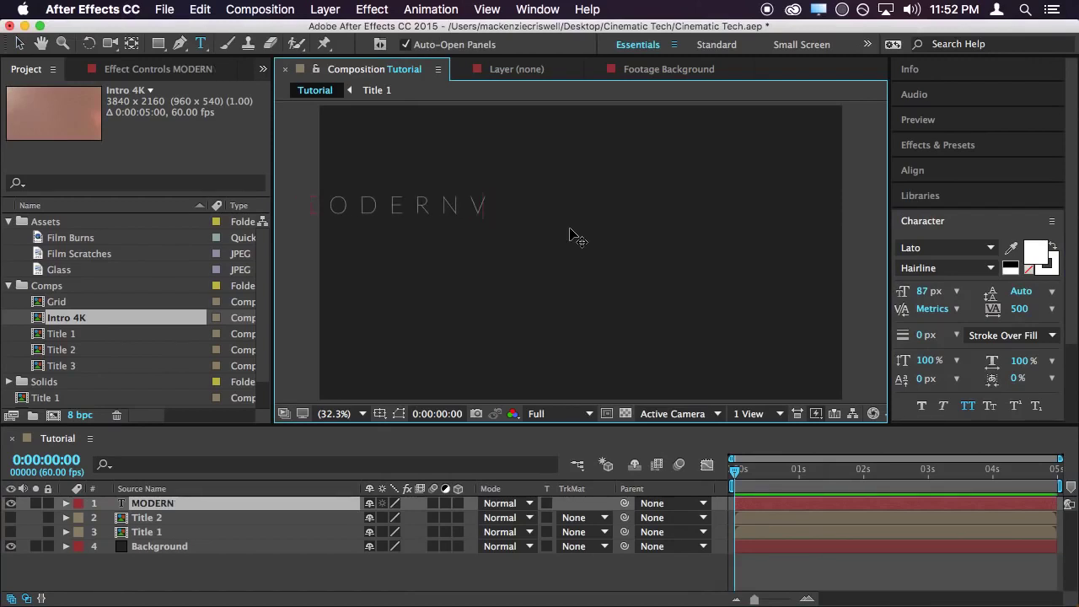
key("BackSpace")
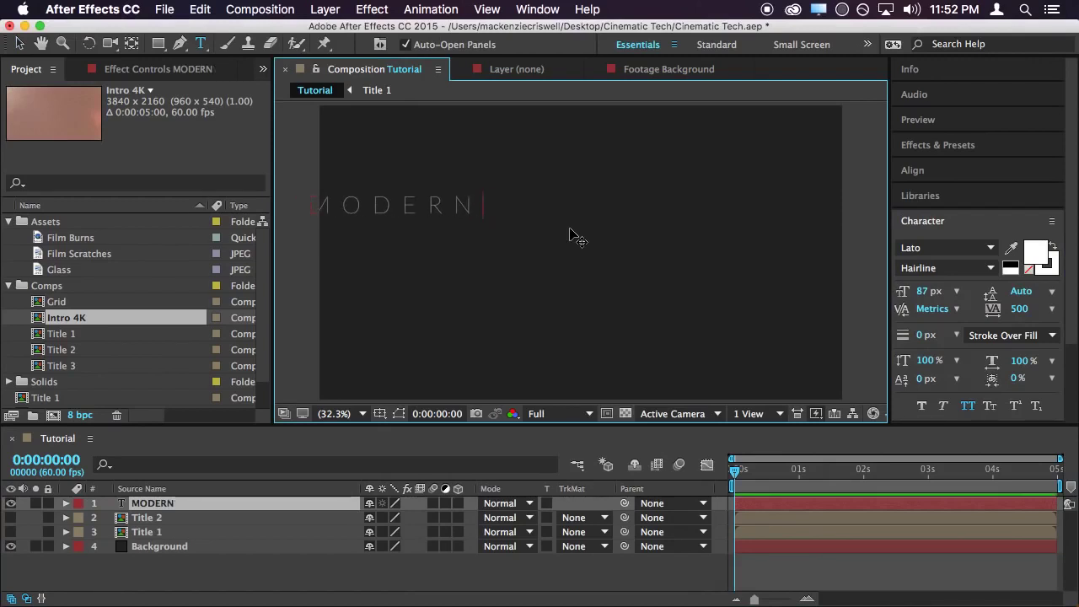
type("VINTAGE")
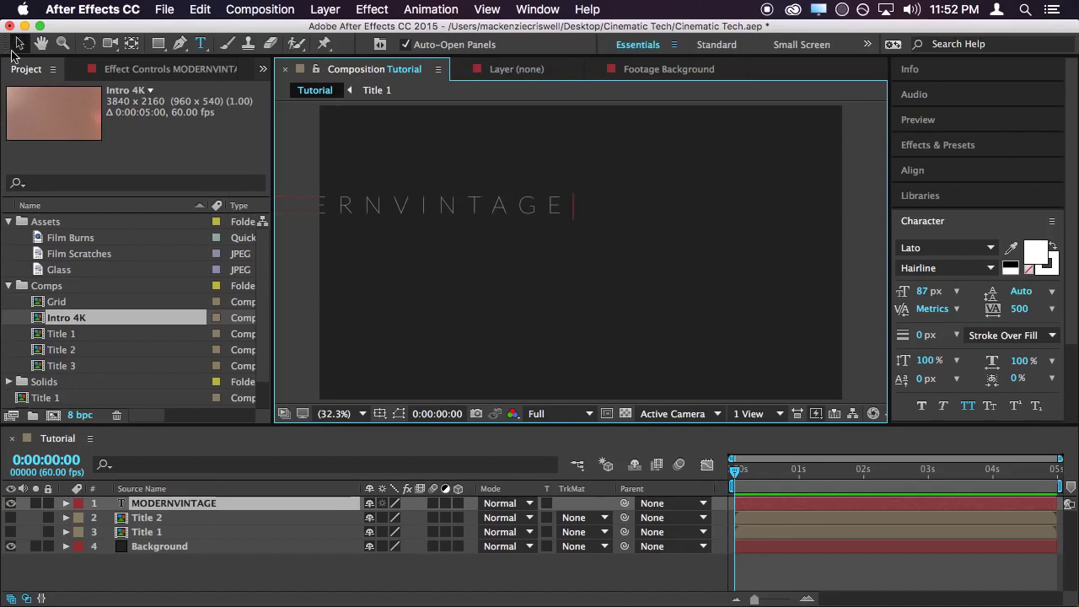
Move the MODERNVINTAGE text near the frame's middle and set its tracking to 250
left_click(19, 43)
left_click_drag(542, 224, 688, 228)
left_click(1019, 309)
type("2")
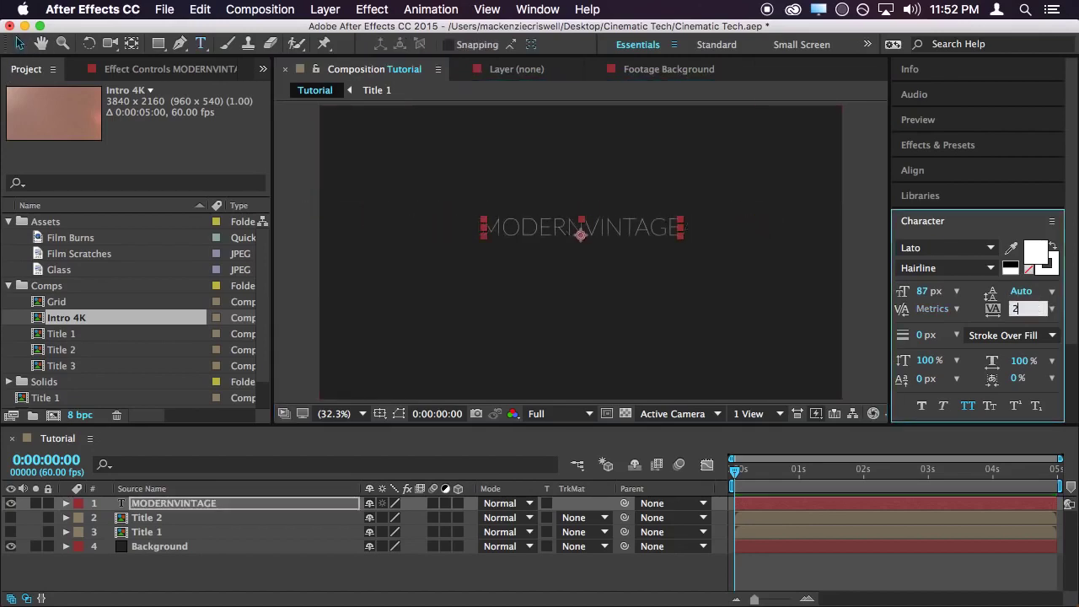
type("50")
key("Return")
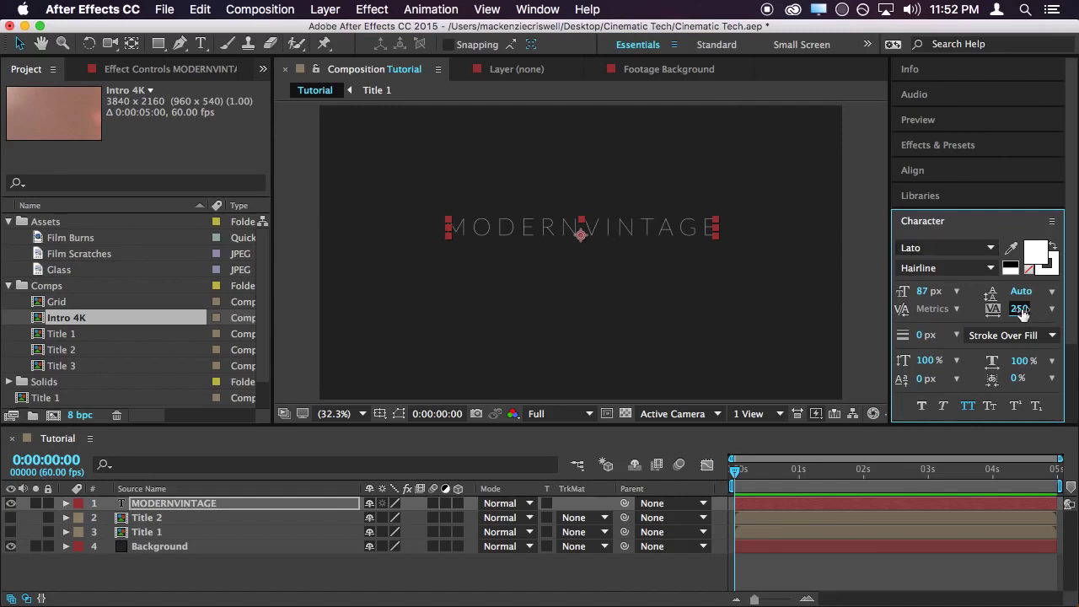
Change the font style of only the word VINTAGE in the title to Thin
left_click_drag(621, 240, 706, 229)
key("super+t")
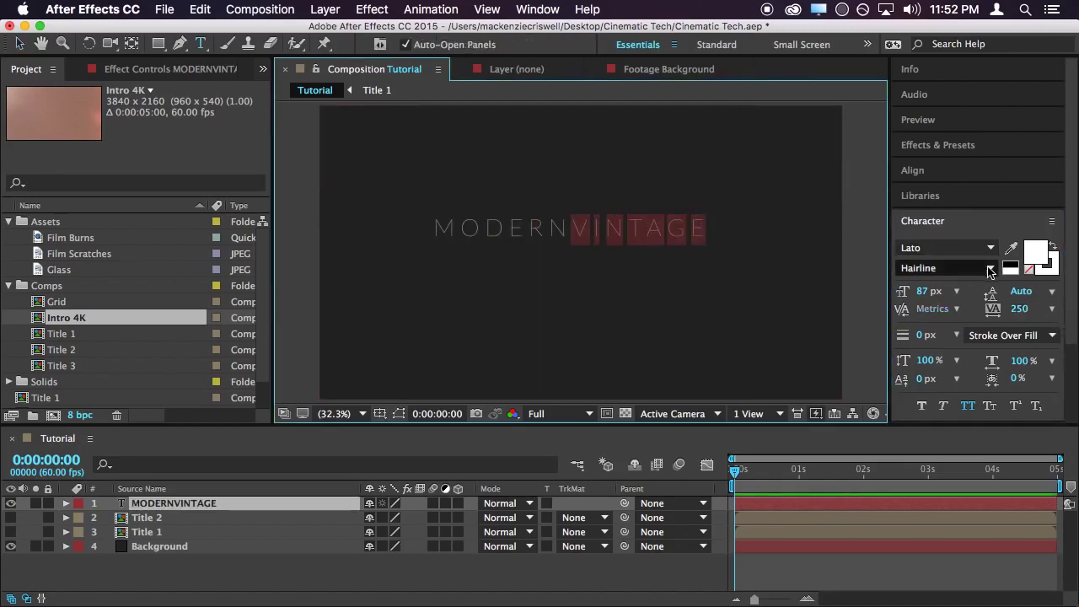
left_click(990, 270)
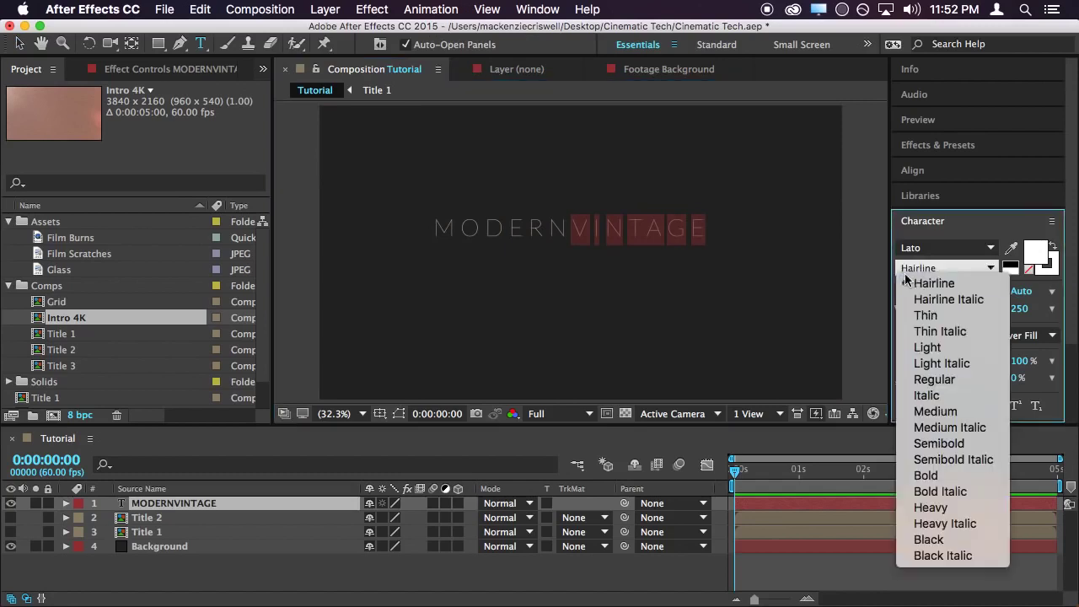
left_click(937, 318)
left_click(847, 576)
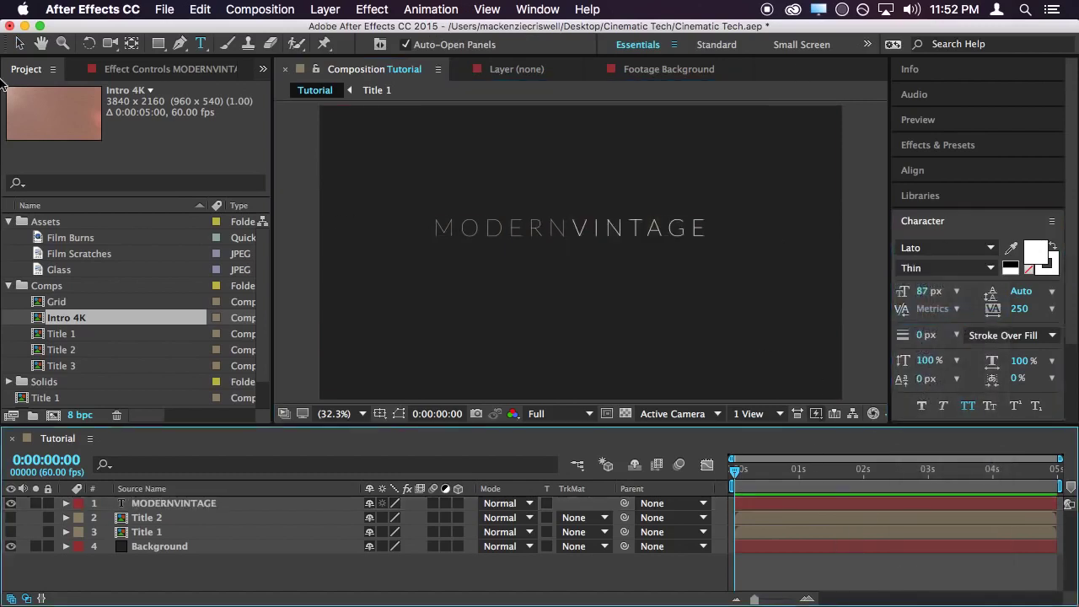
Center the MODERNVINTAGE text layer horizontally and vertically in the composition
left_click(18, 43)
left_click(569, 235)
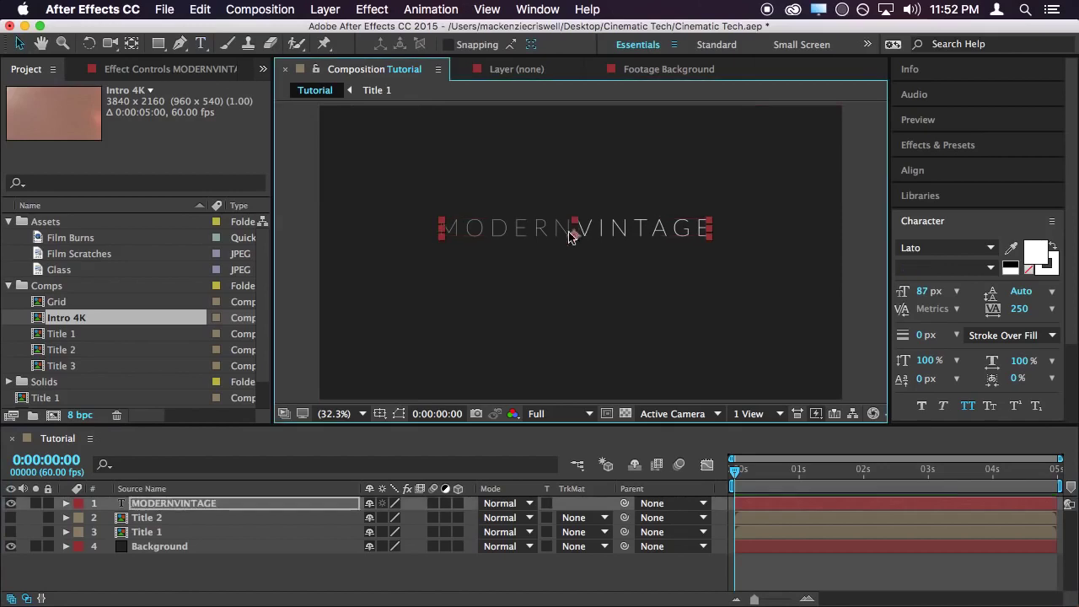
left_click(946, 172)
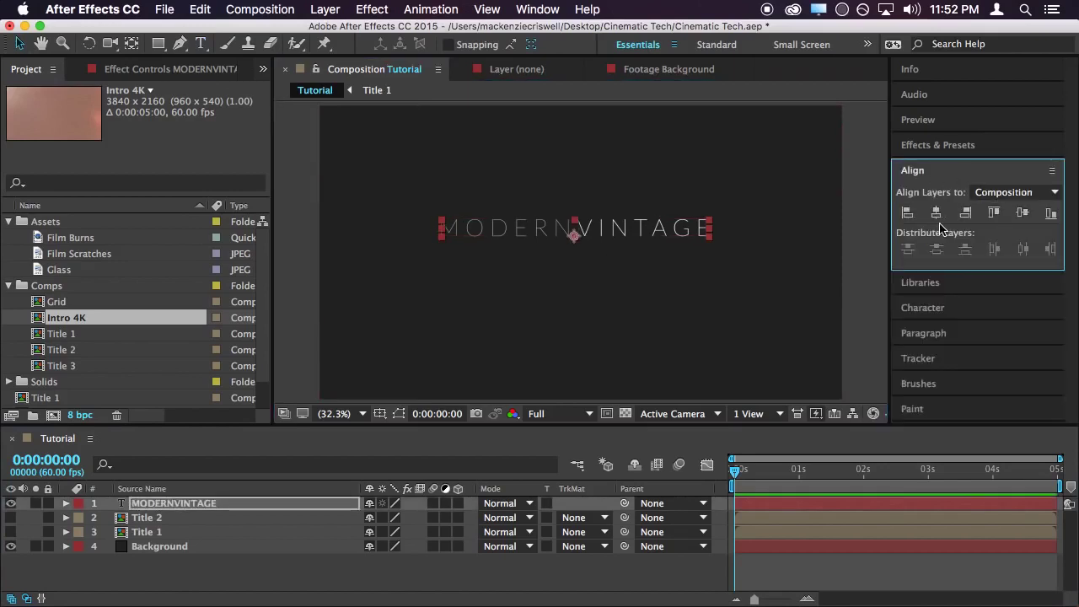
left_click(936, 214)
left_click(1020, 216)
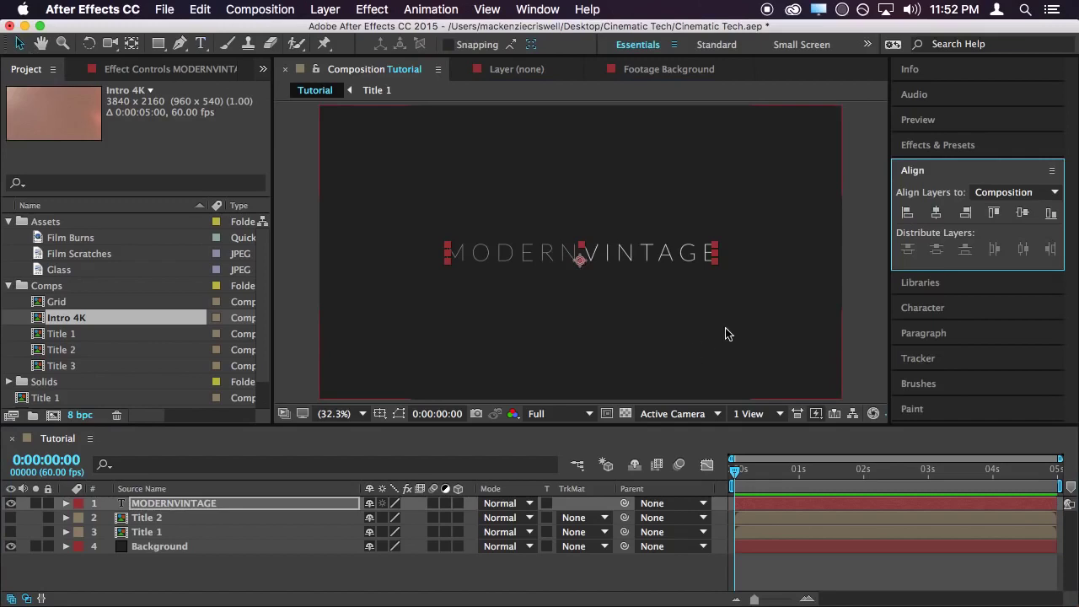
Nudge the MODERNVINTAGE layer up by 40 px from the composition's center
key("shift+Up")
key("shift+Up")
key("shift+Up")
key("shift+Up")
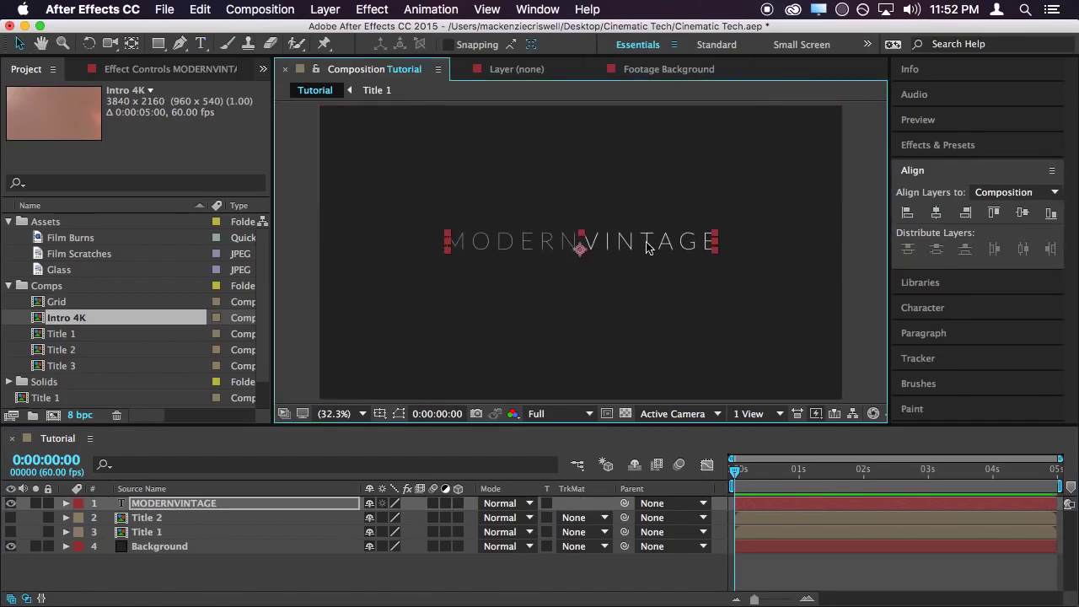
key("ctrl+v")
key("ctrl+d")
key("ctrl+z")
key("ctrl+z")
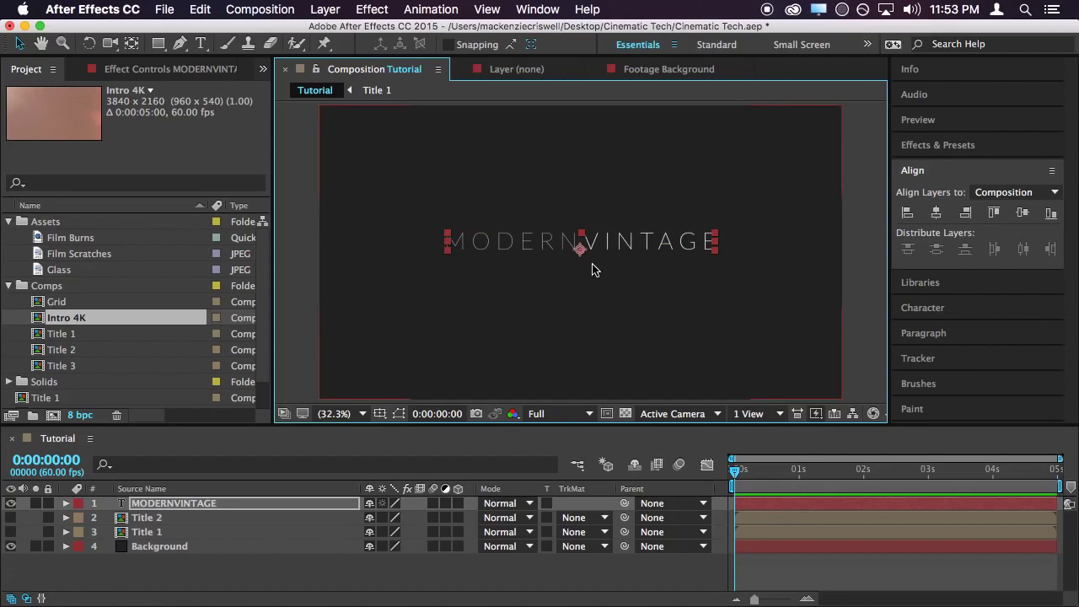
left_click(197, 493)
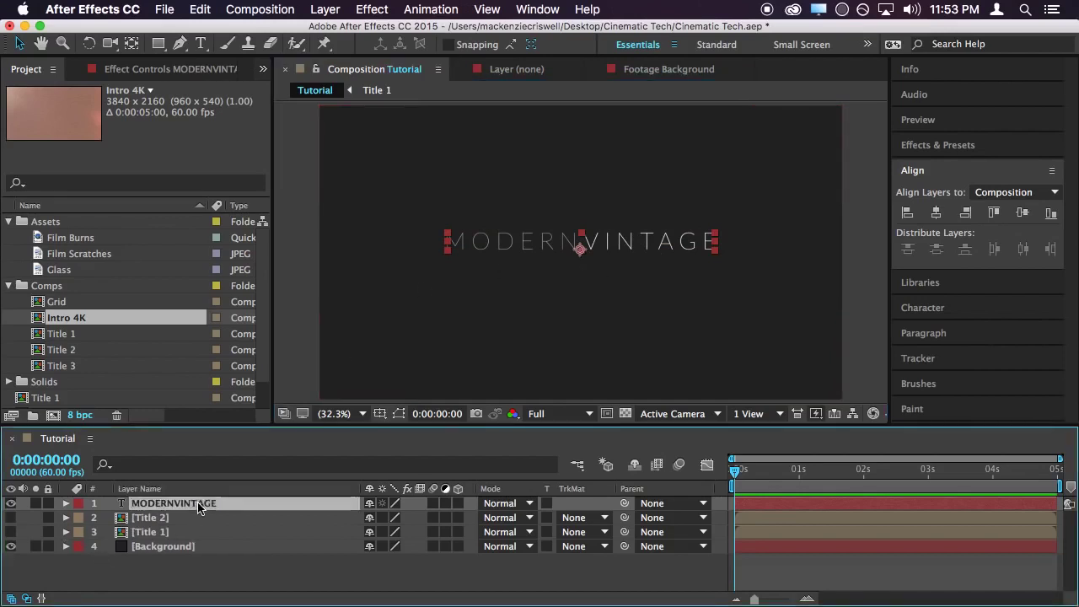
left_click(203, 9)
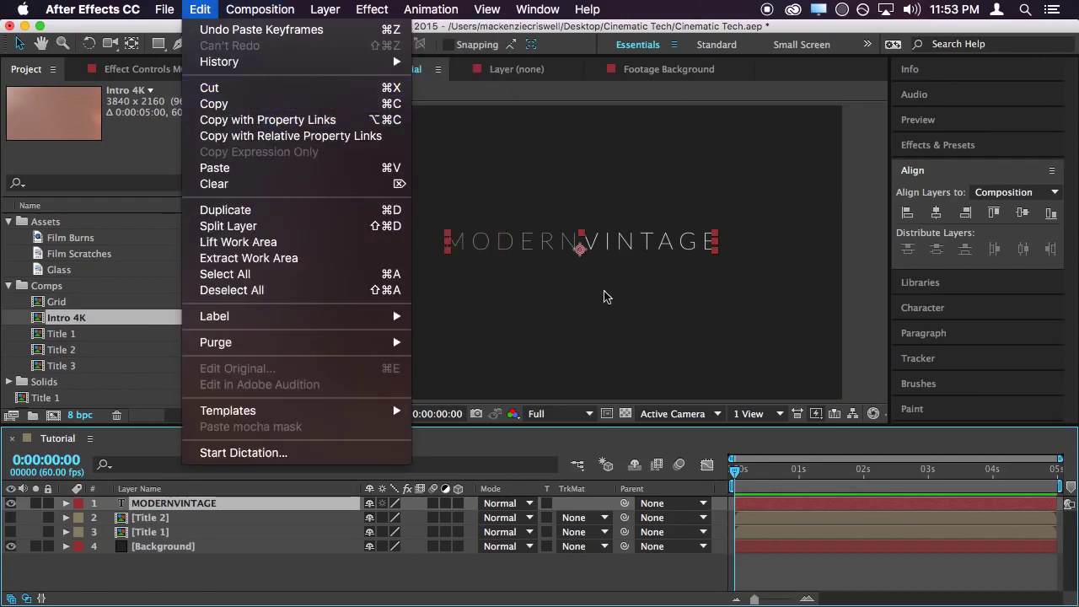
key("super+z")
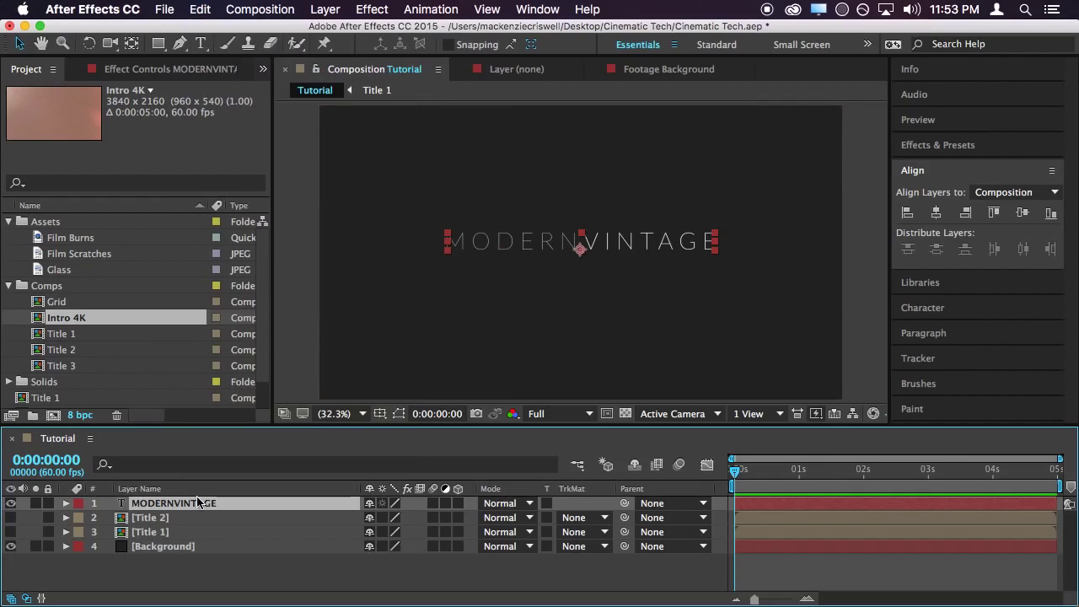
Duplicate the MODERNVINTAGE text layer and leave the copy selected as a layer
key("super+d")
key("super+t")
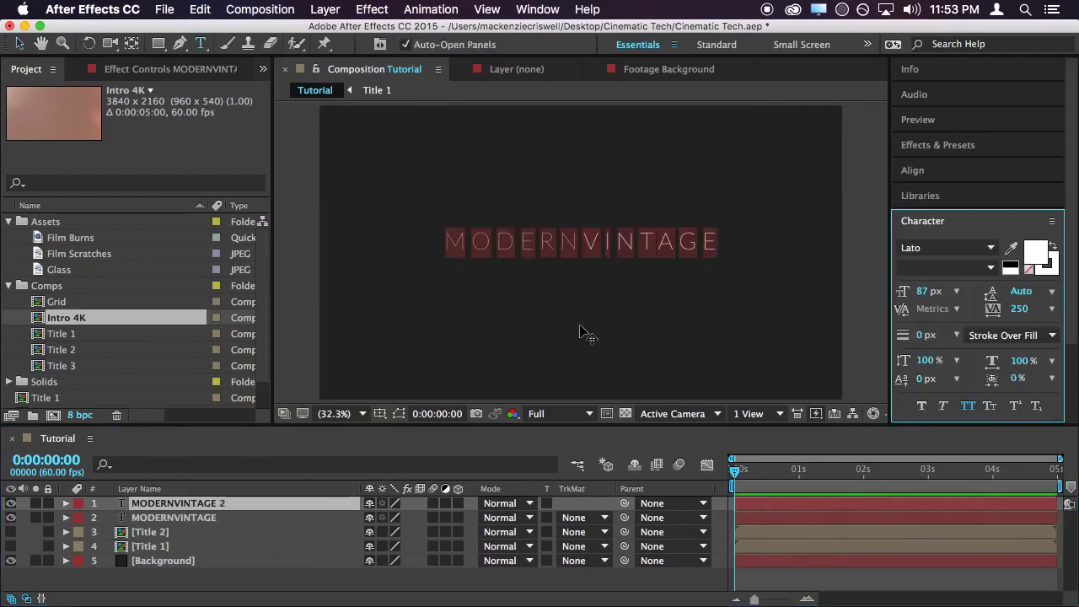
left_click(221, 503)
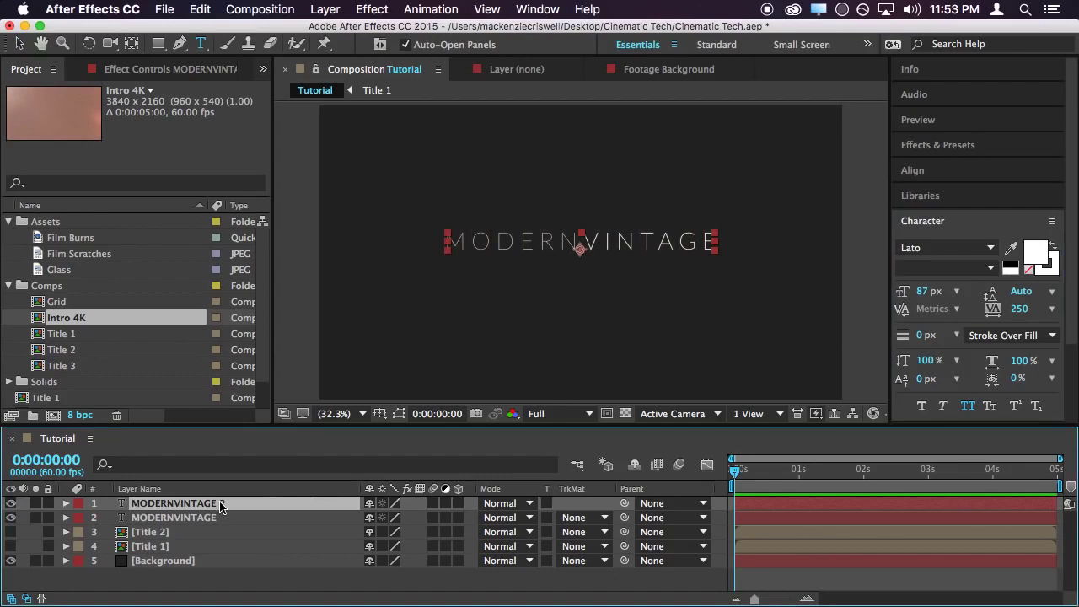
Move the playhead to 0:00:04:59 and lower the duplicated text layer to position 957.3, 620.6
key("End")
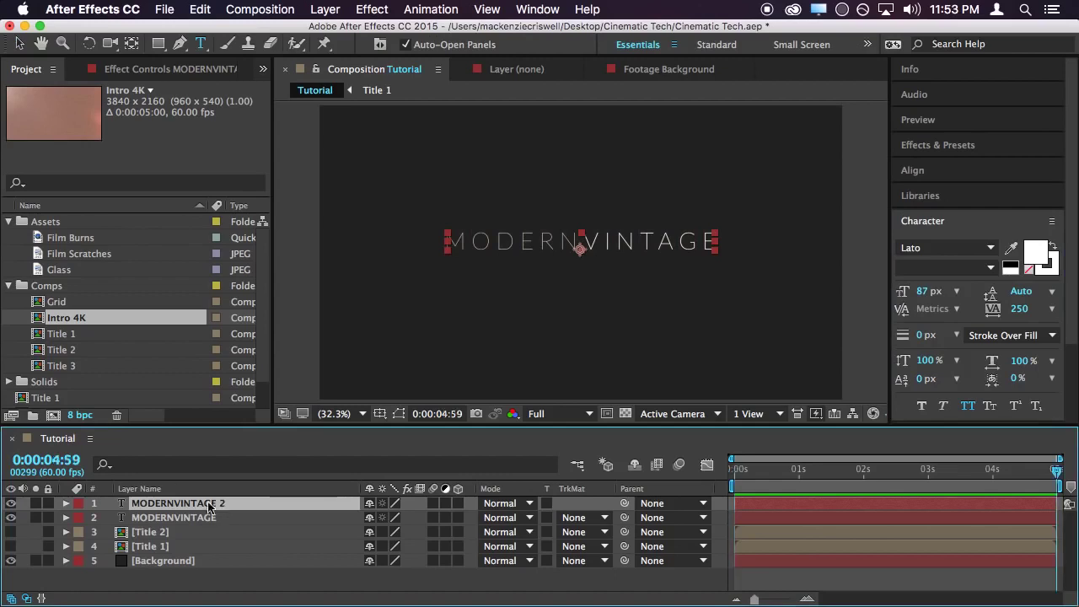
key("p")
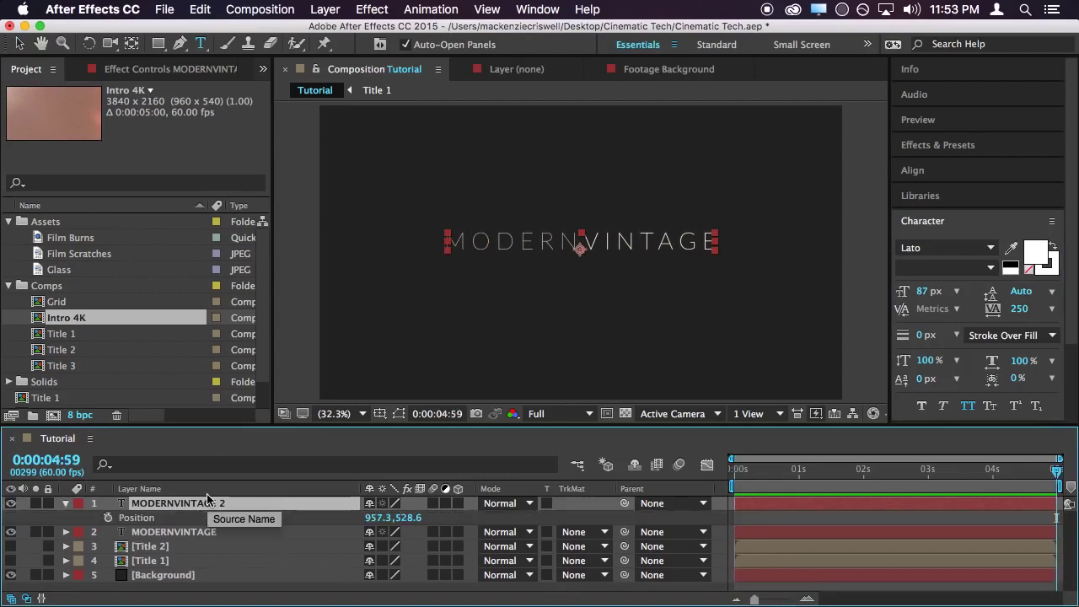
left_click(66, 504)
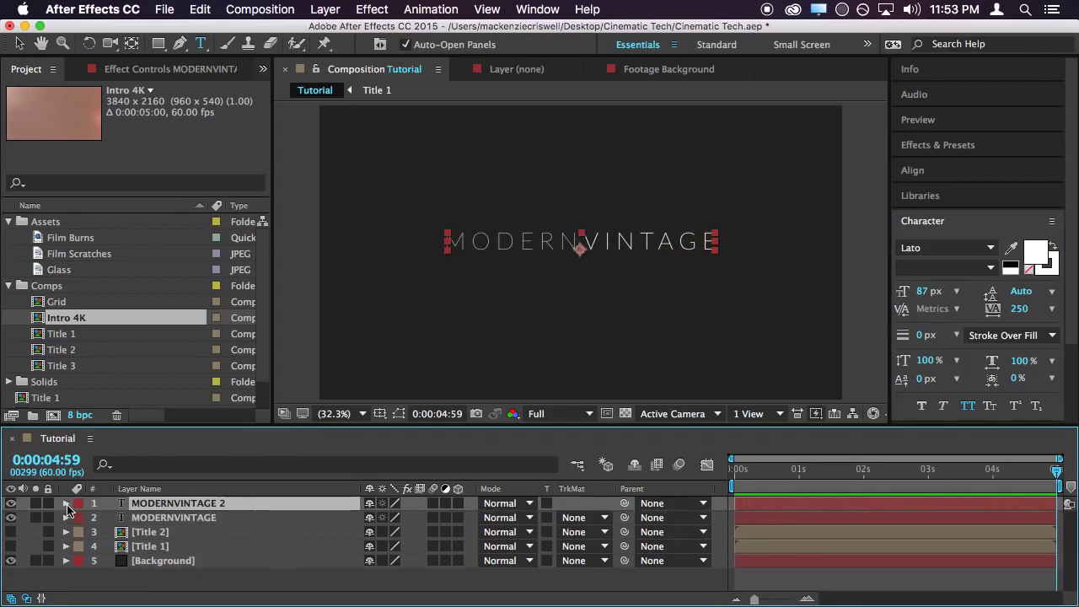
left_click(67, 504)
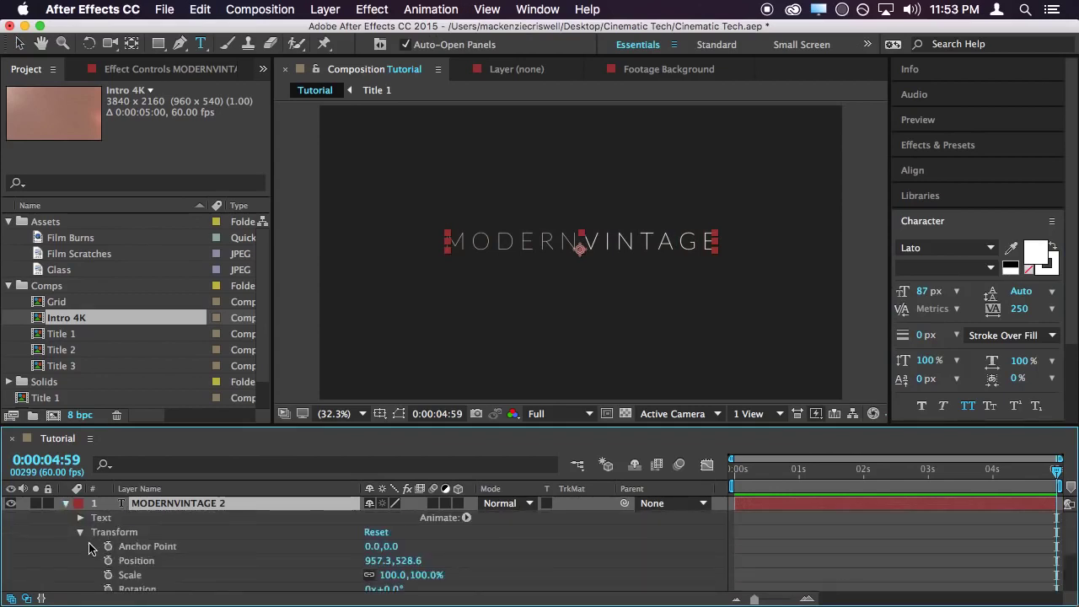
scroll(92, 548, "down", 3)
scroll(91, 547, "up", 3)
scroll(91, 548, "down", 2)
scroll(92, 548, "up", 2)
key("p")
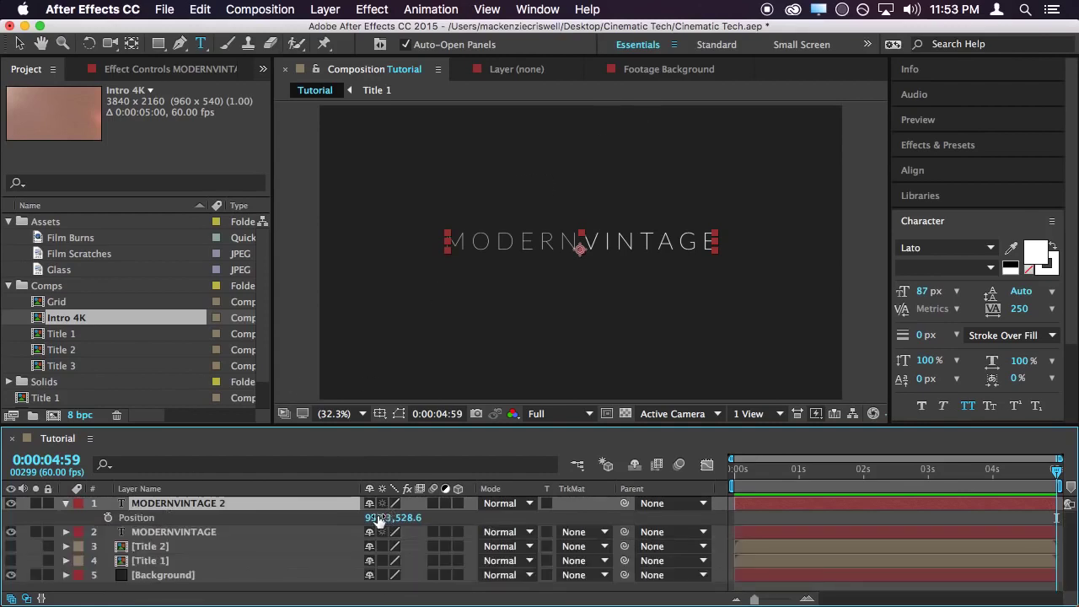
left_click_drag(407, 518, 488, 516)
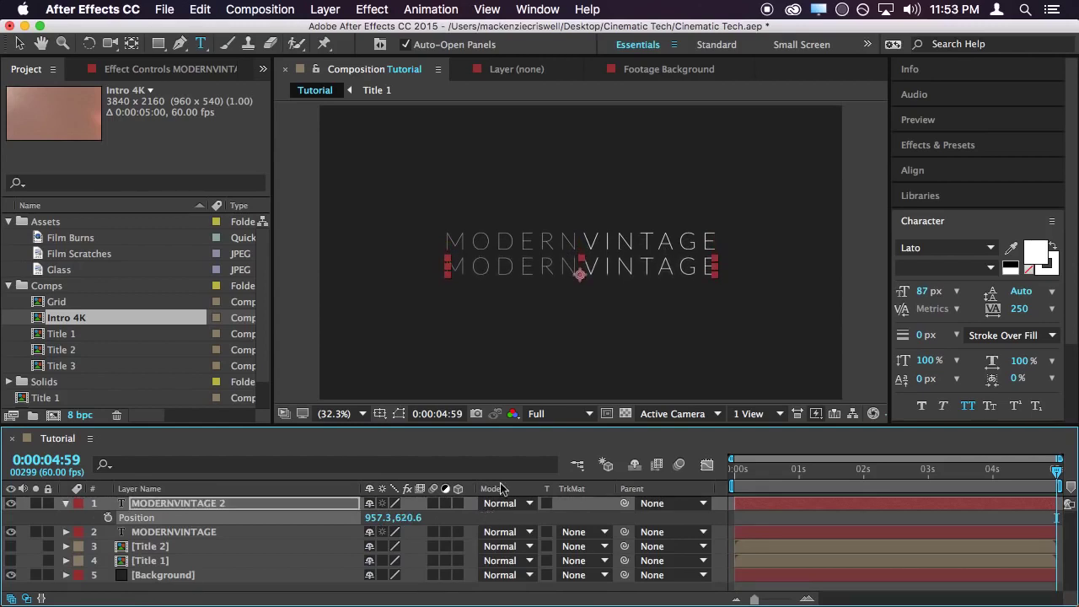
left_click(643, 266)
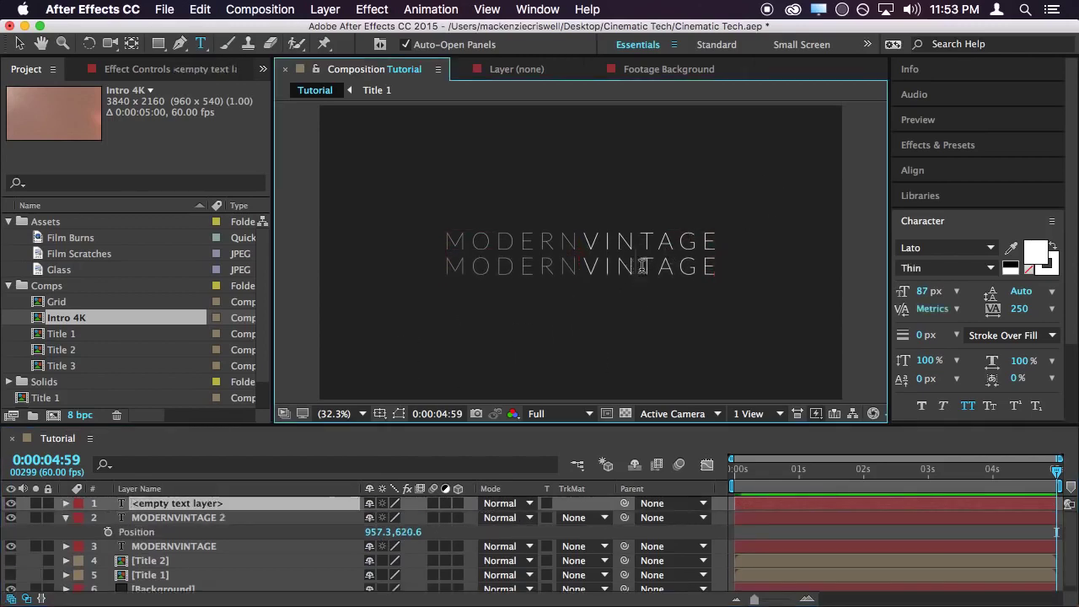
left_click(209, 505)
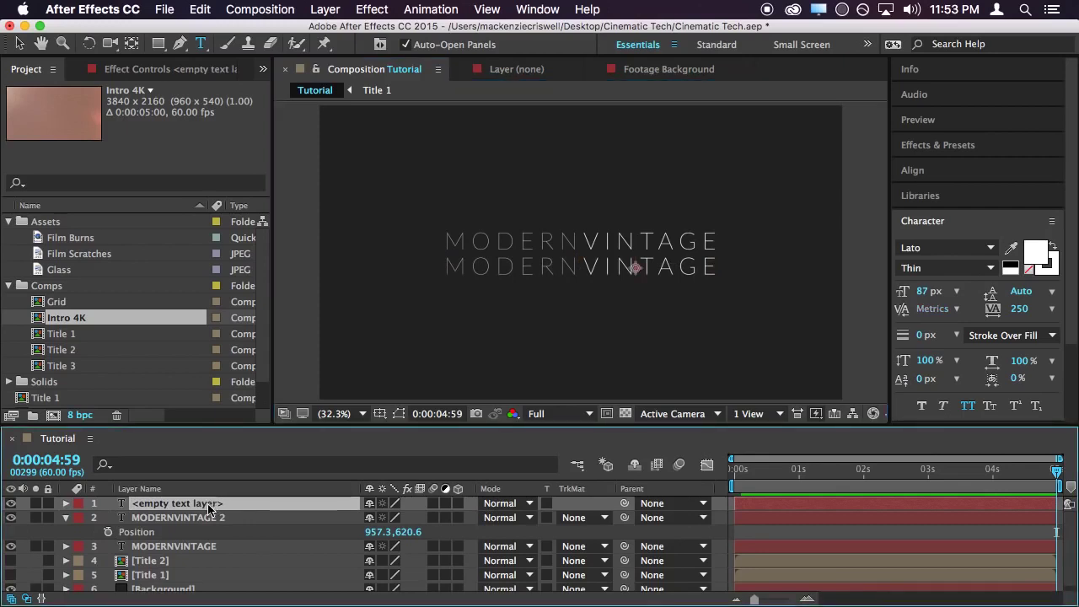
key("Delete")
Replace the duplicated layer's text with MOTION DESIGN
double_click(182, 503)
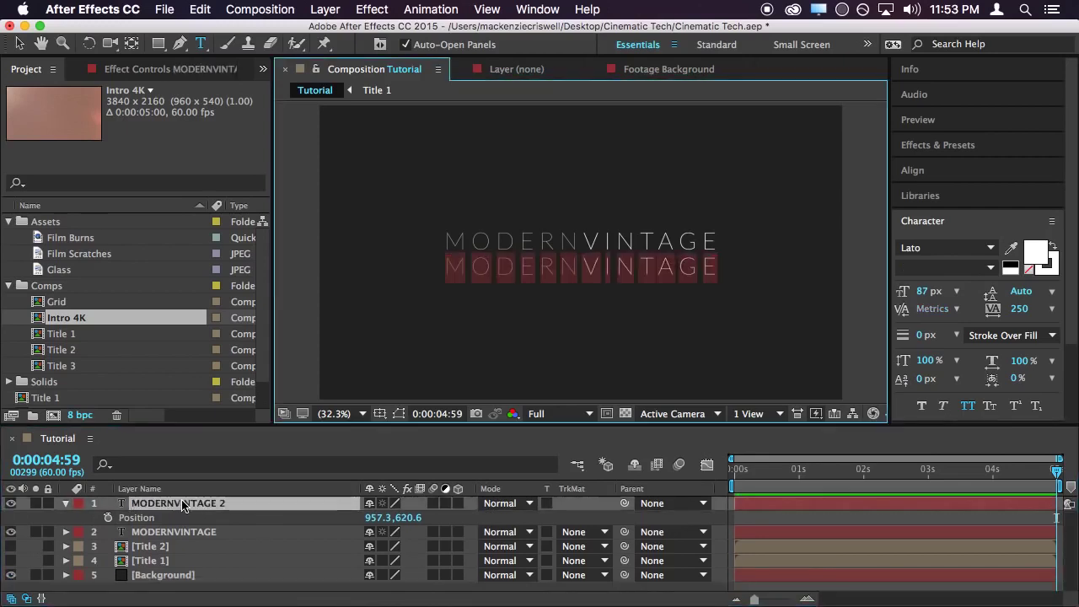
type("MOTION")
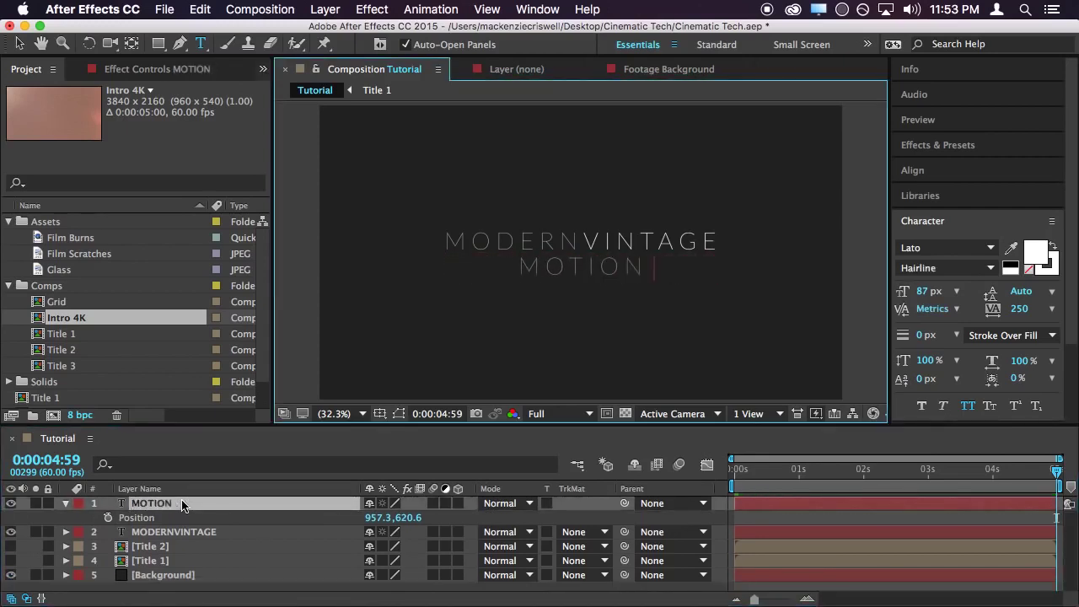
type(" DESIGN")
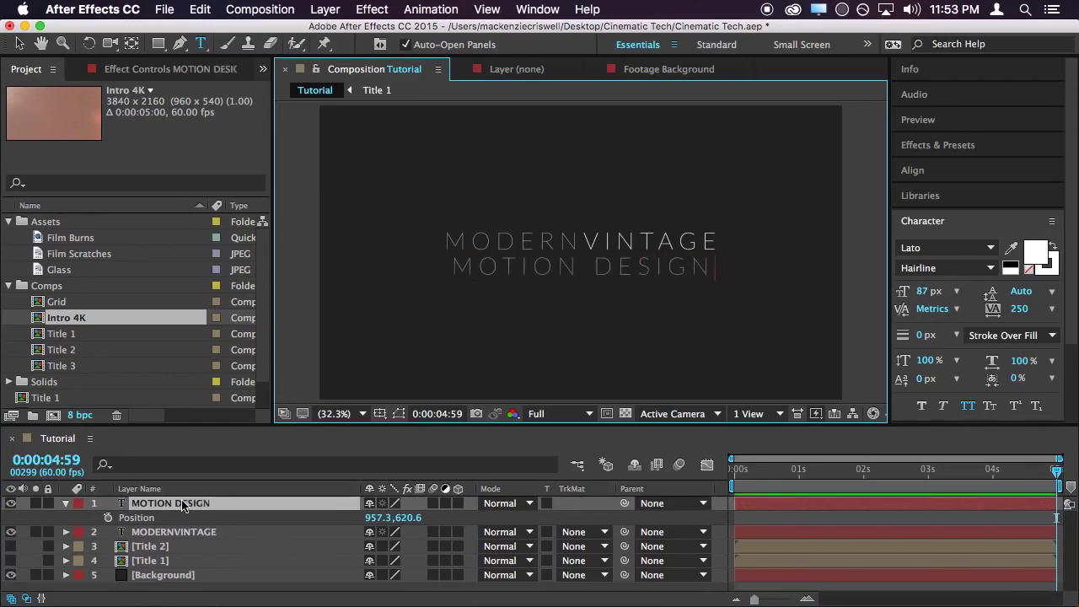
Reduce the MOTION DESIGN text's font size to 58 px, keeping the Hairline style
left_click(183, 505)
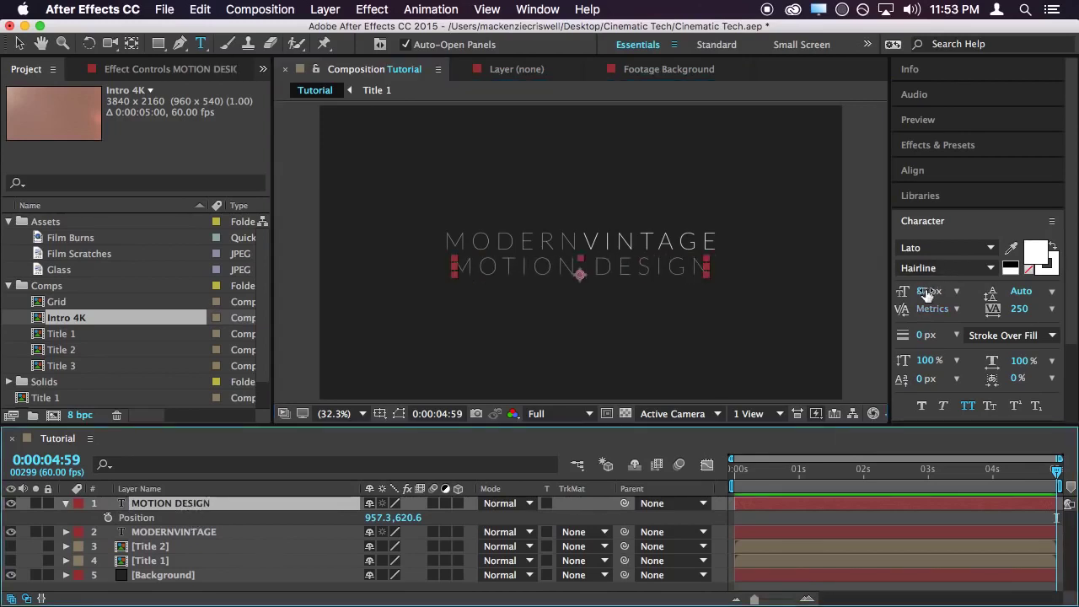
left_click_drag(927, 292, 902, 294)
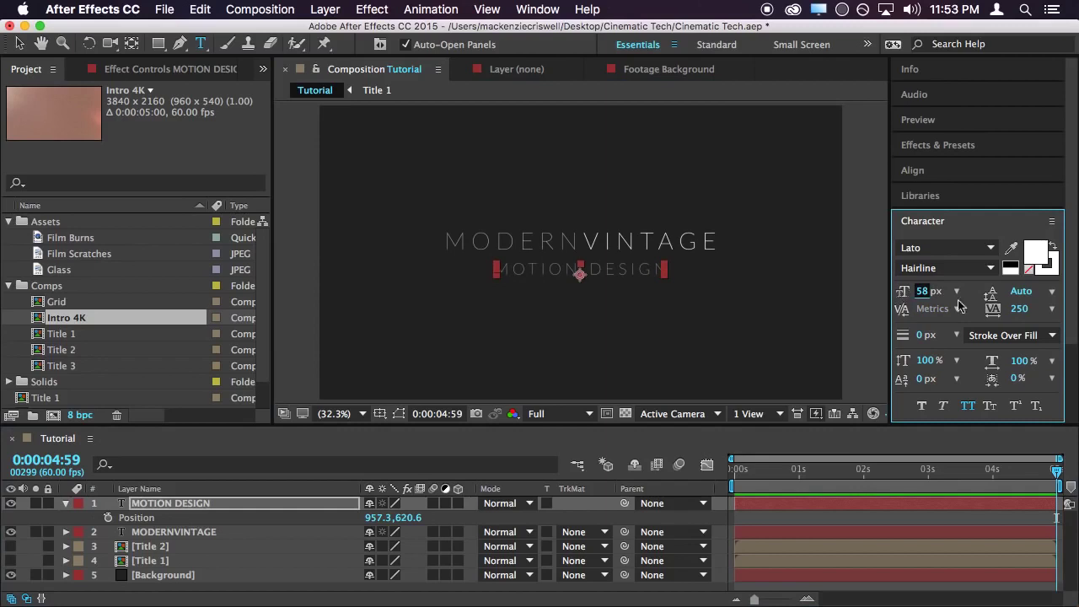
left_click(988, 268)
left_click(822, 508)
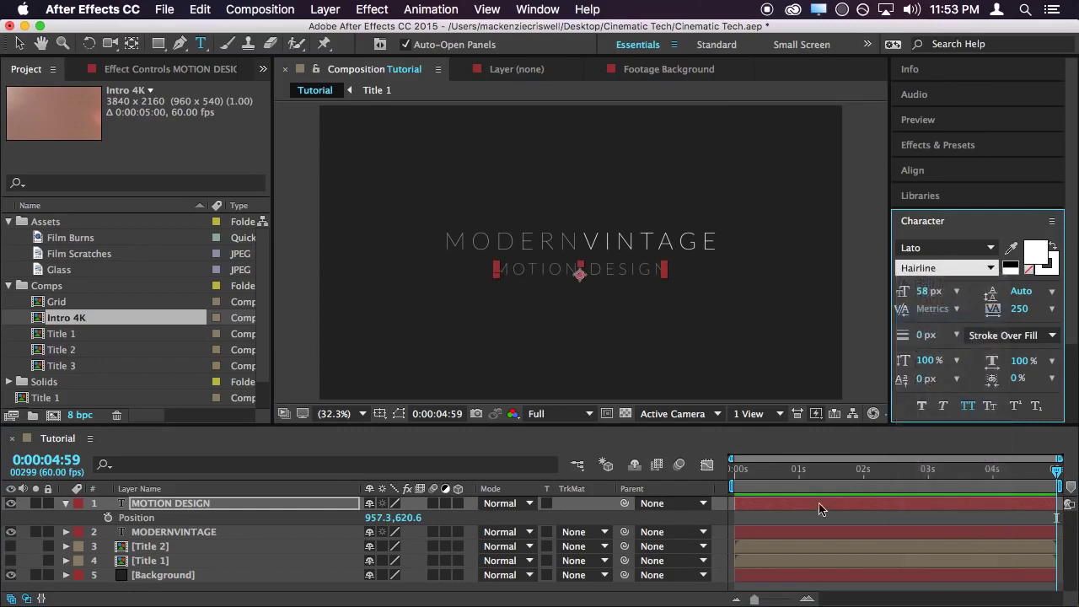
Switch the MOTION DESIGN text to the Thin style and reposition it to 1056.3, 604.6
left_click(808, 522)
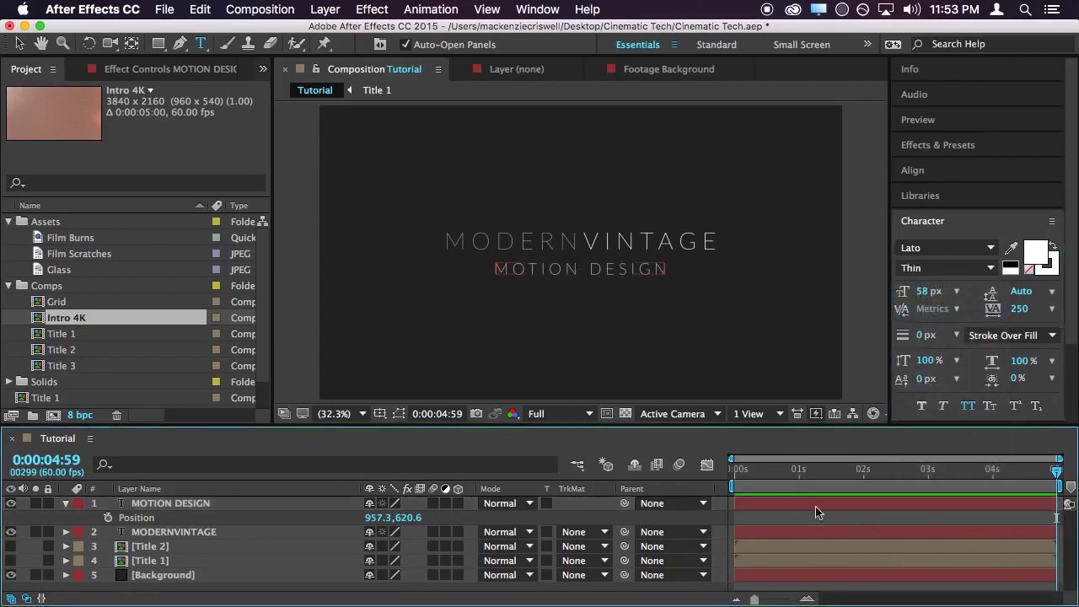
left_click(172, 504)
left_click(395, 517)
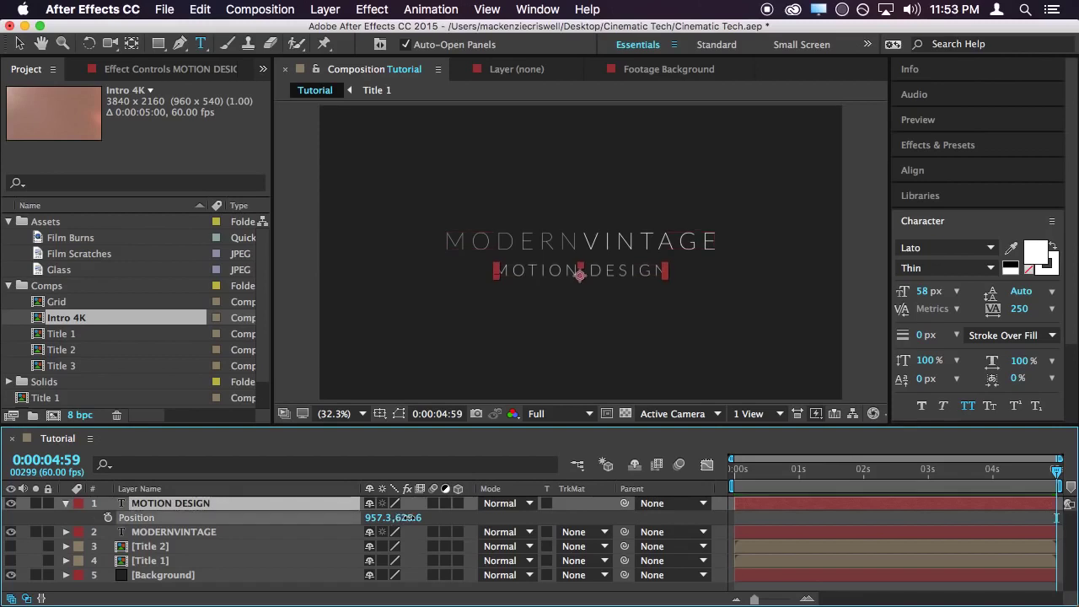
left_click_drag(395, 518, 450, 506)
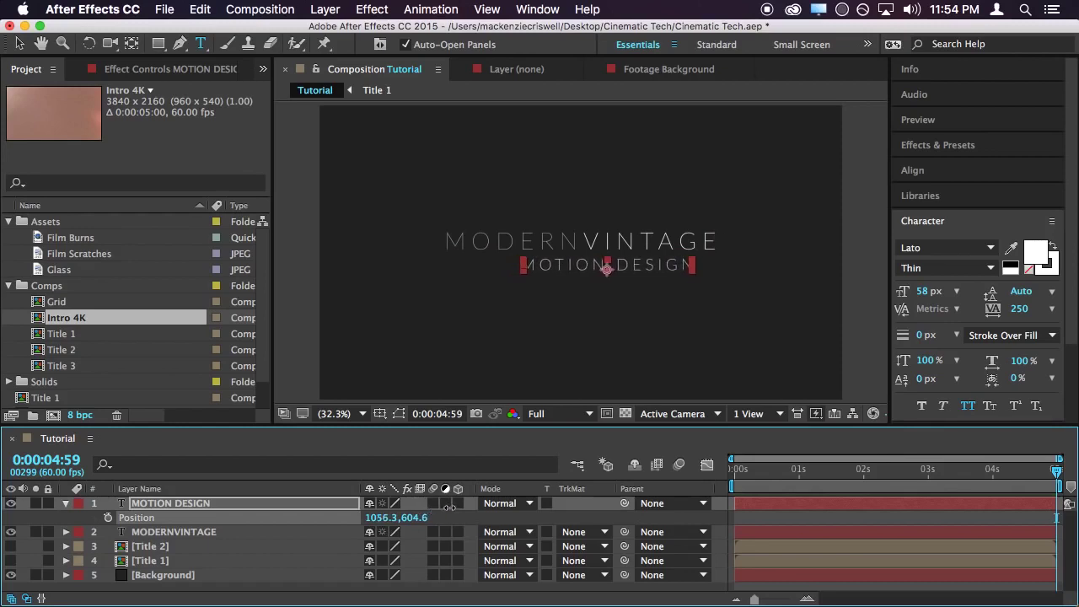
left_click(819, 587)
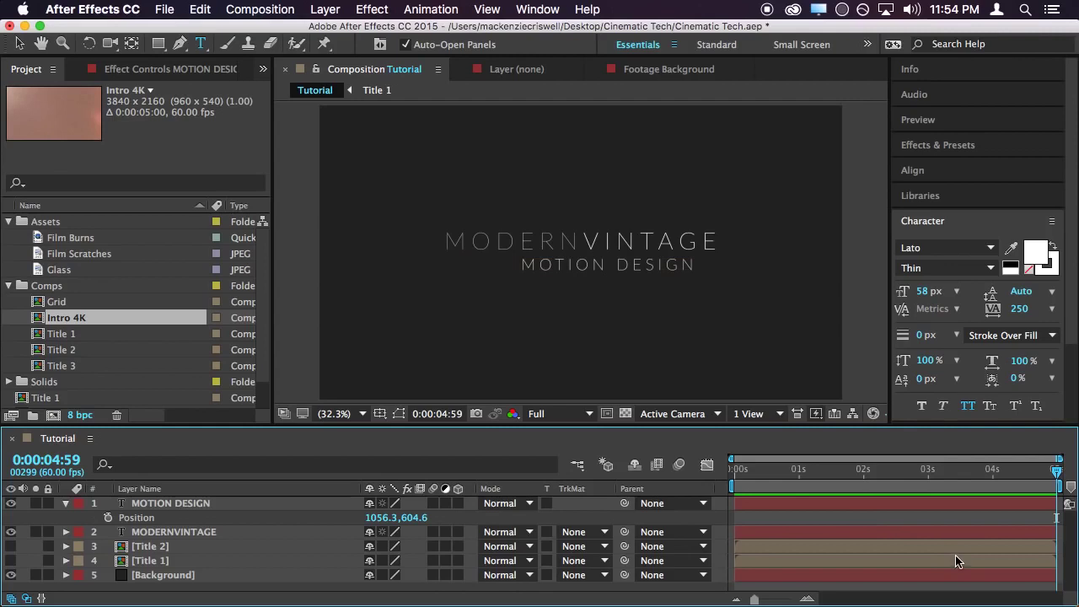
Pre-compose the MOTION DESIGN and MODERNVINTAGE layers together as Title 3 and hide the resulting layer
left_click(66, 505)
left_click(181, 503)
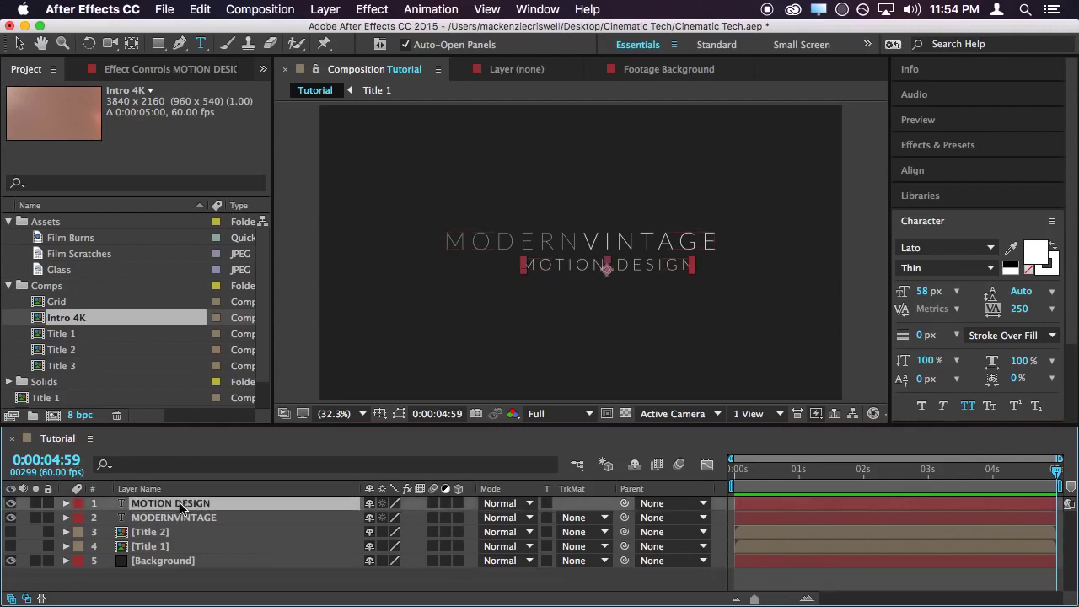
left_click(181, 517, "shift")
left_click(285, 8)
mouse_move(311, 207)
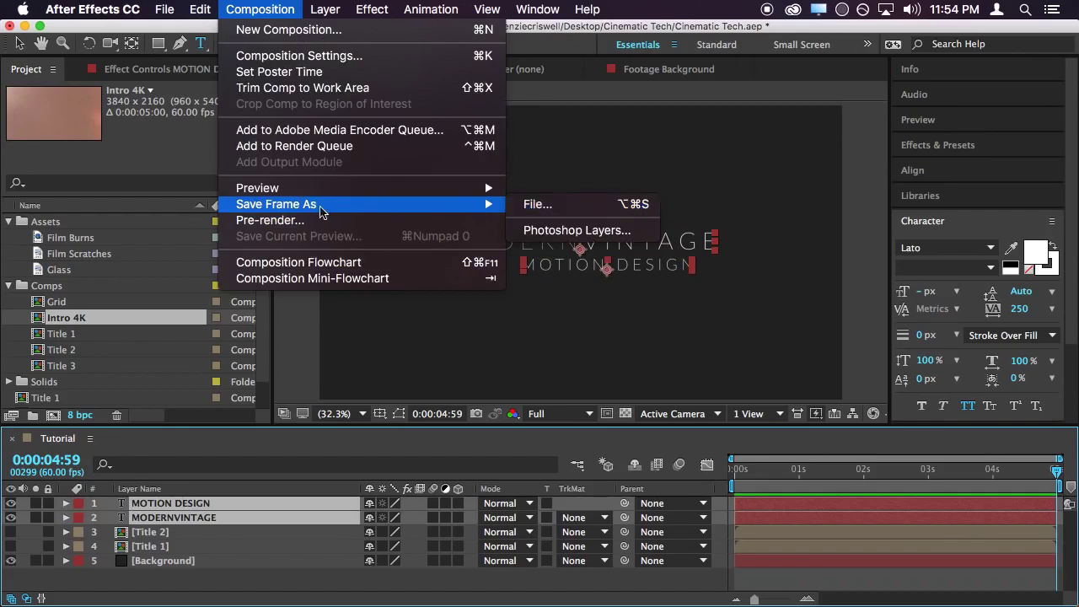
mouse_move(325, 9)
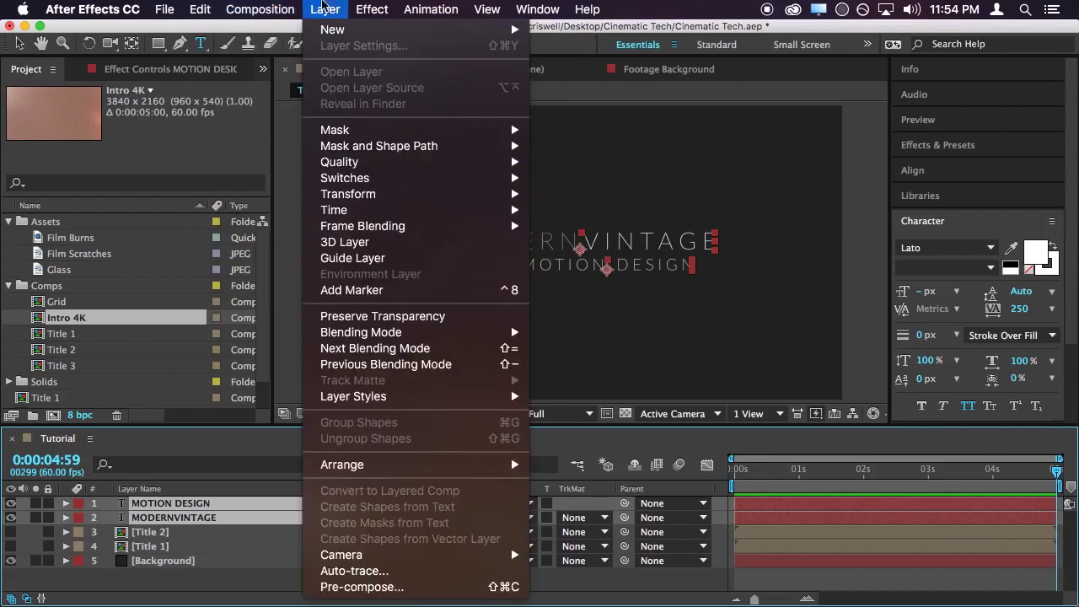
left_click(382, 587)
type("T")
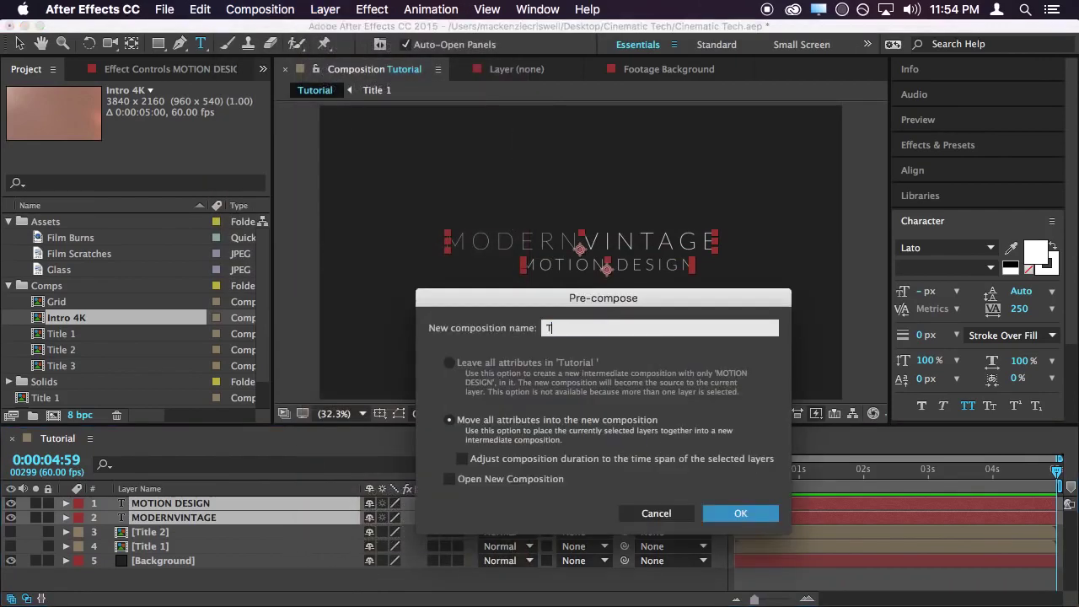
type("itle 3")
key("Return")
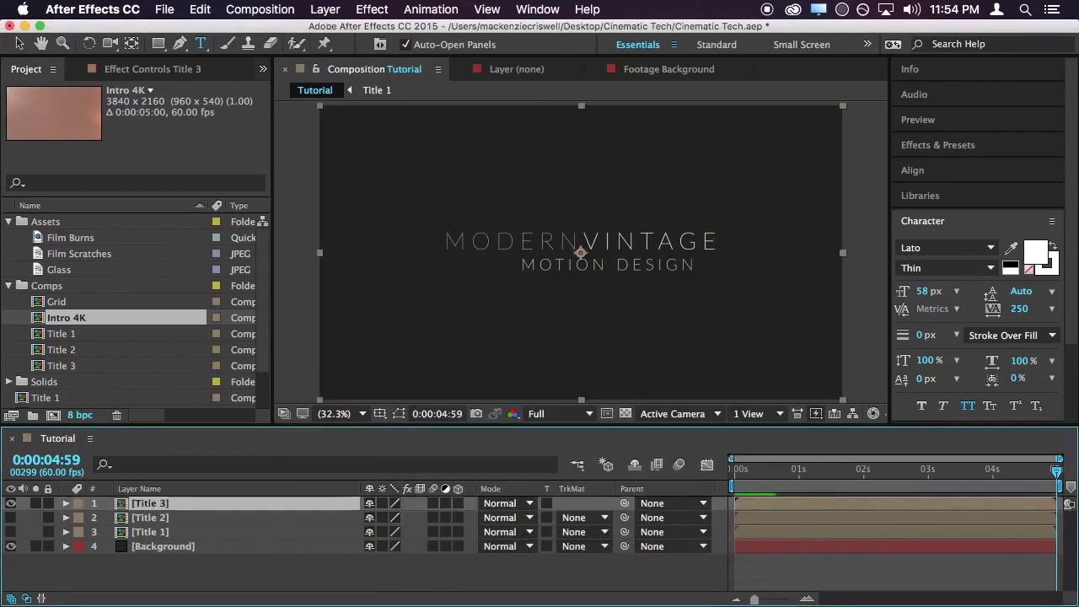
left_click(785, 569)
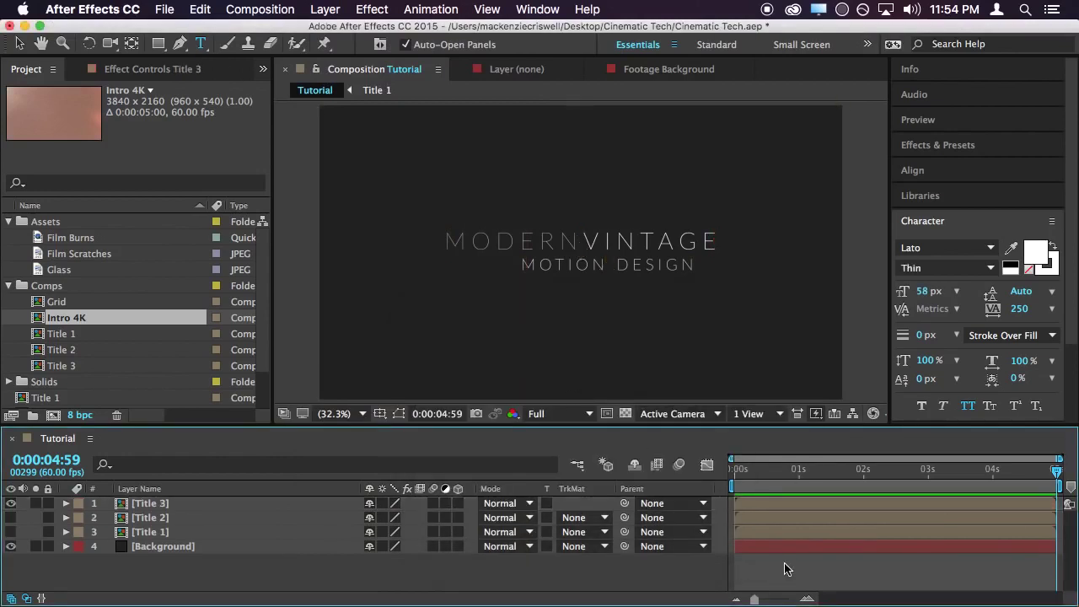
Add the Glass image to the Tutorial composition as the uppermost layer and set its blending mode to Add
left_click(82, 242)
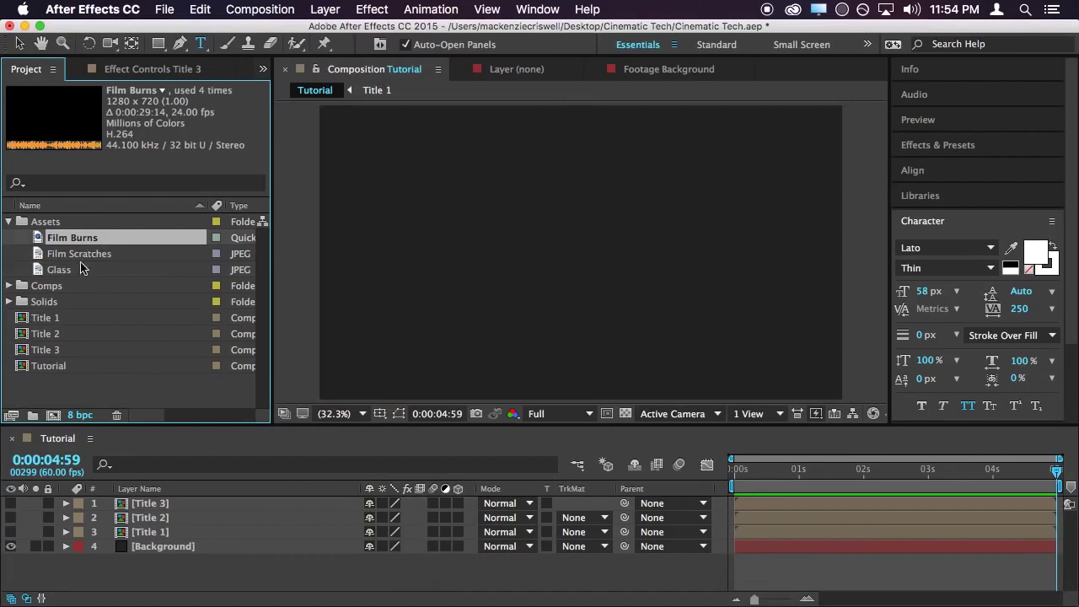
left_click_drag(69, 271, 589, 260)
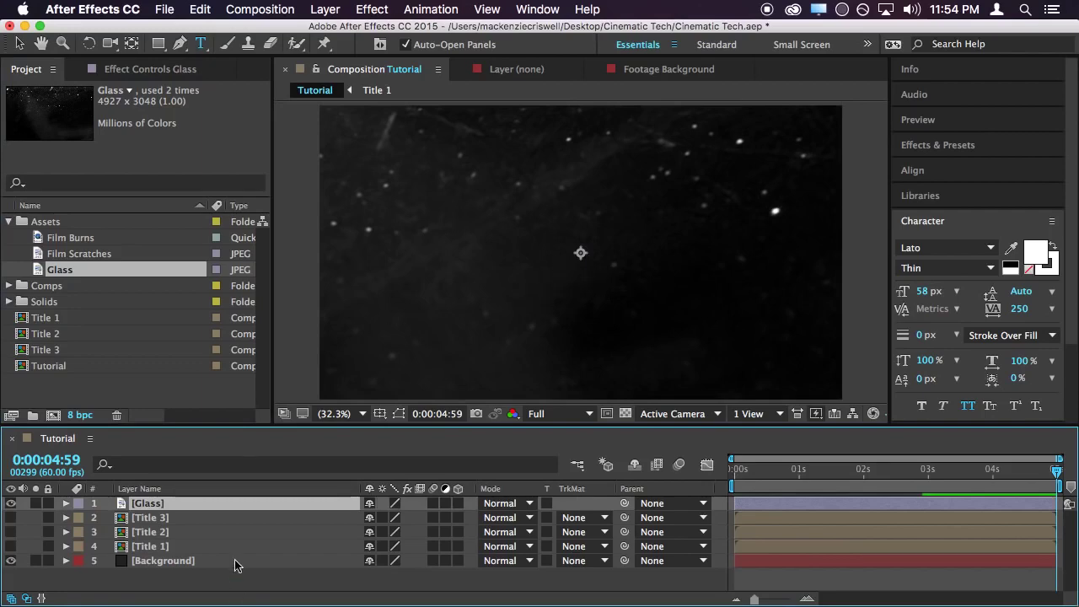
left_click(499, 503)
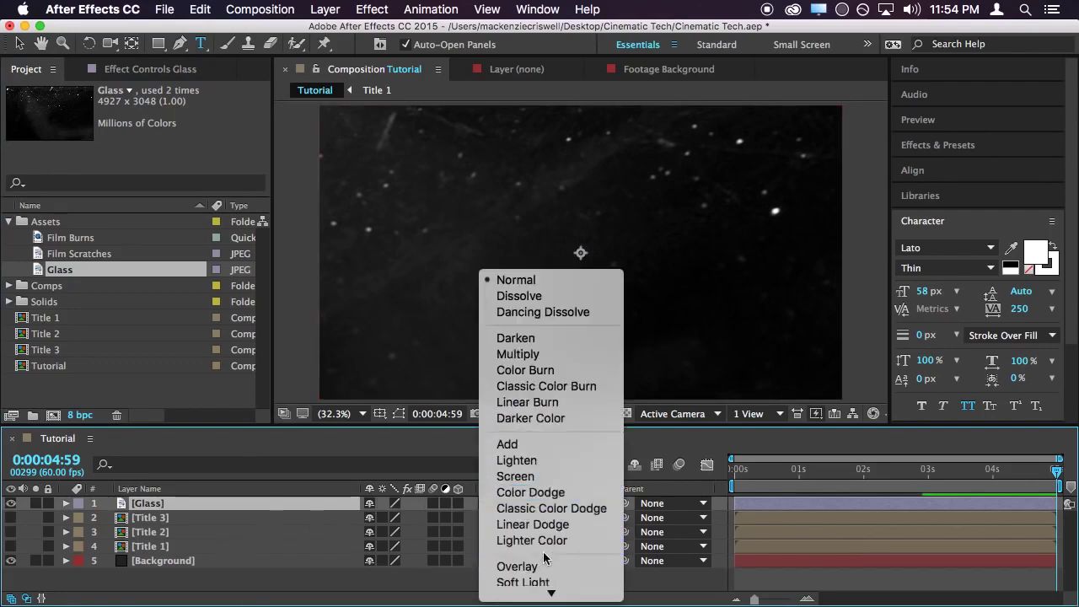
scroll(544, 556, "down", 10)
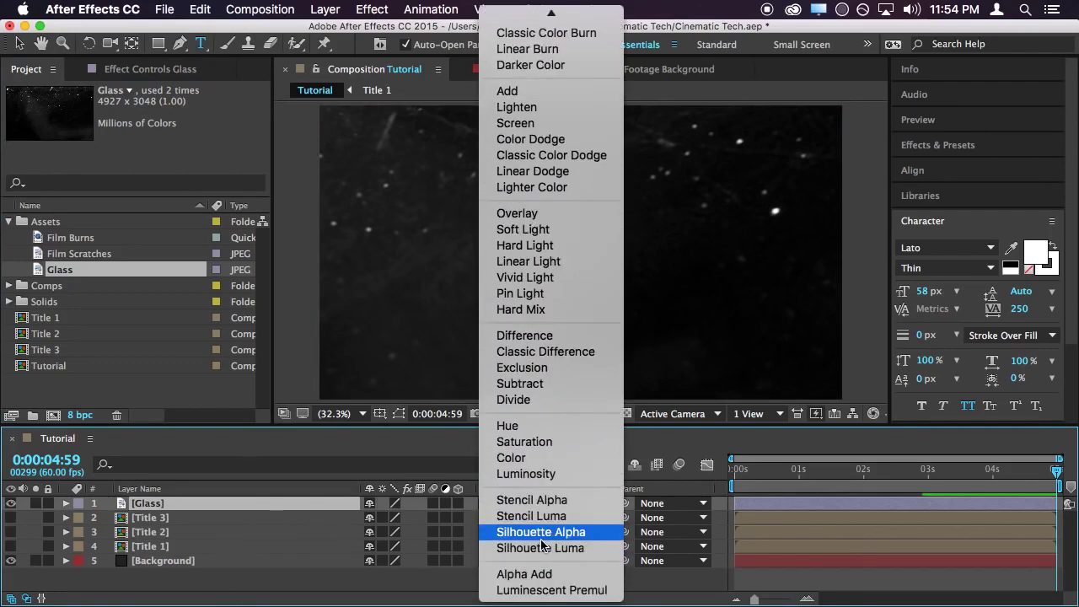
left_click(510, 91)
Fit the Glass layer to the composition's width and lower its opacity to 15%
right_click(241, 507)
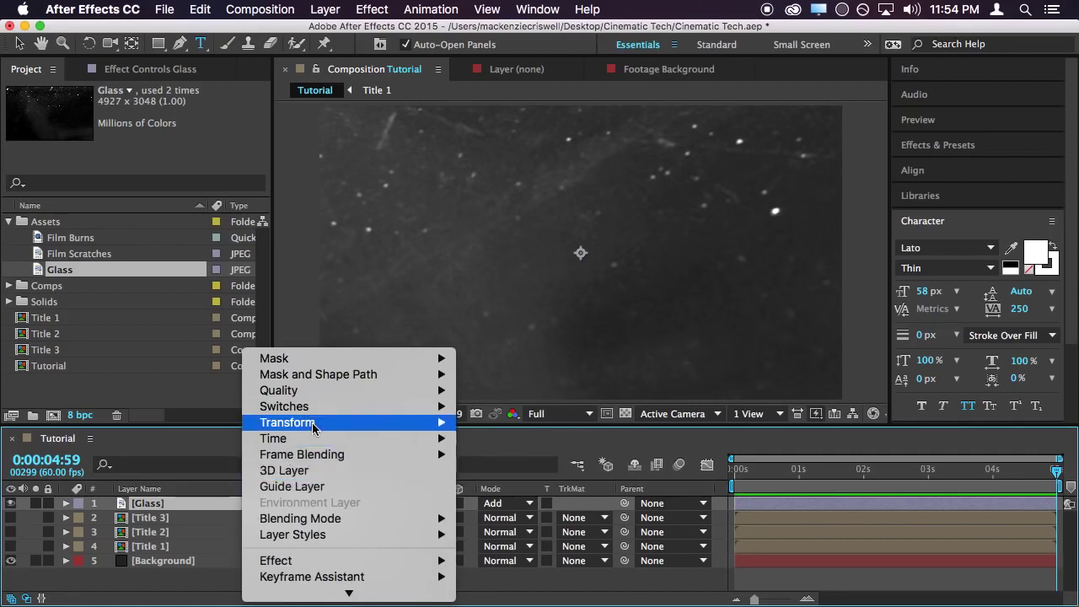
mouse_move(336, 426)
left_click(581, 550)
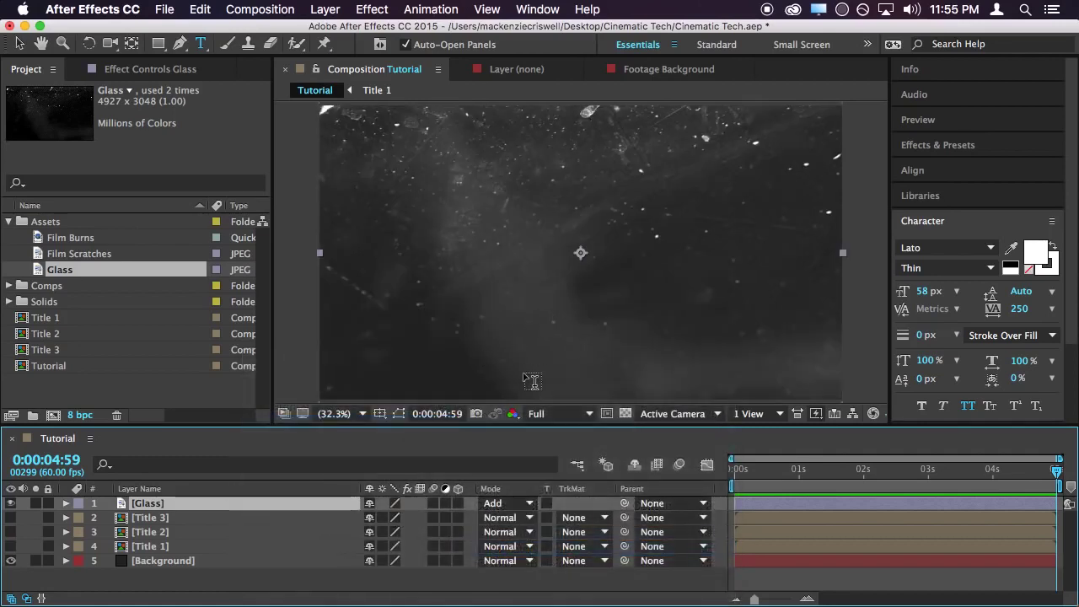
key("t")
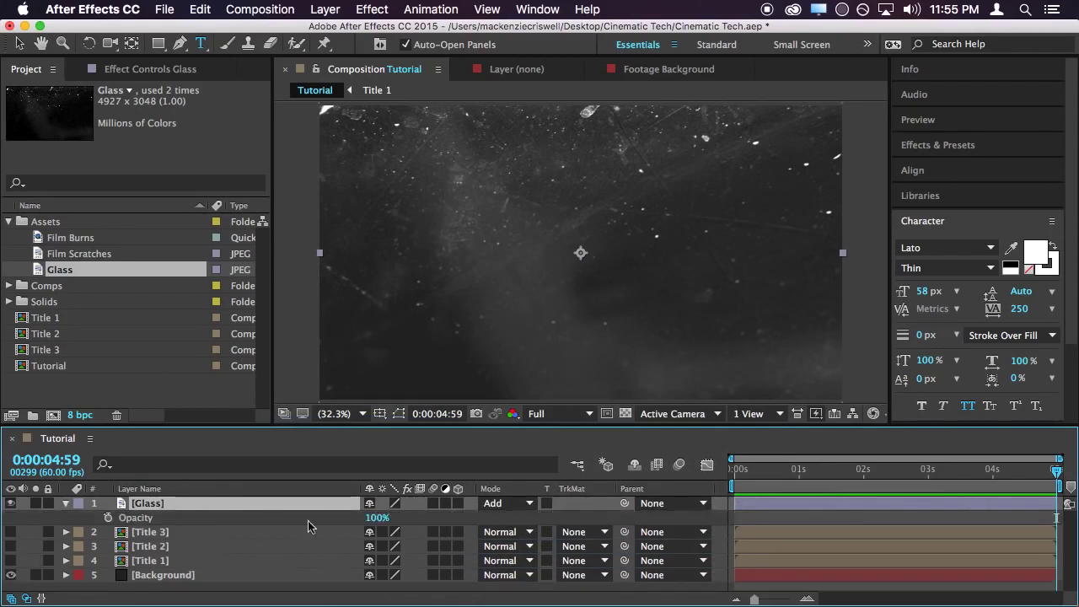
left_click_drag(375, 519, 305, 525)
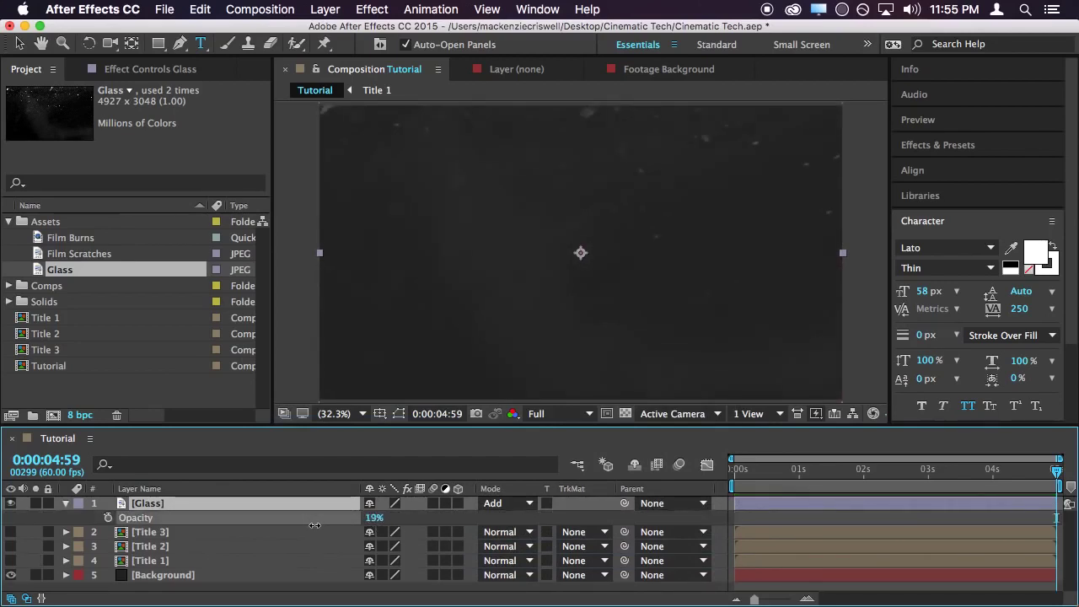
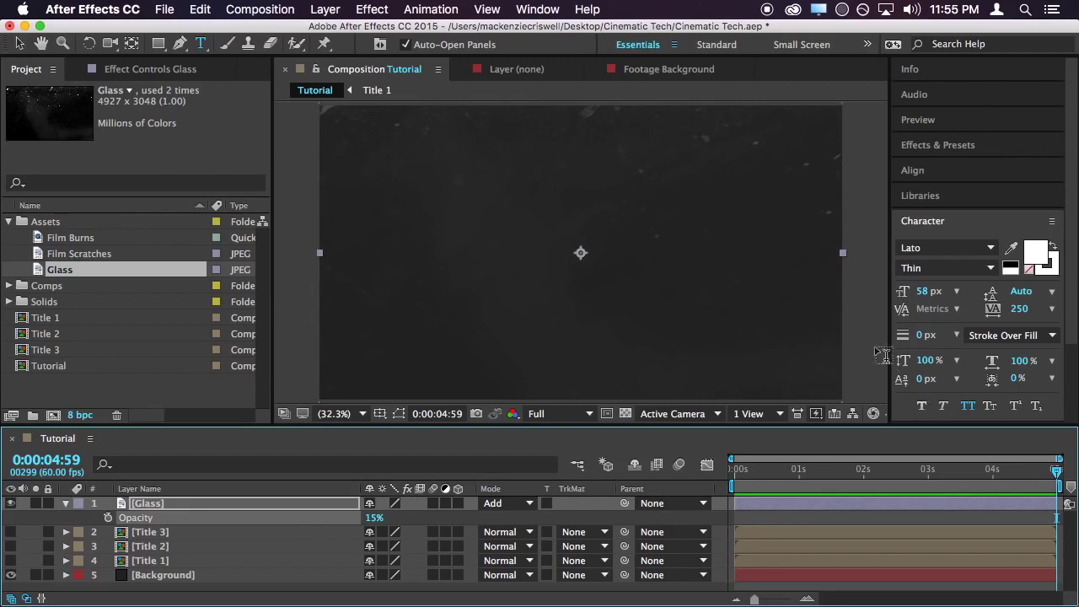
left_click(866, 334)
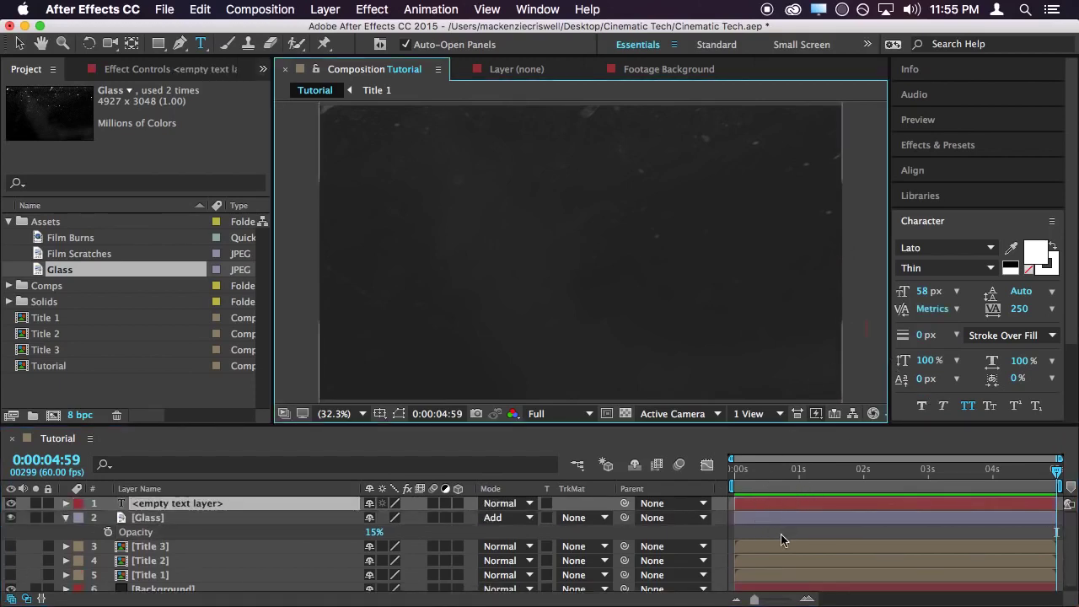
left_click(227, 508)
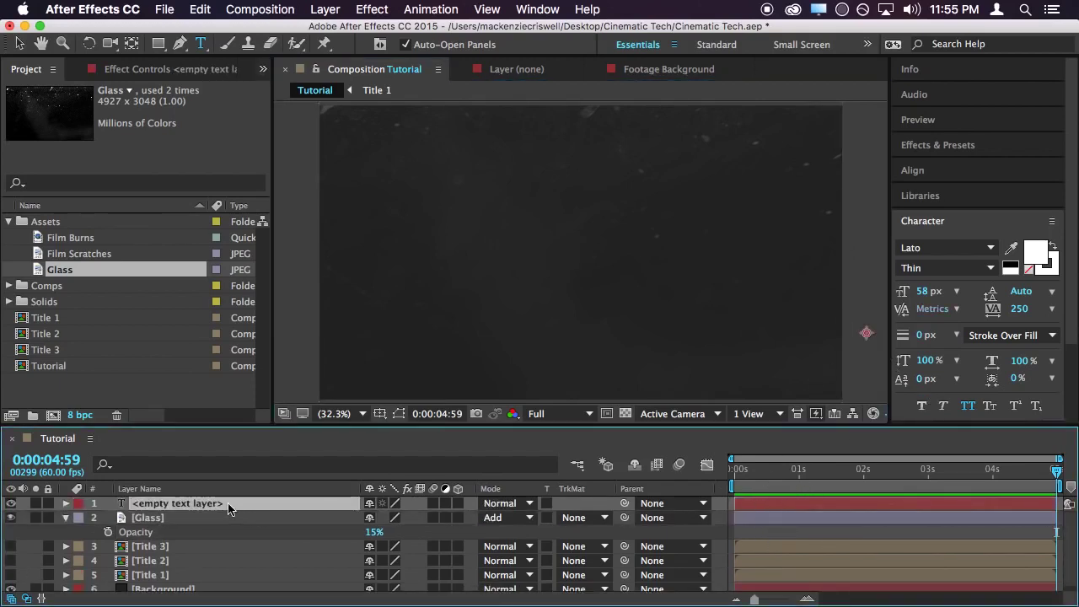
key("Delete")
Draw a rectangular mask over about the upper two thirds of the Glass layer, extending past the frame's upper edge and both sides
left_click(206, 503)
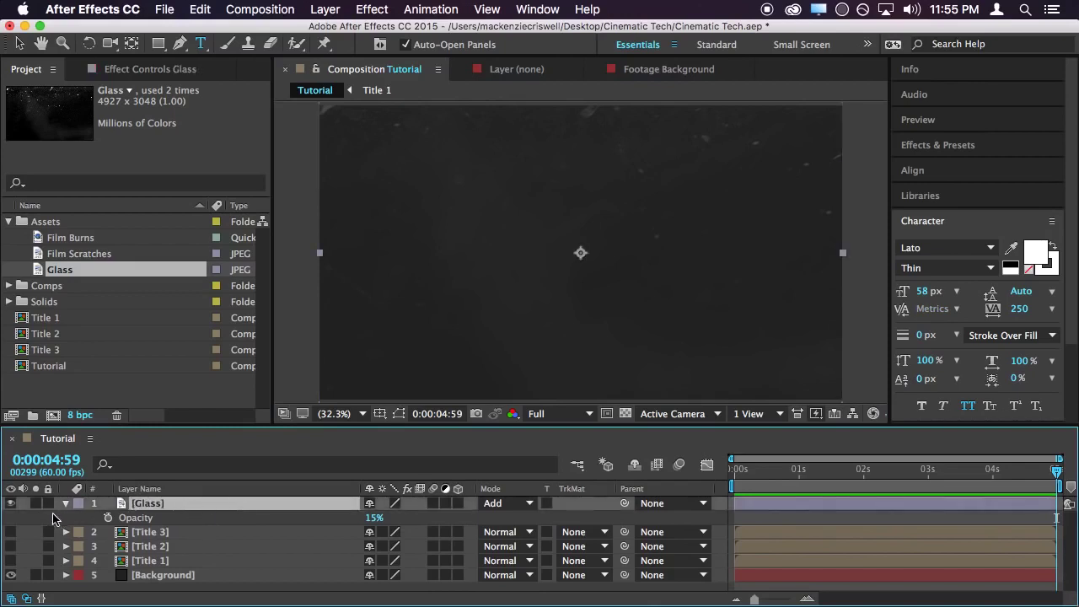
left_click(19, 43)
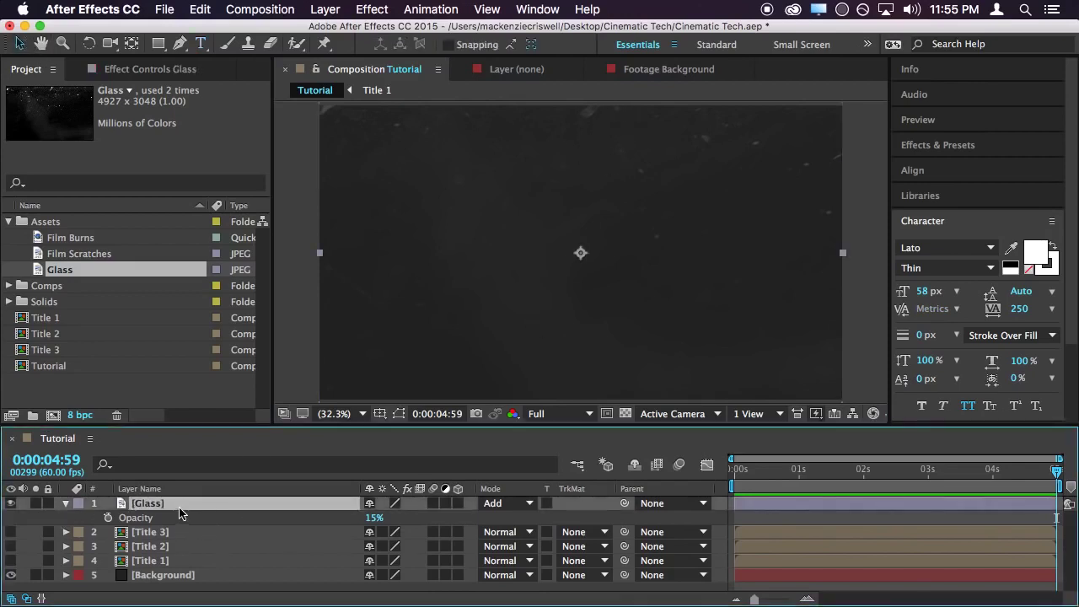
key("comma")
key("comma")
key("comma")
key("comma")
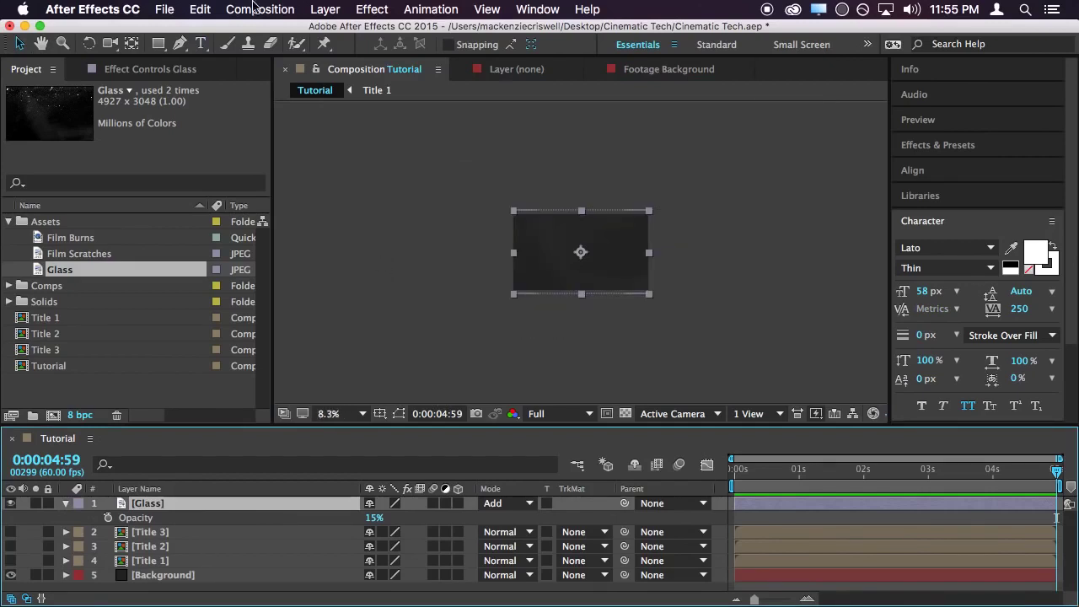
left_click(158, 43)
left_click_drag(483, 179, 707, 265)
key("period")
key("period")
key("period")
key("period")
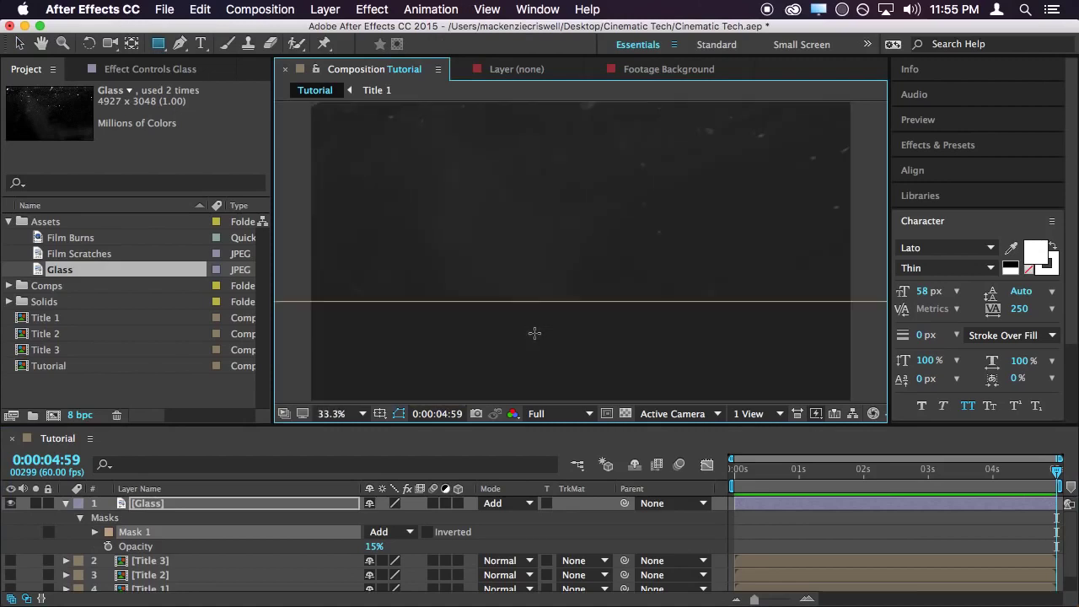
Feather the Glass layer's mask by 635 pixels
left_click(94, 532)
scroll(279, 536, "down", 1)
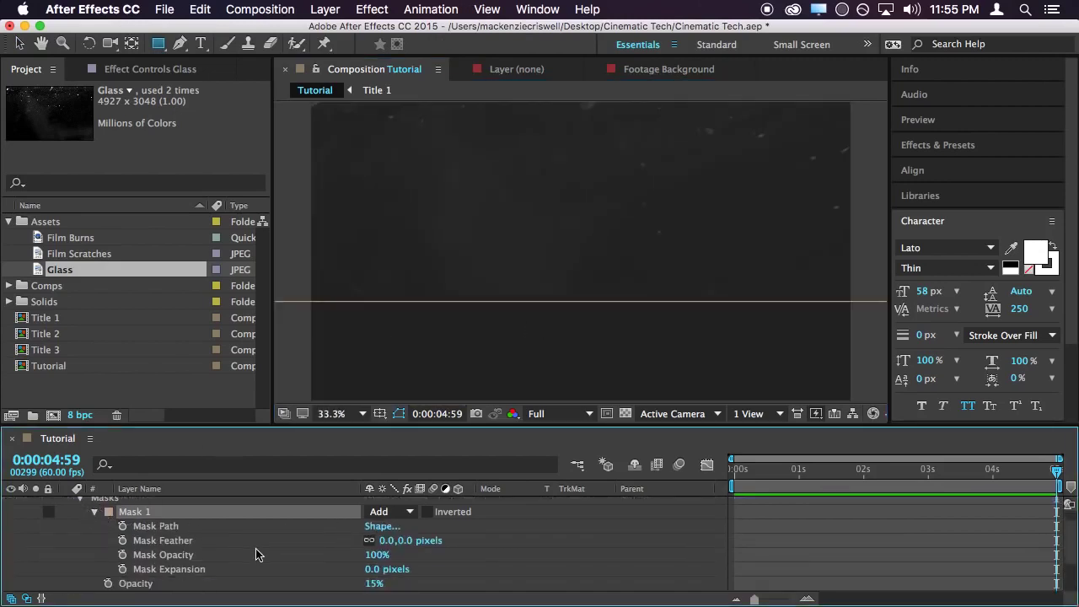
scroll(224, 553, "up", 2)
left_click(183, 509)
key("f")
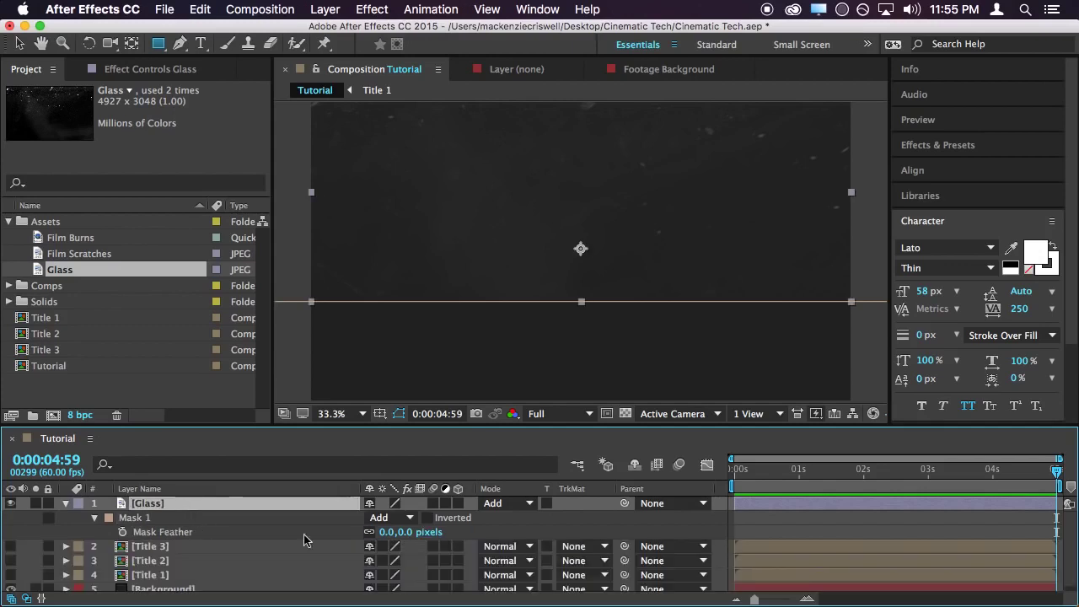
left_click_drag(408, 532, 533, 530)
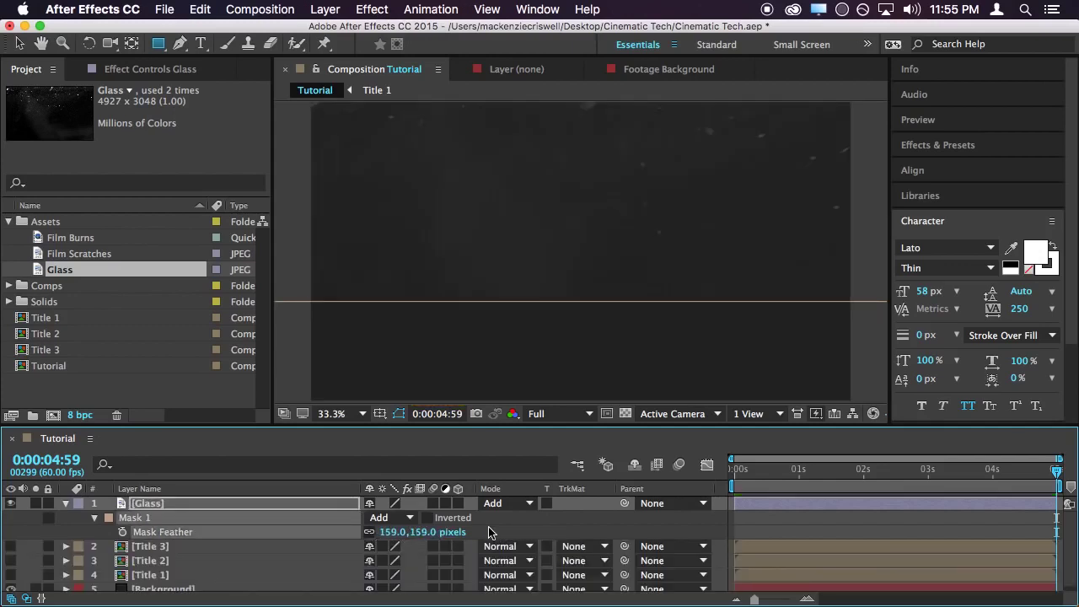
left_click_drag(422, 532, 786, 529)
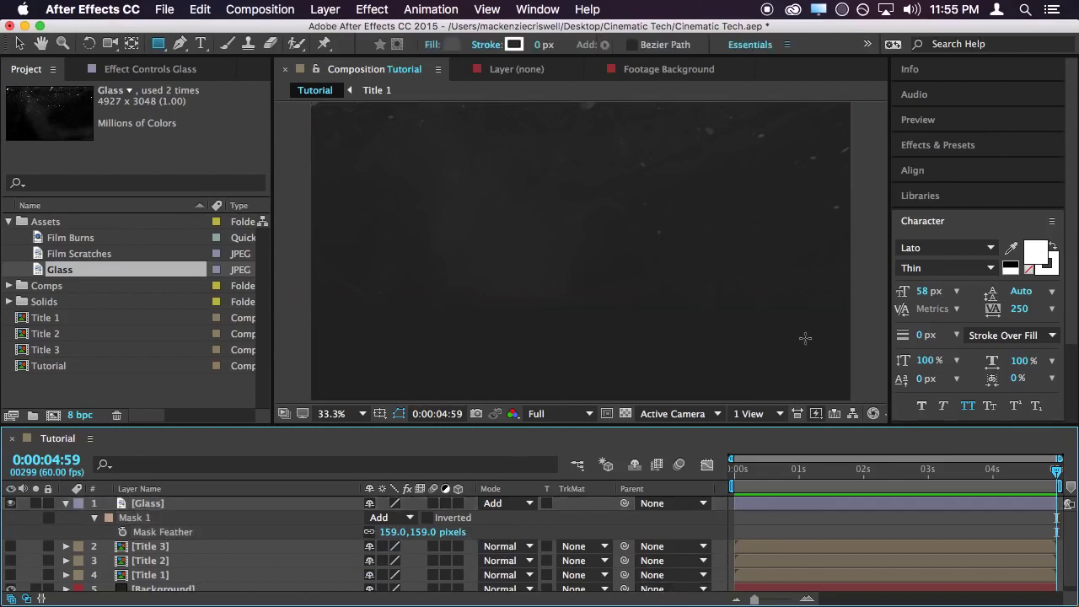
left_click(787, 523)
Move the lower edge of the Glass layer's mask slightly upward
key("comma")
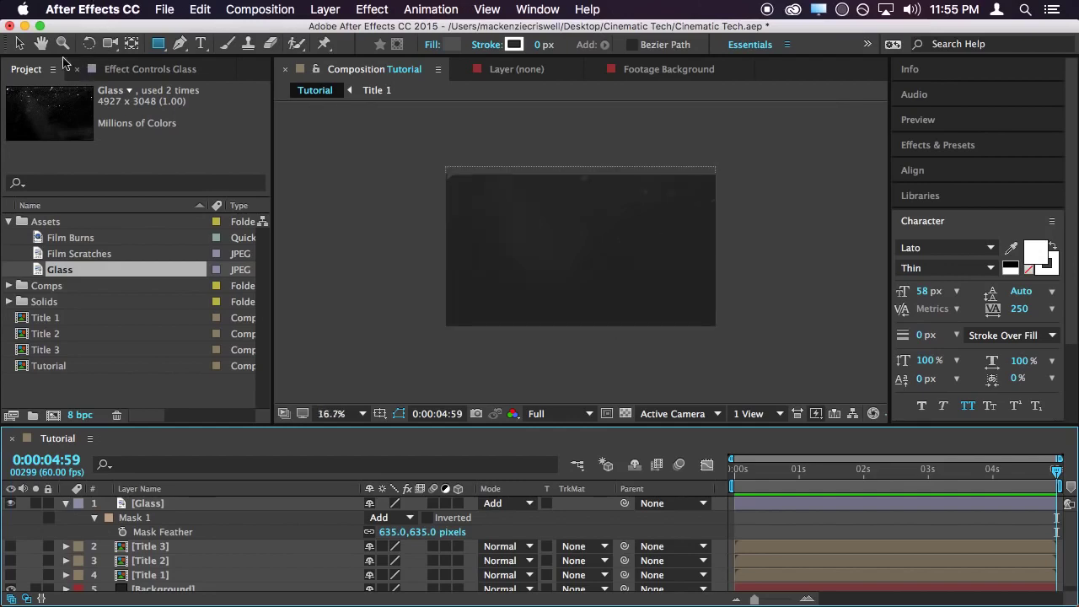
left_click(19, 43)
left_click(156, 504)
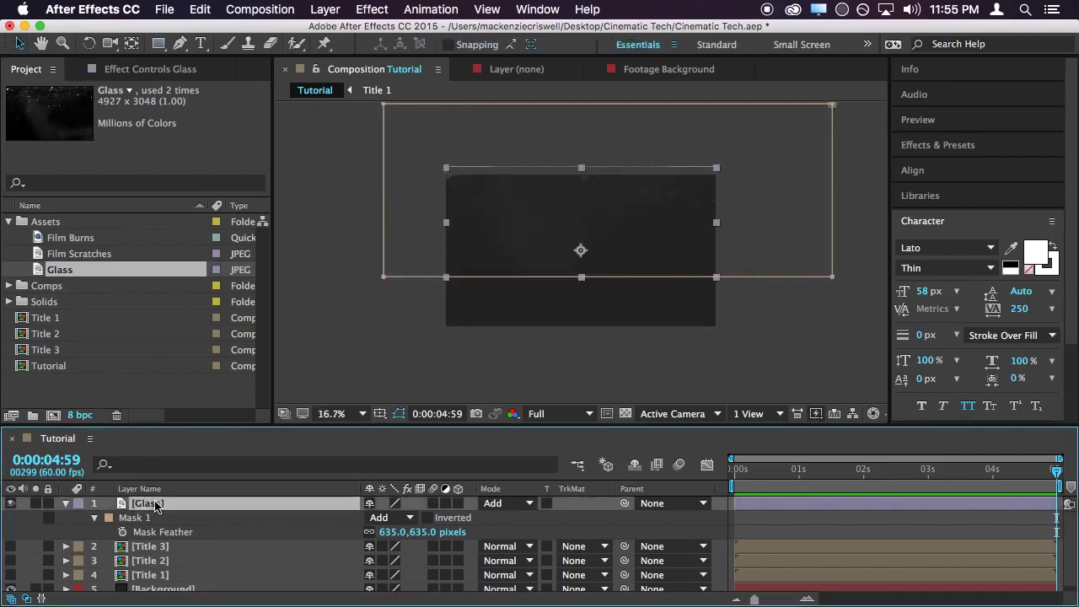
left_click(638, 279)
left_click_drag(607, 275, 613, 251)
left_click(762, 529)
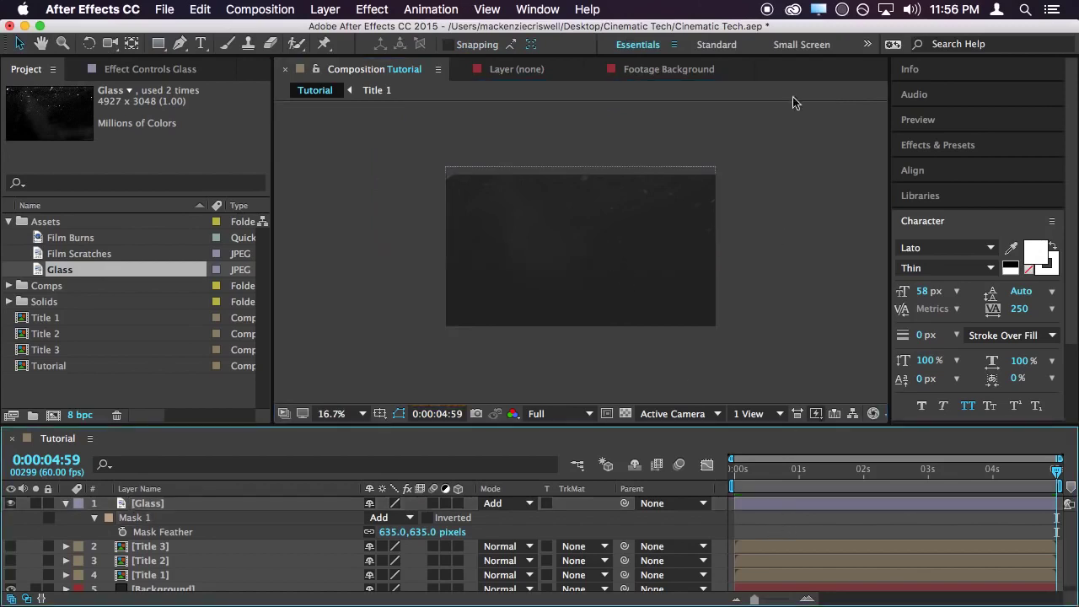
scroll(582, 298, "up", 2)
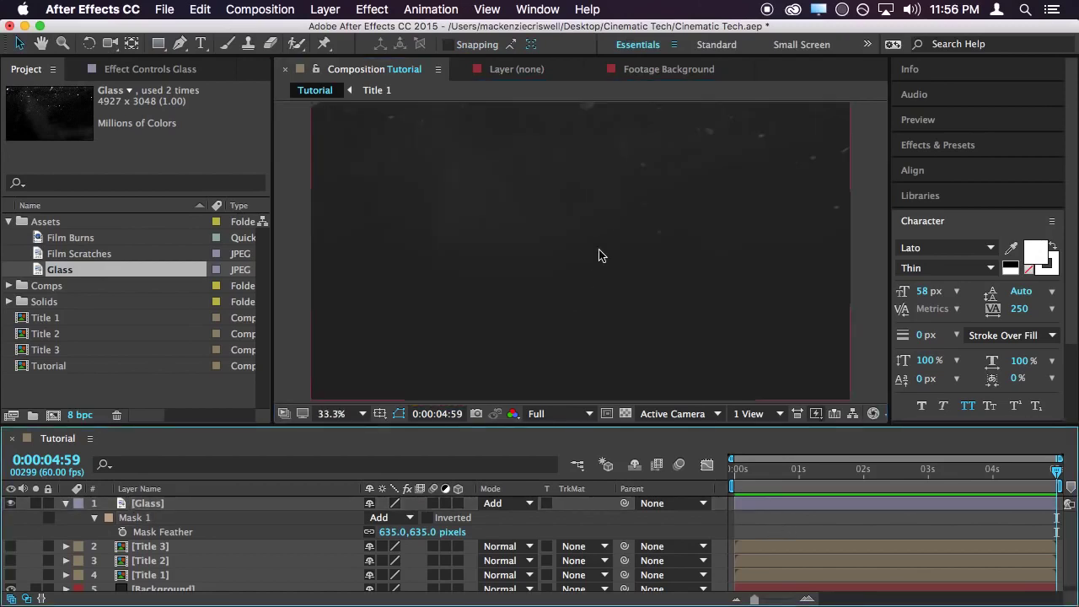
Add the Film Scratches image to the Tutorial composition as a layer above Glass
left_click(84, 254)
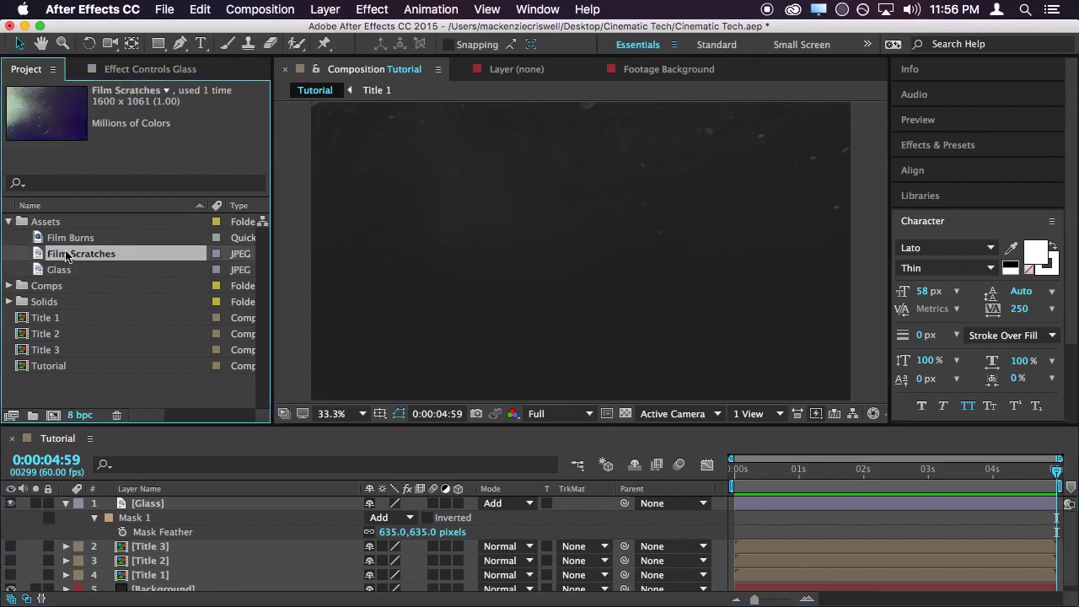
left_click_drag(65, 256, 512, 316)
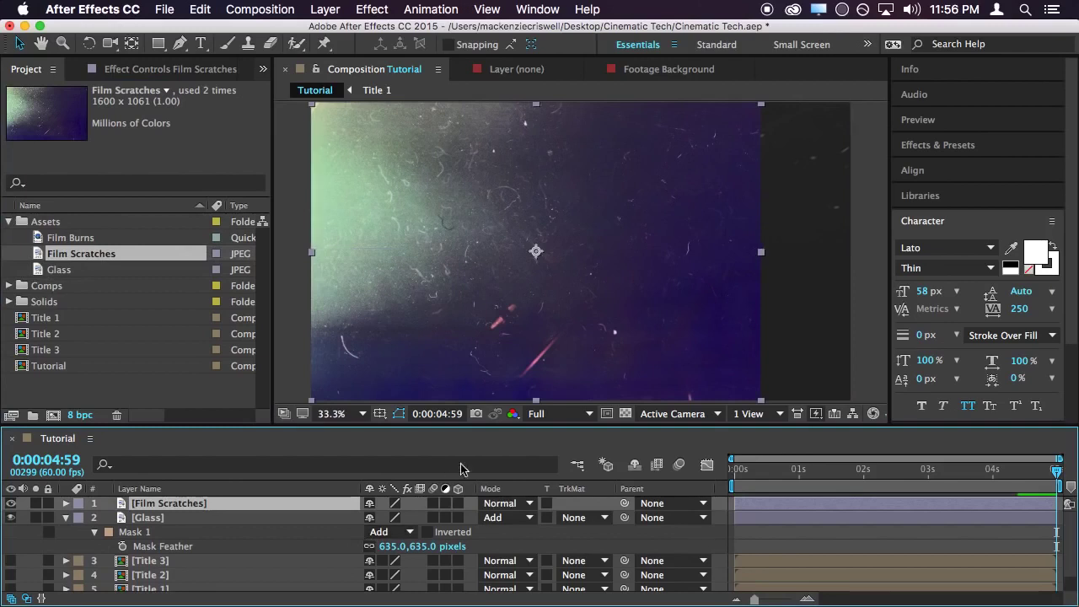
Scale the Film Scratches layer down to 44% and place it in the frame's upper-left corner
key("s")
left_click_drag(392, 517, 368, 517)
left_click_drag(504, 252, 445, 217)
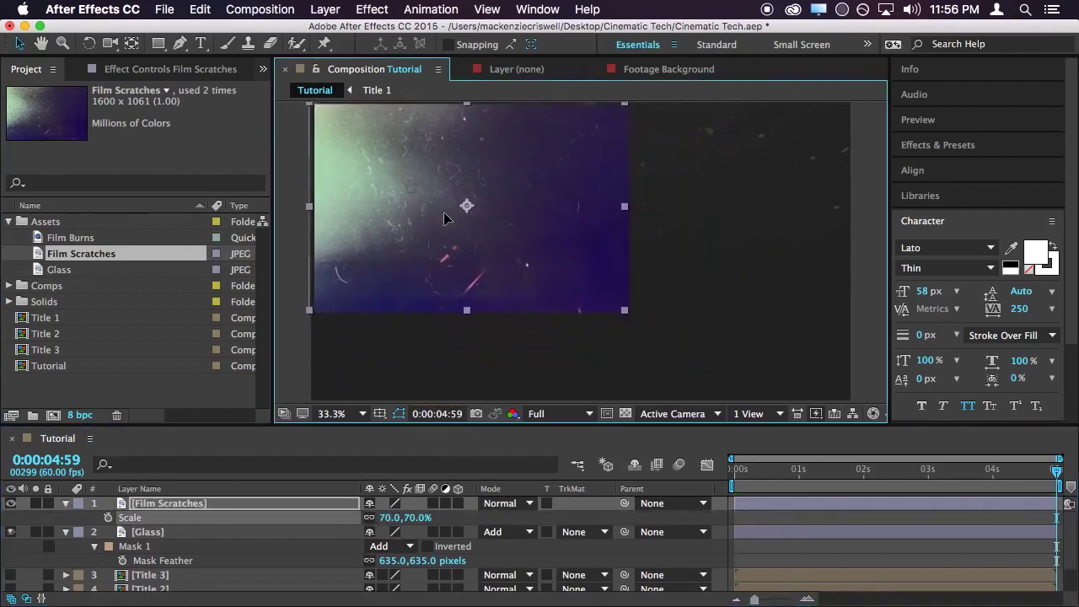
key("comma")
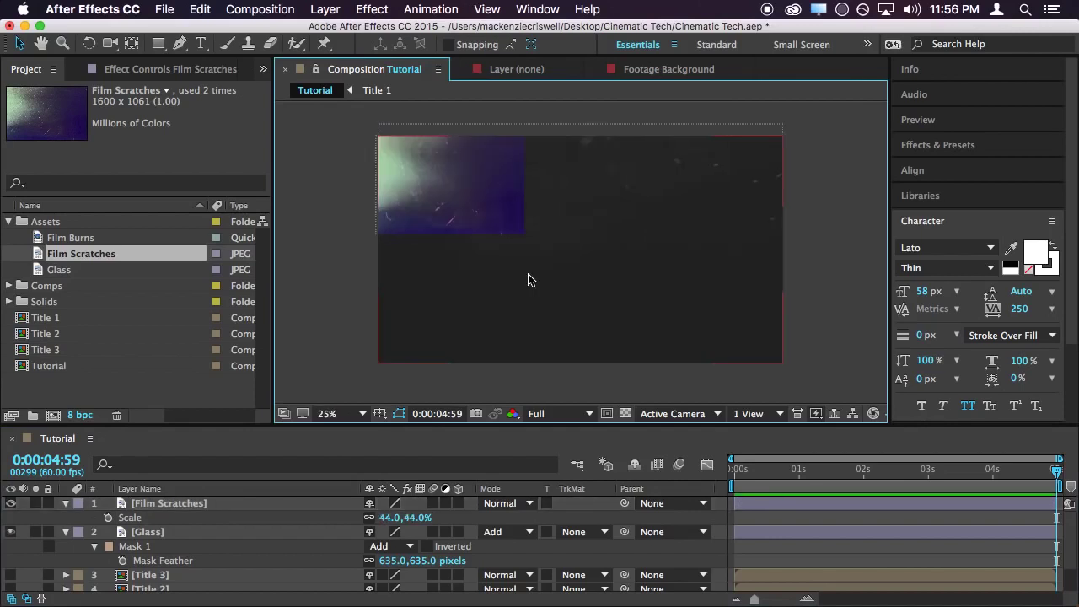
left_click(473, 222)
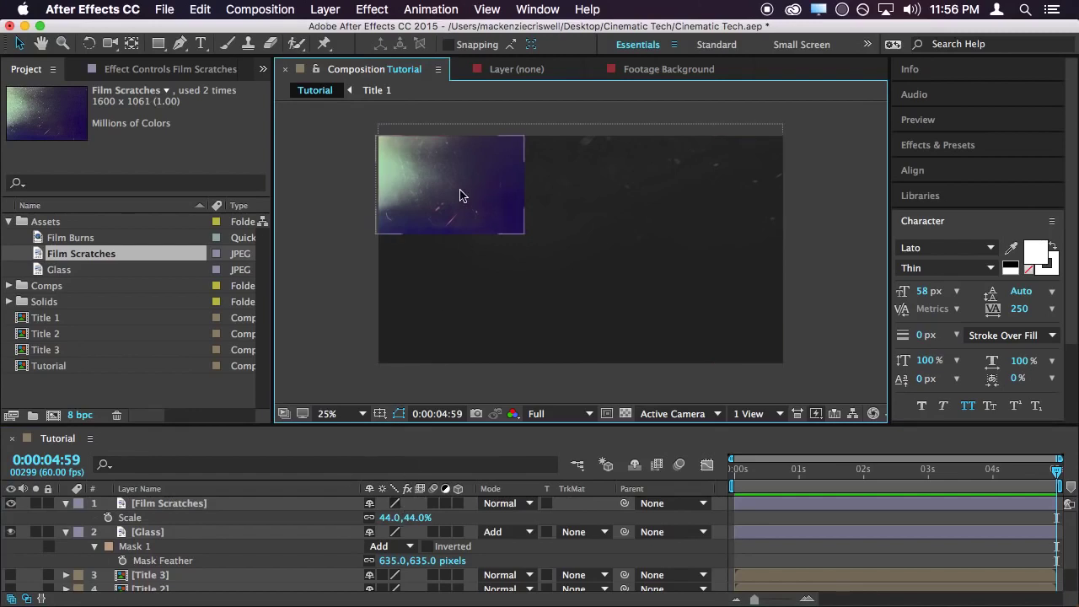
left_click_drag(537, 233, 579, 271)
Using the Intro 4K composition for comparison, set the Film Scratches layer's scale to 51% and realign it with the frame's upper-left corner
left_click(9, 286)
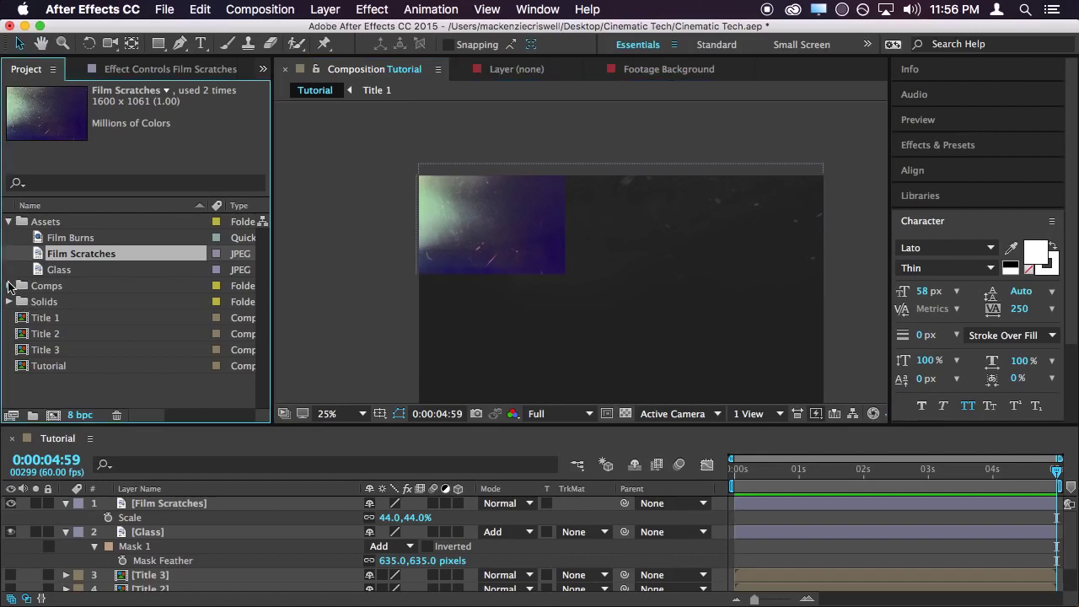
left_click_drag(66, 317, 181, 503)
left_click(181, 503)
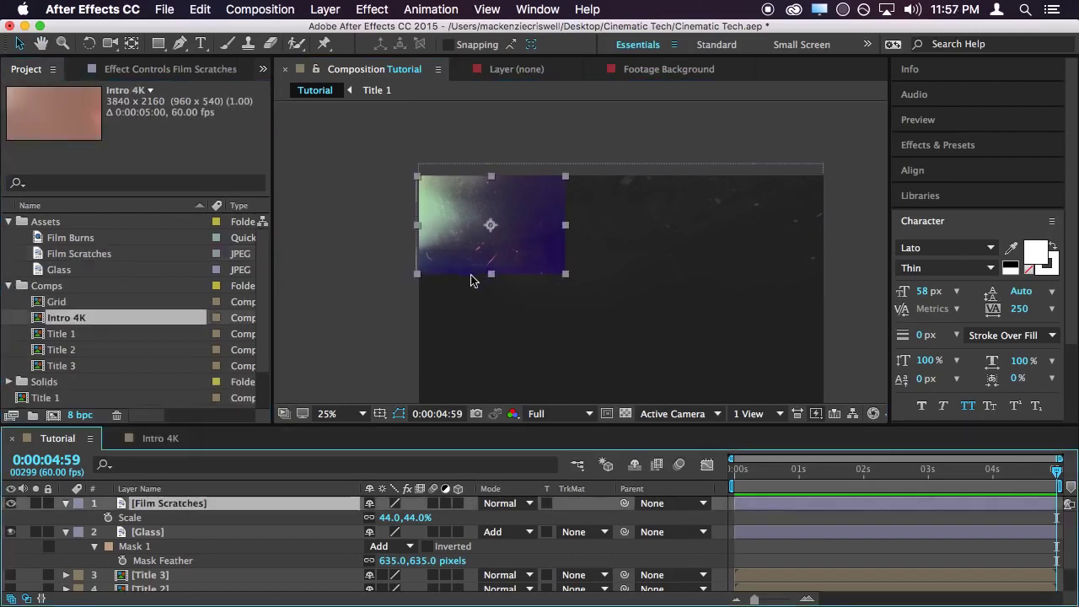
left_click_drag(396, 524, 402, 524)
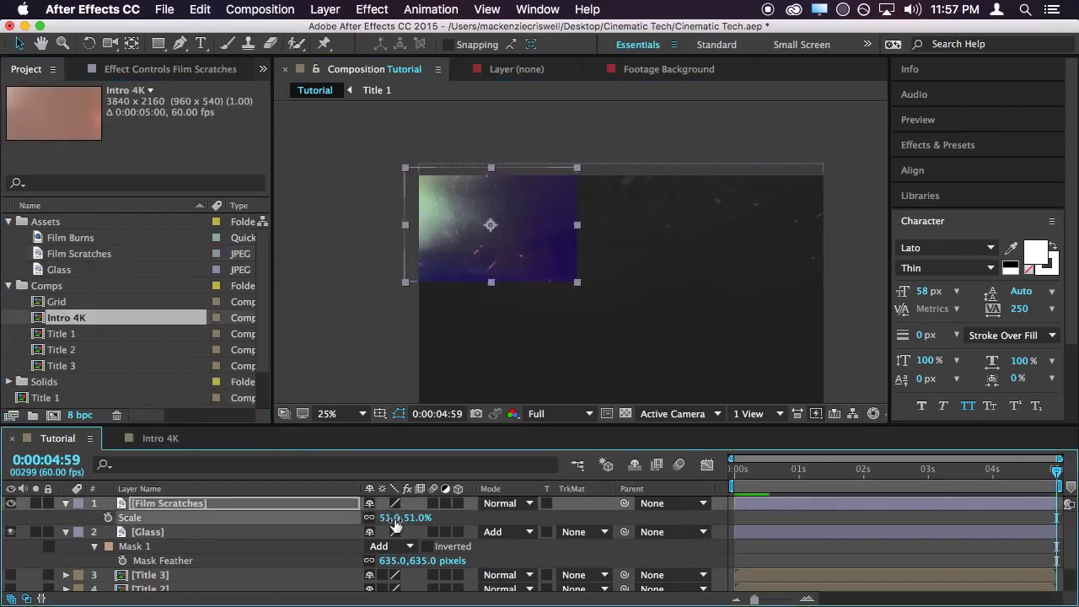
left_click_drag(467, 231, 481, 240)
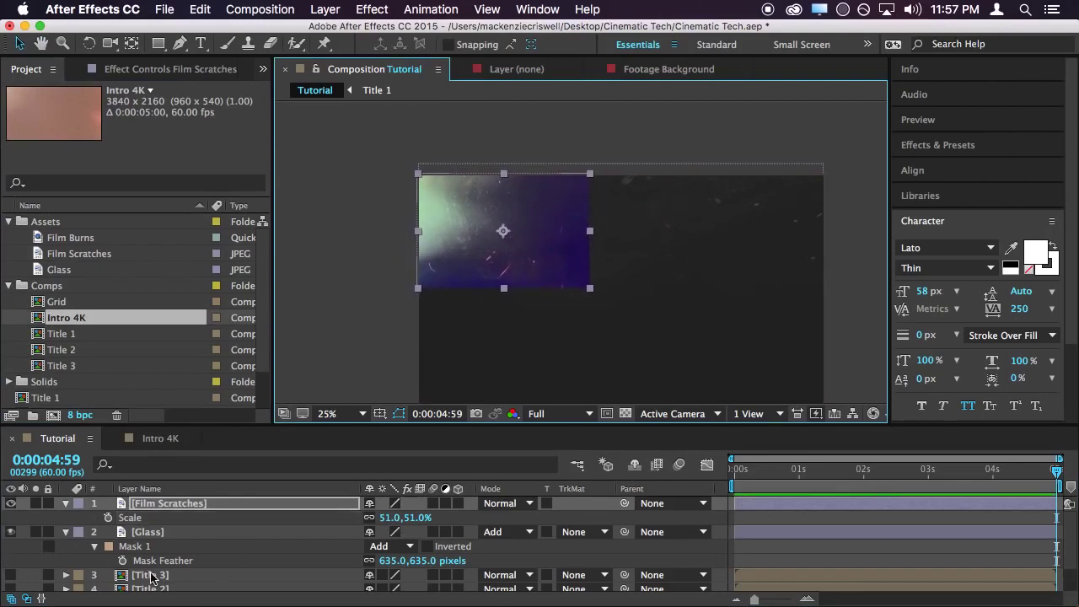
Set the Film Scratches layer's blending mode to Add and its opacity to 30%
left_click(509, 504)
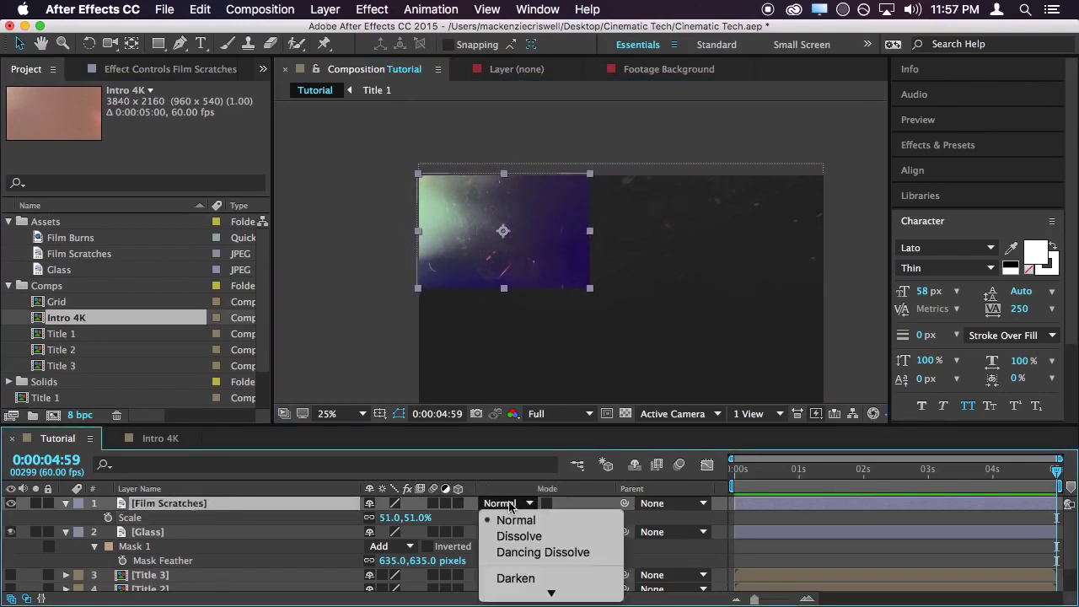
left_click(510, 477)
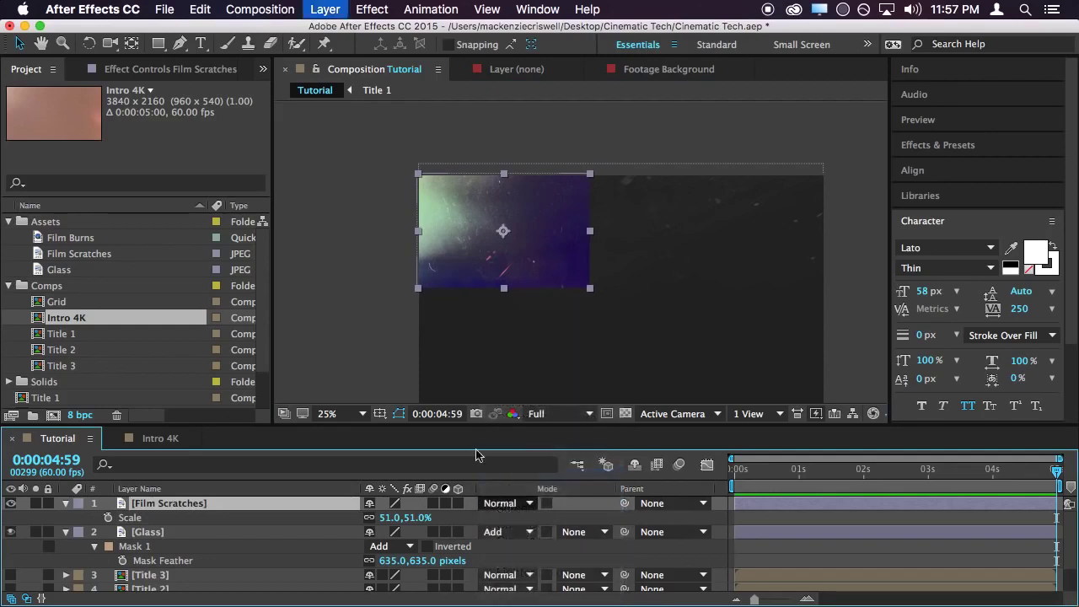
left_click(310, 271)
left_click(198, 503)
key("t")
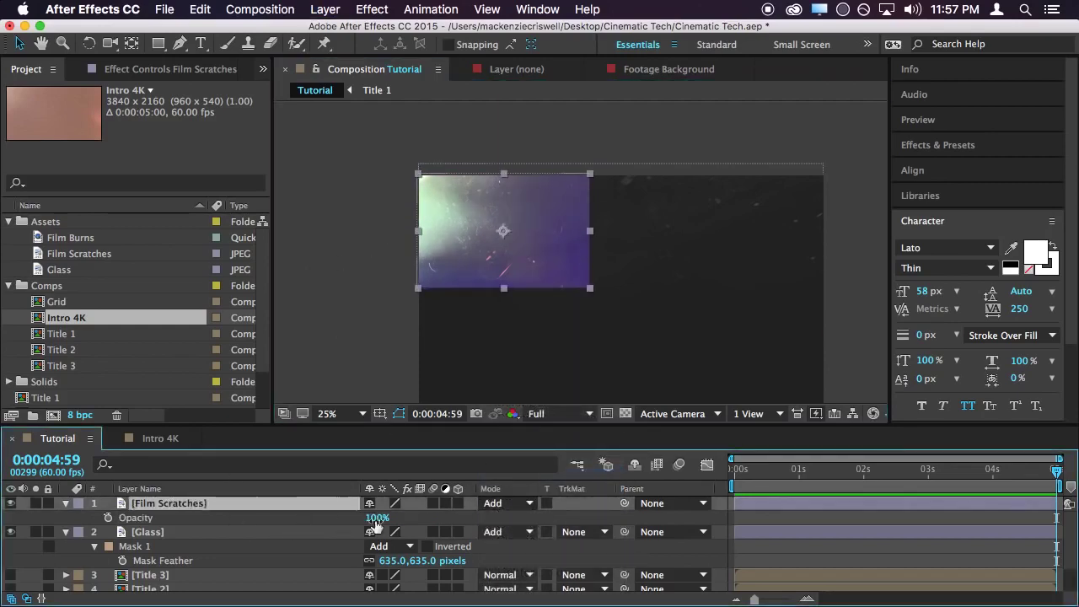
left_click(379, 518)
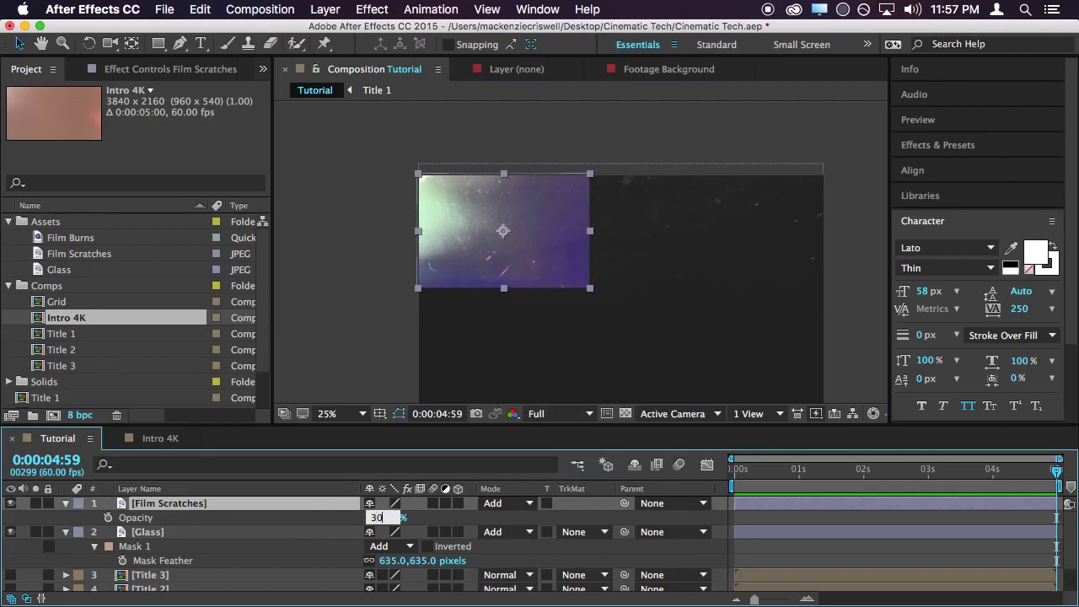
key("Return")
left_click(354, 228)
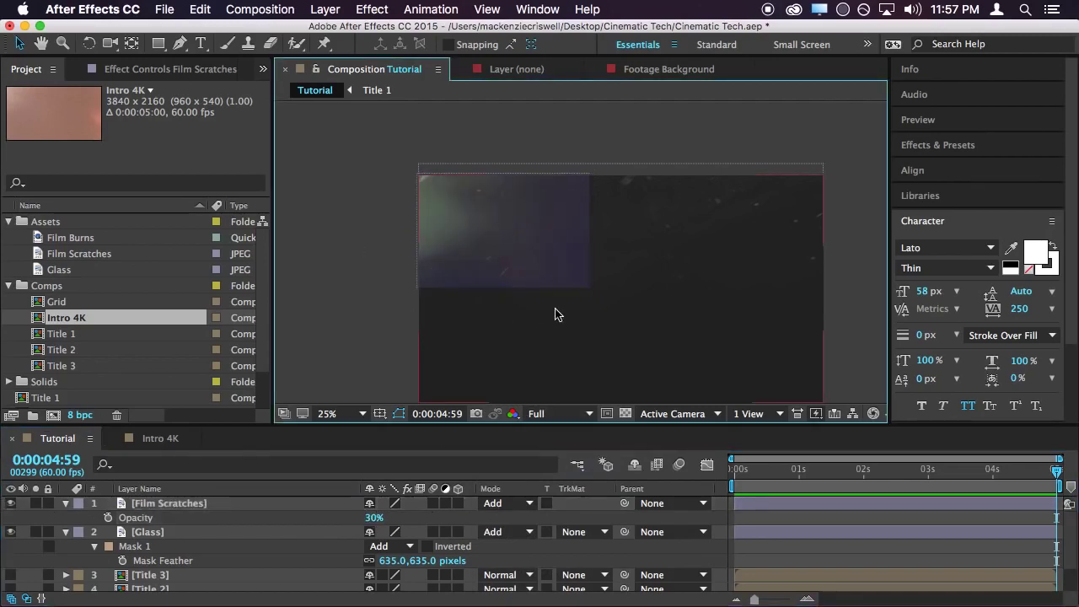
Draw a closed Pen mask around the upper-left part of Film Scratches, extending outside the frame, with a curved lower-right corner and slightly raised lower-left points
left_click(477, 265)
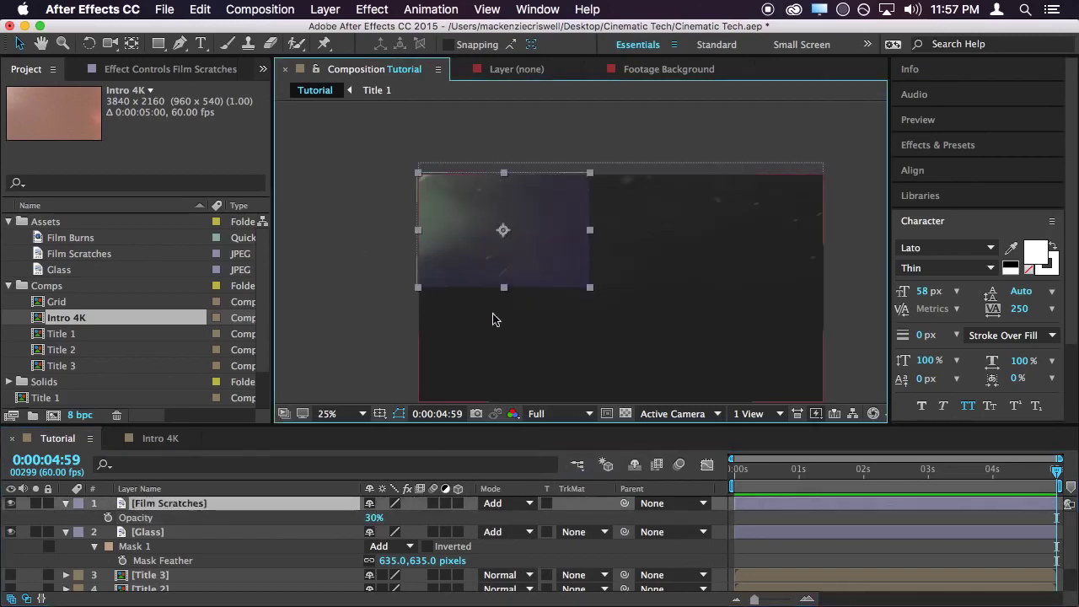
key("period")
left_click_drag(436, 250, 677, 301)
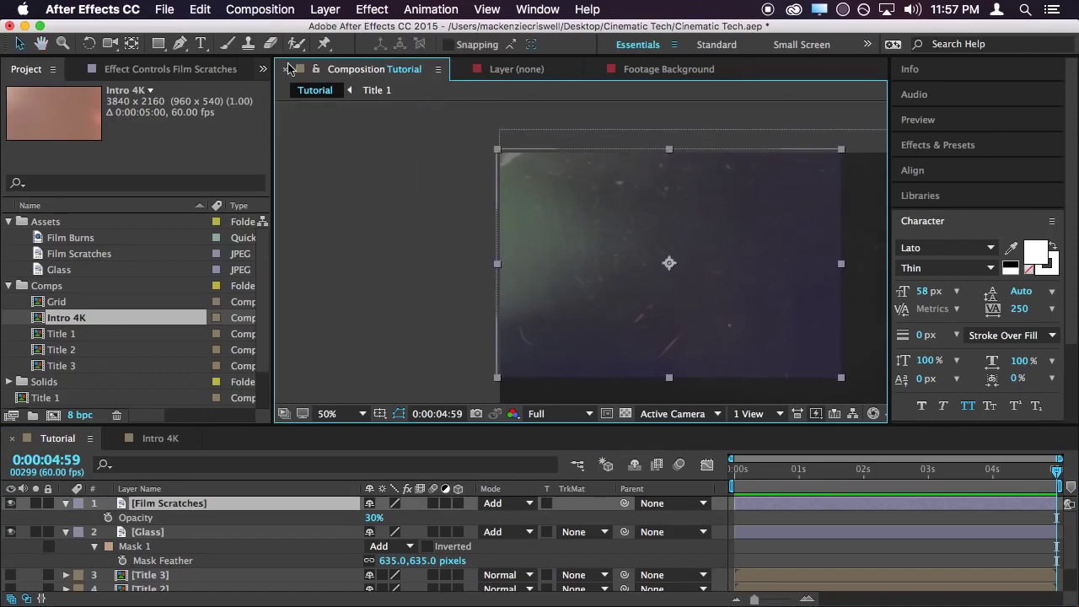
left_click(179, 43)
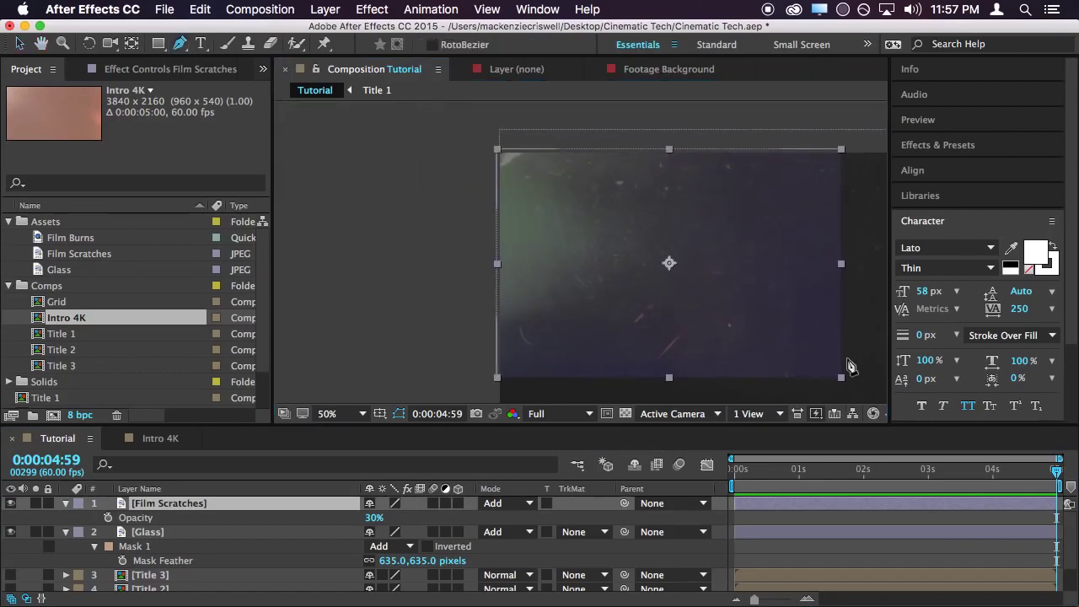
key("comma")
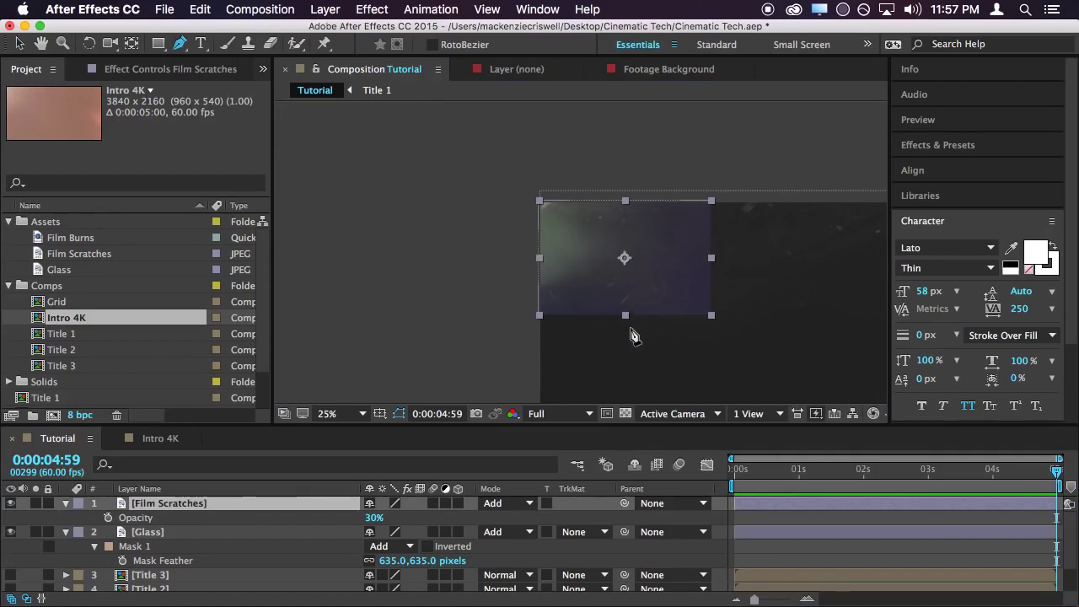
left_click(387, 128)
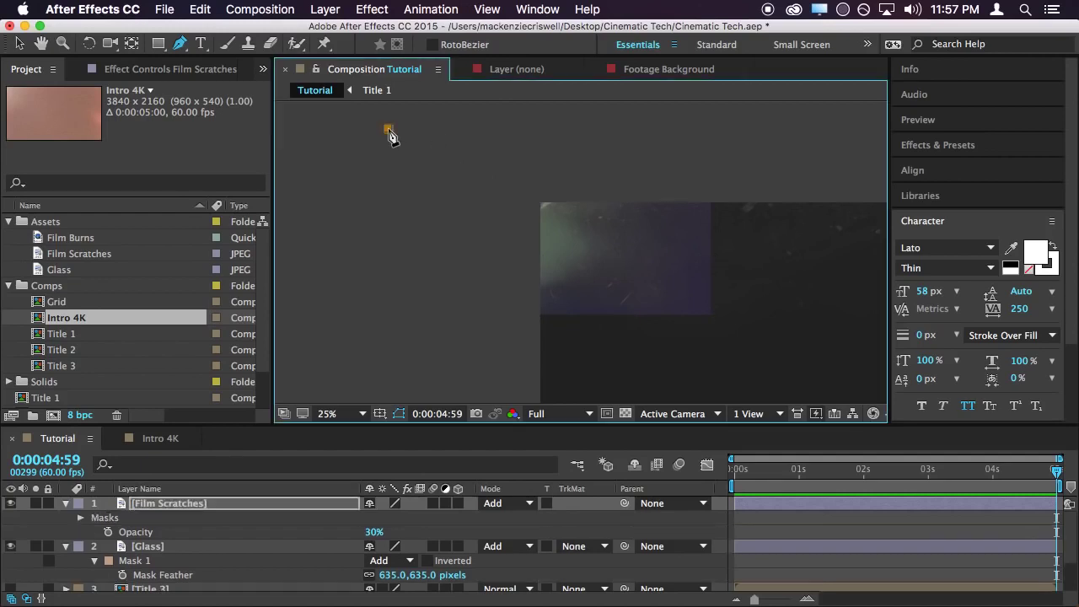
left_click(432, 301)
left_click(517, 310)
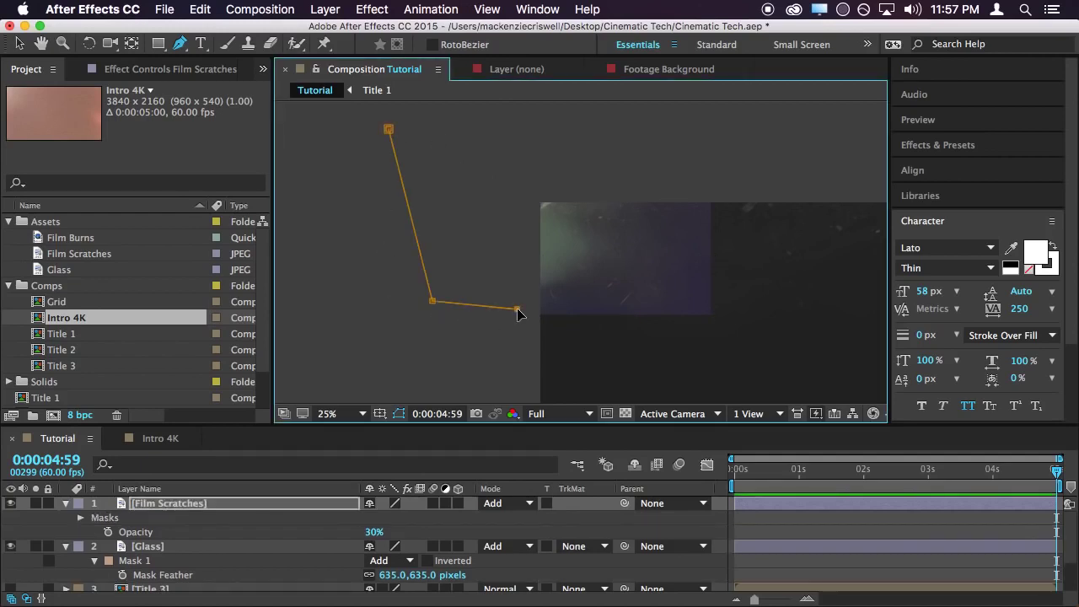
left_click_drag(603, 291, 625, 292)
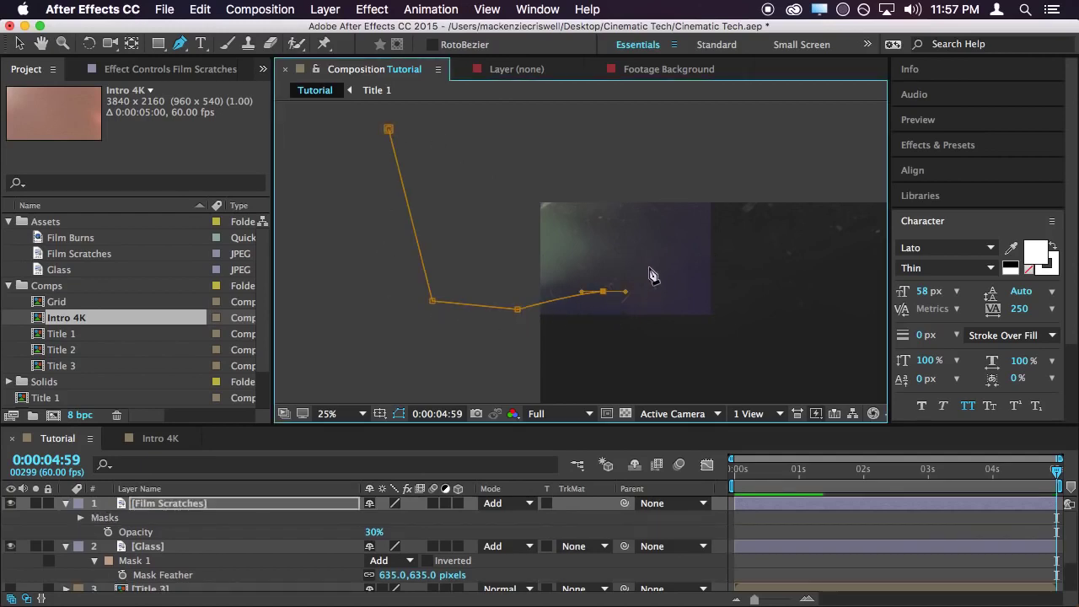
left_click(639, 234)
left_click(638, 148)
left_click(576, 139)
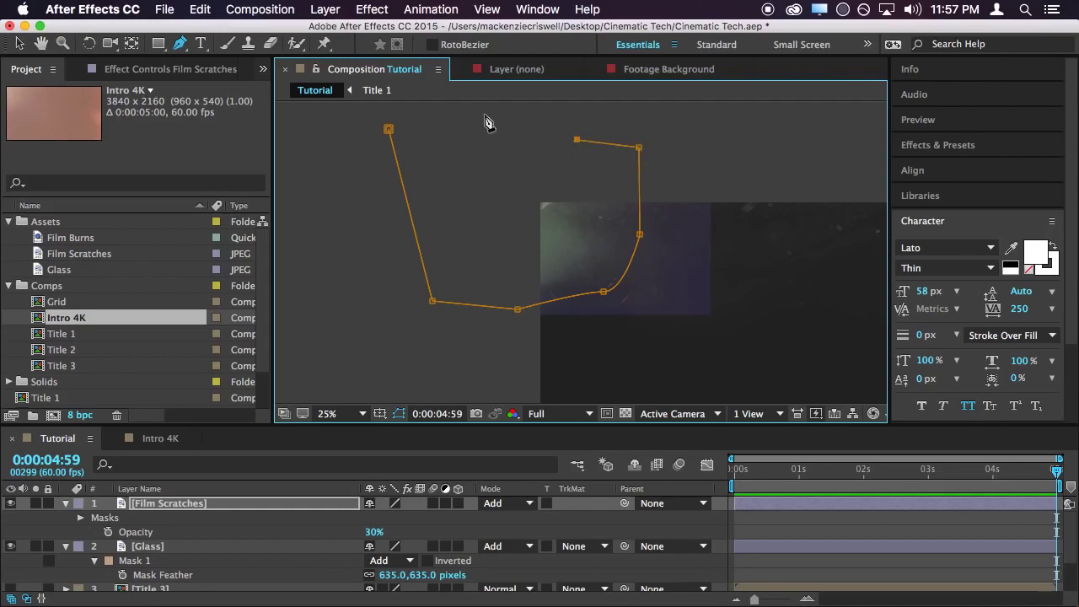
left_click(388, 128)
left_click_drag(518, 311, 505, 298)
left_click_drag(432, 301, 418, 269)
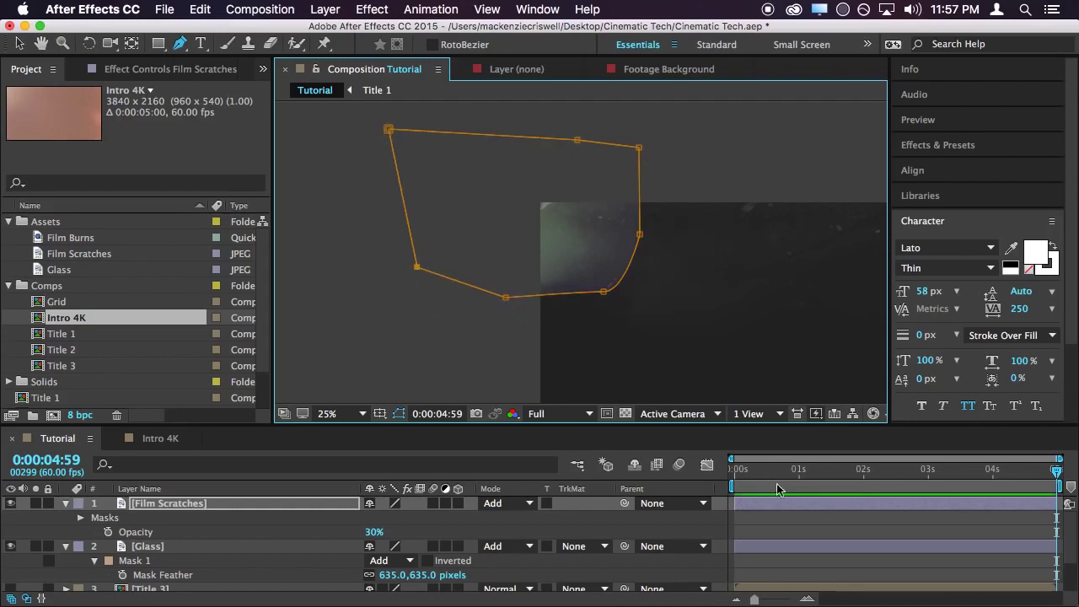
Feather the Film Scratches mask by 608 pixels and raise its lower edge slightly
left_click(770, 518)
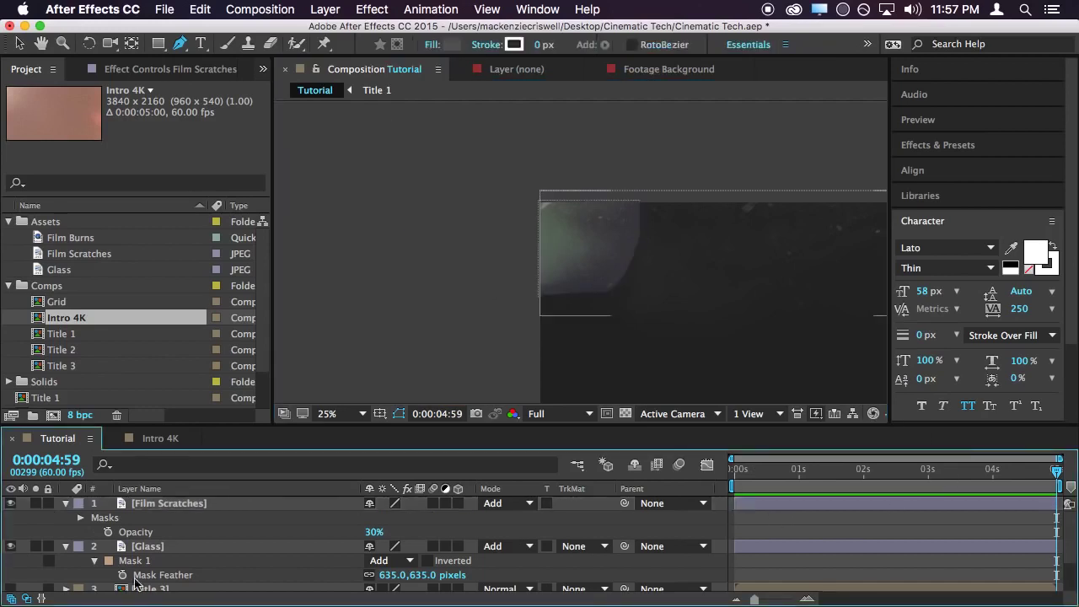
left_click(177, 503)
key("f")
left_click_drag(392, 533, 546, 527)
left_click(643, 514)
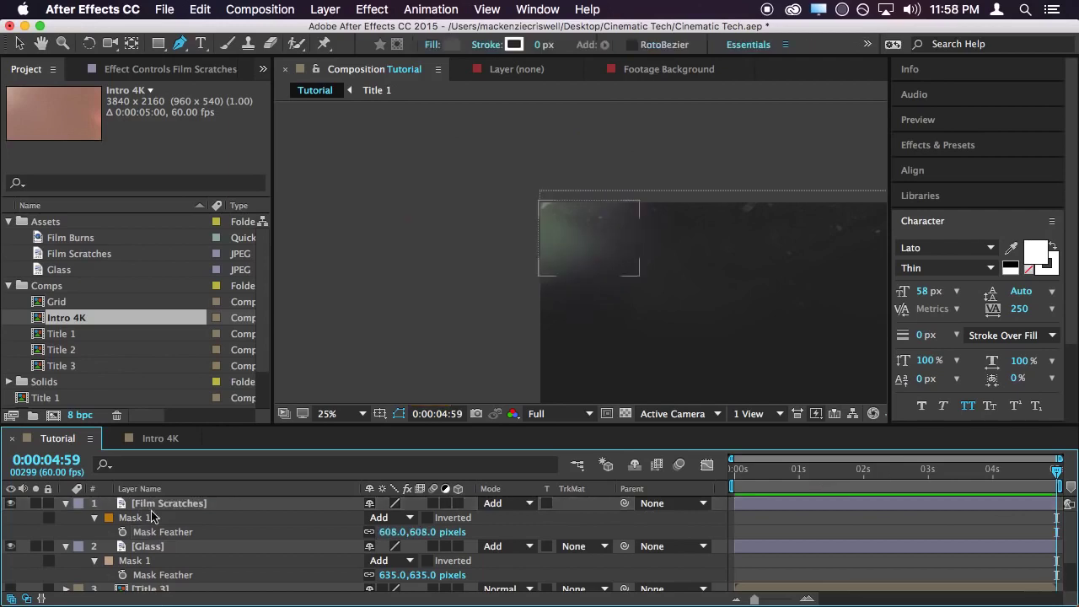
Scale the Film Scratches layer to 66% and move it back into line with the frame's upper-left corner
left_click(168, 503)
key("t")
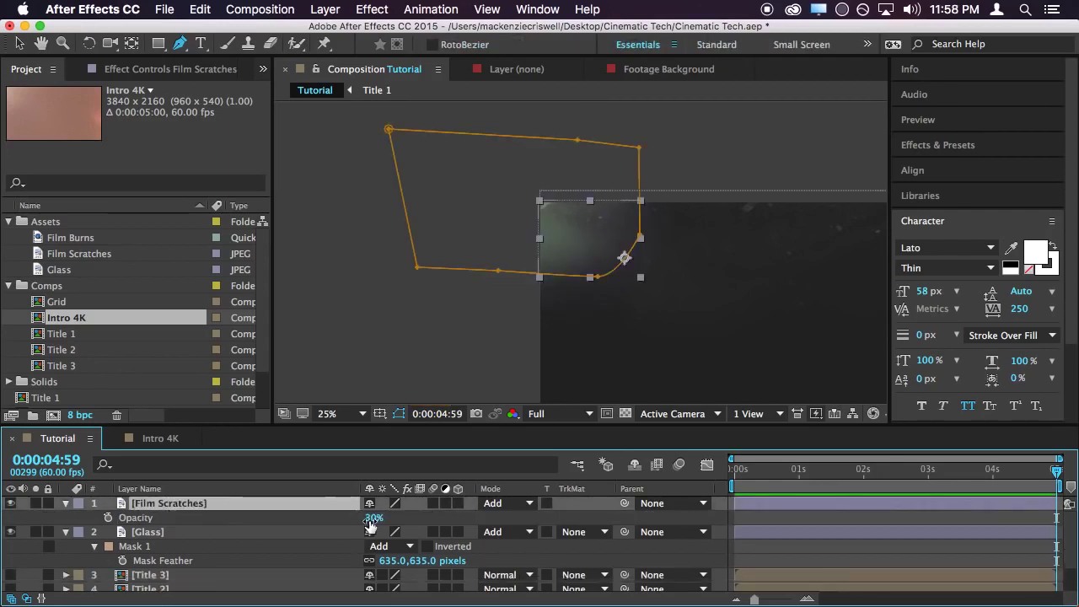
key("s")
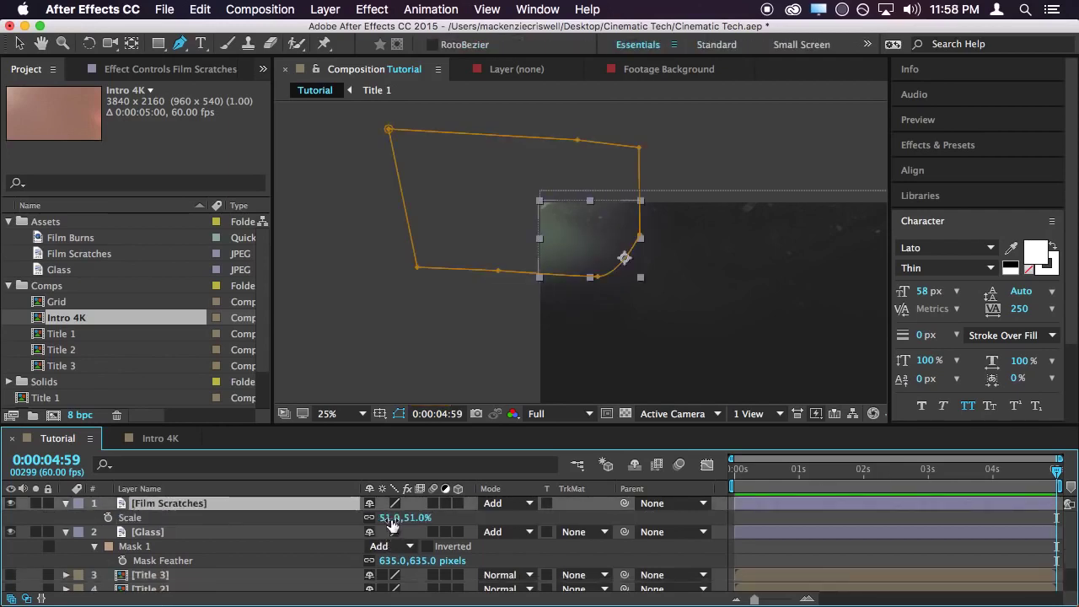
left_click_drag(392, 518, 413, 519)
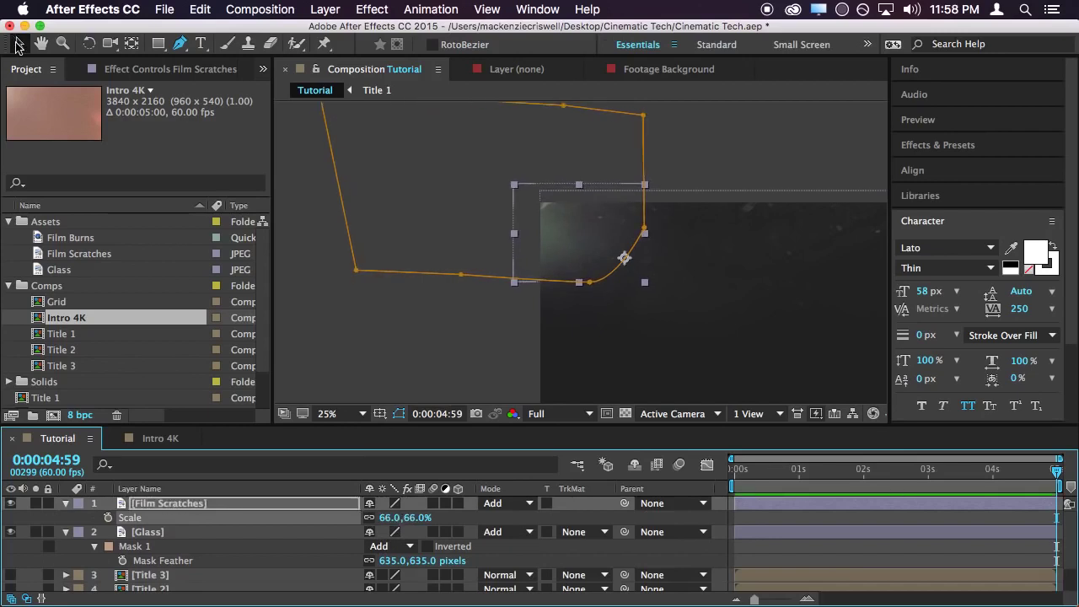
left_click(19, 43)
left_click_drag(571, 224, 591, 242)
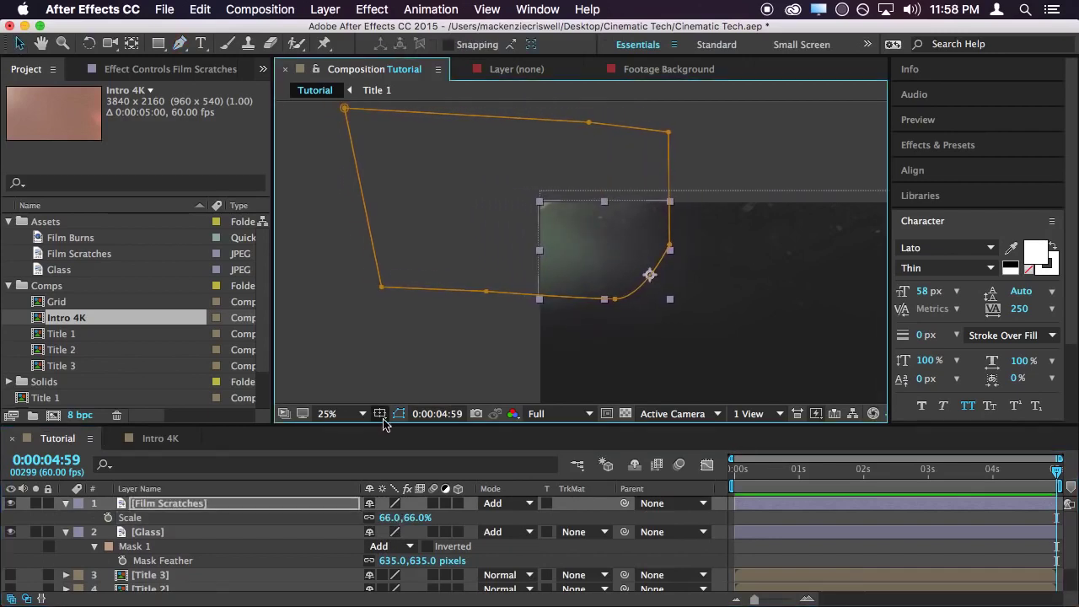
Reduce the Film Scratches layer's opacity to 25%
left_click(346, 413)
left_click(337, 339)
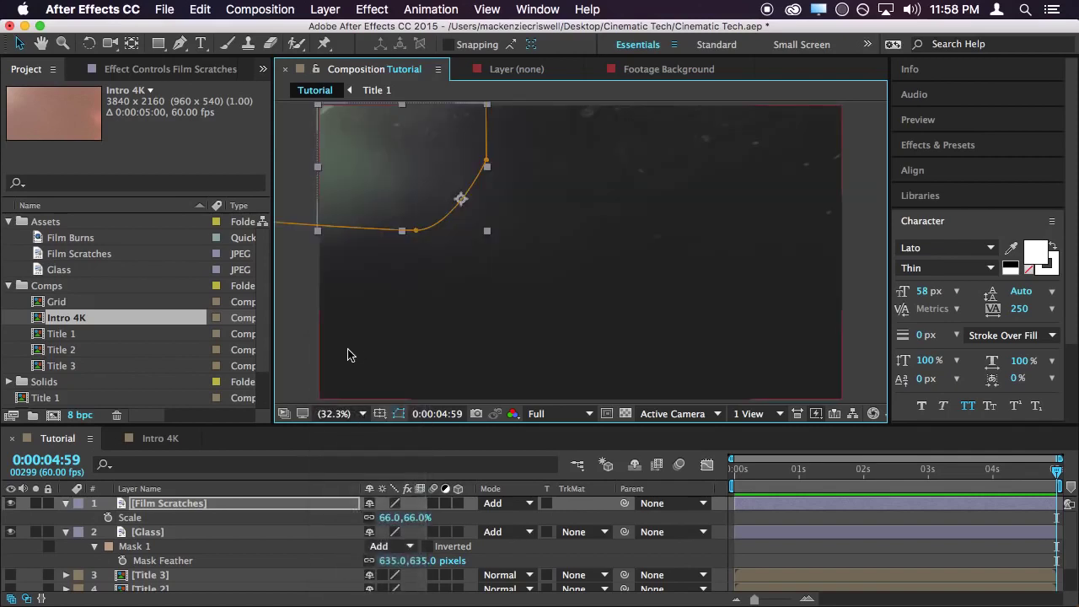
left_click(855, 281)
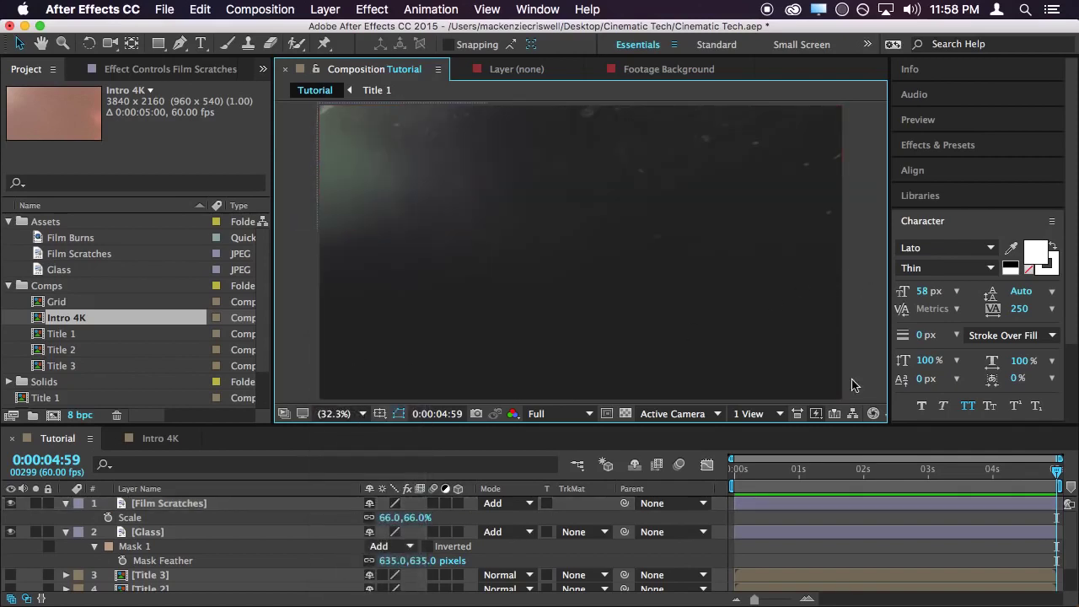
left_click(346, 505)
key("t")
left_click(375, 518)
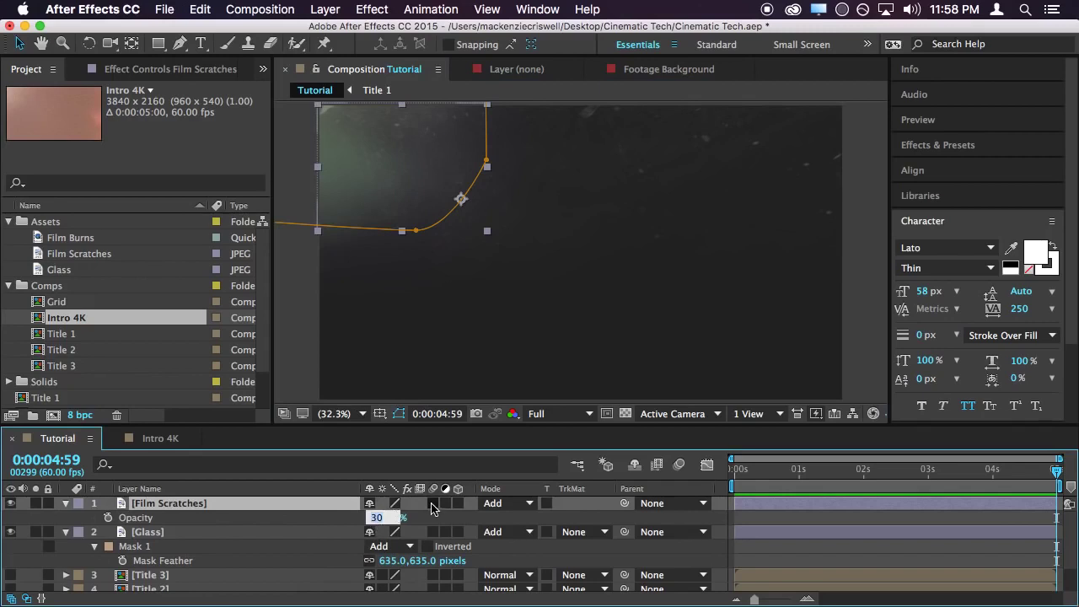
type("25")
key("Return")
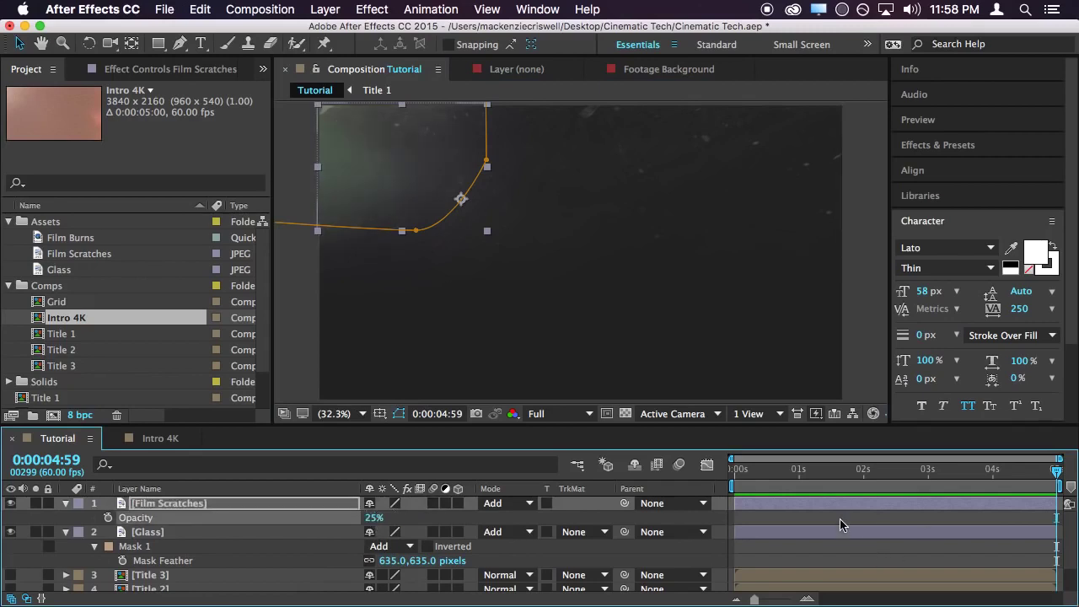
left_click(839, 521)
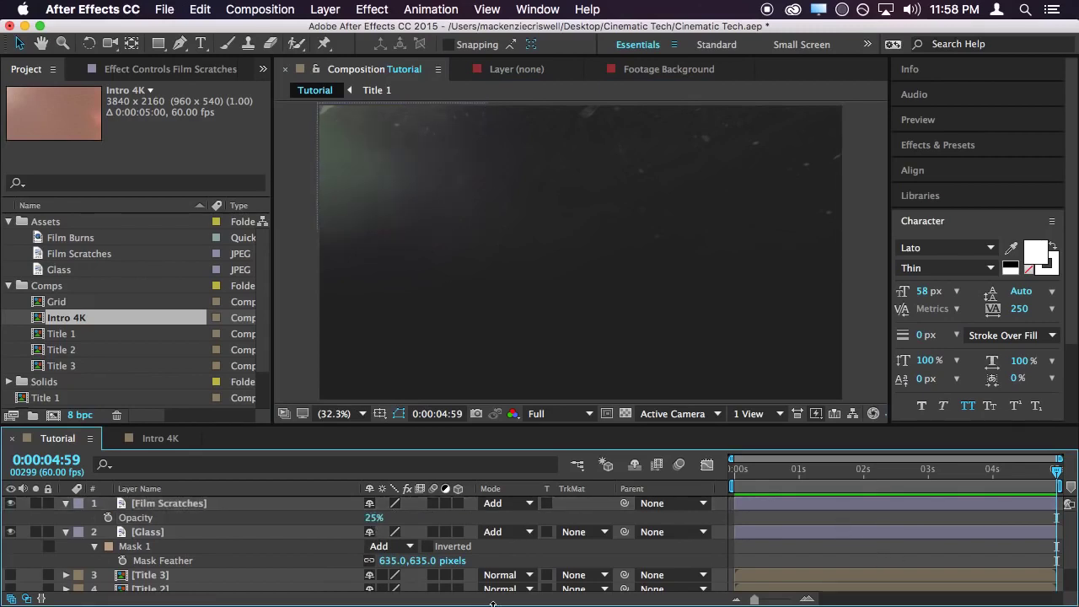
Return to the start of the timeline and give the Film Scratches layer's opacity the expression wiggle (30,1)
left_click_drag(1057, 470, 493, 501)
left_click(66, 531)
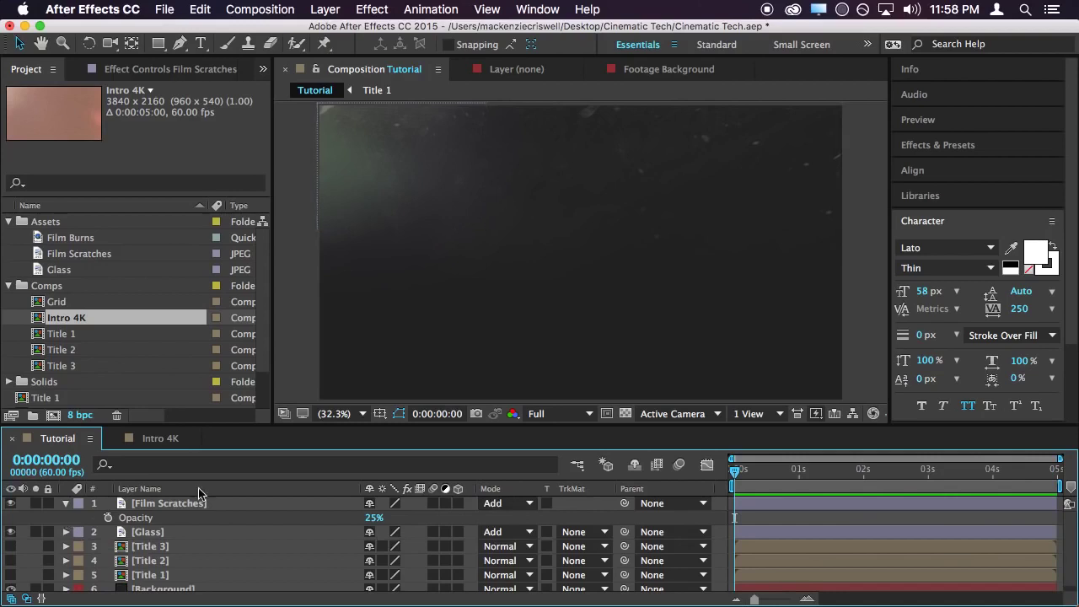
left_click(108, 518, "alt")
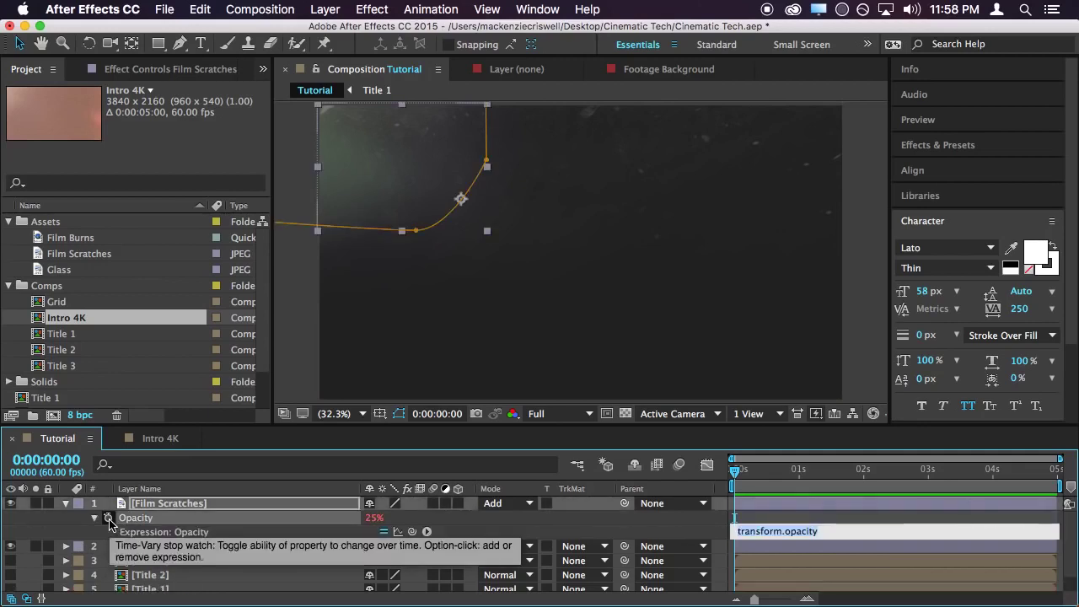
key("BackSpace")
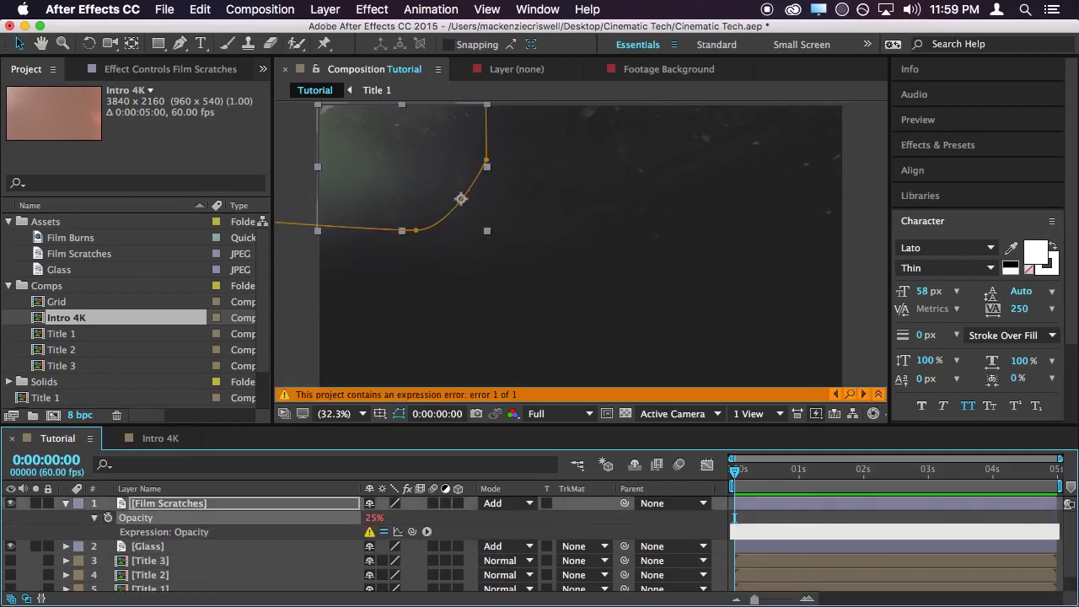
type("wiggle (")
type("(")
key("Return")
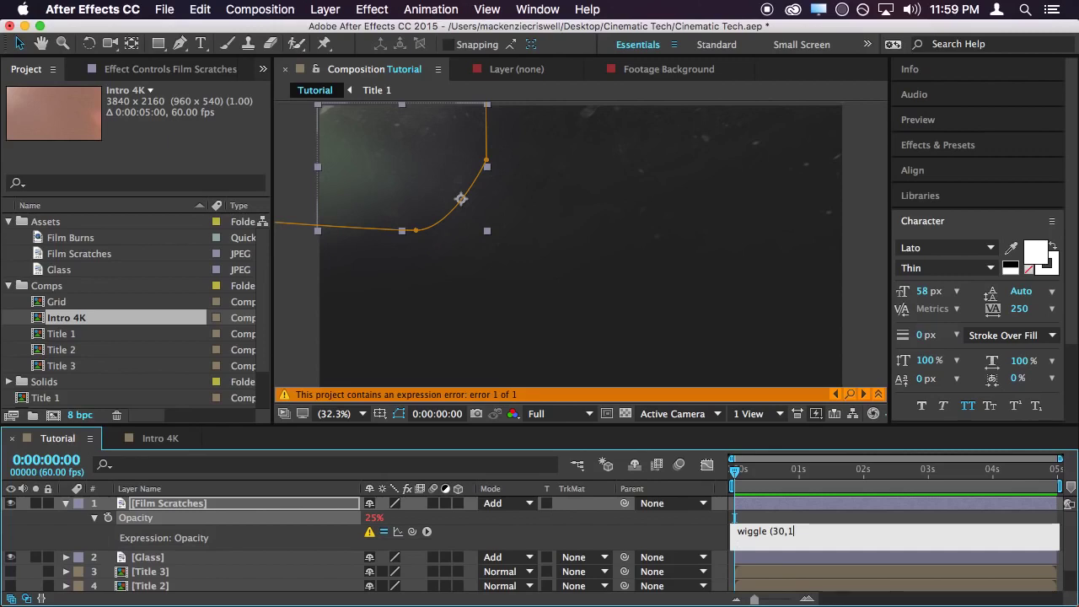
key("Return")
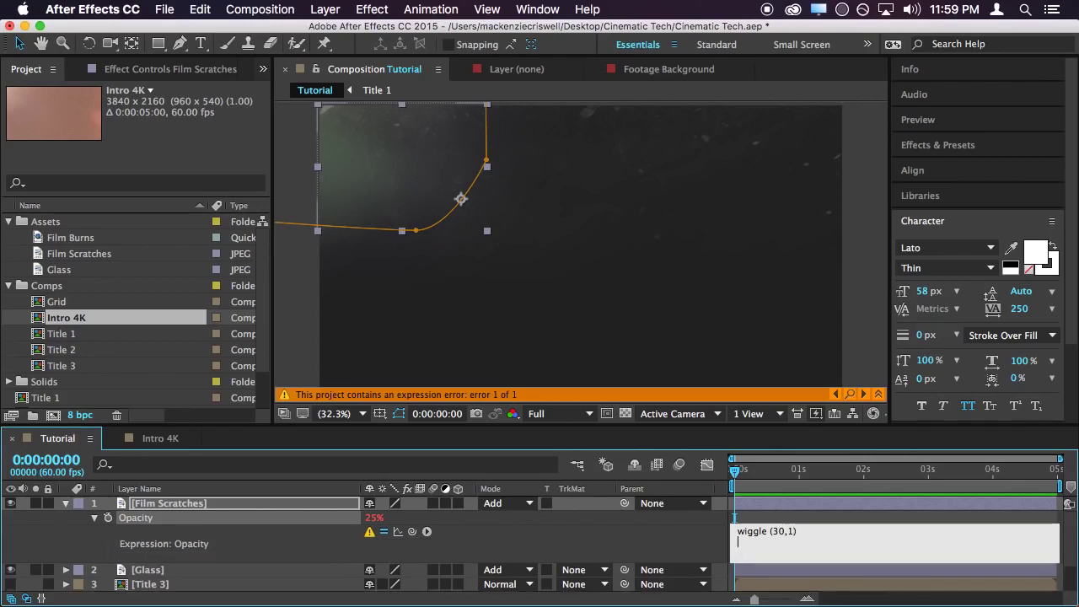
left_click(896, 519)
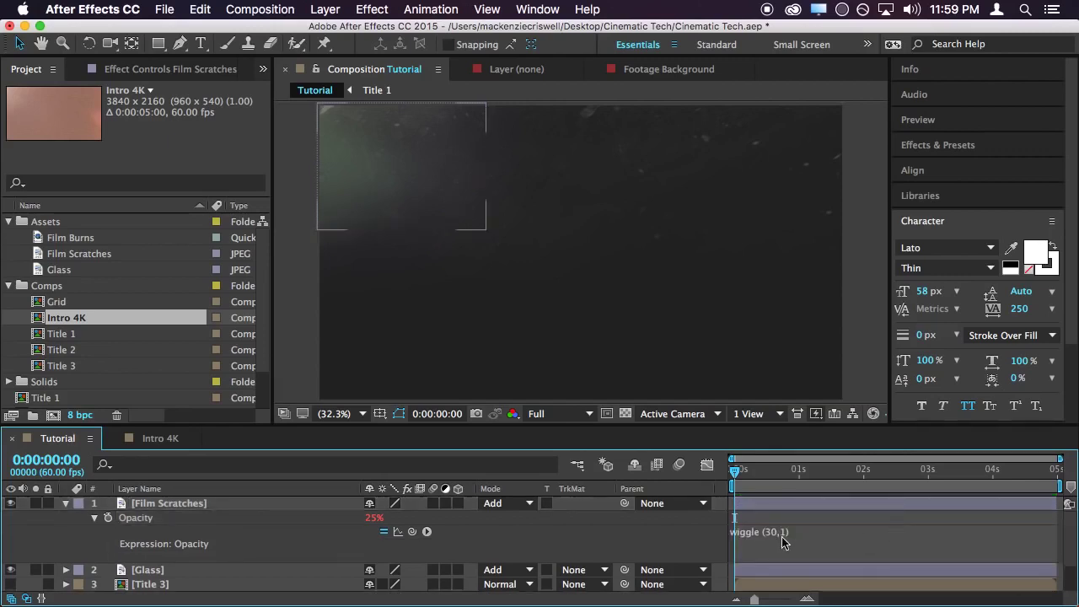
Play and scrub through the first seconds of the composition to check the Film Scratches opacity flicker
key("space")
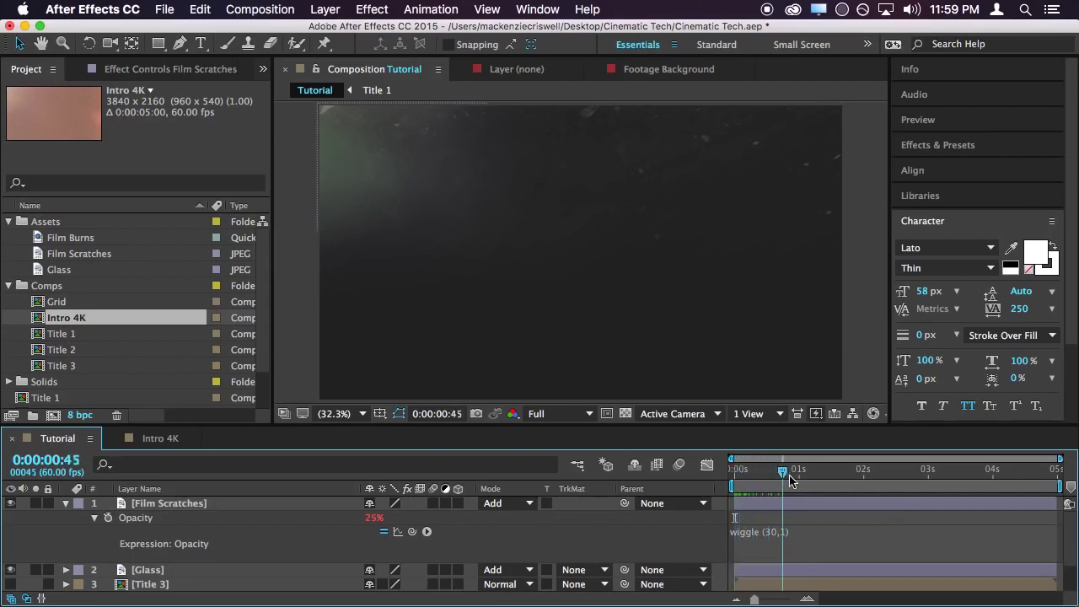
left_click_drag(798, 486, 962, 497)
left_click(840, 484)
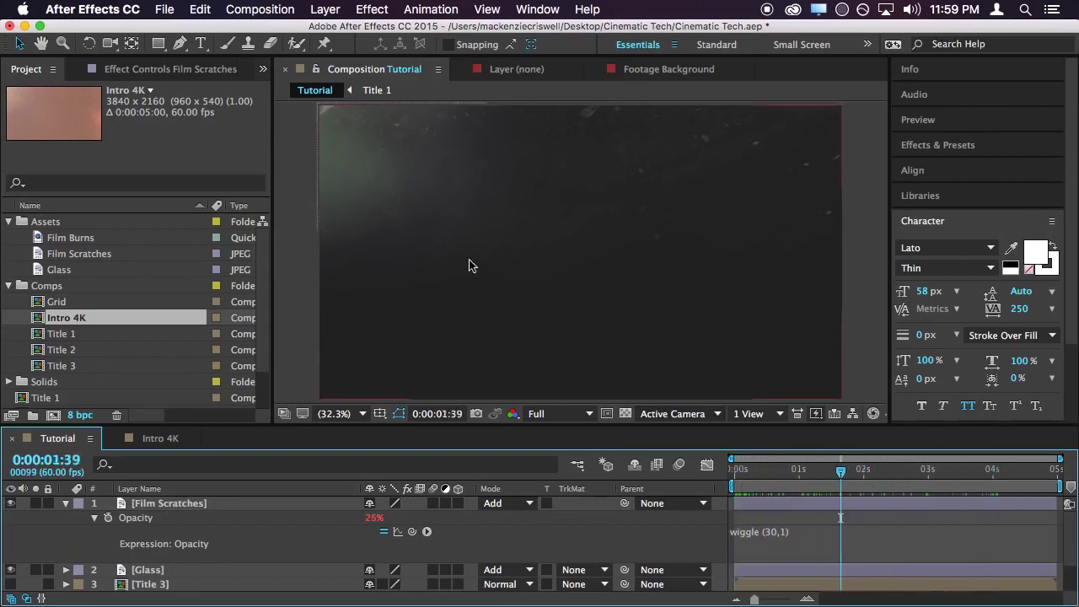
left_click_drag(879, 474, 814, 489)
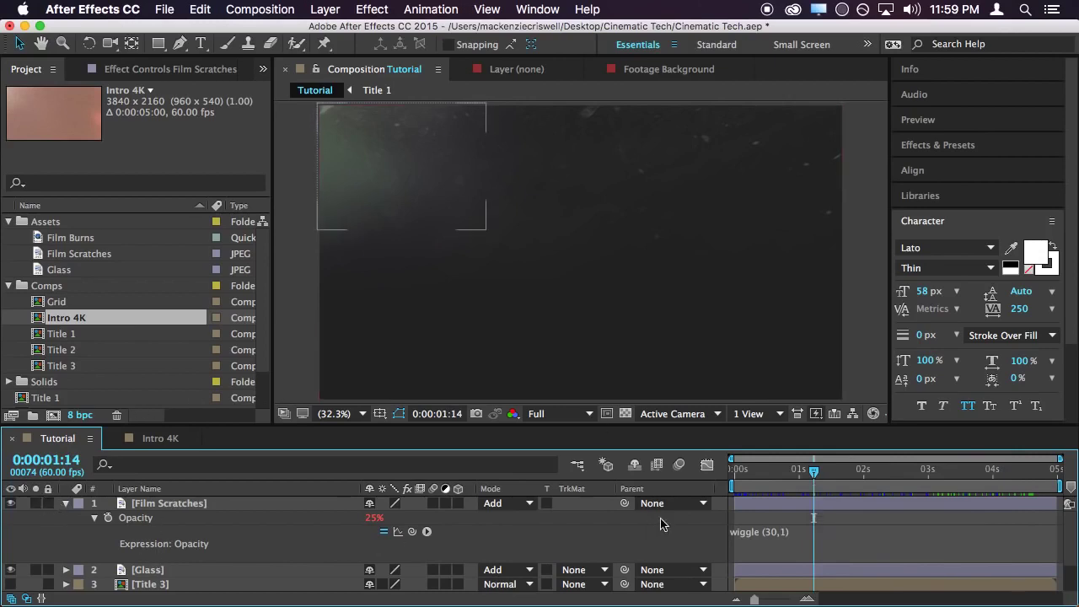
left_click_drag(821, 487, 828, 482)
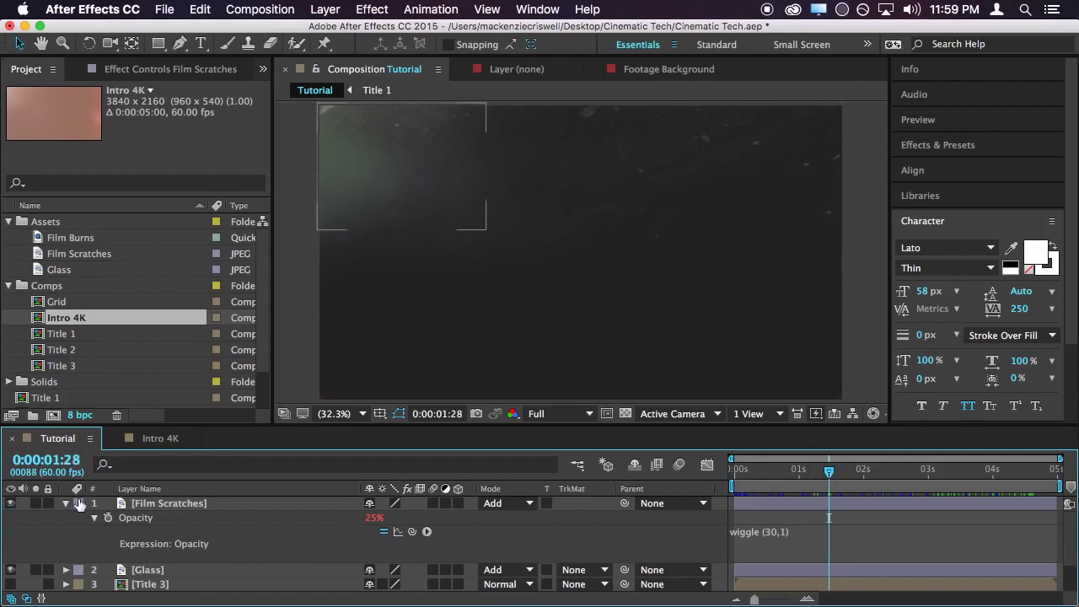
Collapse Film Scratches and move it together with Glass below the three title layers, directly above Background
left_click(65, 503)
left_click(147, 503)
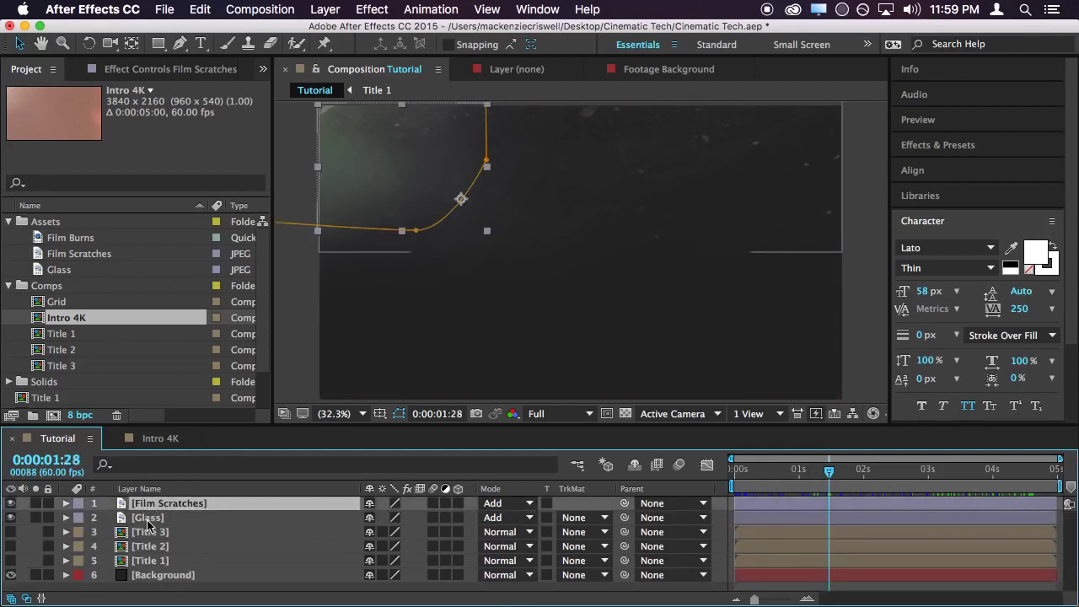
left_click(147, 517, "shift")
left_click_drag(182, 508, 171, 583)
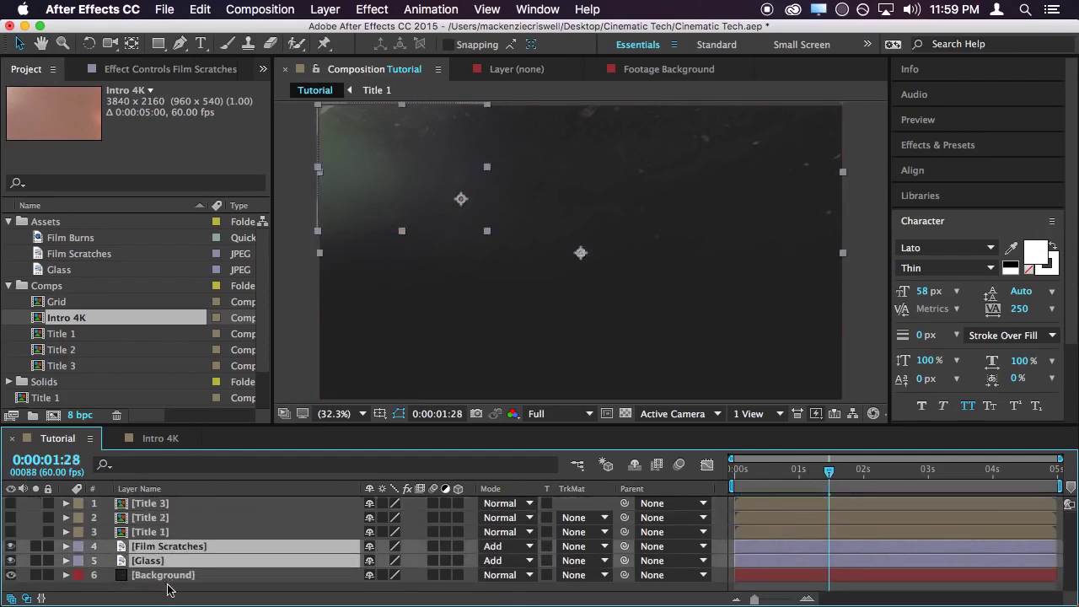
mouse_move(3, 536)
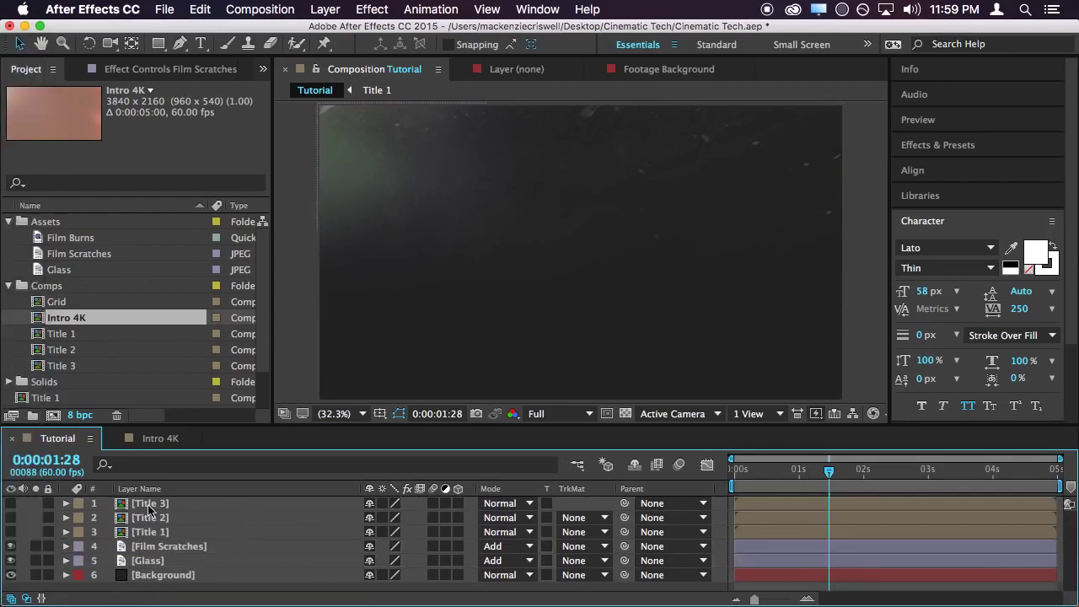
Add the Film Burns footage from Assets as the top layer of the Tutorial composition and scrub through it
left_click(16, 286)
left_click(89, 240)
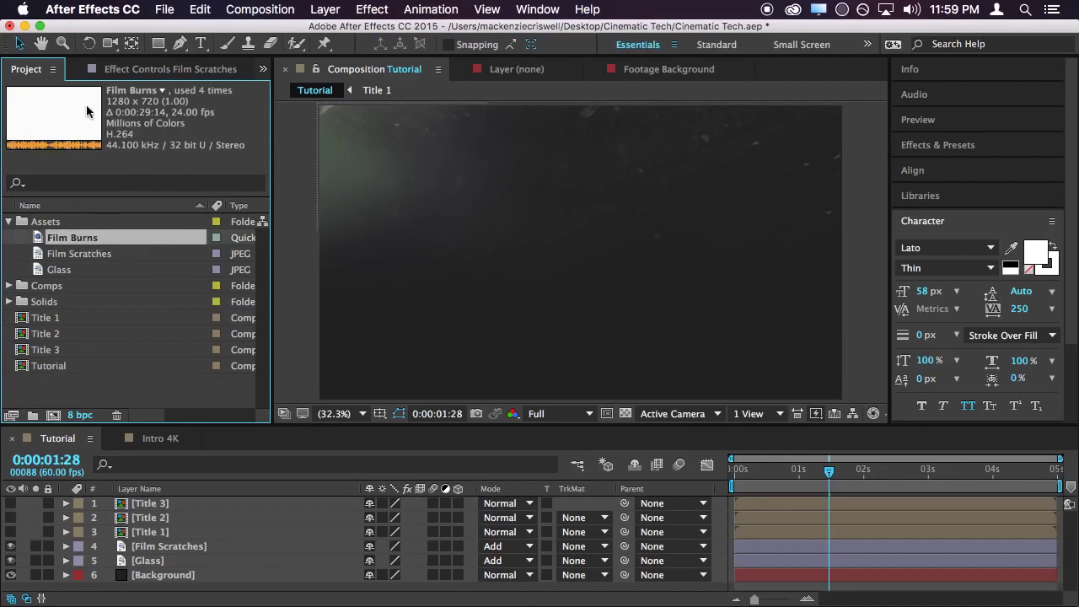
left_click_drag(99, 244, 152, 501)
mouse_move(829, 474)
left_mouse_down()
mouse_move(695, 483)
mouse_move(735, 473)
mouse_move(882, 480)
mouse_move(830, 478)
mouse_move(864, 479)
left_mouse_up()
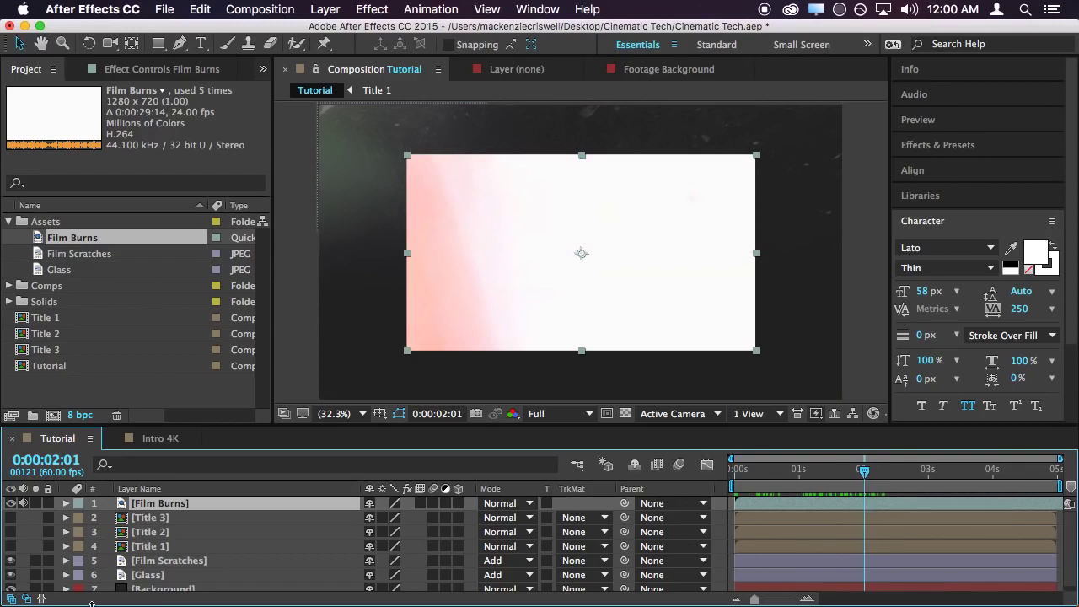
left_click_drag(867, 474, 1030, 486)
Open the Film Burns source footage and examine the burns along its whole length, then return to the Tutorial composition
left_click(97, 239)
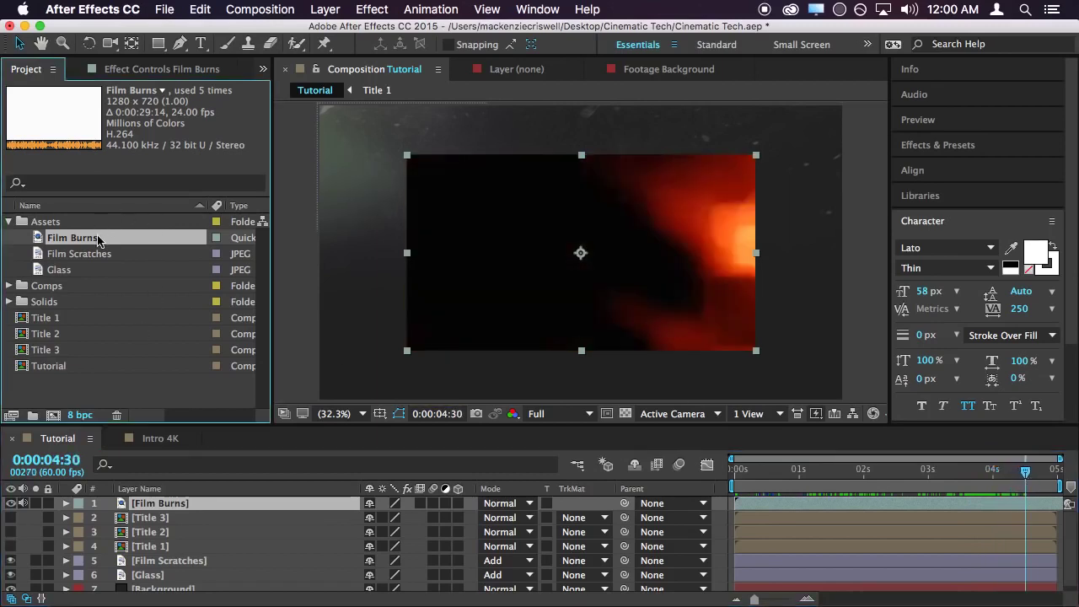
double_click(97, 239)
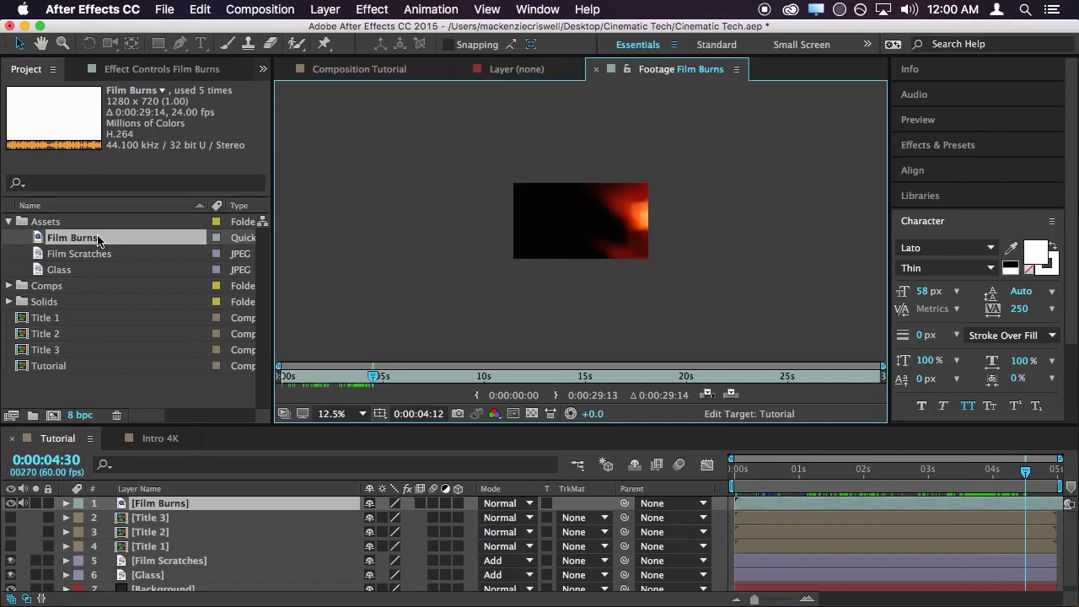
scroll(549, 272, "up", 2)
scroll(548, 272, "down", 1)
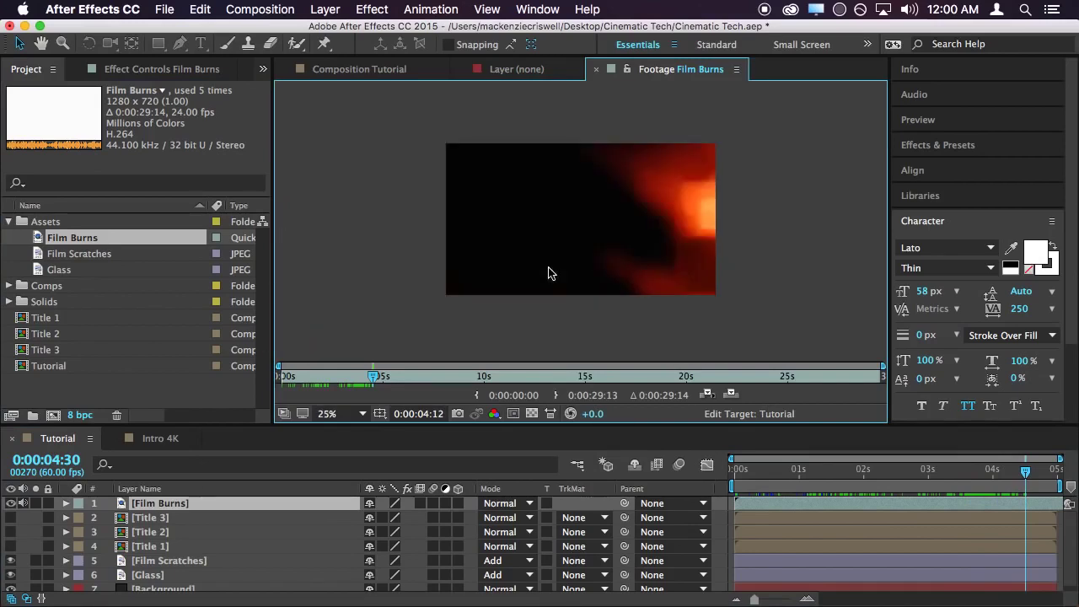
left_click_drag(372, 375, 281, 376)
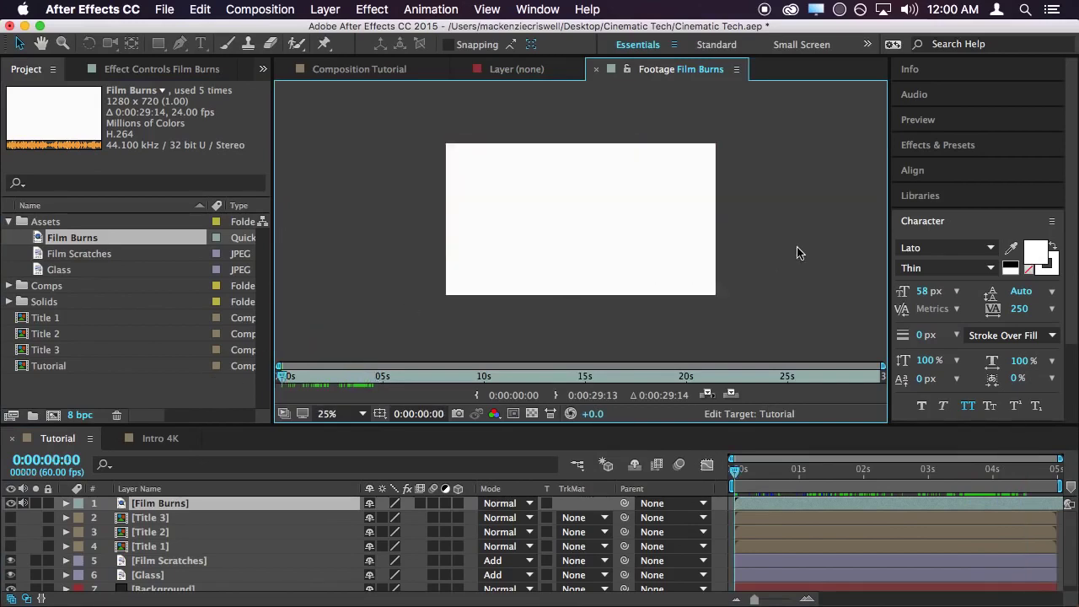
key("space")
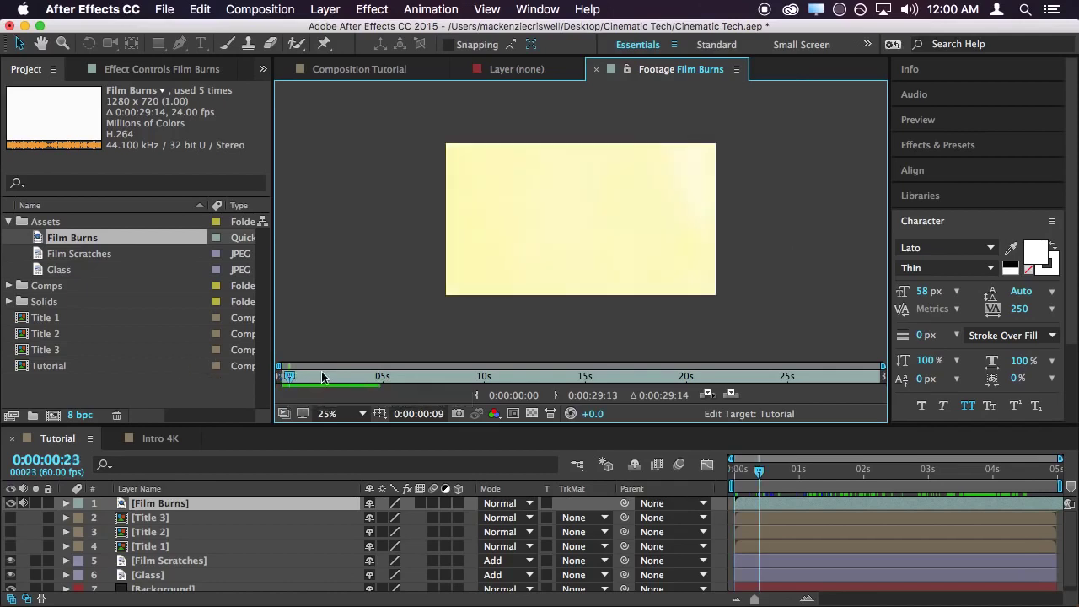
left_click_drag(295, 379, 447, 380)
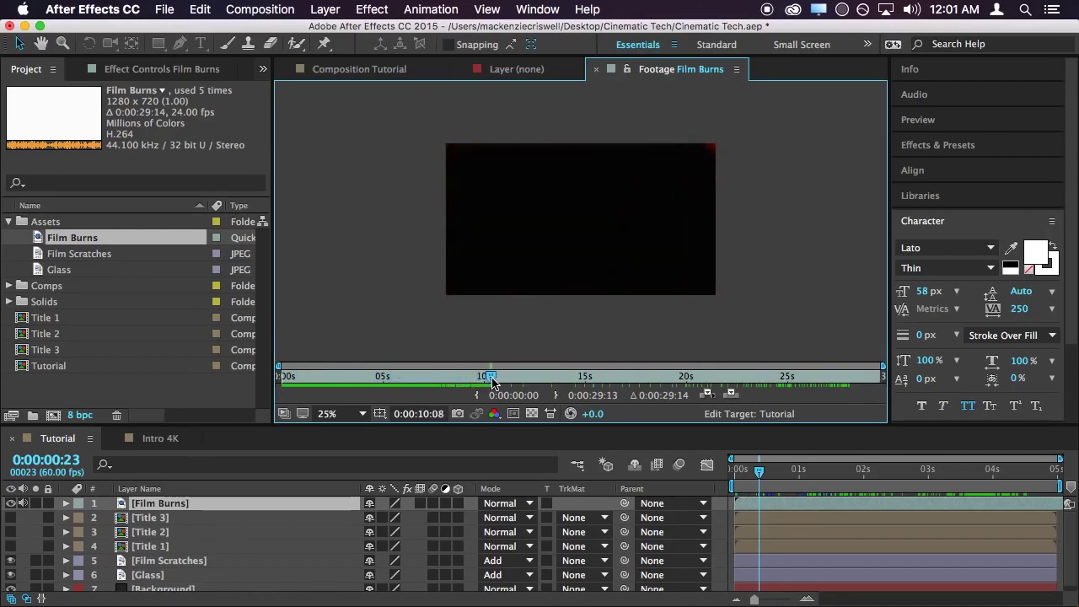
left_click_drag(510, 384, 837, 403)
left_click(355, 74)
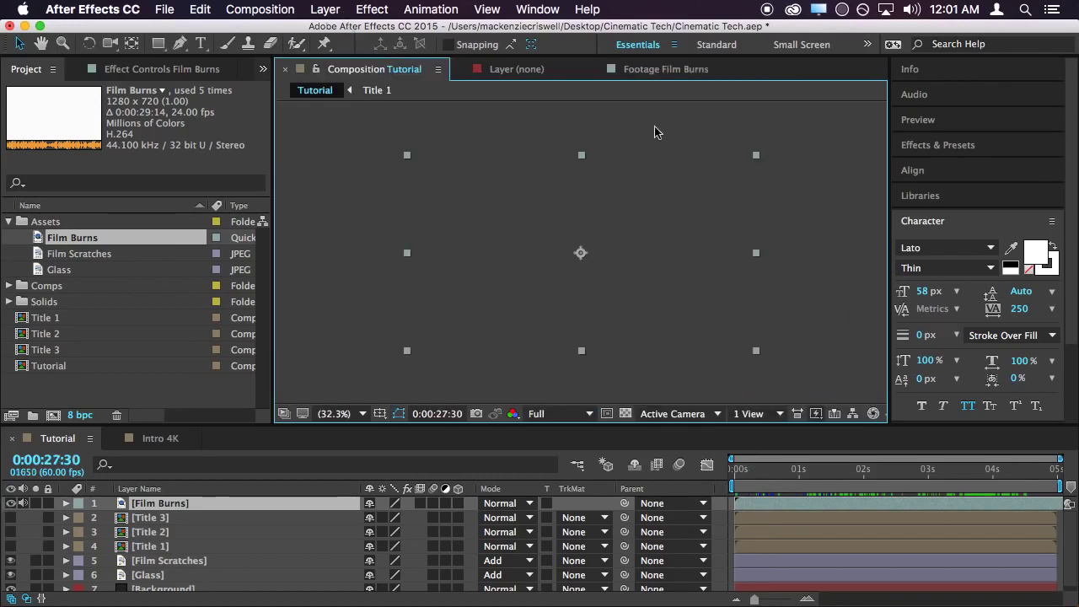
Slide the Film Burns layer earlier, split it at 0:00:02:42 and delete the part before the split
left_click(847, 505)
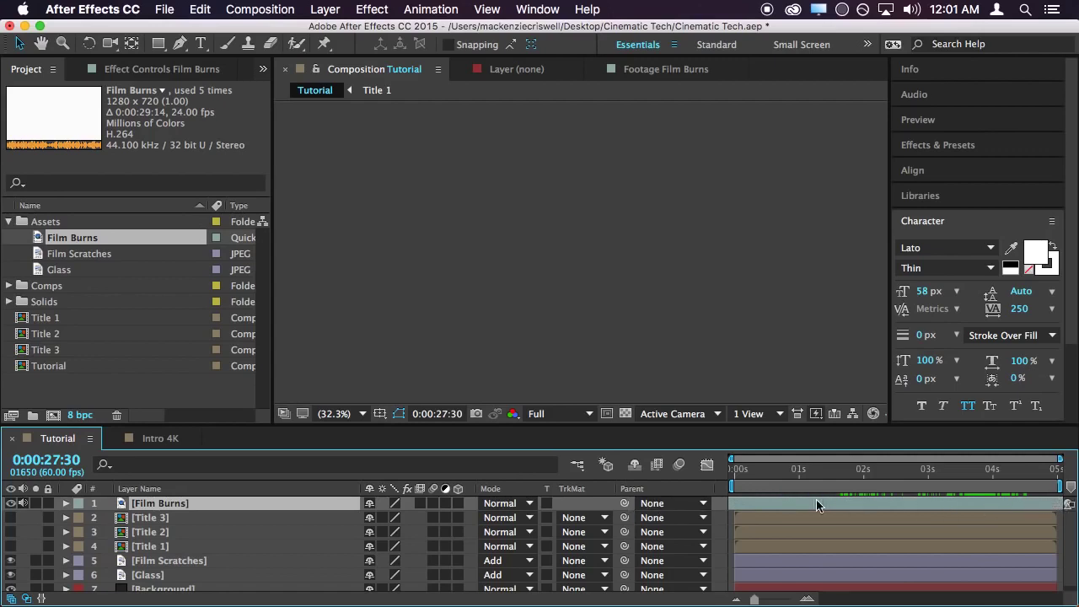
left_click_drag(848, 504, 797, 505)
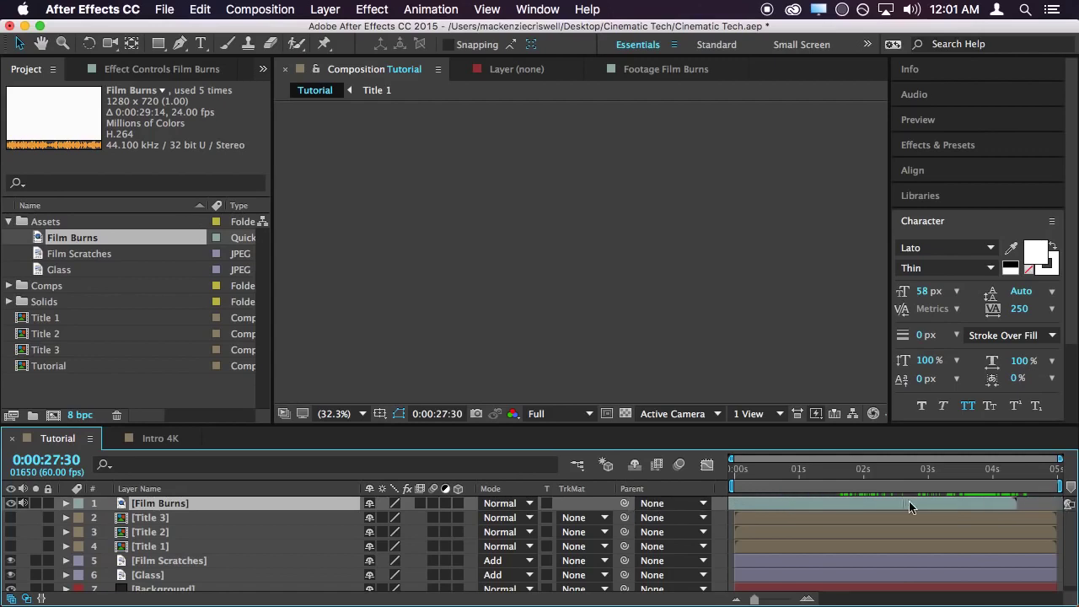
left_click_drag(973, 477, 910, 498)
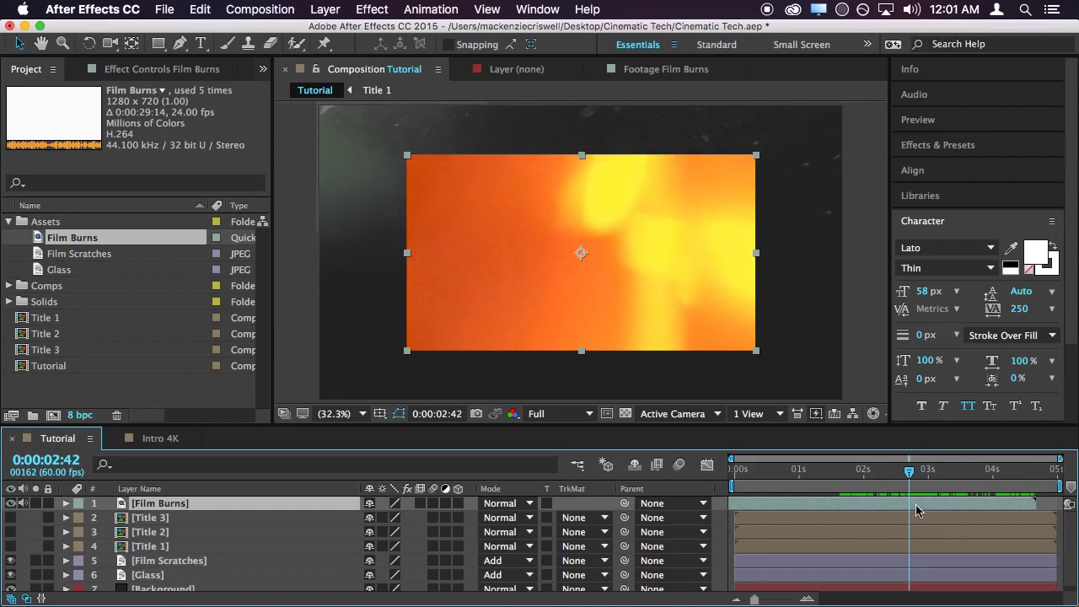
key("super+d")
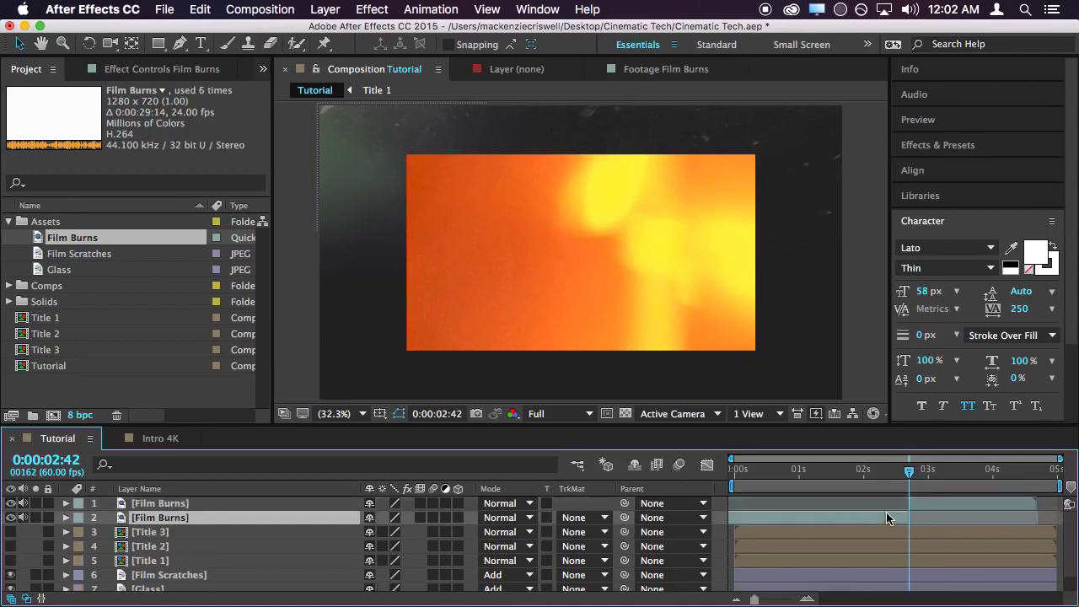
key("Delete")
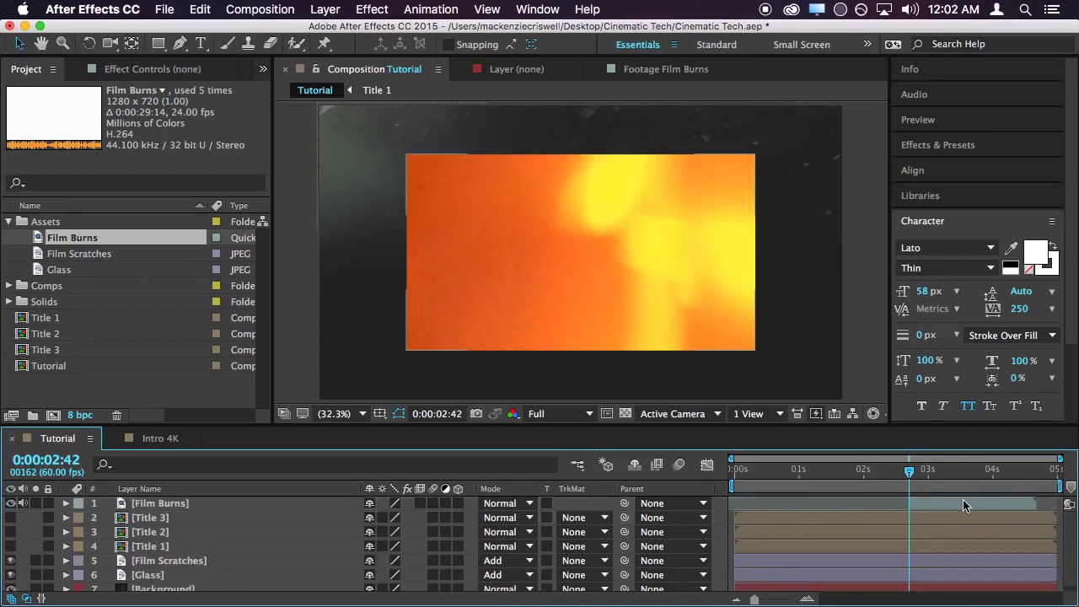
Move the remaining Film Burns clip to the start of the composition and preview it
mouse_move(973, 503)
left_mouse_down()
mouse_move(789, 504)
mouse_move(760, 476)
mouse_move(708, 478)
left_mouse_up()
key("space")
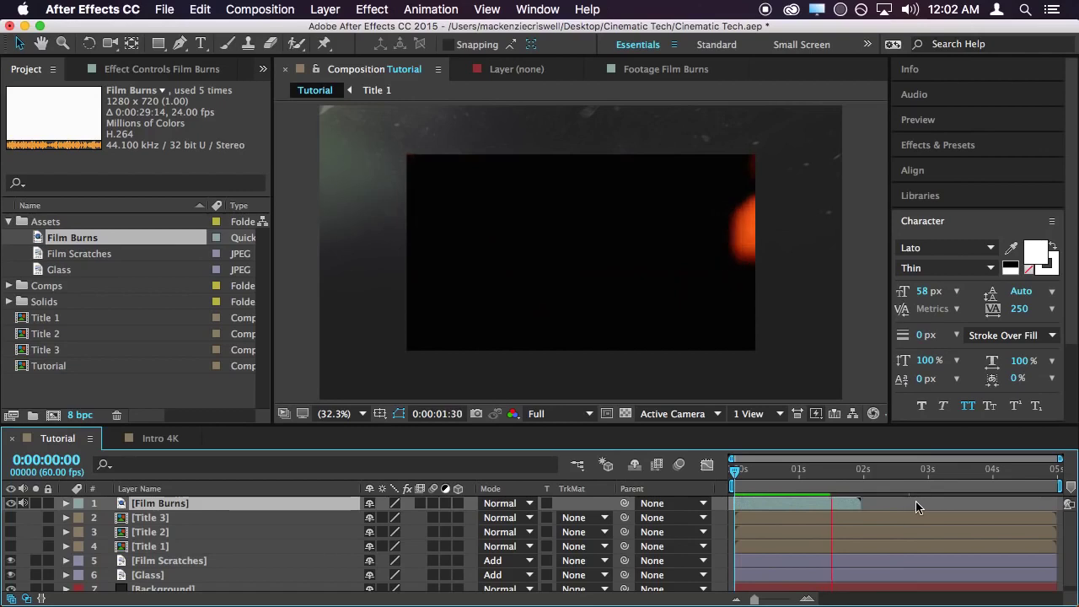
mouse_move(802, 483)
left_mouse_down()
mouse_move(814, 481)
mouse_move(734, 483)
mouse_move(847, 483)
mouse_move(789, 482)
mouse_move(837, 483)
mouse_move(808, 481)
left_mouse_up()
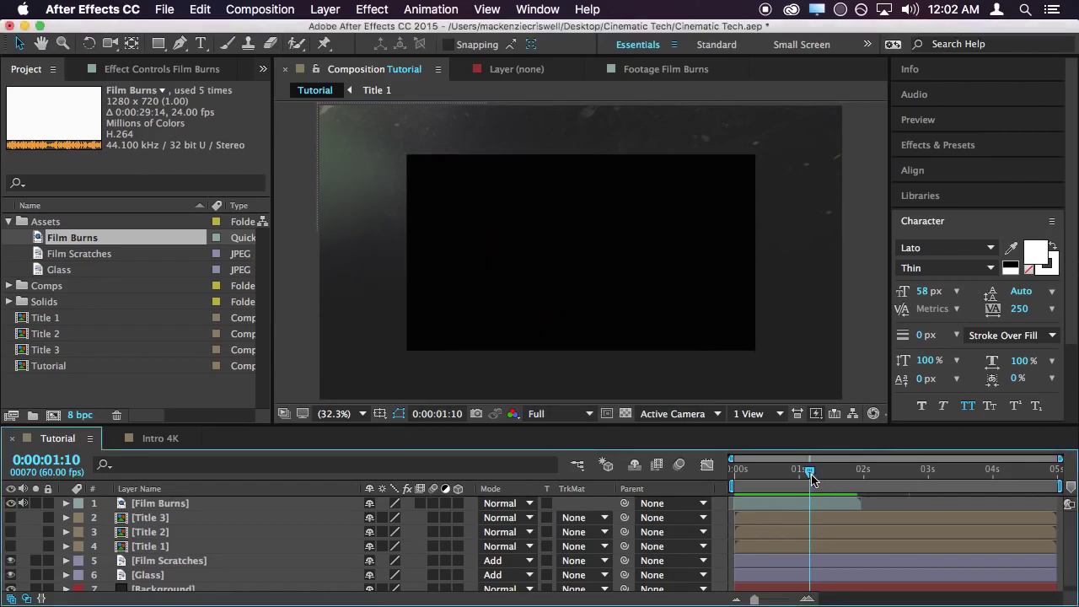
left_click_drag(809, 475, 843, 472)
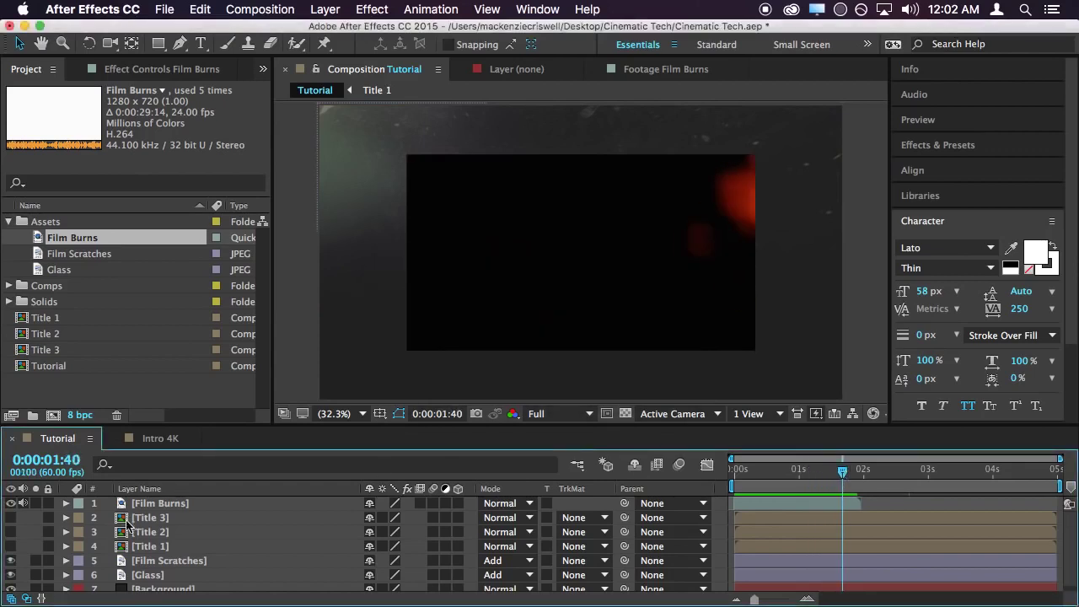
Show the layers' source names and fit the Film Burns layer to the composition's frame
left_click(139, 488)
left_click(188, 507)
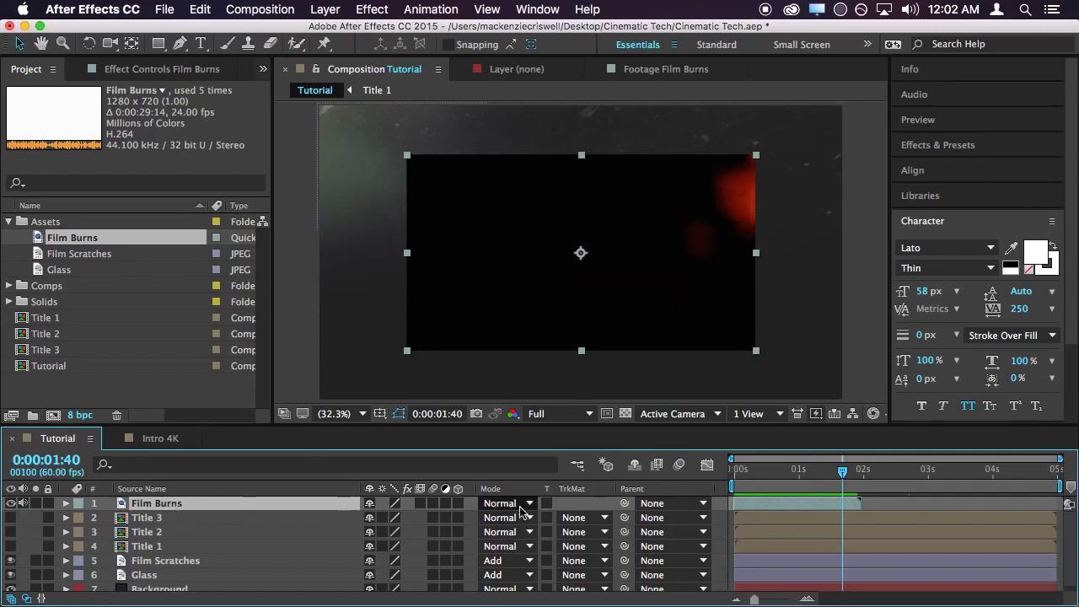
right_click(179, 505)
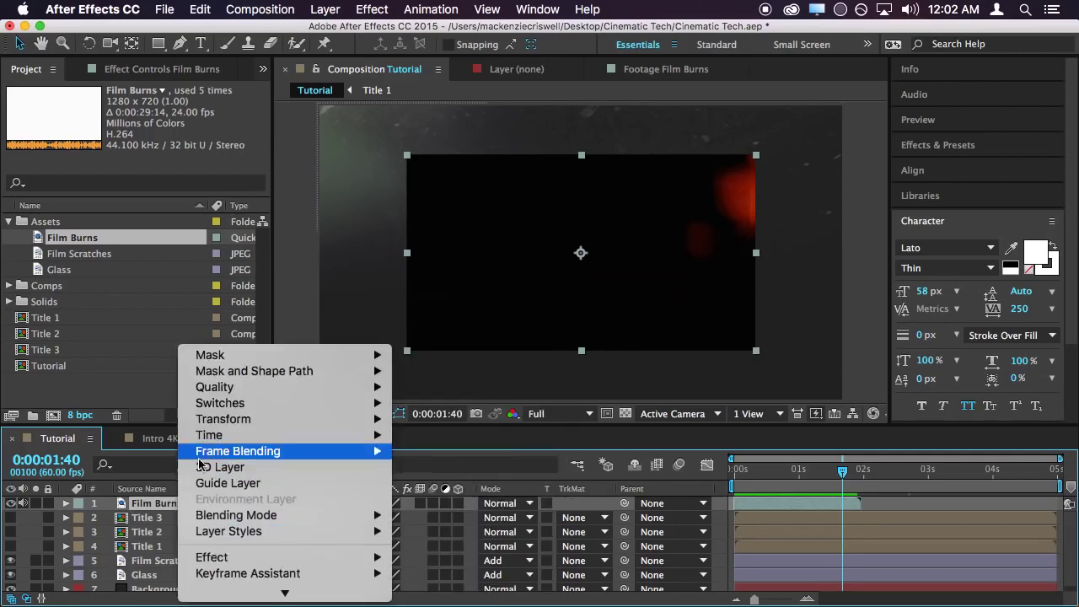
mouse_move(239, 421)
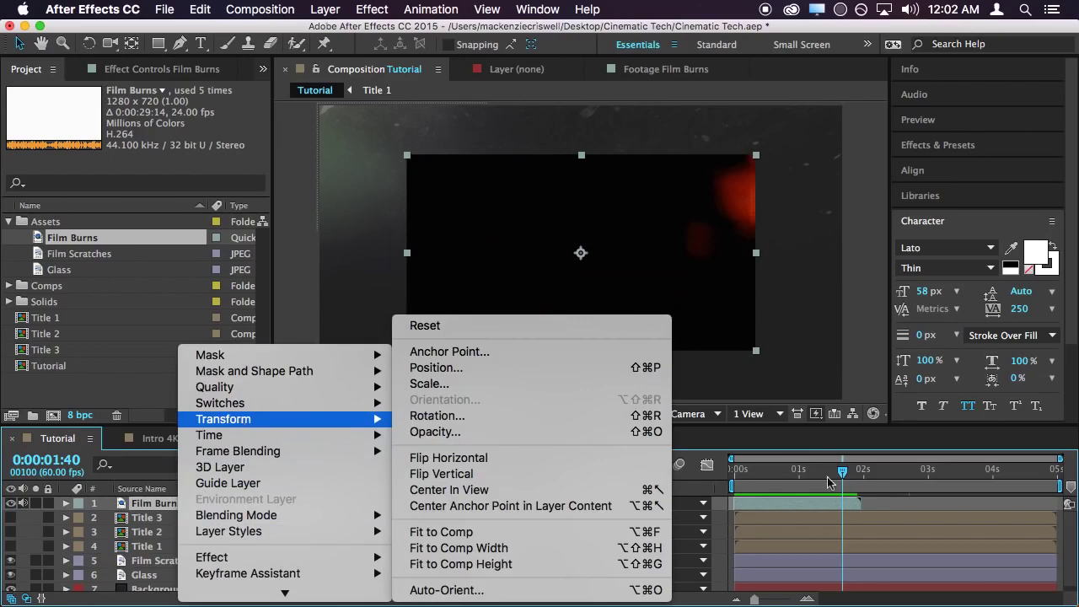
left_click(540, 533)
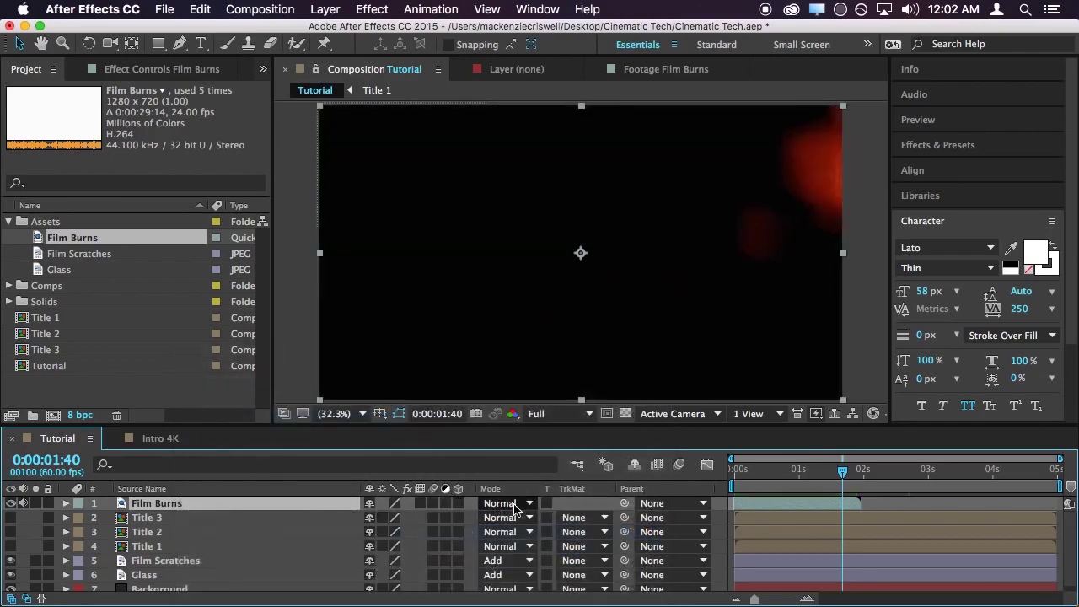
Try the Overlay blending mode on the Film Burns layer and check the look around 0:00:00:32
left_click(504, 503)
scroll(534, 541, "down", 10)
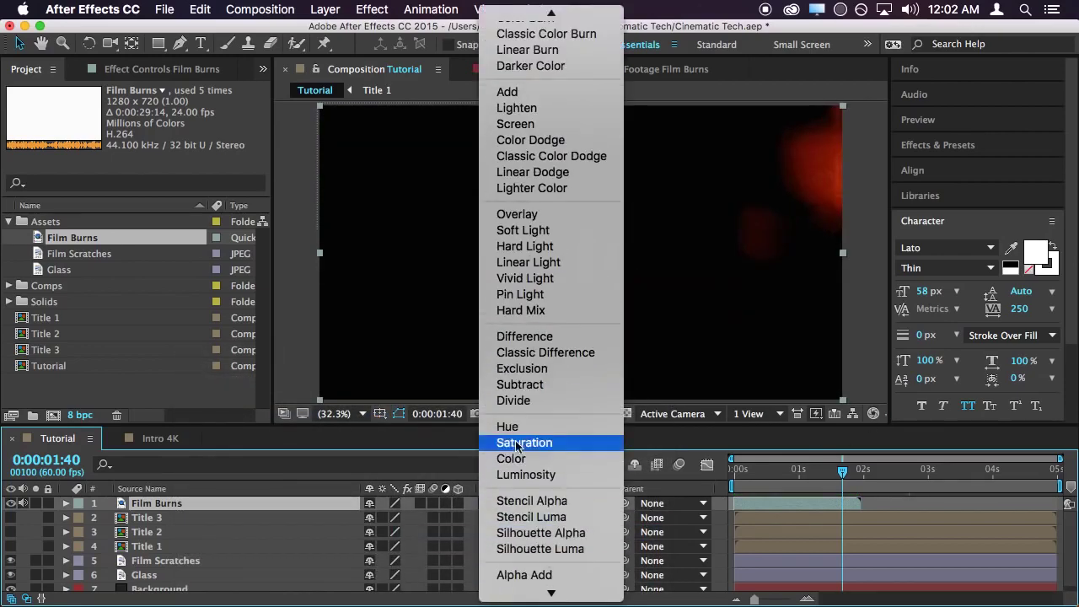
left_click(536, 214)
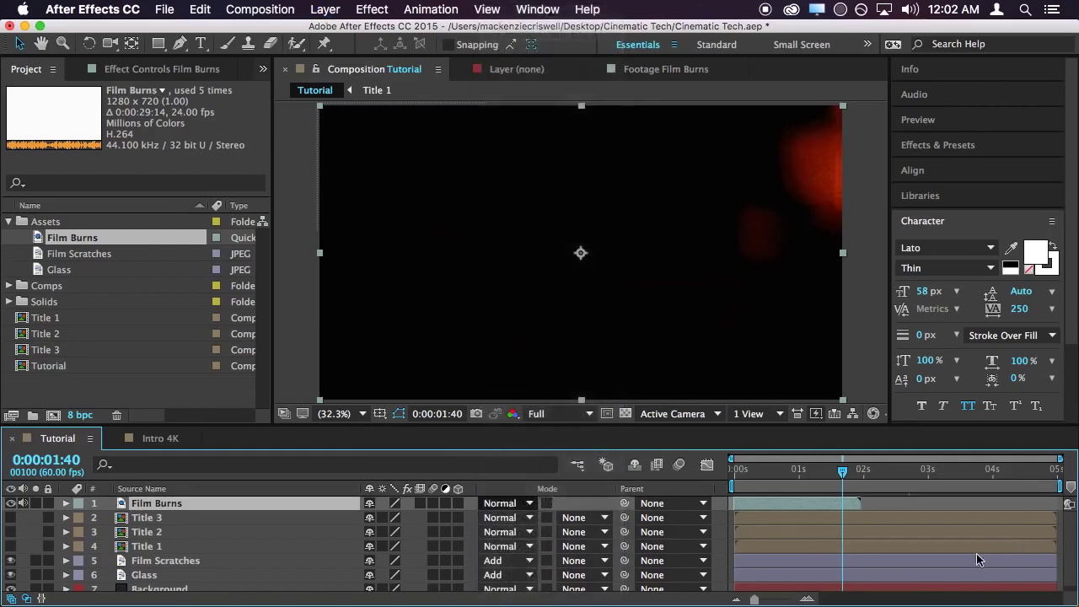
left_click(895, 506)
left_click_drag(842, 470, 768, 479)
Set the Film Burns layer's blending mode to Add and check the burns over the textures
left_click(528, 503)
scroll(523, 534, "down", 5)
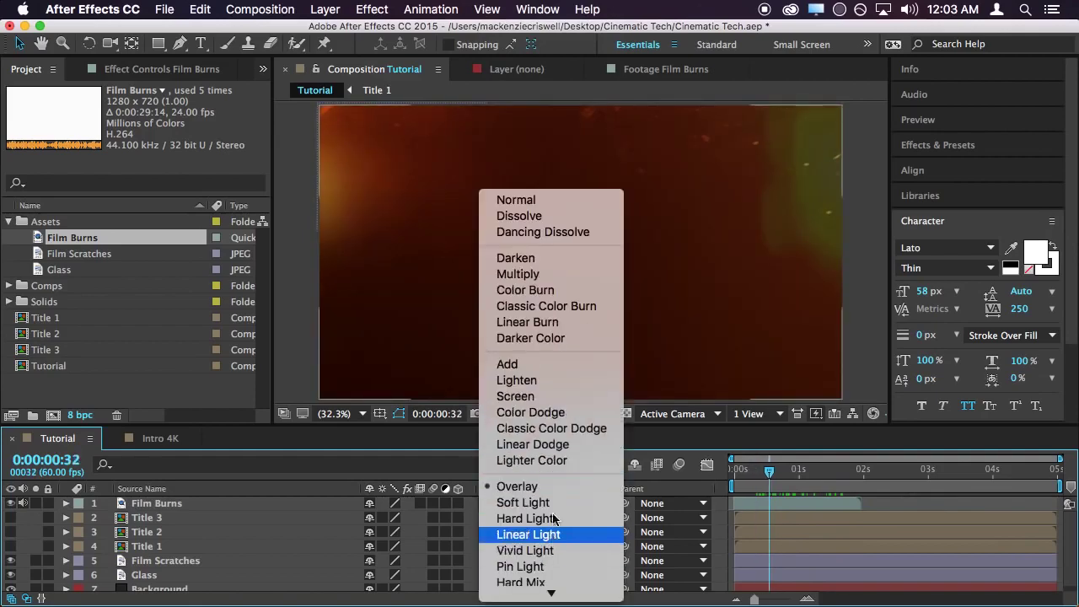
left_click(526, 364)
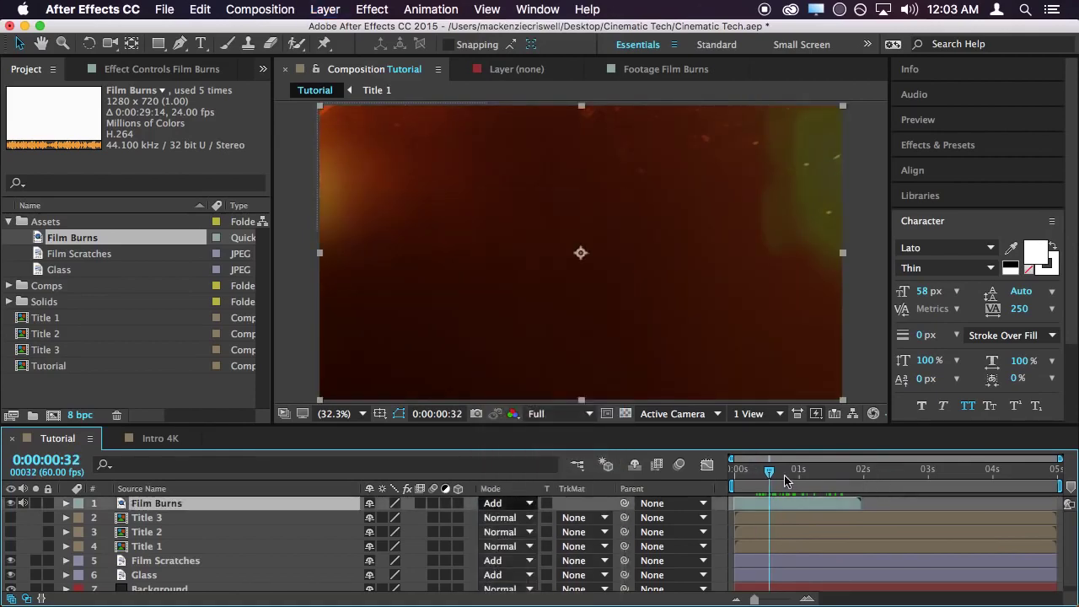
mouse_move(769, 472)
left_mouse_down()
mouse_move(830, 486)
mouse_move(776, 497)
left_mouse_up()
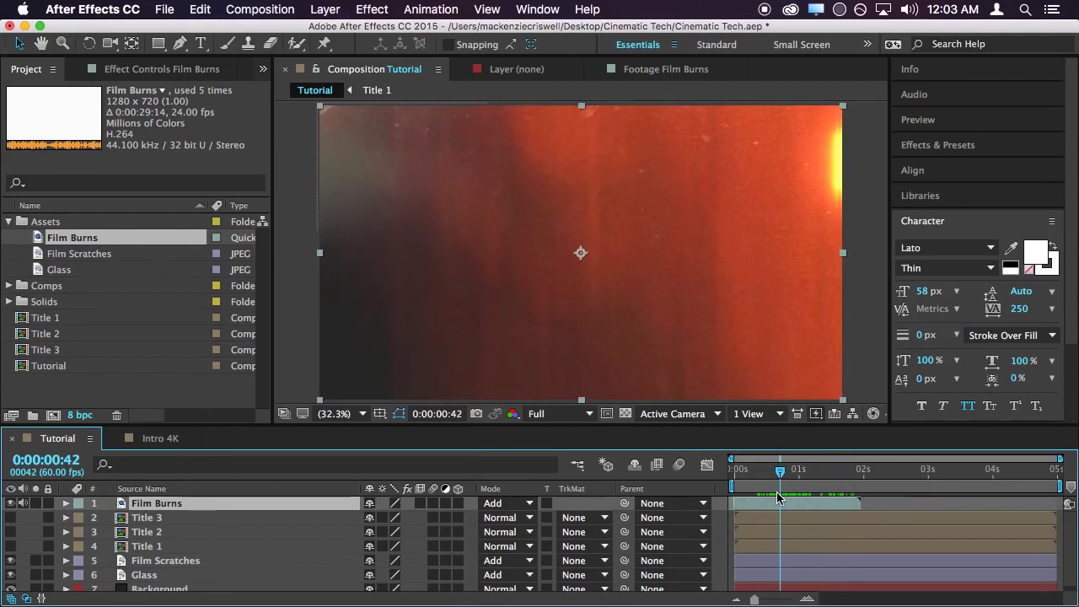
Search the effects for "upscale" and locate the Detail-preserving Upscale effect
left_click(934, 146)
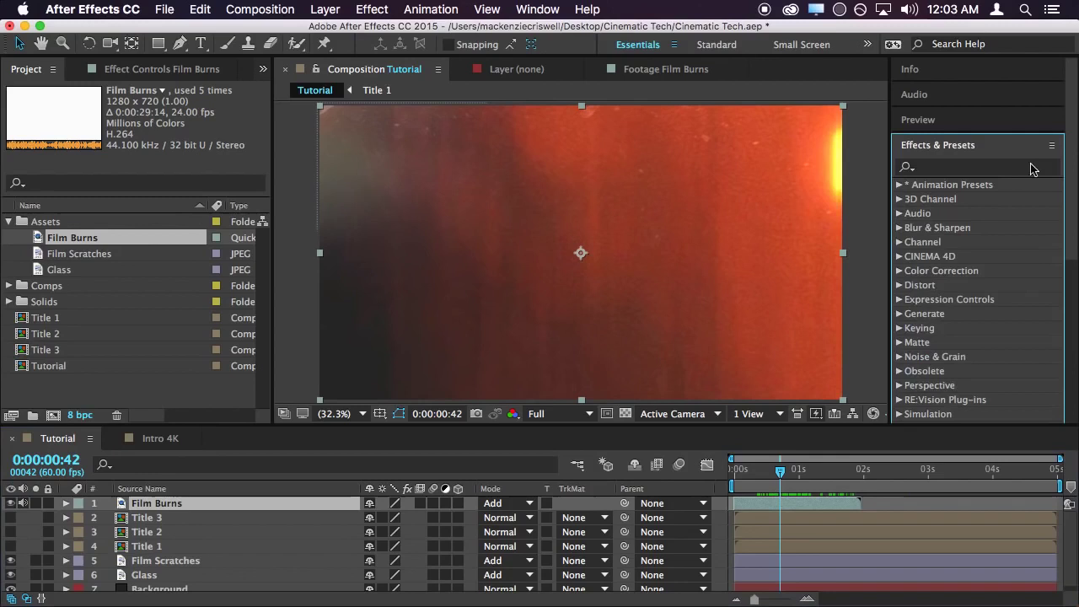
left_click(979, 168)
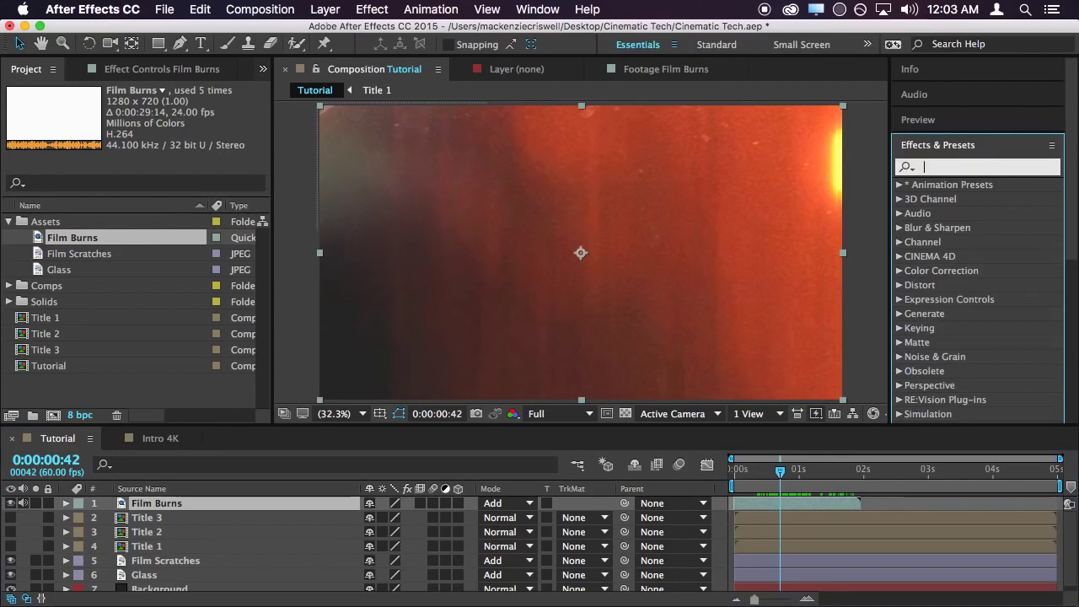
type("upscale")
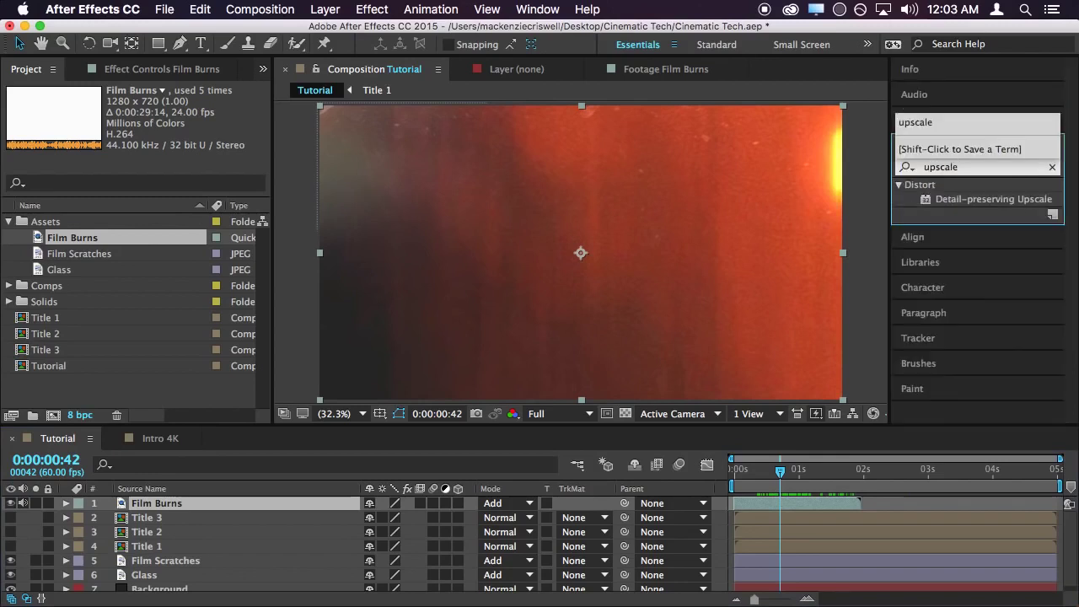
left_click(1006, 202)
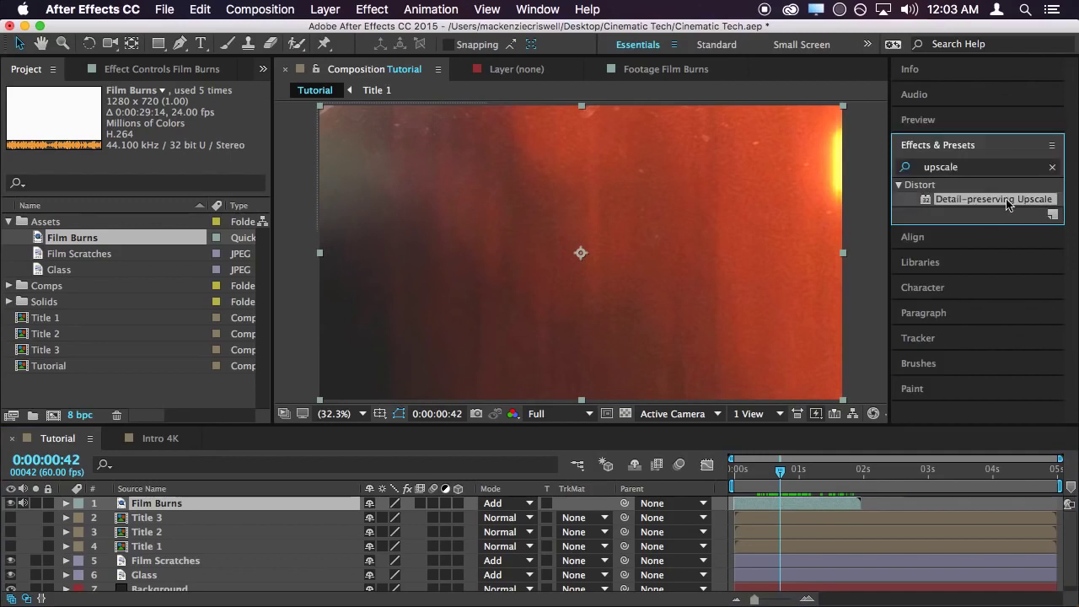
left_click_drag(1057, 191, 337, 539)
left_click(876, 506)
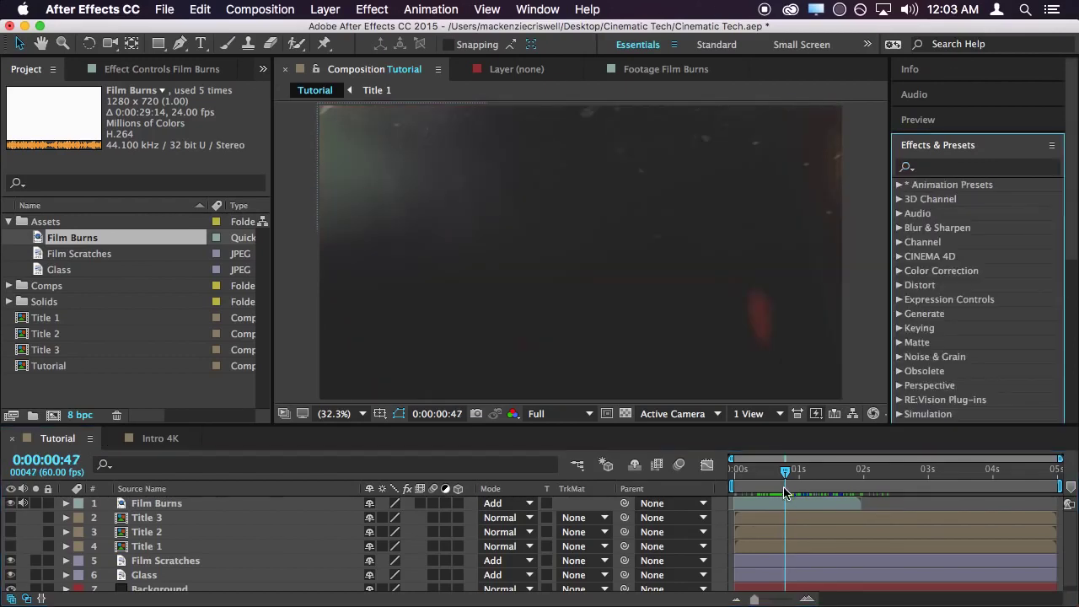
Duplicate the Film Burns layer and time-reverse the upper copy
mouse_move(784, 493)
left_mouse_down()
mouse_move(732, 488)
mouse_move(788, 482)
mouse_move(731, 487)
left_mouse_up()
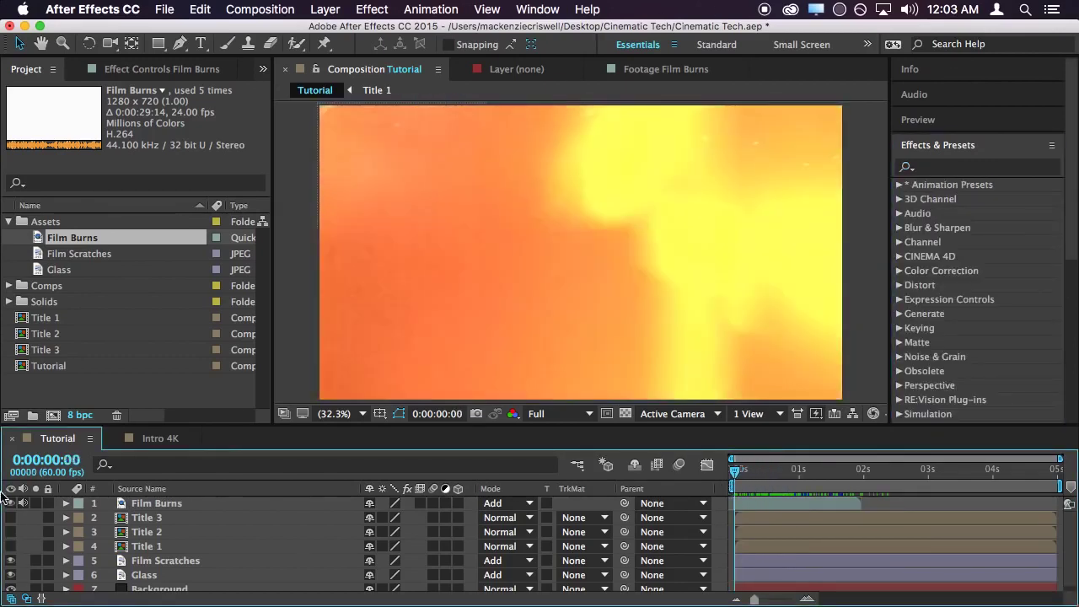
left_click(165, 504)
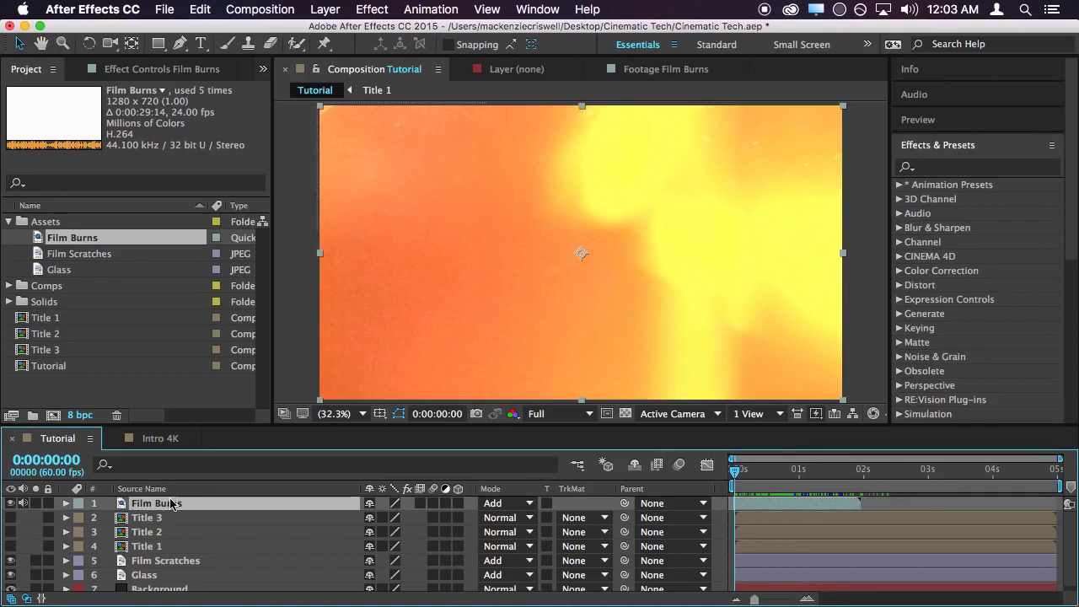
key("super+d")
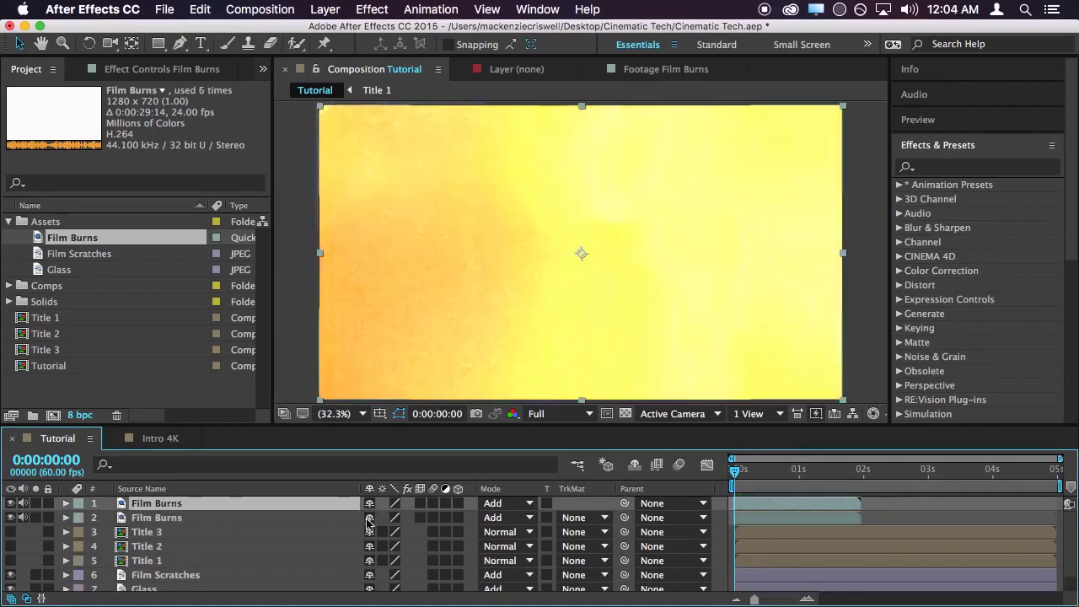
right_click(224, 509)
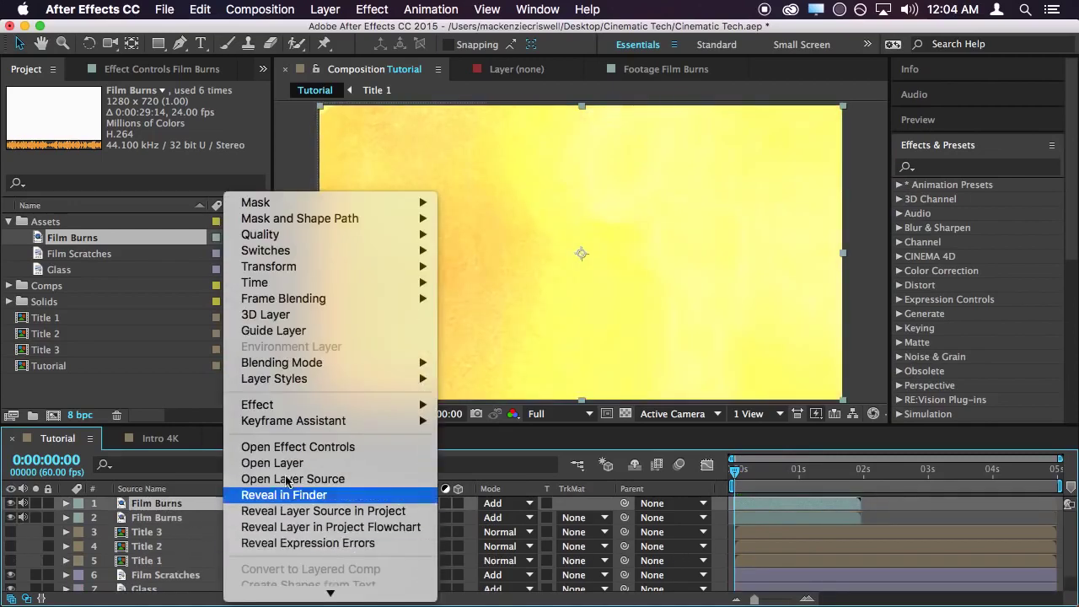
mouse_move(287, 268)
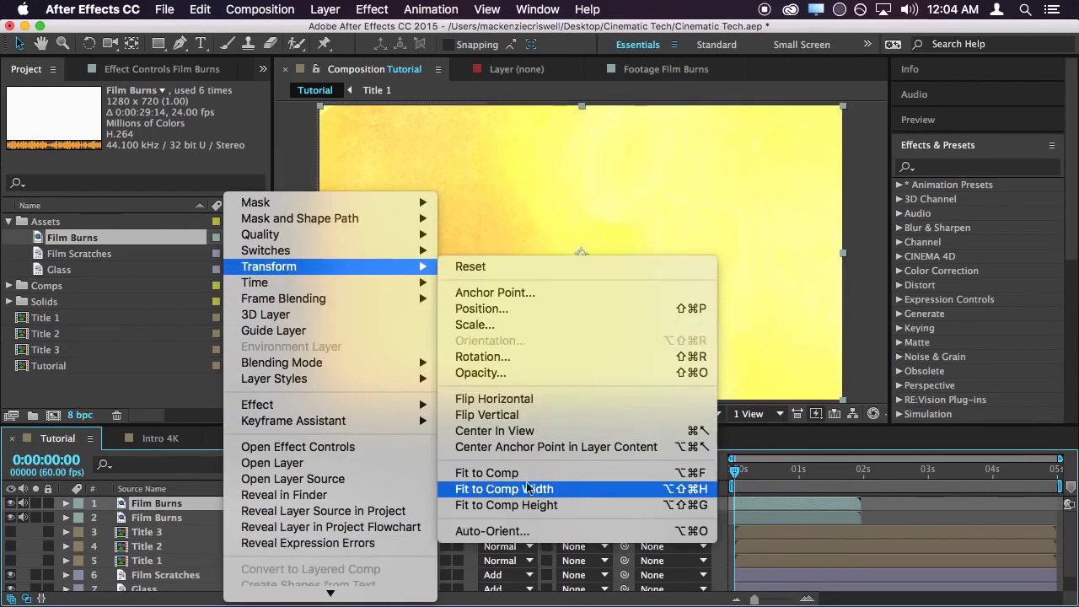
right_click(144, 504)
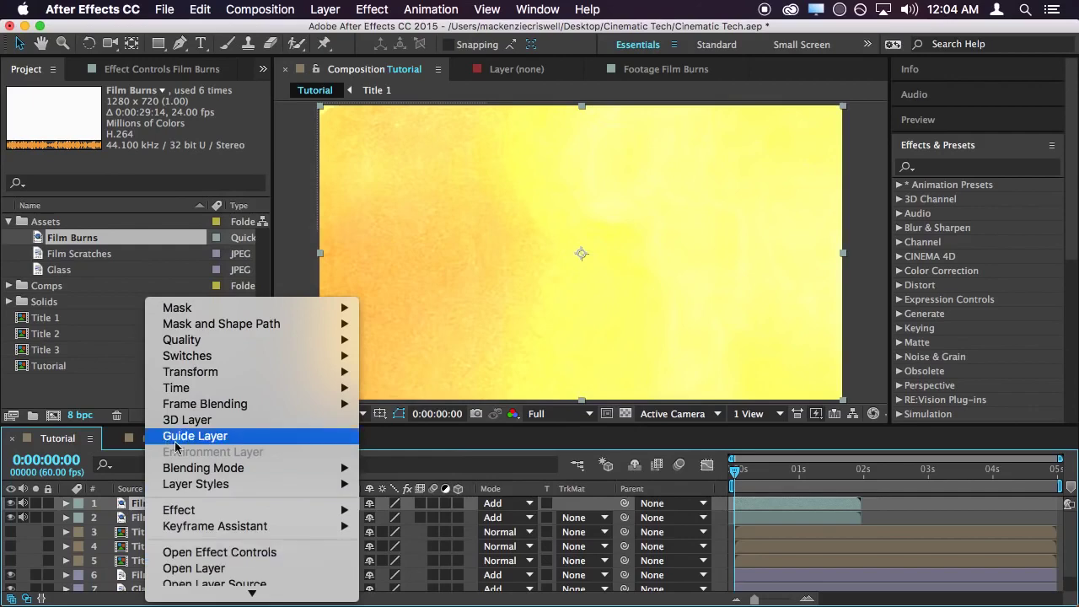
mouse_move(268, 388)
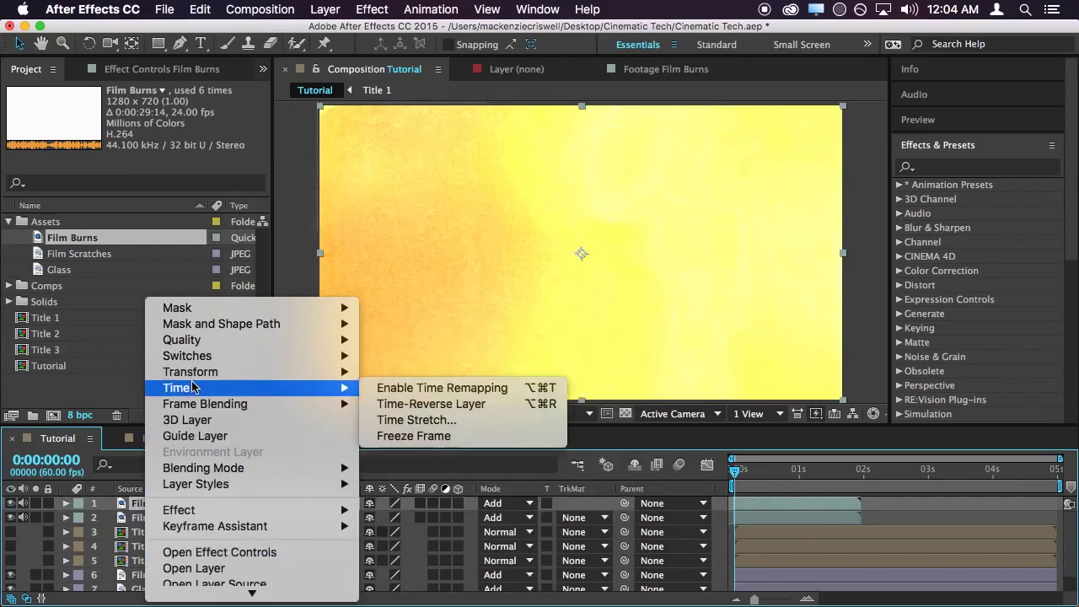
left_click(472, 404)
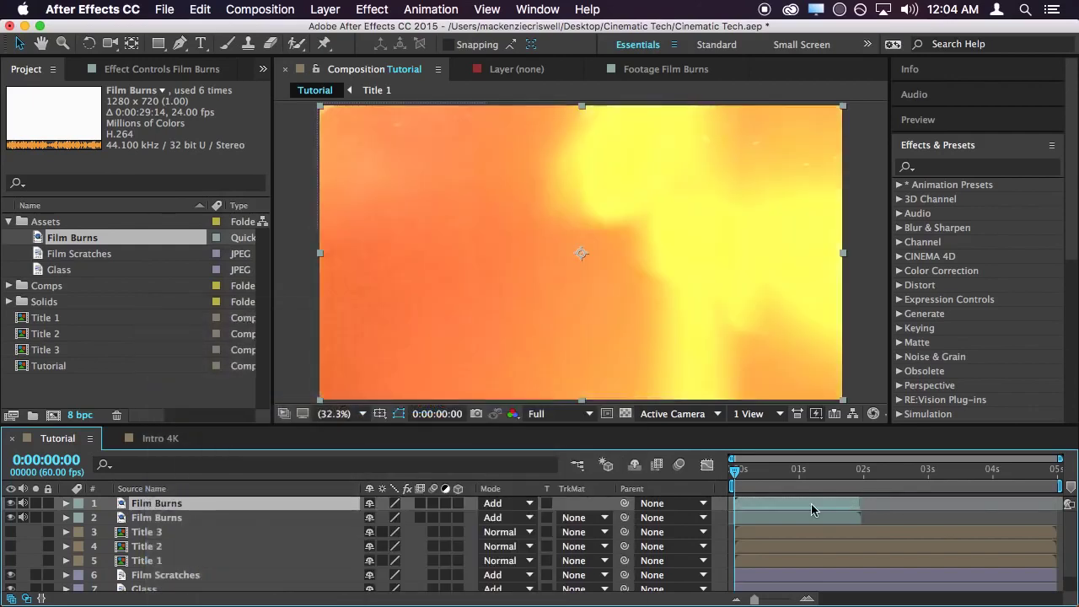
Slide the time-reversed Film Burns copy to the end of the composition, preview the gap between the burns and save the project
left_click_drag(814, 503, 996, 510)
mouse_move(797, 477)
left_mouse_down()
mouse_move(725, 480)
mouse_move(1072, 477)
mouse_move(876, 485)
left_mouse_up()
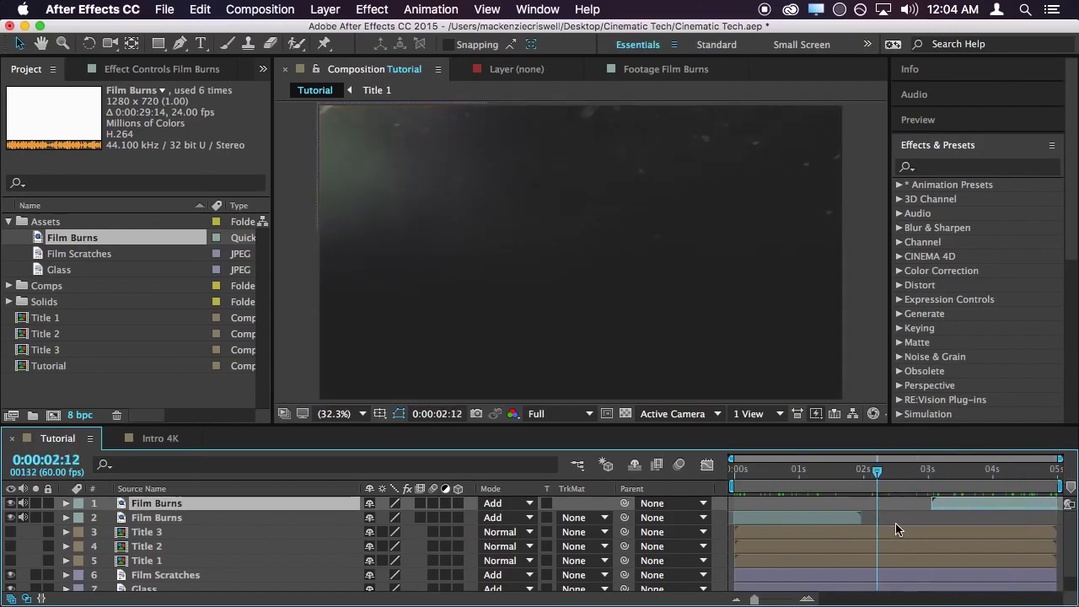
key("super+s")
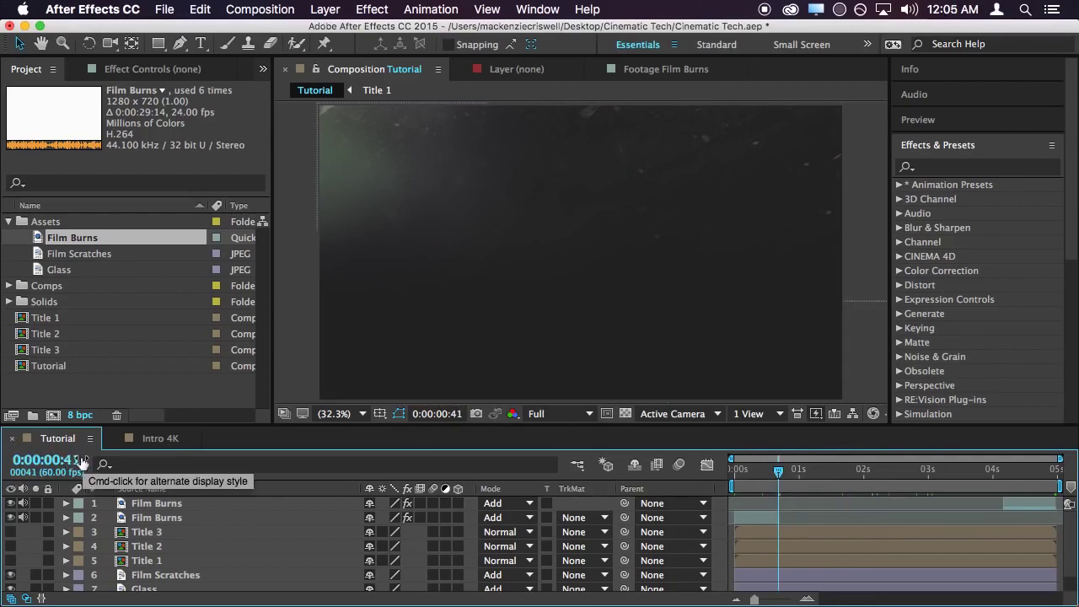
Make the Title 3 layer visible, split it at 0:00:02:32 and delete the part before the split
left_click_drag(778, 470, 900, 489)
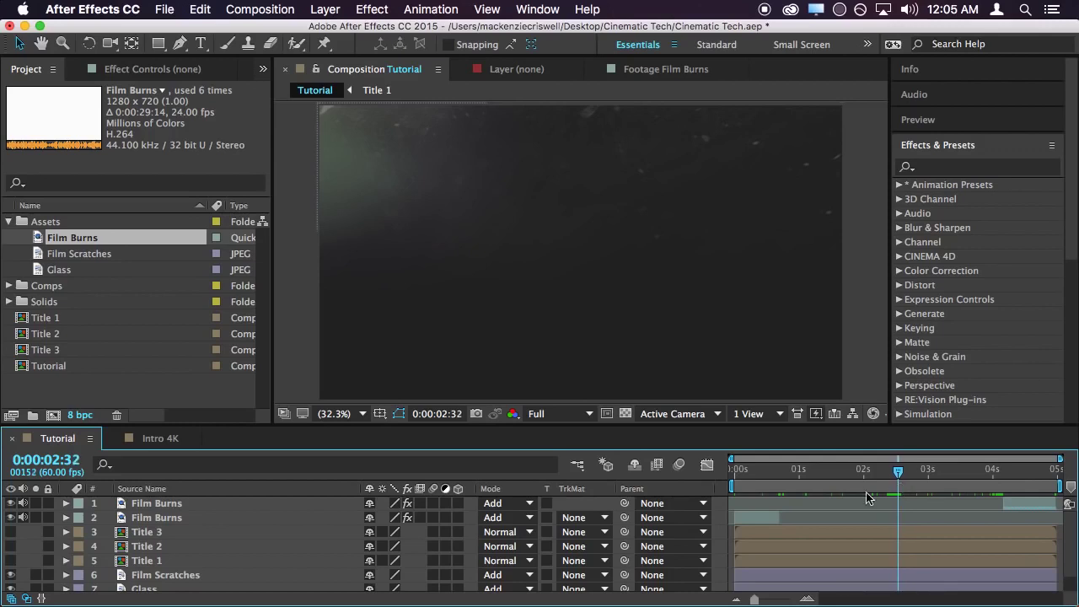
left_click(146, 532)
left_click(10, 532)
left_click(167, 531)
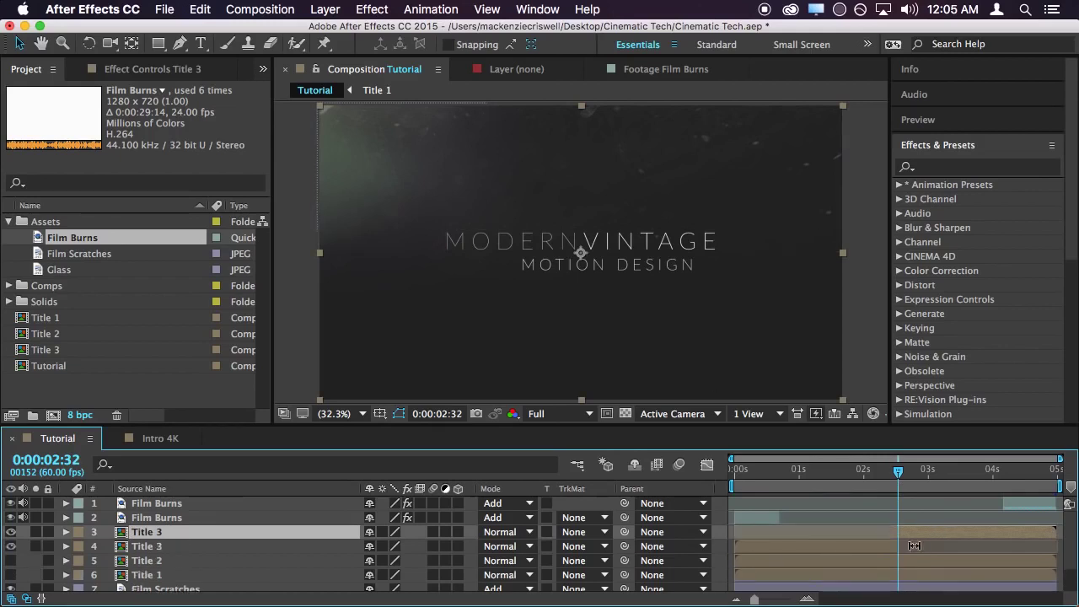
key("super+d")
key("Delete")
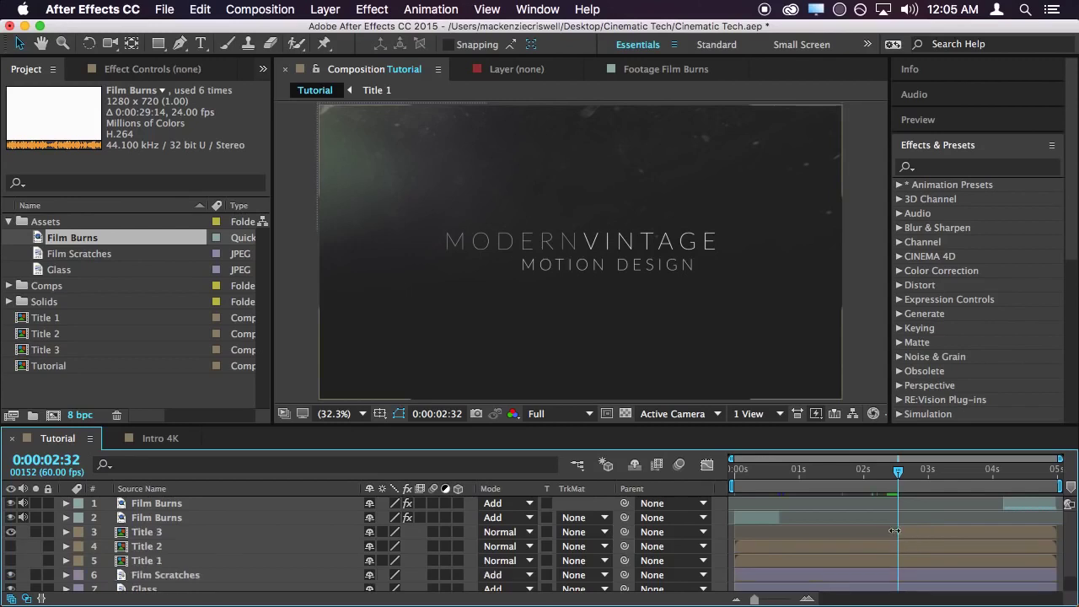
left_click(904, 535)
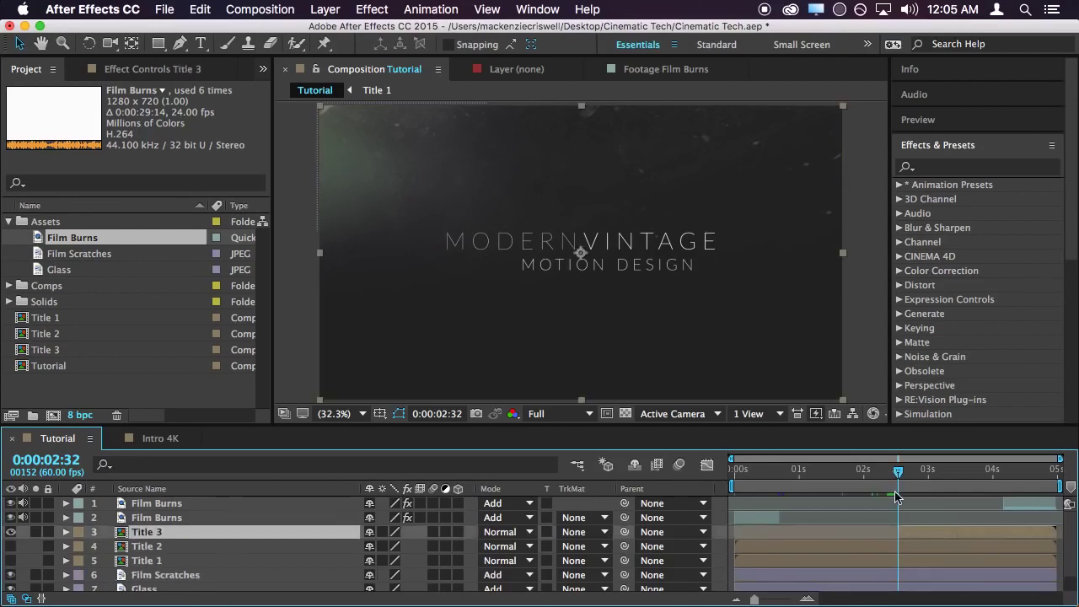
Split the Title 2 layer at 0:00:02:32 and delete the part after the split
left_click(903, 548)
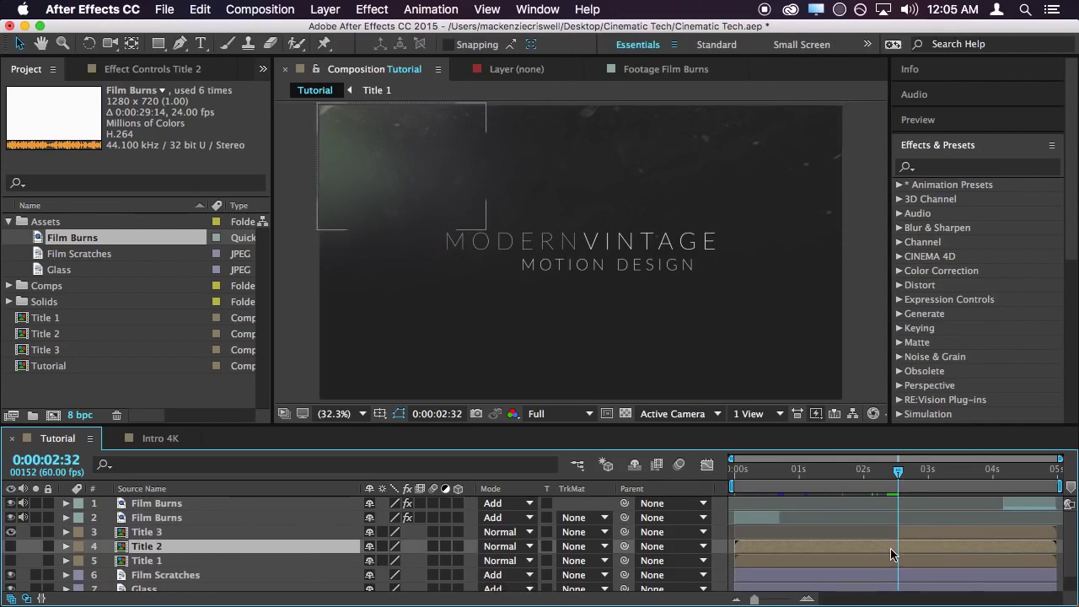
key("super+shift+s")
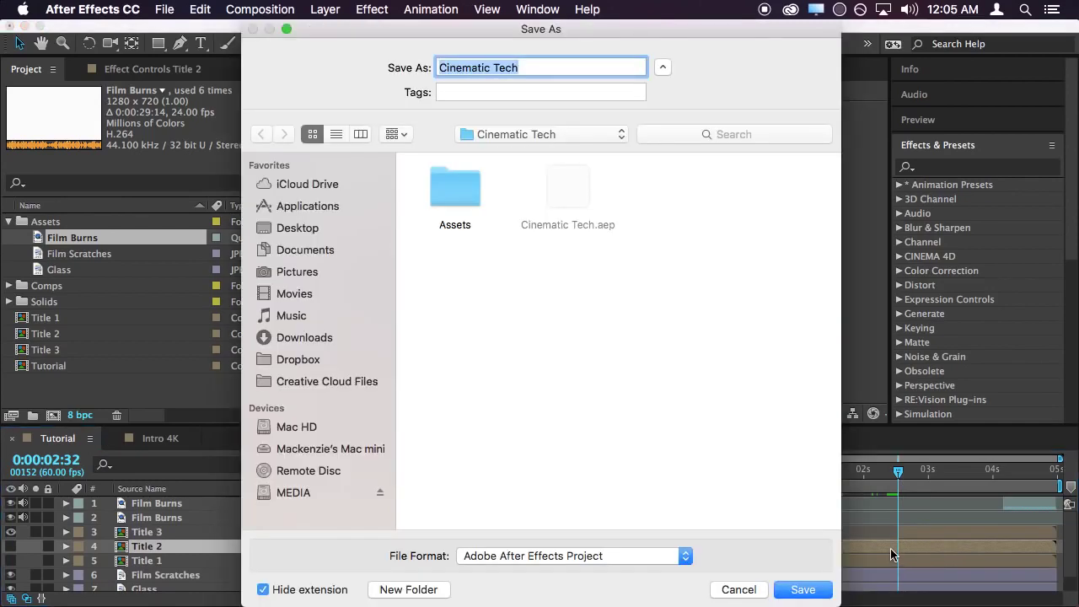
left_click(735, 583)
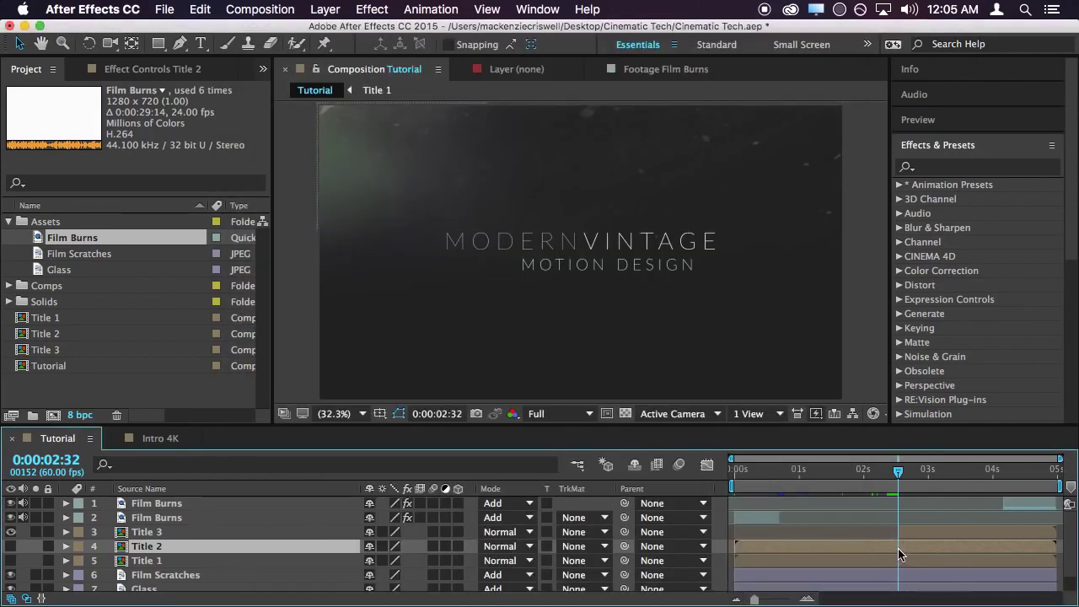
key("super+shift+d")
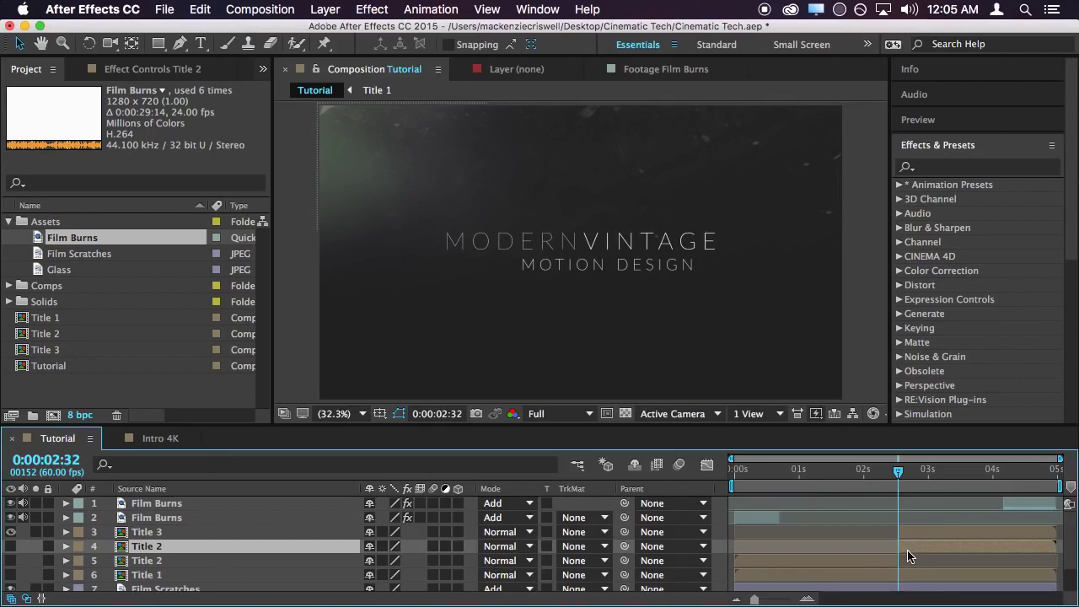
key("super+z")
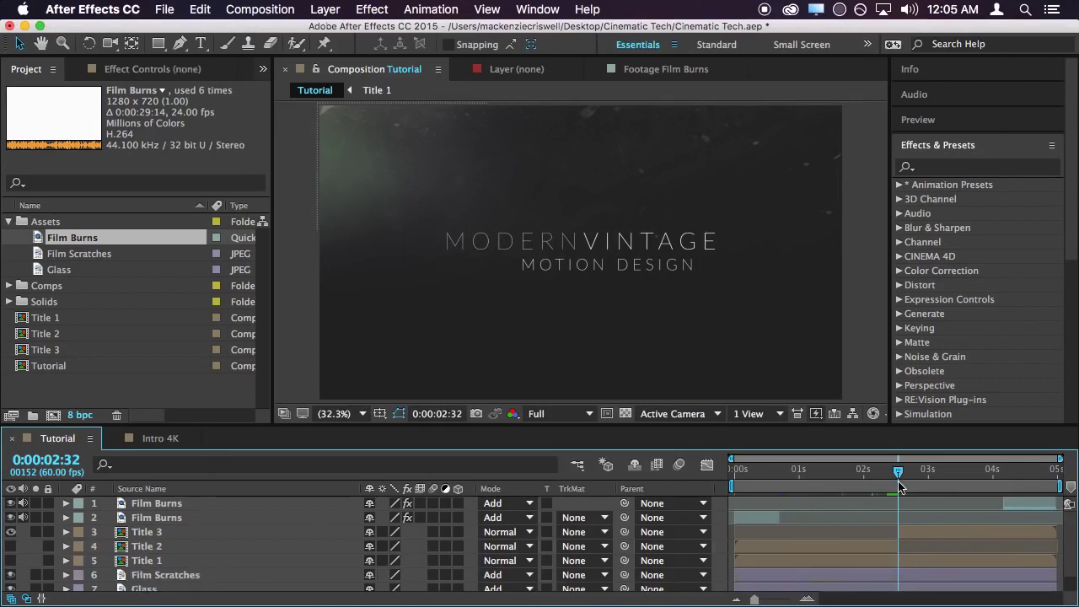
Split the Title 2 layer at 0:00:01:29 and delete the part before the split
left_click_drag(898, 482, 830, 493)
left_click(838, 549)
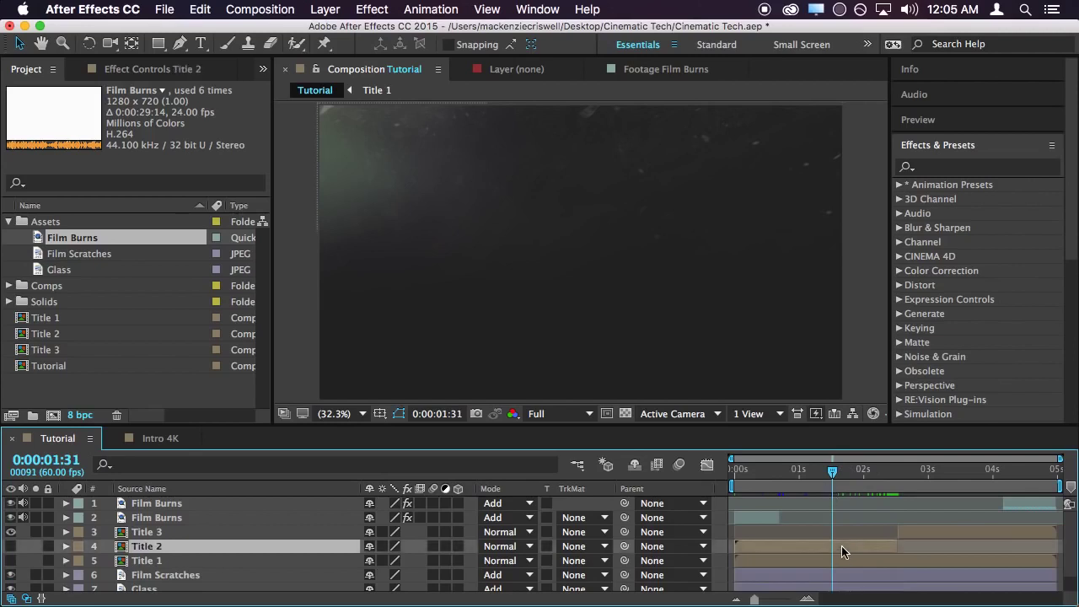
left_click_drag(832, 474, 830, 473)
key("super+d")
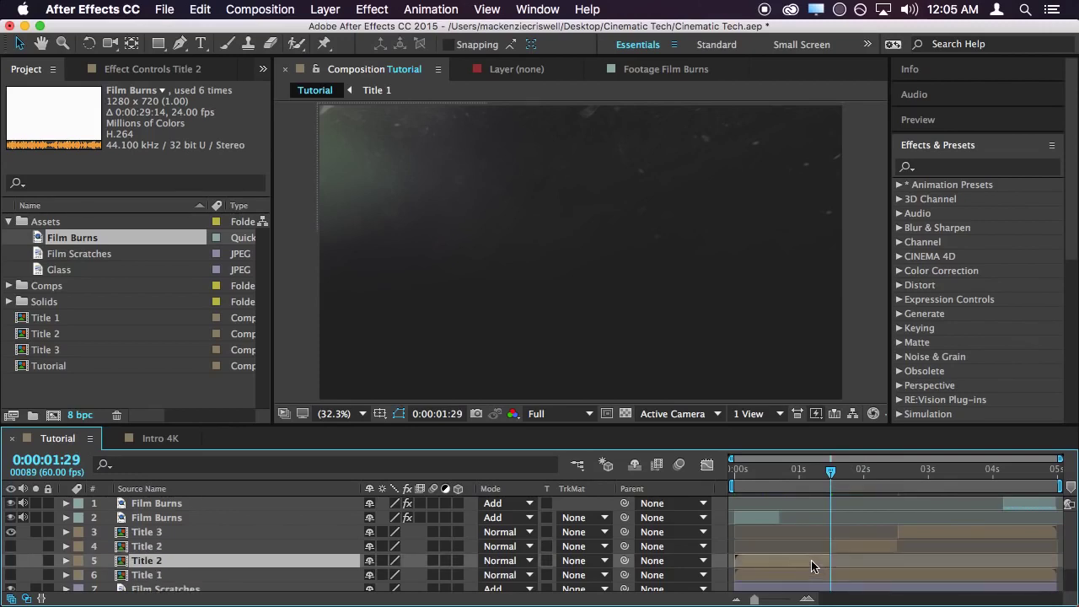
key("Delete")
Split the Title 1 layer at 0:00:01:29 and delete the part after the split
left_click(842, 573)
left_click(842, 561)
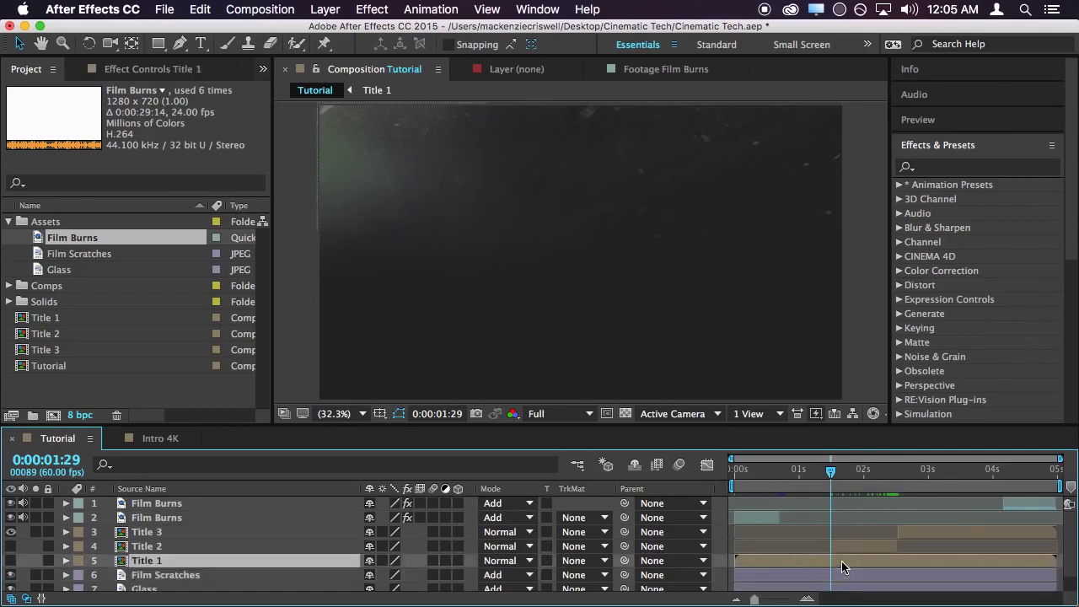
key("super+d")
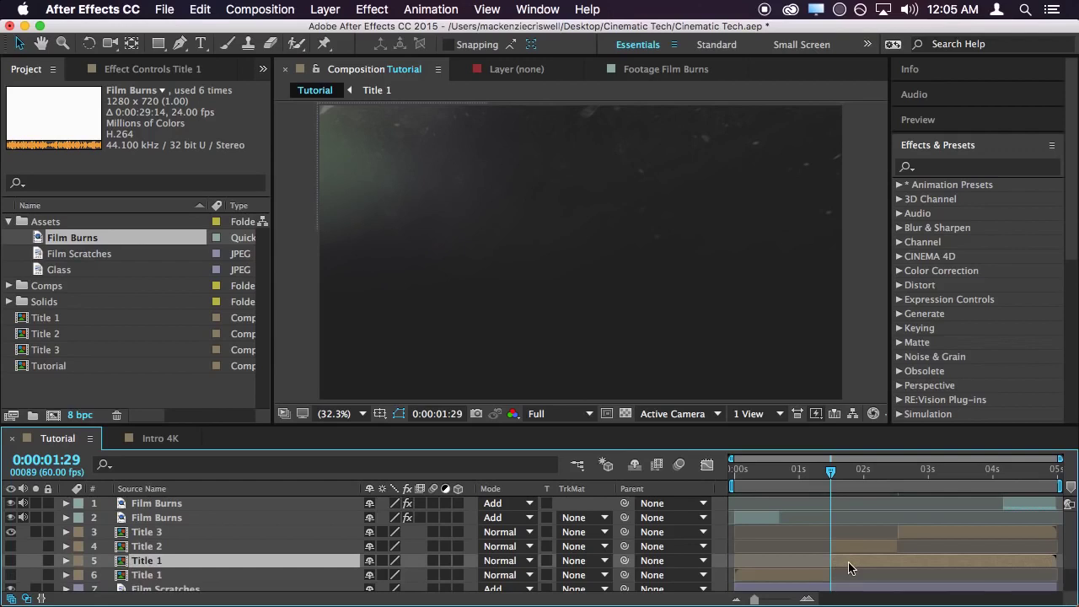
key("Delete")
Split the Title 1 layer at 0:00:00:43, delete the part before the split, and extend the remaining part's start slightly earlier
left_click_drag(825, 480, 782, 497)
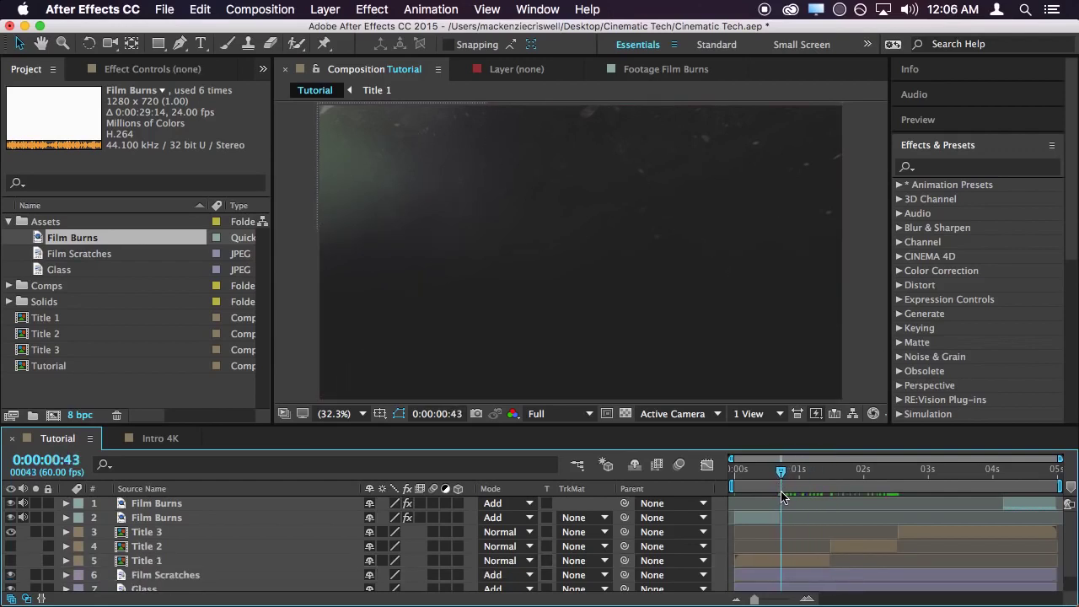
left_click(790, 561)
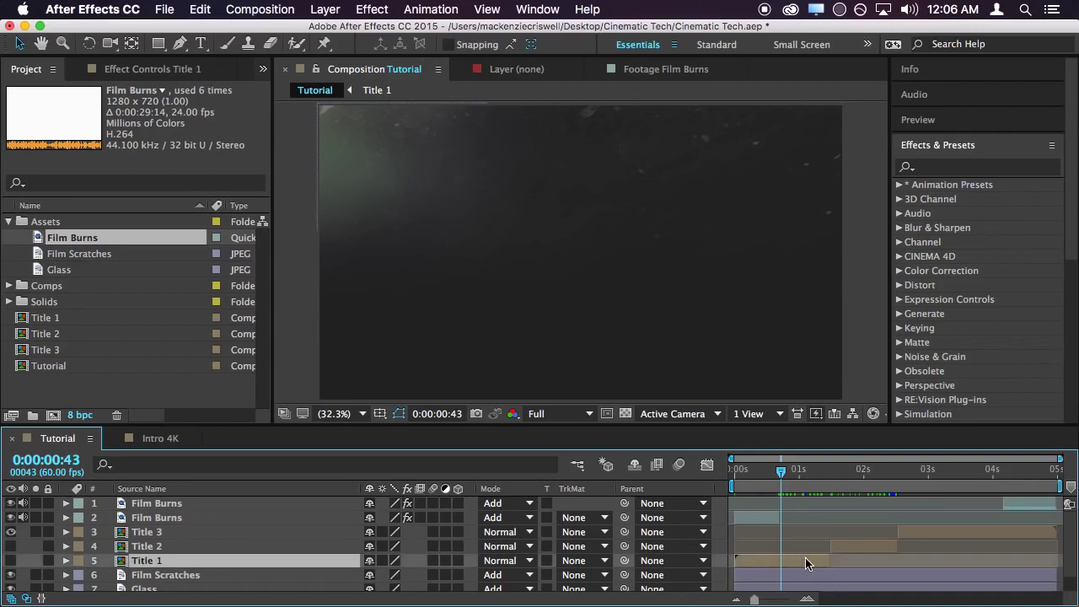
key("super+shift+d")
left_click(765, 580)
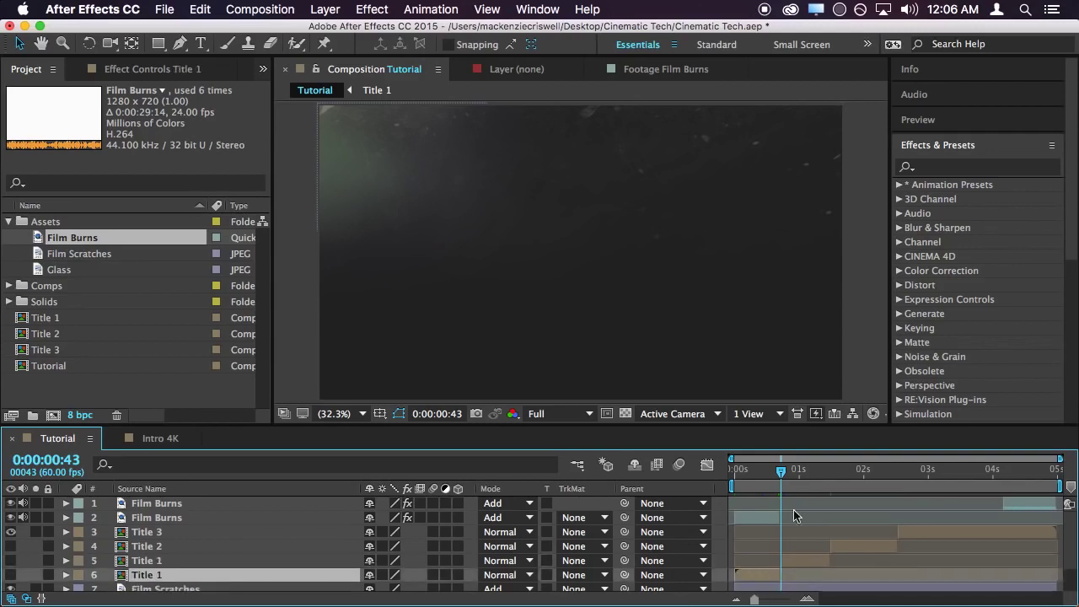
key("Delete")
left_click_drag(784, 482, 773, 486)
left_click(782, 561)
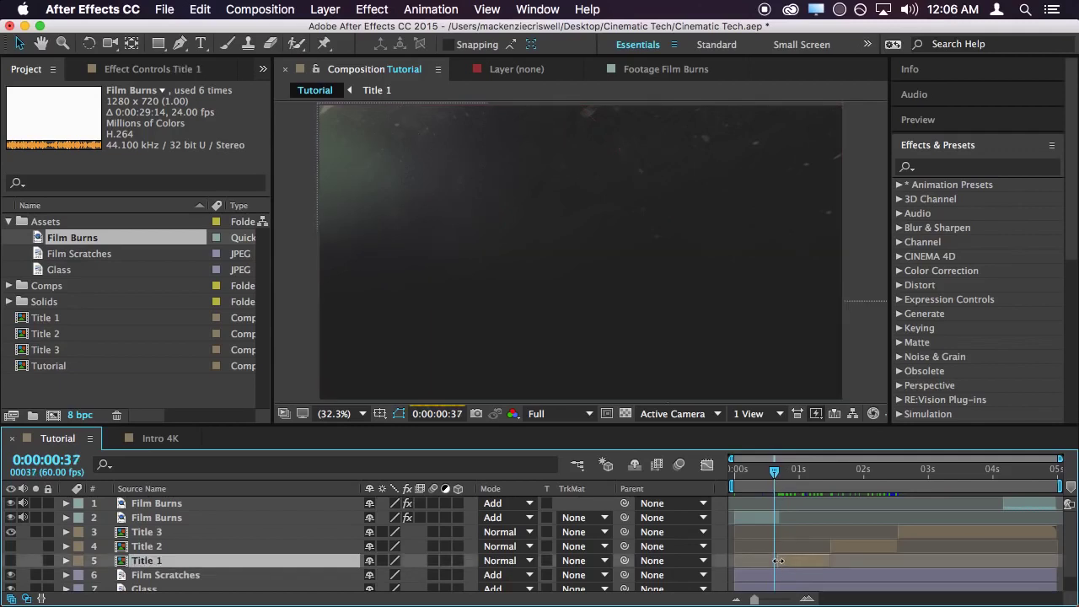
Add a 100% Opacity keyframe to the Title 3 layer at 0:00:04:25
left_click_drag(774, 472, 1003, 482)
left_click(987, 531)
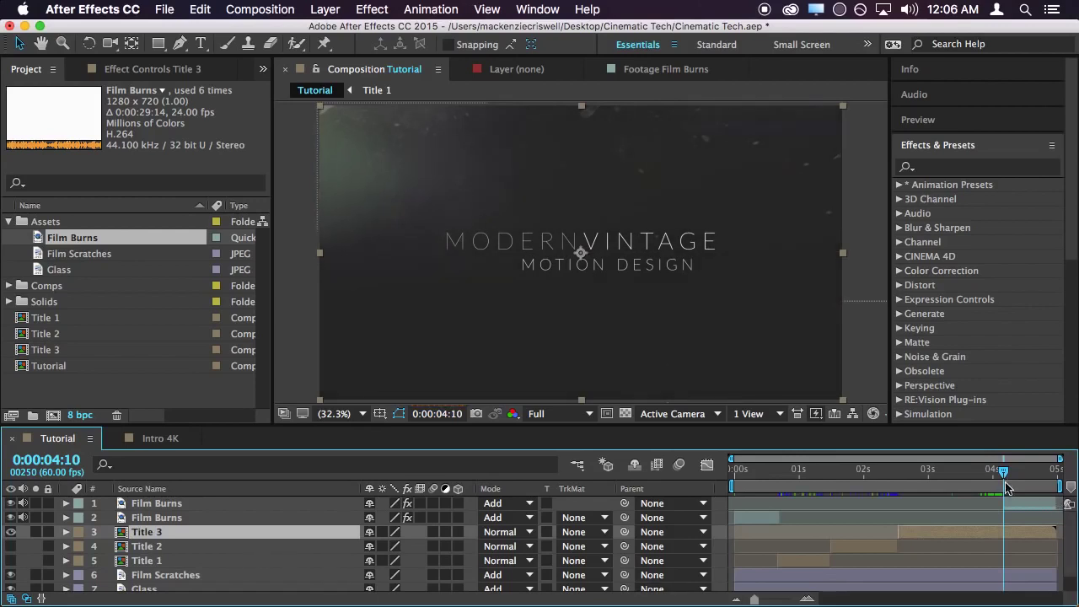
left_click_drag(1008, 479, 1019, 480)
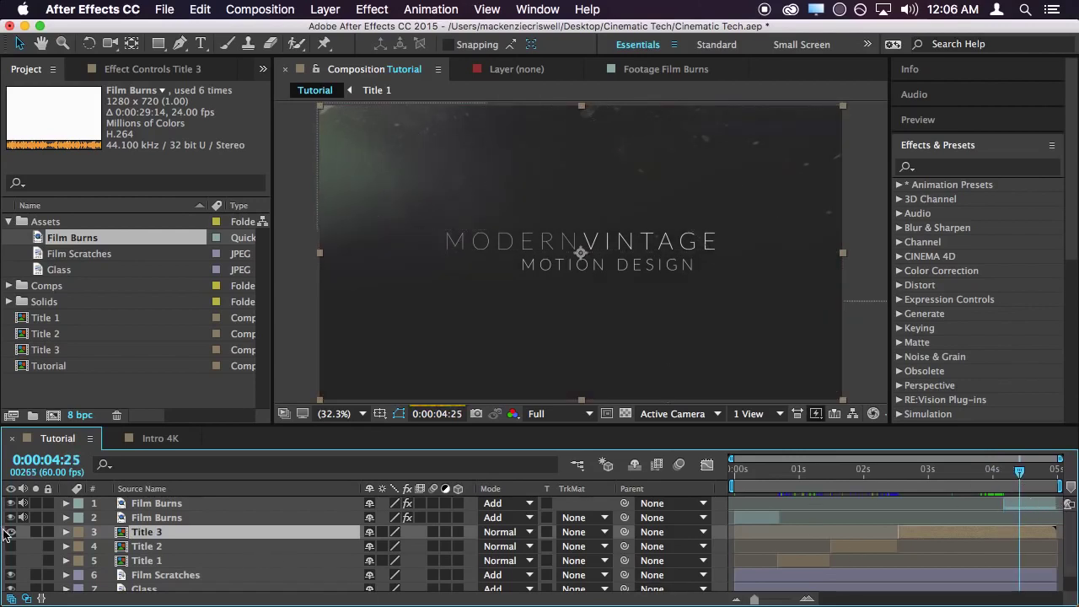
key("t")
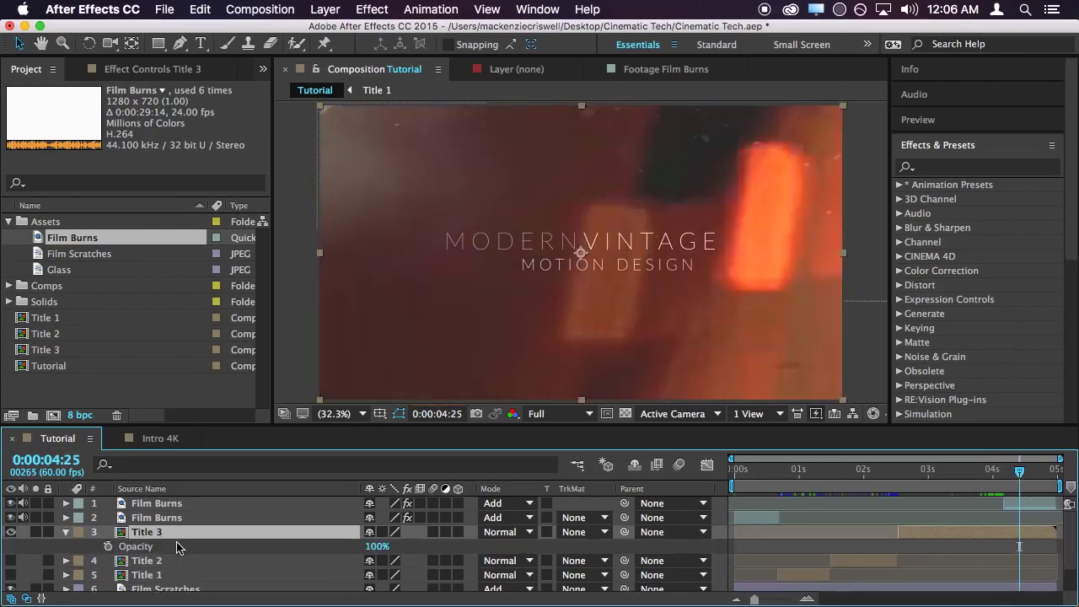
left_click(108, 546)
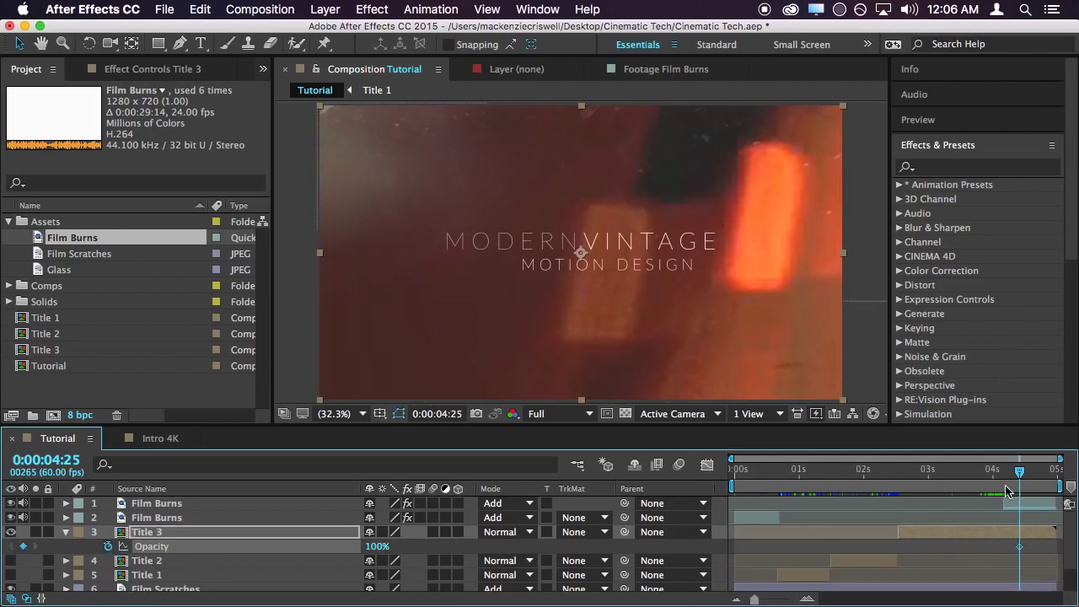
Set the Title 3 layer's Opacity to 0% at 0:00:04:37 so the title fades out
left_click(1029, 477)
left_click_drag(1029, 480, 1033, 477)
left_click(376, 546)
type("0")
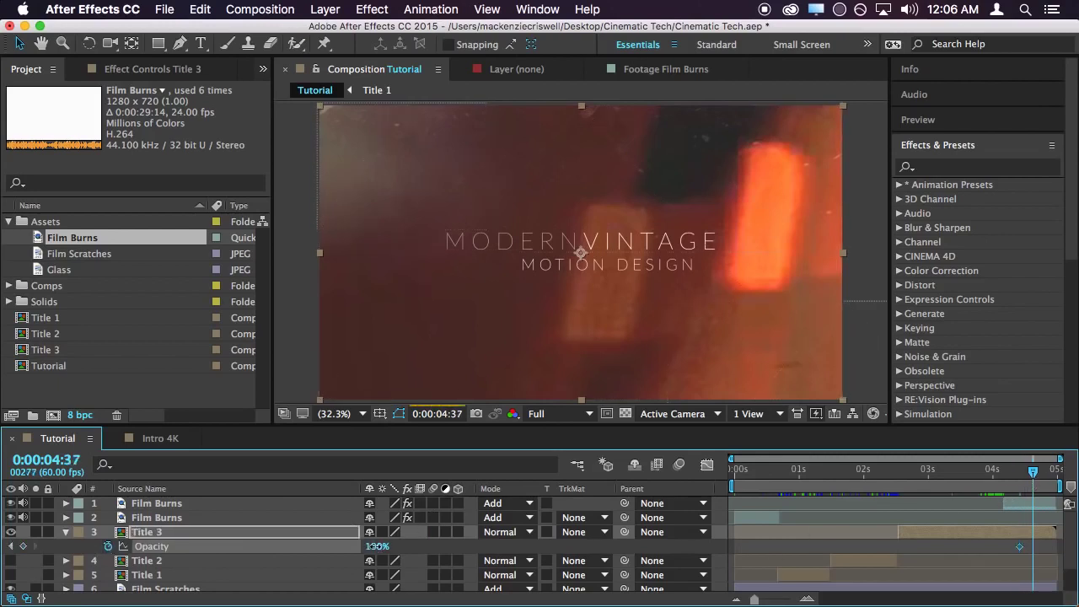
key("Return")
Split the Title 3 layer at 0:00:04:37, delete the part after the split and collapse the layer's properties
key("super+d")
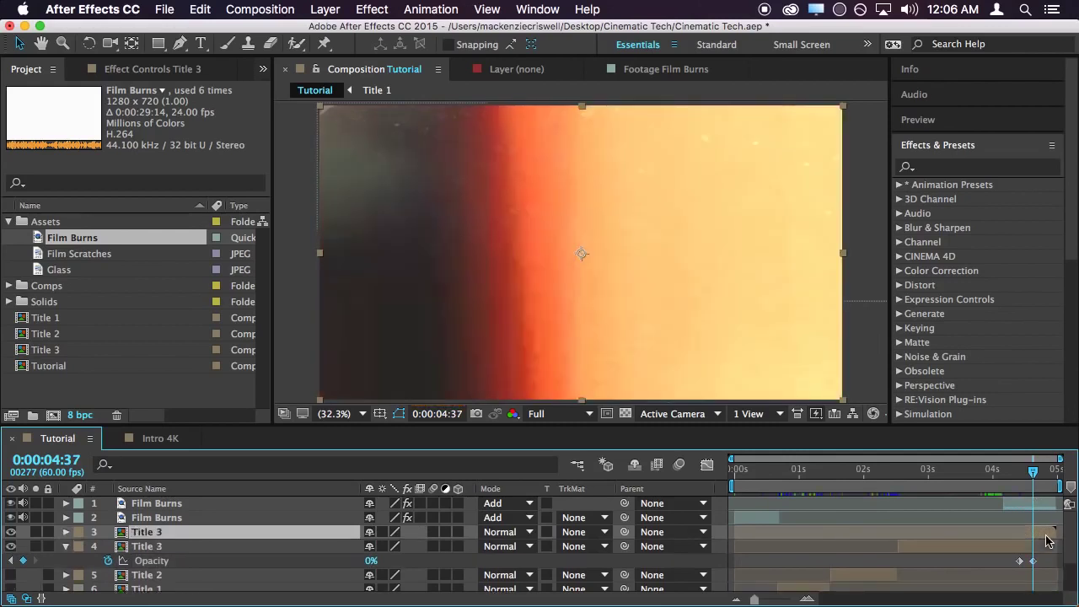
key("Delete")
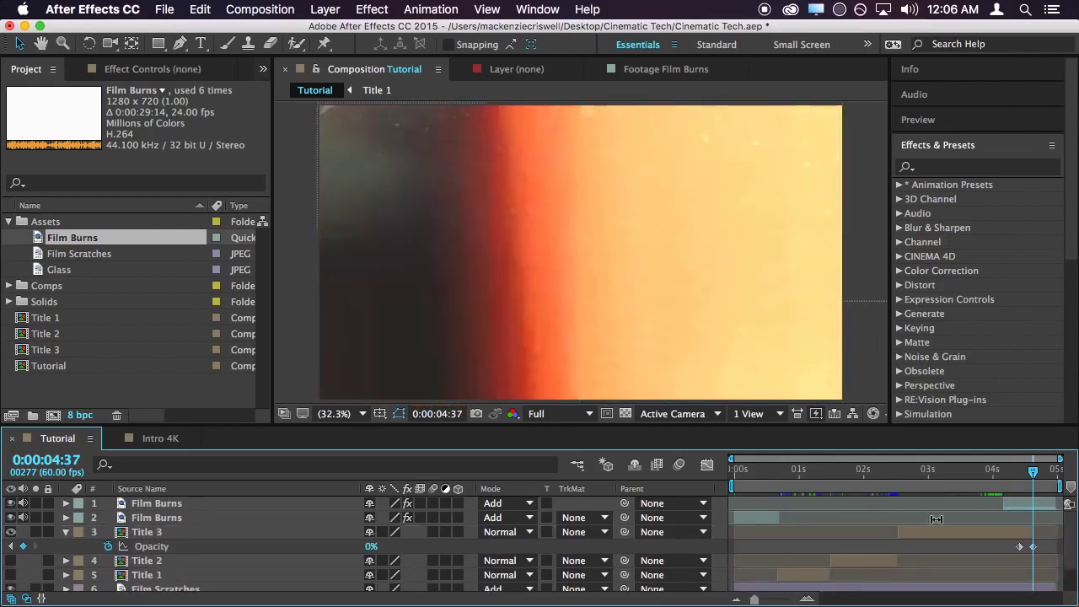
left_click(67, 537)
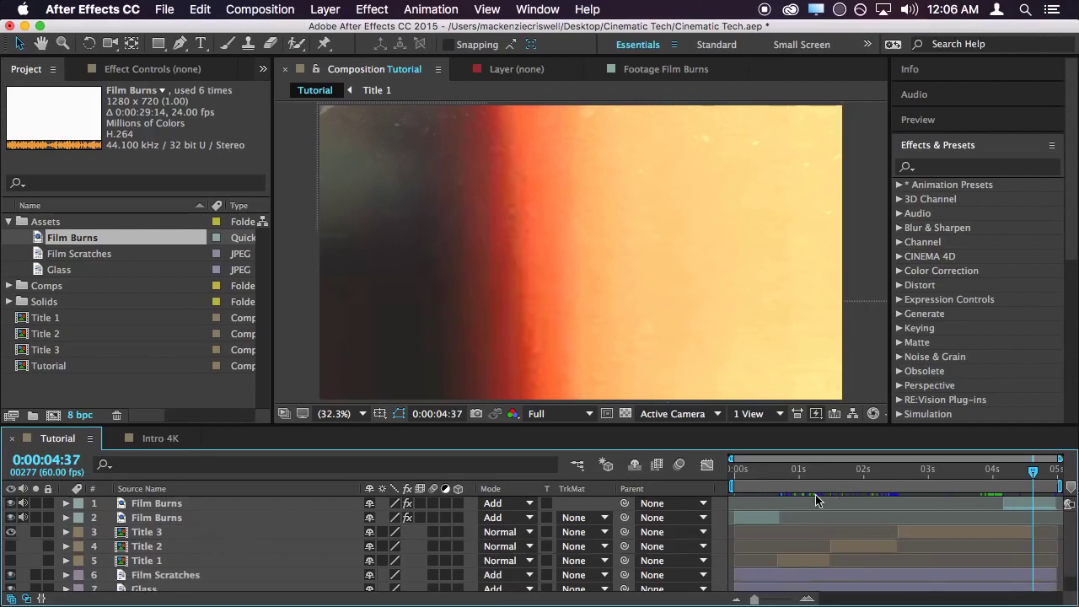
Preview the composition from 0:00:00:42 and make the Title 2 and Title 1 layers visible
left_click_drag(814, 498, 780, 493)
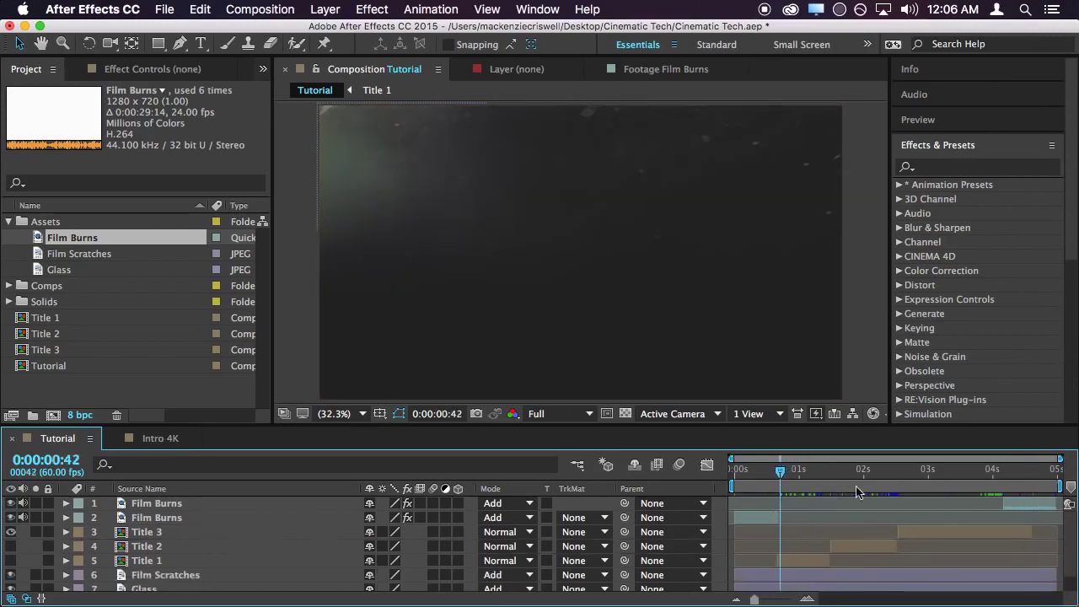
key("space")
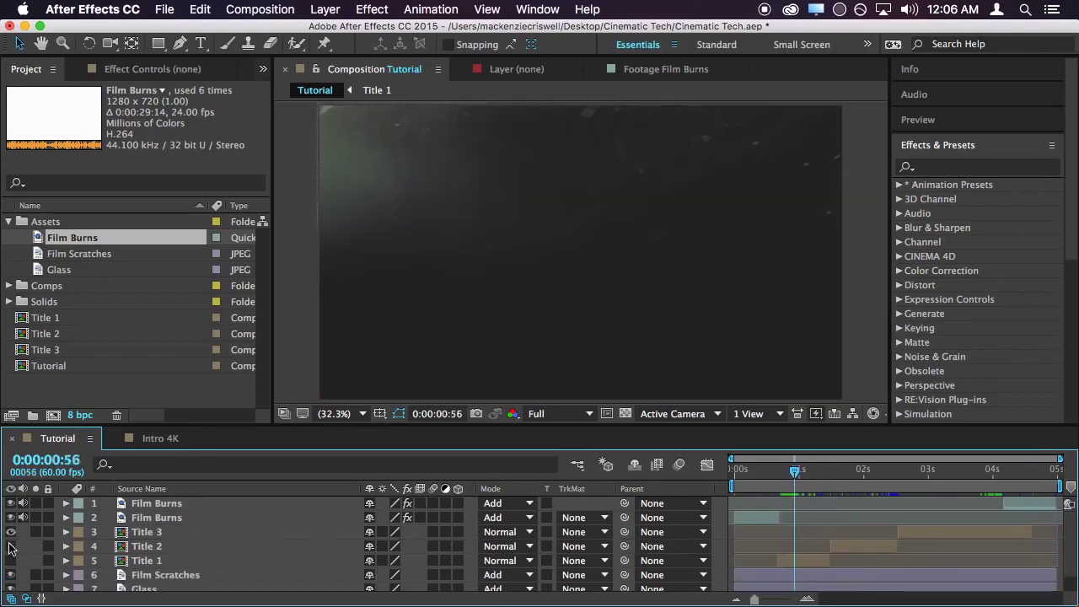
left_click(11, 547)
left_click(11, 561)
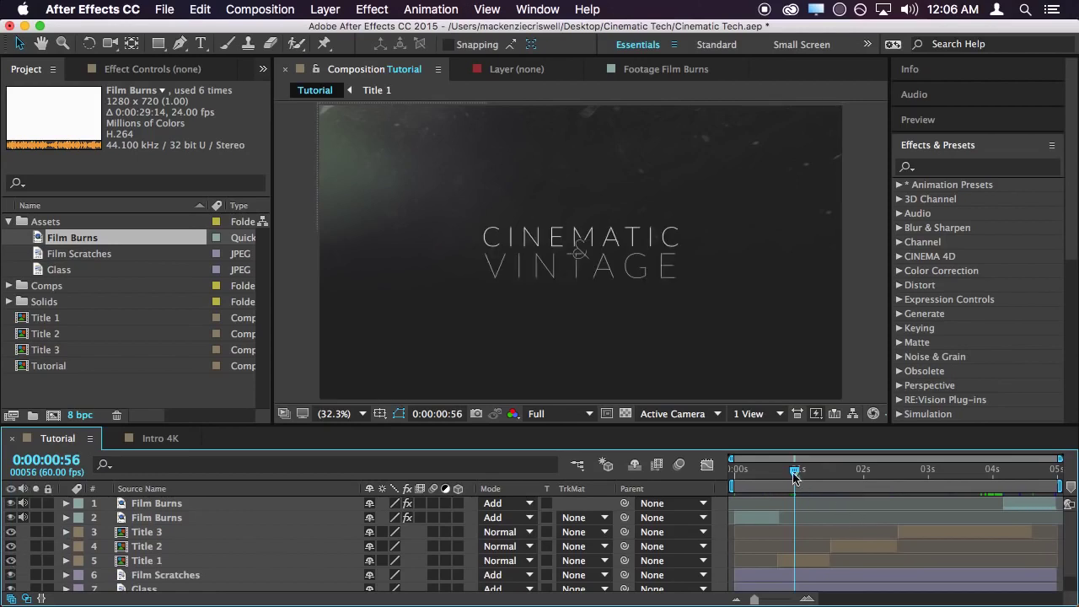
Fit the finished Intro 4K composition in the viewer and scrub through its line and title reveal to study the reference animation
left_click_drag(794, 478, 841, 546)
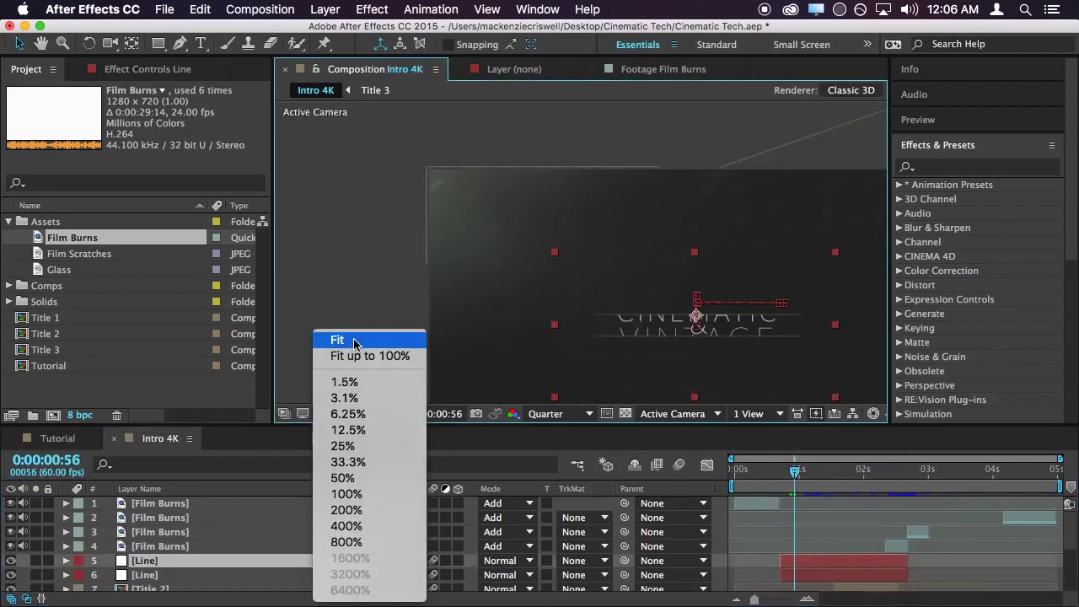
left_click(354, 341)
left_click(831, 531)
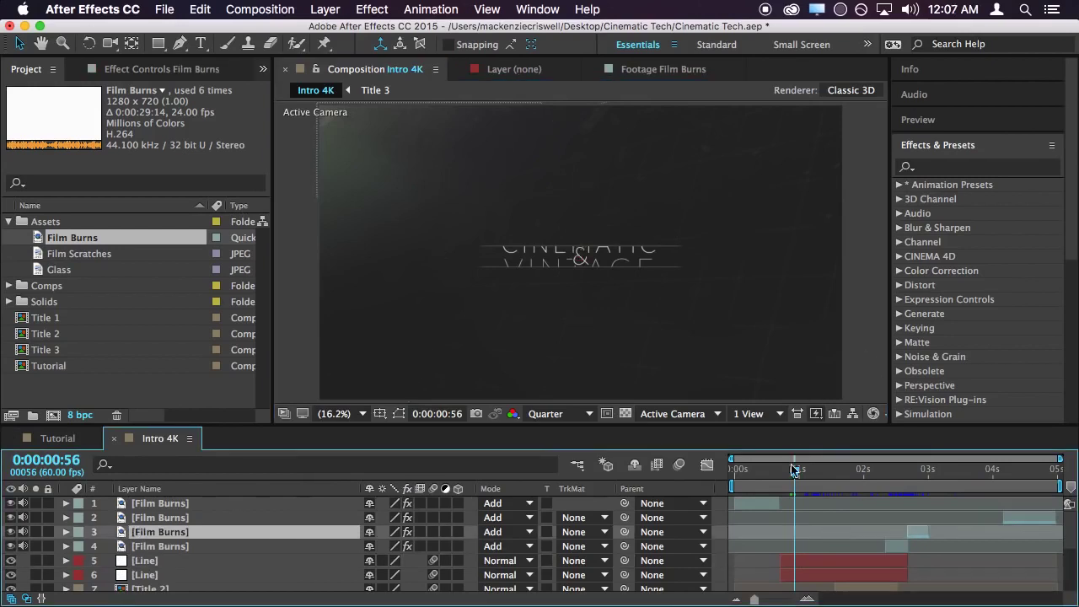
left_click_drag(794, 477, 784, 480)
left_click_drag(783, 479, 841, 511)
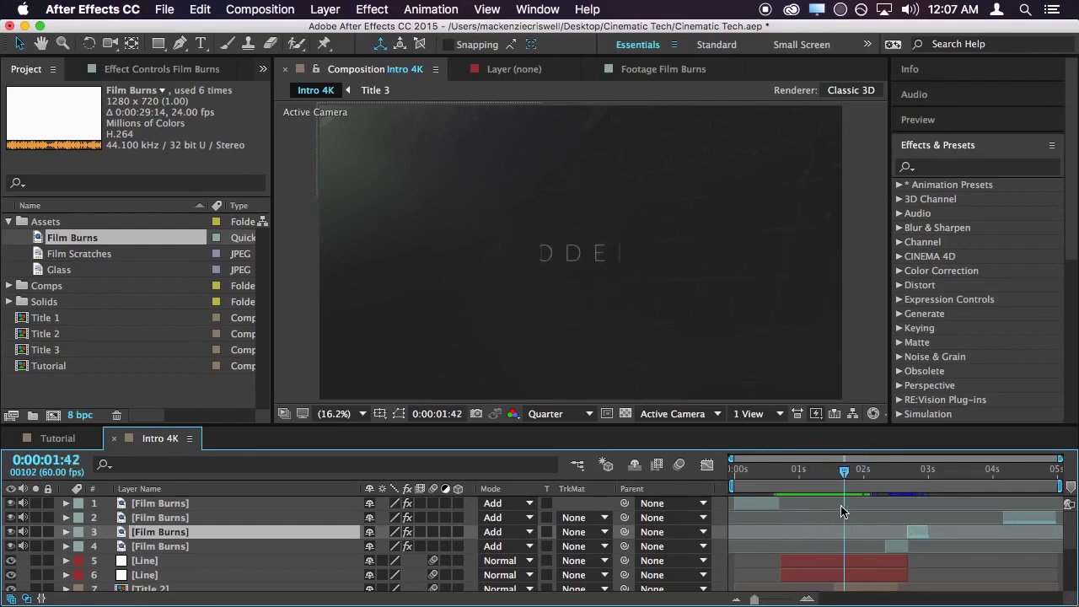
Return to the Tutorial composition and move the current time to 0:00:00:54, where the CINEMATIC & VINTAGE title shows
left_click(71, 440)
left_click(863, 317)
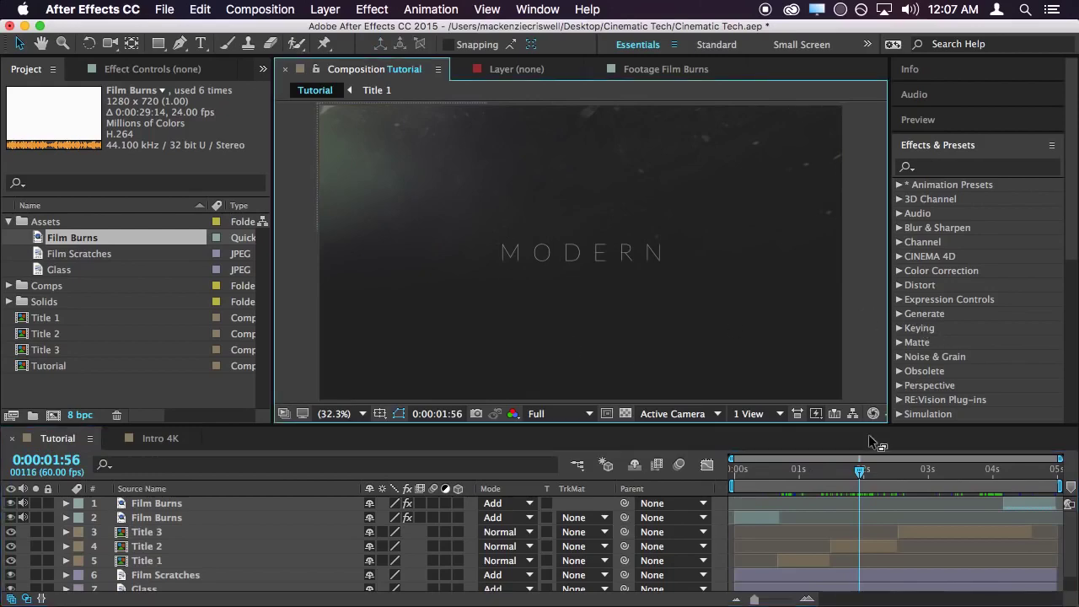
left_click_drag(849, 473, 792, 470)
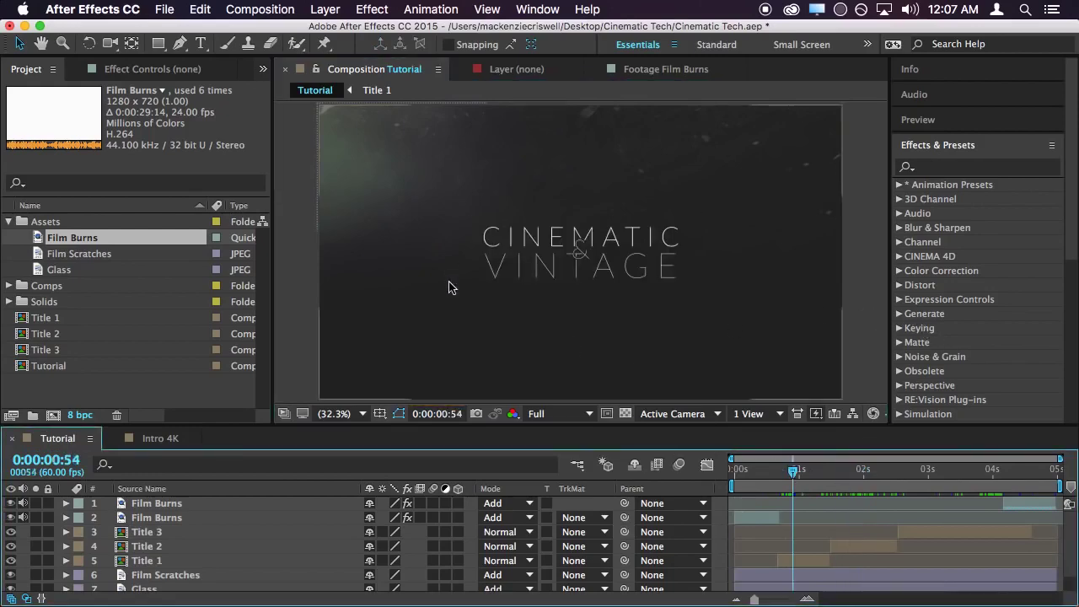
Create a new white (FFFFFF) solid layer named Line in the Tutorial composition
left_click(329, 9)
mouse_move(328, 29)
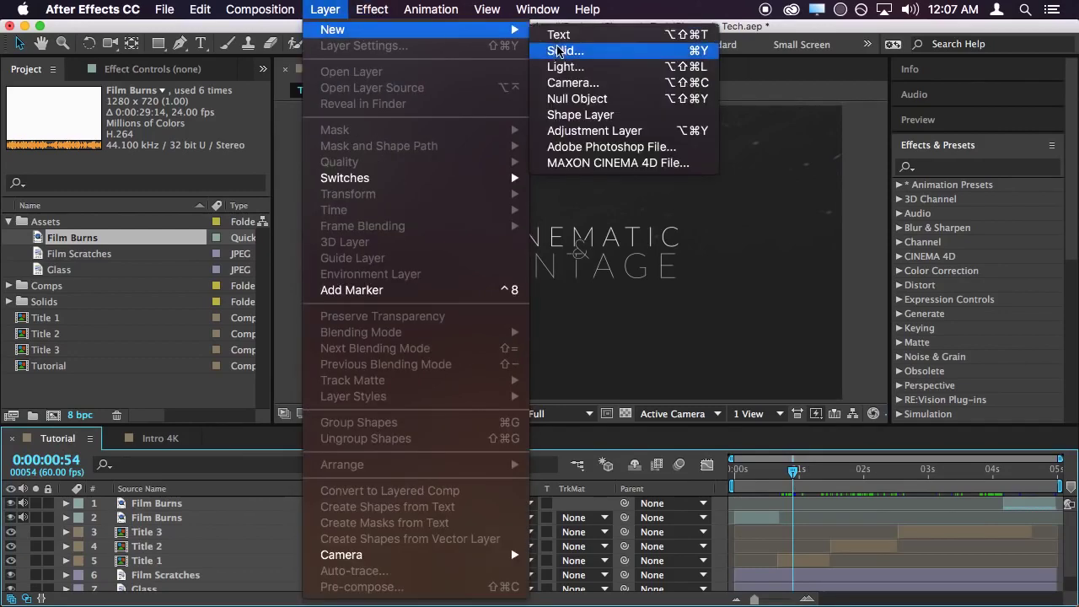
left_click(560, 52)
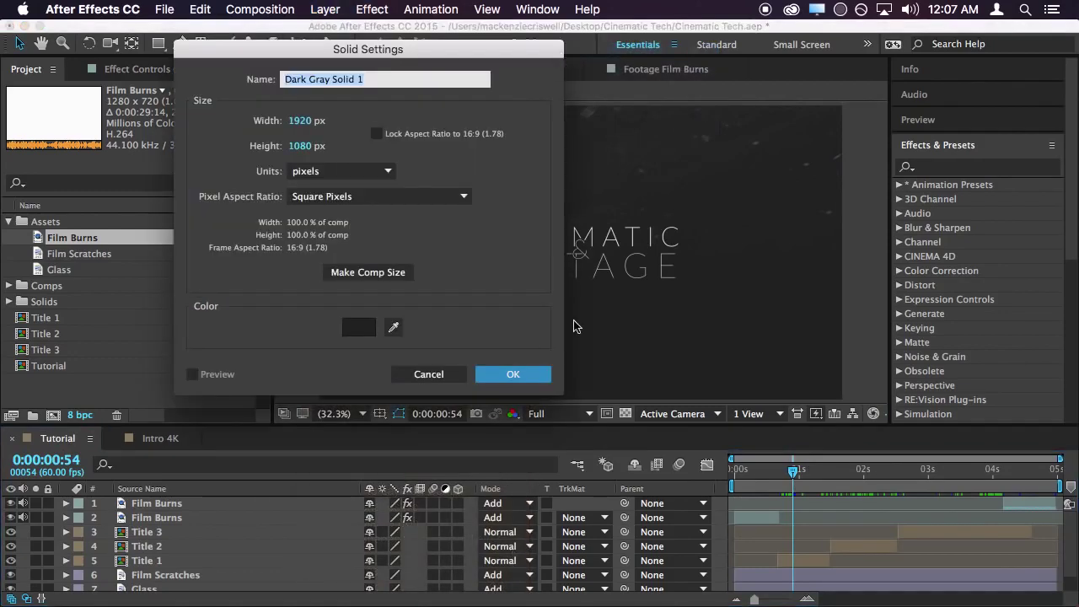
left_click(368, 329)
left_click_drag(276, 470, 13, 284)
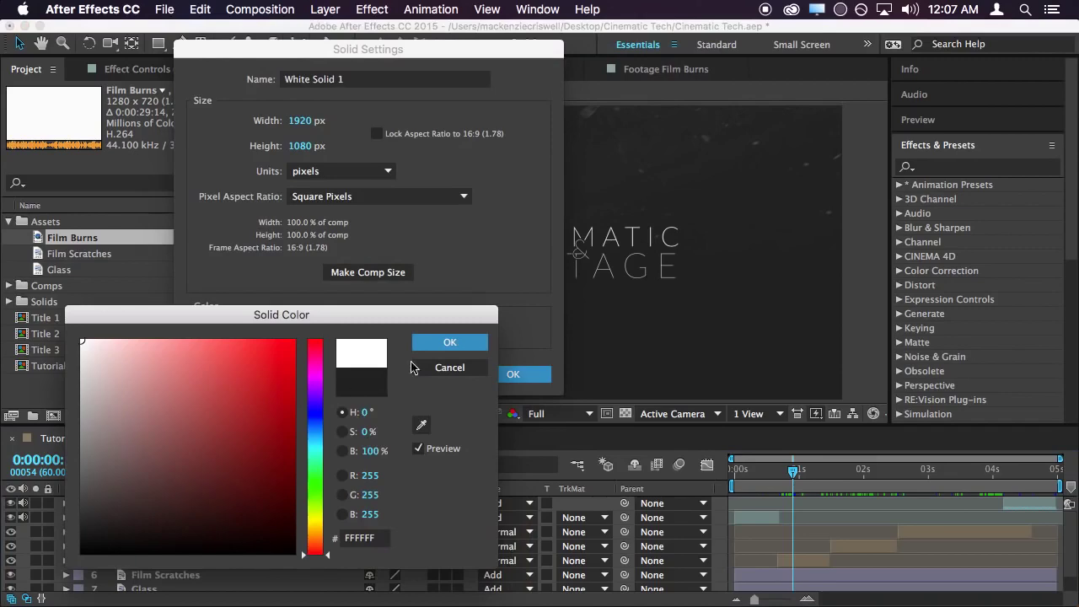
left_click(451, 343)
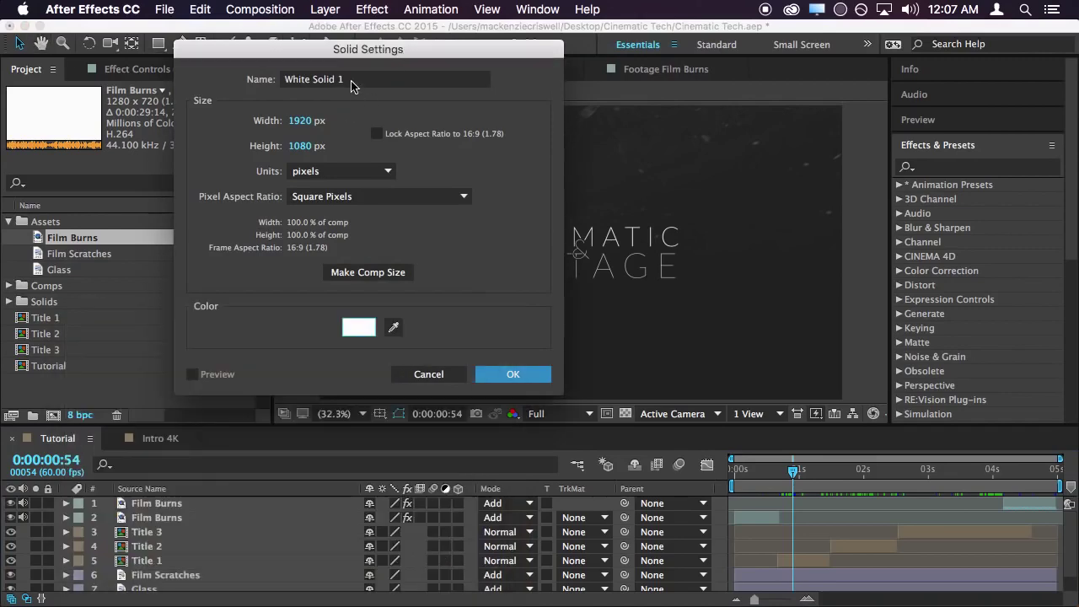
left_click(352, 82)
mouse_move(3, 38)
type("L")
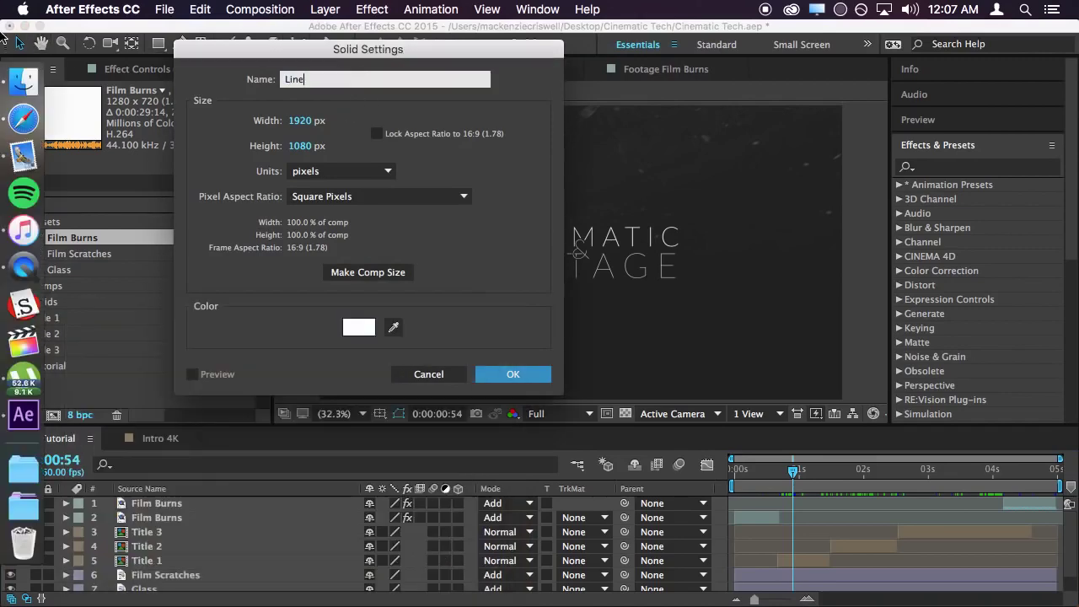
type("ine")
key("Return")
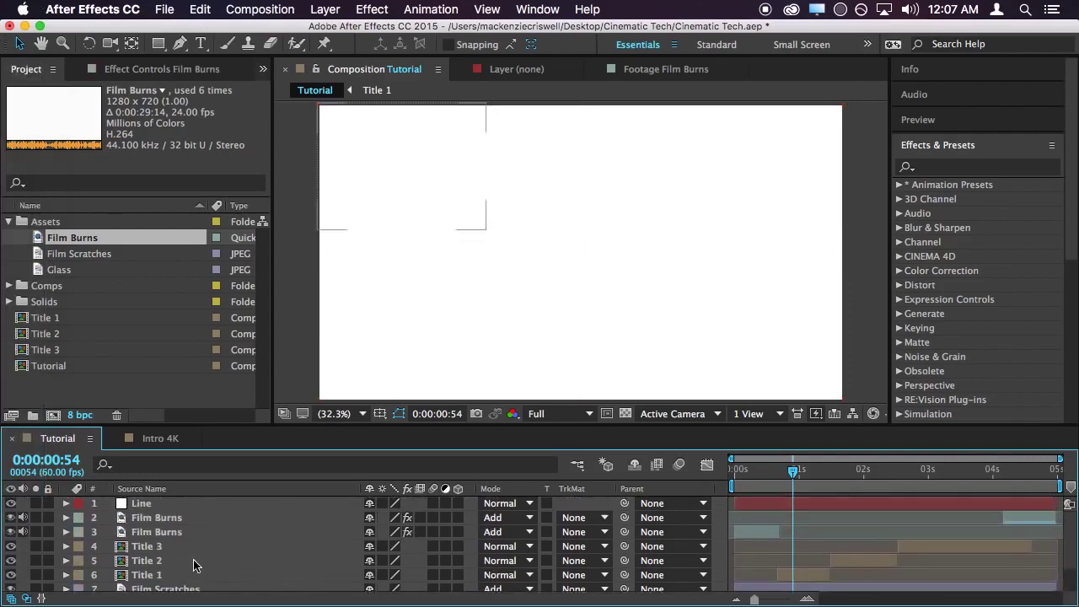
Maximize the Timeline to view the whole layer stack of the Tutorial composition, also trying the full-screen view on the Project panel
scroll(211, 557, "down", 2)
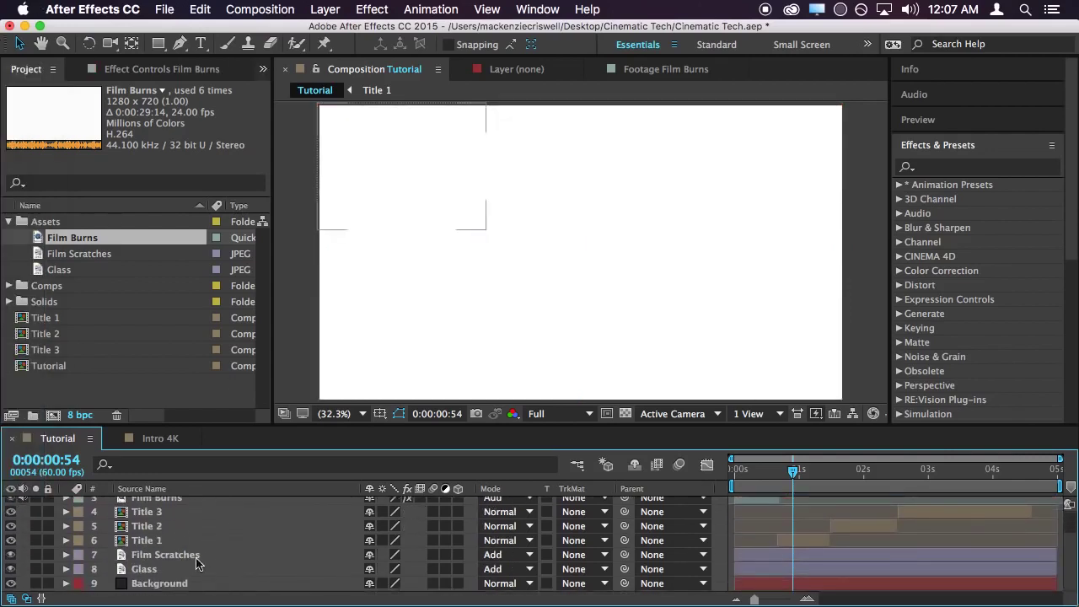
left_click(178, 557)
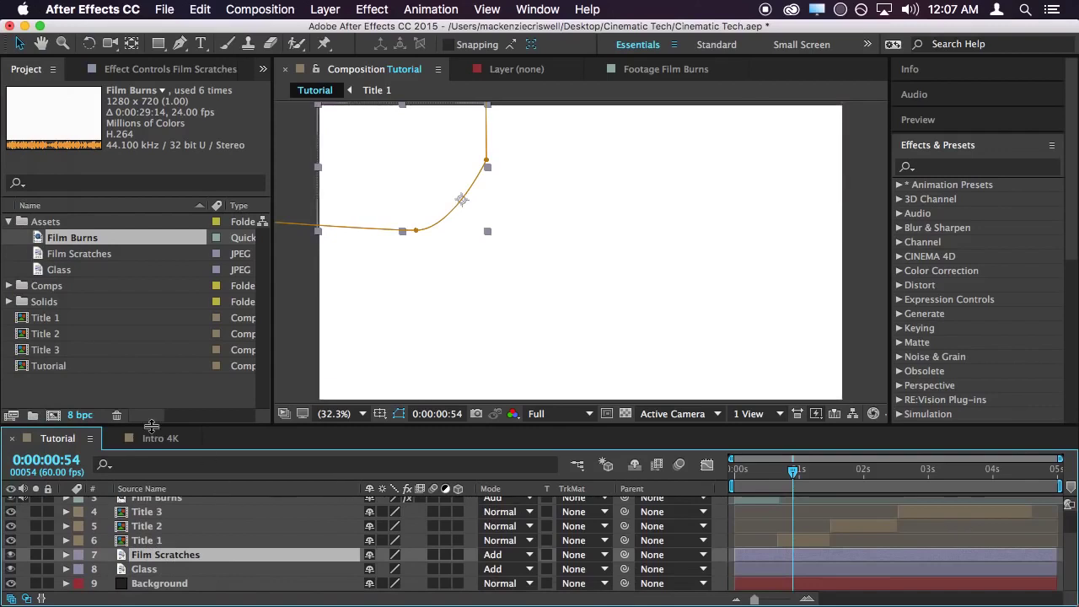
double_click(58, 439)
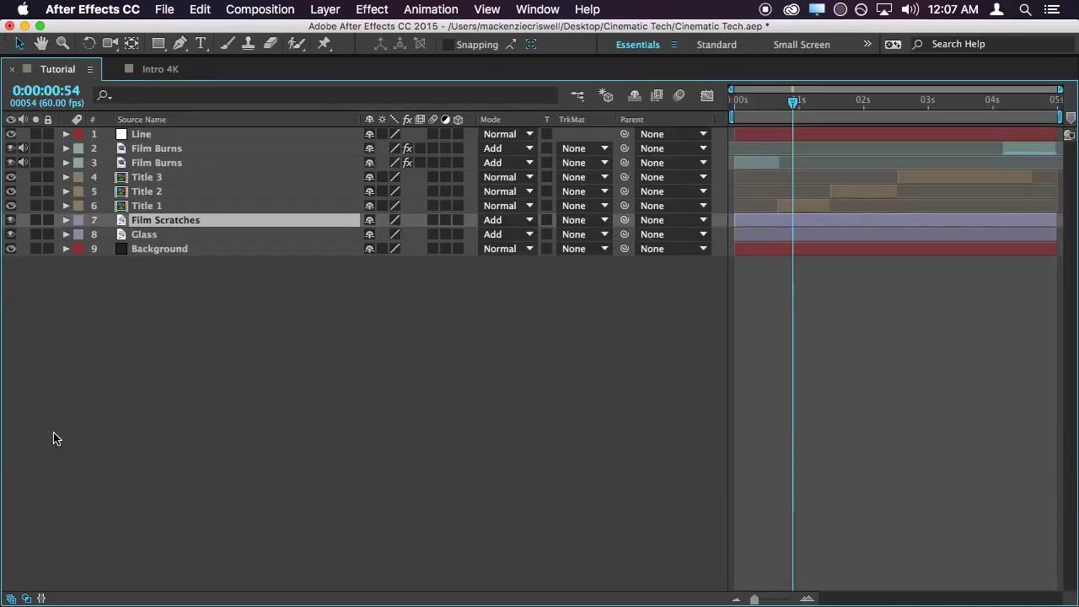
left_click(203, 375)
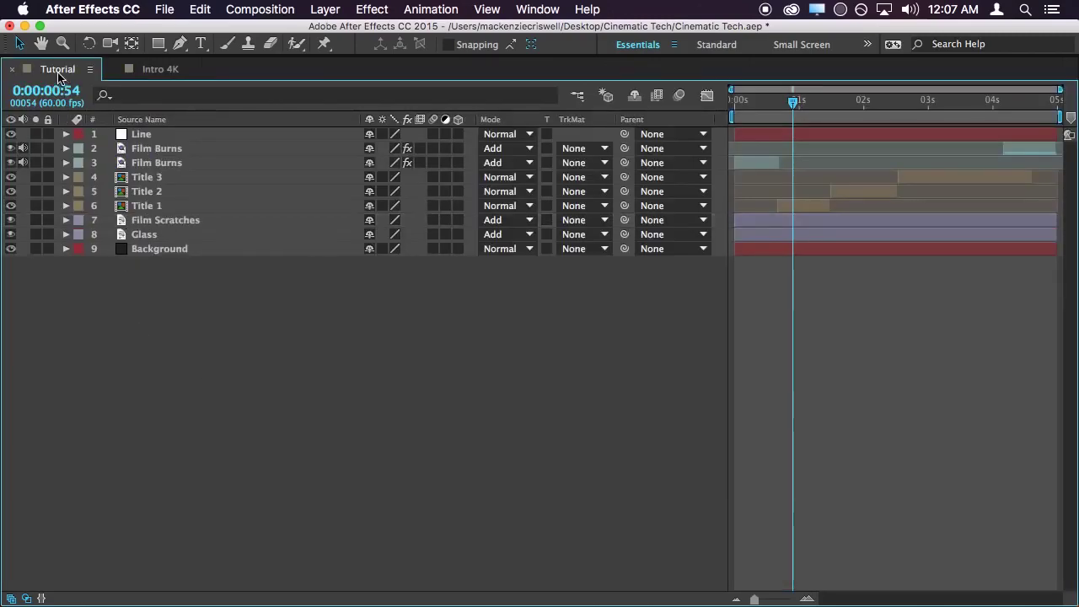
key("grave")
key("grave")
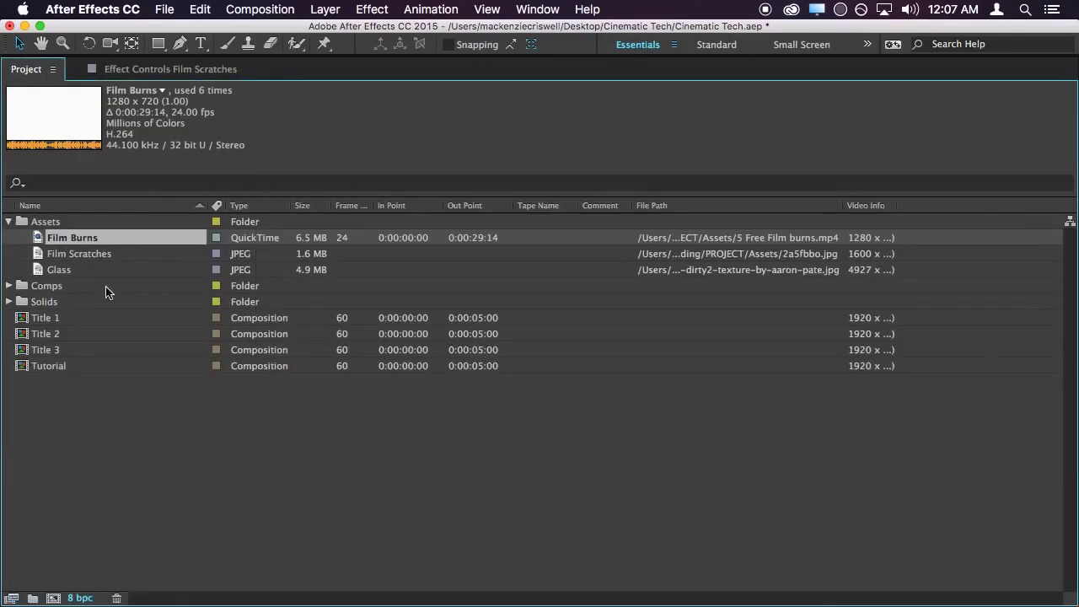
key("grave")
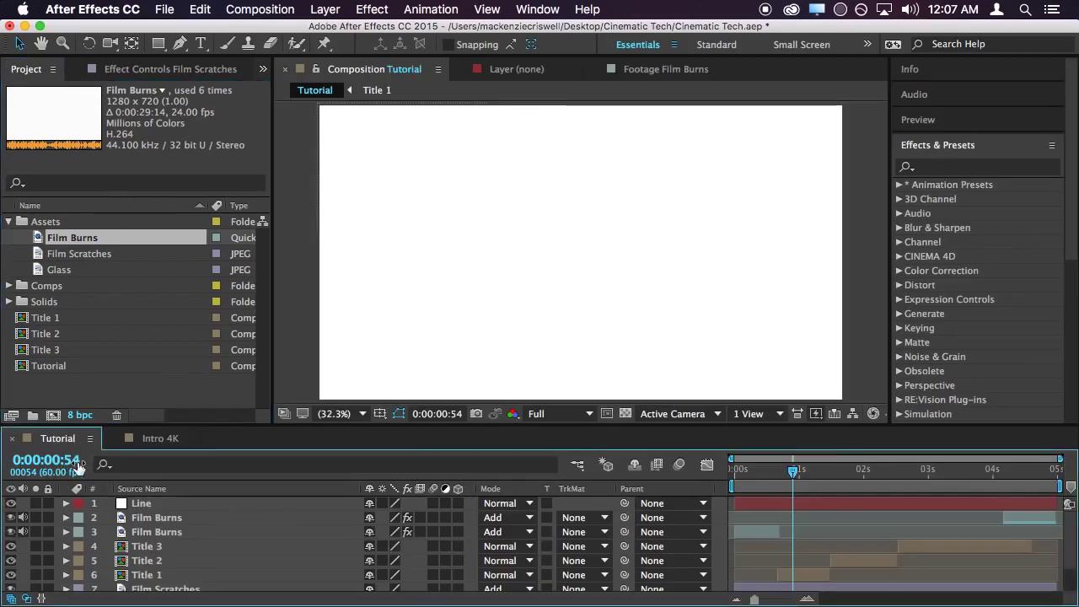
key("grave")
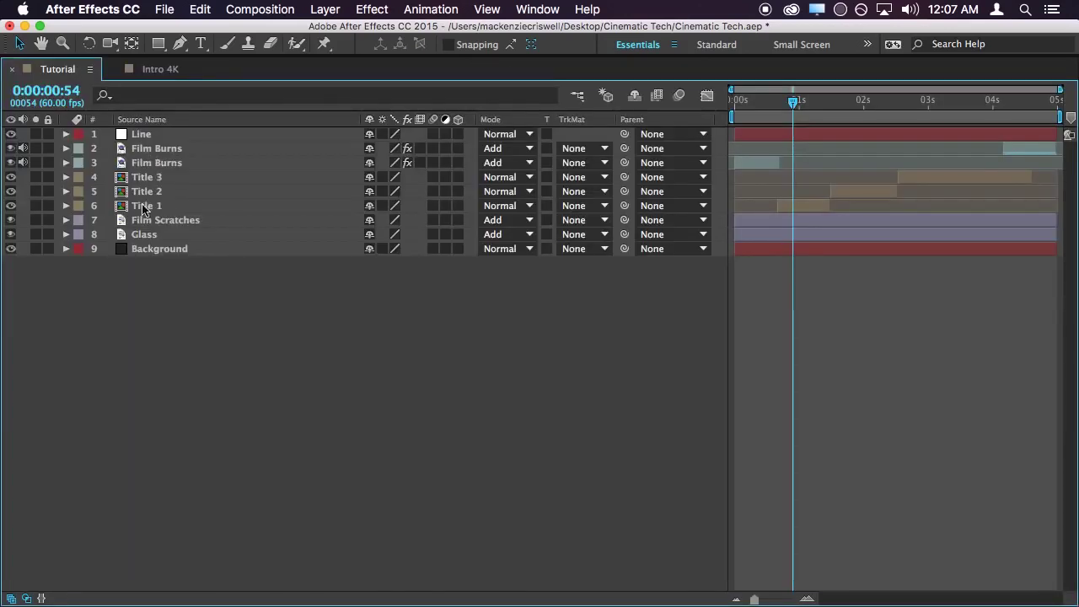
Move both Film Burns layers above the Line layer in the layer stack
left_click(175, 164)
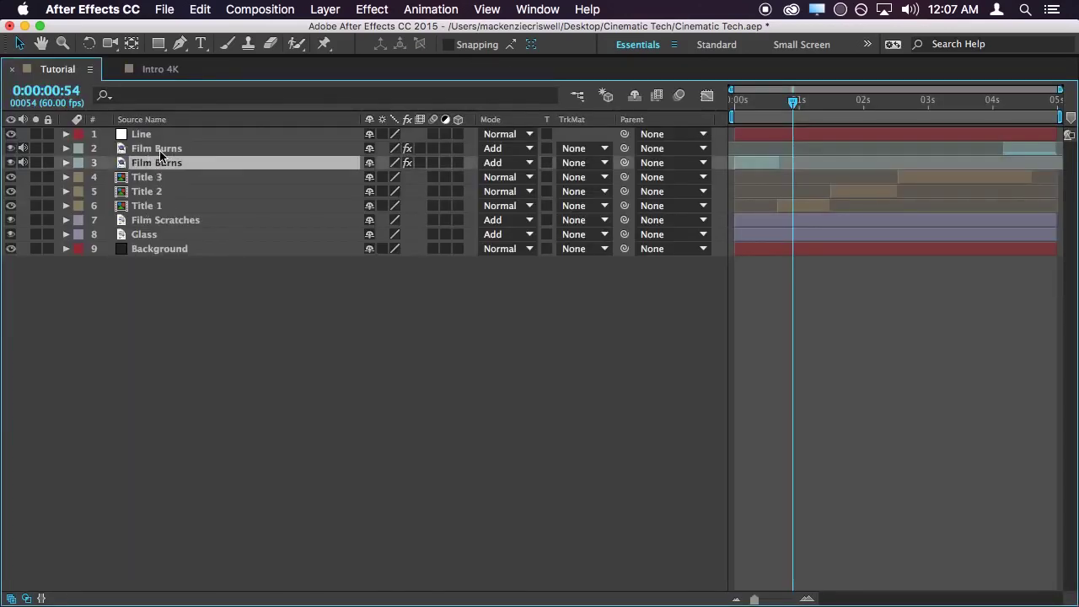
left_click(164, 150, "shift")
left_click_drag(164, 150, 167, 128)
left_click(189, 334)
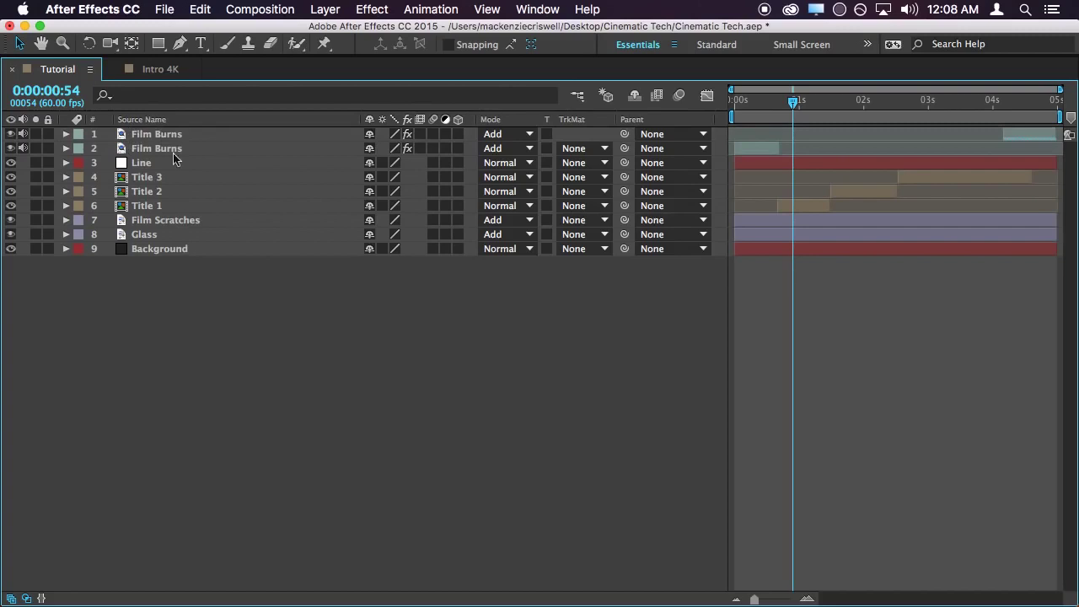
left_click_drag(294, 318, 183, 221)
left_click(241, 315)
left_click_drag(277, 281, 139, 221)
left_click(263, 313)
left_click(162, 174)
left_click(179, 164)
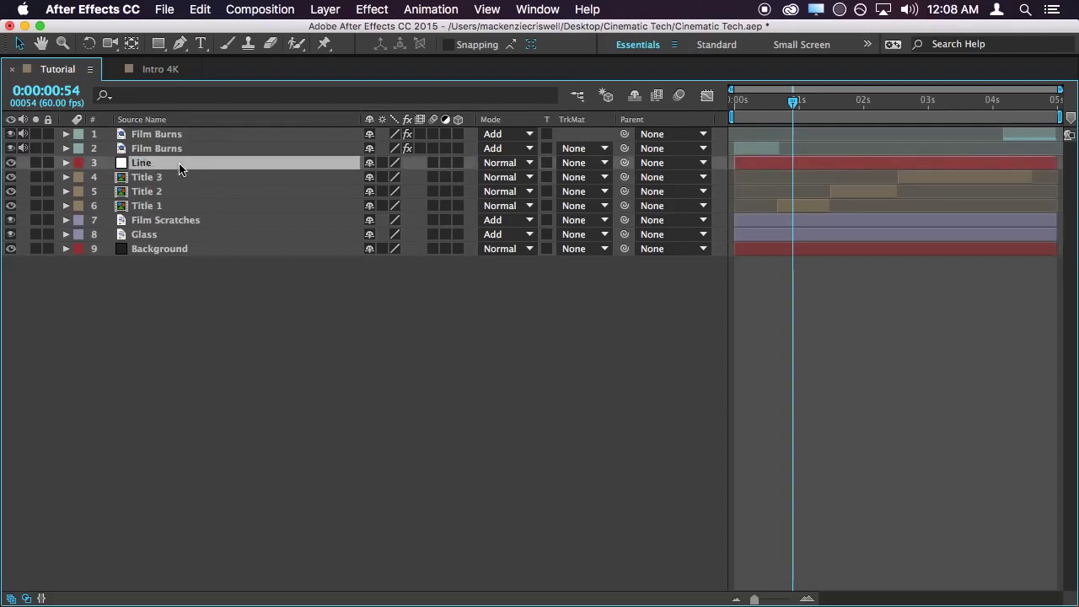
left_click(166, 210, "shift")
left_click(268, 317)
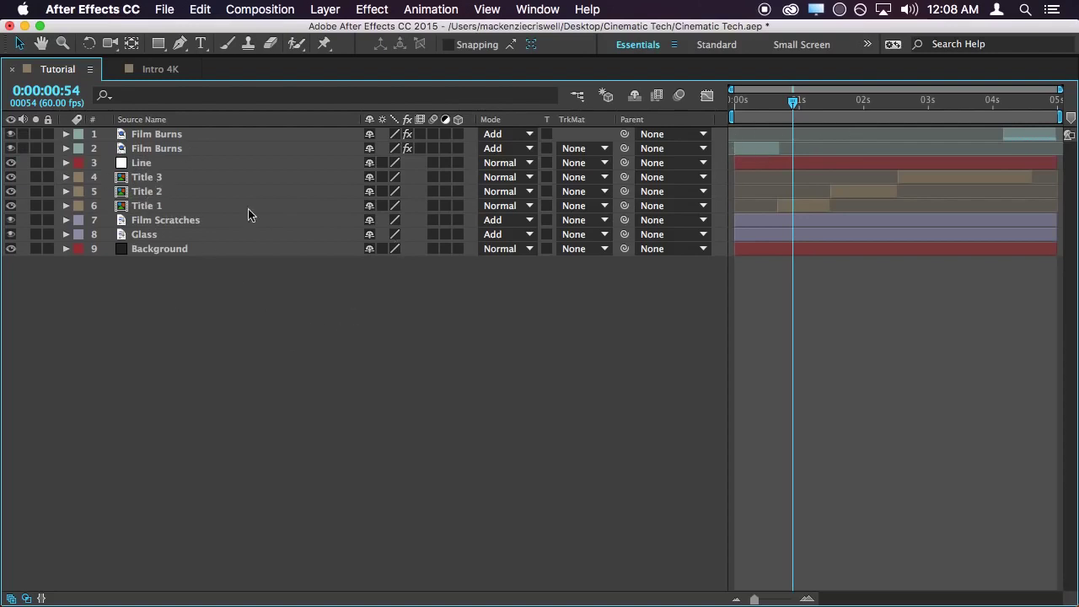
left_click_drag(268, 305, 161, 162)
left_click(226, 299)
left_click_drag(418, 327, 222, 107)
left_click(232, 303)
Restore the panel layout and, at 0:00:00:48, mask the Line solid with a thin centred rectangle slightly wider than the title words
key("grave")
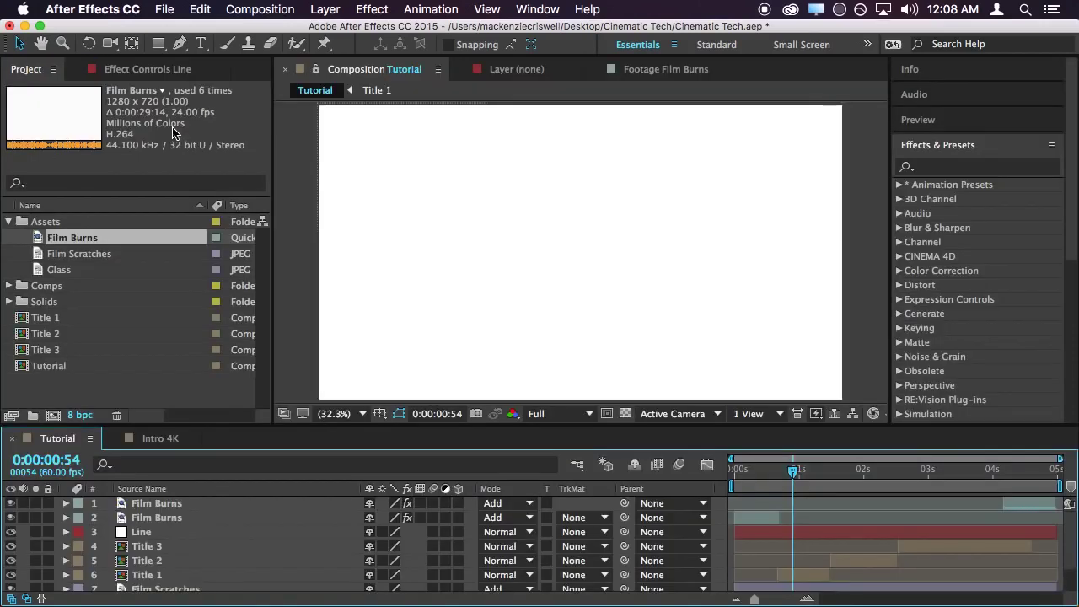
mouse_move(784, 468)
left_mouse_down()
mouse_move(815, 470)
mouse_move(786, 479)
left_mouse_up()
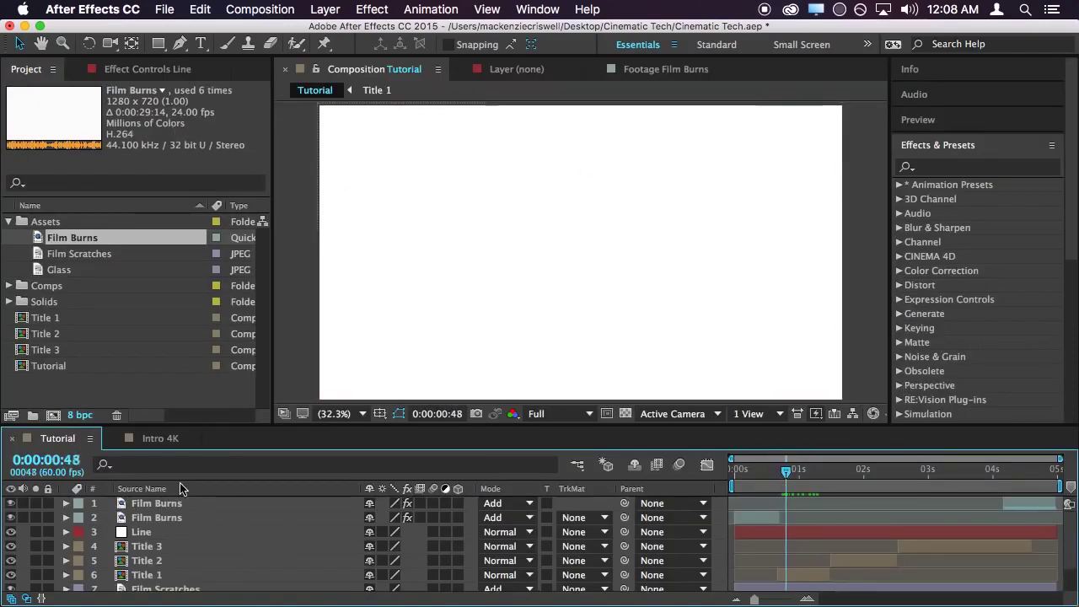
left_click(165, 517)
left_click(173, 538)
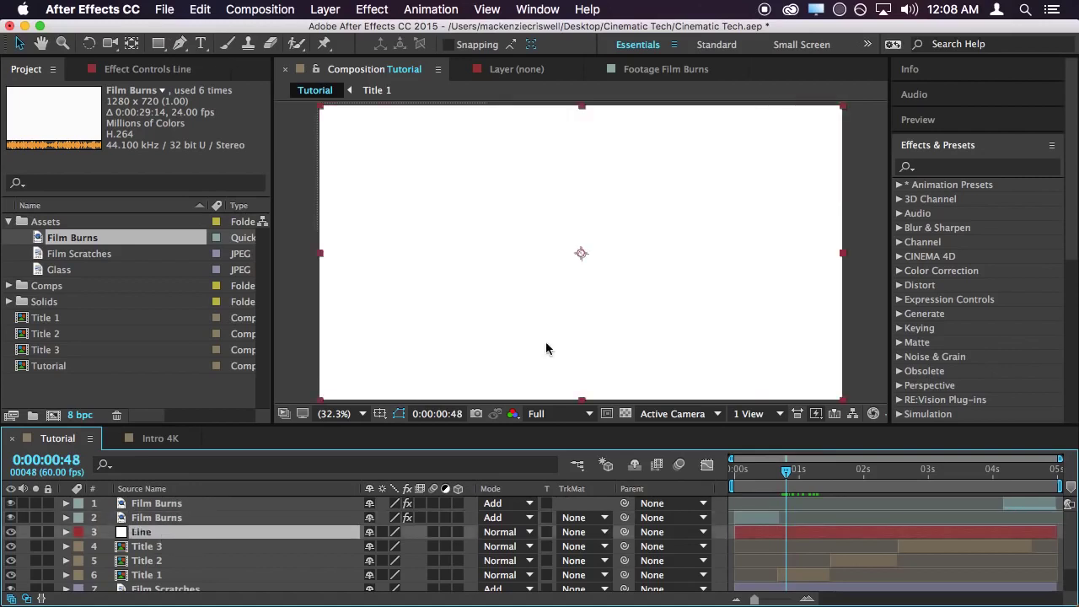
left_click(157, 43)
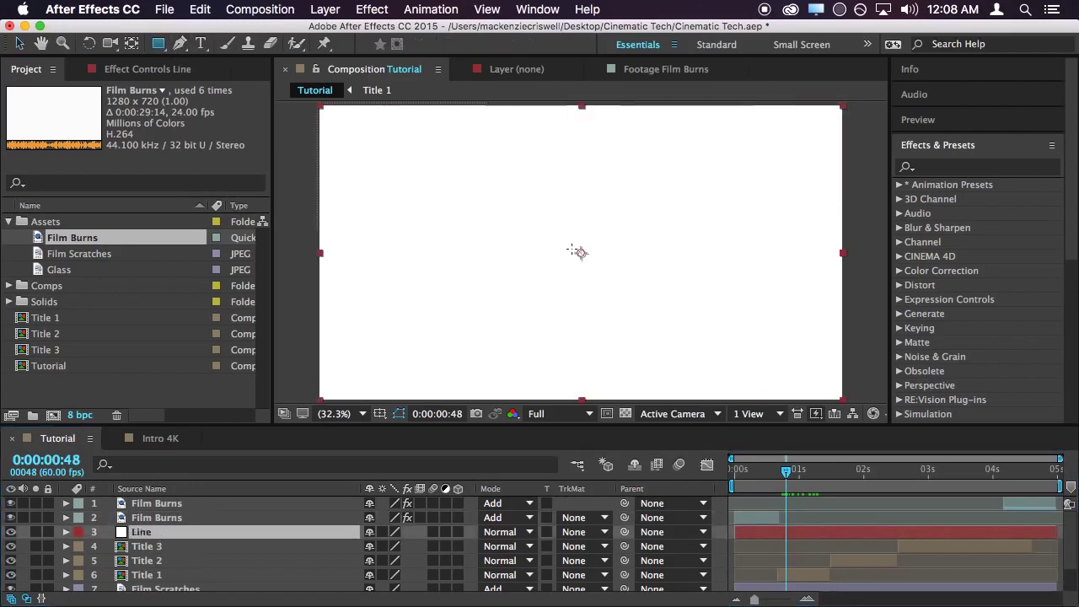
scroll(573, 251, "down", 1)
scroll(590, 254, "up", 5)
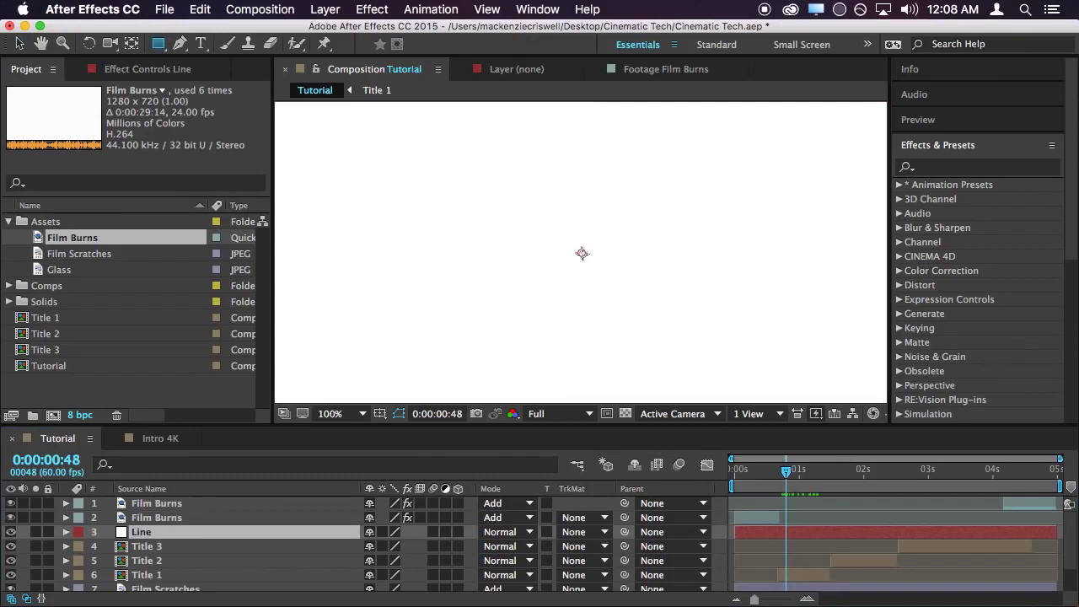
mouse_move(582, 252)
left_mouse_down()
mouse_move(667, 204)
mouse_move(731, 217)
mouse_move(779, 252)
mouse_move(898, 256)
mouse_move(853, 263)
mouse_move(915, 252)
left_mouse_up()
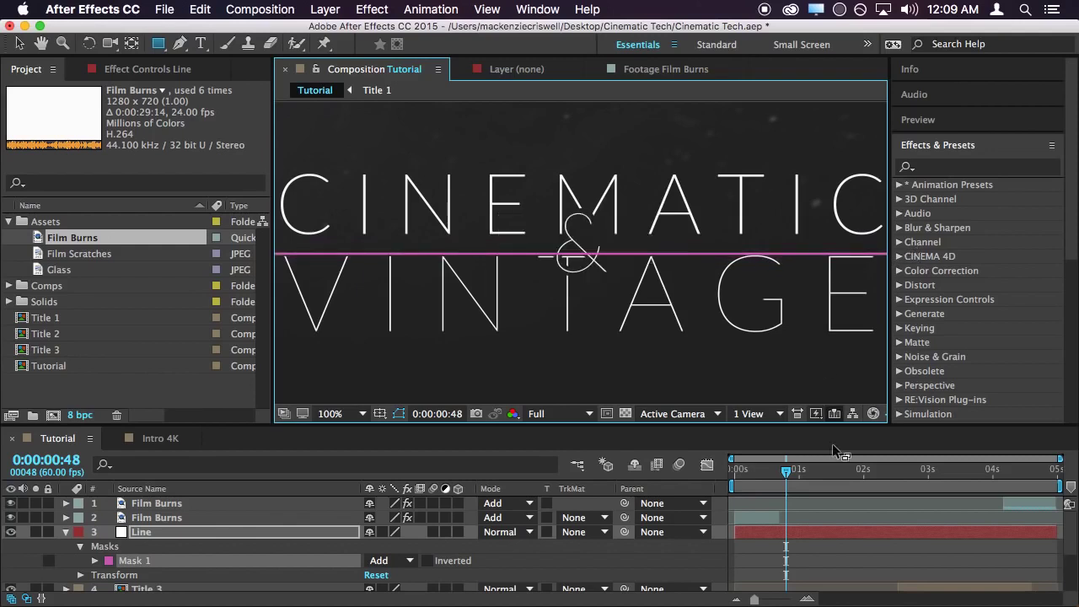
Examine the masked line between CINEMATIC and VINTAGE at 25%, 50% and 100% magnification
left_click(830, 512)
key("comma")
key("comma")
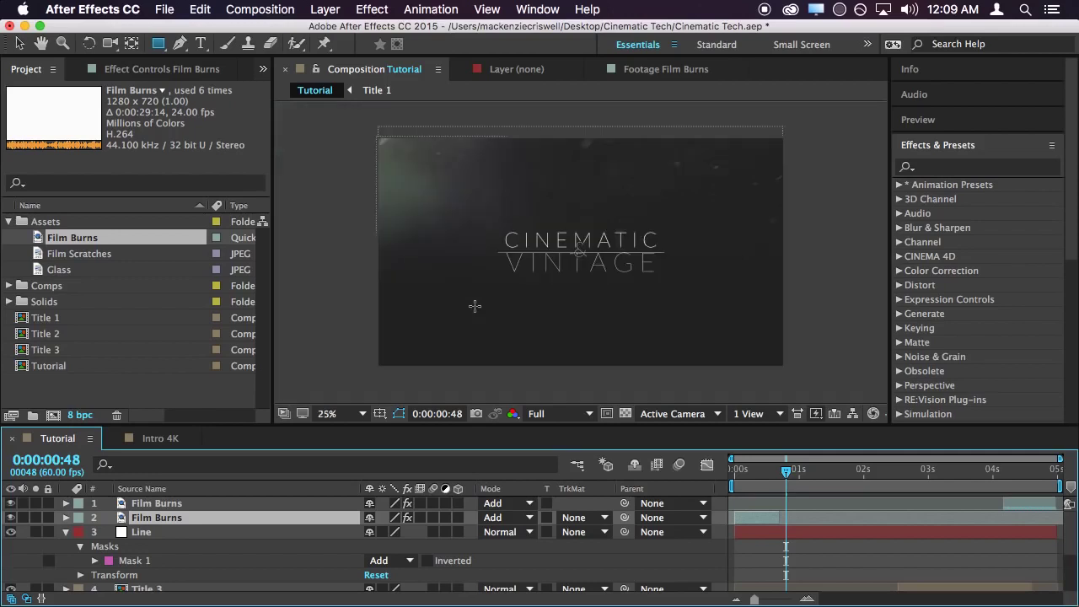
key("period")
key("period")
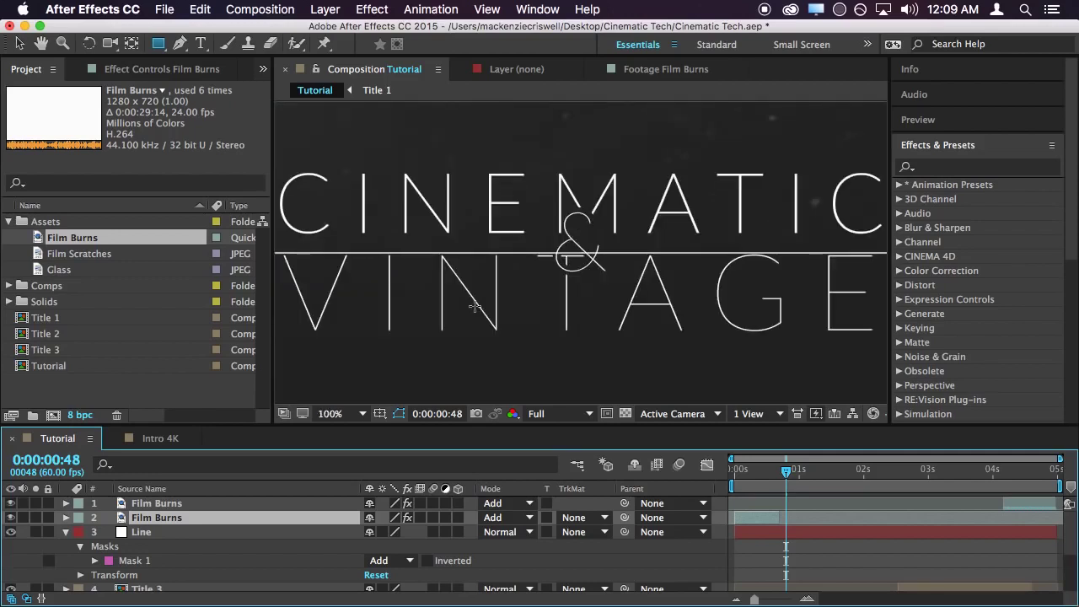
key("comma")
key("comma")
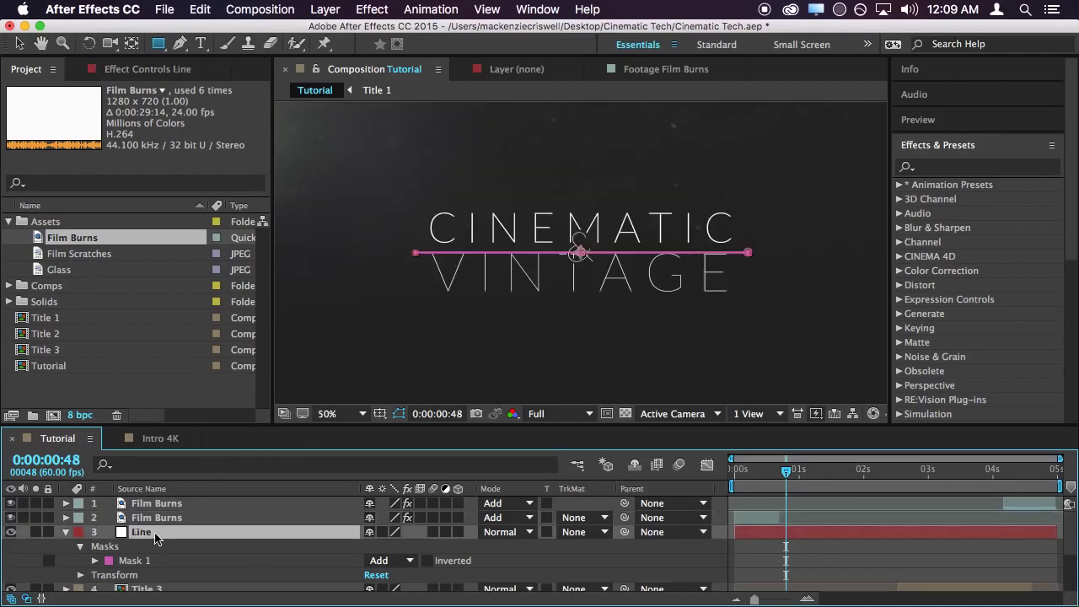
Duplicate the masked Line layer and collapse the original Line layer's properties
left_click(172, 531)
key("super+d")
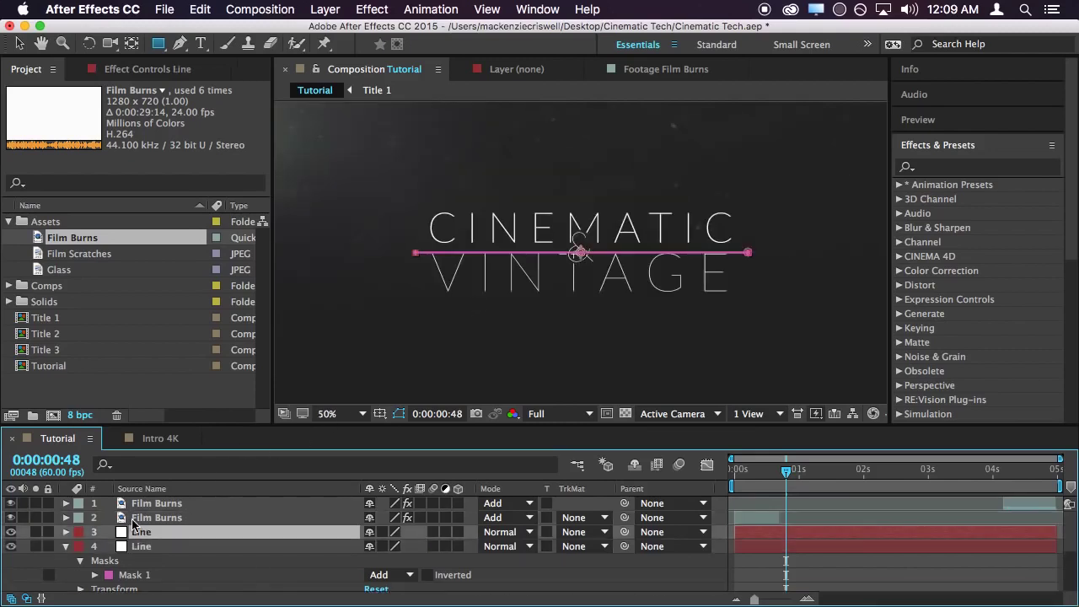
left_click(66, 546)
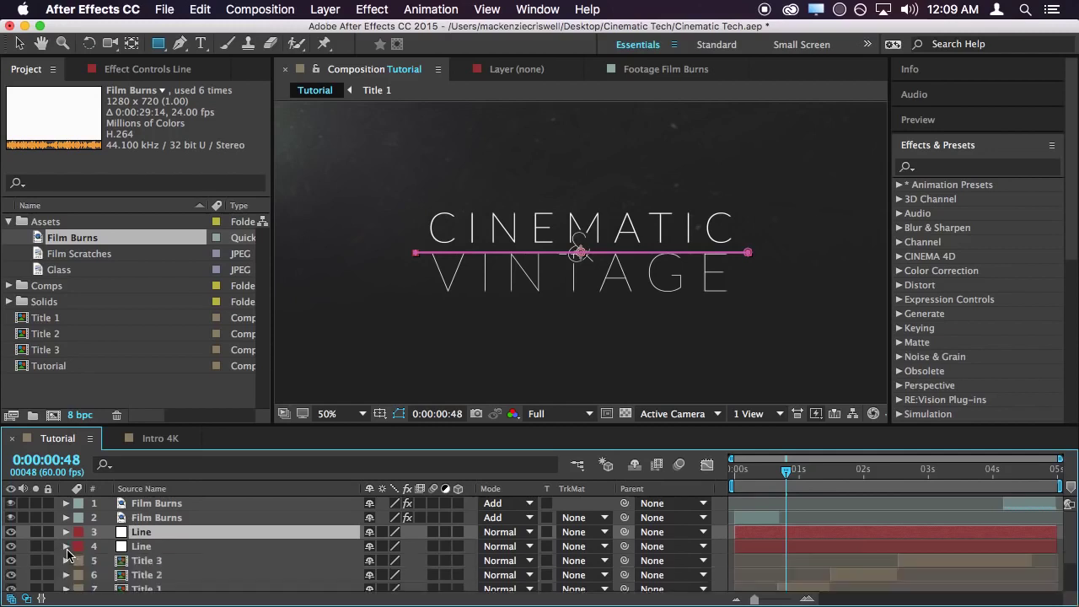
left_click(830, 499)
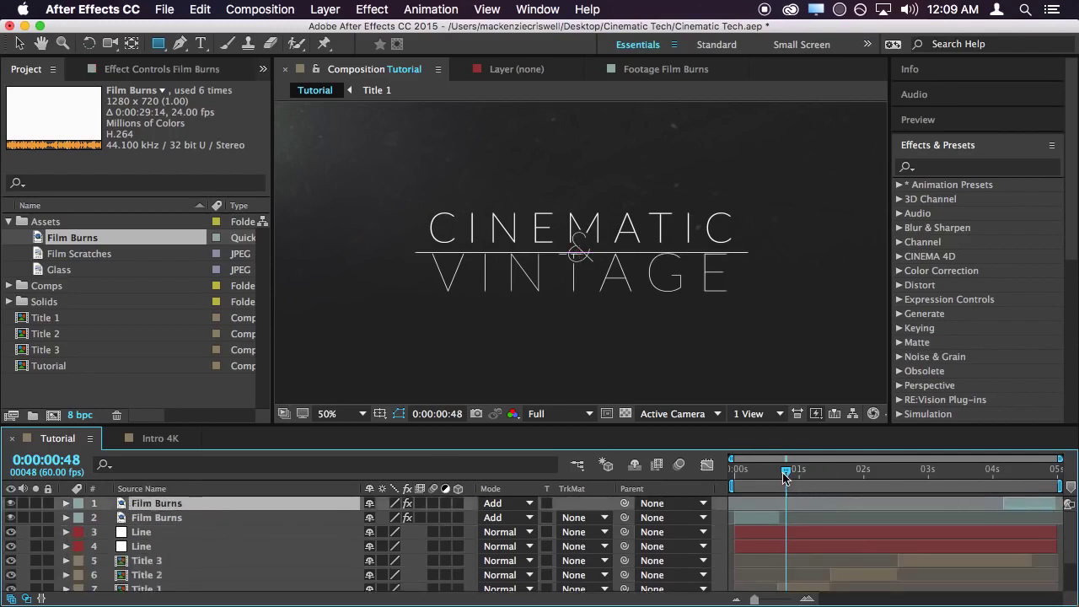
left_click_drag(784, 477, 787, 477)
left_click(160, 532)
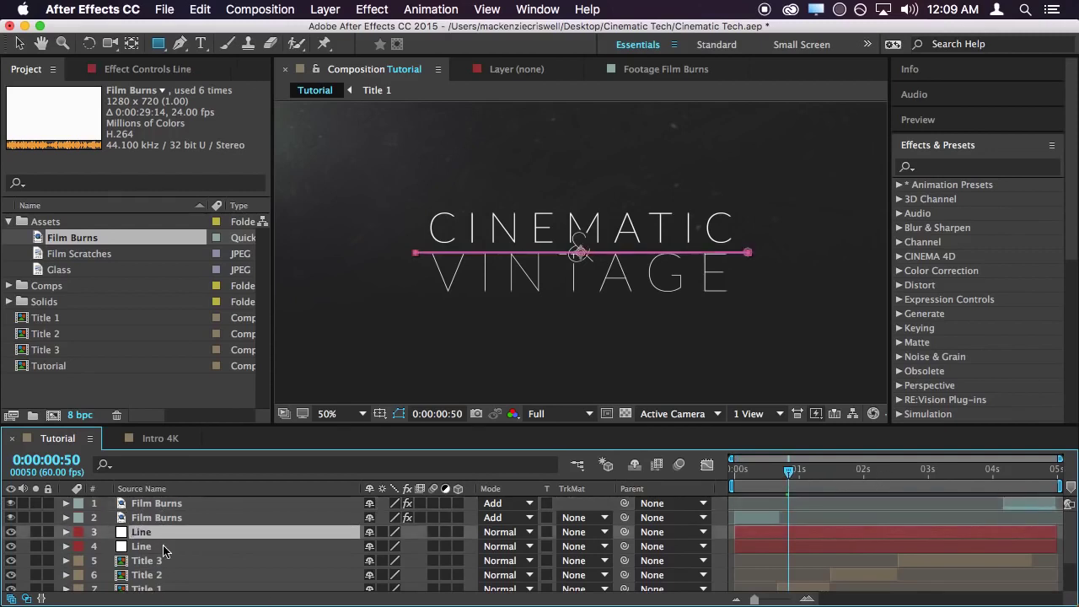
left_click(163, 545, "shift")
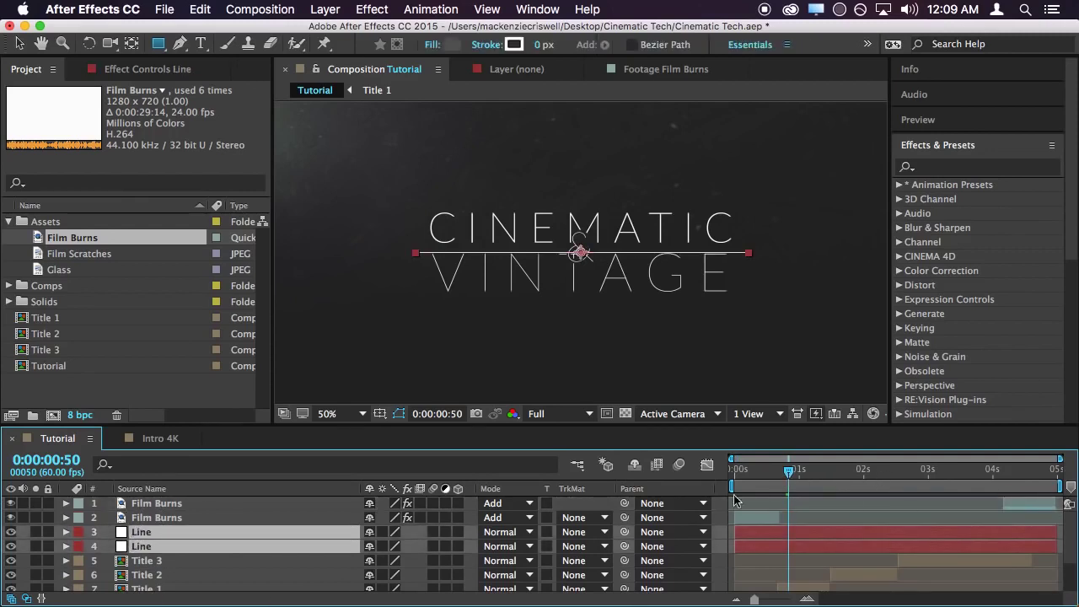
left_click(782, 480)
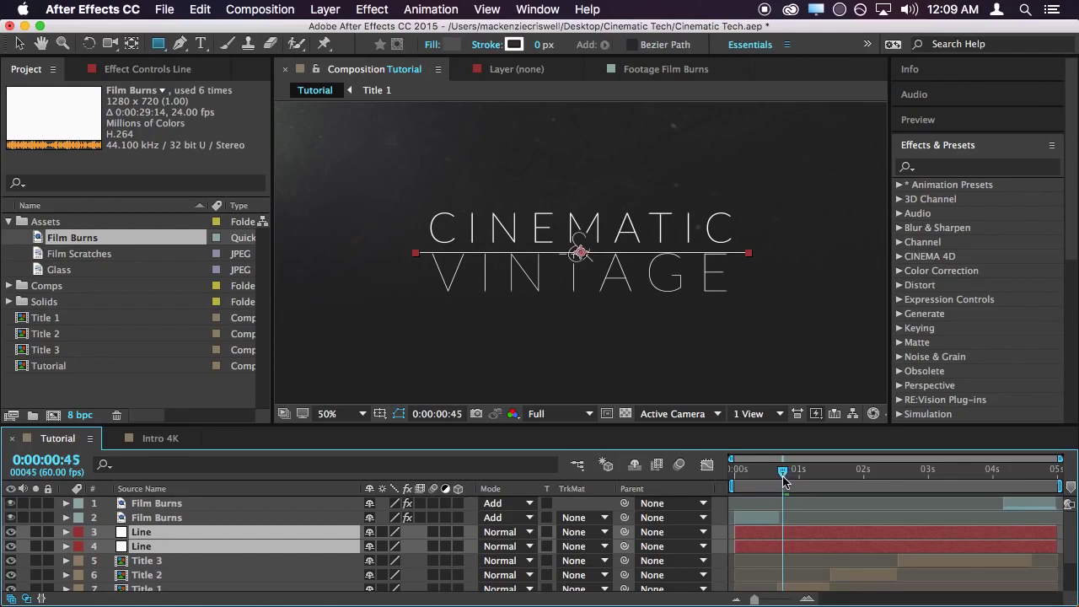
left_click_drag(781, 478, 780, 478)
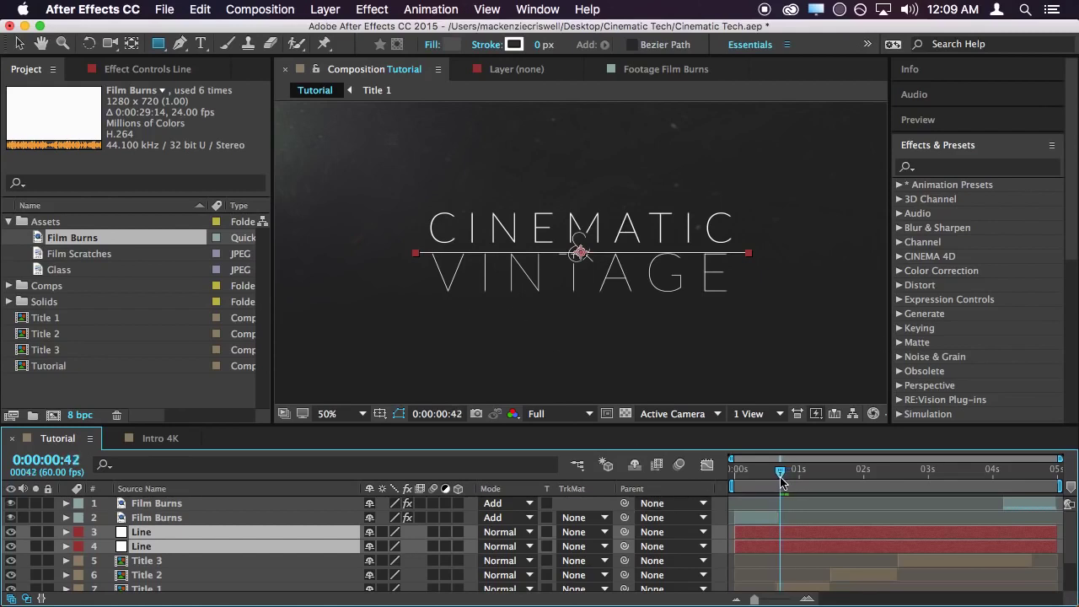
left_click(796, 517)
left_click(797, 554)
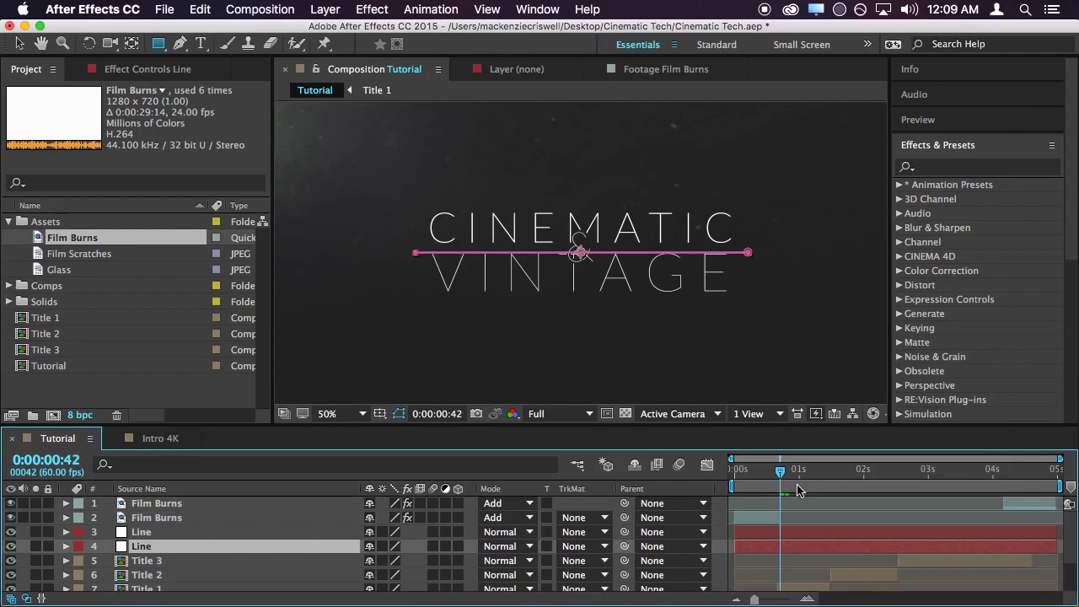
Add Position keyframes to both Line layers at 0:00:00:52
left_click_drag(782, 474, 792, 486)
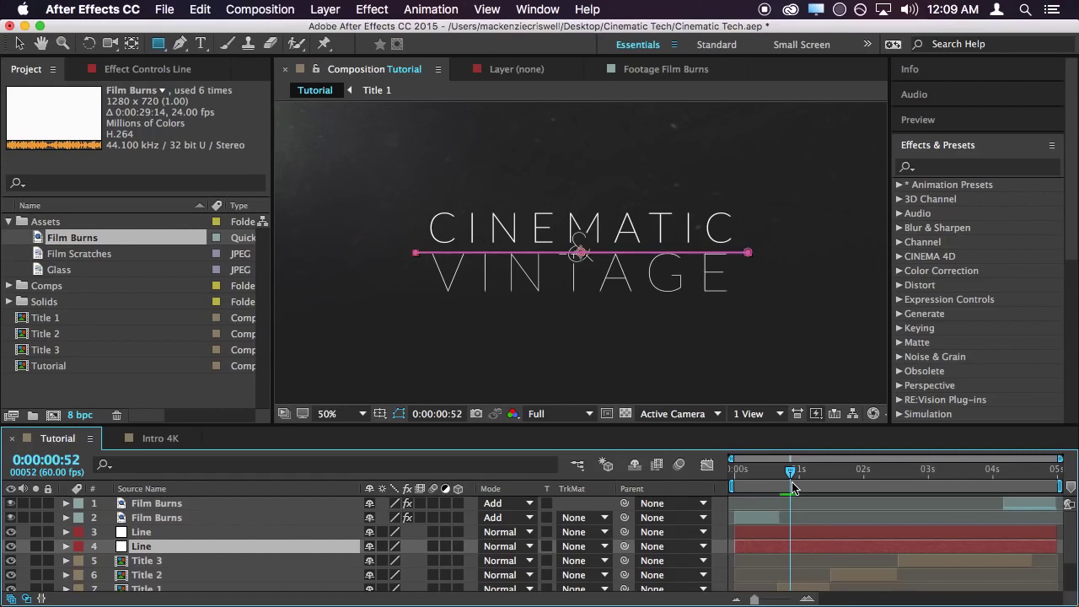
left_click_drag(792, 486, 791, 489)
left_click(157, 532, "shift")
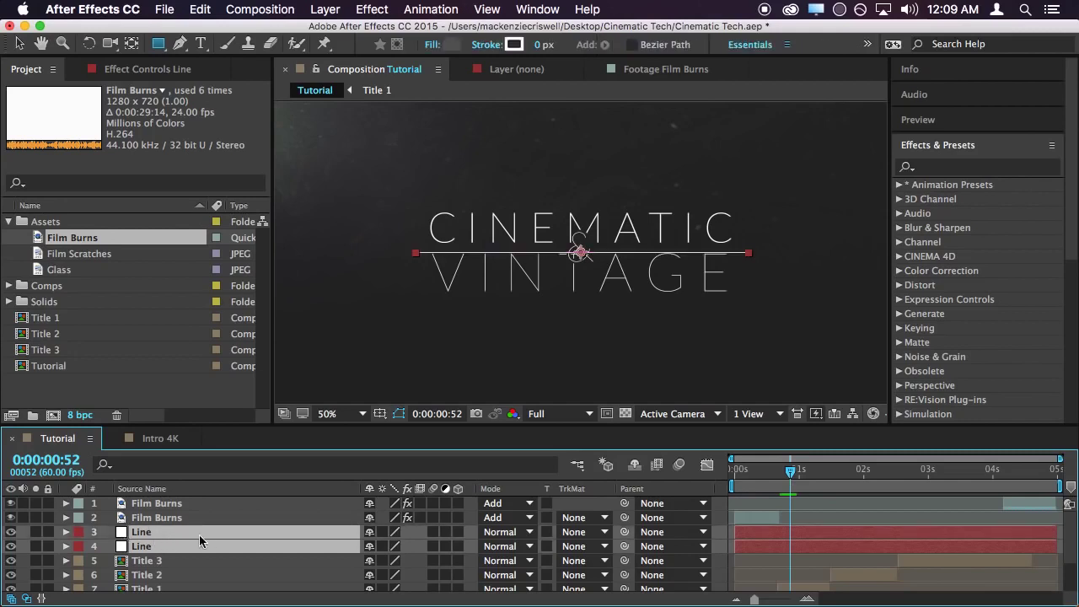
key("p")
left_click(108, 546)
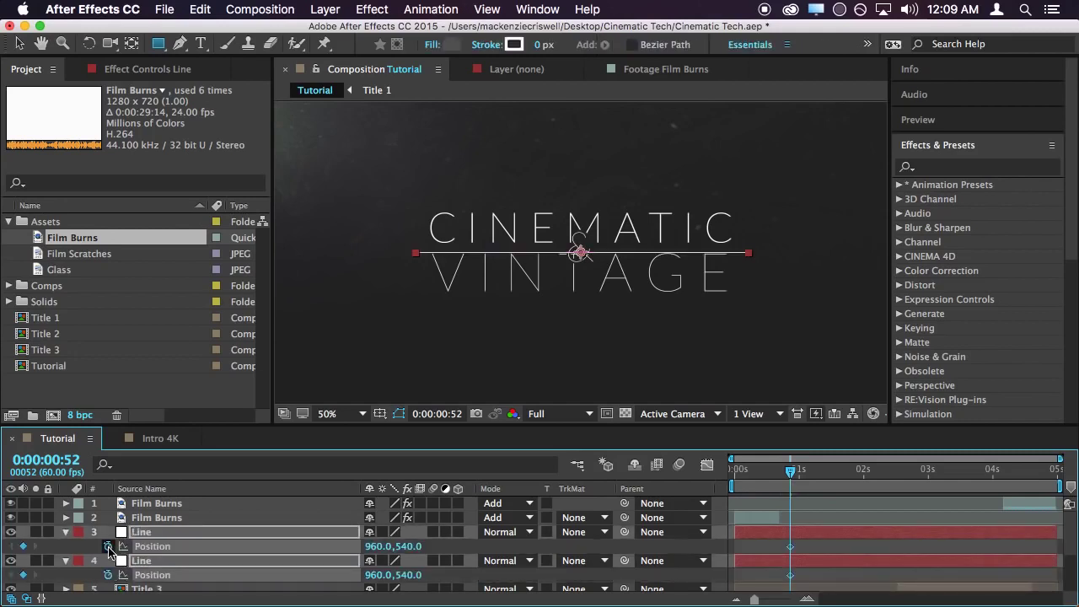
left_click(809, 546)
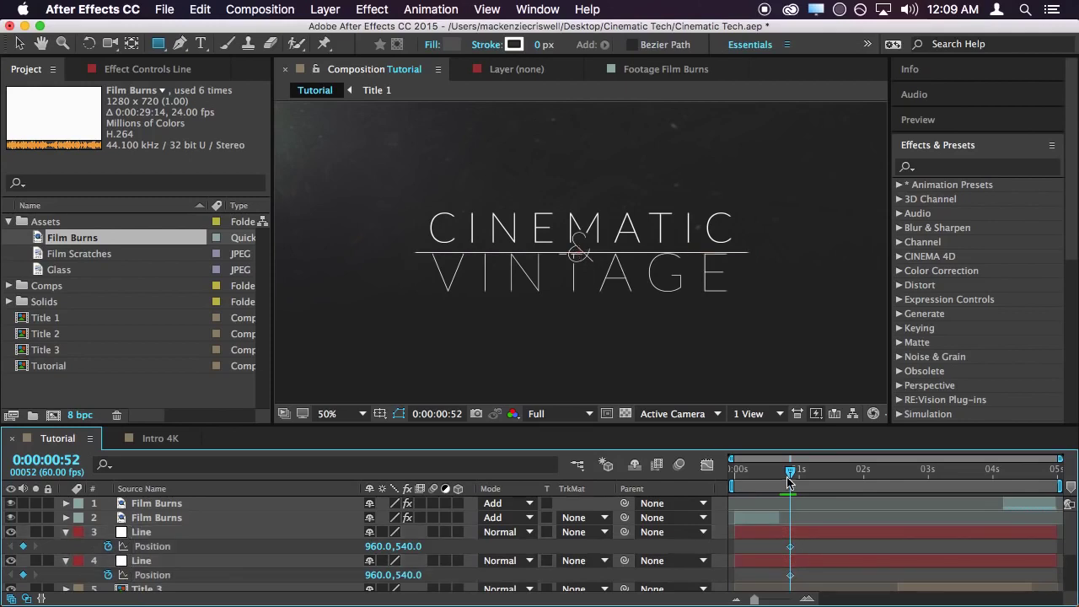
At 0:00:01:00, set the Position of the Line in layer 3 to 960, 659 and of the Line in layer 4 to 960, 417
mouse_move(791, 477)
left_mouse_down()
mouse_move(801, 477)
mouse_move(789, 480)
left_mouse_up()
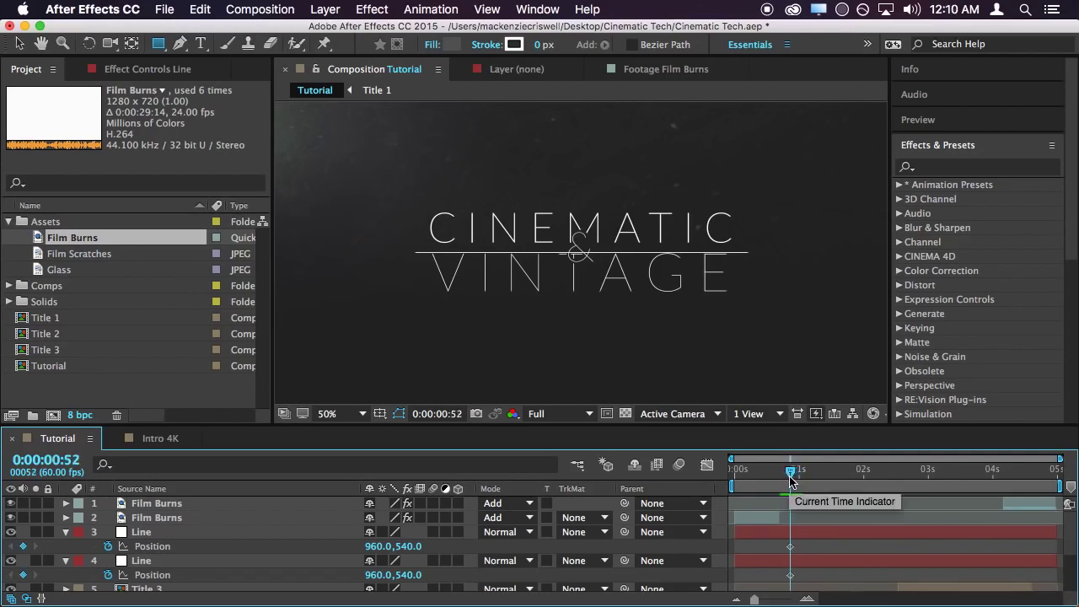
left_click_drag(790, 477, 799, 477)
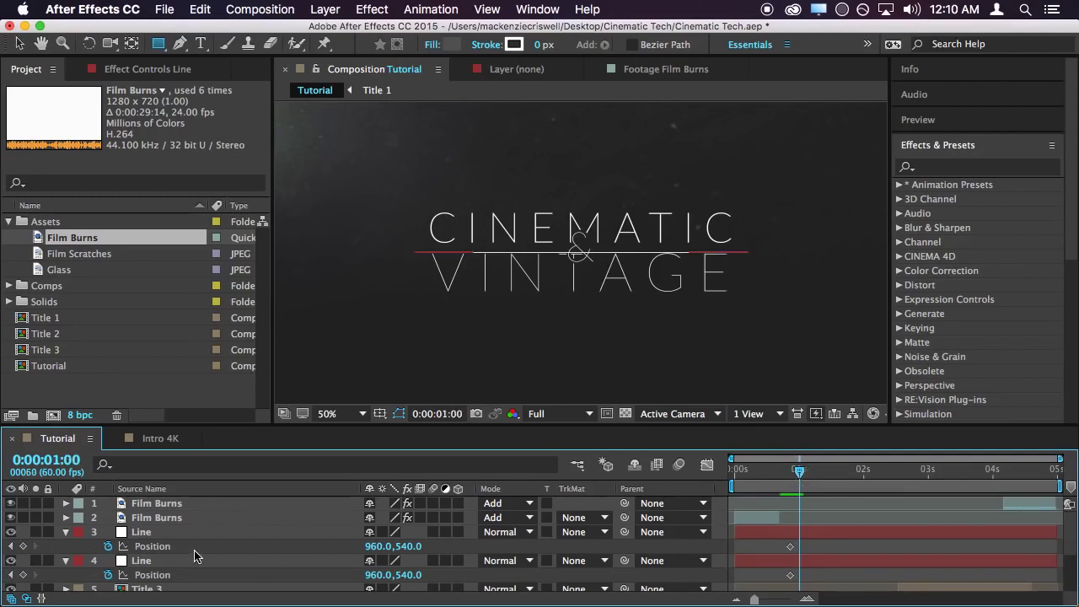
left_click_drag(413, 546, 502, 550)
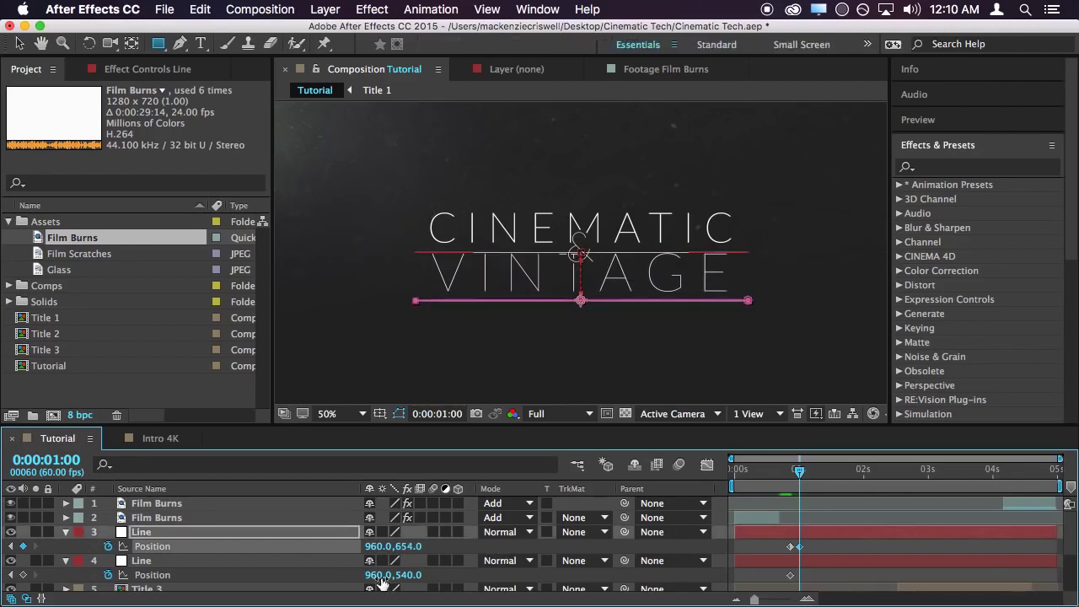
left_click_drag(413, 574, 312, 573)
left_click(312, 574)
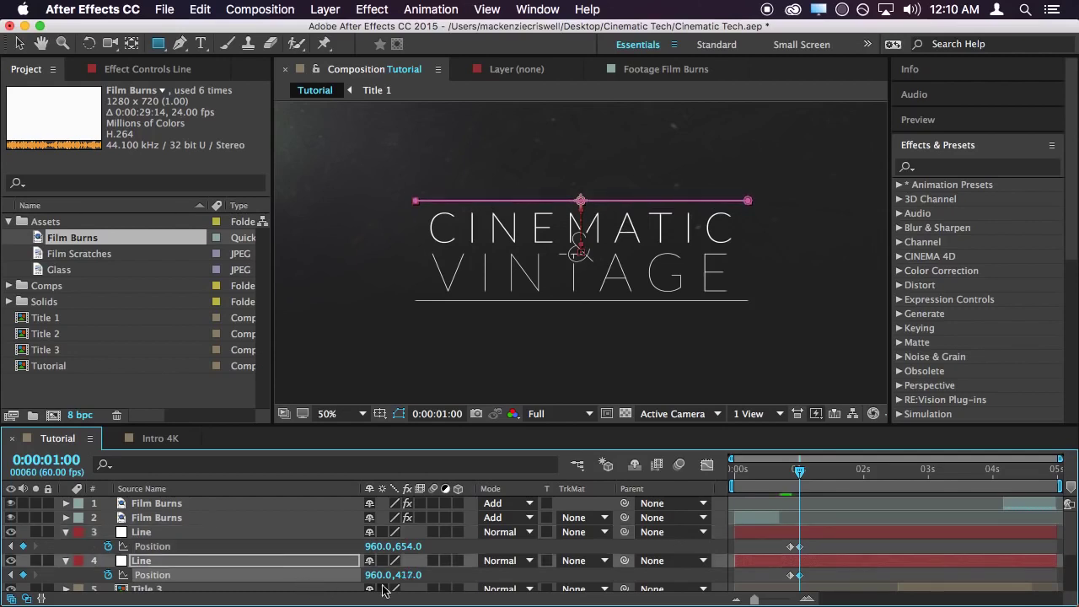
left_click(413, 546)
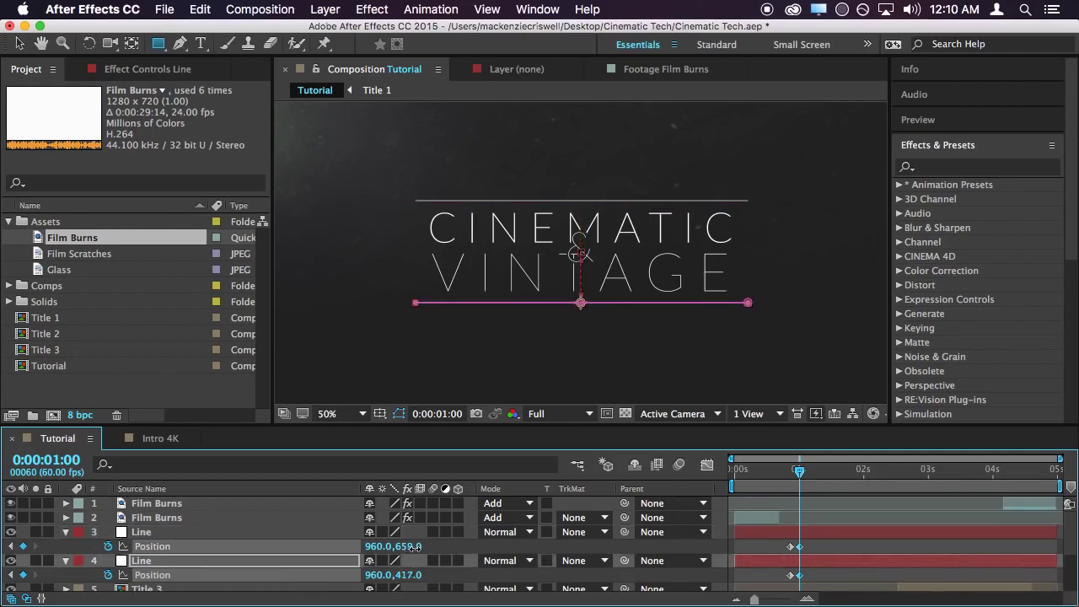
left_click(838, 554)
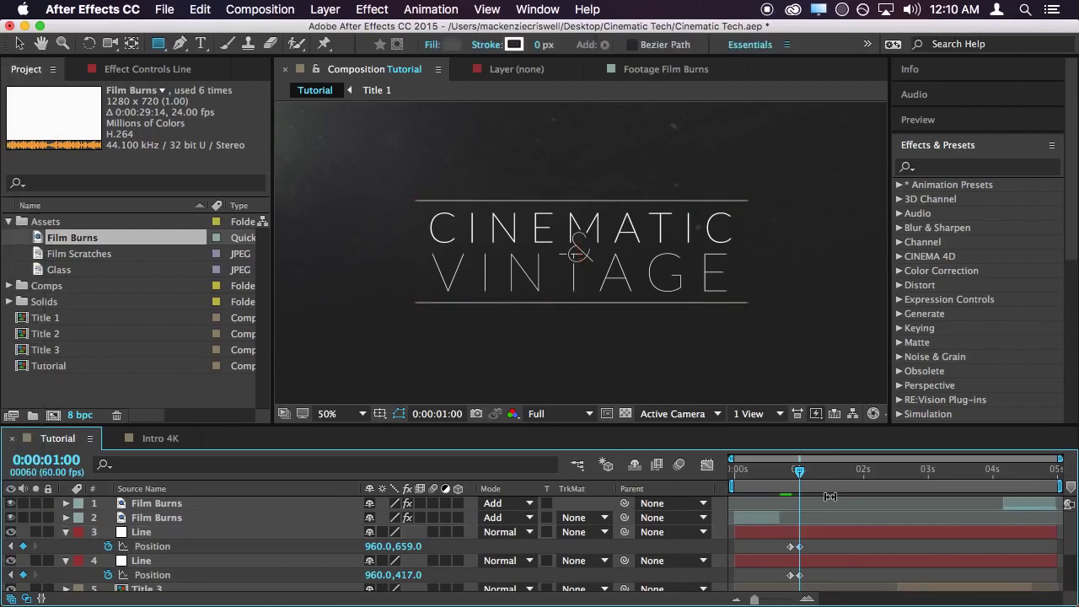
Preview the two lines splitting apart around 0:00:01:00 and return to 0:00:00:59
mouse_move(797, 476)
left_mouse_down()
mouse_move(785, 479)
mouse_move(810, 481)
mouse_move(785, 482)
mouse_move(798, 482)
left_mouse_up()
key("space")
left_click(819, 513)
left_click(802, 478)
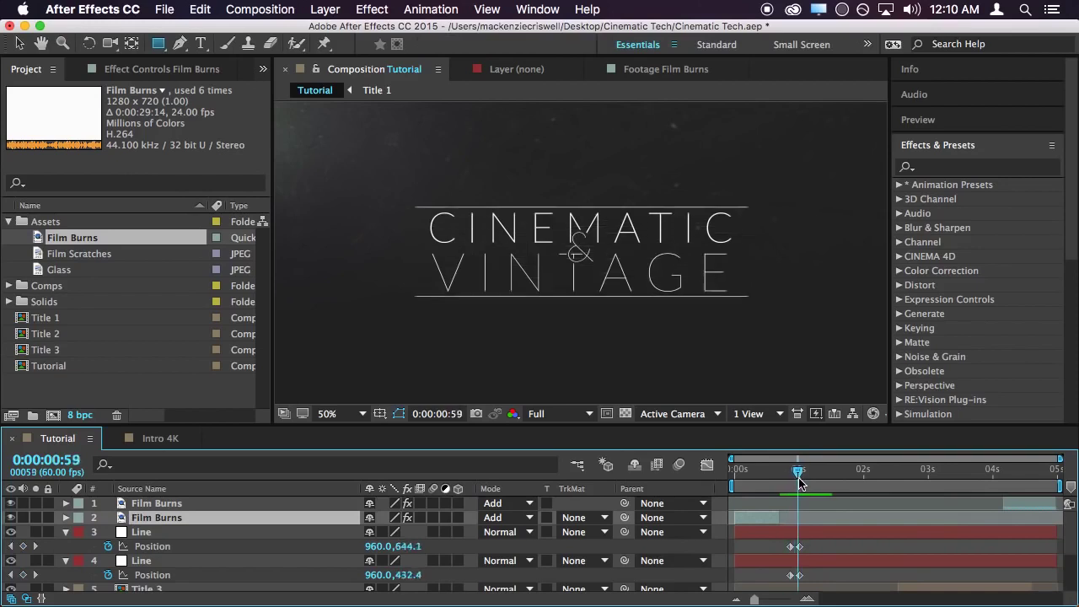
Try motion blur on both Line layers and check its effect on the moving lines
left_click(204, 535)
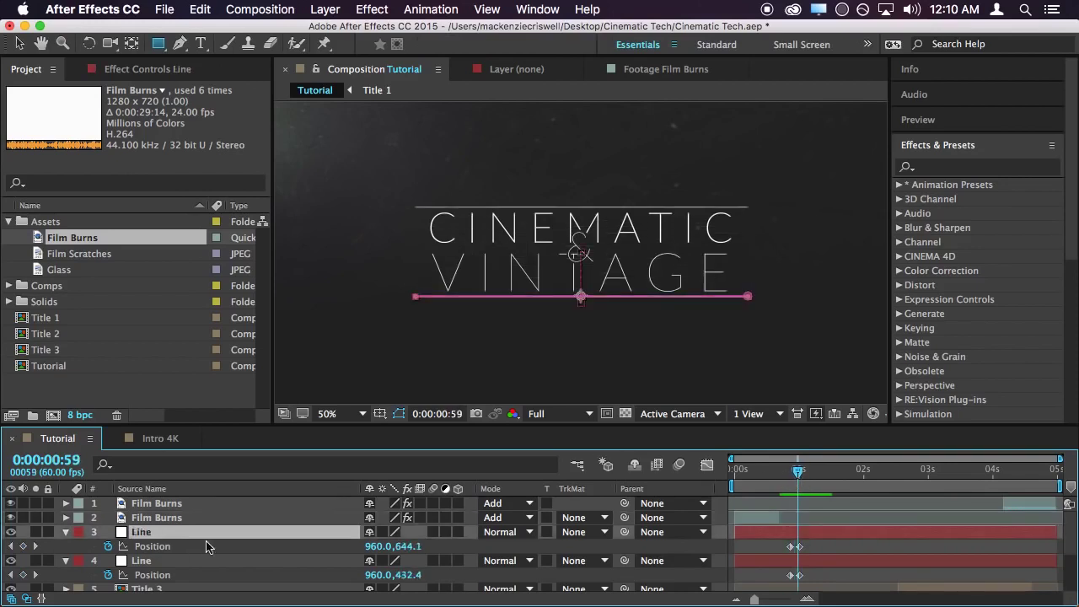
left_click(296, 563, "shift")
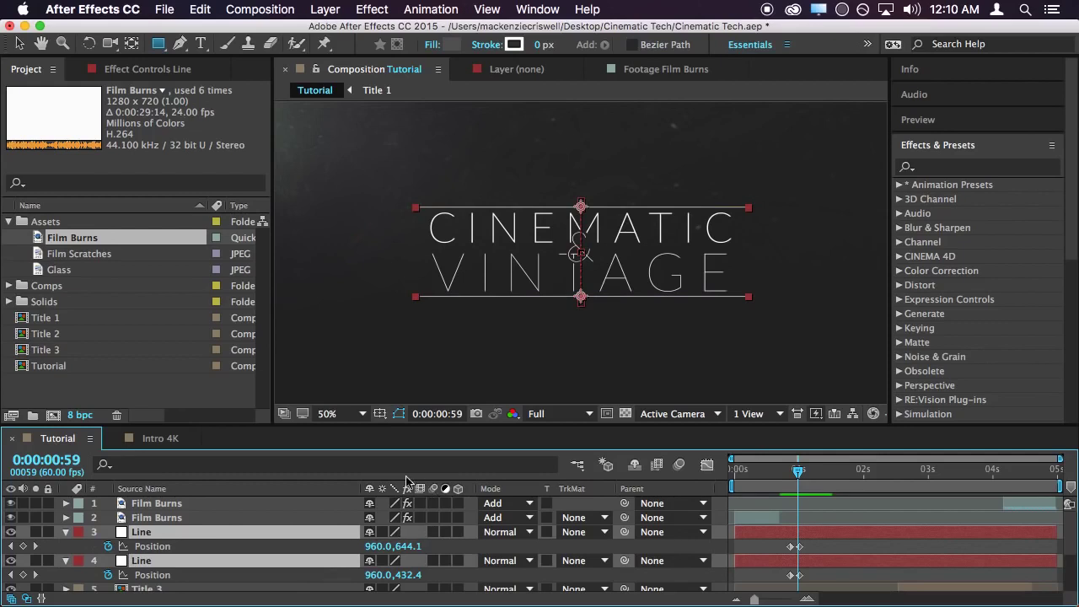
left_click(433, 531)
left_click(433, 559)
left_click(679, 464)
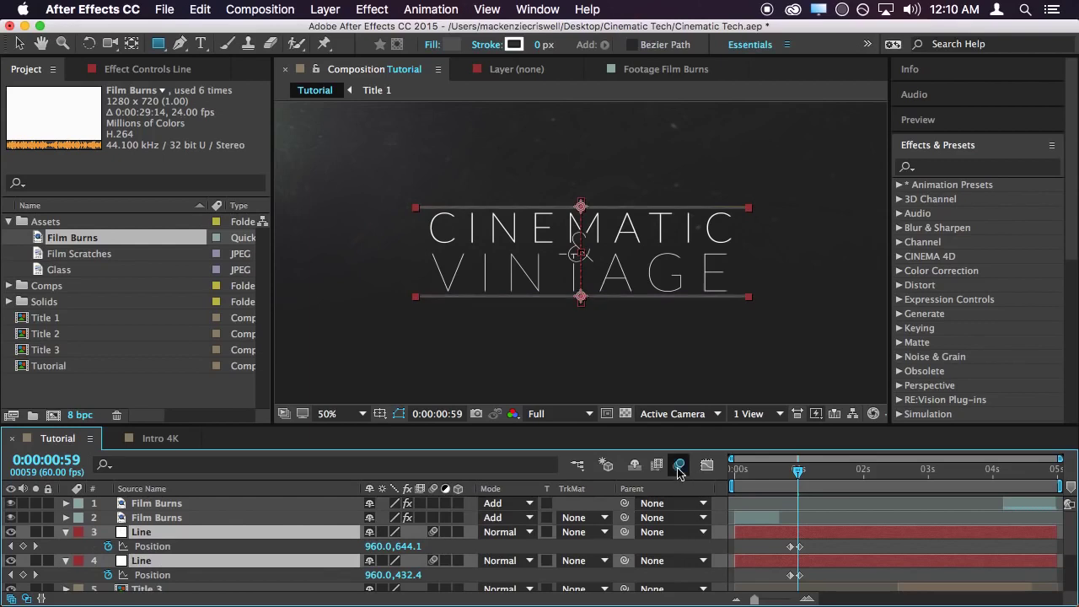
left_click_drag(798, 482, 792, 482)
left_click(432, 532)
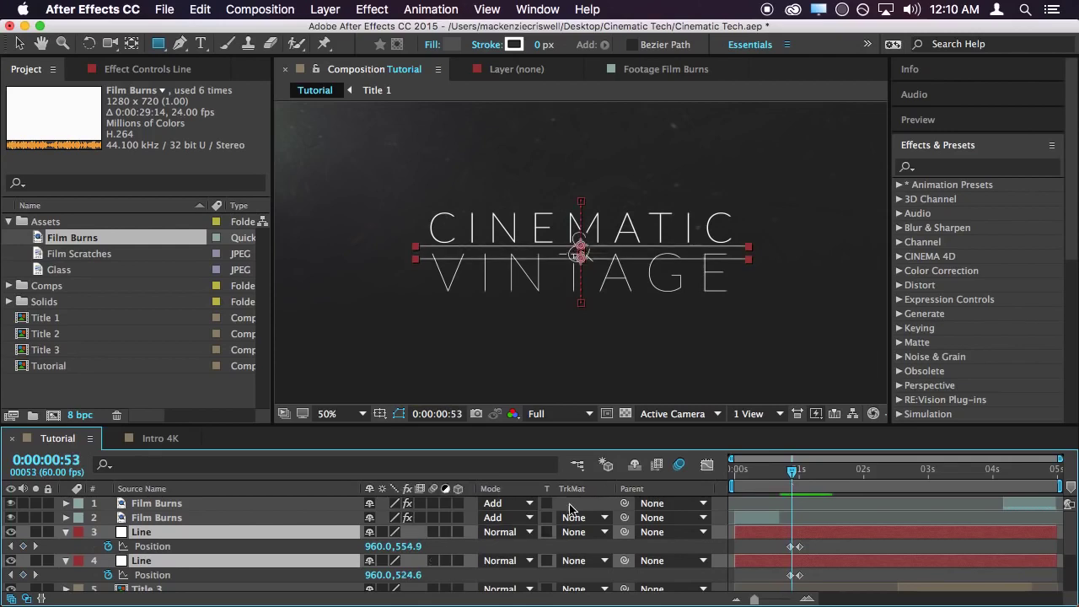
At 0:00:00:52, show the Scale property of both Line layers and unlink its width and height proportions
left_click(836, 542)
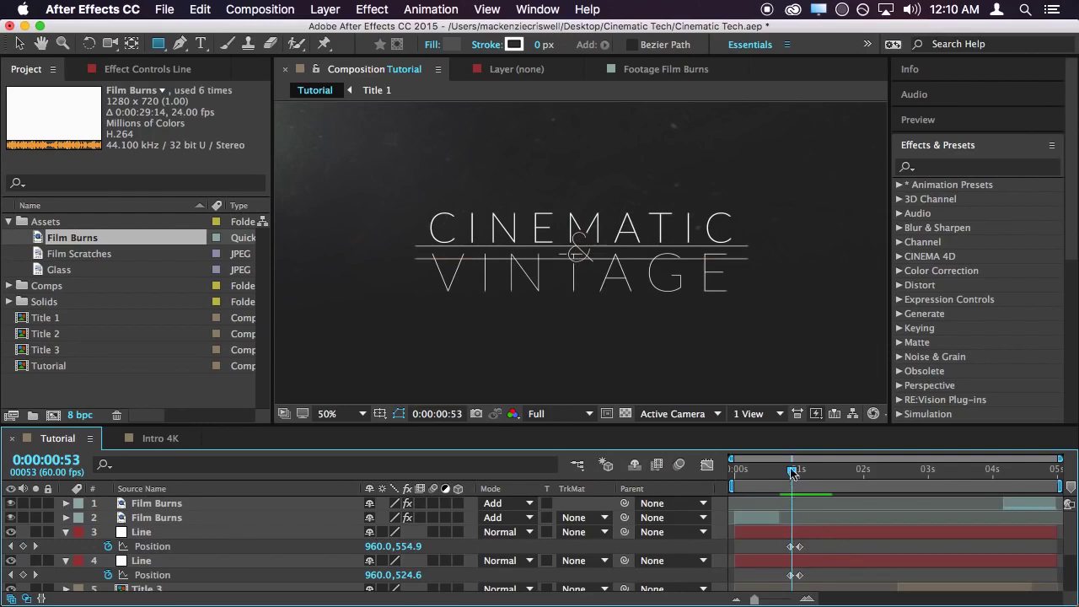
left_click_drag(792, 483, 792, 482)
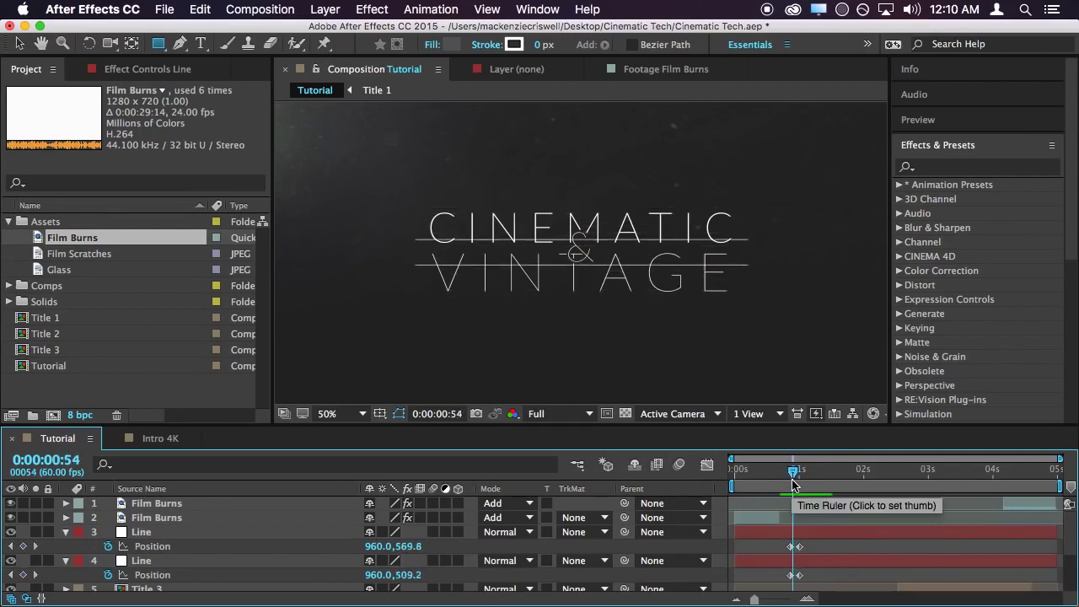
left_click_drag(792, 483, 790, 485)
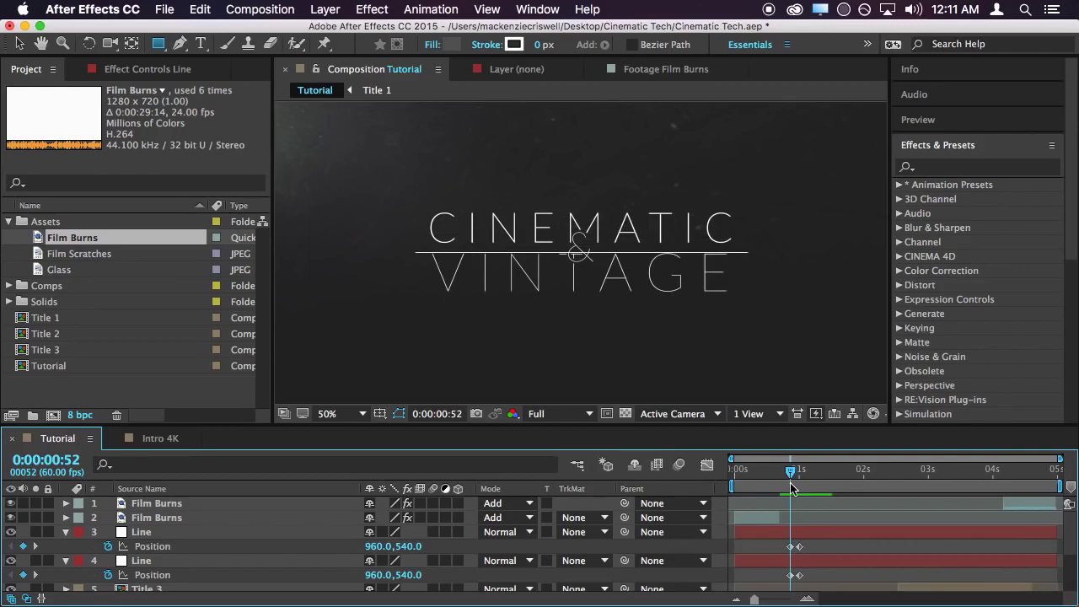
left_click(157, 532)
left_click(156, 561, "shift")
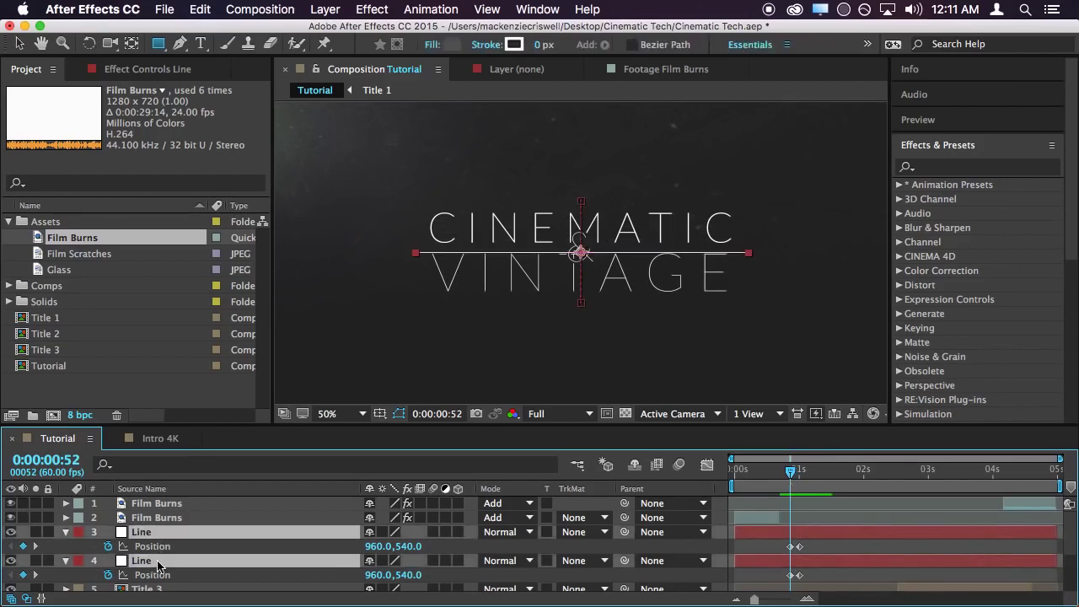
key("s")
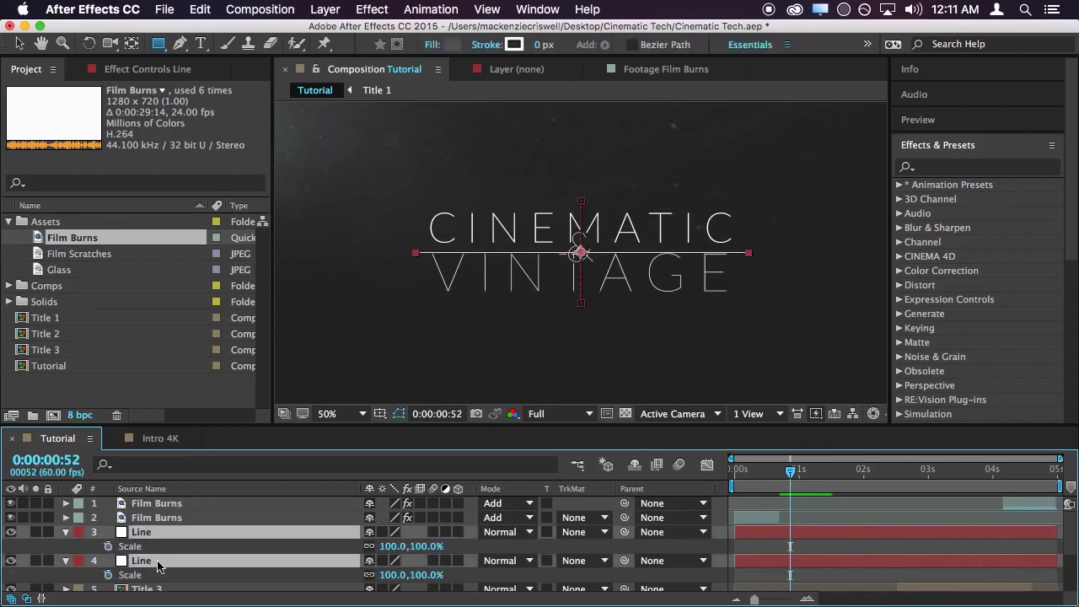
left_click(250, 549)
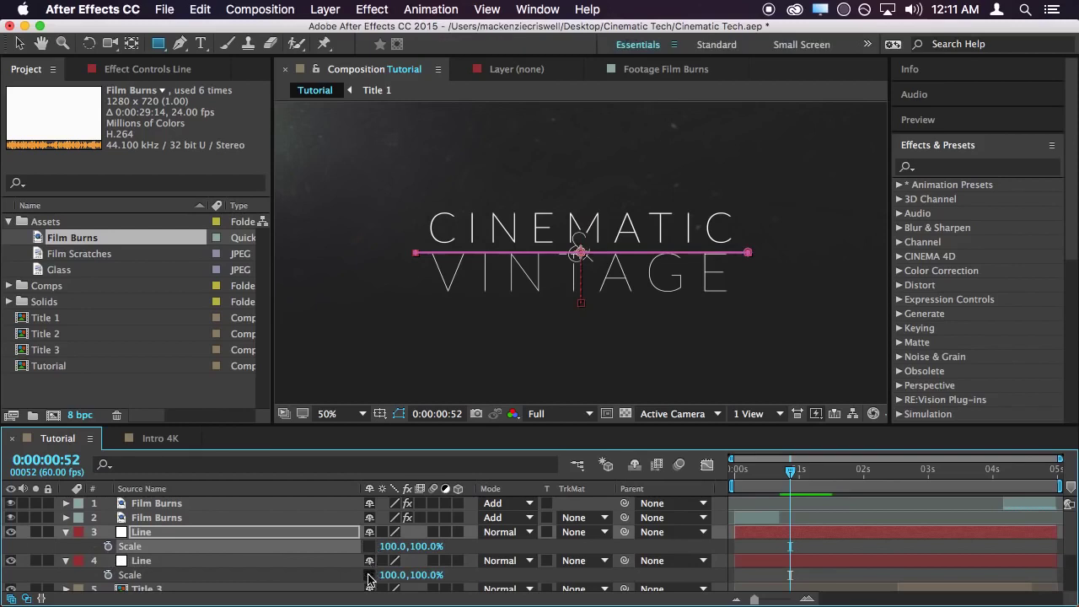
left_click(401, 419)
Try a horizontal scale of 29% on the Line in layer 3, then restore it to 100%
left_click_drag(426, 546, 333, 548)
key("super+z")
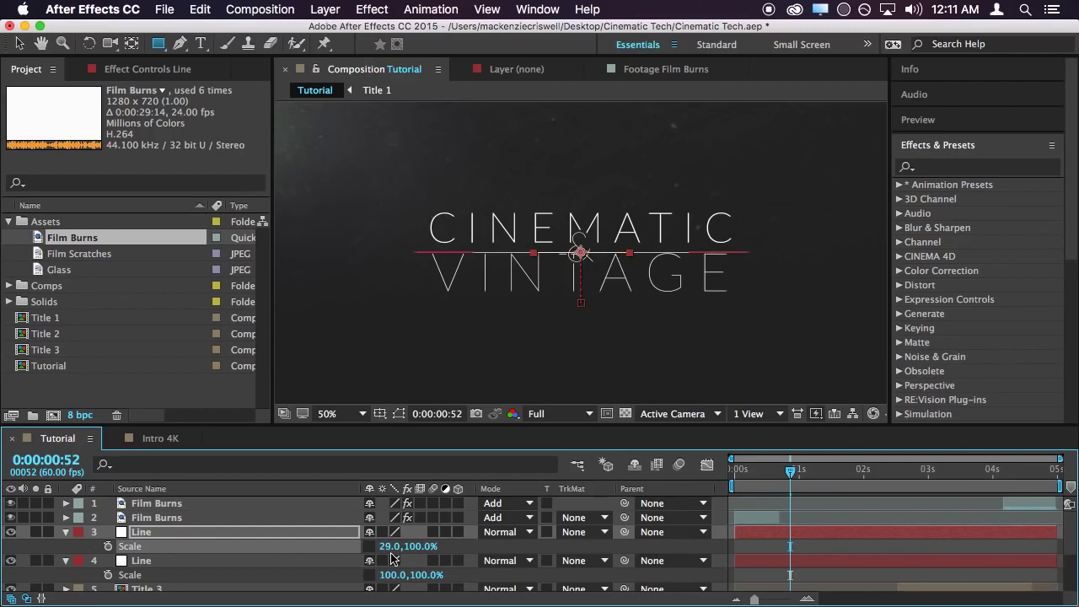
left_click(386, 547)
type("100")
key("Return")
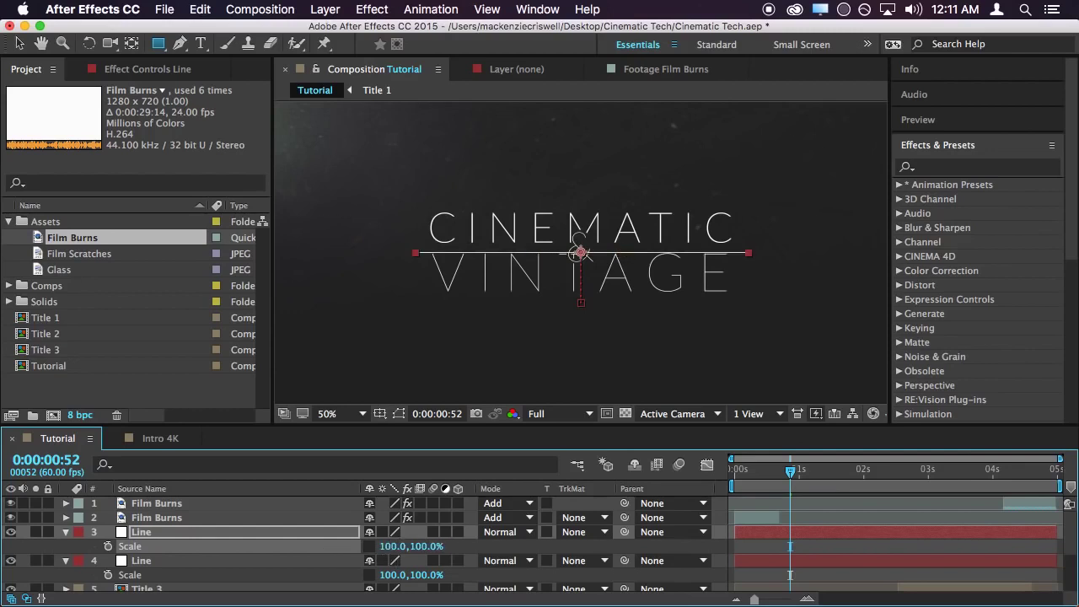
Keyframe the Scale of both Line layers to grow horizontally from 0% at 0:00:00:46 to 100% at 0:00:00:52
left_click(108, 546)
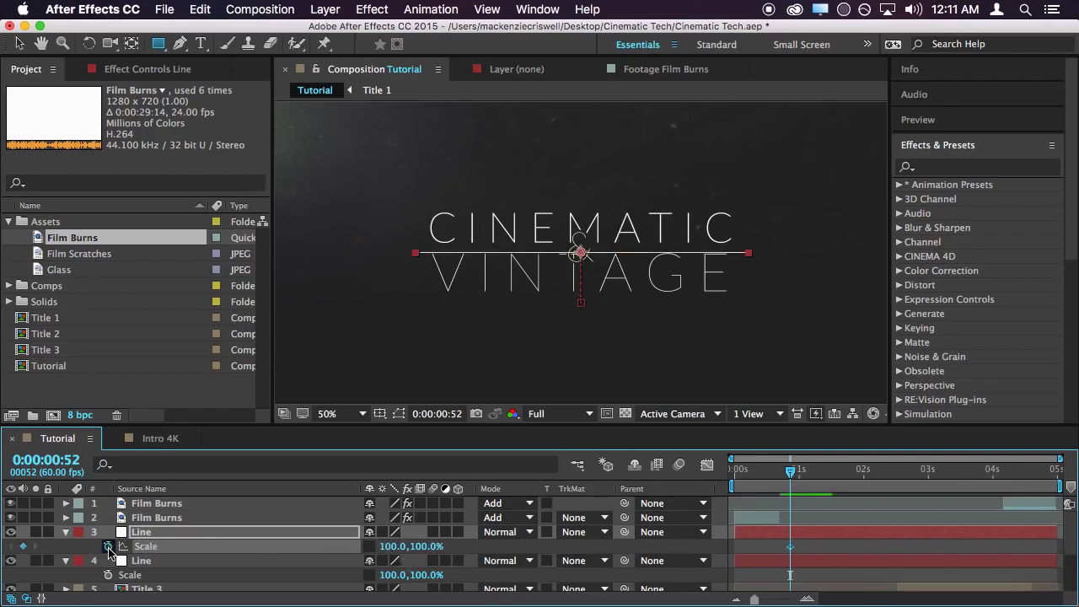
left_click(108, 575)
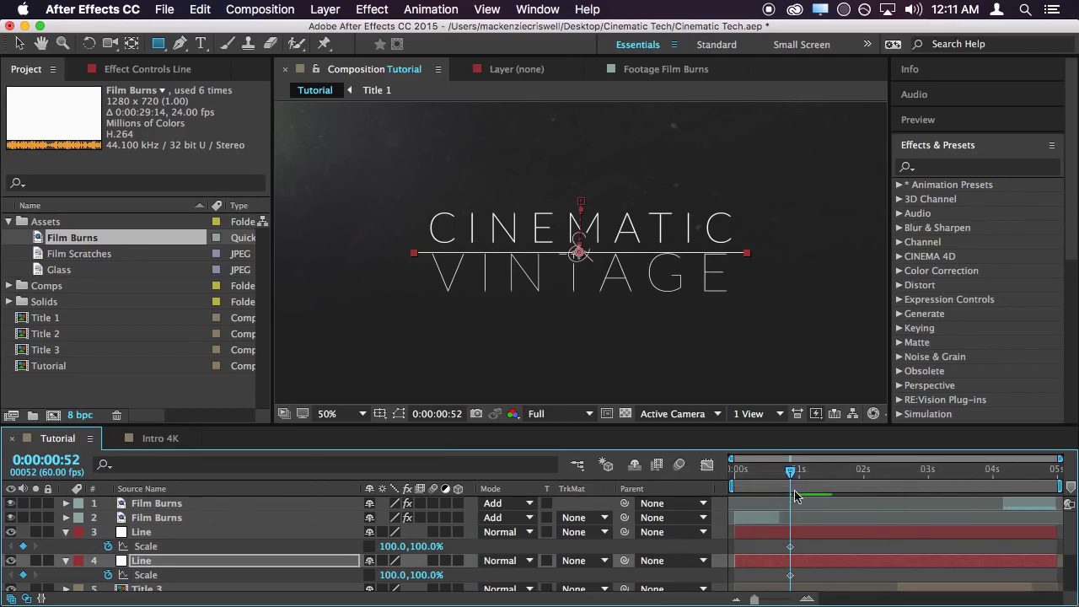
left_click_drag(790, 483, 785, 487)
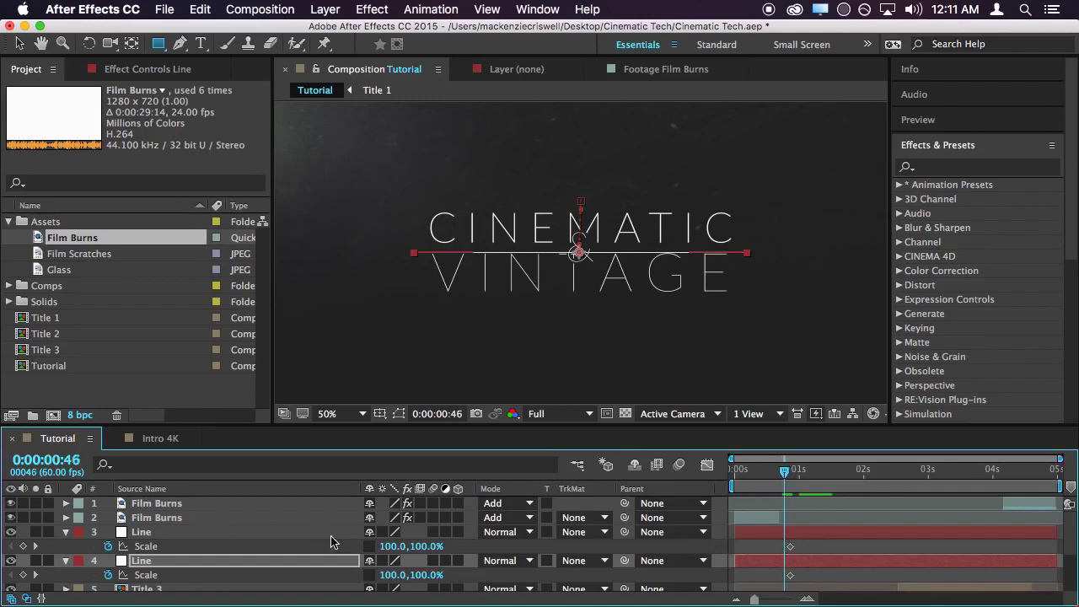
left_click_drag(394, 546, 264, 544)
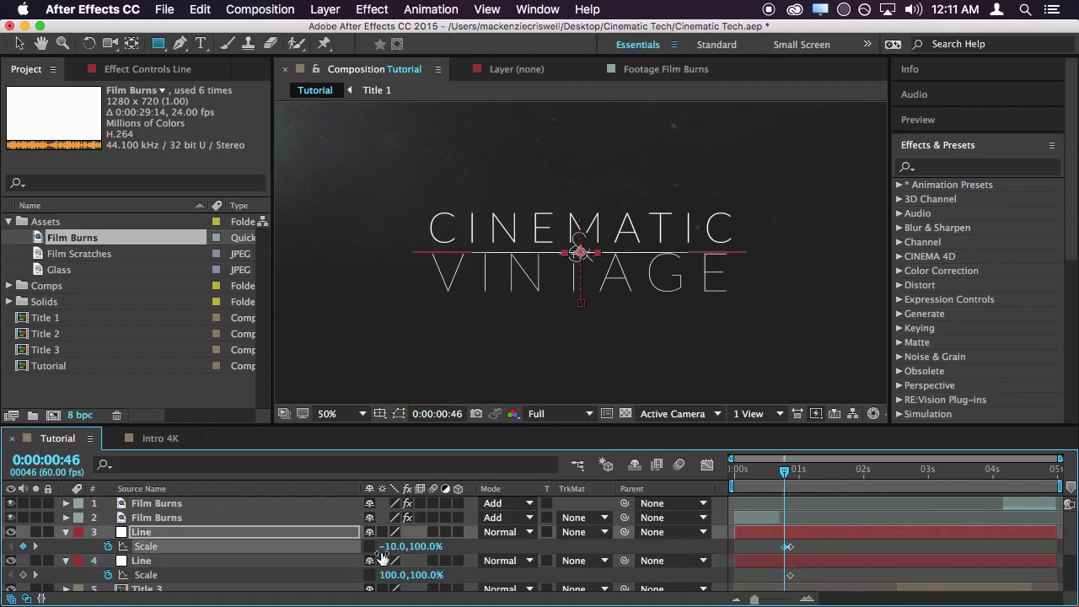
left_click(393, 546)
type("-10")
key("Return")
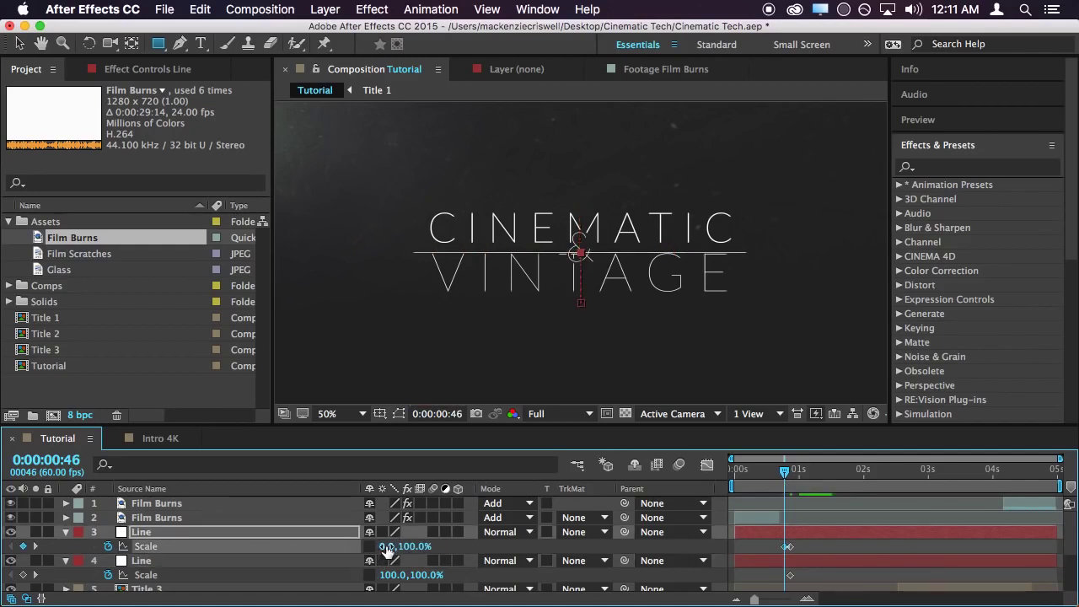
left_click(392, 575)
type("0")
key("Return")
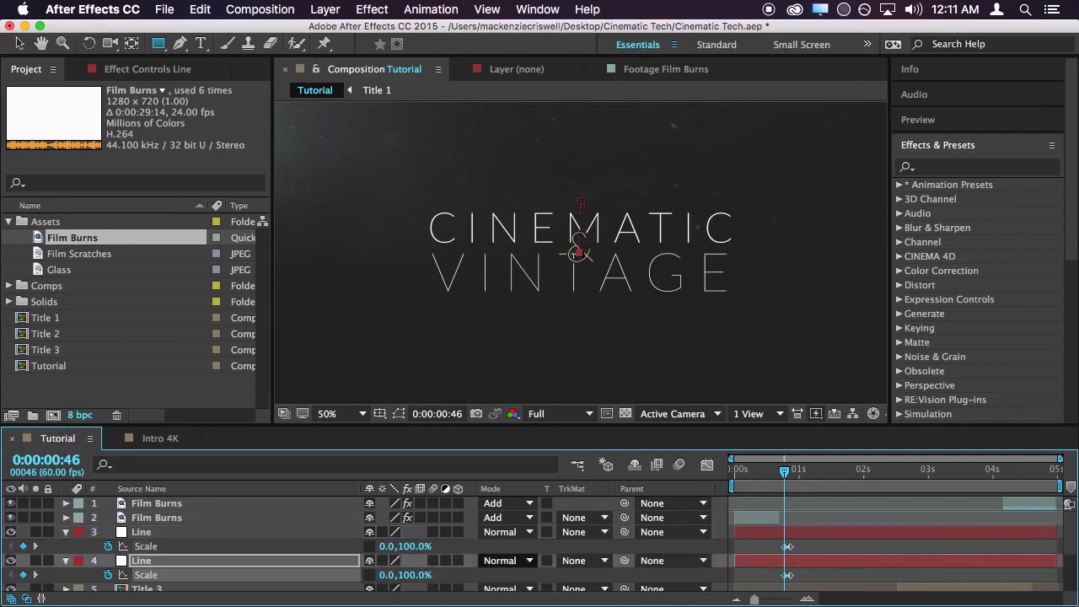
key("F2")
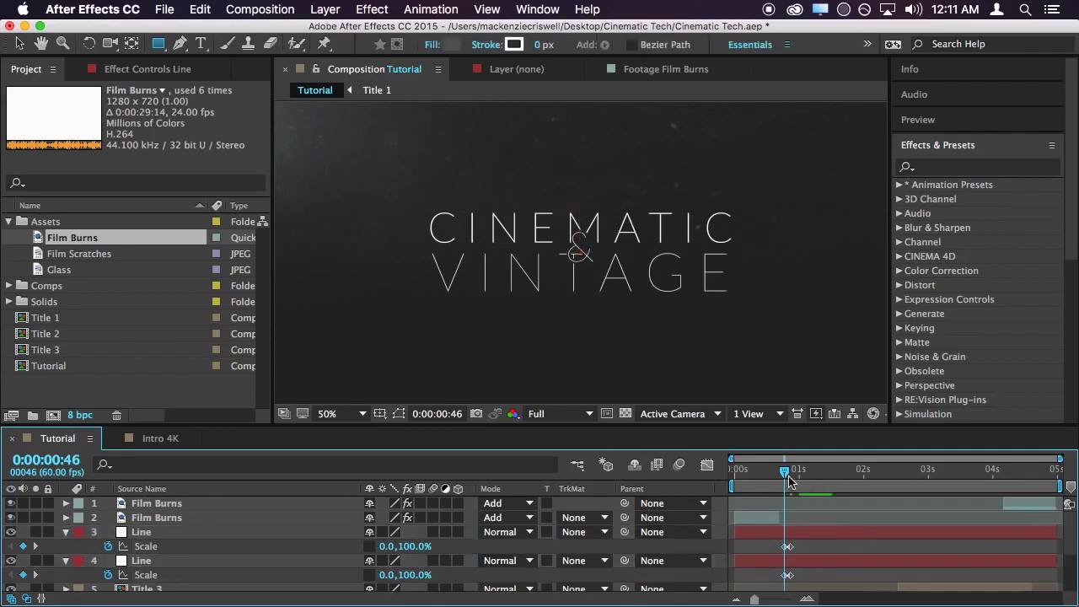
Move the playhead to 0:00:01:02 and collapse the properties of both Line layers
mouse_move(783, 478)
left_mouse_down()
mouse_move(813, 487)
mouse_move(800, 487)
left_mouse_up()
left_click(66, 532)
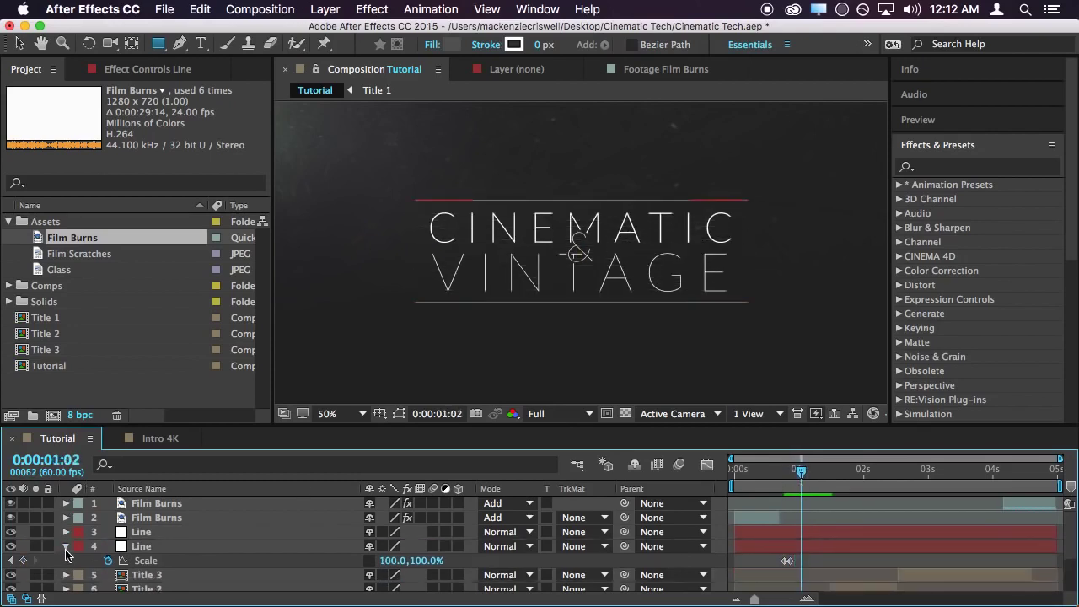
left_click(66, 546)
At 0:00:01:00, draw a rectangular mask on the Title 1 layer spanning the area between the two lines and keyframe its Mask Path
left_click(147, 588)
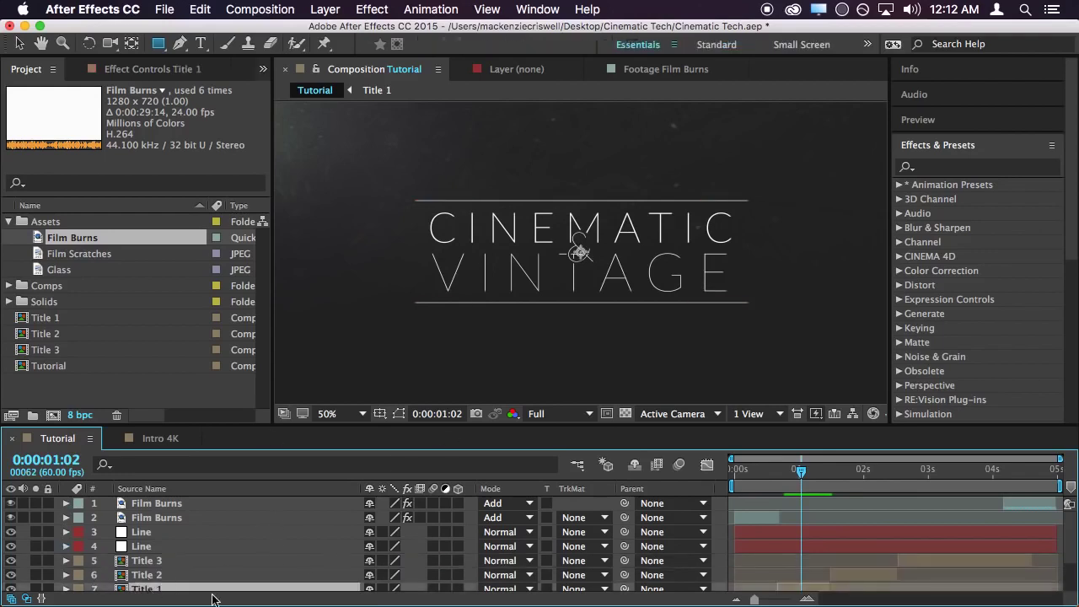
scroll(842, 538, "down", 3)
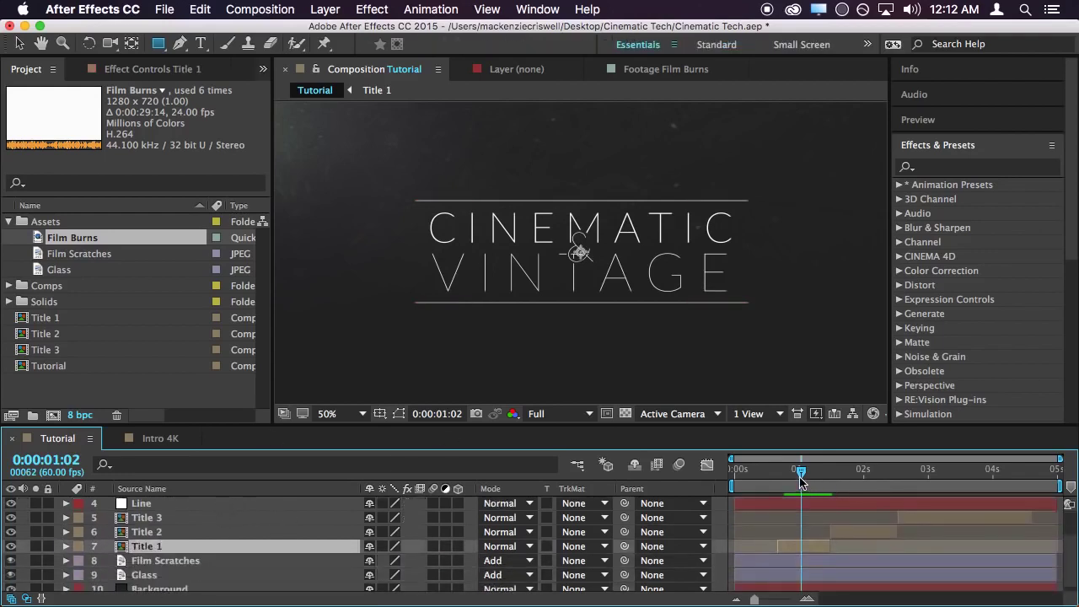
left_click_drag(800, 481, 795, 486)
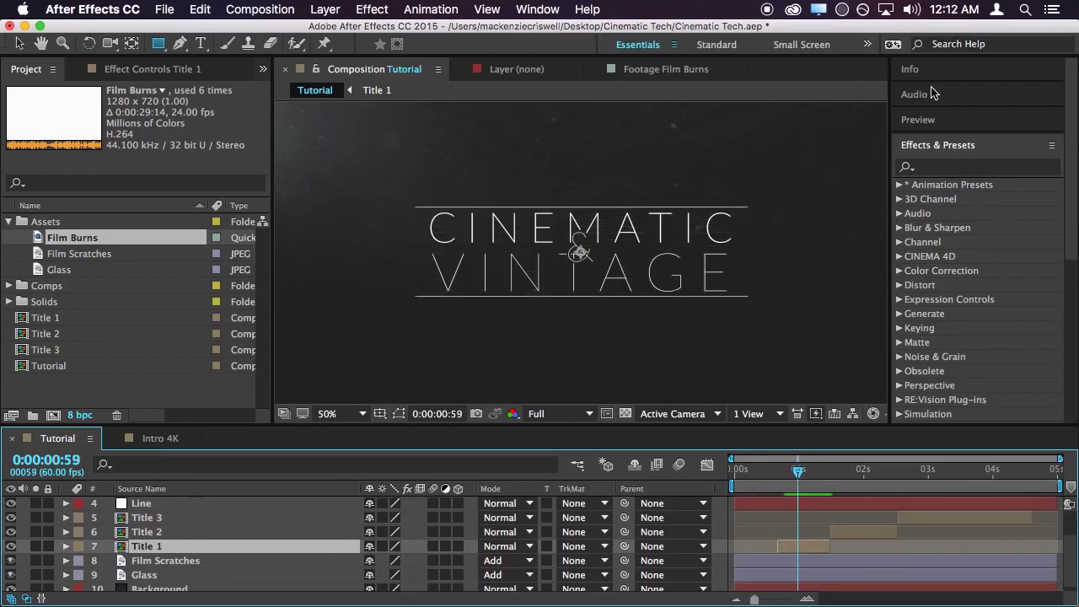
left_click(926, 120)
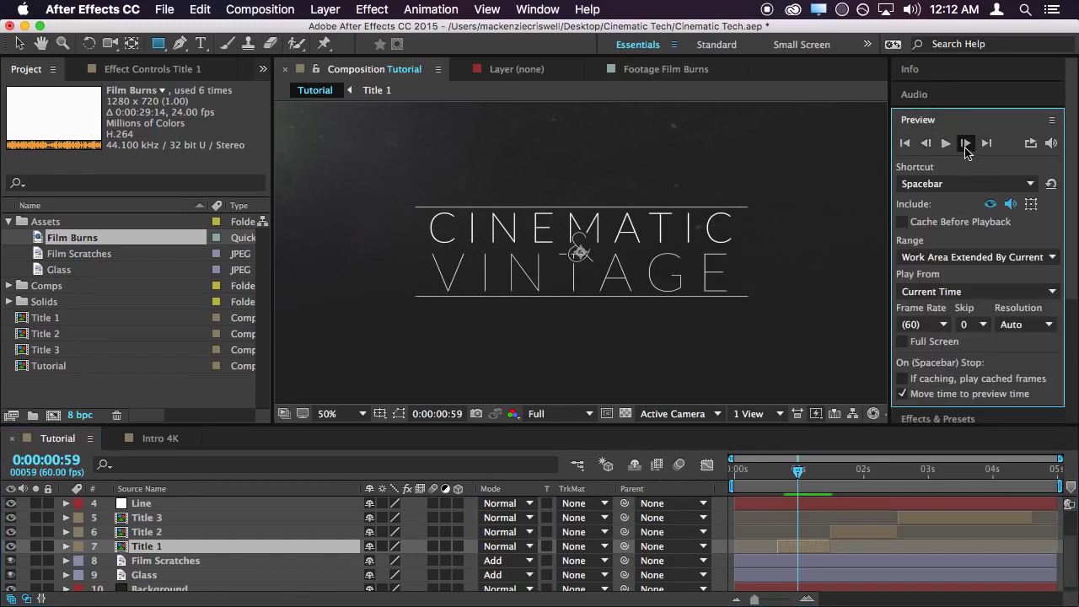
left_click(965, 145)
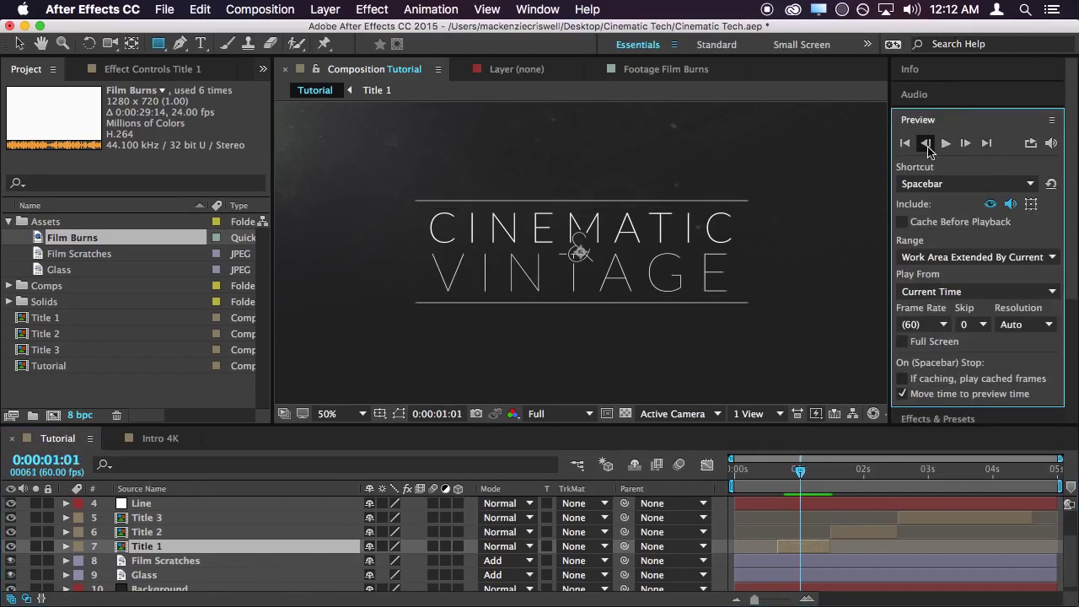
left_click(926, 144)
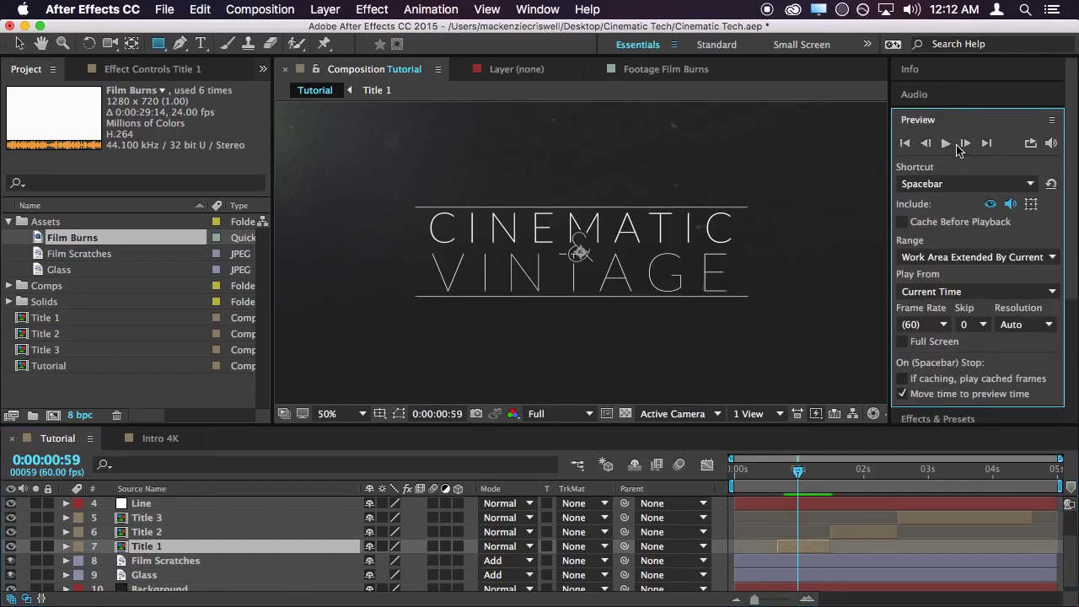
left_click(965, 145)
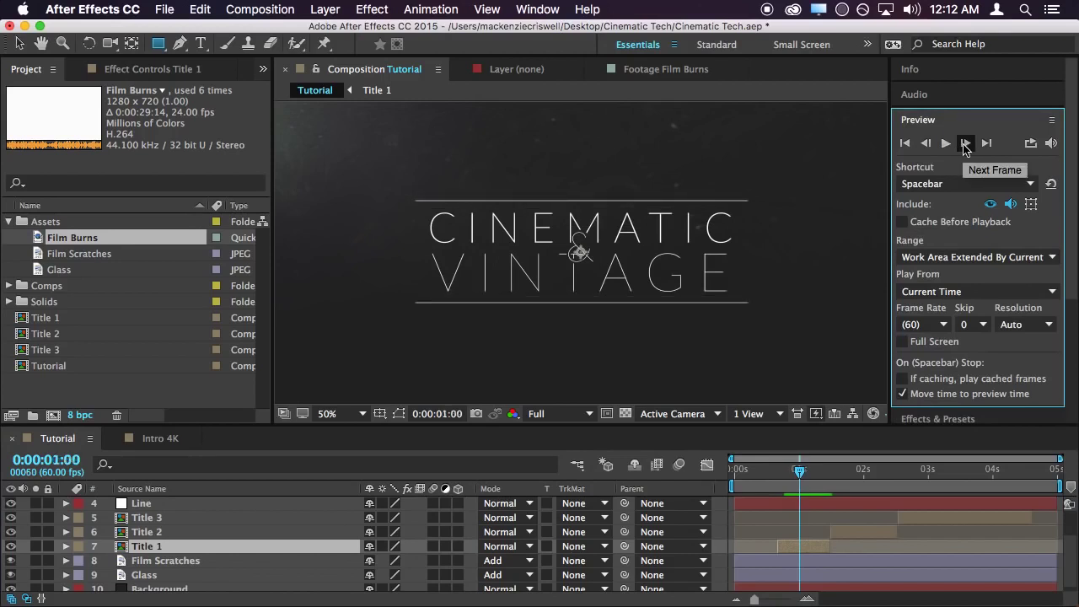
left_click(163, 550)
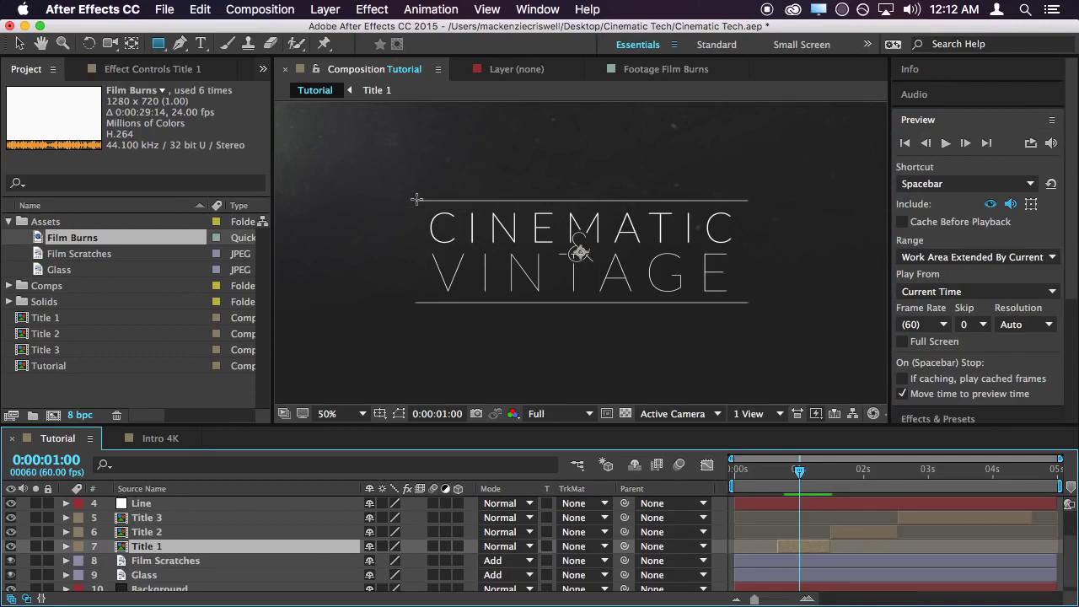
left_click_drag(416, 200, 747, 303)
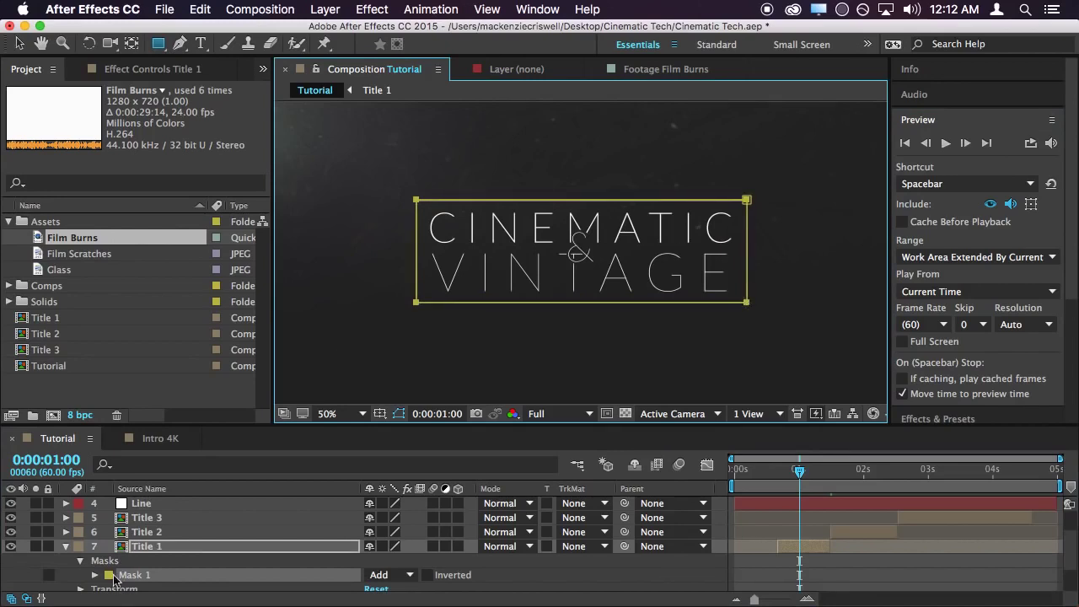
left_click(94, 574)
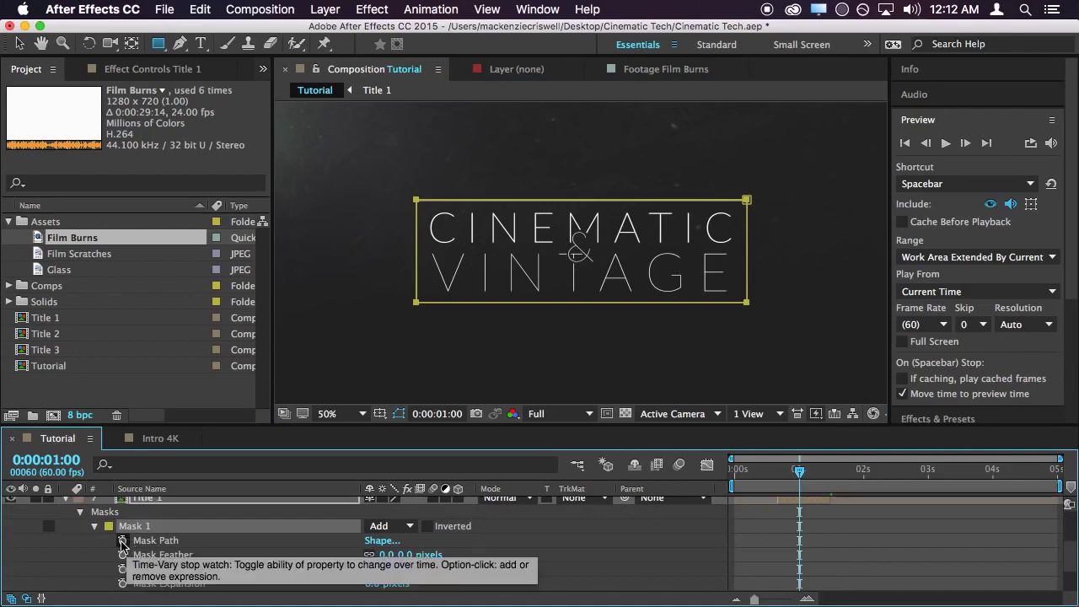
left_click(122, 542)
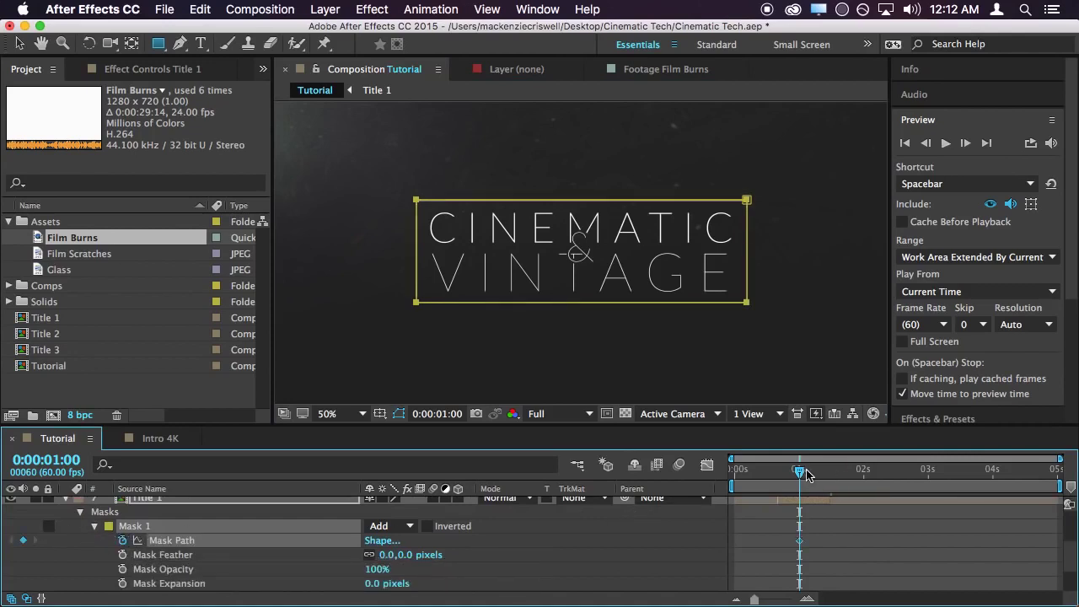
At 0:00:00:52, keyframe Title 1's mask collapsed onto the centre line by bringing its top and bottom edges together
left_click(924, 143)
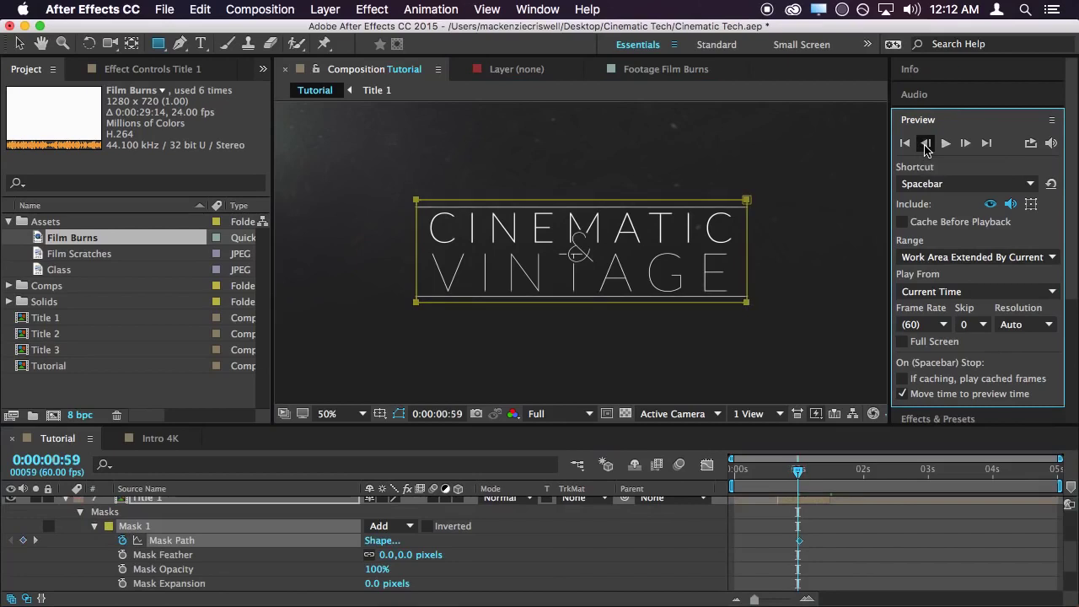
left_click(924, 143)
left_click(924, 143)
left_click(924, 143)
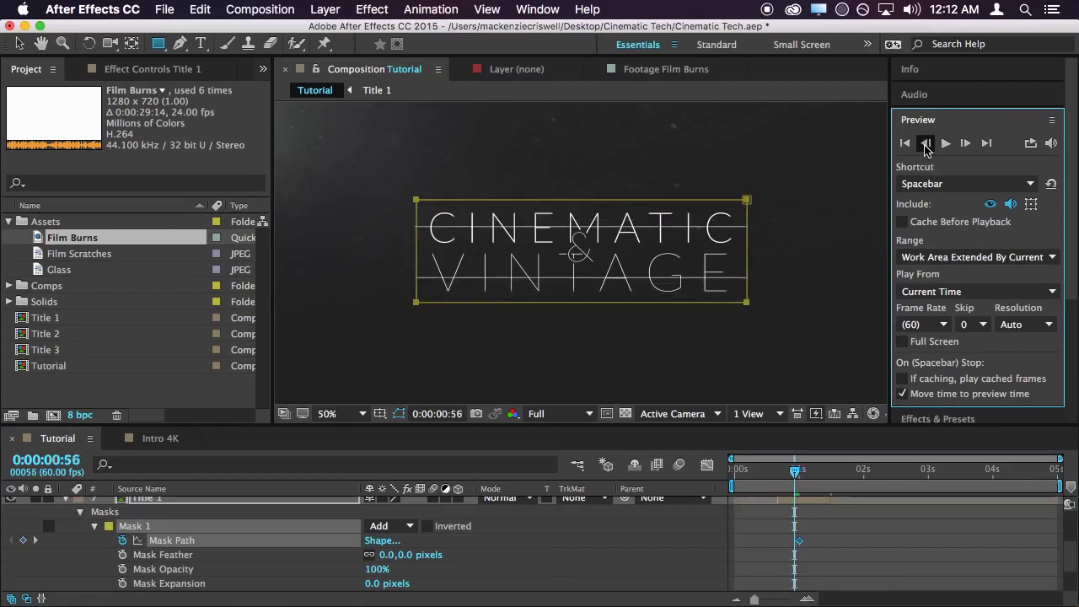
left_click(924, 144)
left_click(924, 144)
left_click(924, 144)
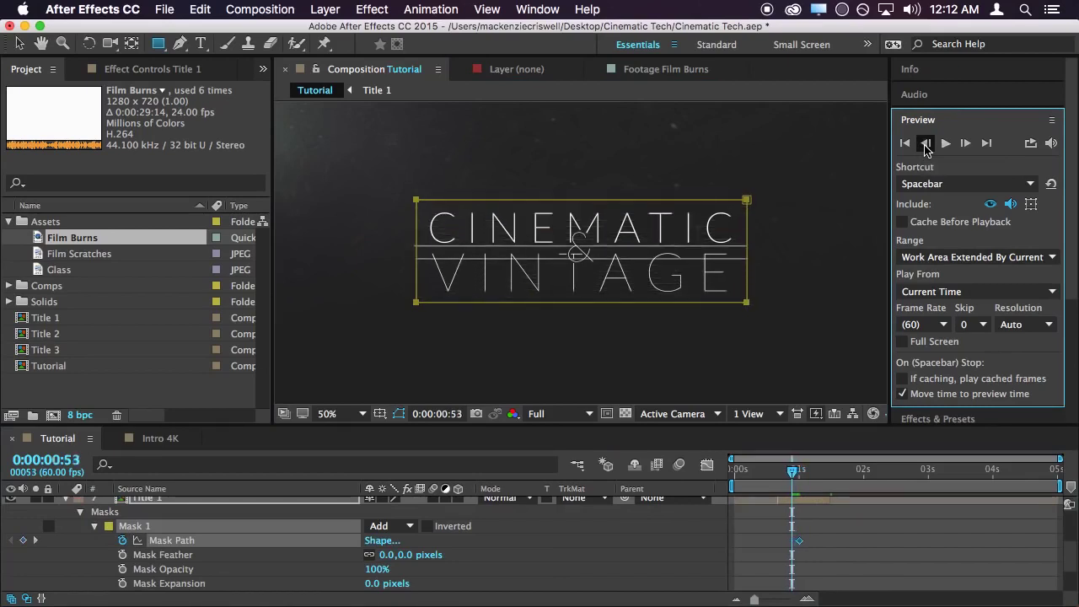
left_click(925, 143)
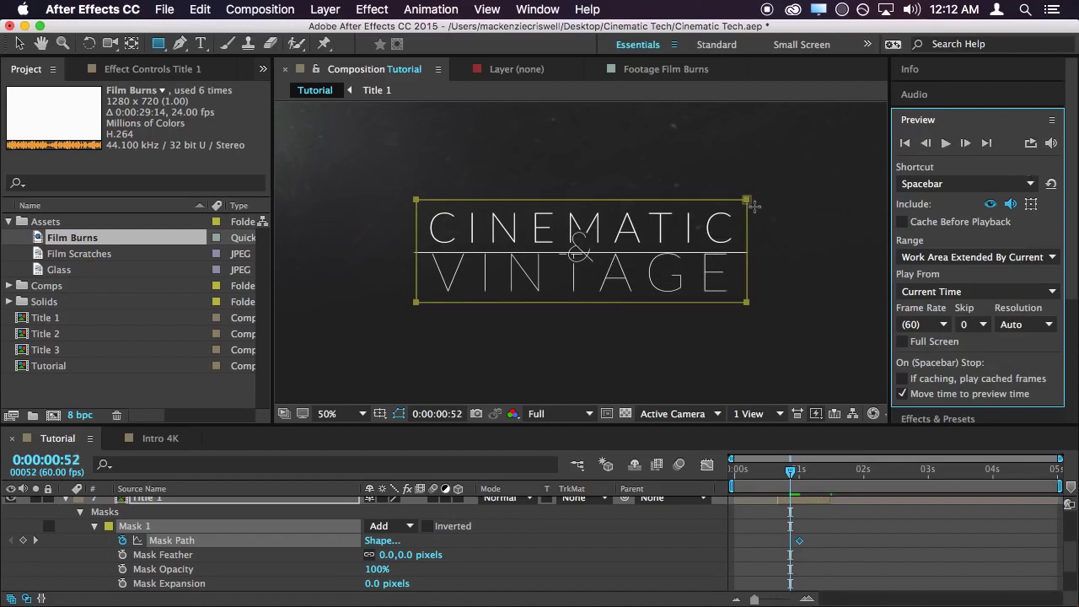
left_click(19, 43)
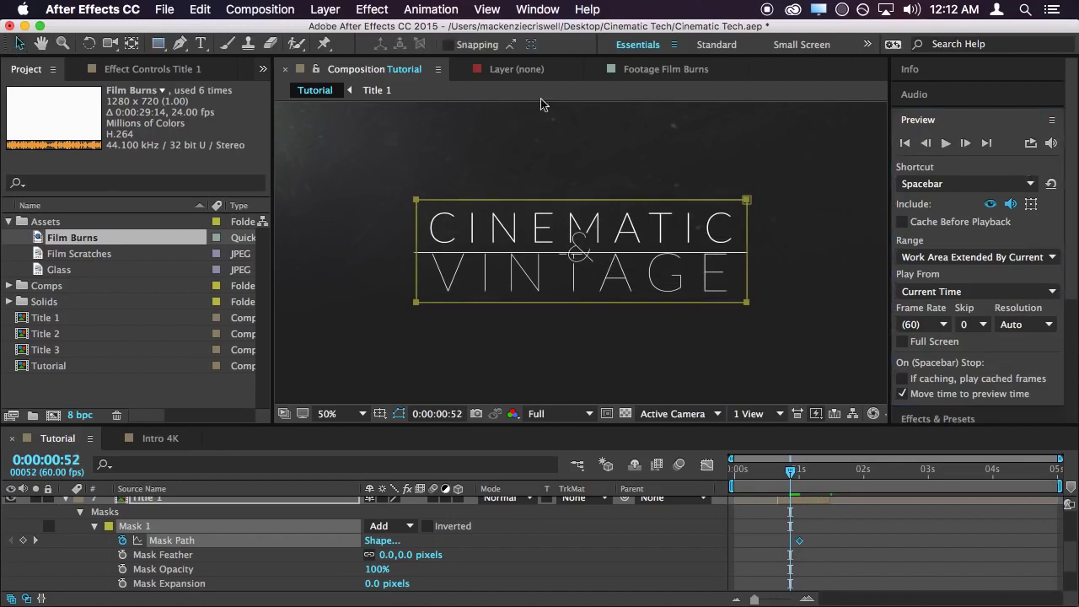
left_click(744, 205)
key("slash")
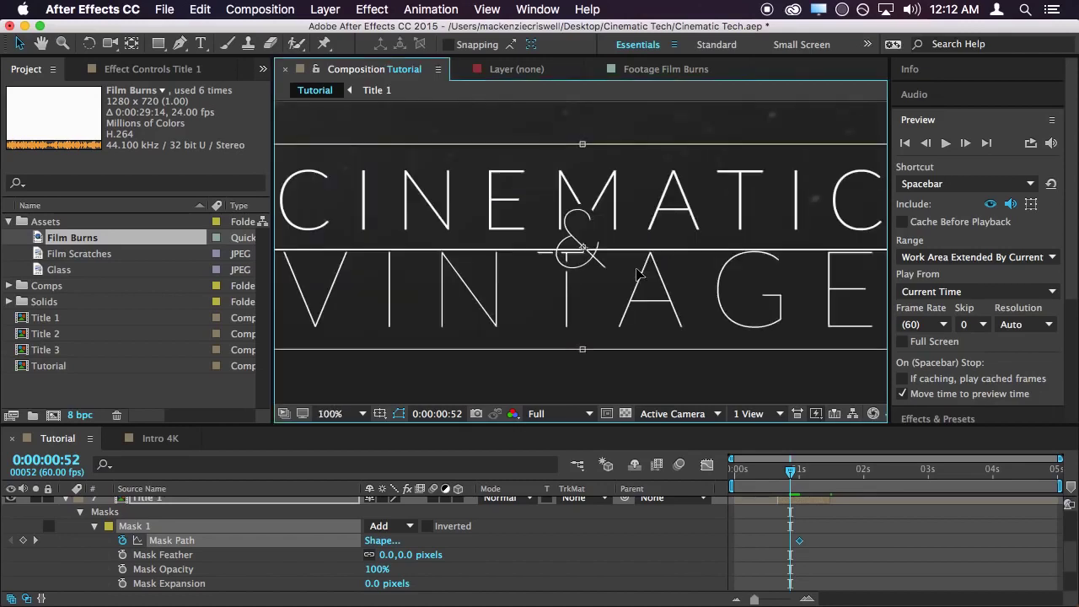
left_click_drag(581, 141, 584, 251)
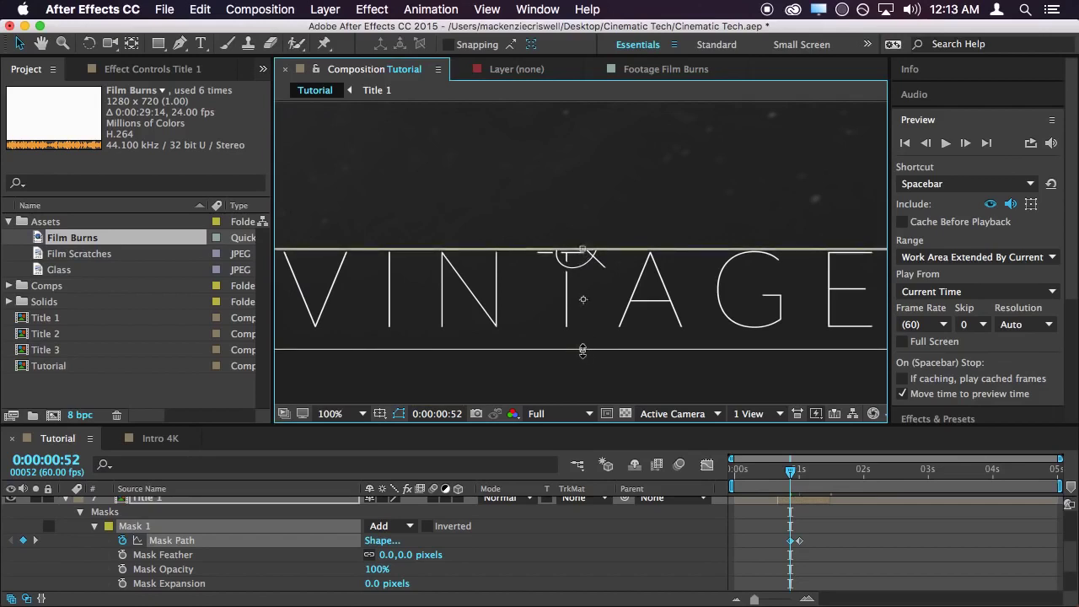
left_click_drag(582, 350, 581, 251)
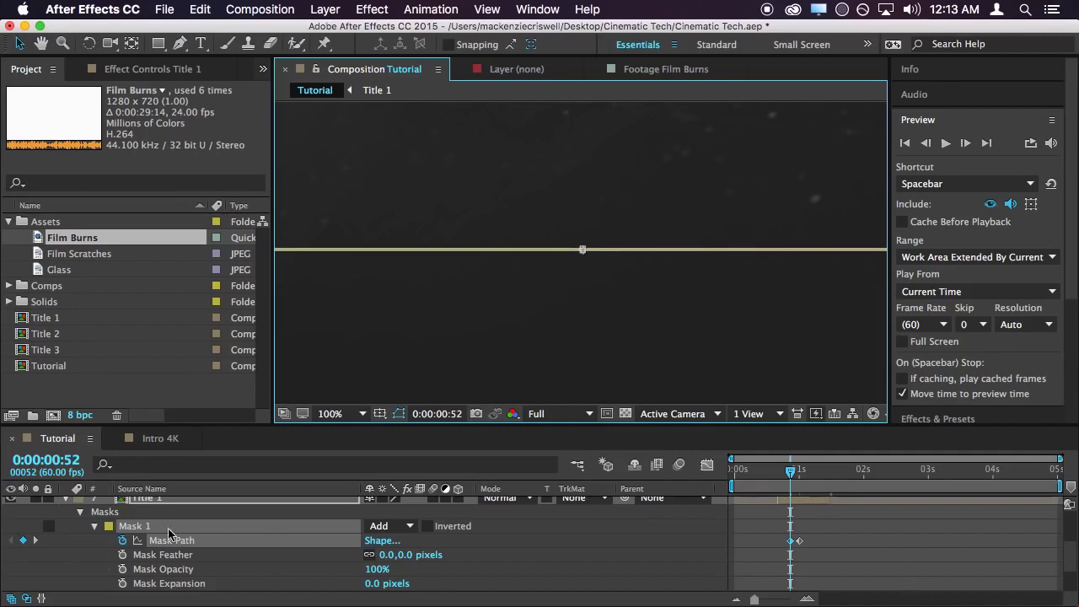
Split the Title 1 layer at 0:00:00:52 and delete the segment before the split
scroll(76, 527, "up", 1)
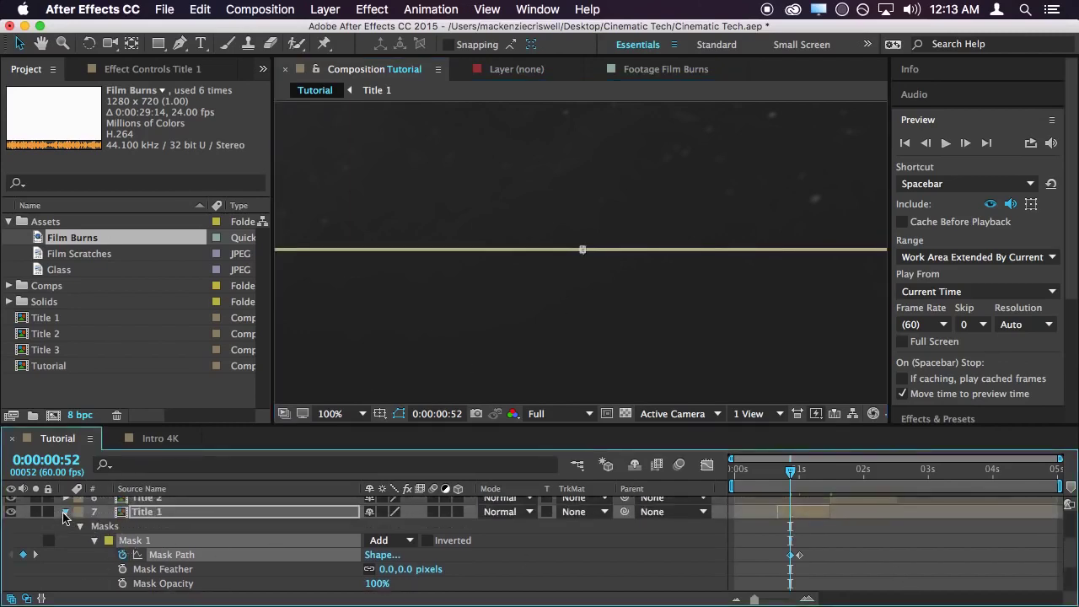
left_click(67, 513)
left_click(804, 543)
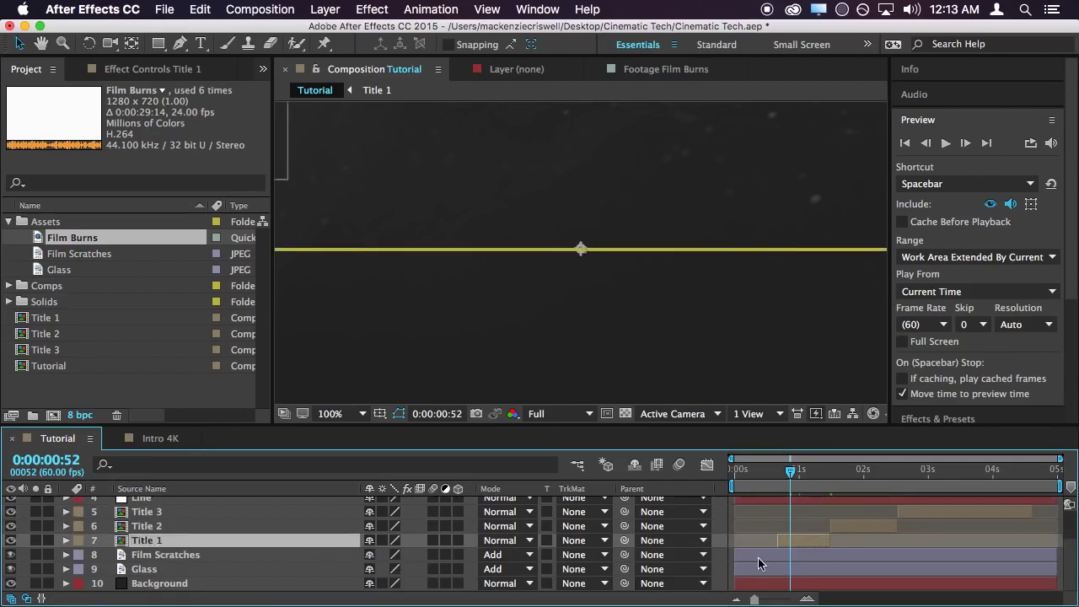
key("super+d")
left_click(784, 557)
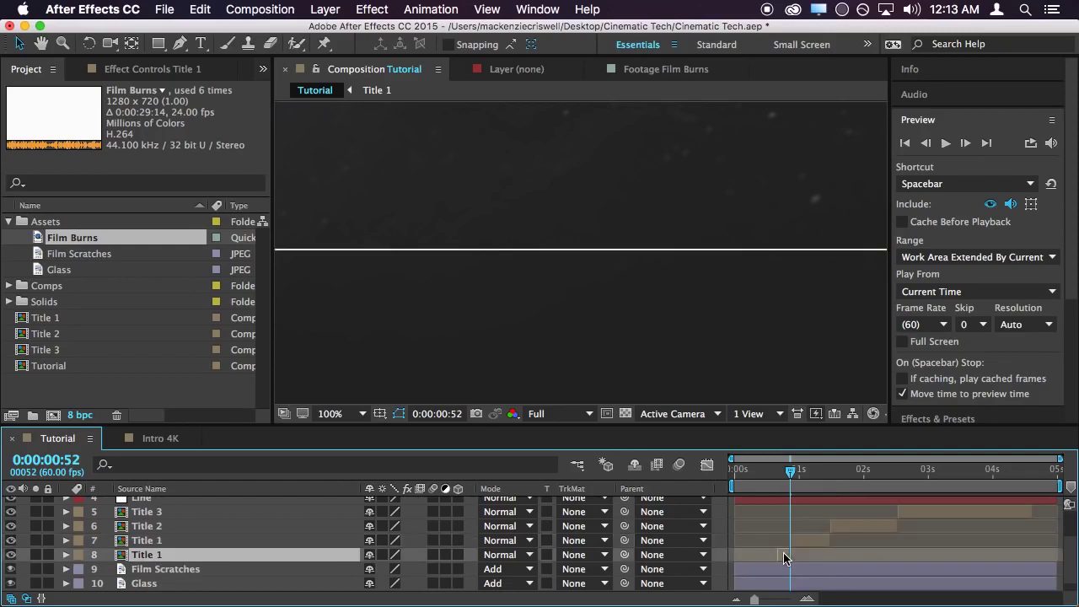
key("Delete")
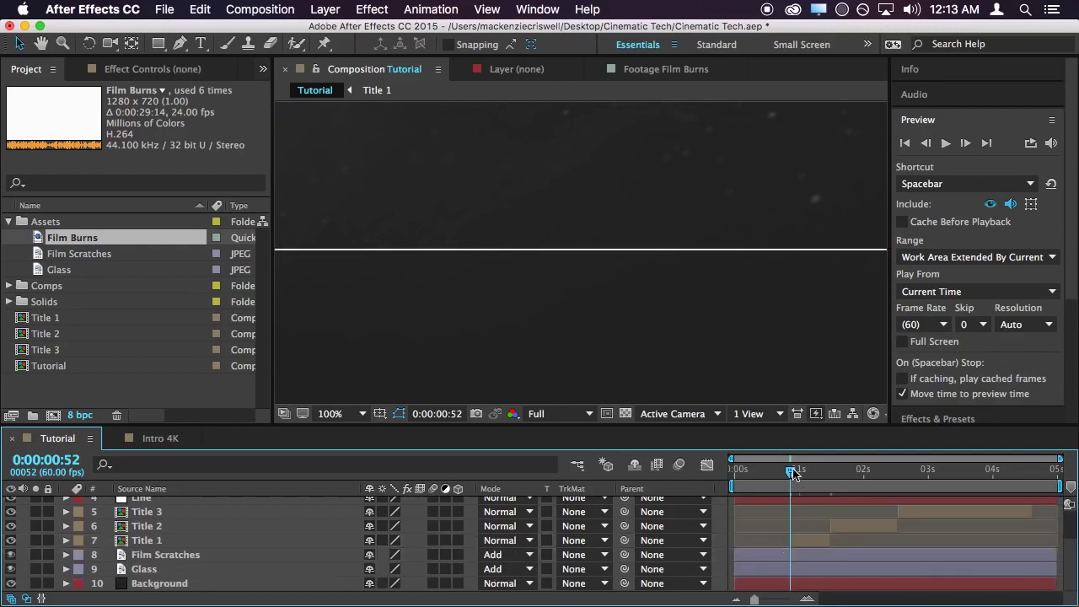
At 0:00:00:56, lower the top edge of Title 1's mask slightly to match the upper line and scrub through the reveal
left_click_drag(792, 474, 797, 474)
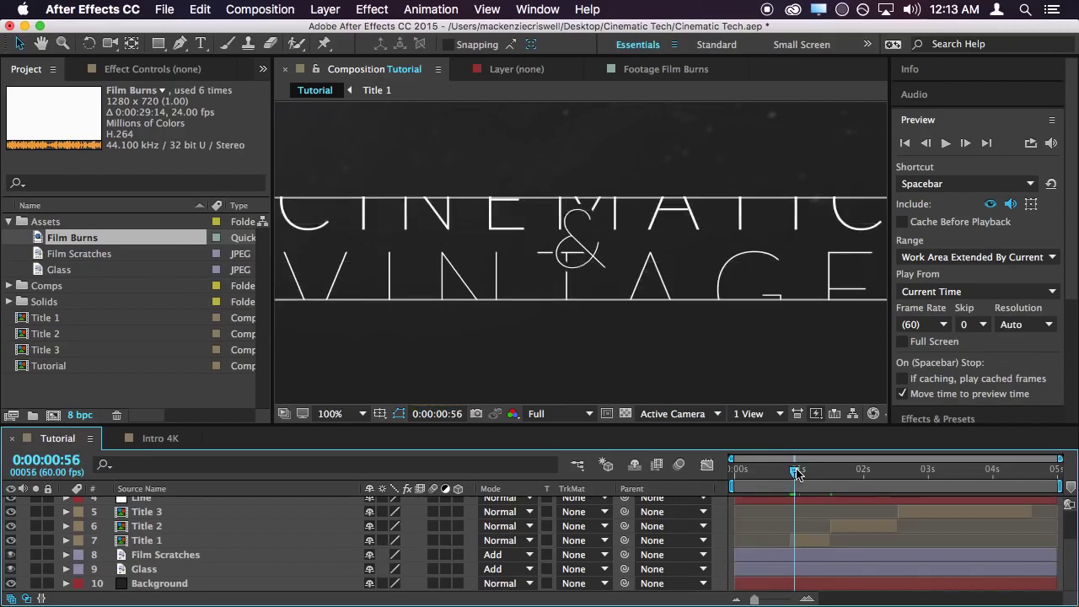
left_click_drag(798, 475, 798, 474)
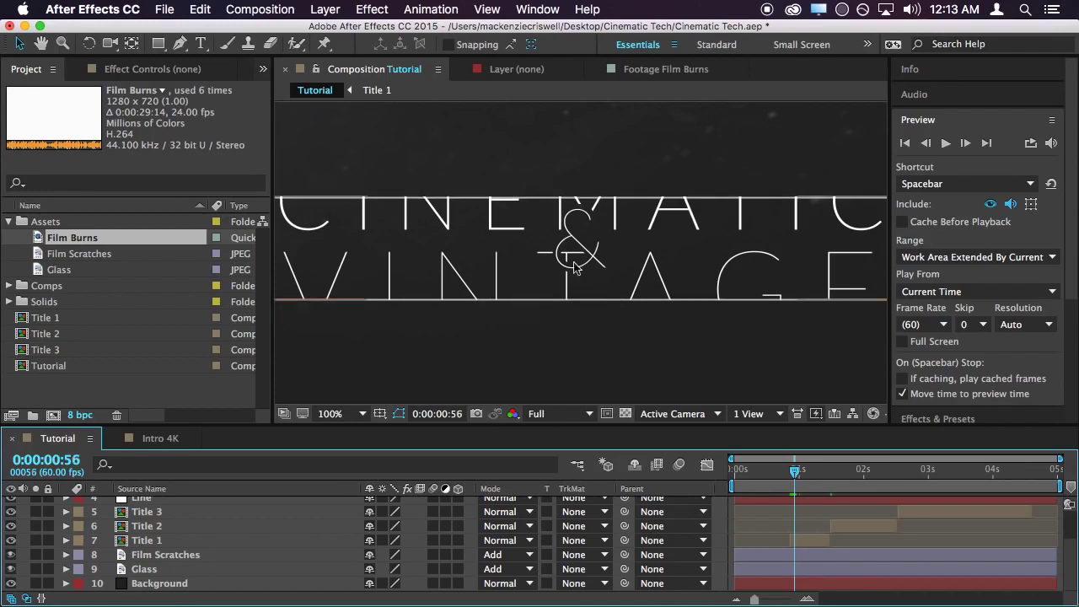
left_click(155, 544)
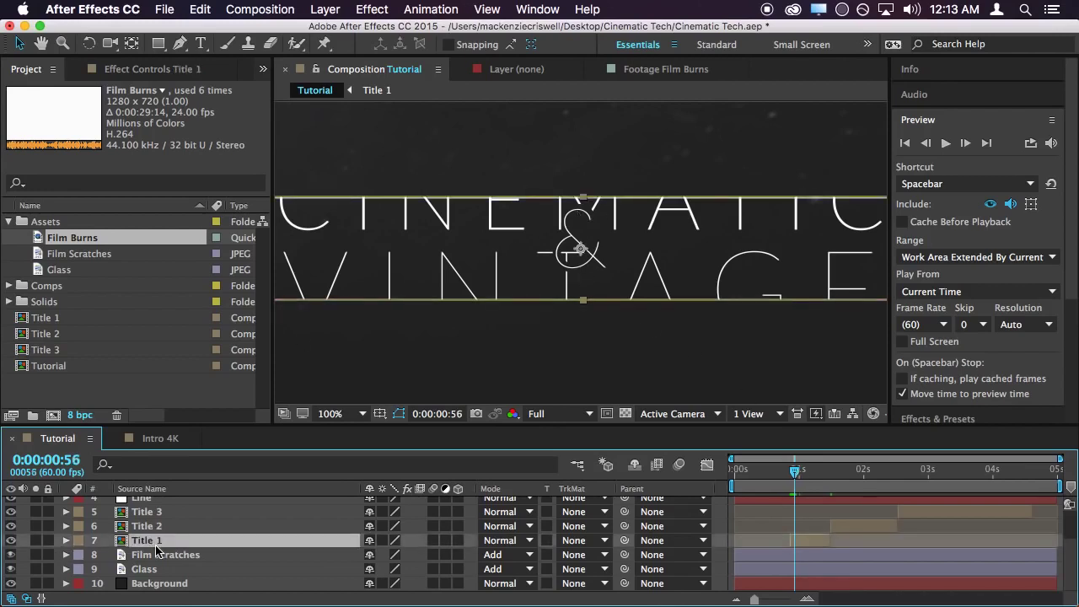
left_click(585, 201)
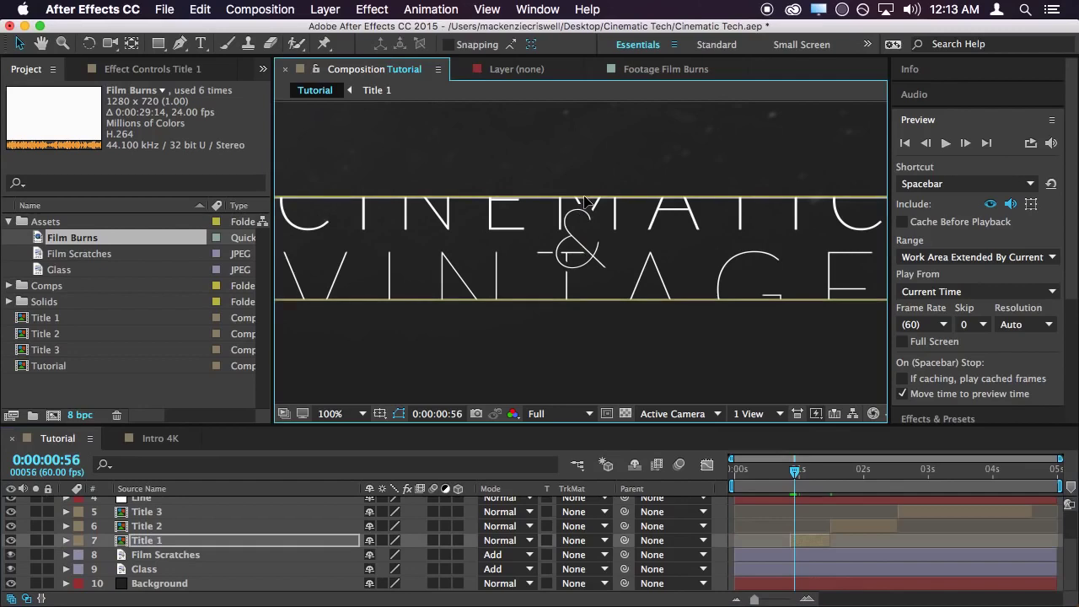
left_click(590, 202)
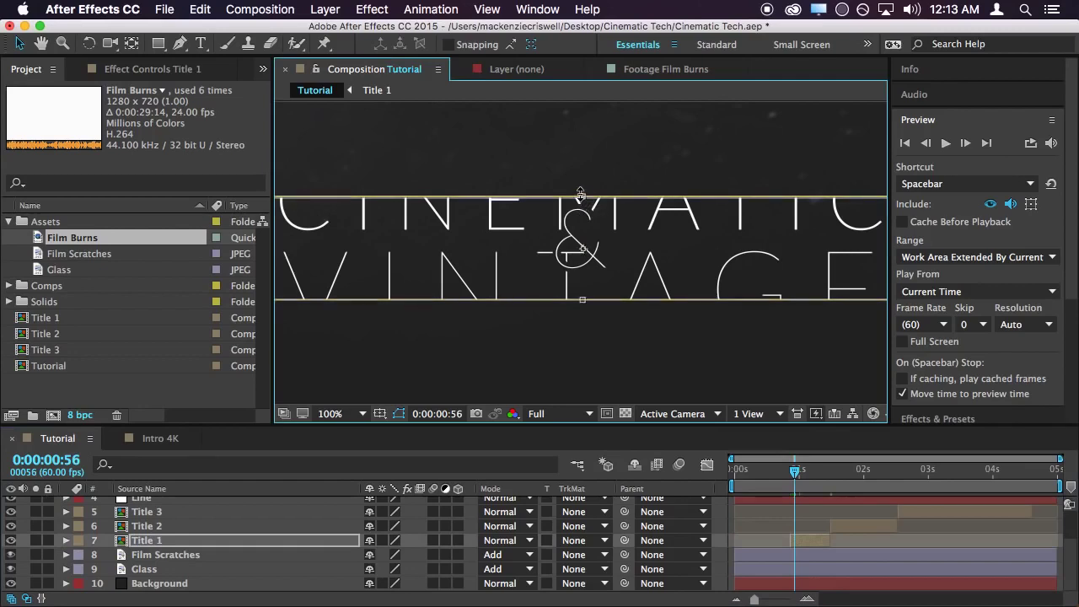
left_click_drag(582, 195, 590, 199)
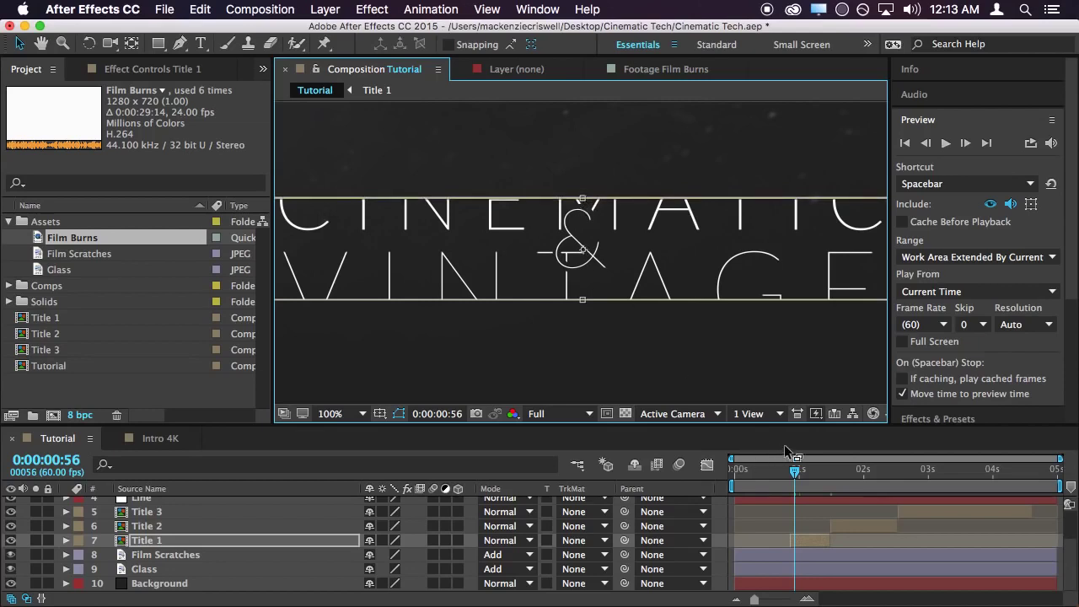
left_click(795, 472)
left_click_drag(796, 474, 804, 478)
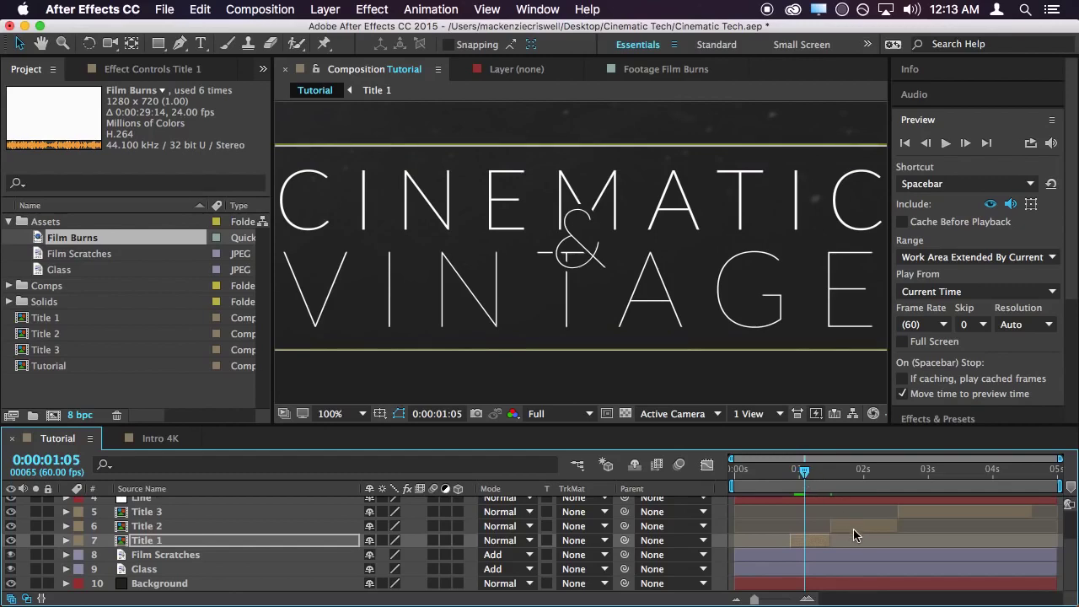
Fit the whole composition in the viewer and scrub Title 1's reveal back to 0:00:00:37
left_click(831, 504)
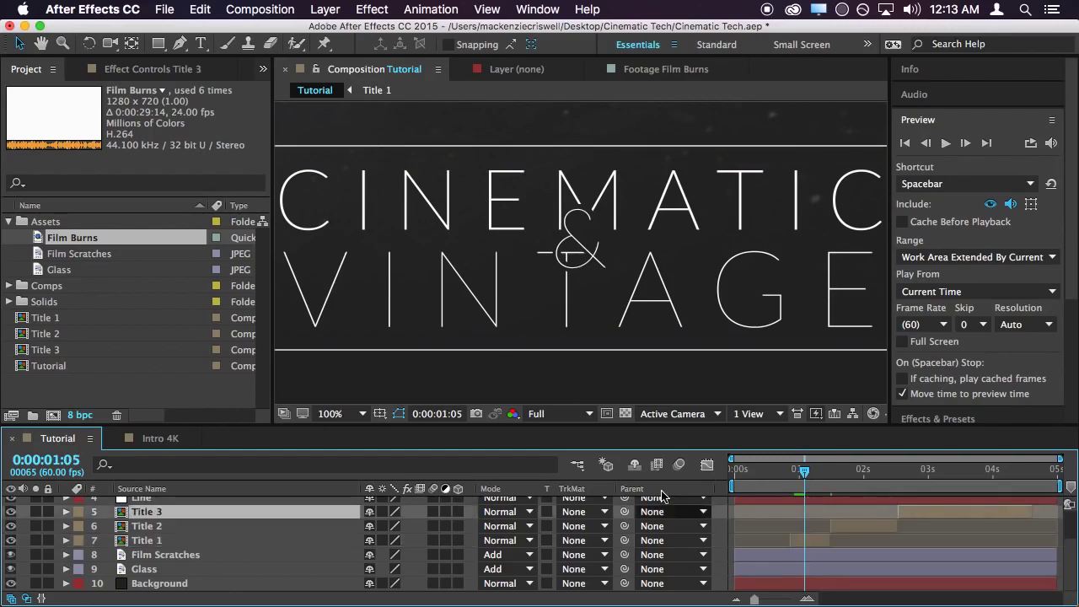
key("comma")
left_click(321, 409)
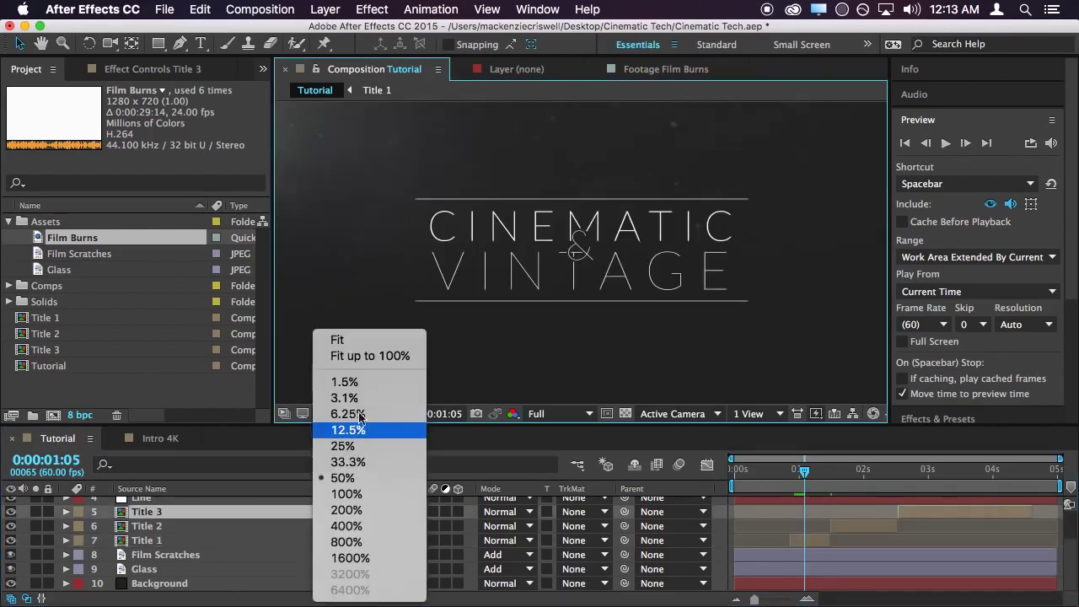
left_click(352, 341)
left_click(856, 541)
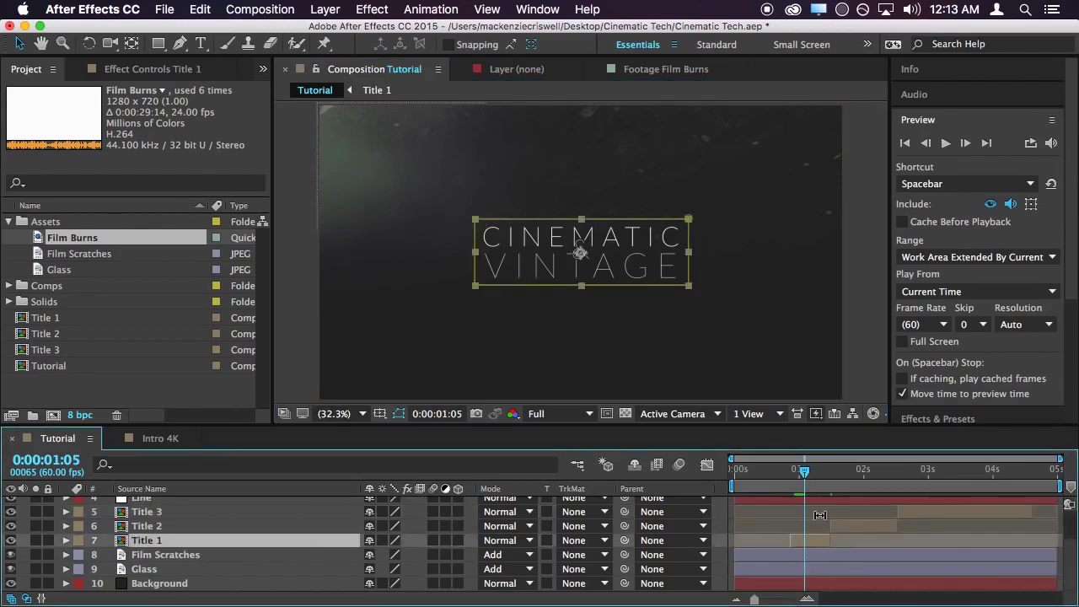
left_click_drag(804, 488, 775, 493)
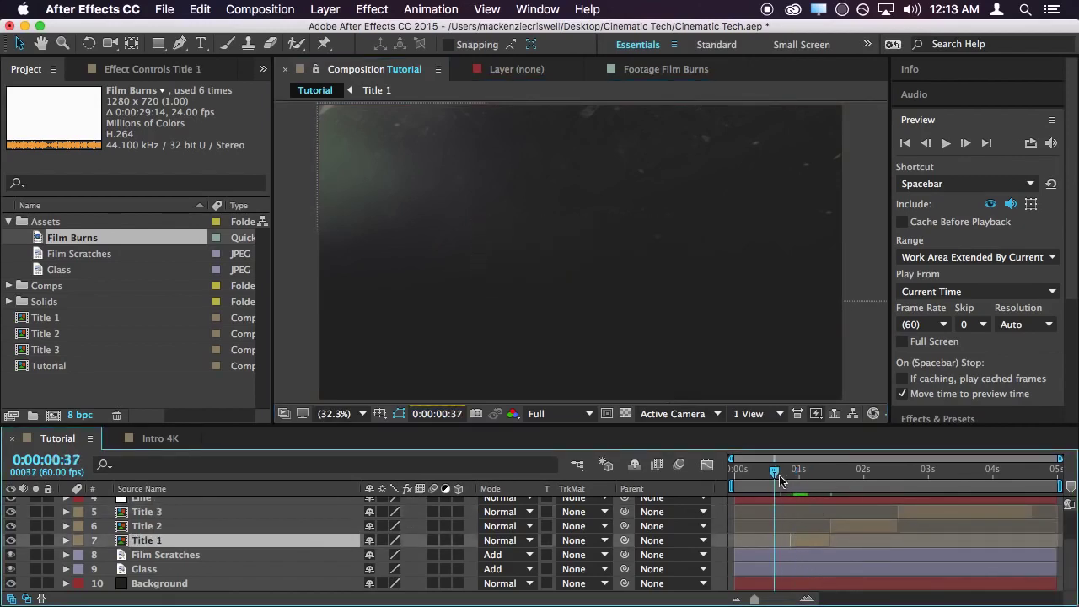
Play back the Title 1 line reveal in the Tutorial composition from 0:00:00:45 and deselect all layers
mouse_move(779, 474)
left_mouse_down()
mouse_move(788, 487)
mouse_move(782, 479)
left_mouse_up()
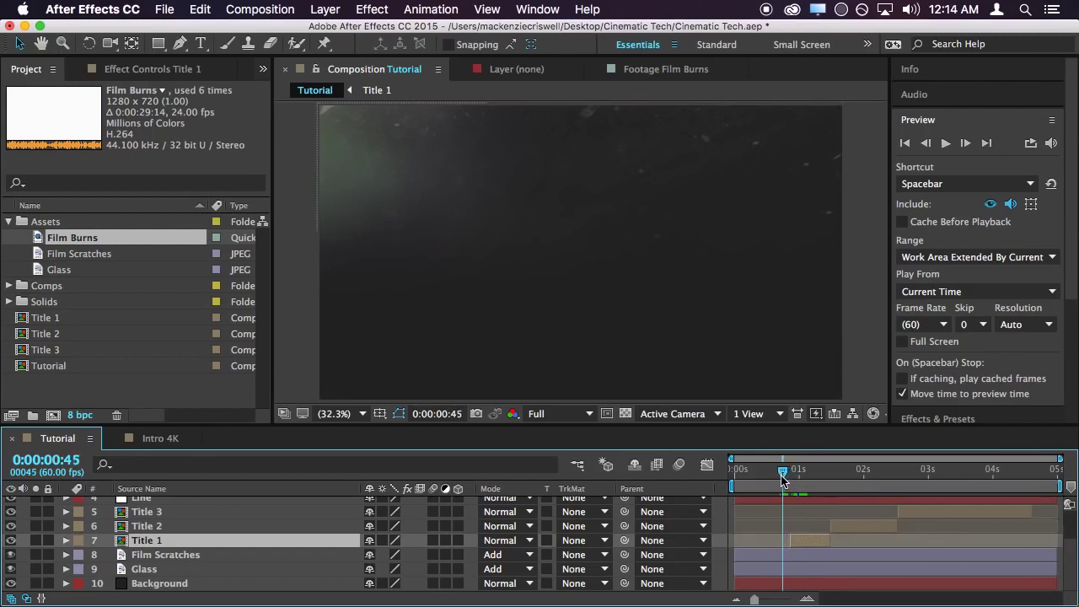
key("space")
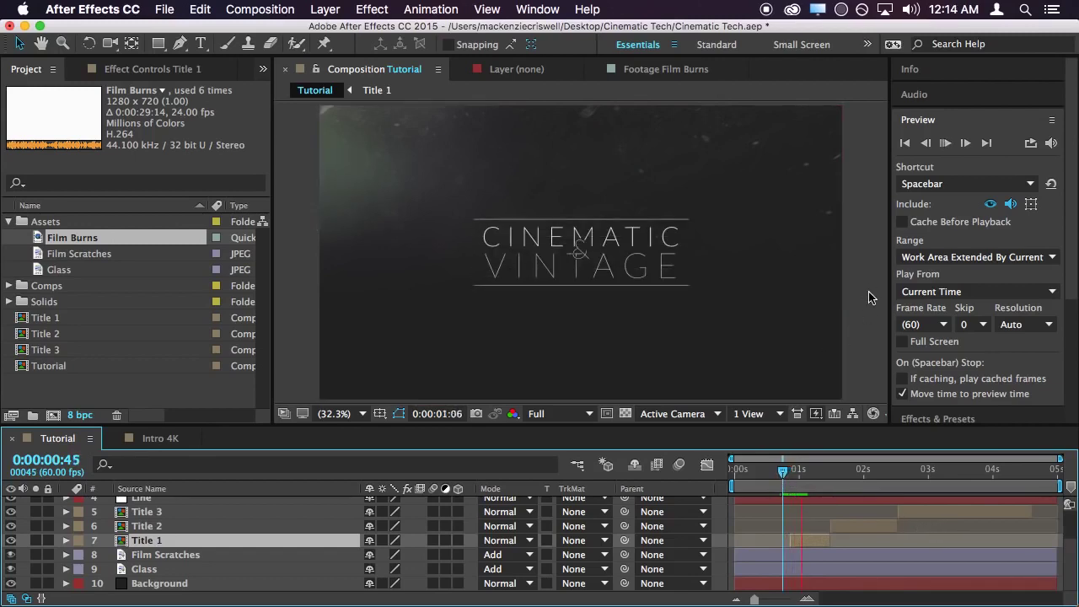
left_click_drag(790, 477, 831, 475)
key("space")
key("super+shift+a")
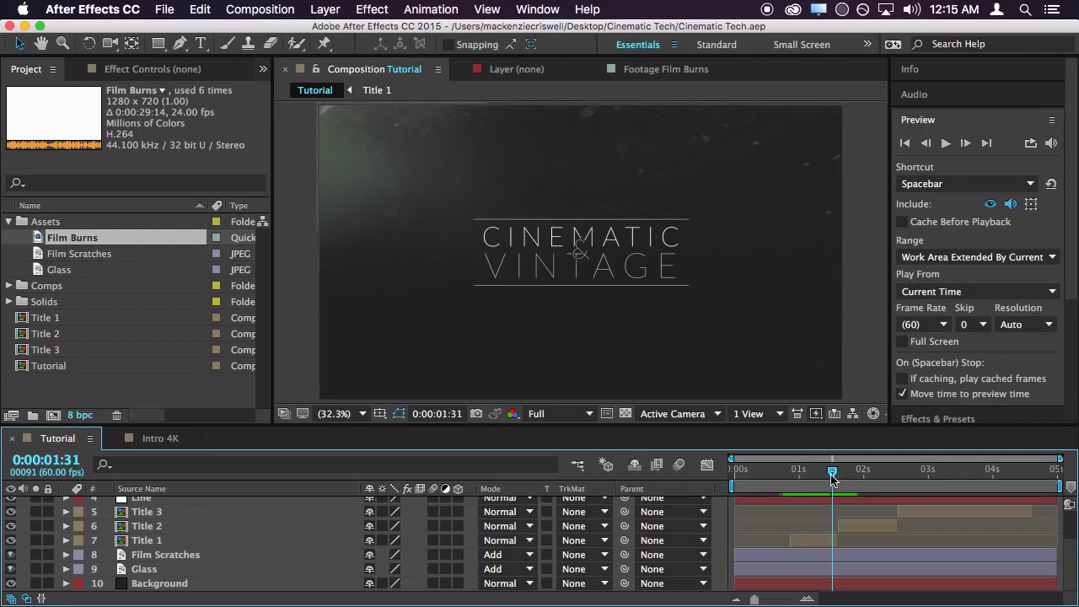
Locate the cut from Title 1 to Title 2 and set the current time a few frames before it, at 0:00:01:28
left_click_drag(831, 476, 836, 476)
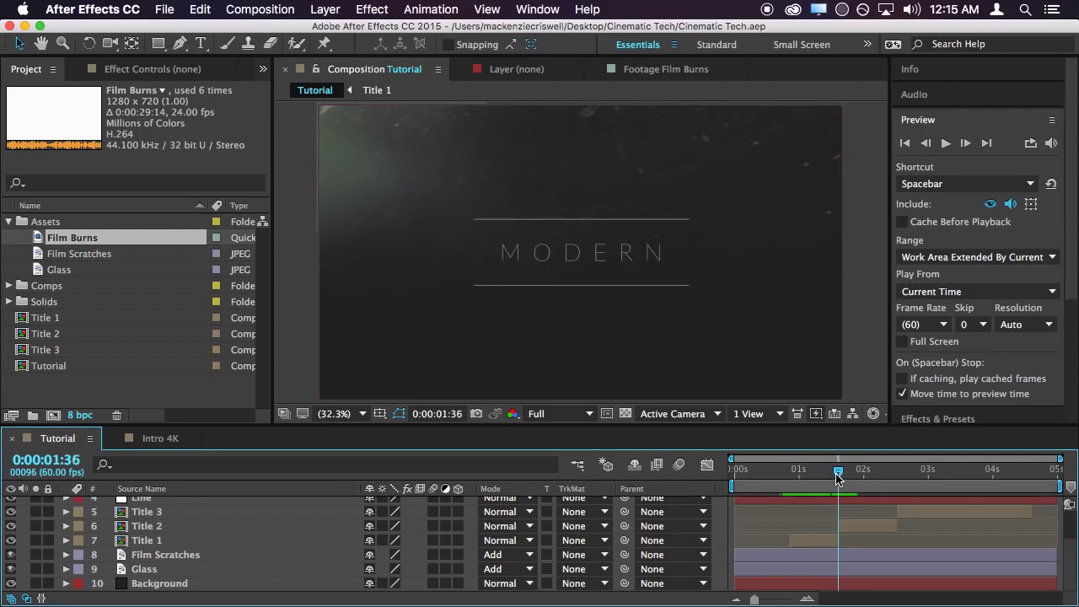
left_click(925, 143)
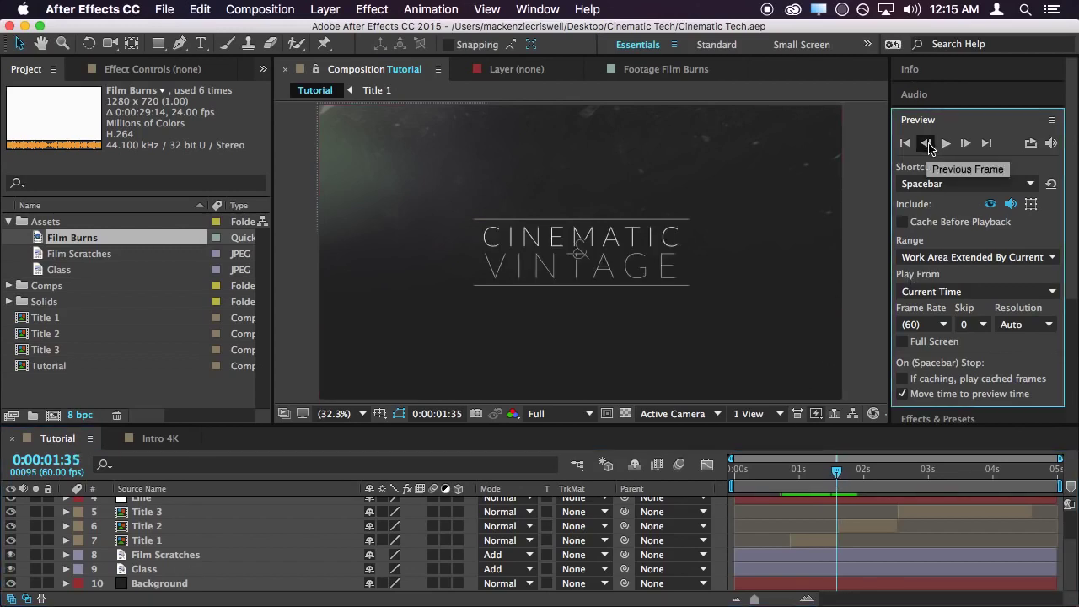
left_click(926, 143)
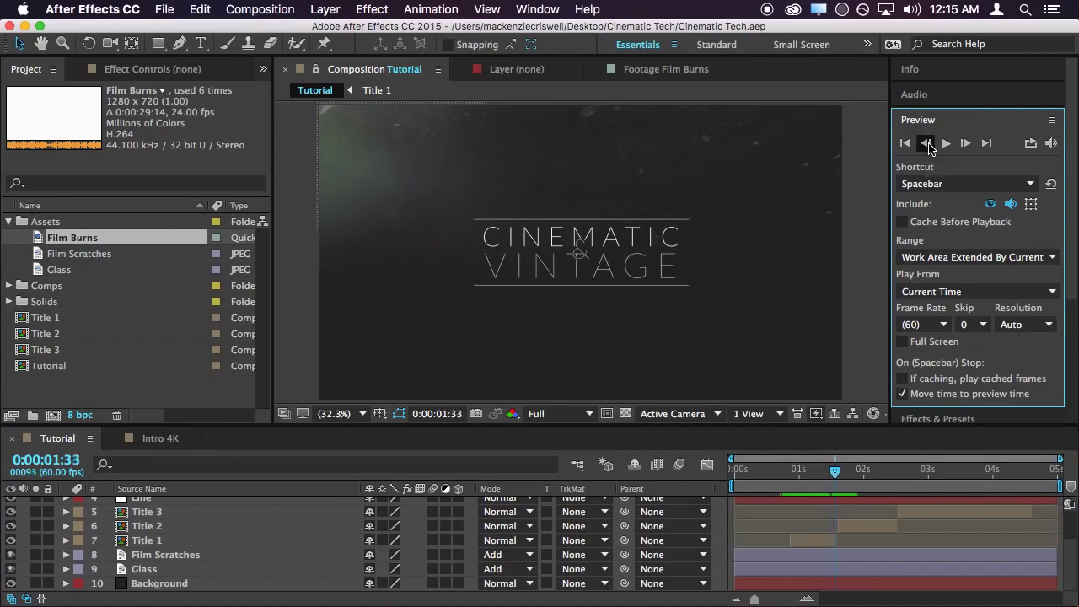
left_click(927, 144)
left_click(927, 144)
left_click(927, 144)
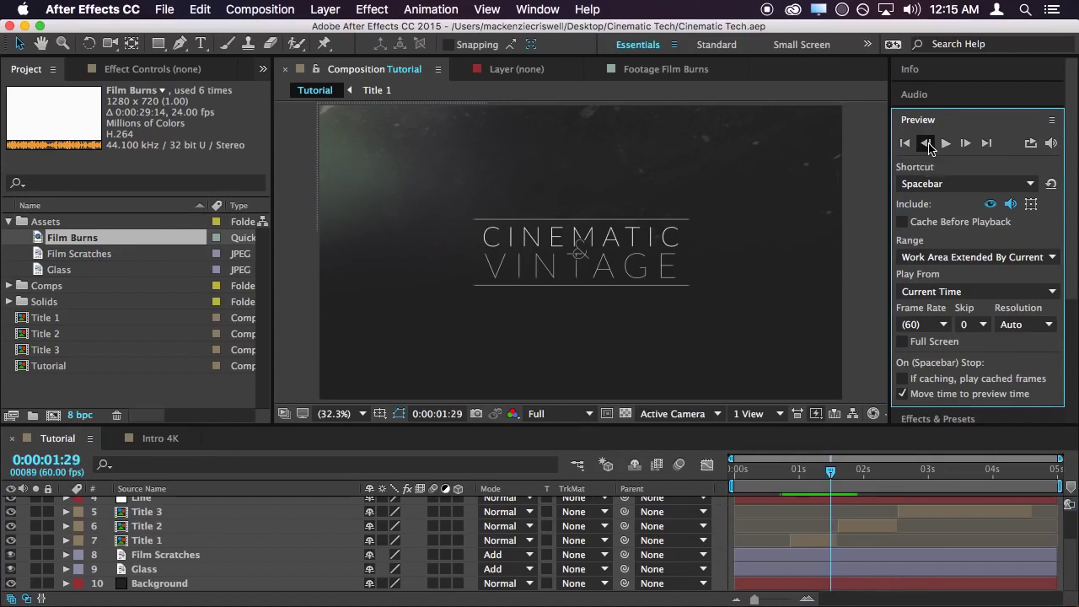
left_click(927, 144)
left_click(927, 144)
left_click(927, 144)
left_click(927, 144)
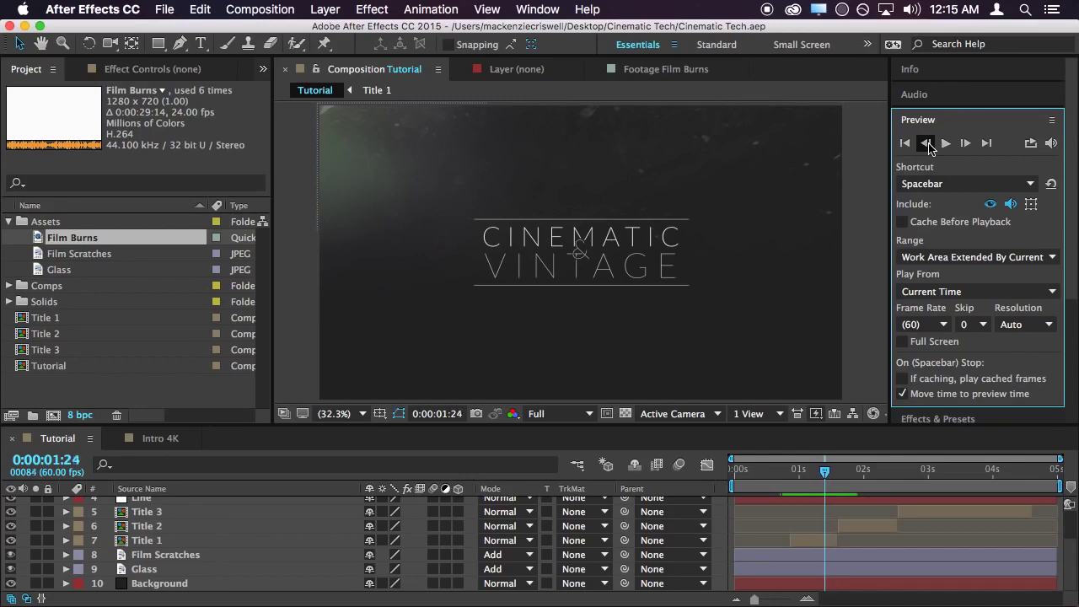
left_click(927, 144)
left_click(927, 144)
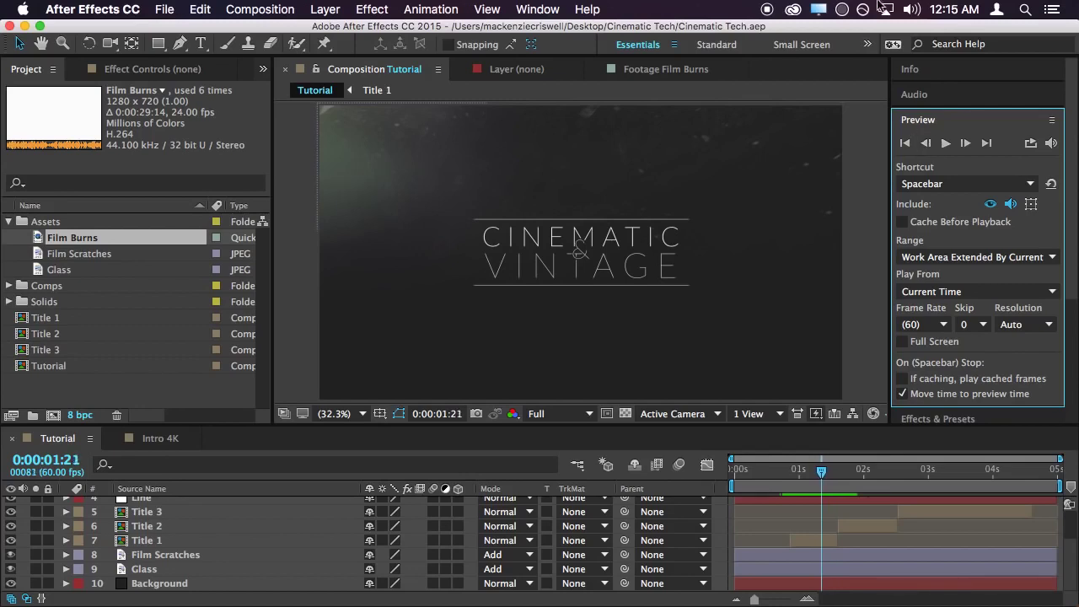
left_click(967, 145)
left_click(967, 144)
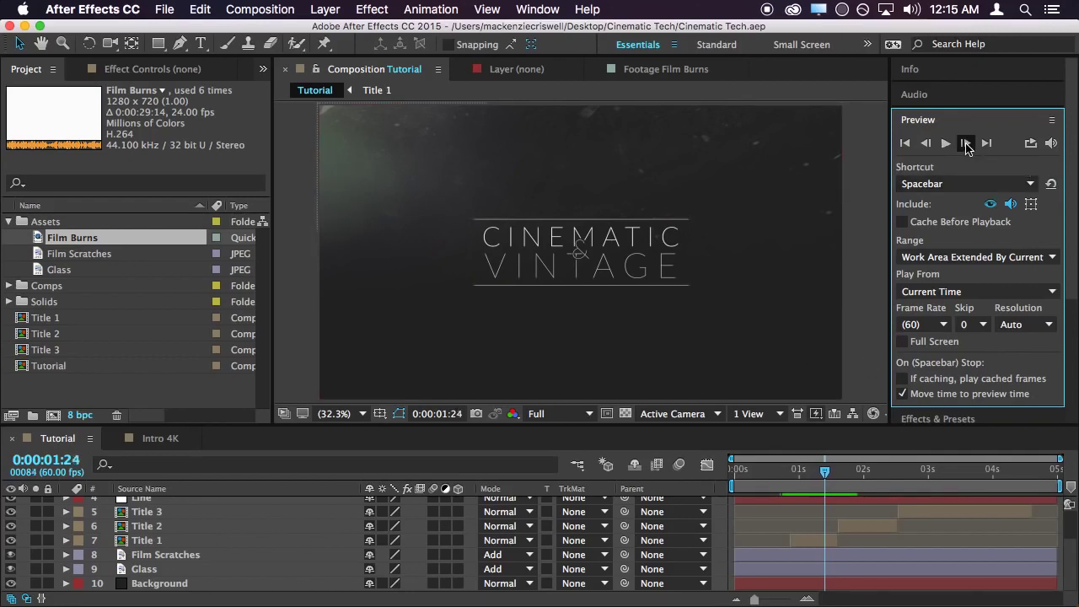
left_click(967, 145)
left_click(966, 144)
left_click(967, 144)
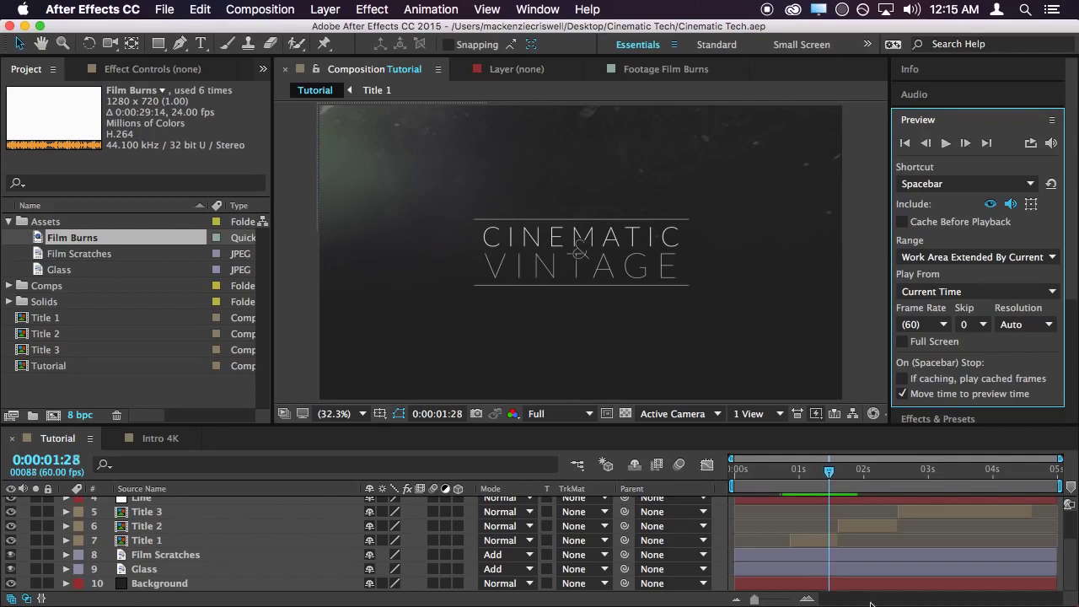
Select both Line layers and reveal their Position, Scale and Rotation properties in the timeline
left_click(824, 541)
left_click(822, 540)
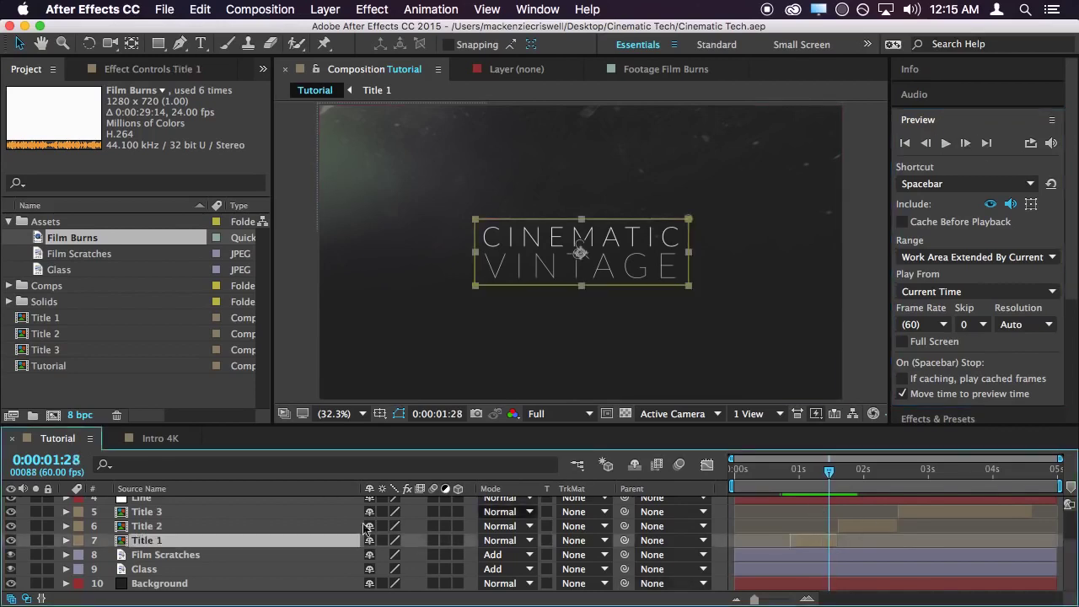
scroll(145, 532, "up", 2)
left_click(143, 526)
left_click(141, 512, "shift")
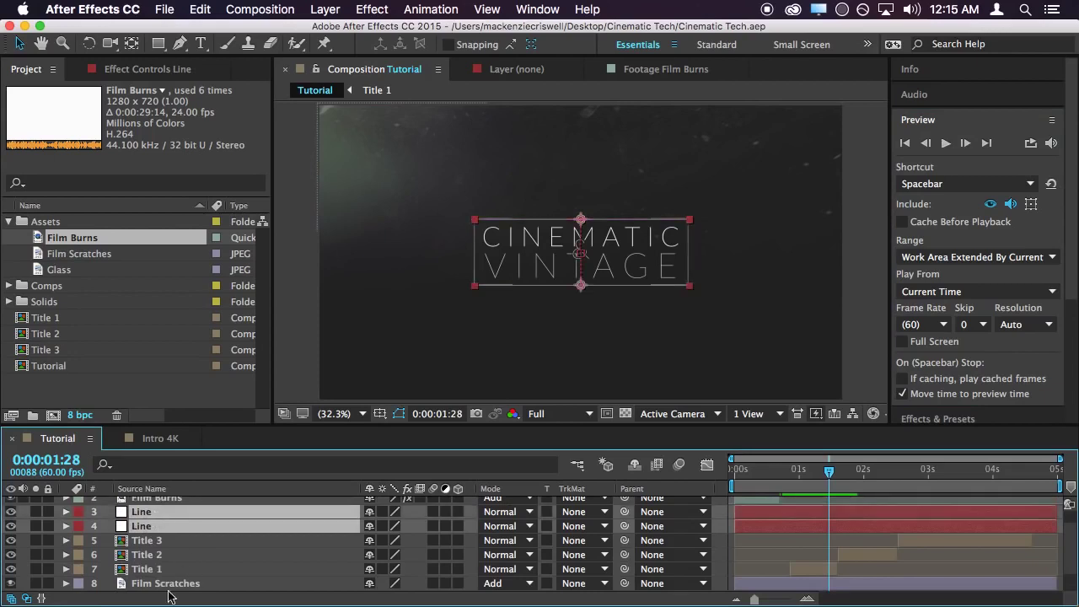
key("r")
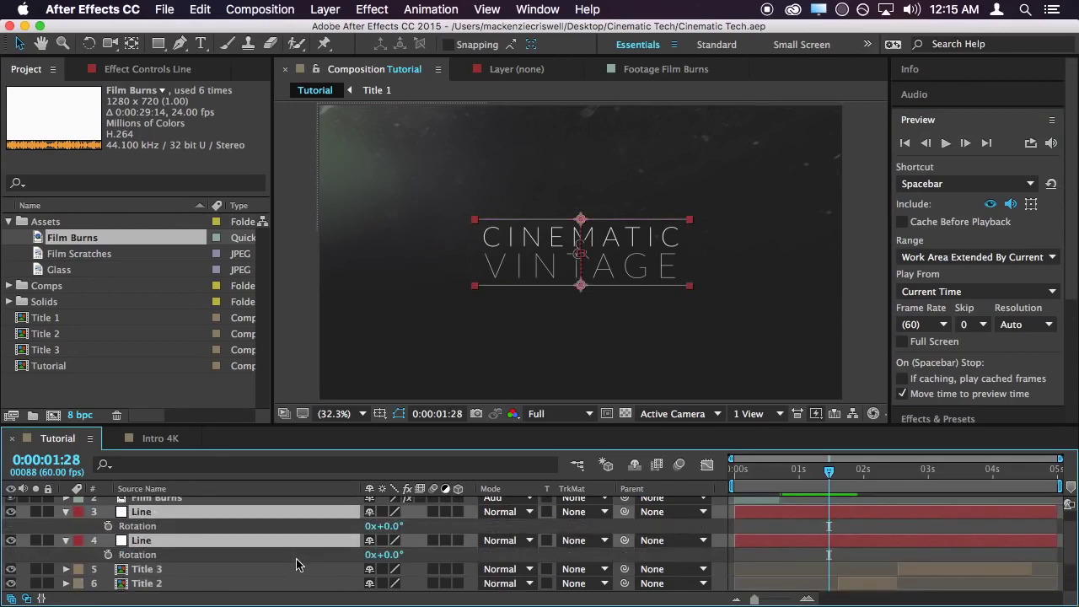
key("shift+s")
key("shift+p")
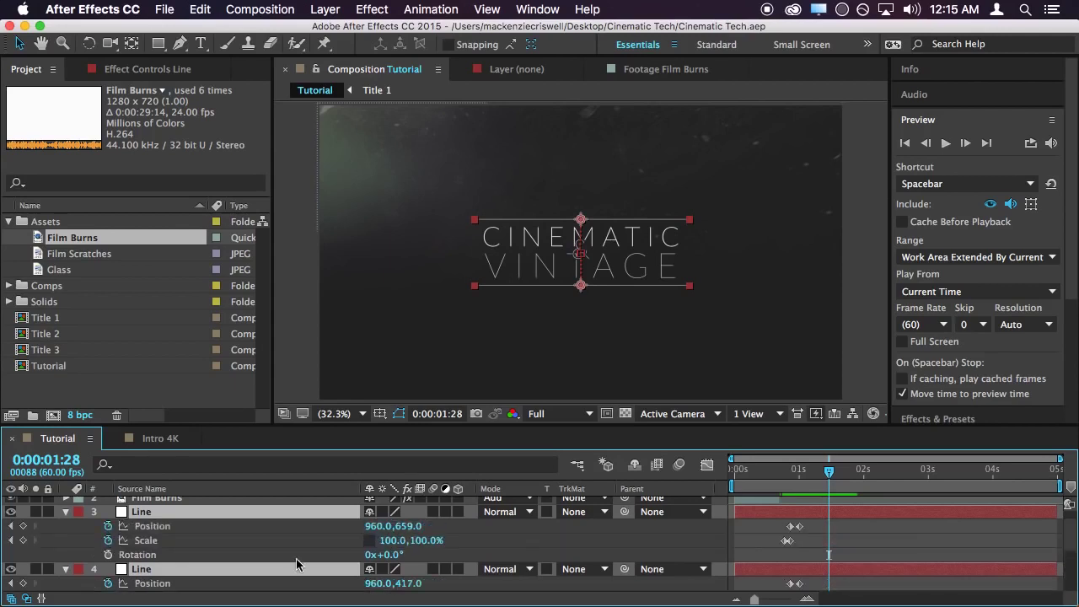
left_click(869, 529)
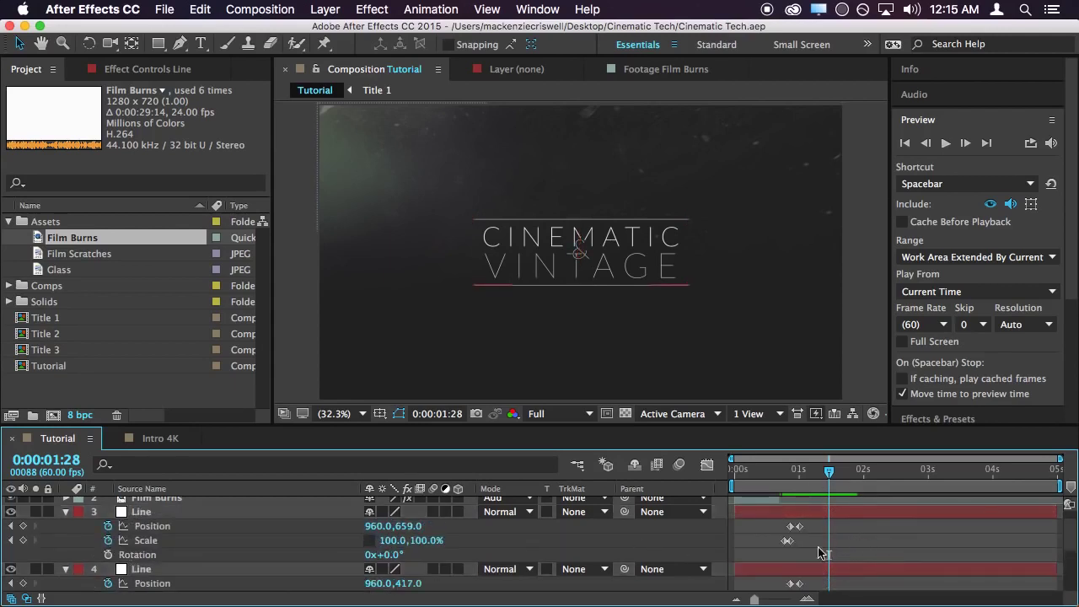
scroll(137, 563, "down", 3)
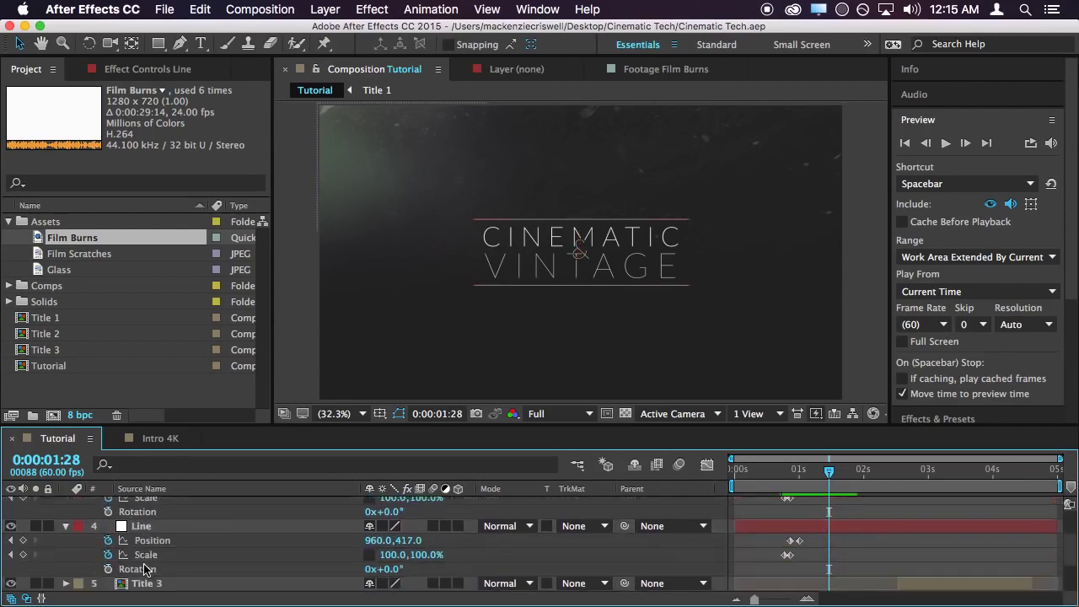
Add Position, Scale and Rotation keyframes to both Line layers at 0:00:01:28
scroll(126, 554, "up", 2)
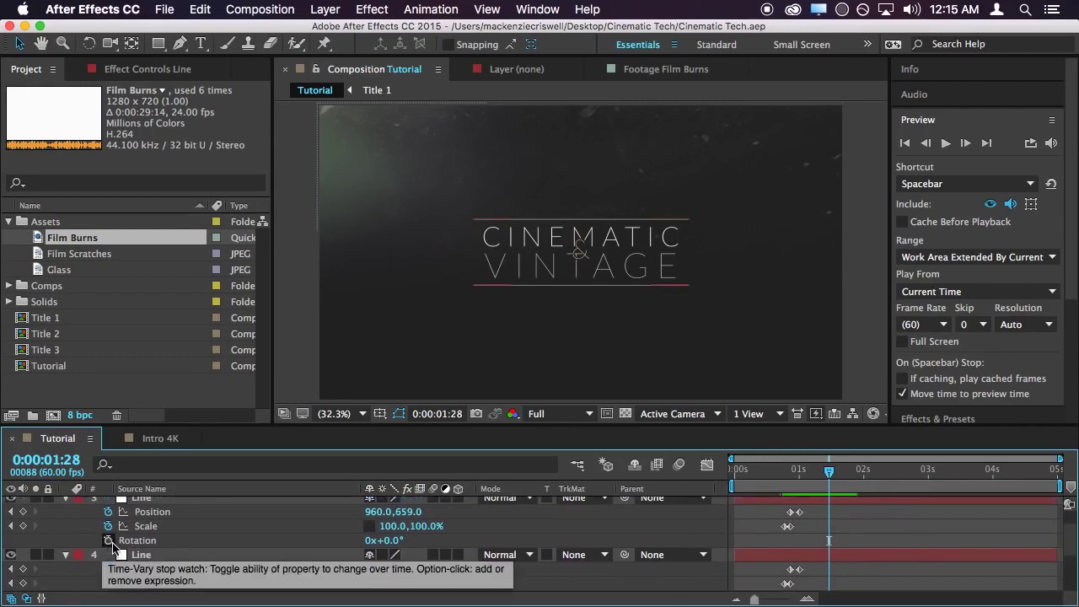
left_click(113, 554)
scroll(116, 561, "down", 3)
key("shift+r")
left_click(108, 554)
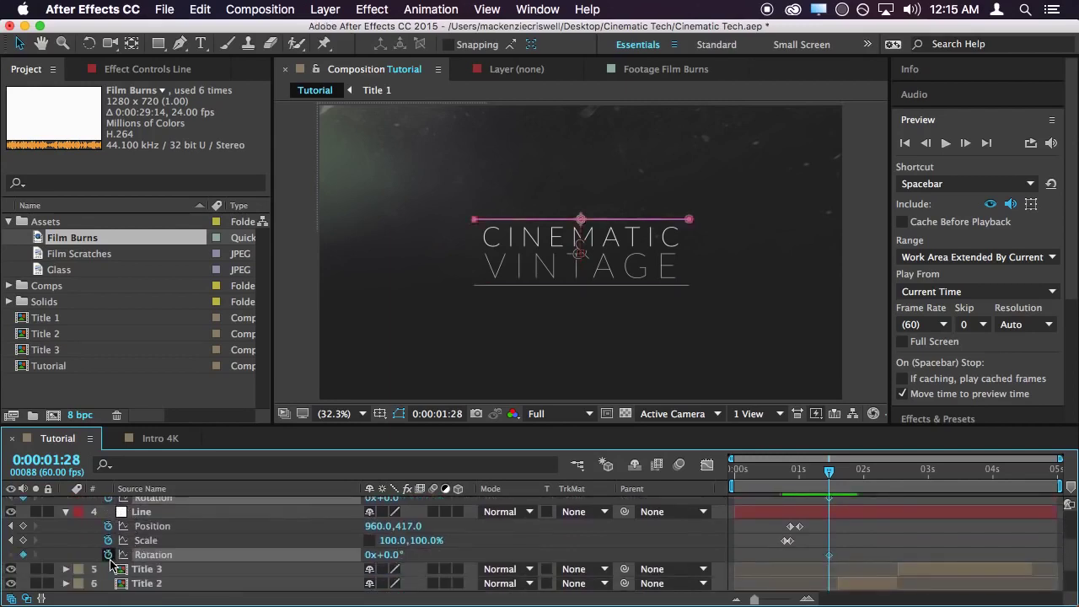
scroll(85, 569, "down", 1)
scroll(28, 554, "up", 2)
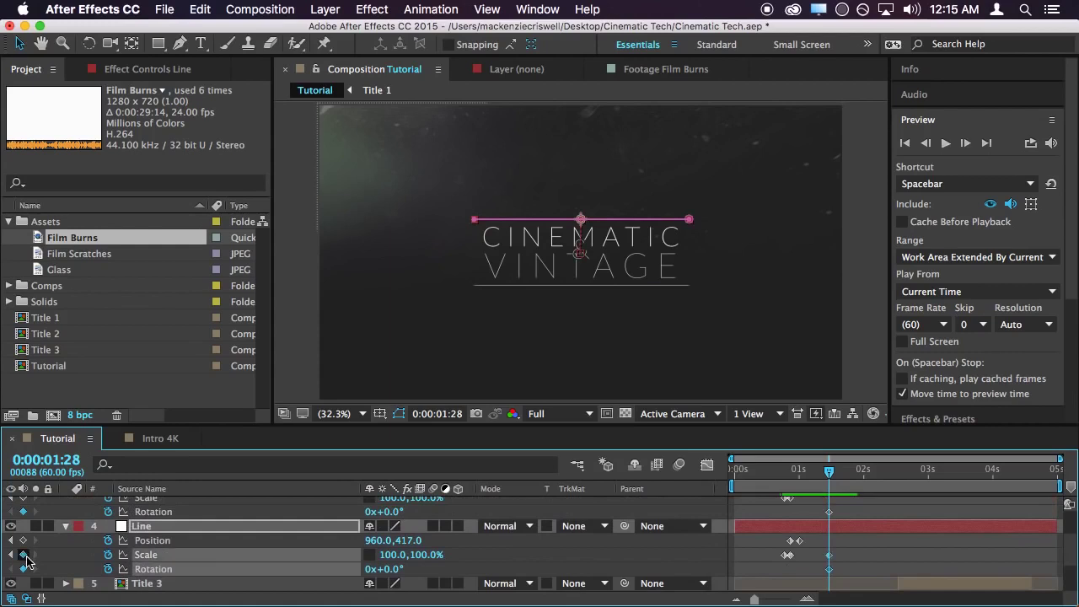
scroll(37, 556, "up", 2)
scroll(42, 558, "up", 1)
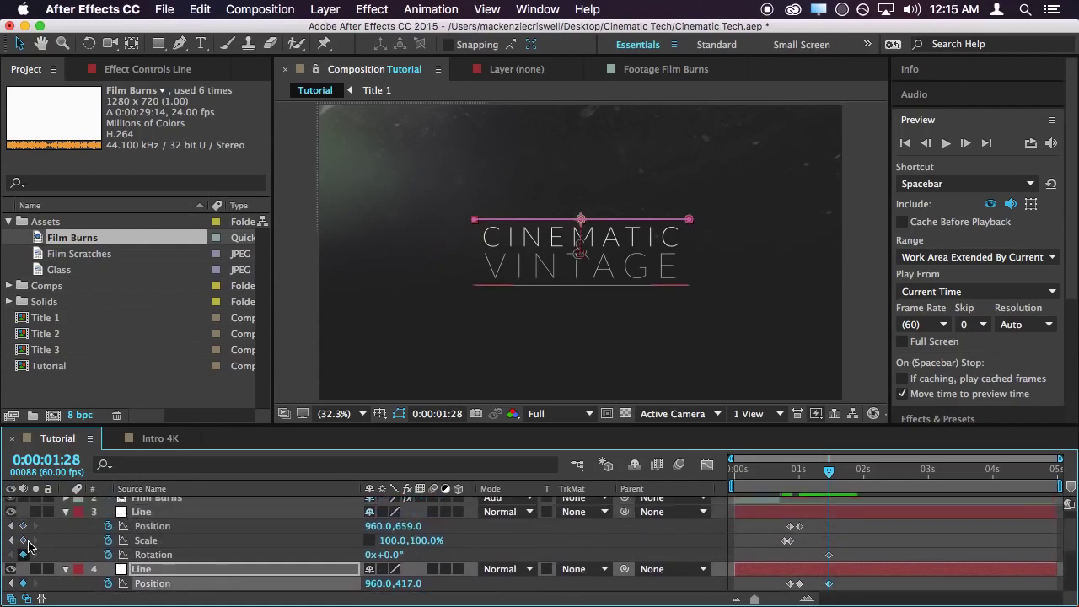
left_click(23, 526)
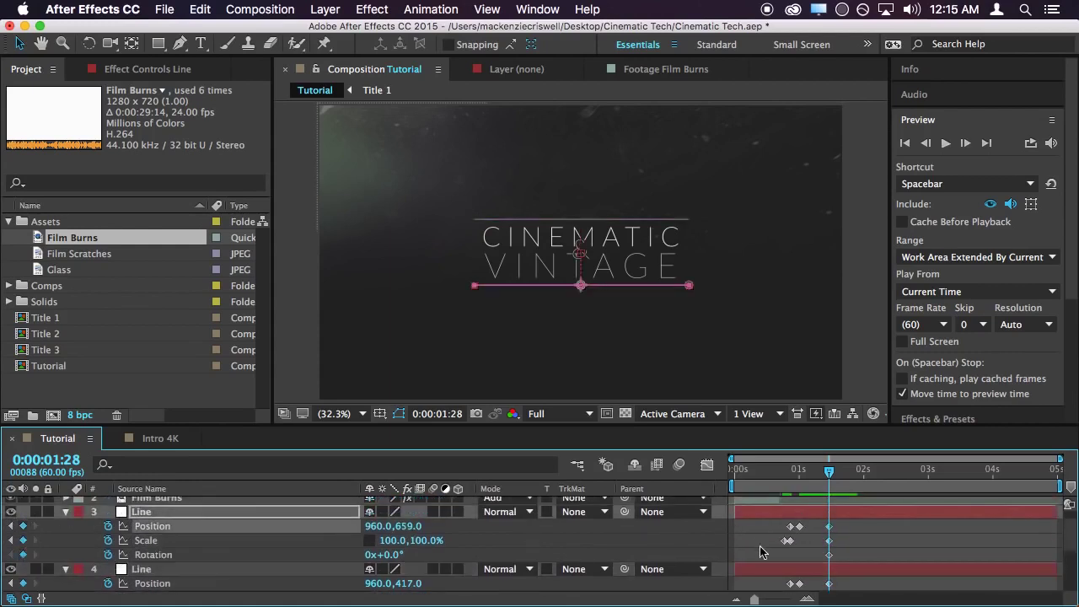
left_click(878, 540)
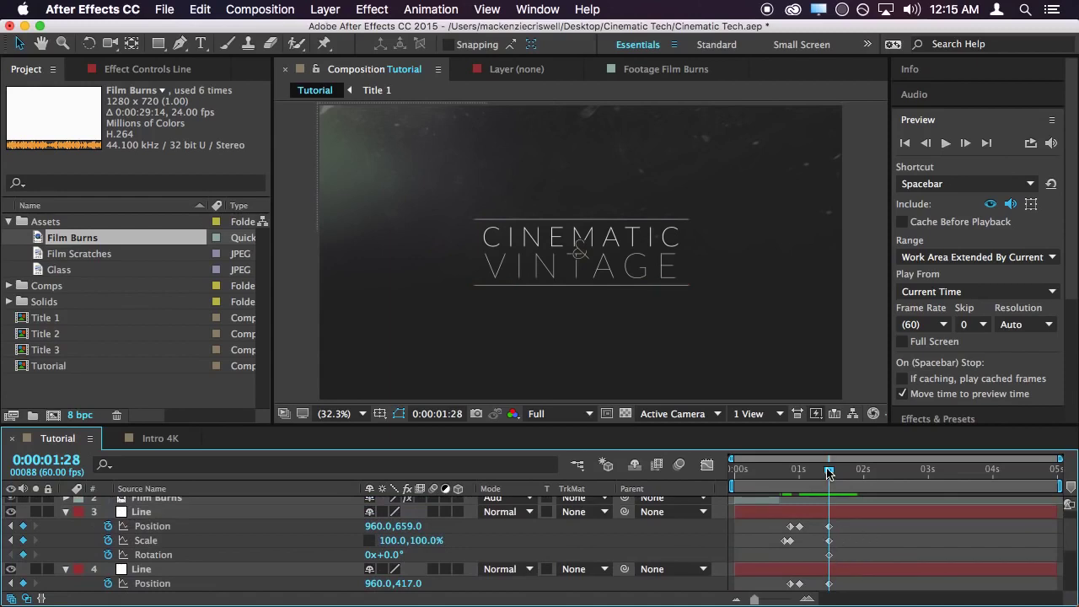
At 0:00:01:35, keyframe the Rotation of both Line layers at 90° so the lines stand vertical
left_click(965, 144)
left_click(964, 144)
left_click(965, 144)
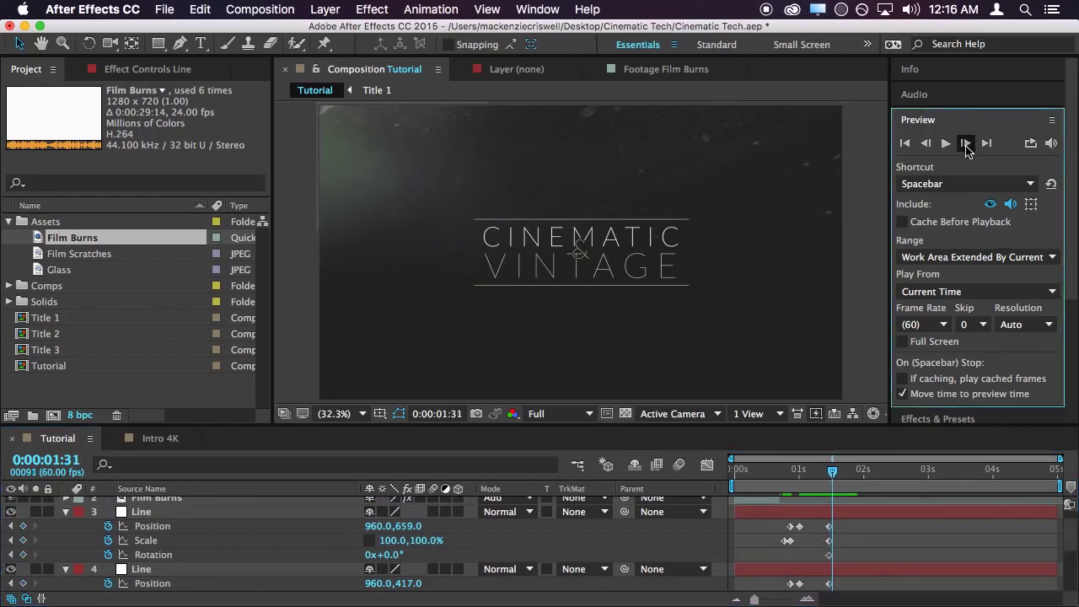
left_click(964, 145)
left_click(965, 144)
left_click(965, 144)
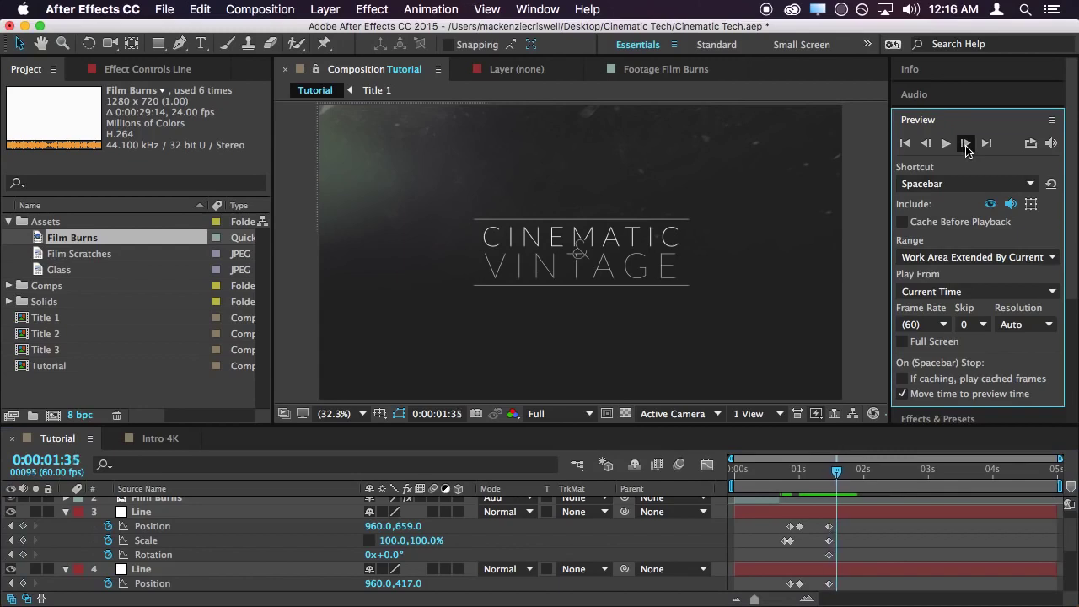
left_click(965, 144)
left_click(925, 143)
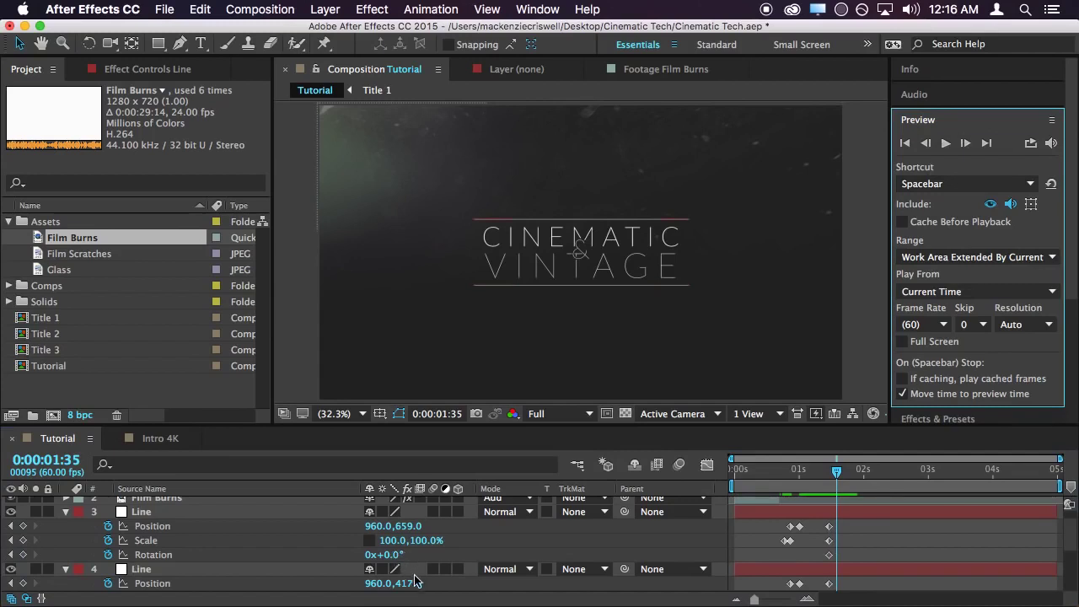
scroll(163, 518, "down", 2)
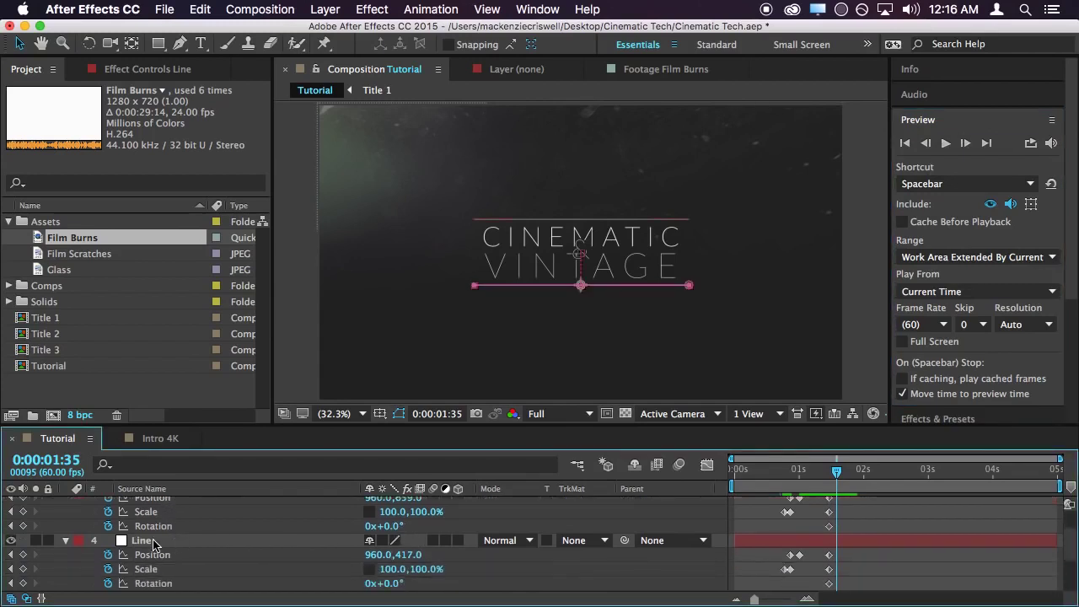
left_click(155, 544)
left_click_drag(393, 582, 464, 579)
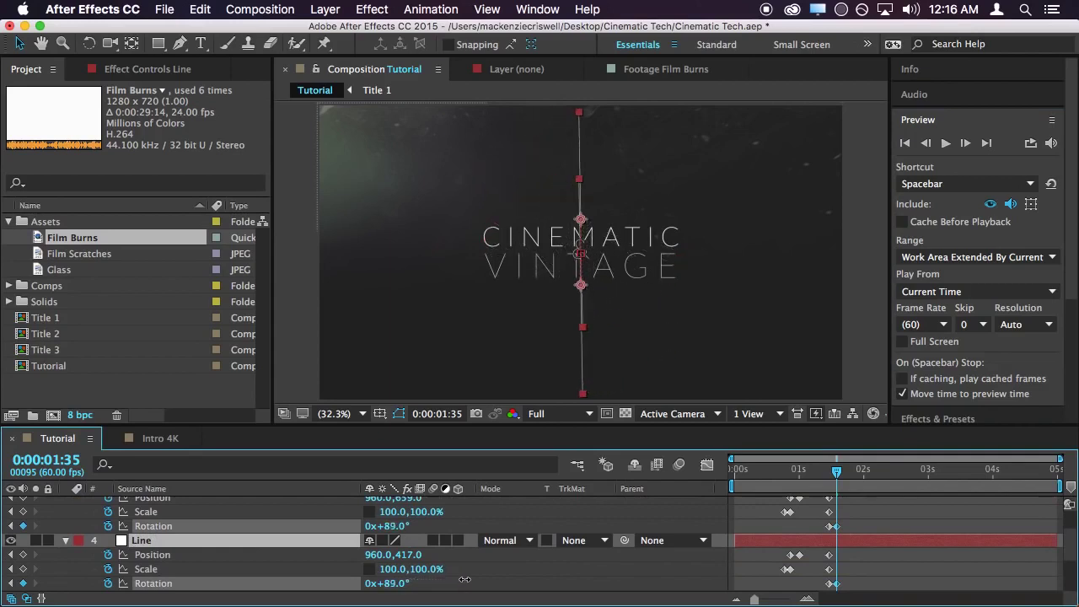
left_click(401, 583)
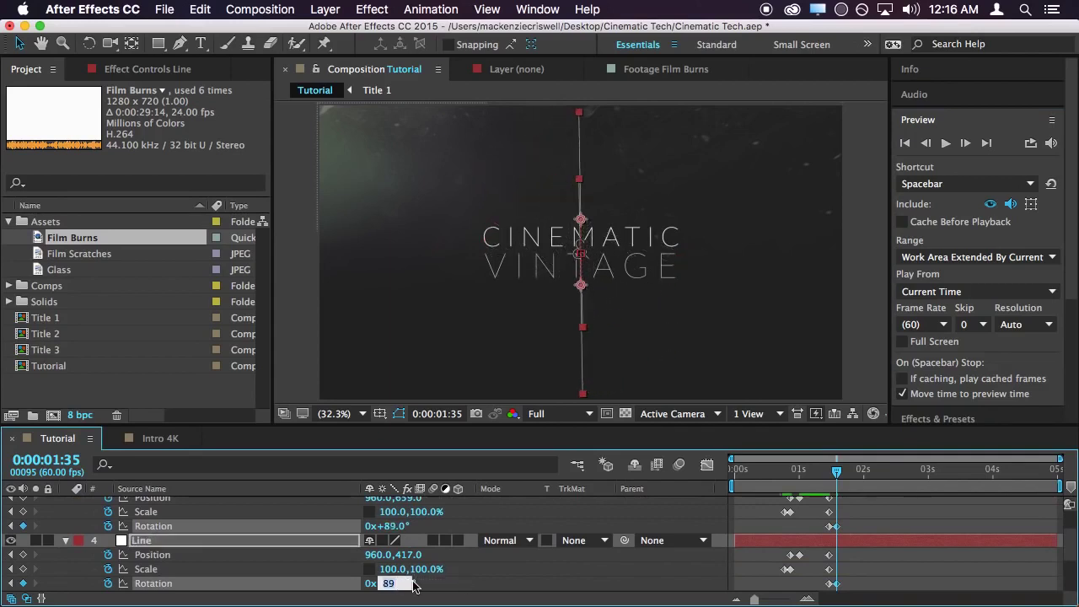
key("Return")
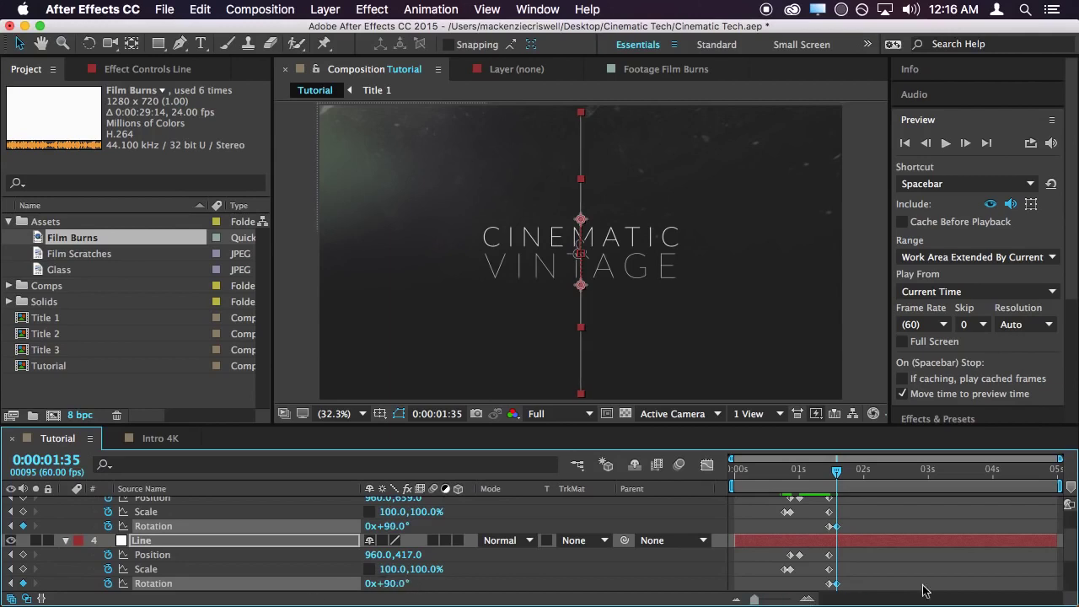
left_click(867, 557)
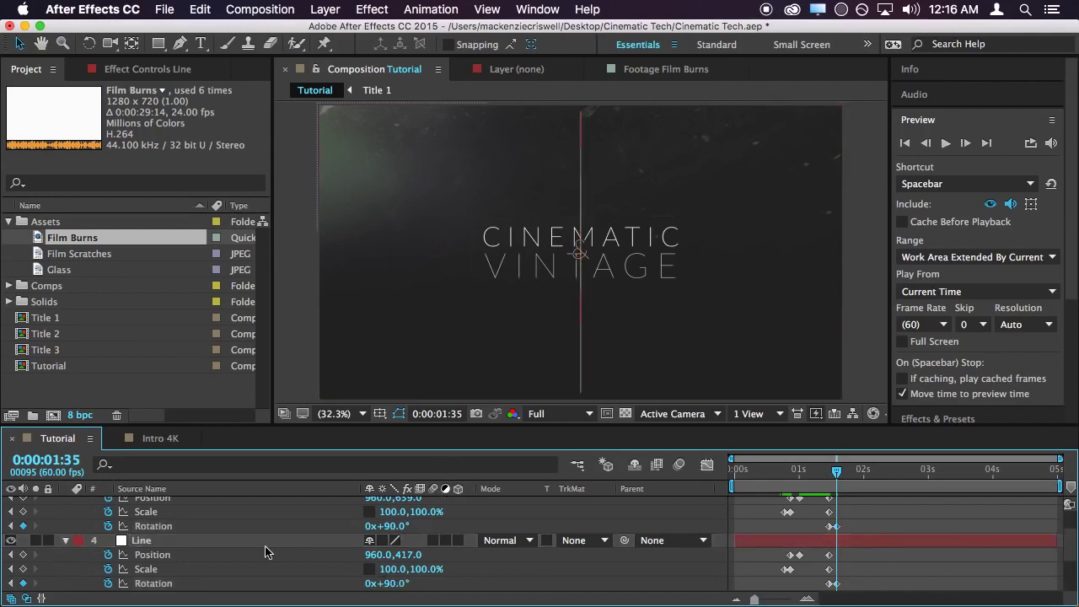
At 0:00:01:35, set the horizontal Scale of the lower line (layer 3) to 0%
scroll(881, 529, "up", 2)
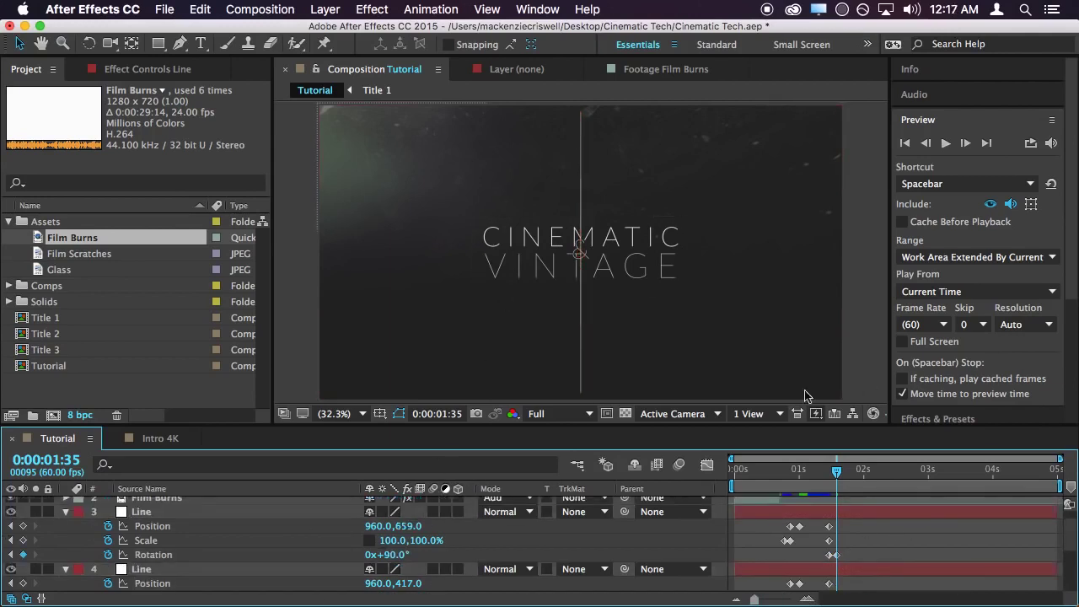
left_click(390, 540)
type("0")
key("Return")
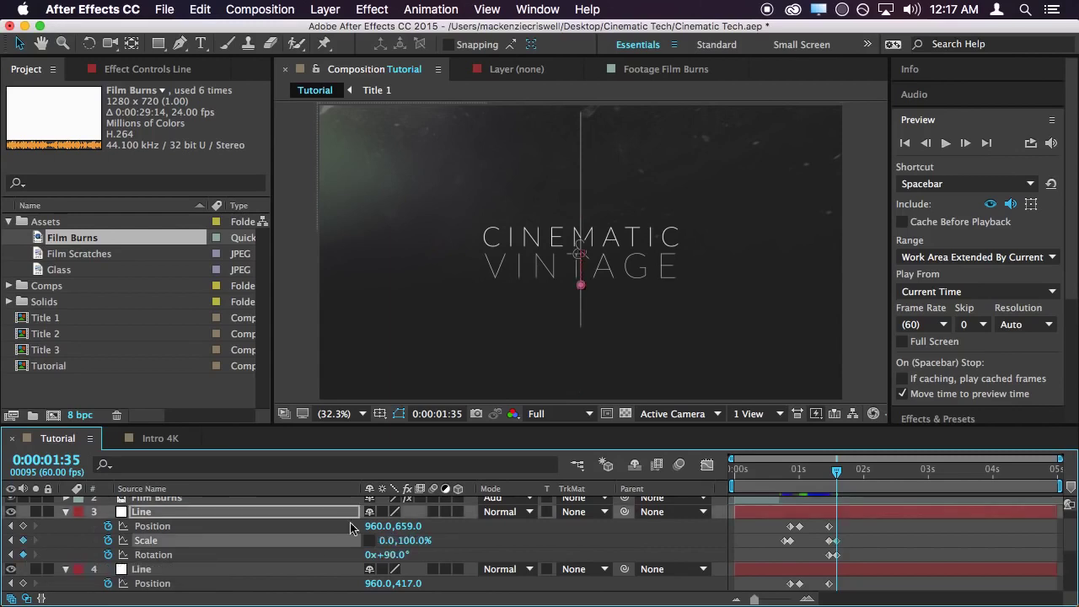
scroll(470, 553, "down", 2)
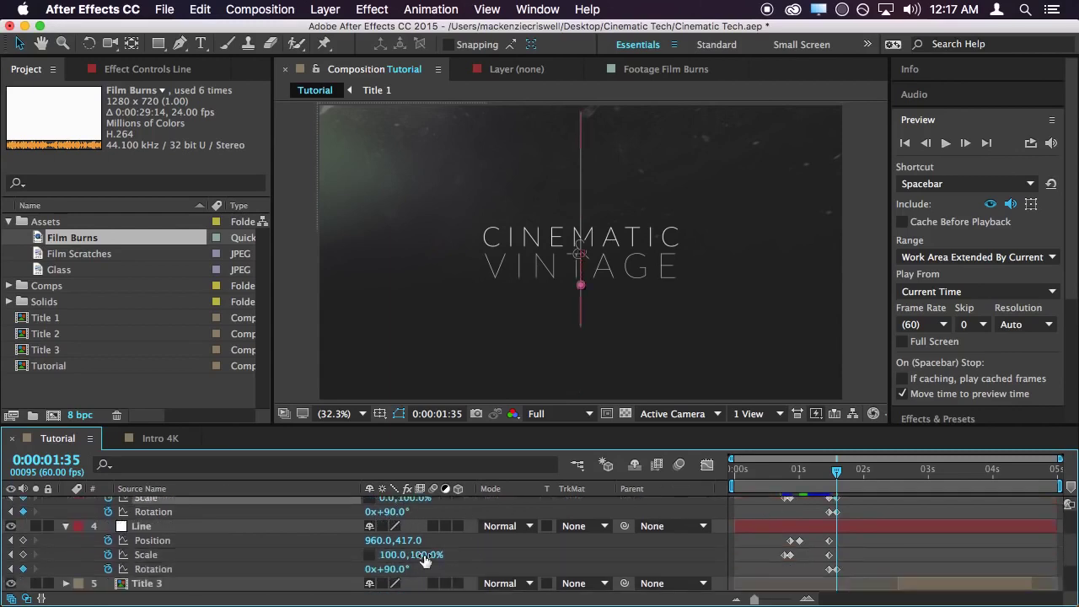
scroll(386, 568, "down", 1)
scroll(381, 560, "up", 1)
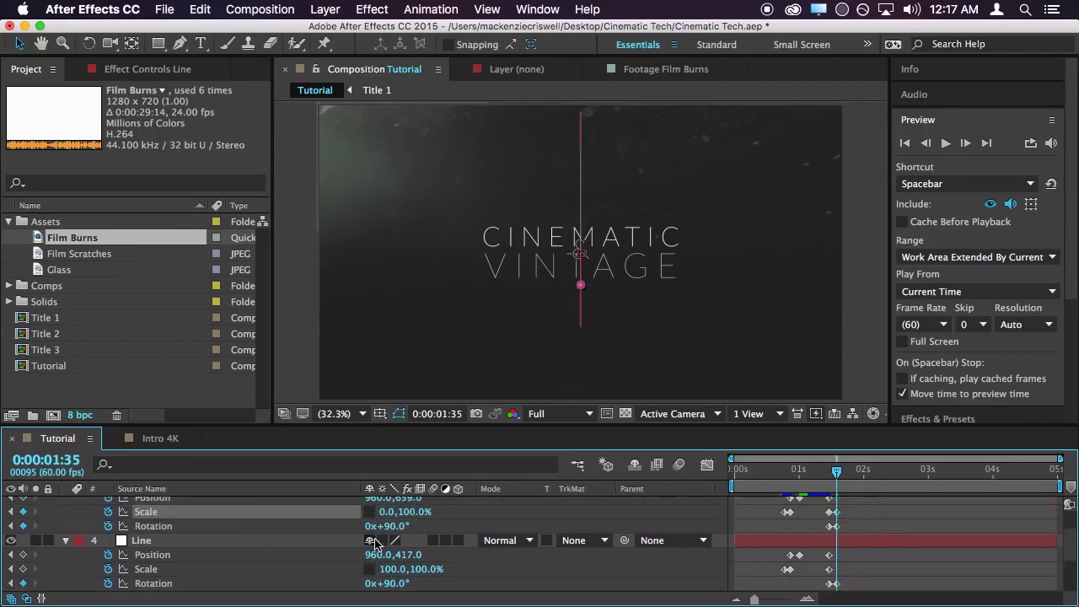
Set the horizontal Scale of both Line layers to 2% at 0:00:01:35
scroll(372, 544, "up", 1)
left_click(387, 527)
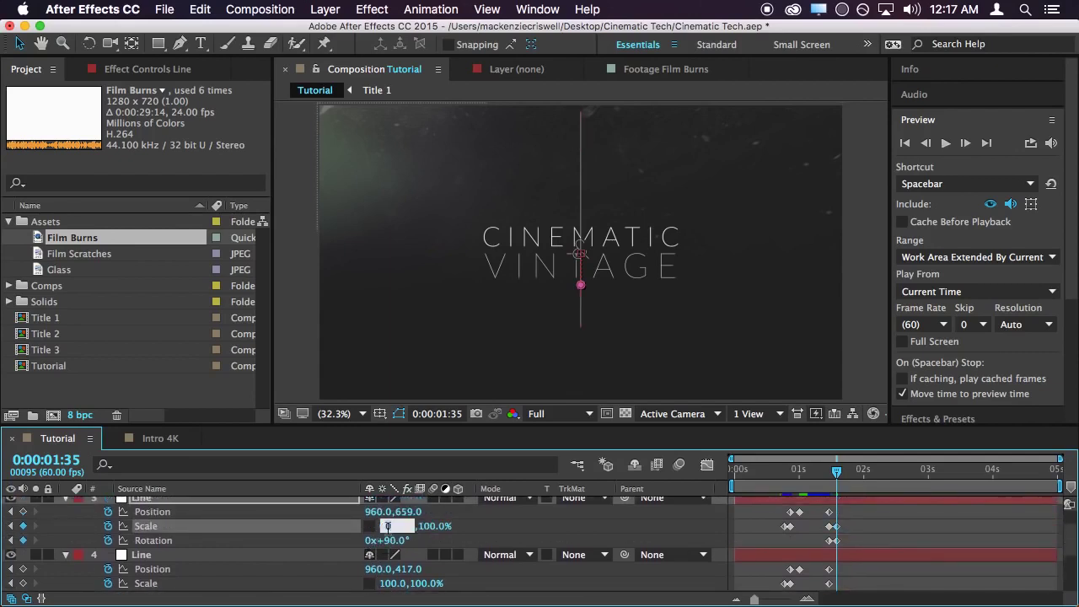
type("2")
key("Return")
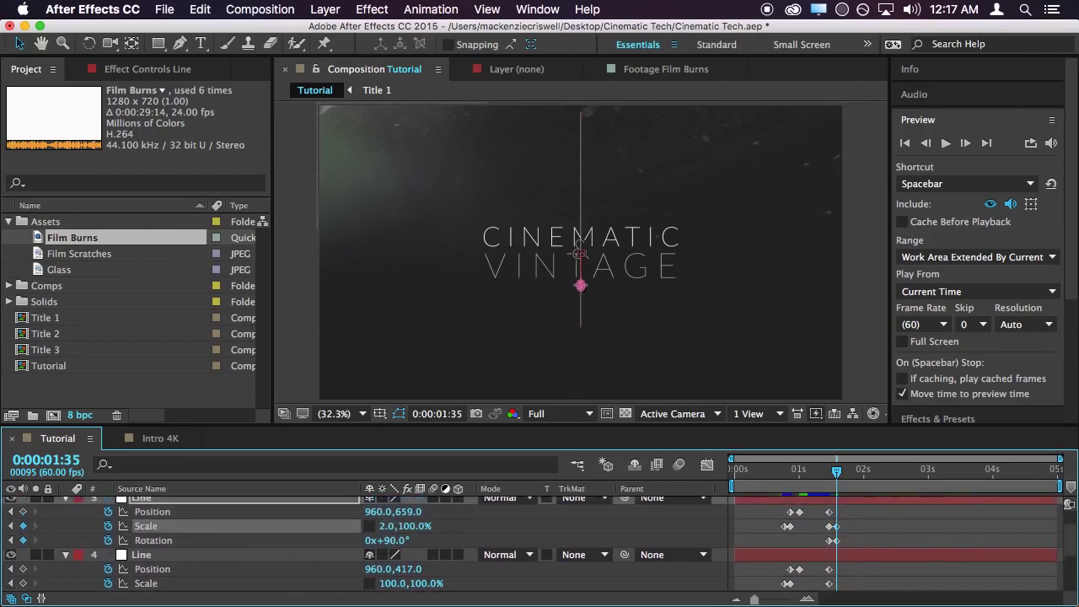
left_click(393, 583)
type("2")
key("Return")
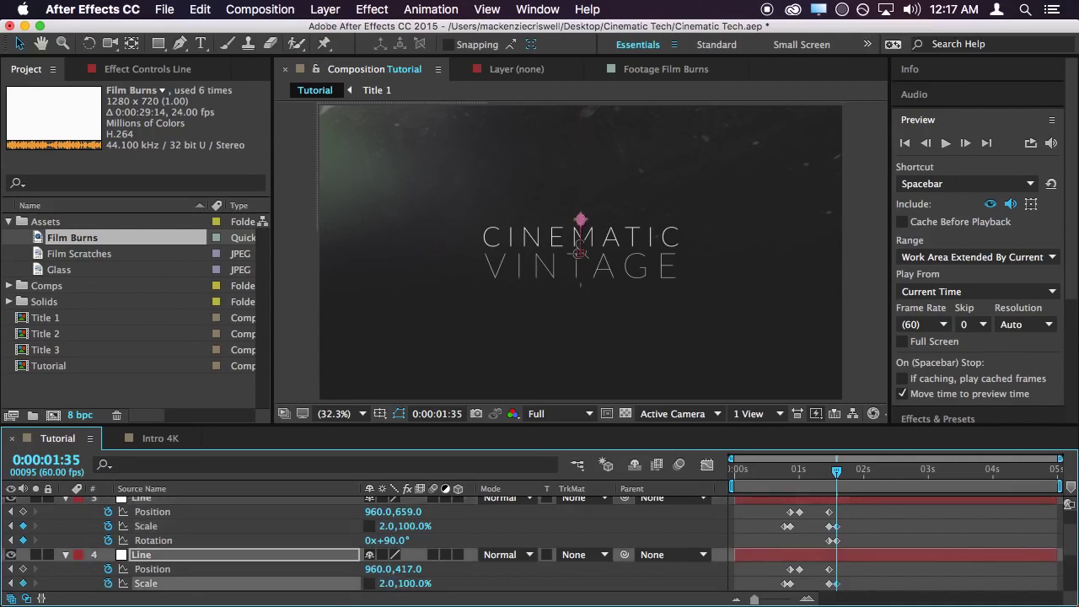
left_click(883, 524)
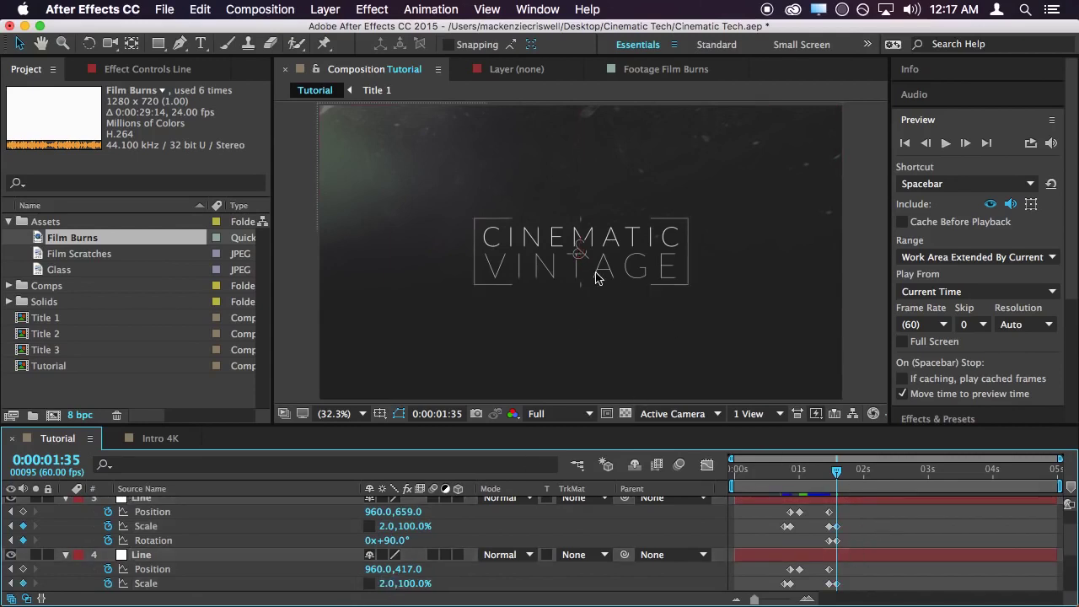
Turn on the Title/Action Safe guides and magnify the composition to 100% to check how the shortened lines are centred
left_click(398, 412)
left_click(386, 435)
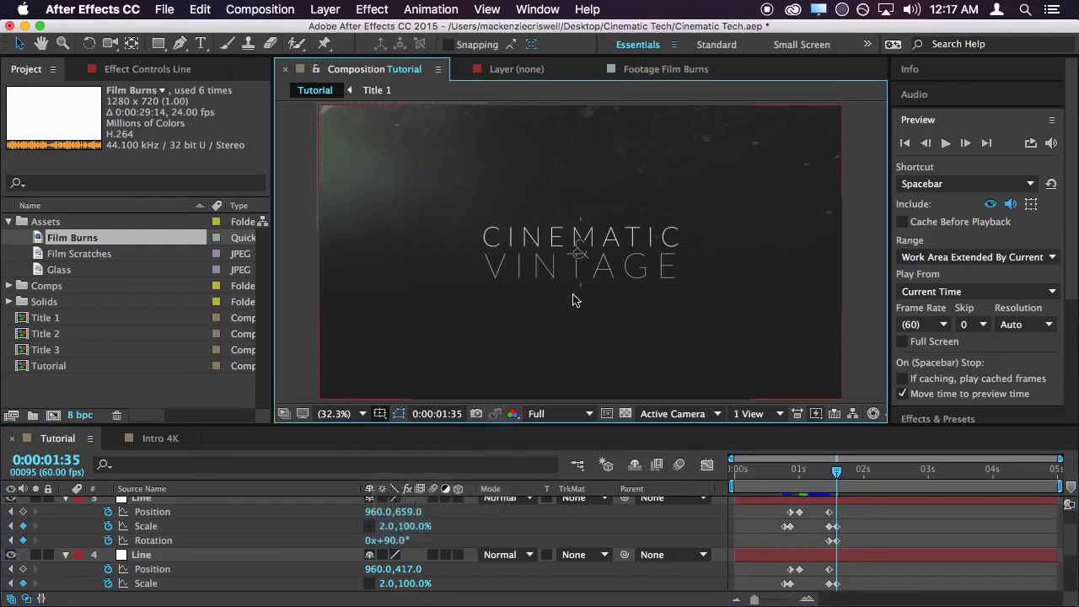
key("comma")
key("comma")
key("period")
key("period")
key("period")
key("period")
key("period")
key("comma")
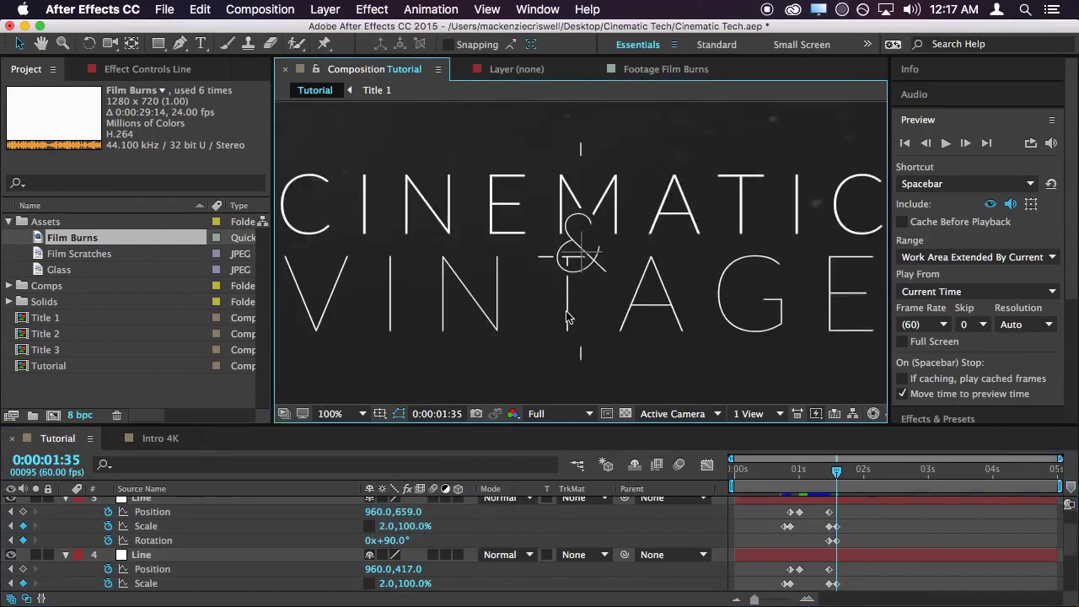
Set the preview range to Entire Duration and its playback to begin from Start Of Range
left_click(156, 505)
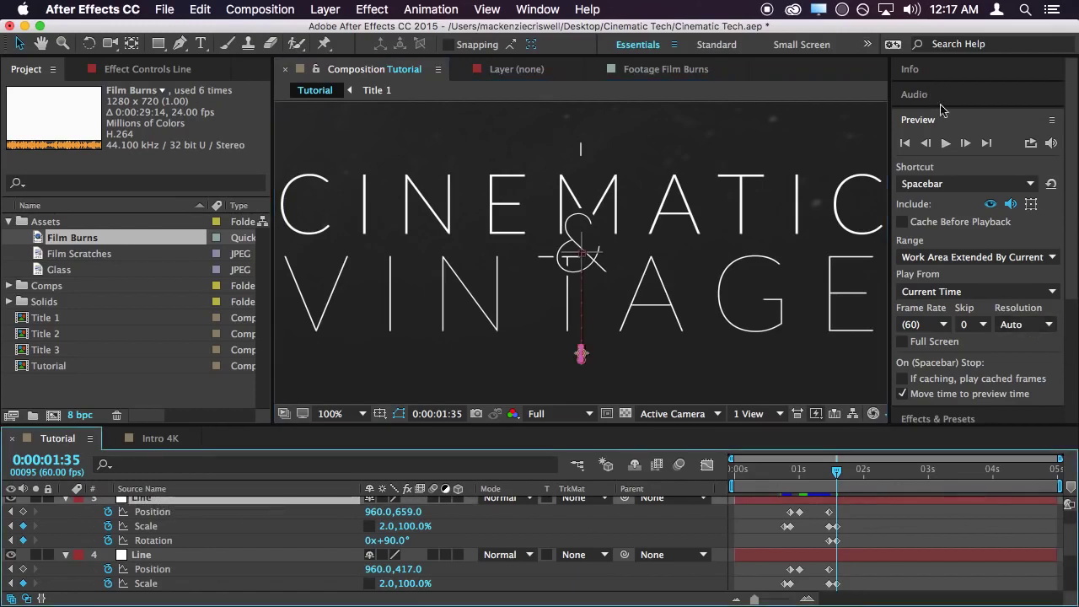
left_click(969, 257)
left_click(952, 287)
left_click(942, 290)
left_click(942, 281)
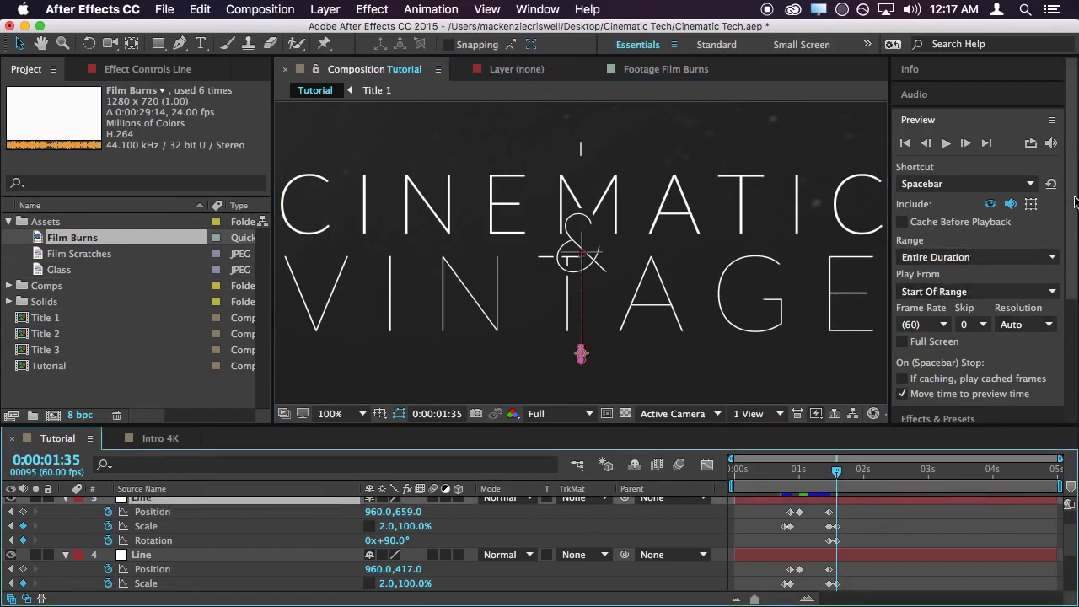
Align both Line layers to the composition's horizontal and vertical centre at 0:00:01:35, placing them at 960, 540
scroll(950, 310, "down", 5)
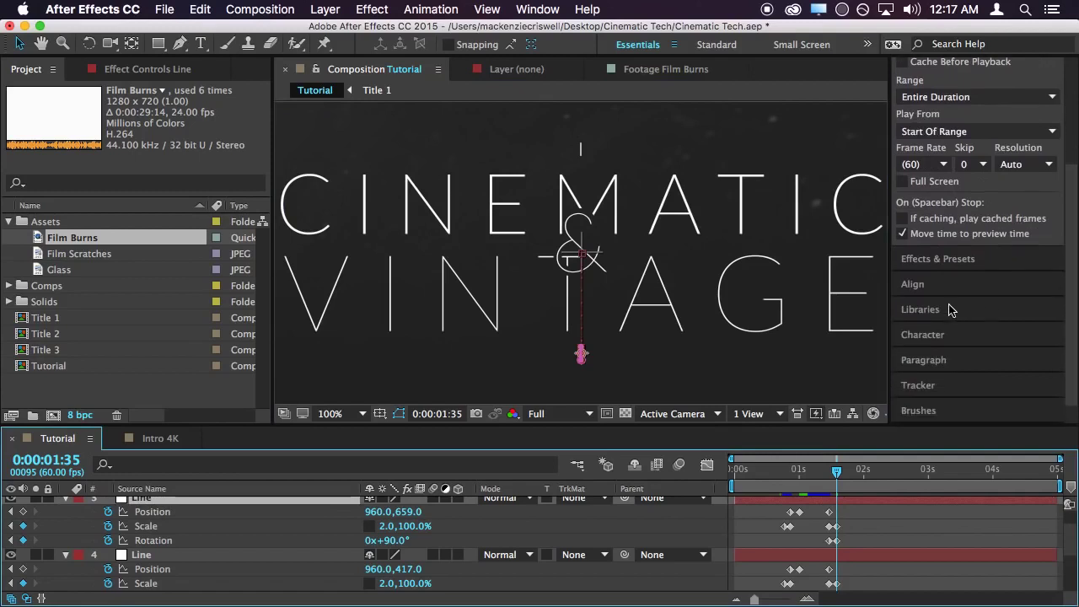
left_click(927, 287)
left_click(935, 214)
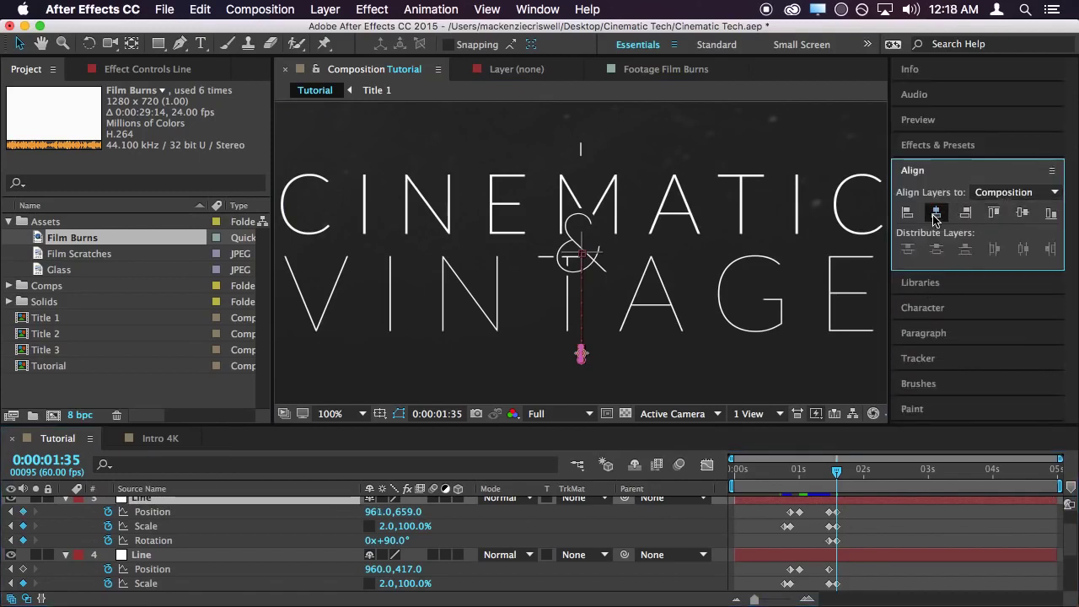
key("super+a")
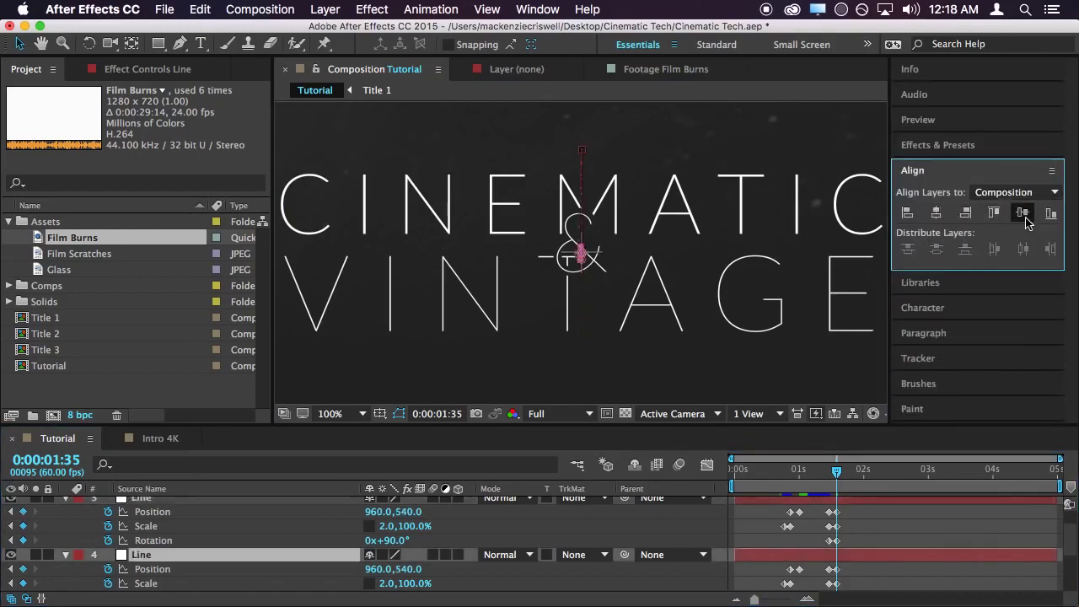
left_click(1021, 212)
left_click(926, 524)
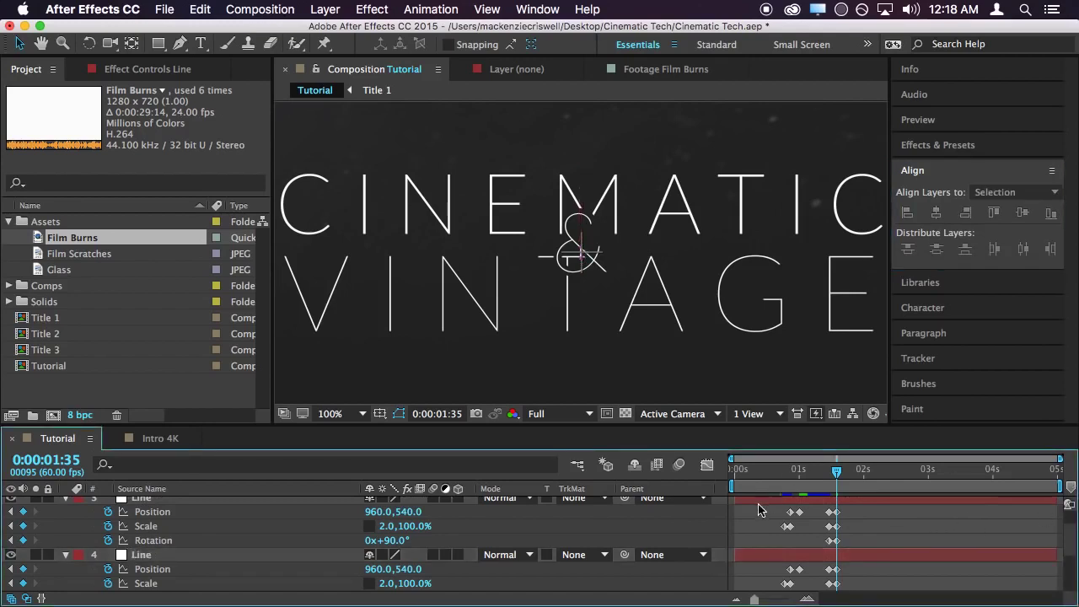
Enlarge the timeline and shift the ending Rotation keyframes of both Line layers two frames earlier, to 0:00:01:33
left_click_drag(834, 487, 832, 488)
left_click_drag(754, 600, 766, 600)
left_click_drag(607, 426, 607, 392)
left_click_drag(770, 599, 774, 600)
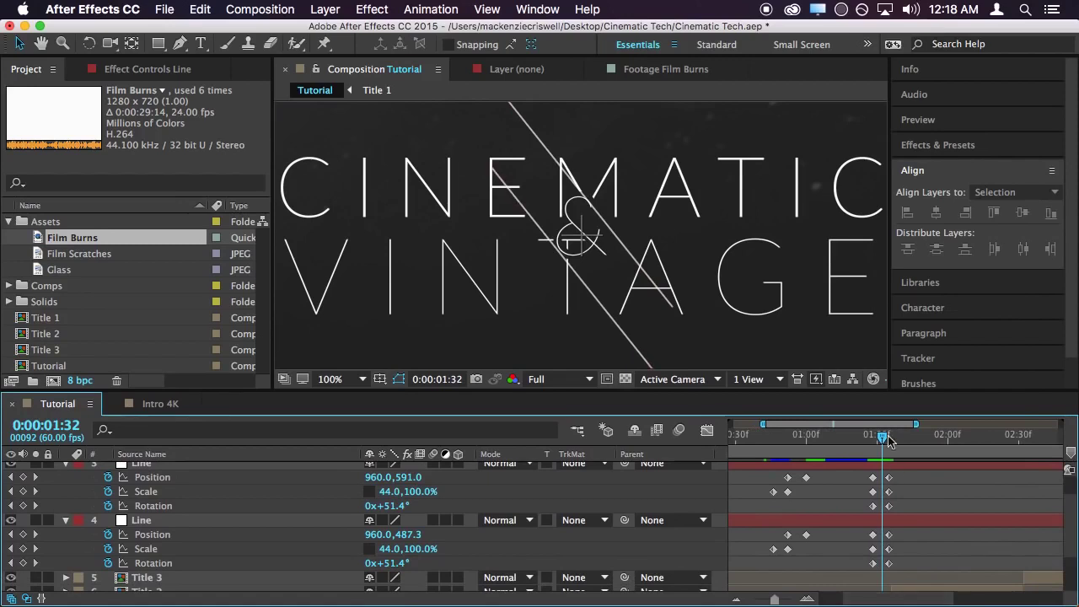
left_click_drag(879, 437, 882, 444)
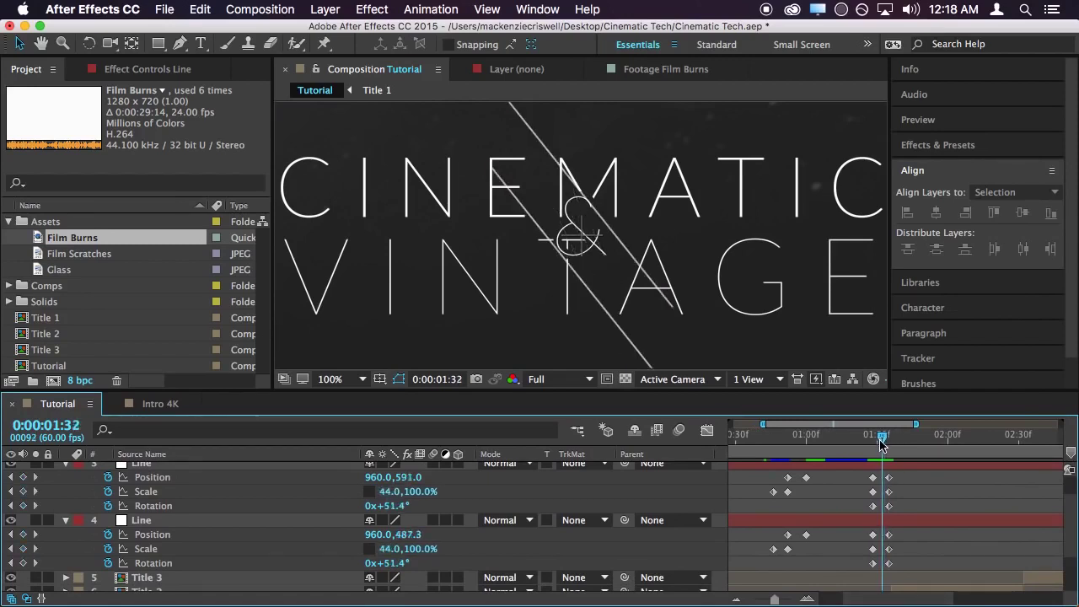
left_click(887, 535)
left_click(889, 506)
left_click(888, 563, "shift")
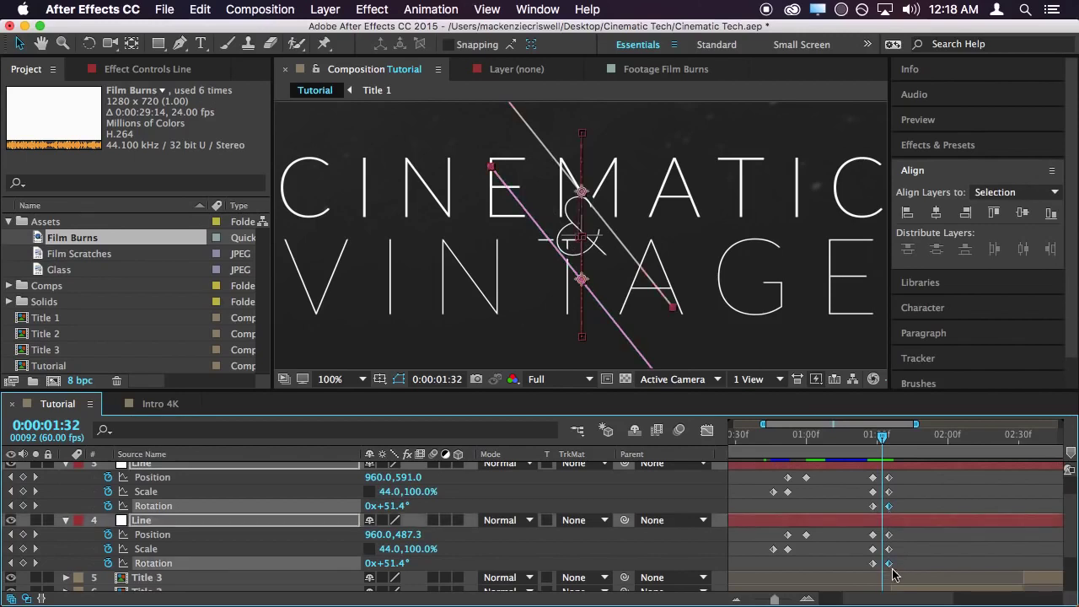
left_click_drag(890, 569, 885, 567)
left_click(910, 489)
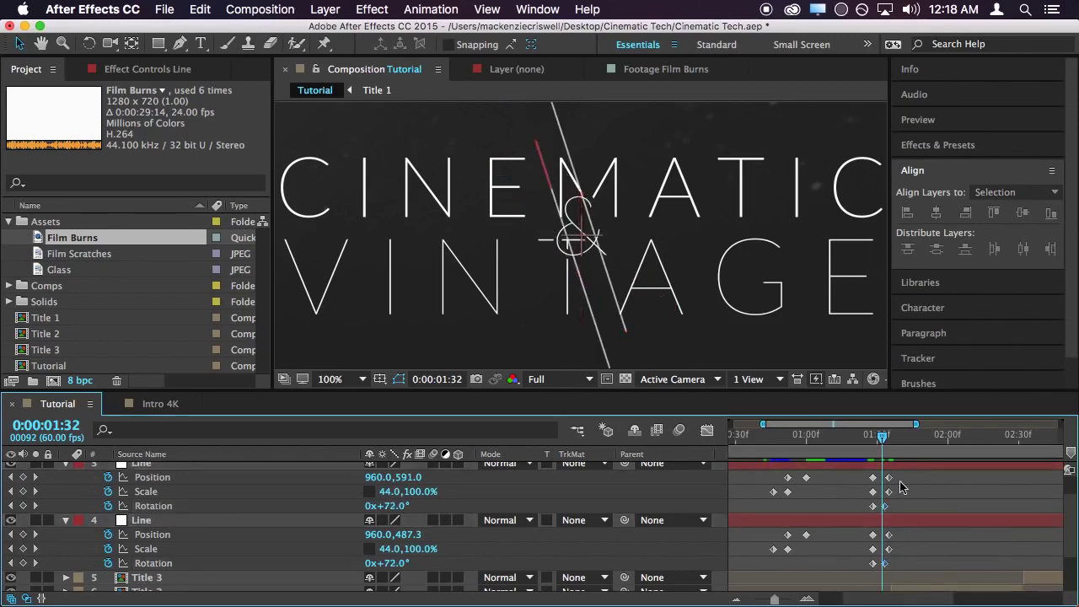
Move the 0:00:01:28 Position and Scale keyframes of both Line layers to 0:00:01:30
left_click(873, 478)
left_click(874, 492, "shift")
left_click(873, 535, "shift")
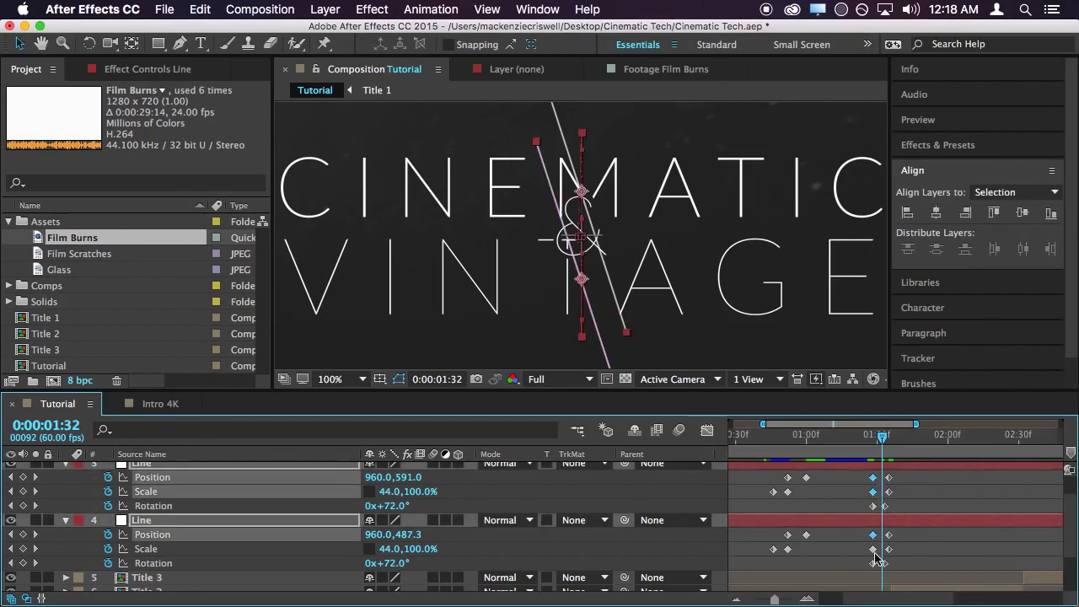
left_click(874, 549, "shift")
mouse_move(878, 548)
left_mouse_down()
mouse_move(894, 550)
mouse_move(879, 565)
left_mouse_up()
left_click(927, 549)
Shift the Rotation keyframe pairs of both Line layers three frames earlier so the rotation runs from 0:00:01:25 to 0:00:01:30
left_click(873, 508)
left_click(874, 564, "shift")
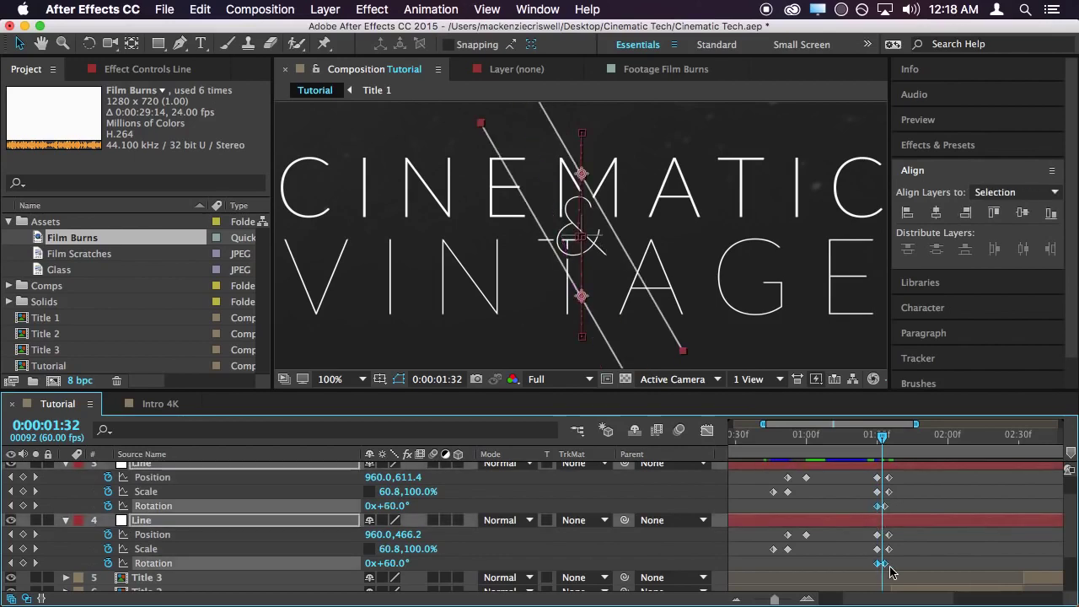
key("super+z")
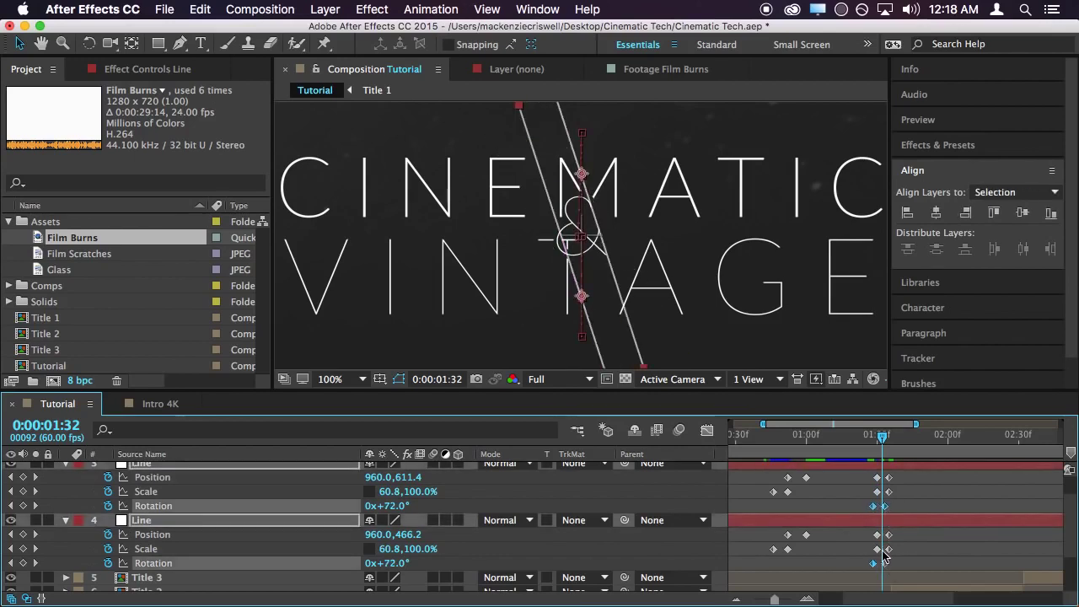
left_click(884, 563, "shift")
left_click_drag(872, 568, 866, 570)
left_click(936, 565)
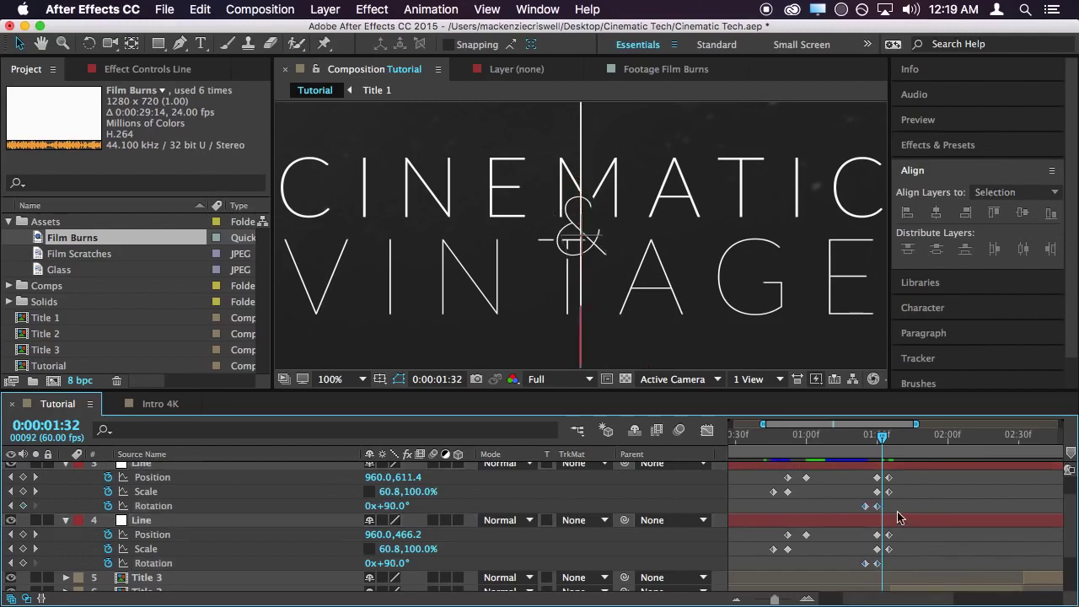
Fit the composition in the viewer and review the lines rotating and shrinking up to 0:00:01:35
left_click(876, 438)
left_click_drag(876, 447, 873, 445)
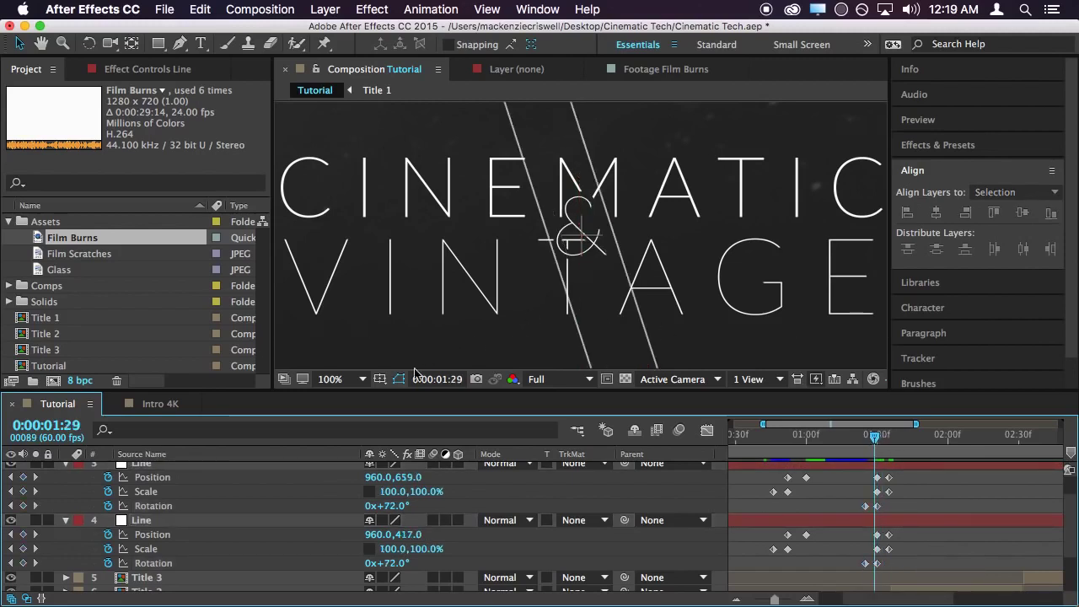
left_click(331, 378)
left_click(361, 339)
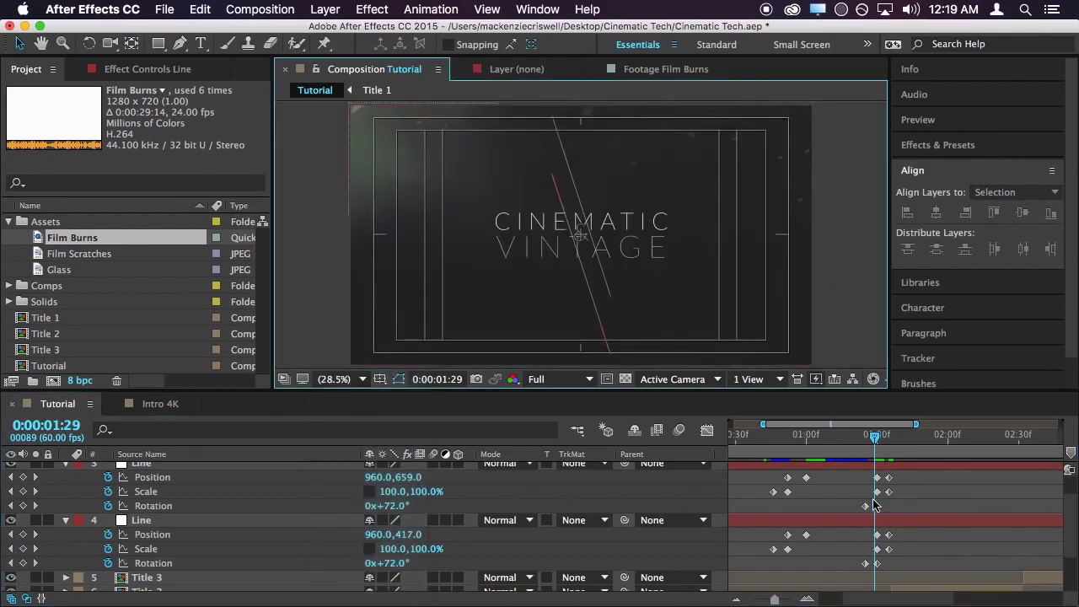
mouse_move(874, 436)
left_mouse_down()
mouse_move(854, 440)
mouse_move(866, 444)
left_mouse_up()
left_click_drag(869, 447, 890, 456)
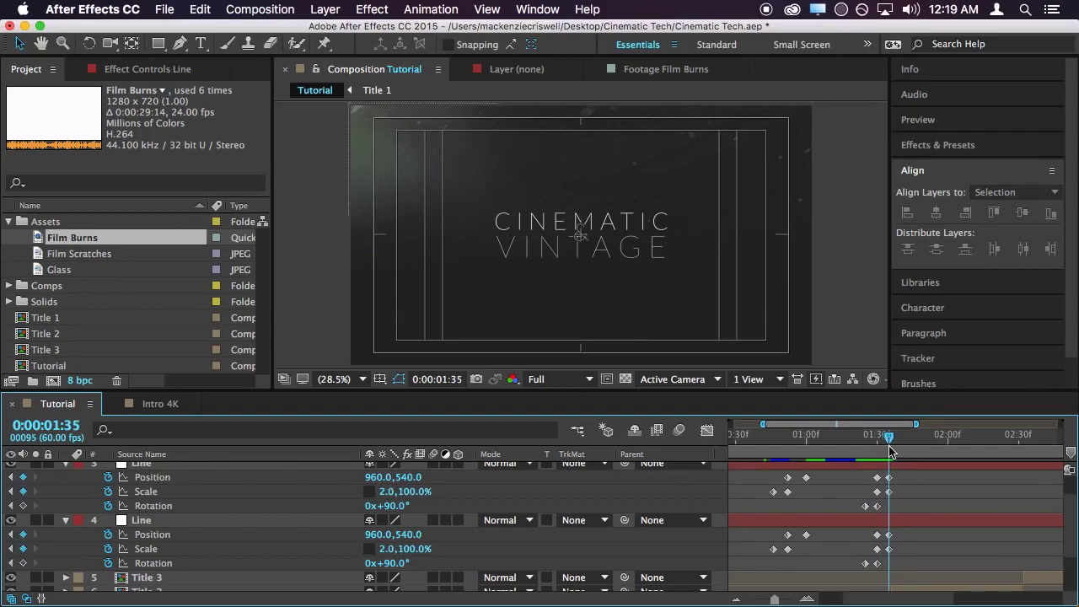
Collapse the Line layers and add a Mask Path keyframe to Title 1 at 0:00:01:25
left_click_drag(889, 453, 866, 455)
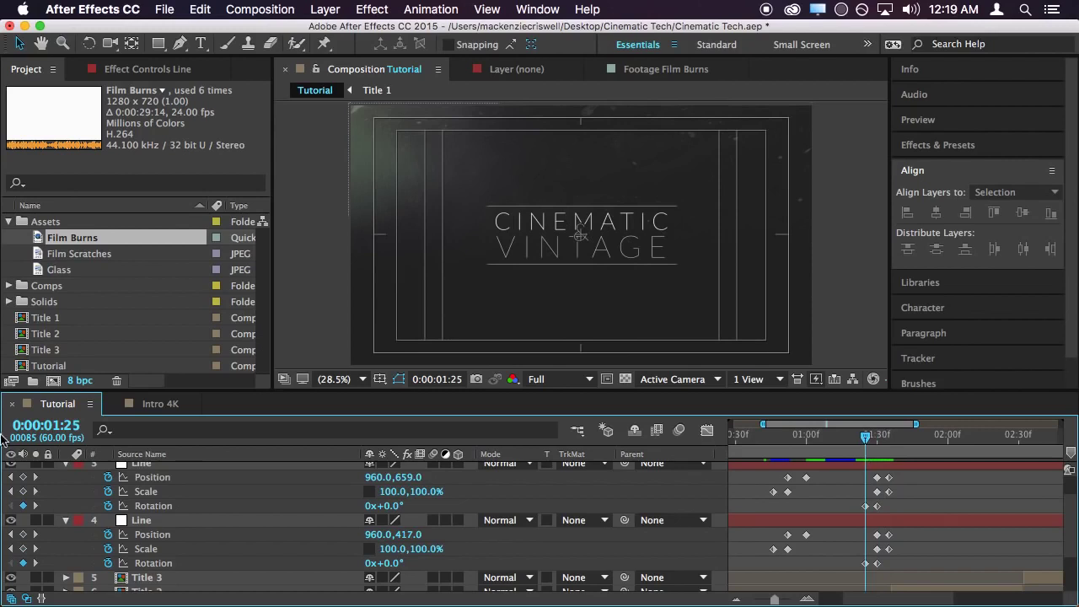
scroll(185, 537, "down", 1)
scroll(76, 484, "up", 2)
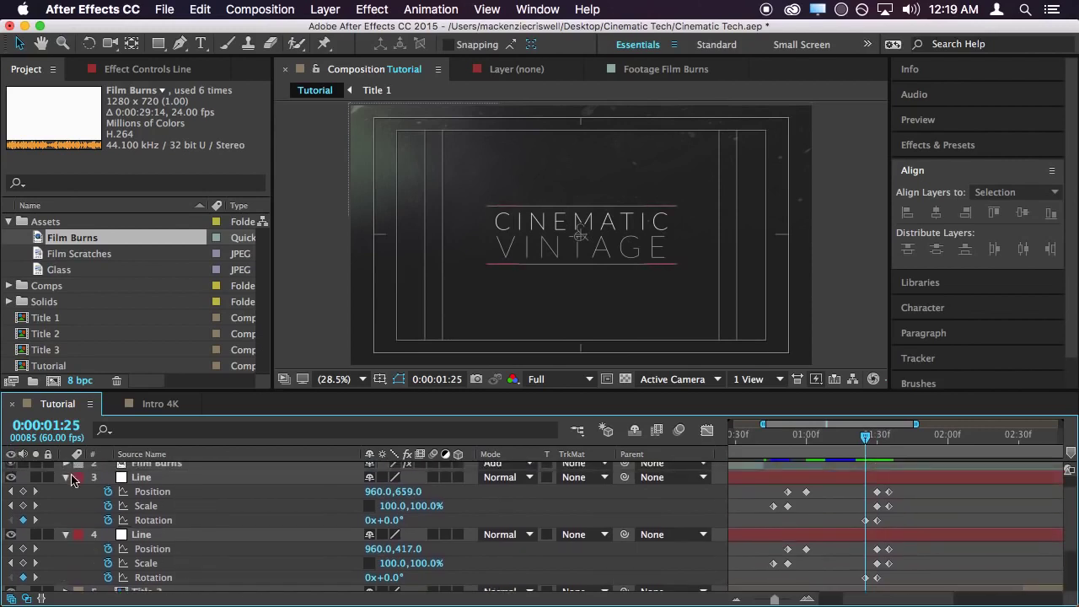
left_click(65, 477)
left_click(65, 492)
left_click(202, 538)
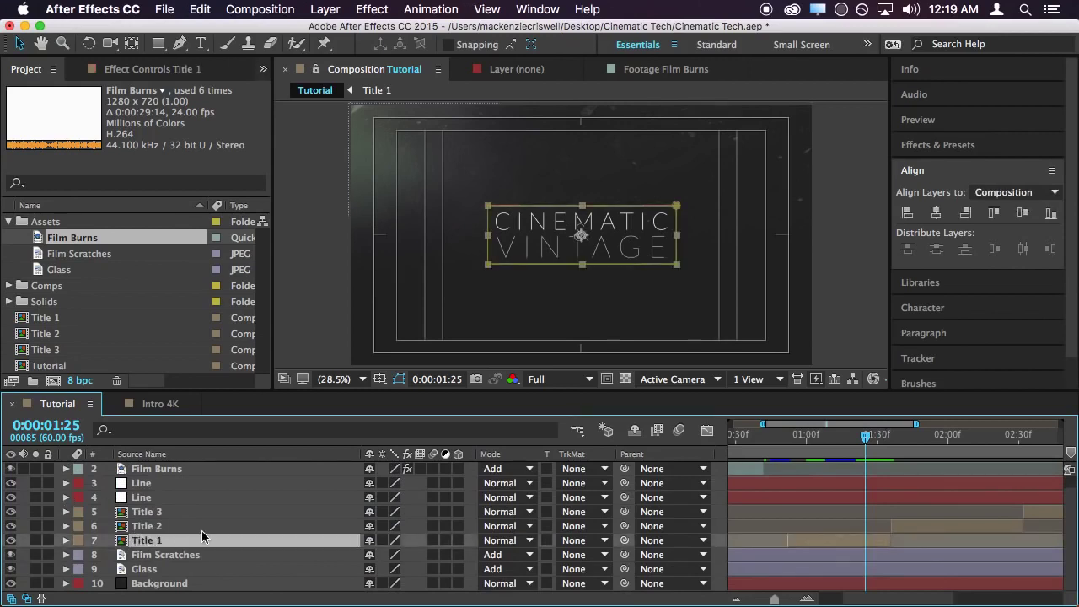
key("m")
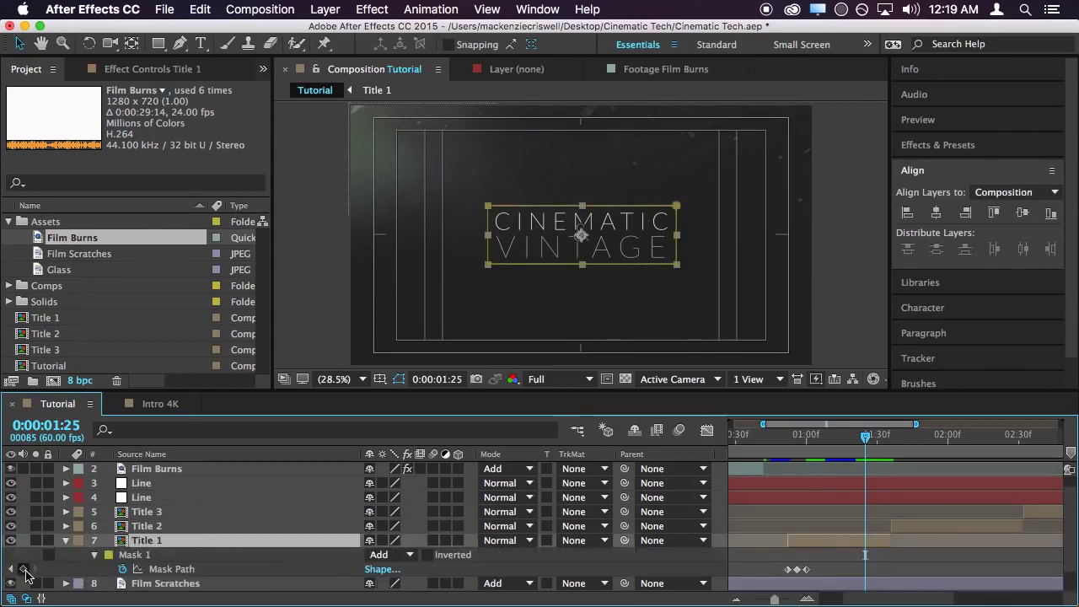
left_click(25, 570)
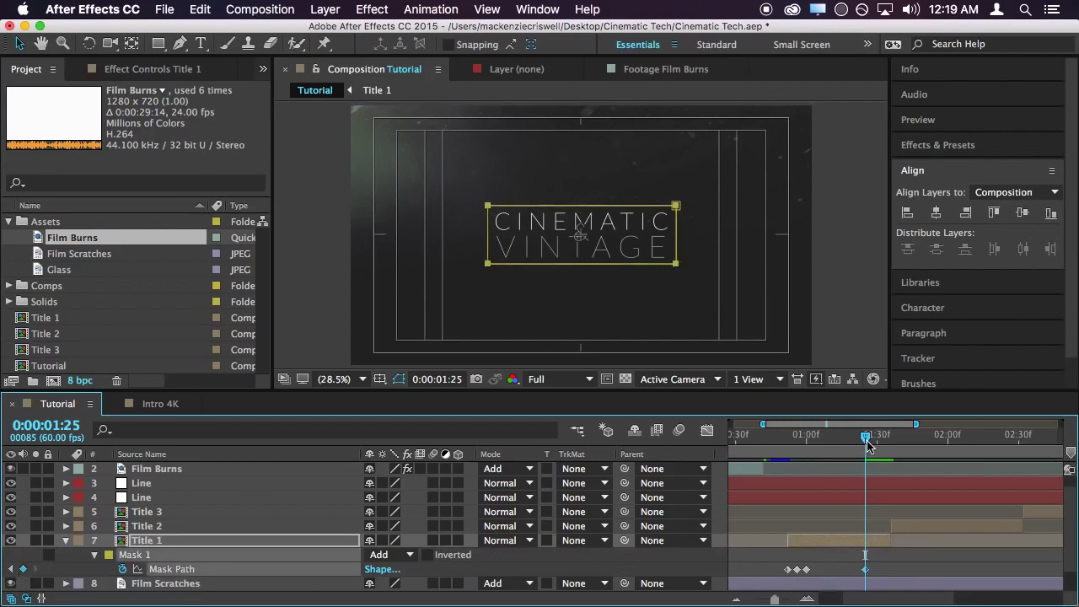
At 0:00:01:30, rotate the Title 1 mask 90° so it stands upright around the vertical lines
left_click_drag(867, 444, 877, 447)
left_click(488, 204)
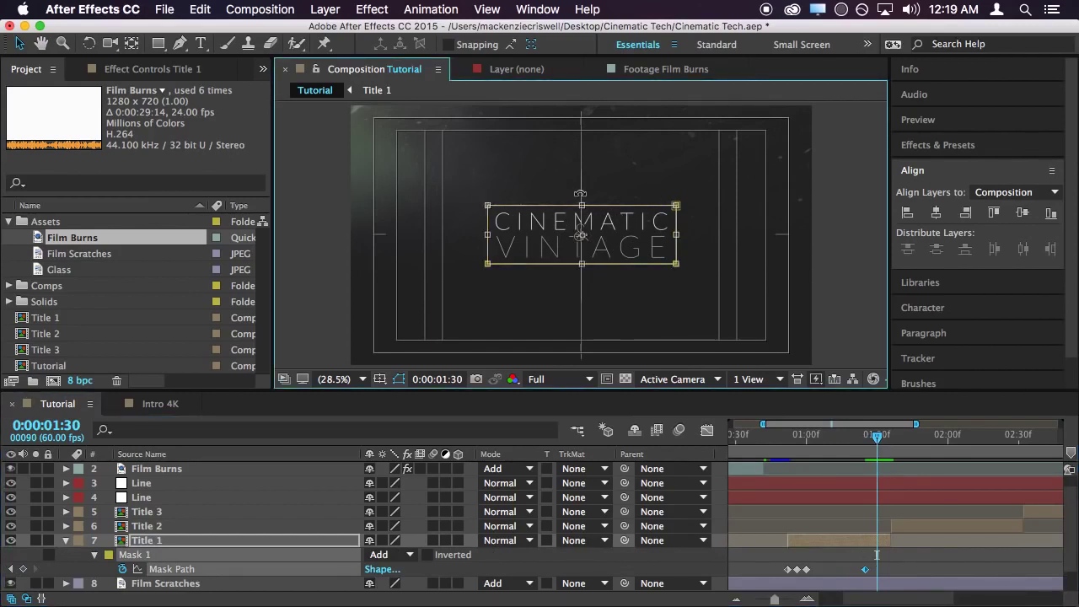
left_click_drag(580, 193, 664, 216)
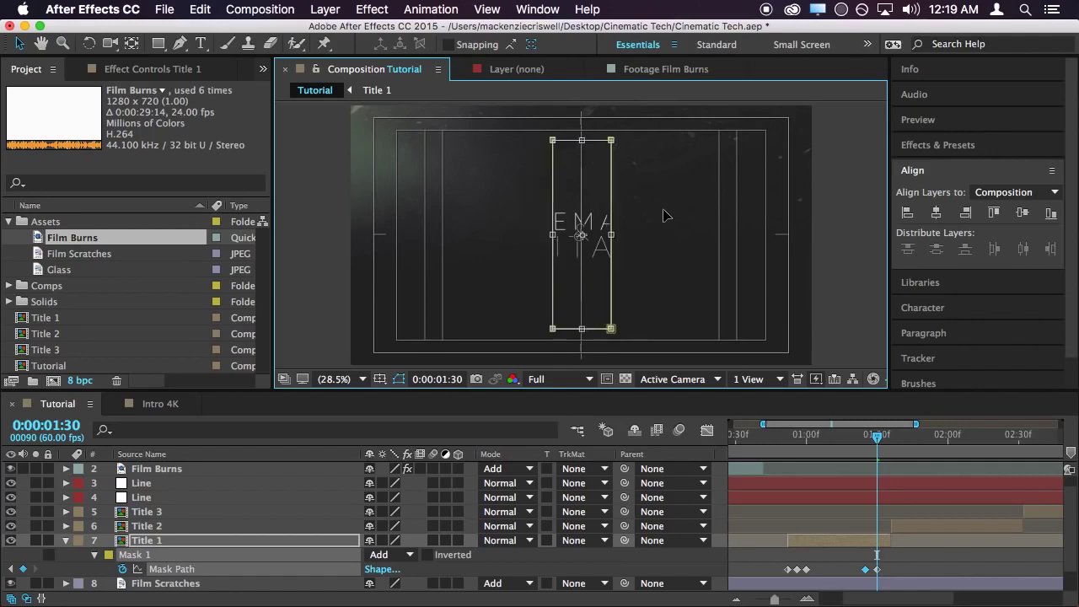
left_click(899, 571)
left_click_drag(877, 437, 878, 447)
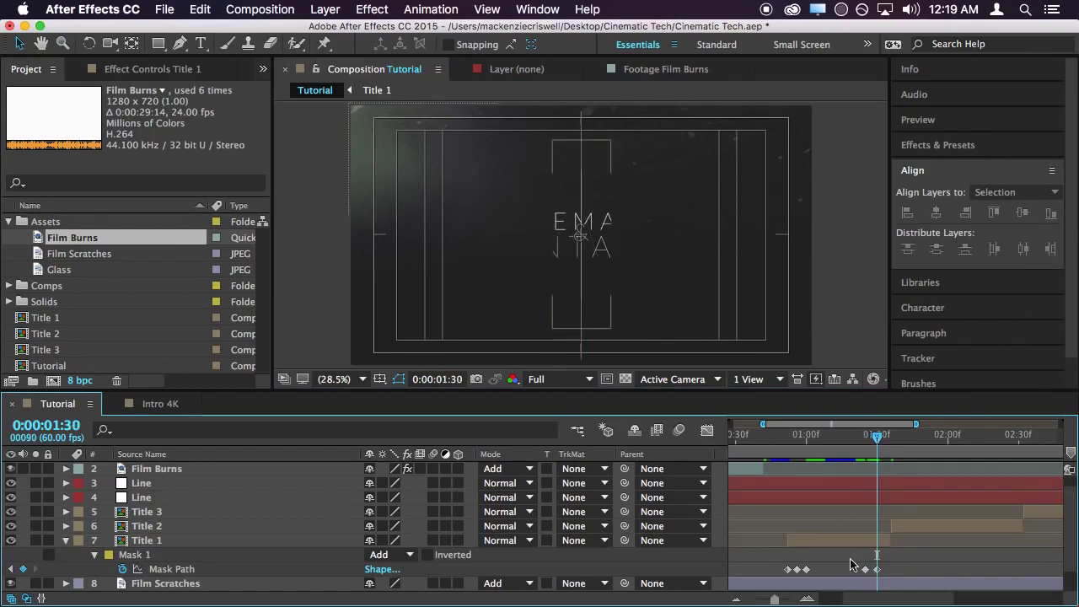
Narrow the Title 1 mask at 0:00:01:30 from both sides to the vertical centre line, hiding the text completely
left_click(154, 540)
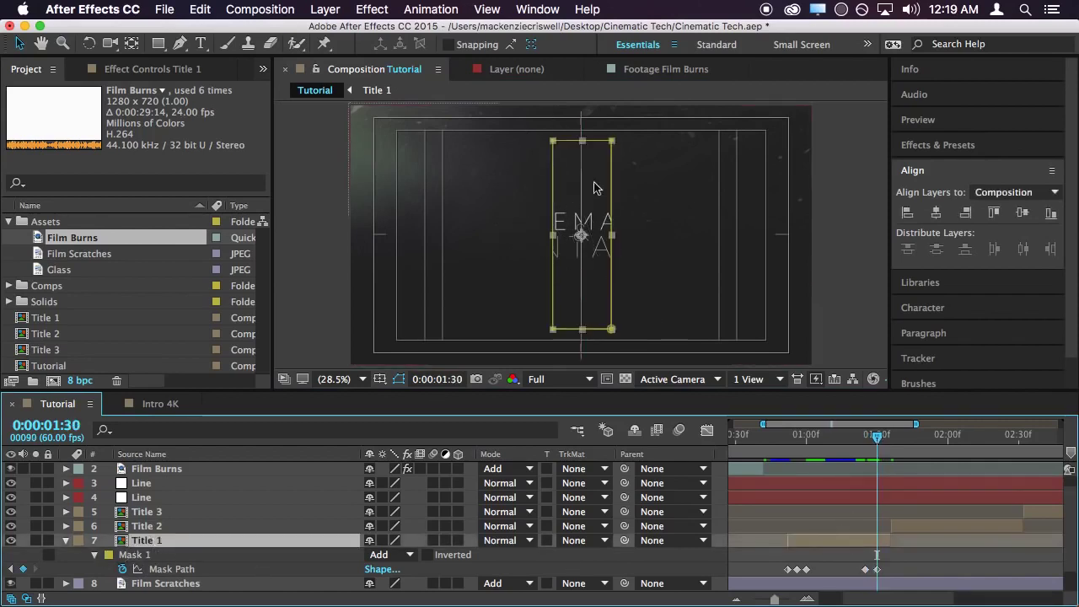
left_click(612, 141)
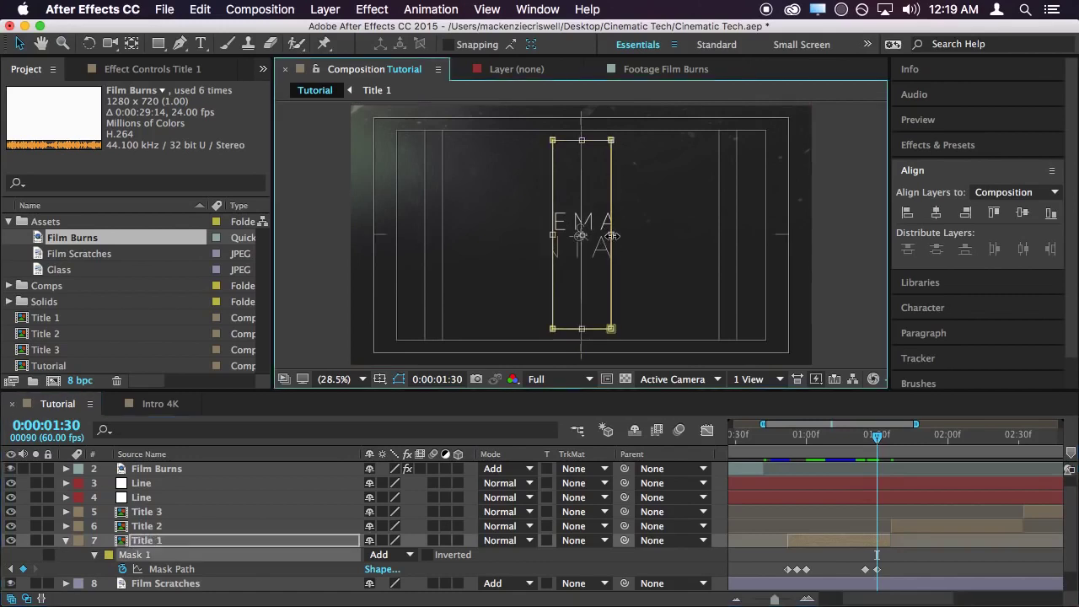
left_click_drag(612, 236, 582, 244)
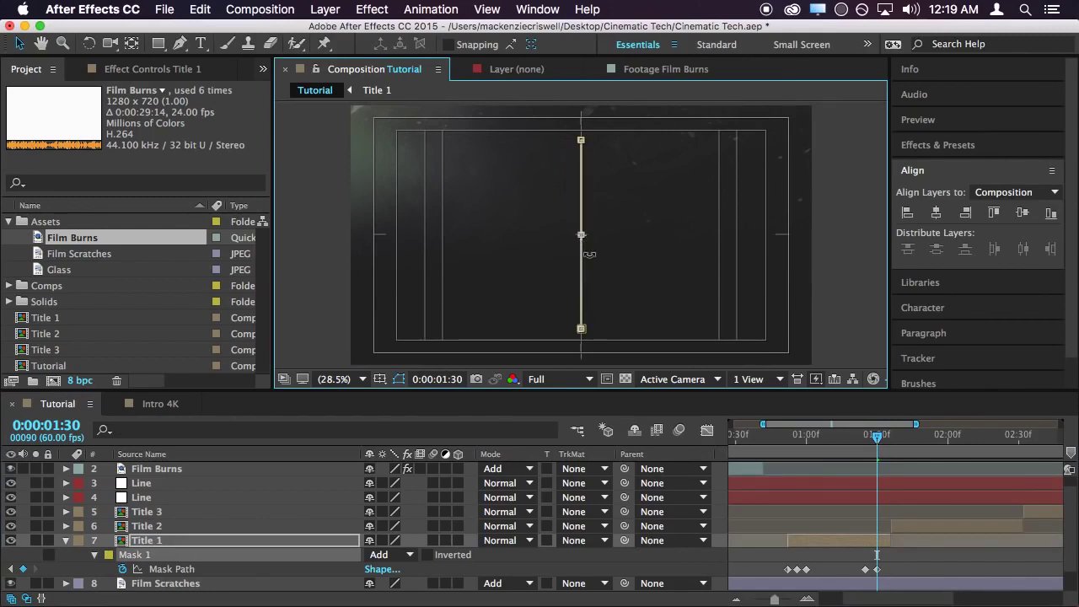
left_click(941, 566)
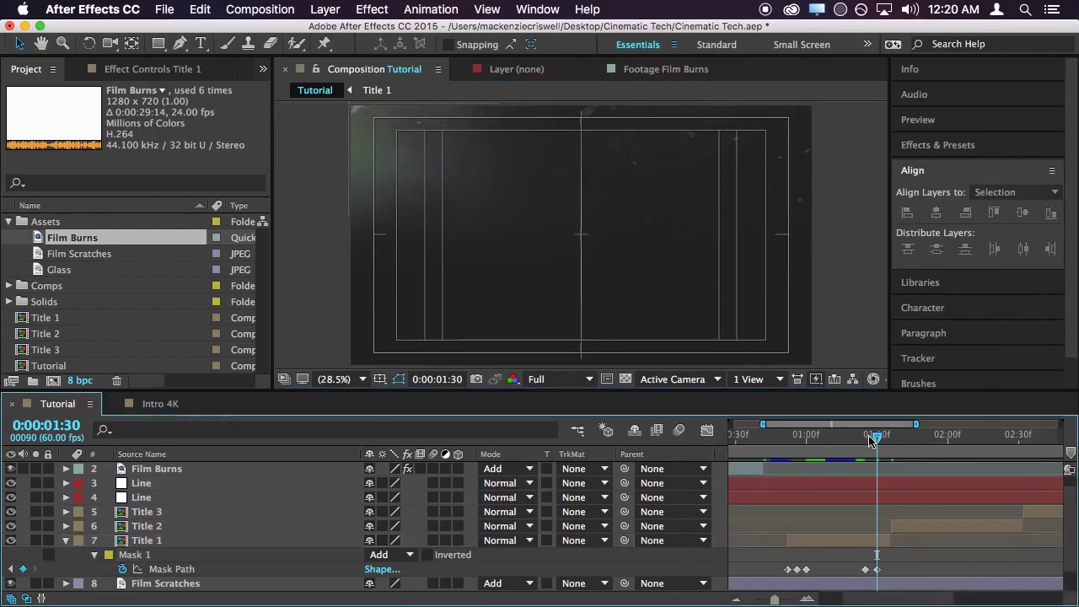
At 0:00:01:27, reshape the Title 1 mask by moving its four corners onto the two diagonal lines
left_click(868, 437)
left_click_drag(868, 436, 871, 438)
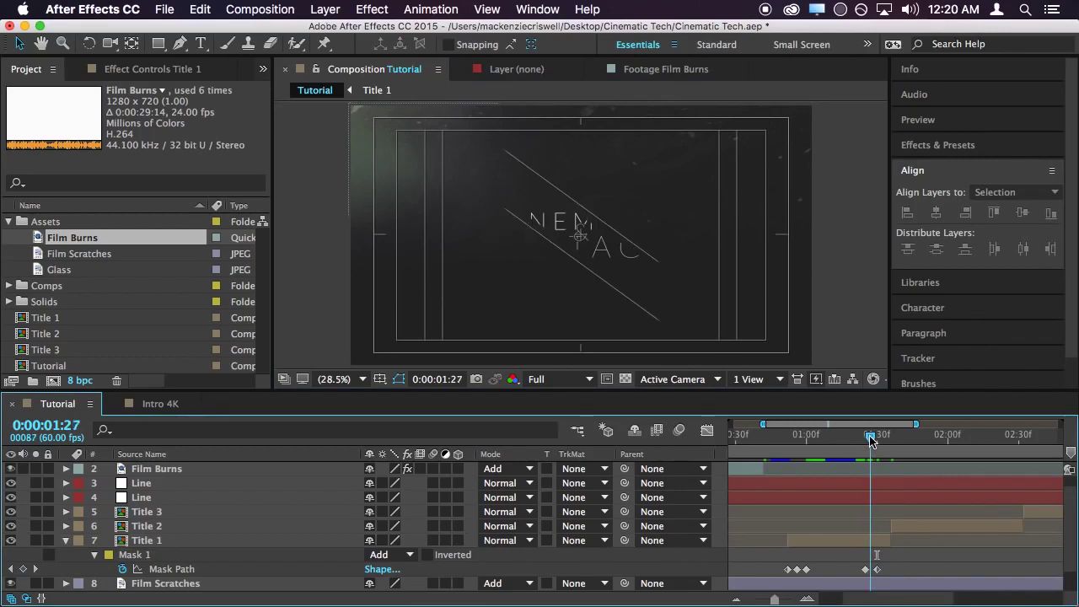
left_click(609, 260)
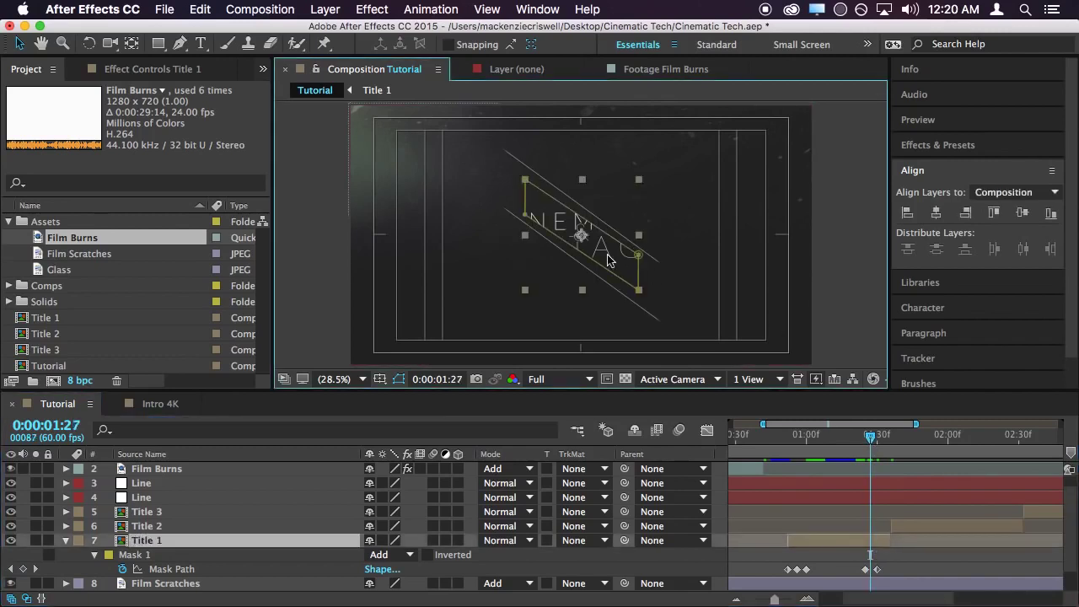
key("Return")
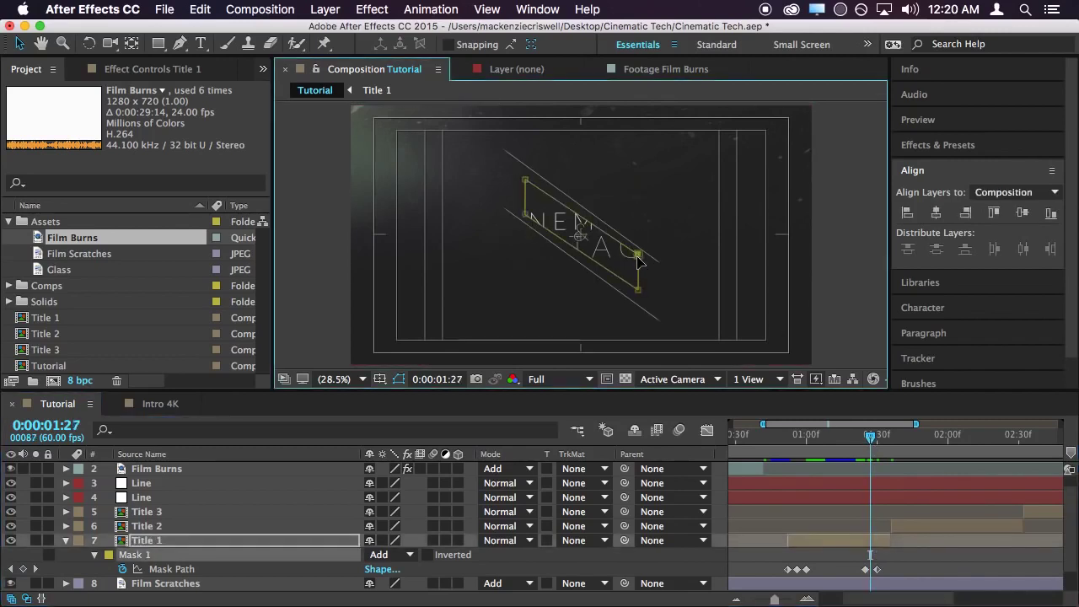
left_click_drag(638, 253, 642, 252)
left_click_drag(525, 184, 531, 175)
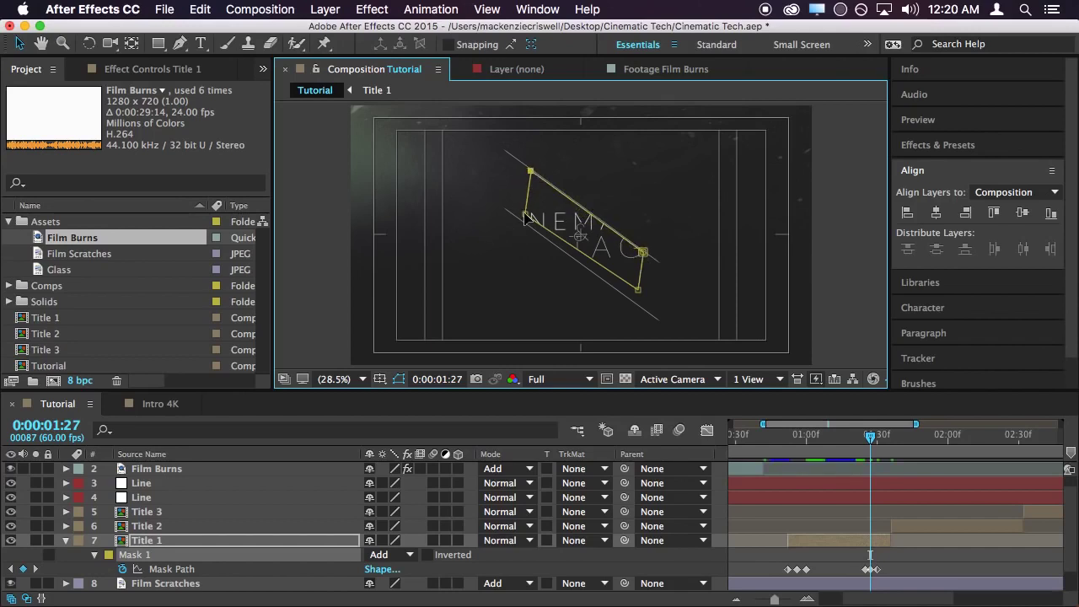
left_click_drag(525, 215, 521, 220)
left_click_drag(640, 290, 631, 296)
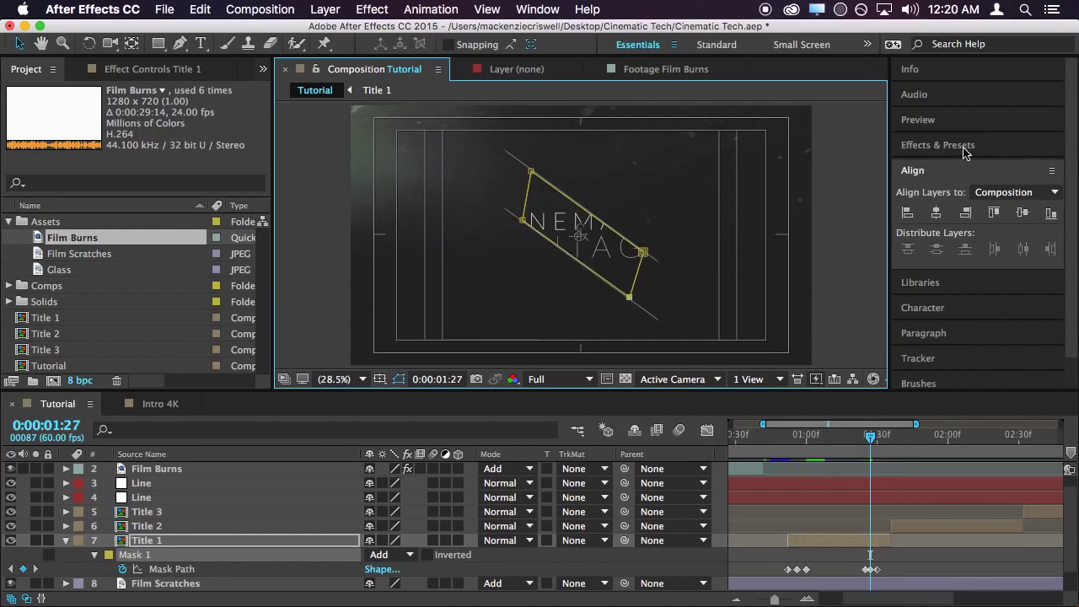
At 0:00:01:26, adjust the Title 1 mask corners so its long edges follow the two slanted lines
left_click(927, 121)
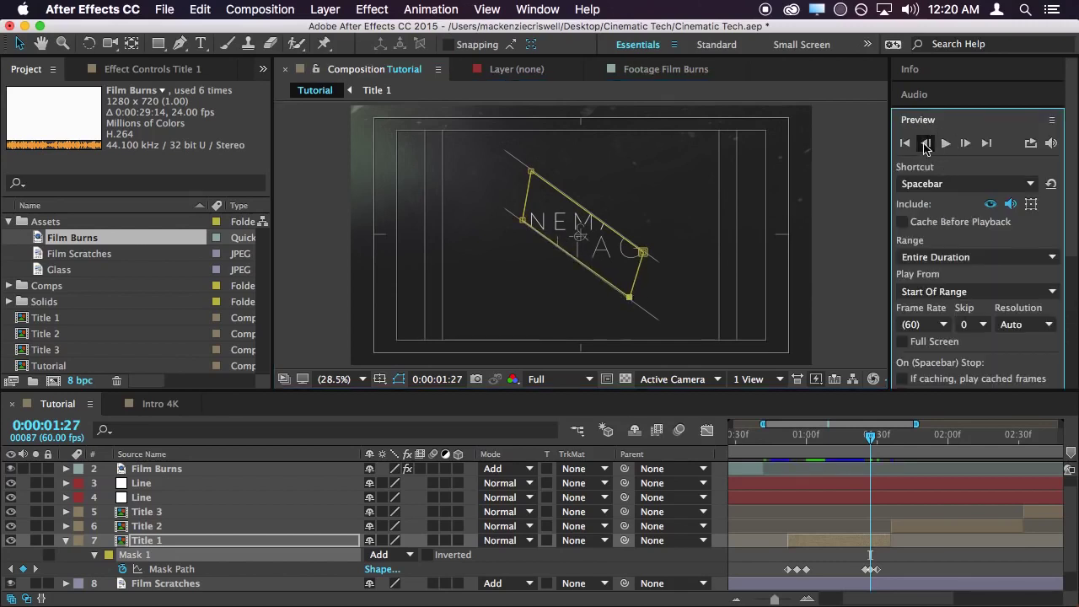
left_click(925, 143)
left_click_drag(653, 280, 652, 285)
left_click_drag(659, 228, 659, 230)
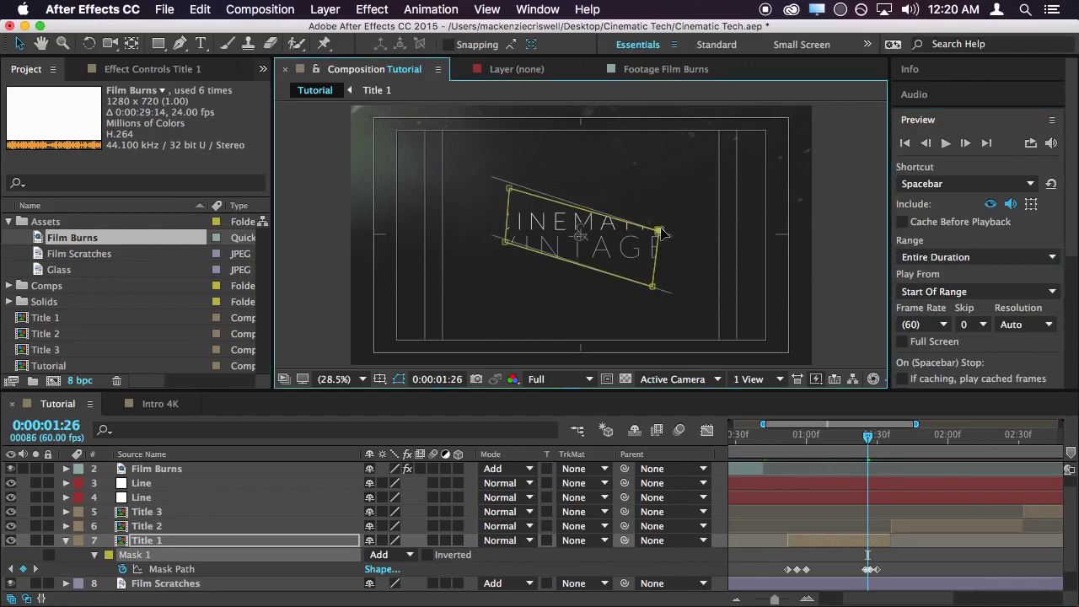
left_click_drag(509, 193, 510, 188)
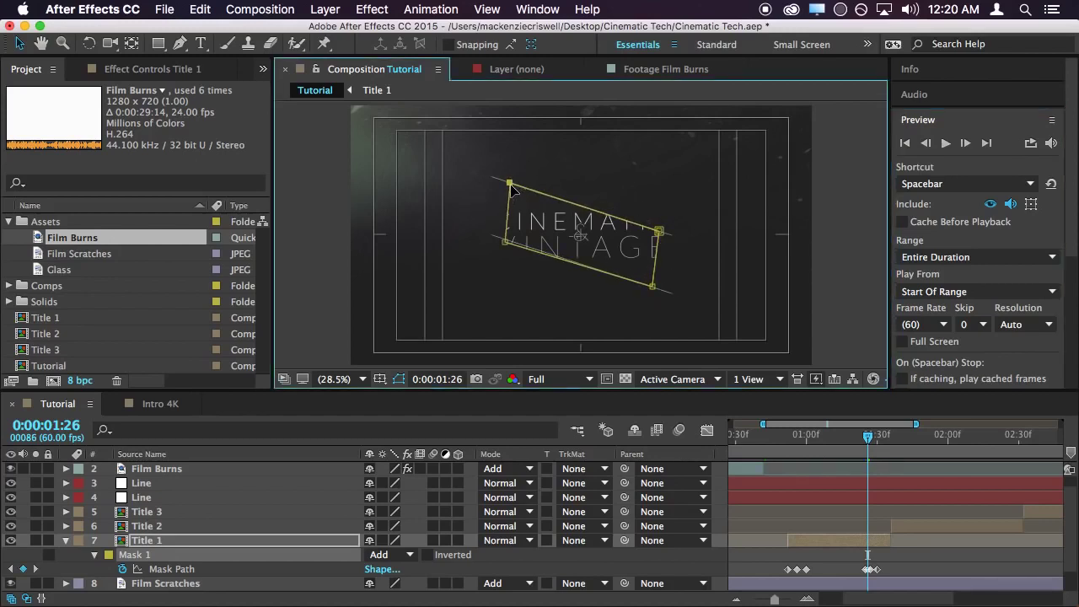
left_click_drag(503, 243, 503, 241)
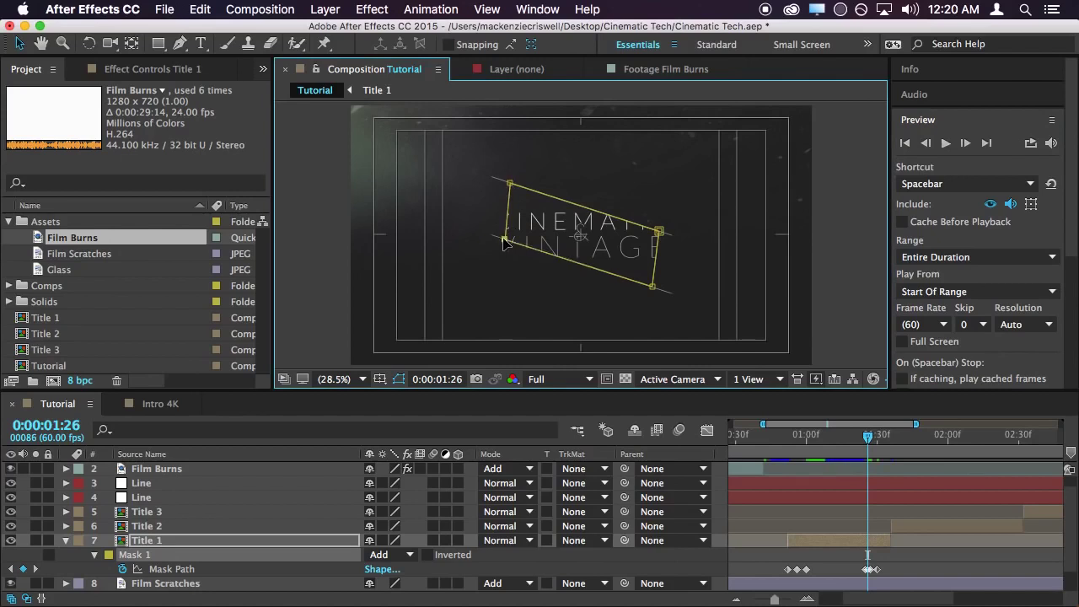
Check the mask from 0:00:01:25, and at 0:00:01:28 move its corners to fit the steep diagonal lines
left_click(925, 143)
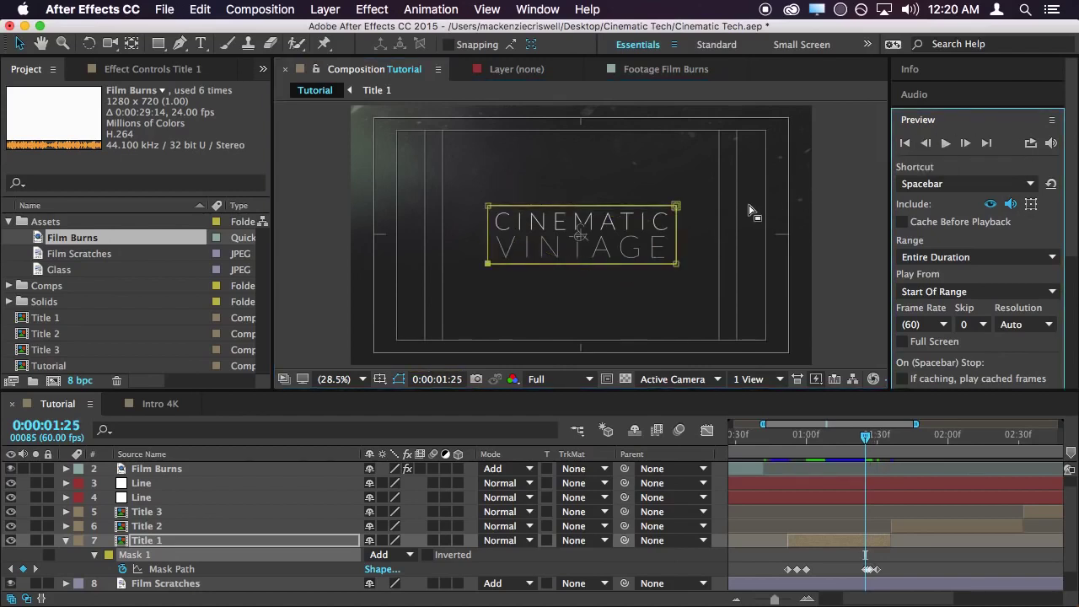
left_click(965, 143)
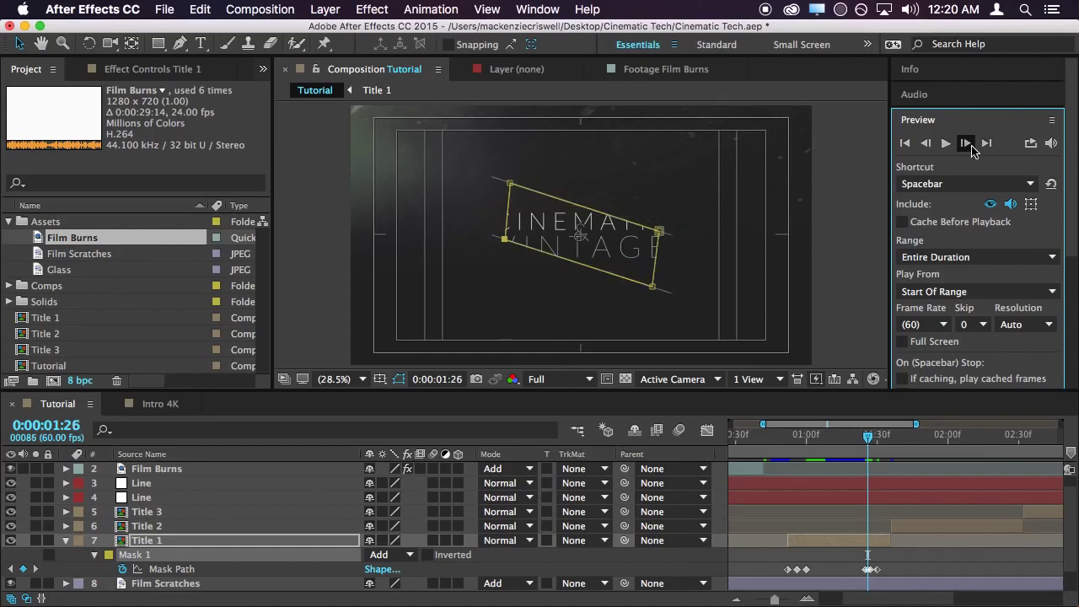
left_click(965, 143)
left_click(966, 143)
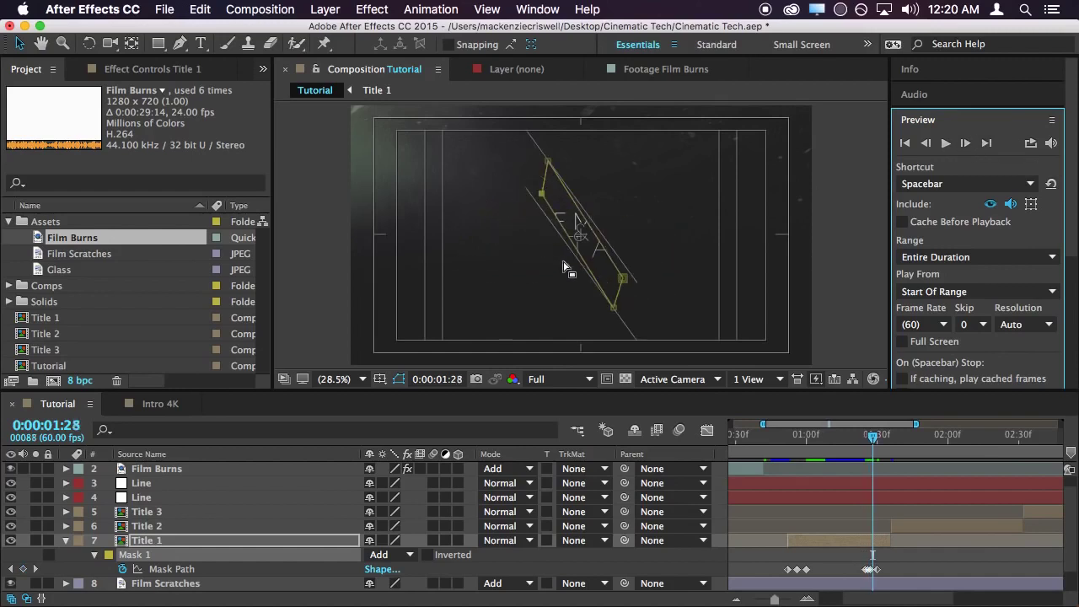
left_click_drag(623, 277, 625, 271)
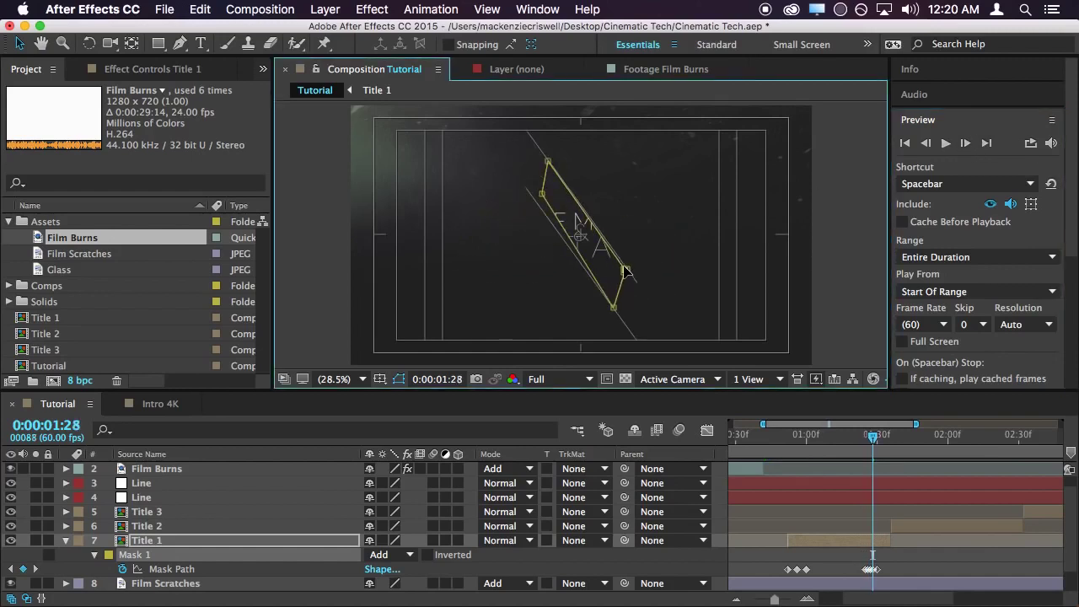
left_click_drag(542, 194, 536, 202)
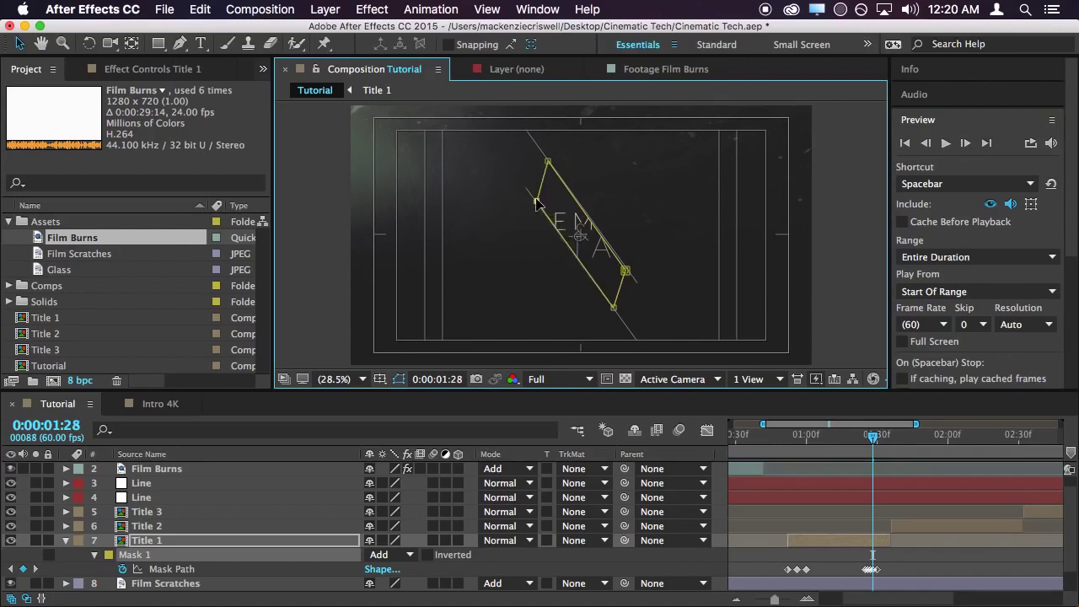
left_click_drag(548, 163, 551, 166)
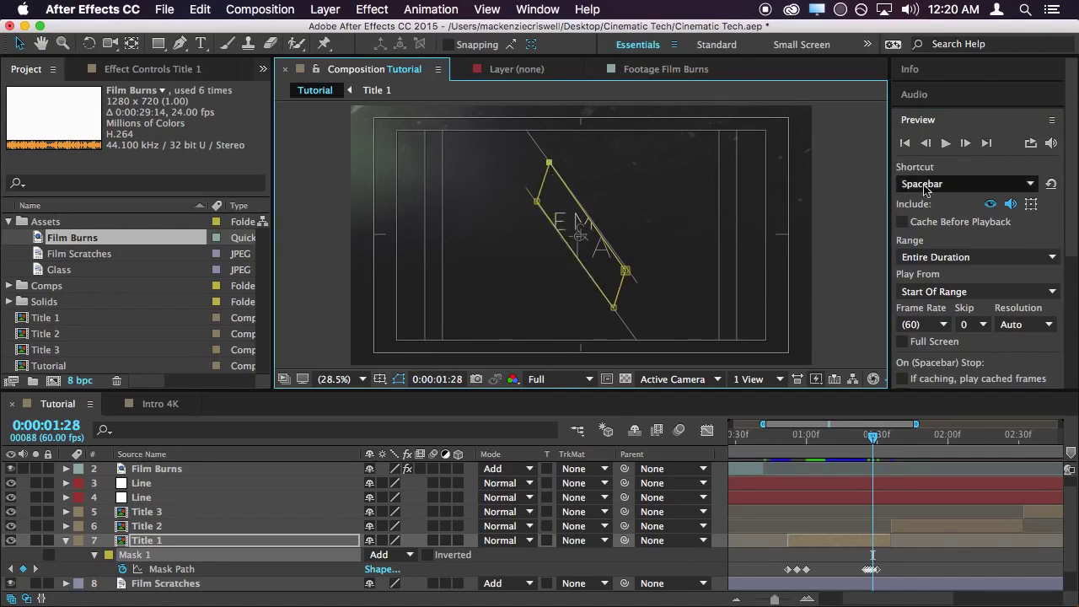
At 0:00:01:29, fit the Title 1 mask corners to the nearly vertical lines
left_click(965, 145)
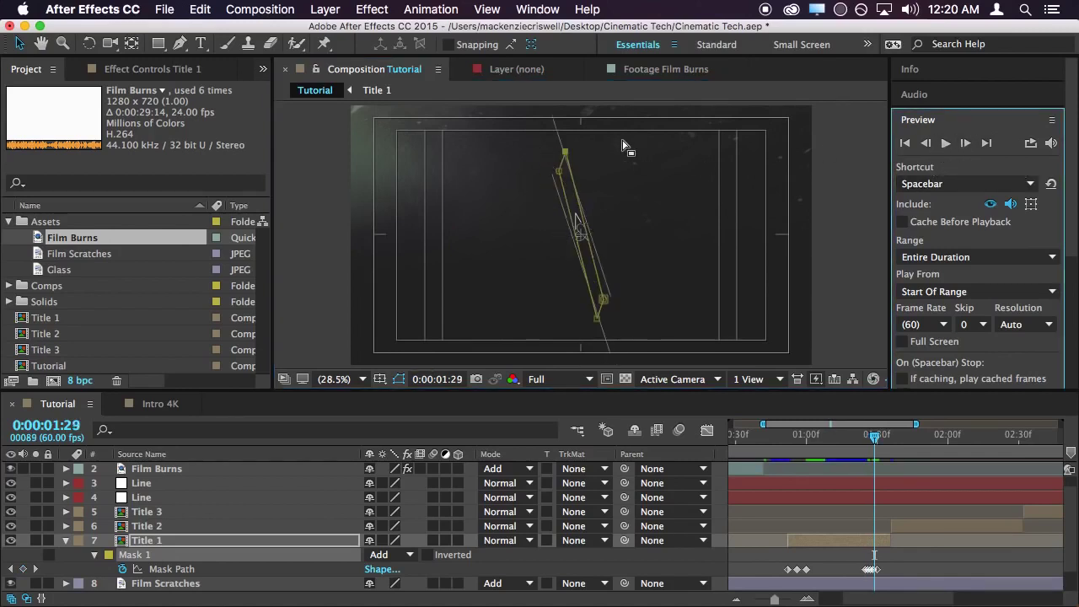
left_click(560, 179)
left_click_drag(559, 179, 563, 168)
left_click_drag(604, 300, 607, 291)
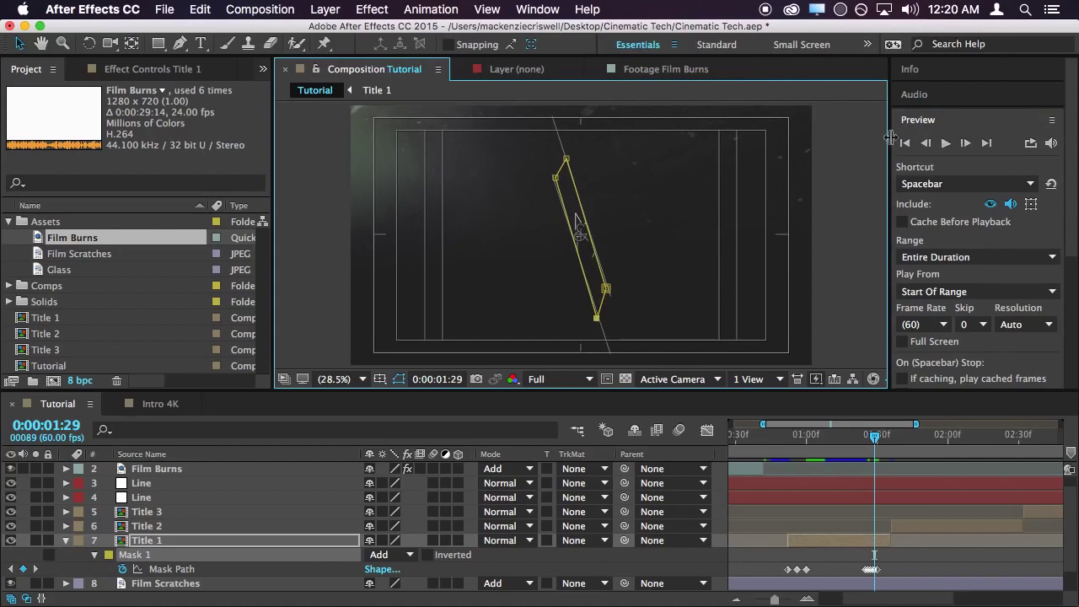
Split the Title 1 layer at 0:00:01:30 and delete the part after that frame
left_click(964, 143)
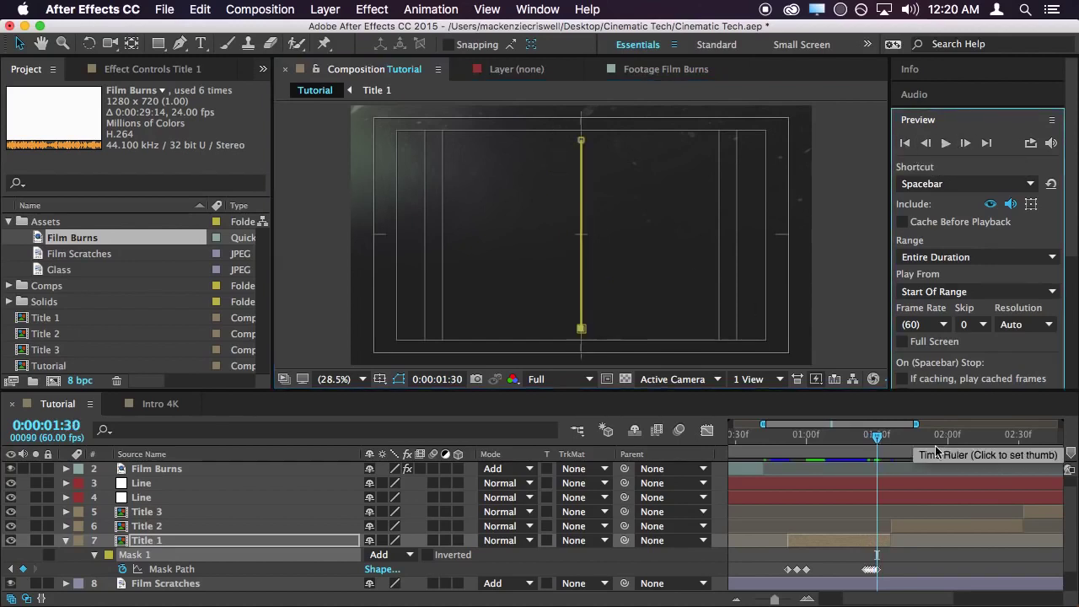
left_click(885, 540)
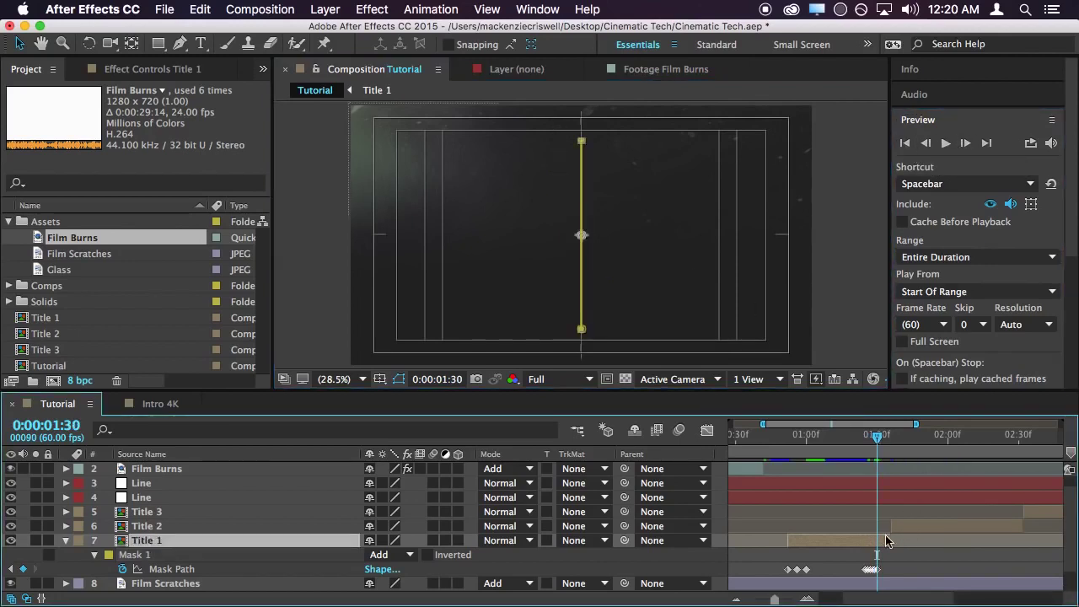
key("super+d")
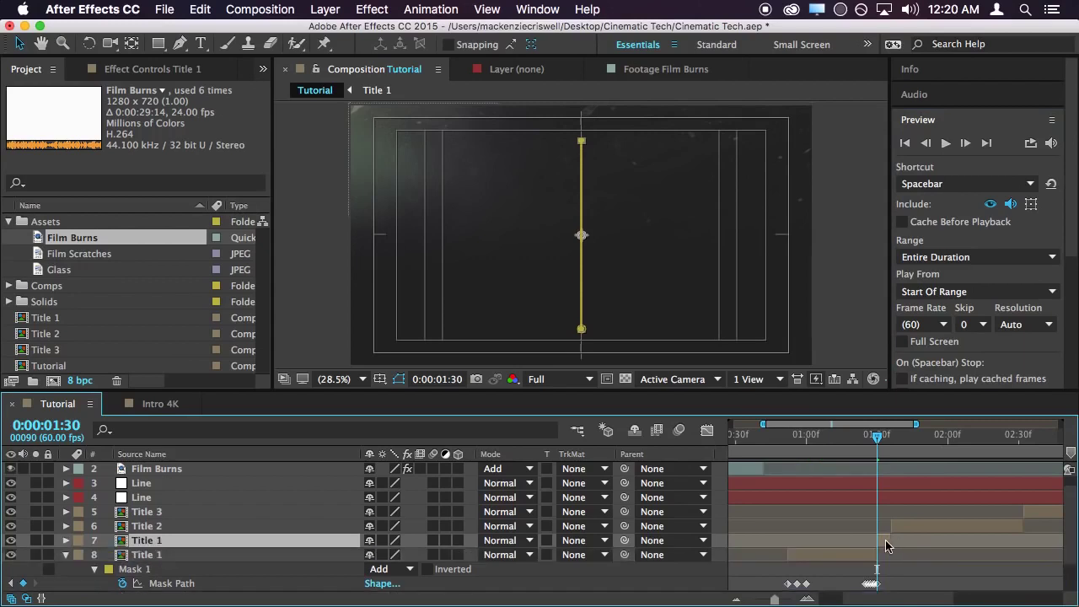
key("Delete")
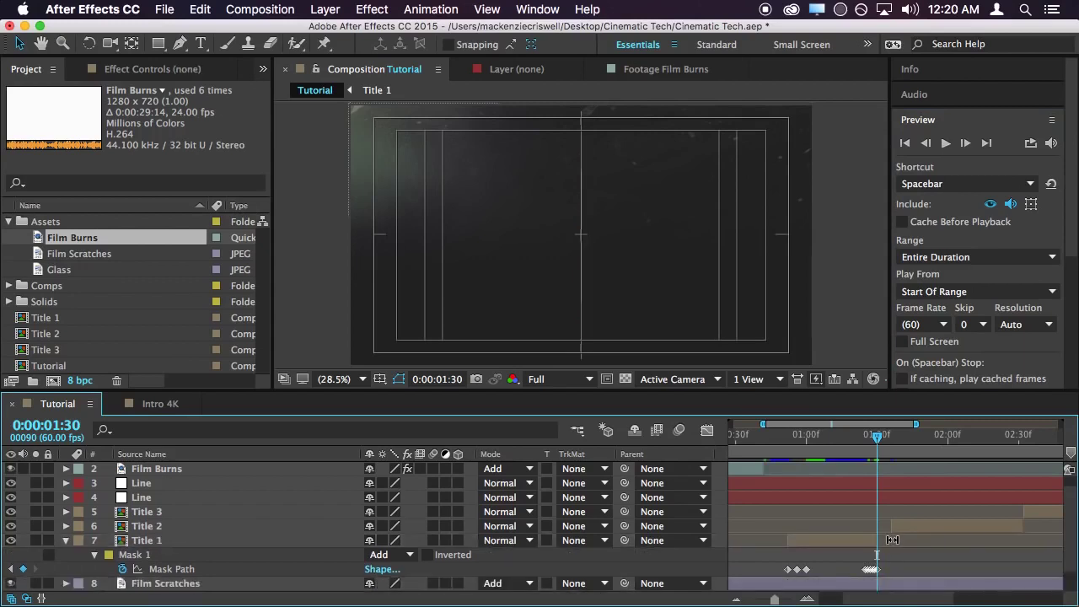
Hide the Title/Action Safe overlay and collapse the Title 1 layer's properties
left_click(379, 378)
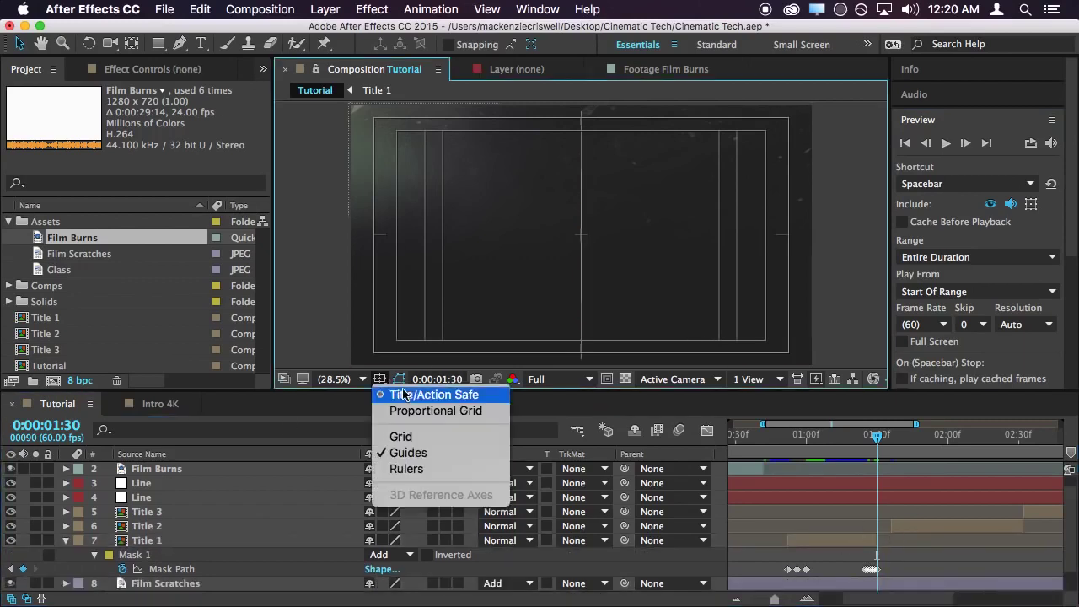
left_click(66, 542)
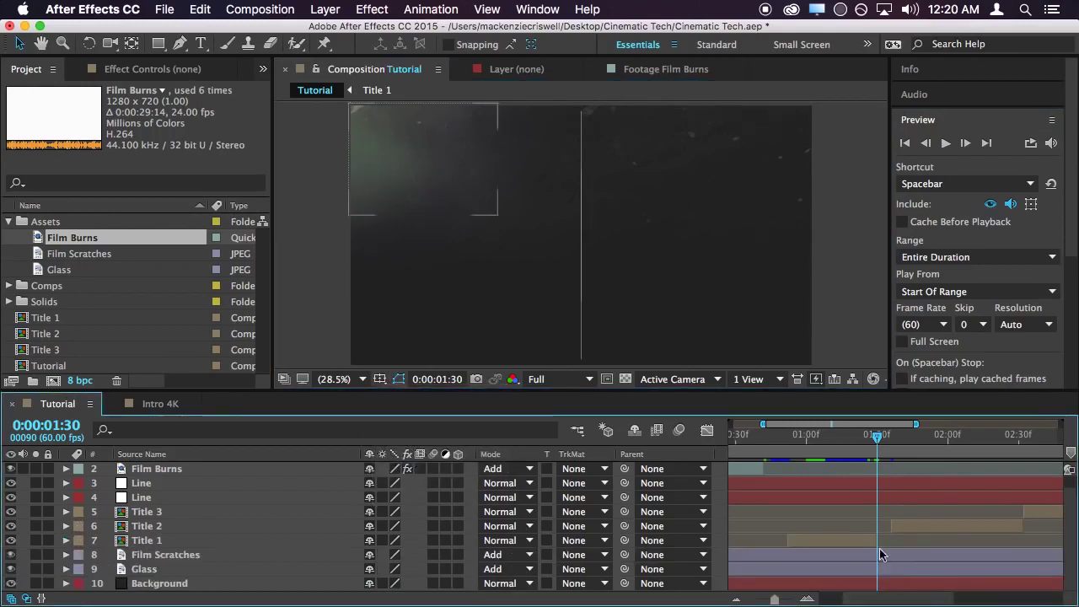
At 0:00:01:35, reveal the Scale of both Line layers and set their horizontal scale to 0%
left_click_drag(876, 450, 889, 451)
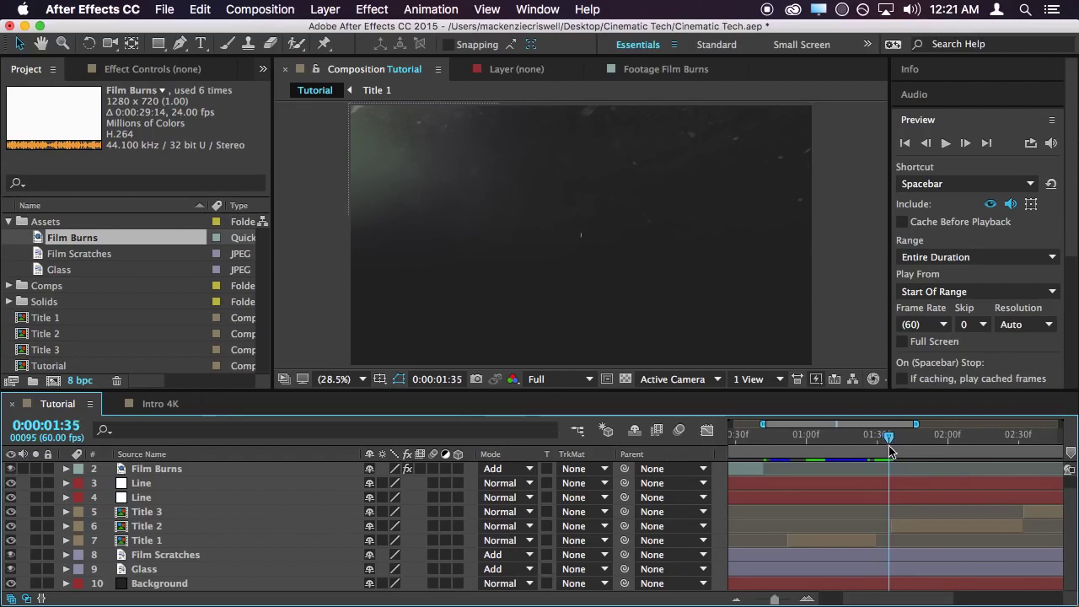
scroll(155, 526, "up", 1)
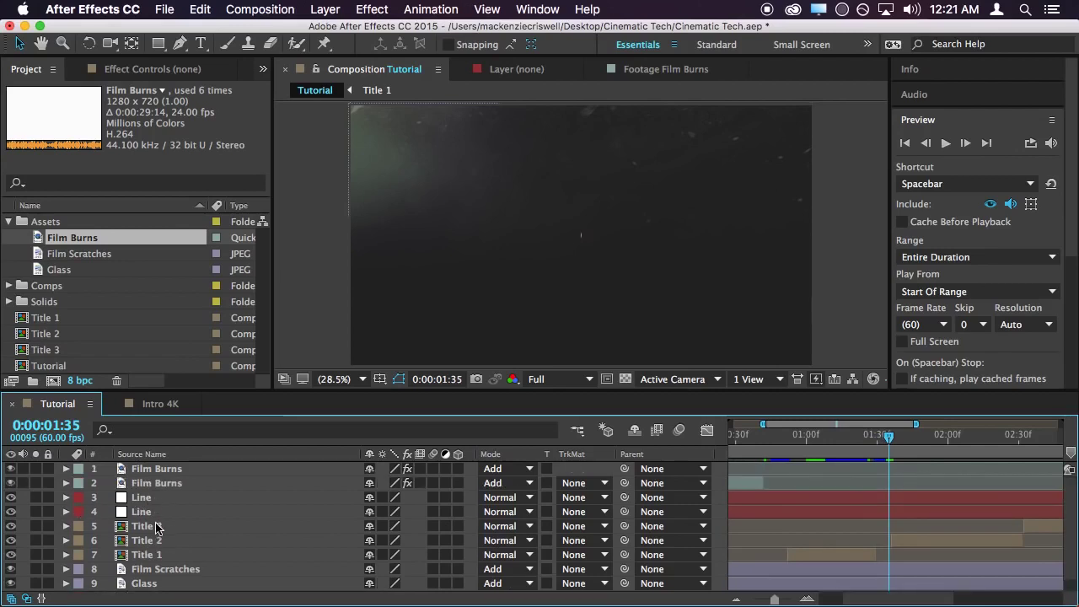
left_click(159, 543)
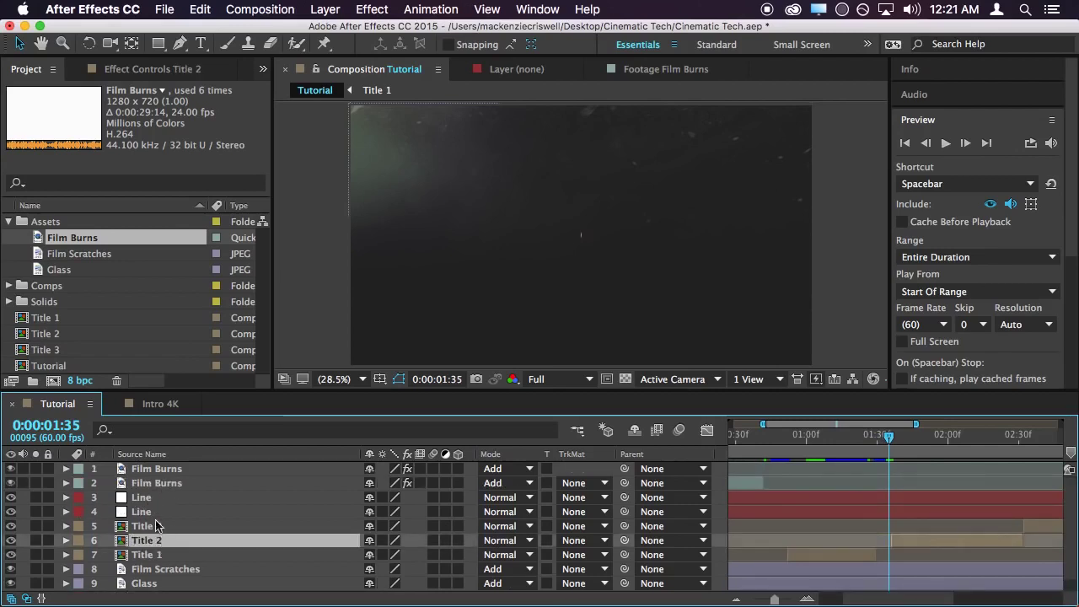
left_click(155, 512)
left_click(151, 498, "shift")
key("s")
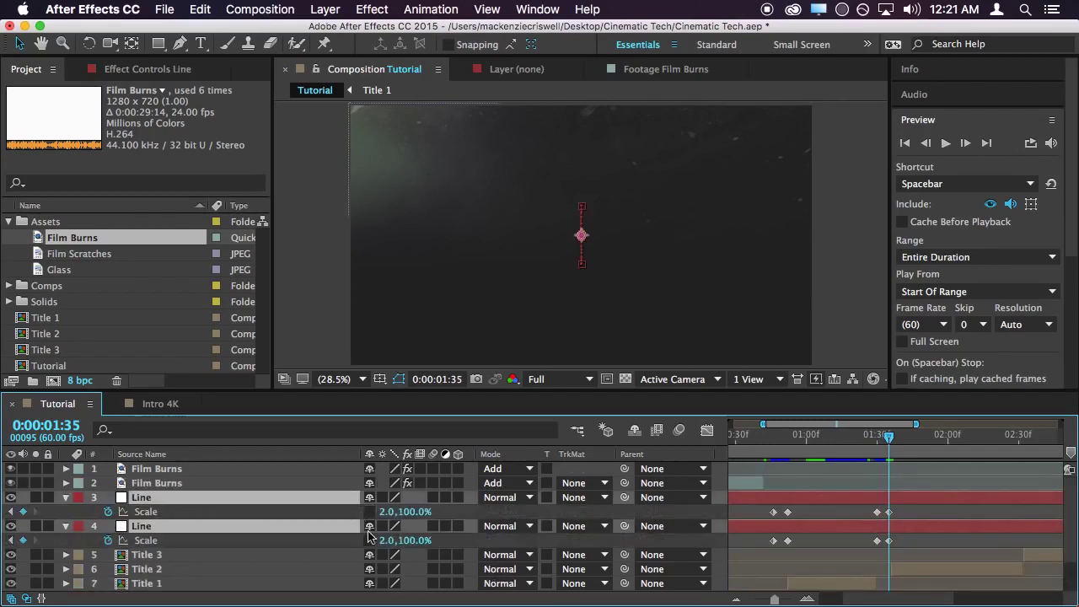
left_click_drag(384, 540, 367, 541)
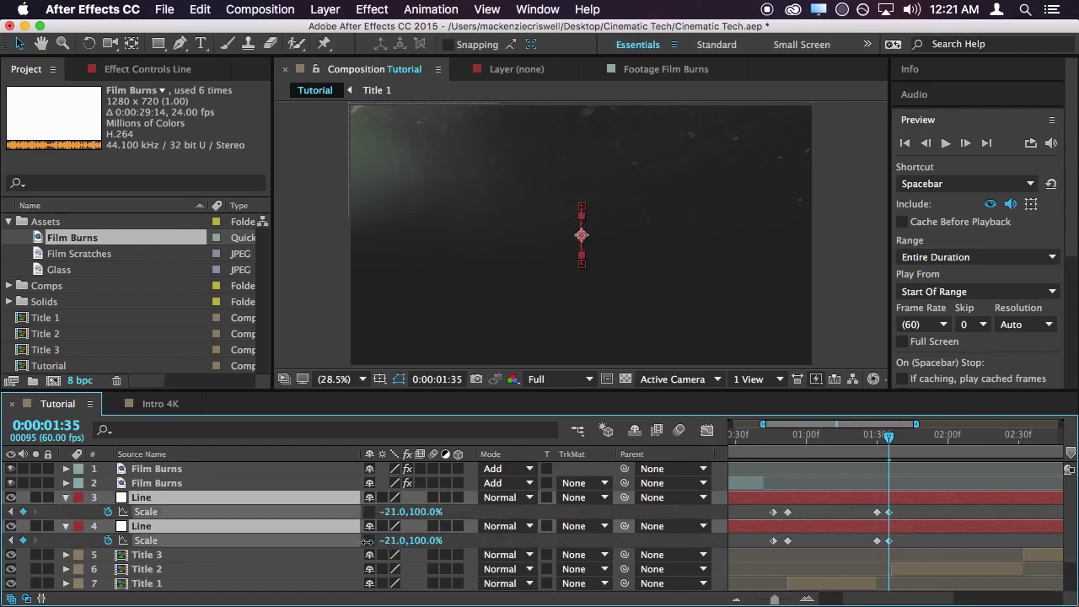
left_click(389, 541)
type("0")
key("Return")
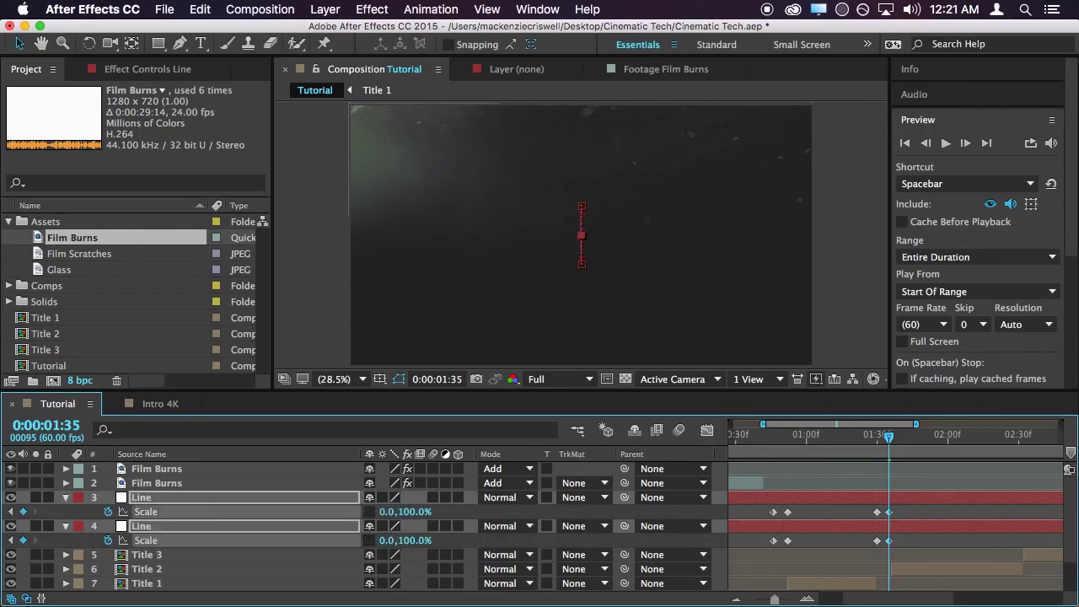
left_click(921, 518)
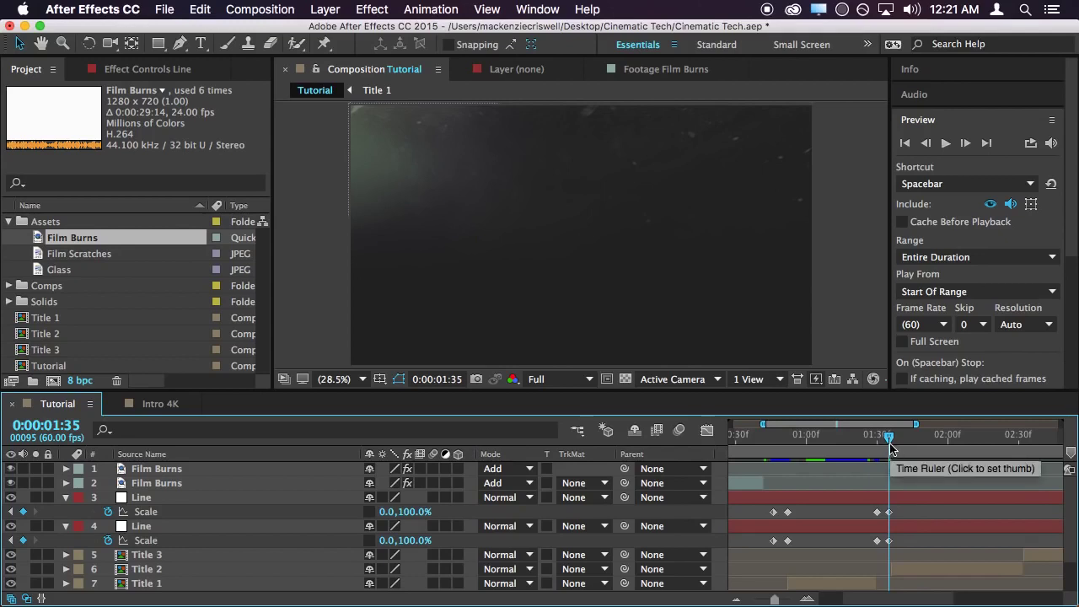
At 0:00:01:40, set the horizontal scale of the Line layer 3 to 15%
left_click(966, 145)
left_click(966, 144)
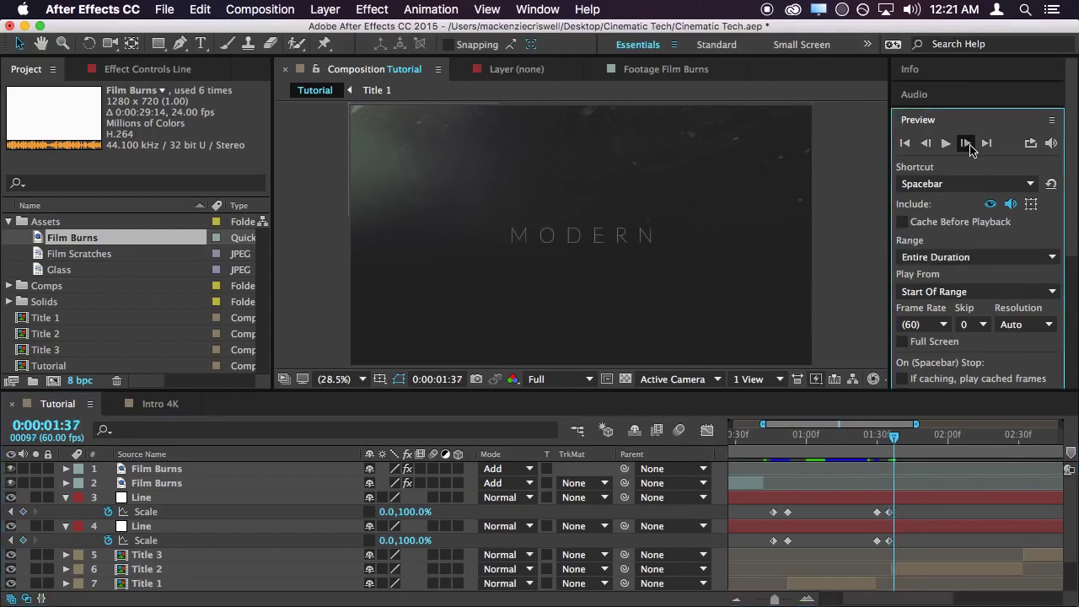
left_click(966, 145)
left_click(966, 145)
left_click(966, 145)
left_click(966, 145)
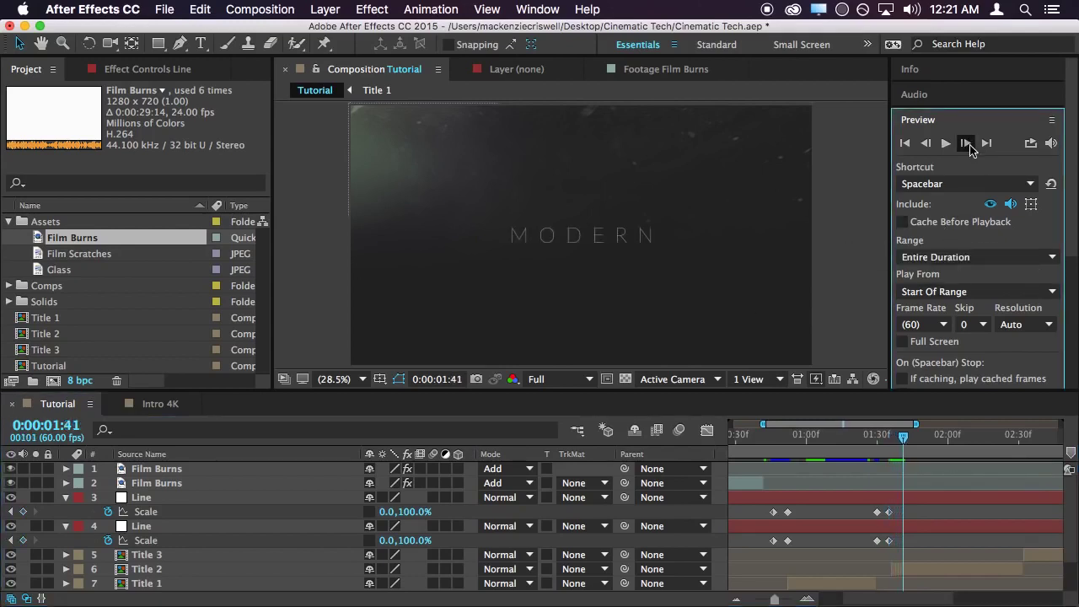
left_click(966, 145)
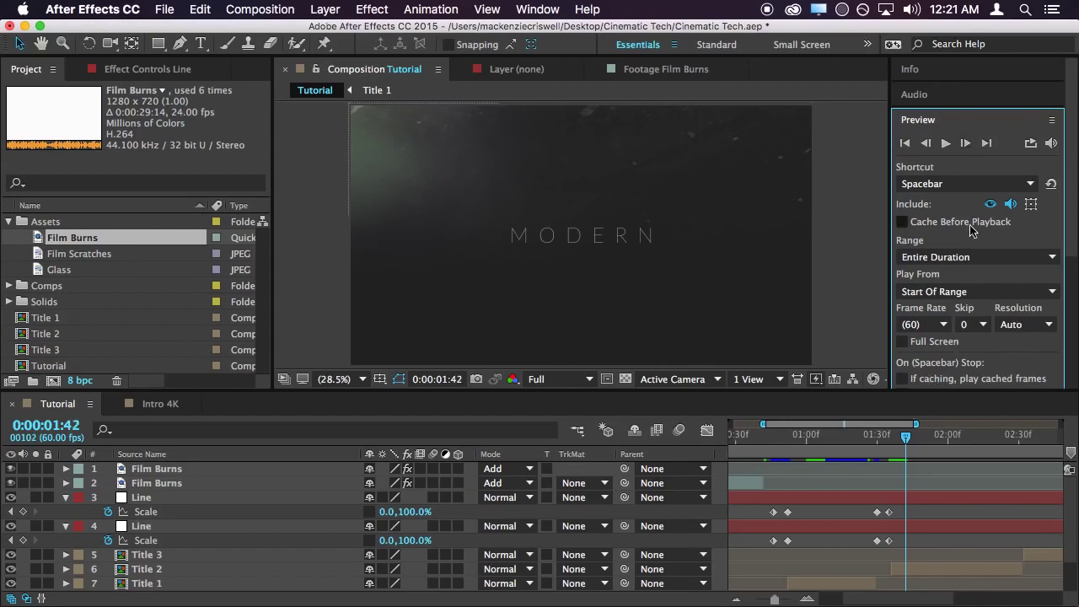
left_click(925, 143)
left_click(925, 143)
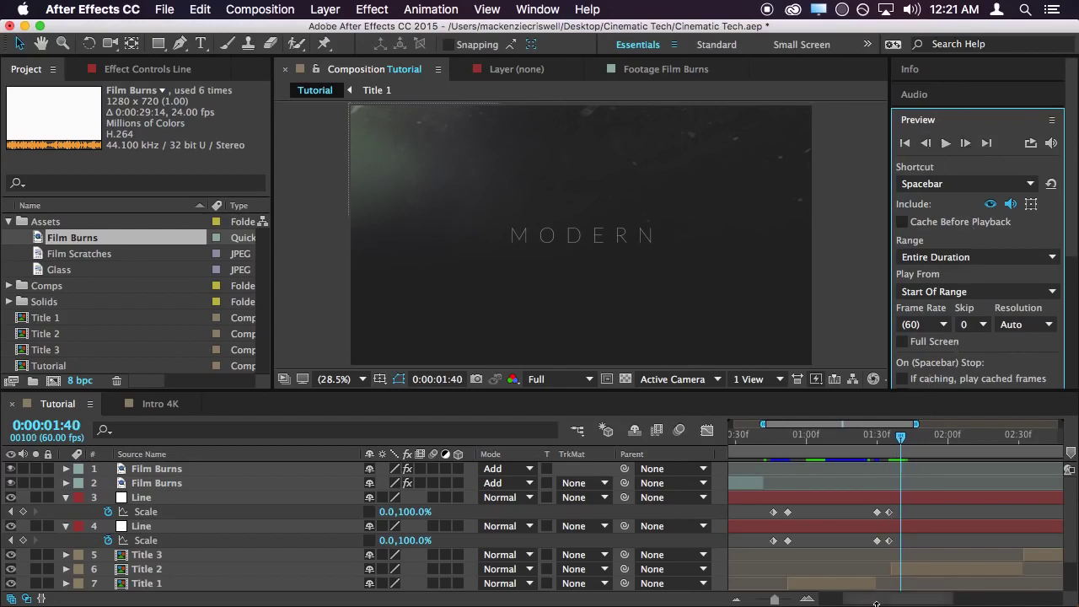
left_click(817, 500)
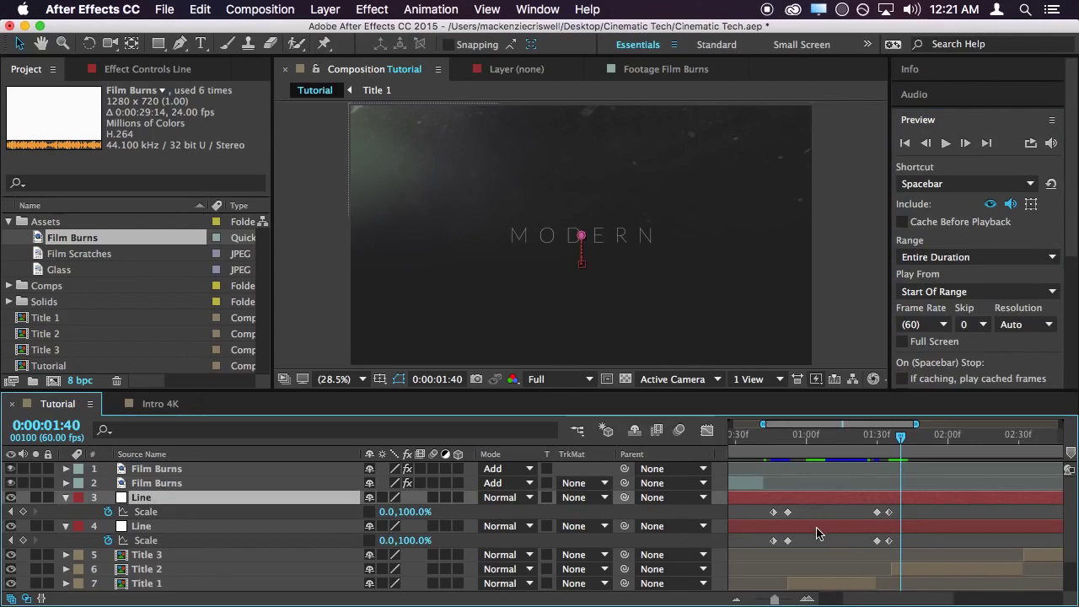
left_click(818, 531)
left_click(821, 504)
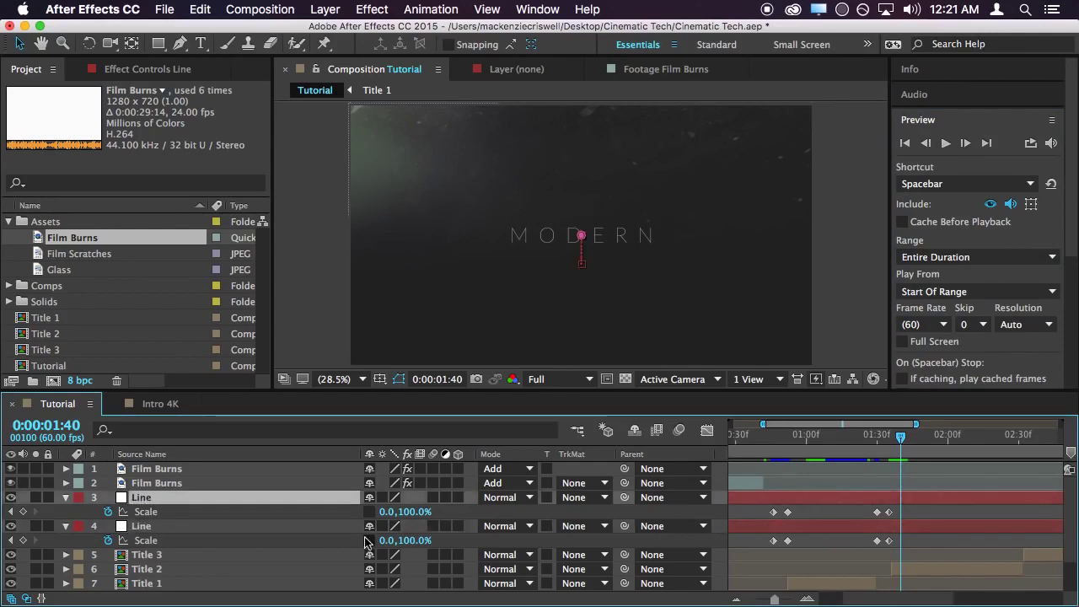
key("period")
key("period")
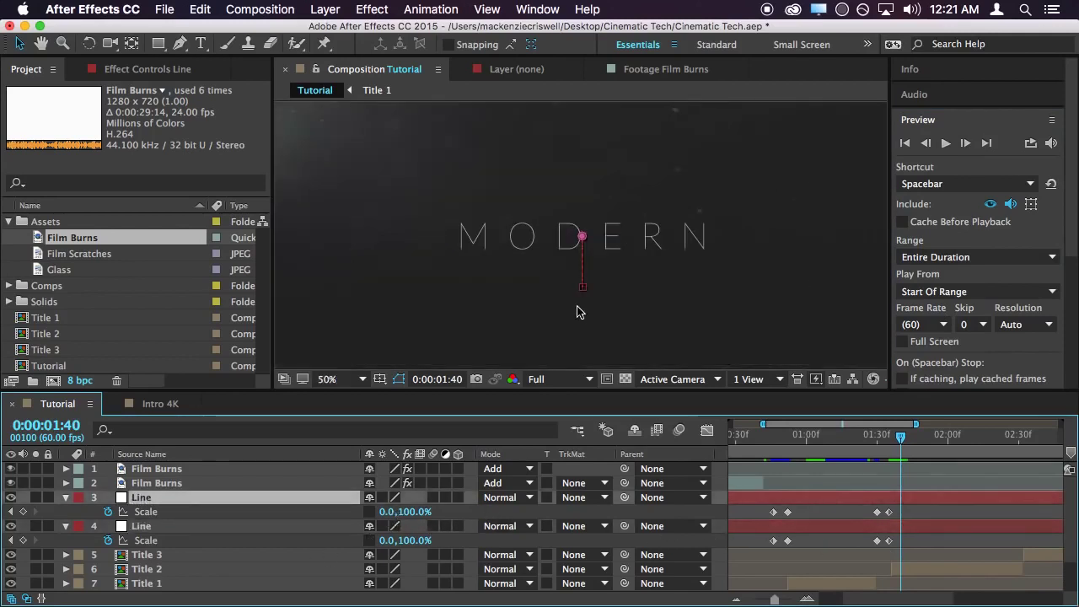
key("period")
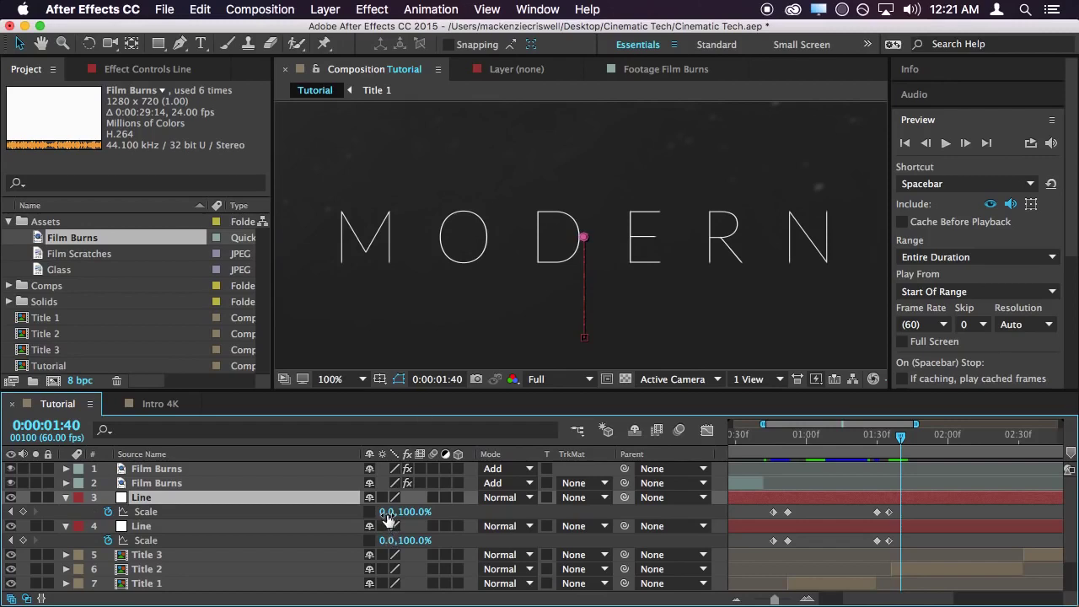
left_click_drag(386, 512, 401, 513)
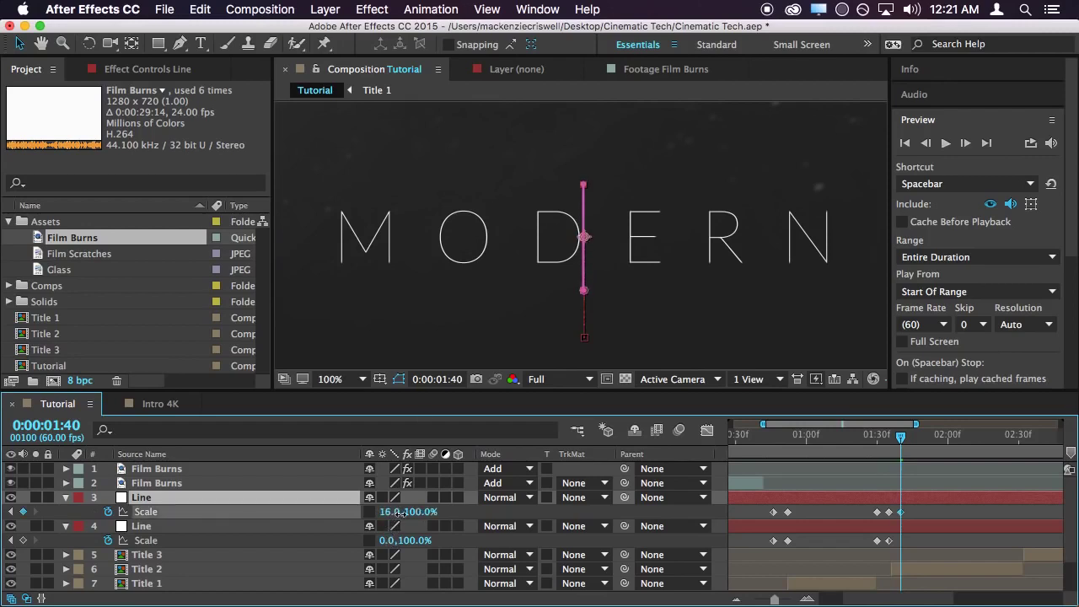
key("Return")
left_click(936, 510)
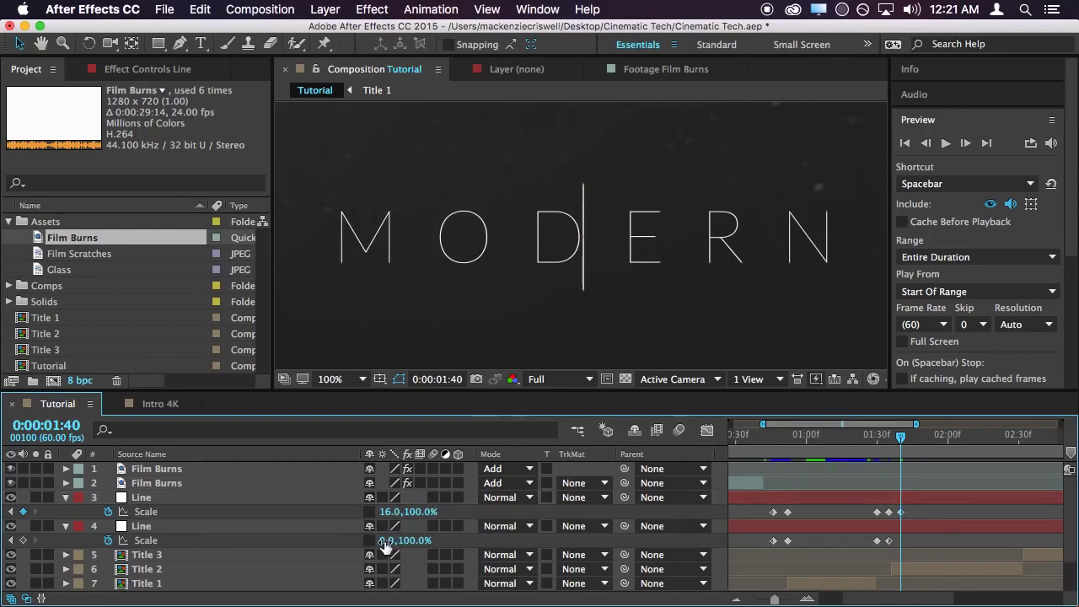
left_click(390, 511)
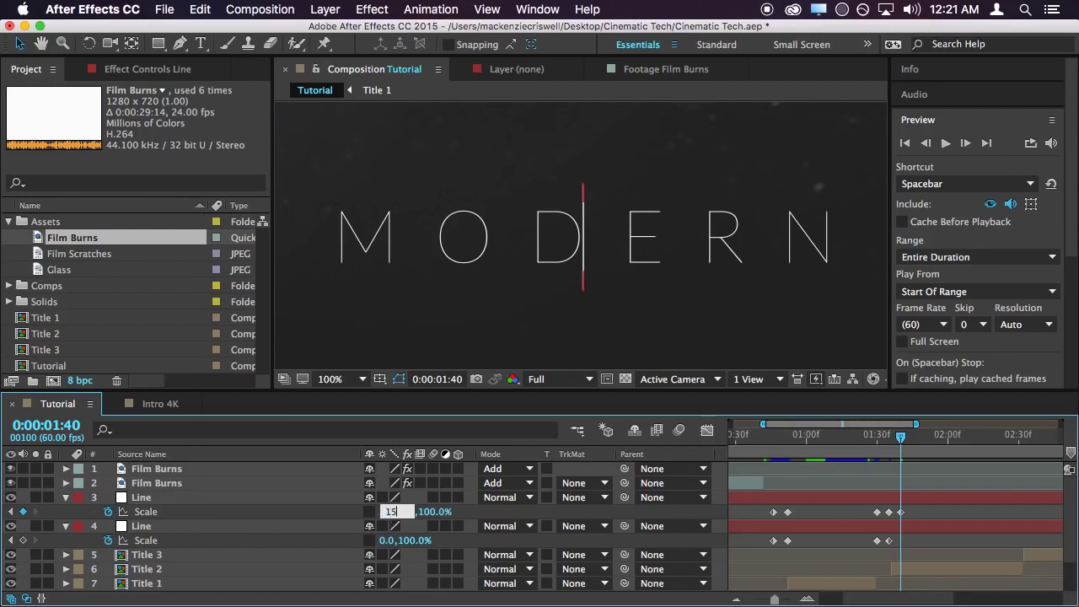
key("Return")
Set the horizontal scale of the Line layer 4 to 15% at the same frame
left_click(916, 469)
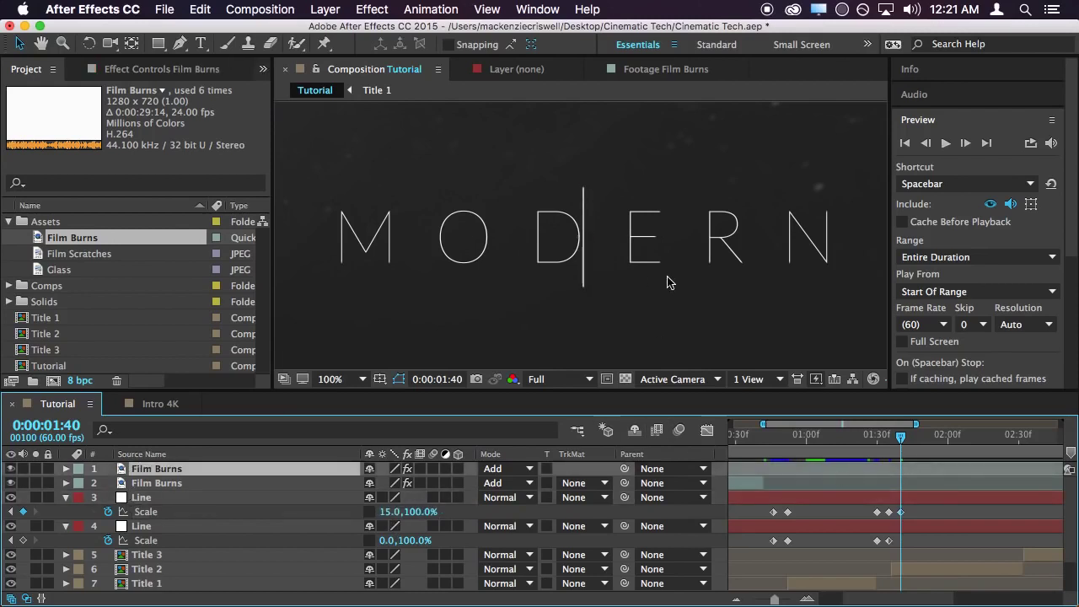
left_click(389, 540)
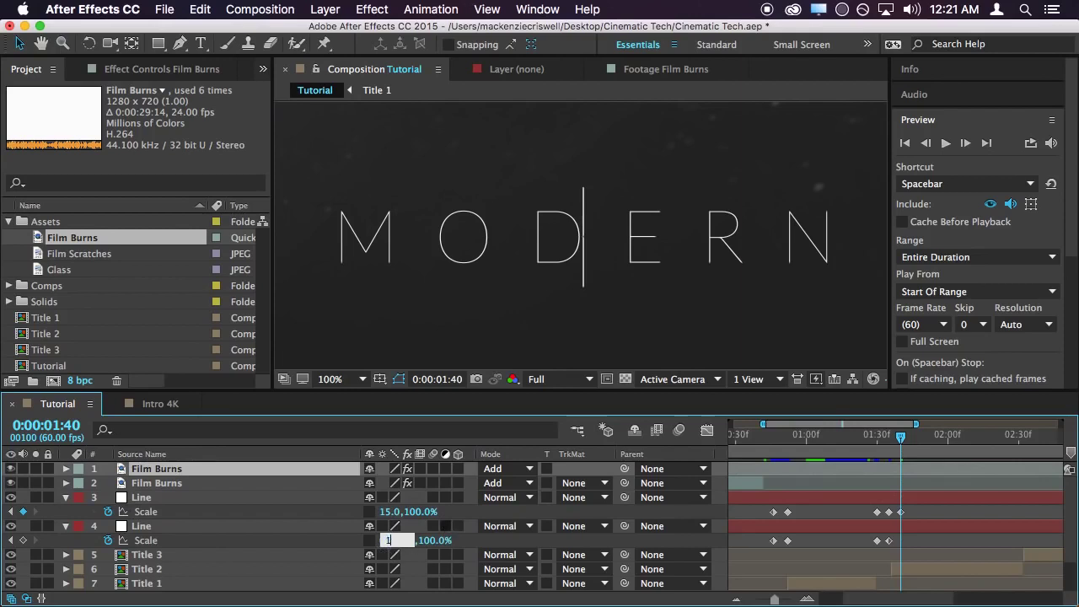
key("Return")
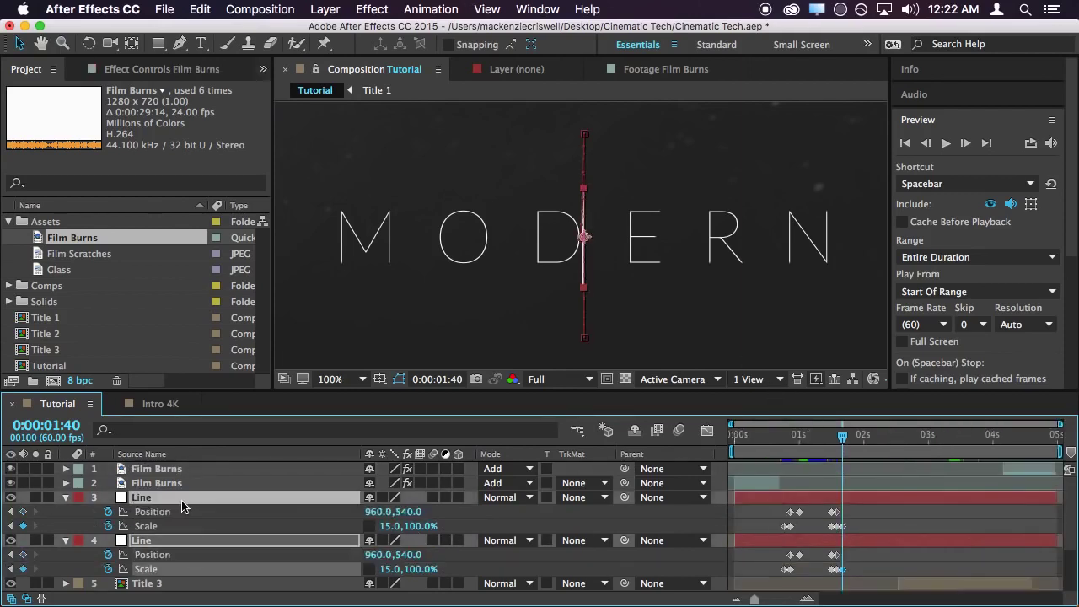
Reveal Position alongside Scale on both Line layers and add a Position keyframe to each at 0:00:01:40
key("u")
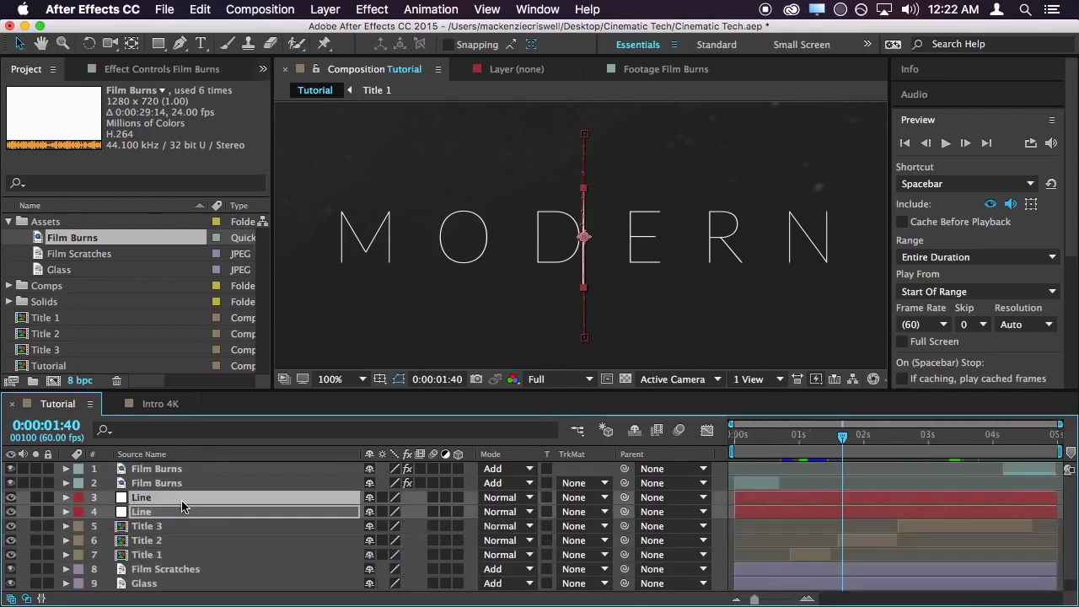
key("s")
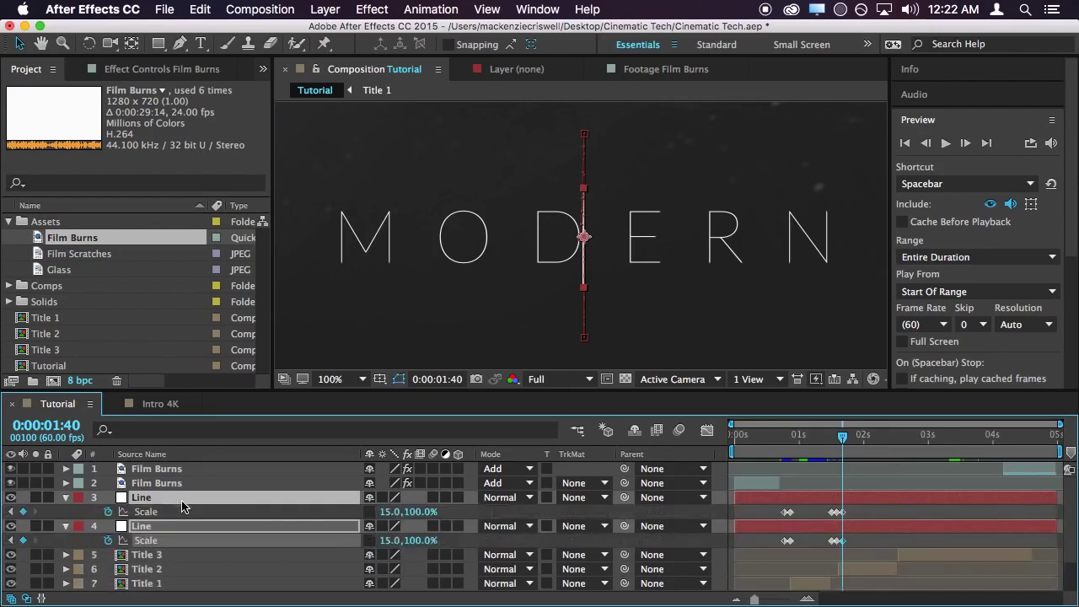
key("shift+p")
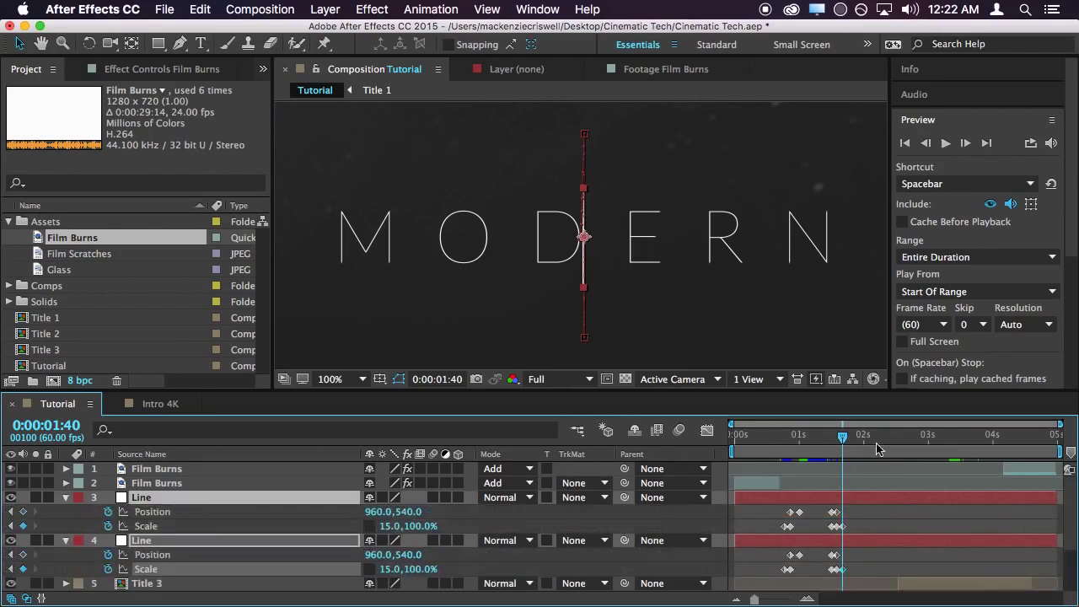
key("comma")
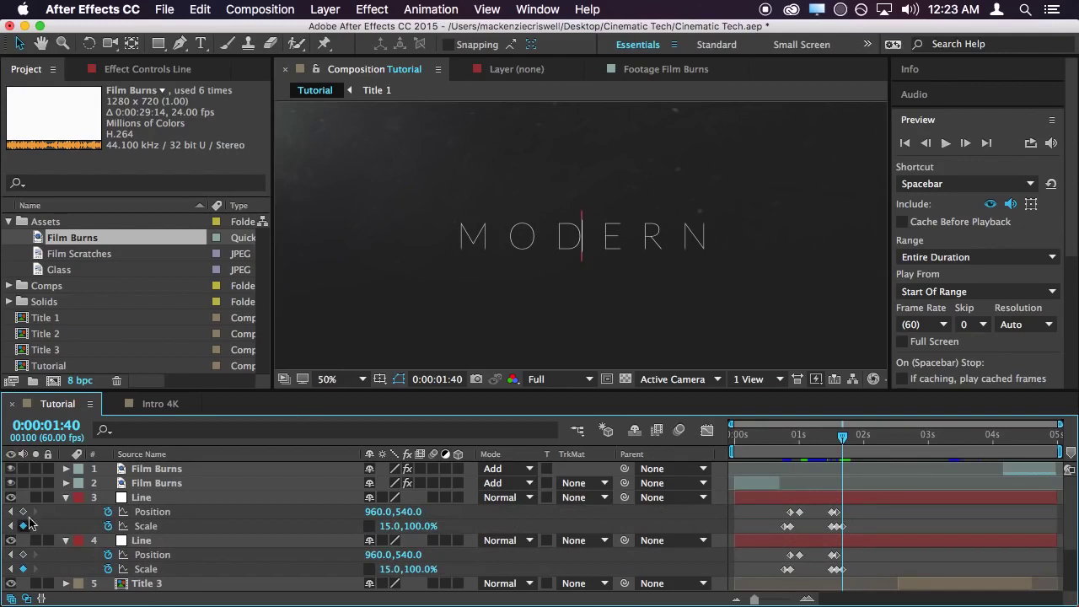
left_click(23, 512)
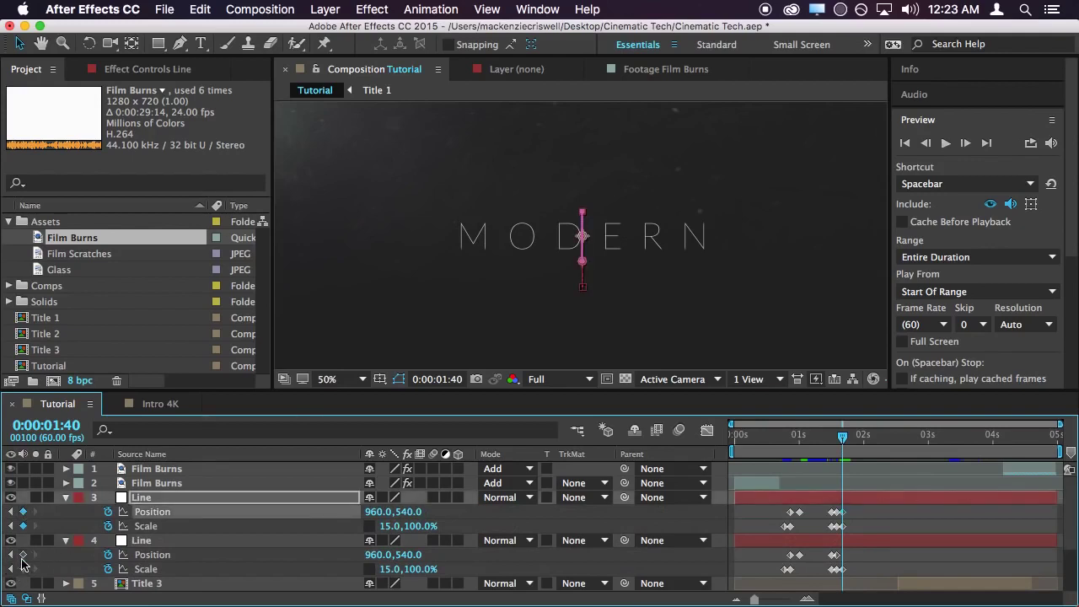
left_click(23, 554)
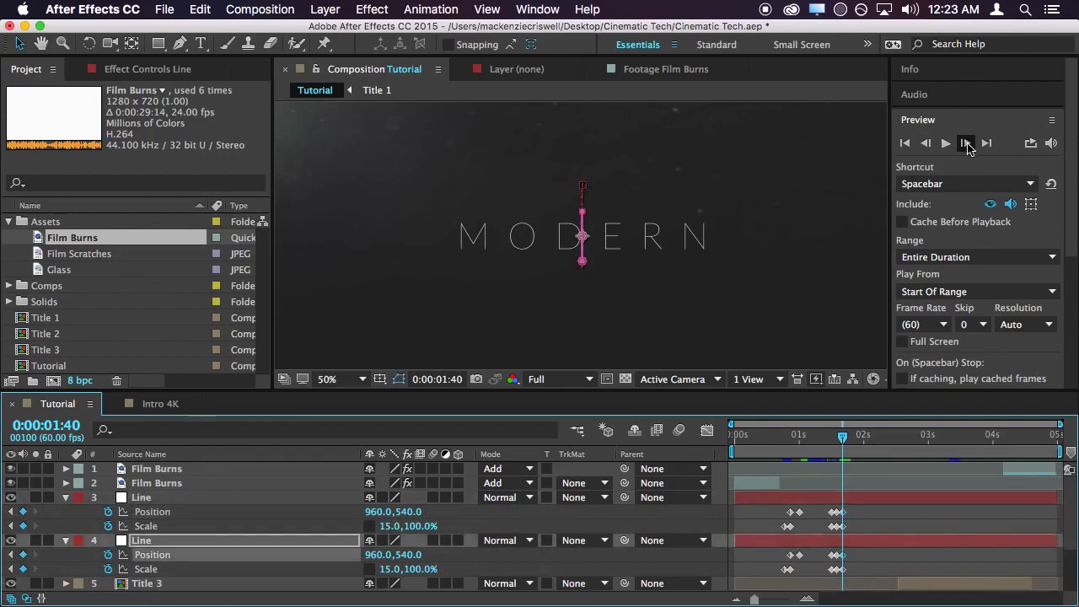
At 0:00:01:46, move the lines to either side of MODERN, with X position 1284 for layer 3 and 644 for layer 4
left_click(965, 144)
left_click(966, 144)
left_click(966, 144)
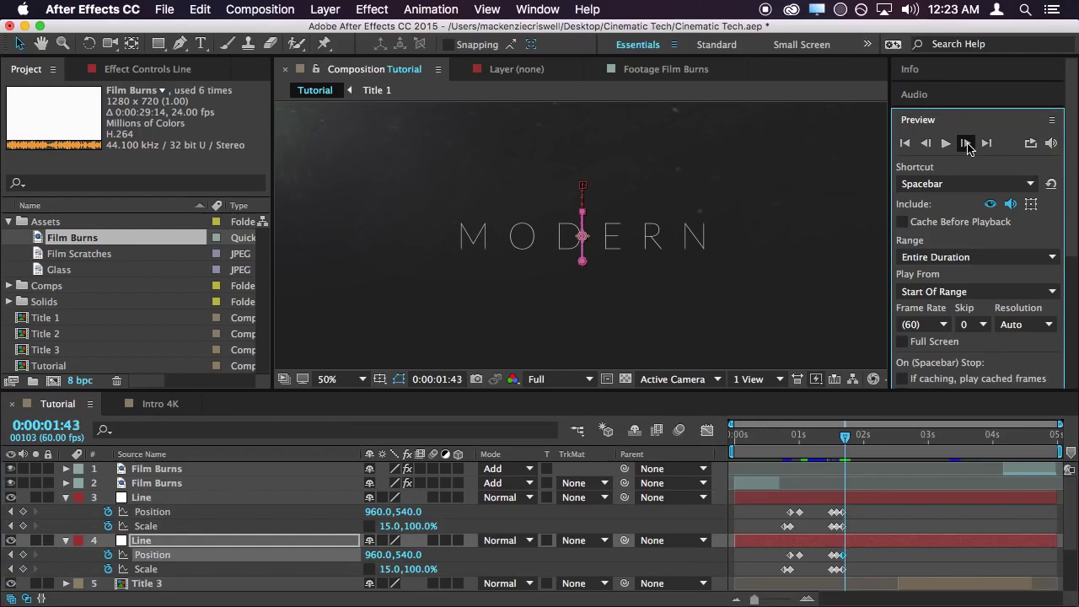
left_click(966, 143)
left_click(966, 143)
left_click(966, 143)
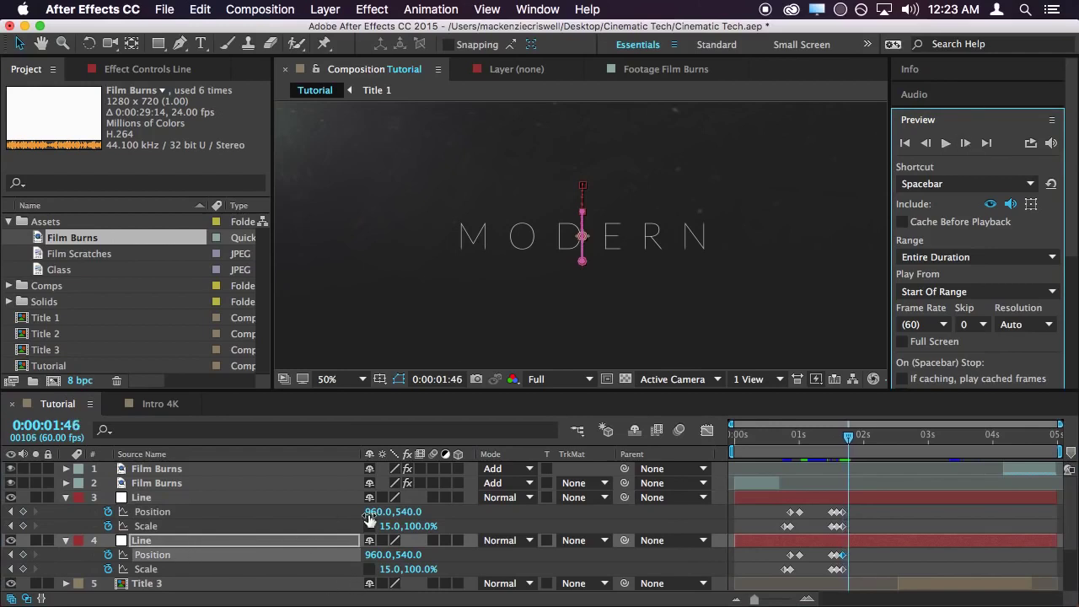
left_click_drag(376, 512, 640, 509)
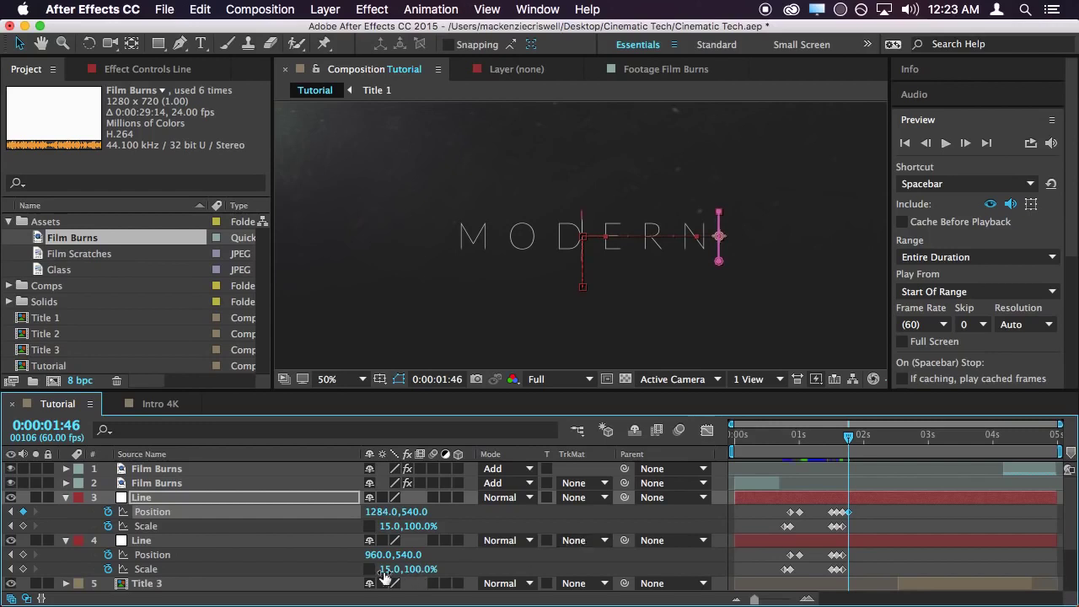
left_click_drag(381, 555, 116, 557)
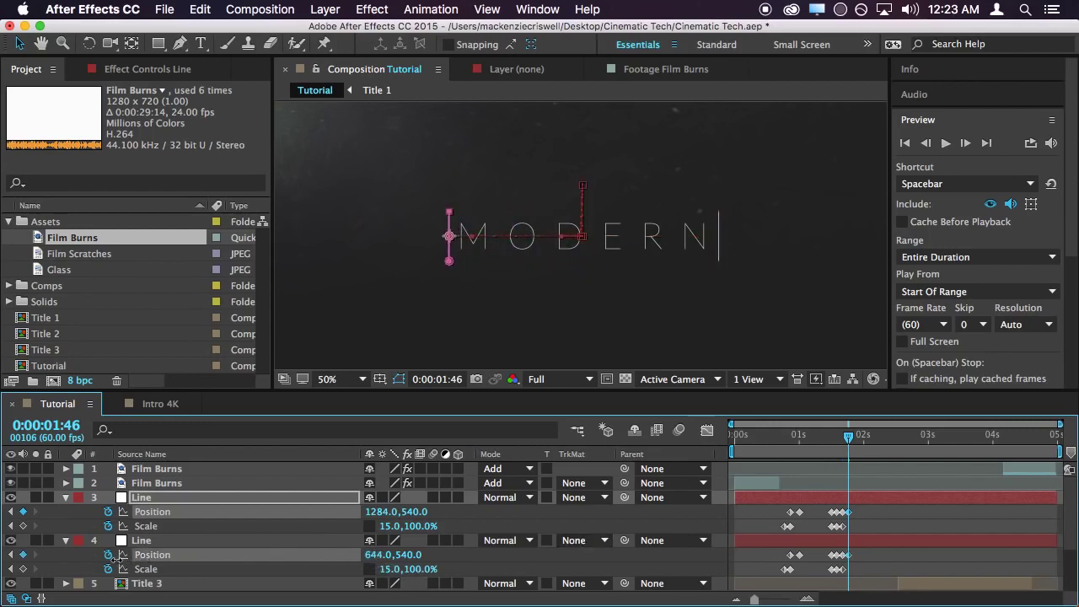
left_click(895, 524)
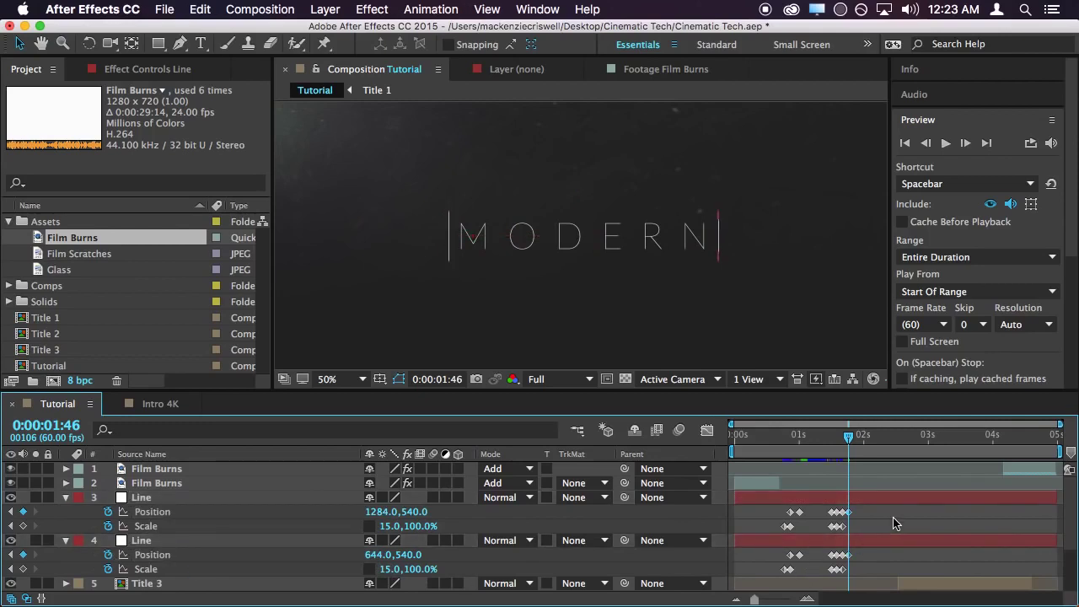
Collapse both Line layers, draw a rectangular mask around MODERN on Title 2, and keyframe its Mask Path at 0:00:01:46
left_click(66, 498)
left_click(65, 512)
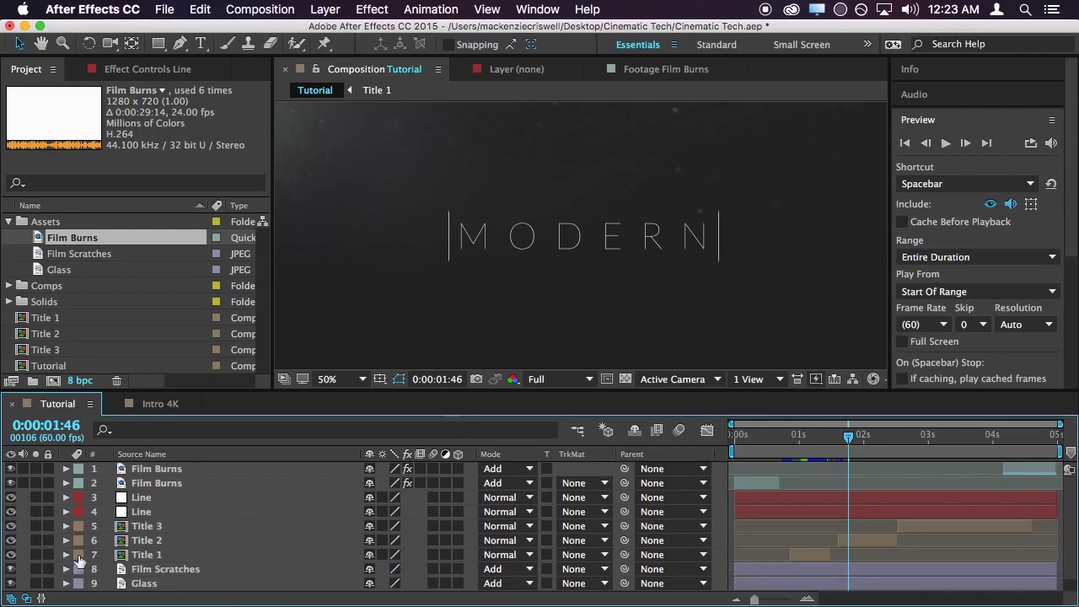
left_click(154, 541)
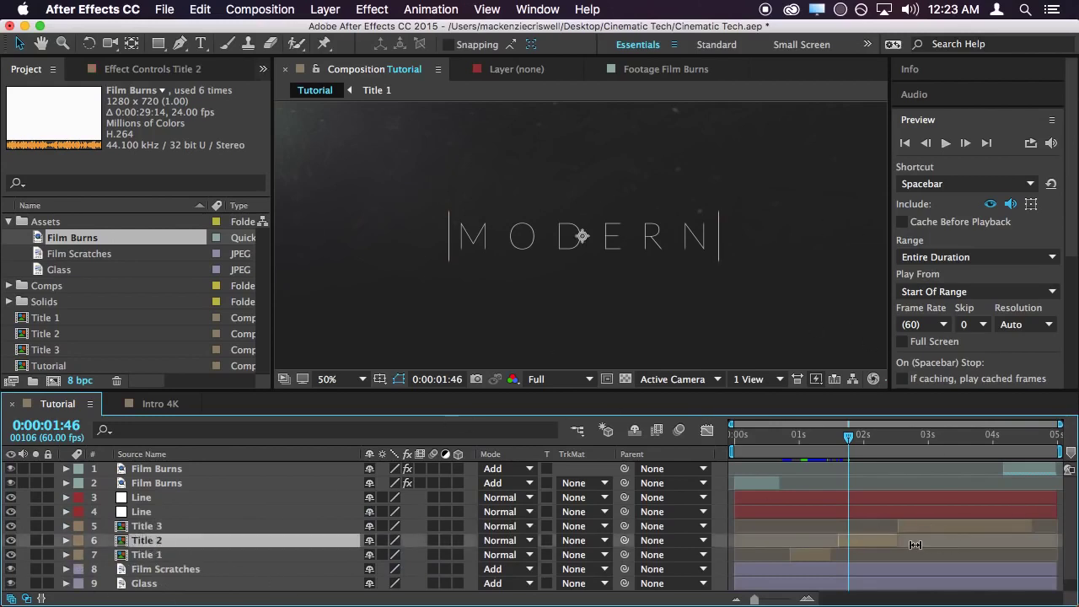
left_click(156, 44)
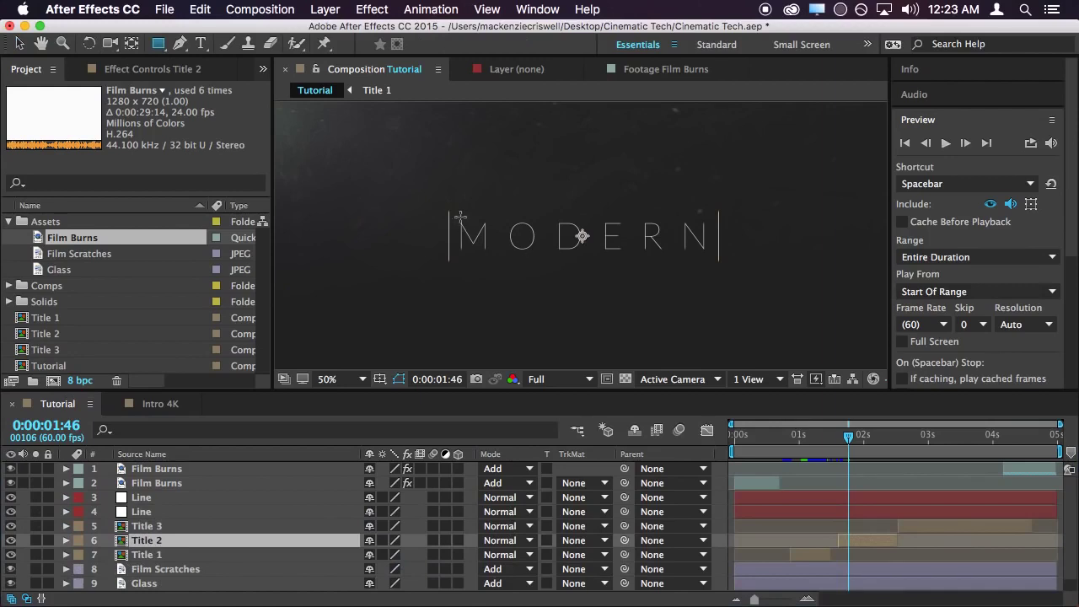
left_click_drag(448, 213, 717, 258)
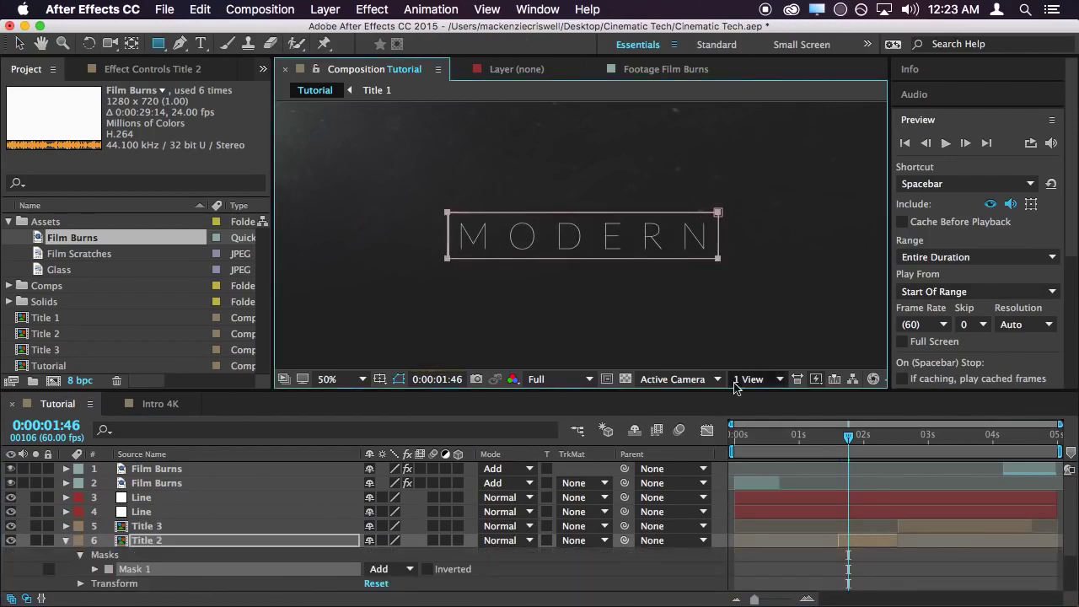
left_click(94, 571)
left_click(94, 570)
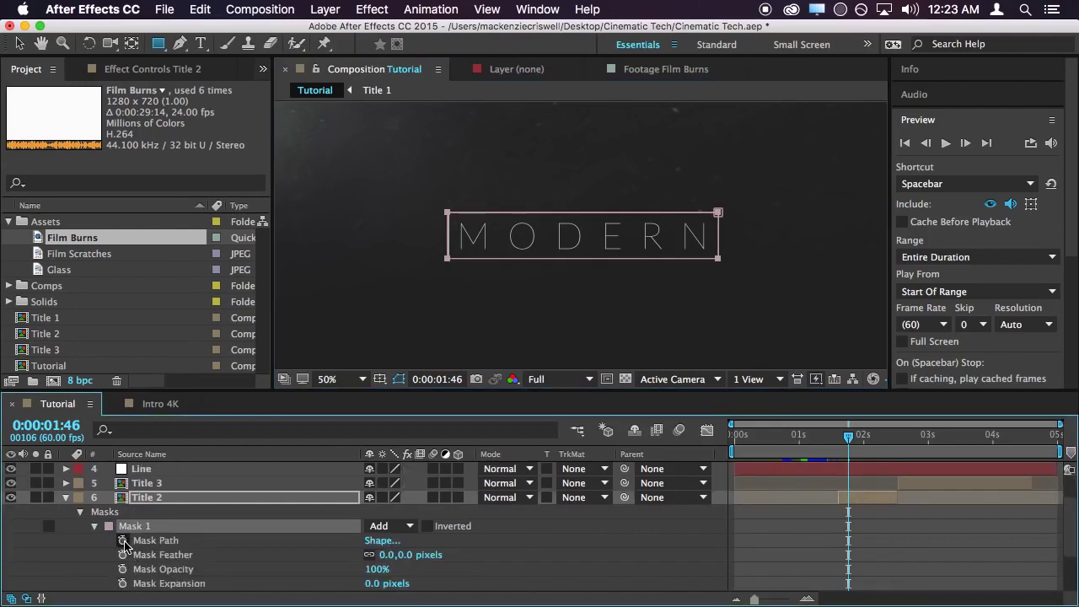
left_click(122, 540)
At 0:00:01:40, squeeze both sides of the Title 2 mask inward until they meet at the centre line
left_click(926, 143)
left_click(926, 143)
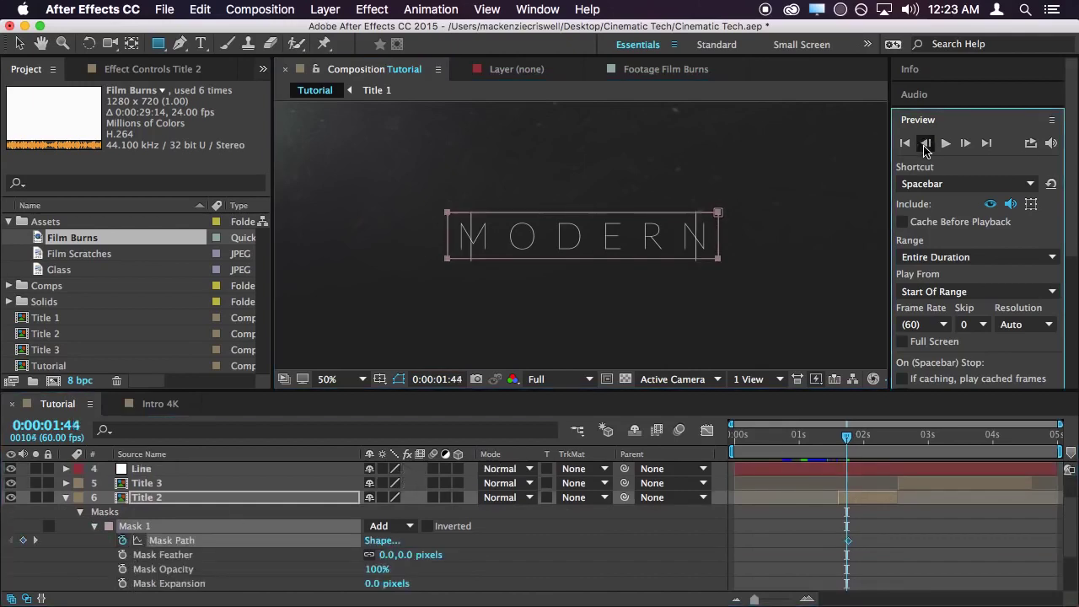
left_click(925, 145)
left_click(926, 147)
left_click(925, 144)
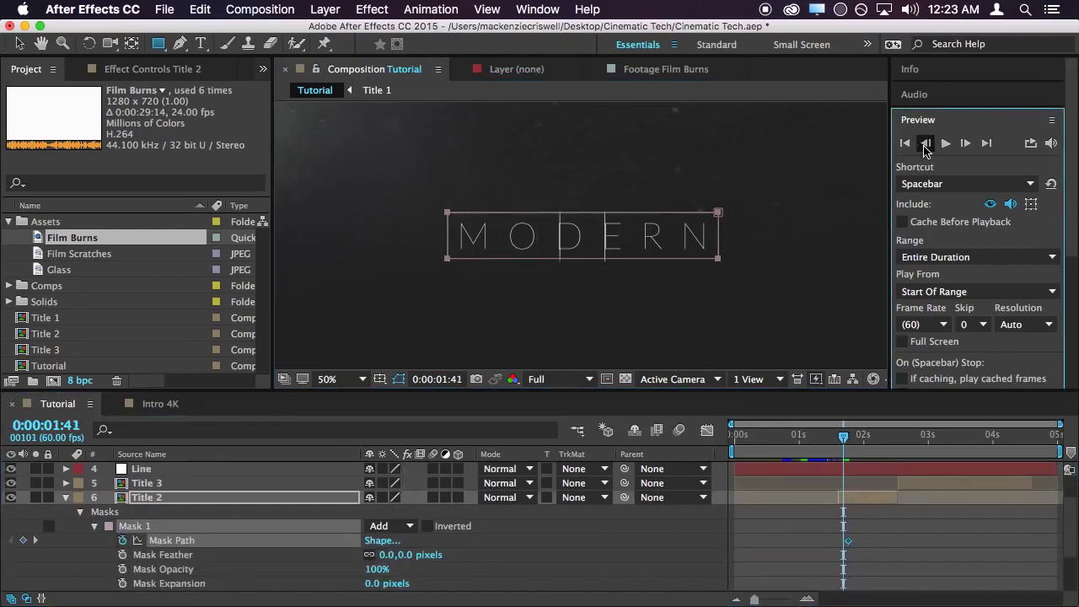
left_click(925, 145)
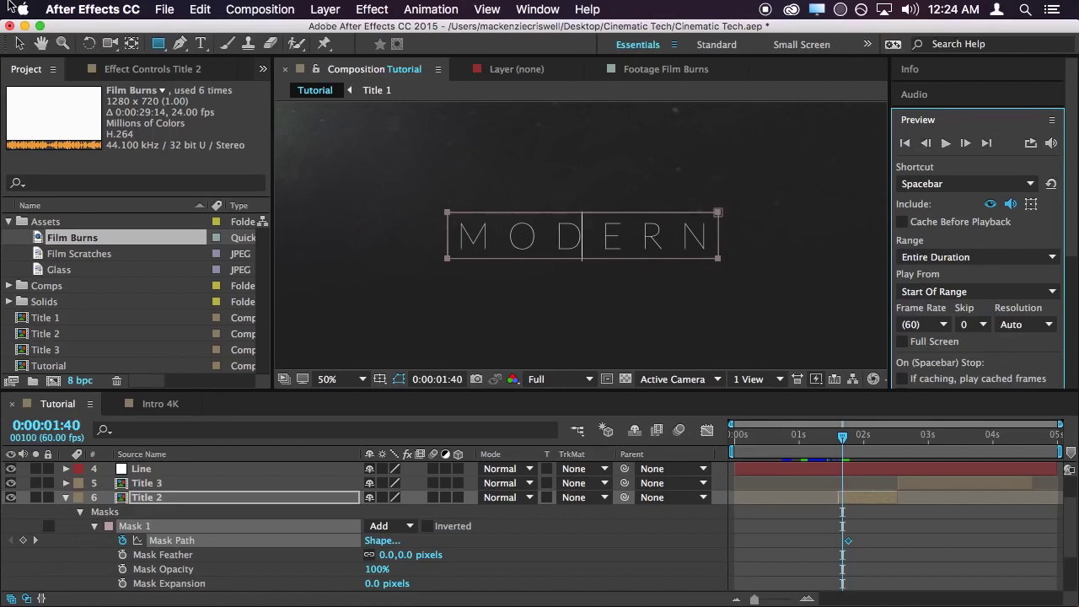
left_click(20, 43)
double_click(716, 222)
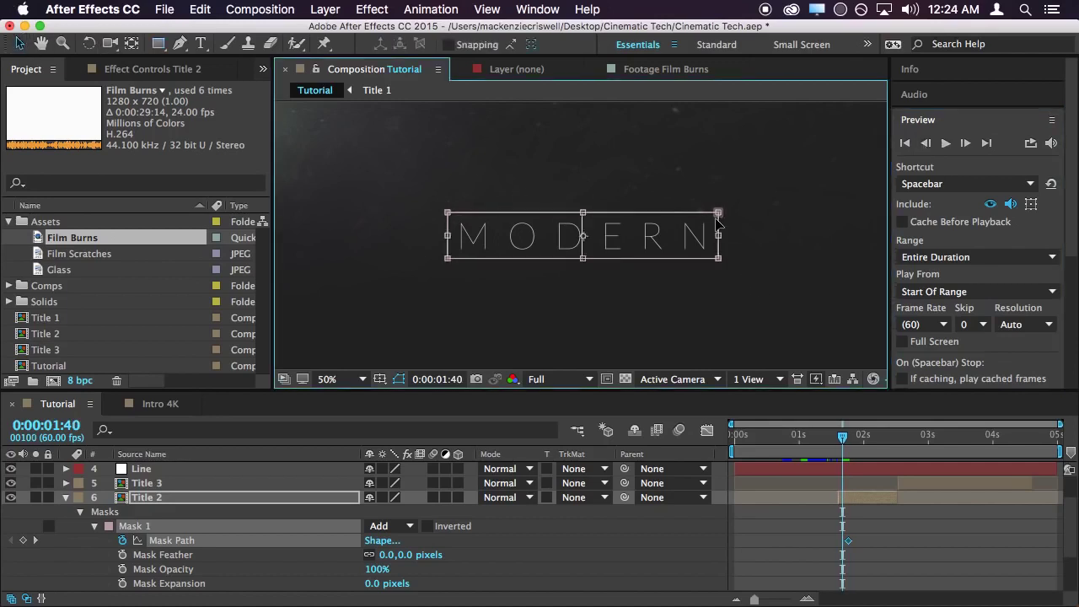
left_click_drag(718, 236, 583, 242)
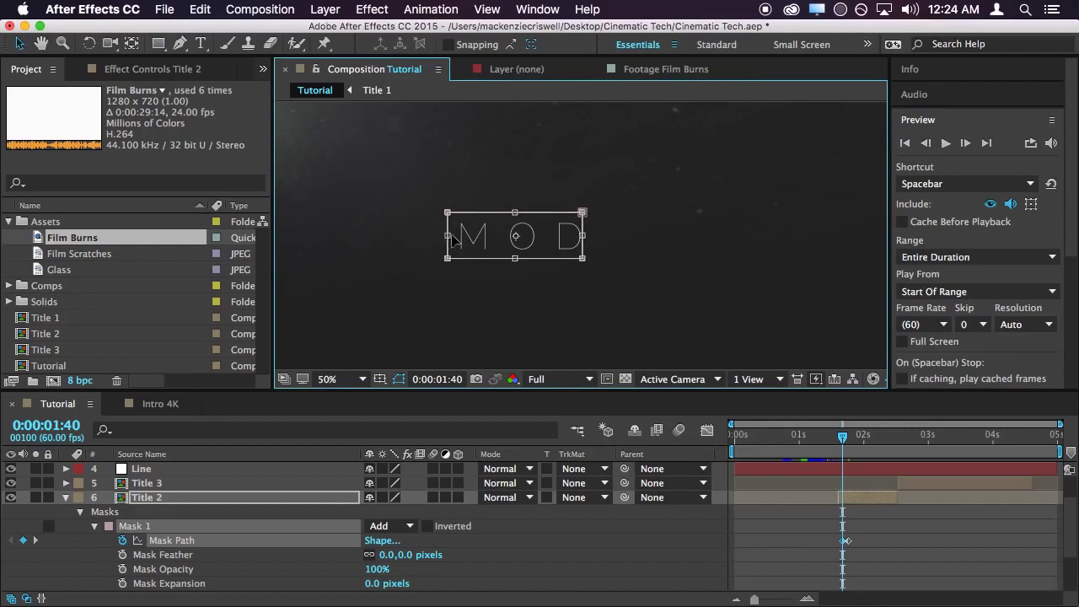
left_click_drag(448, 236, 584, 250)
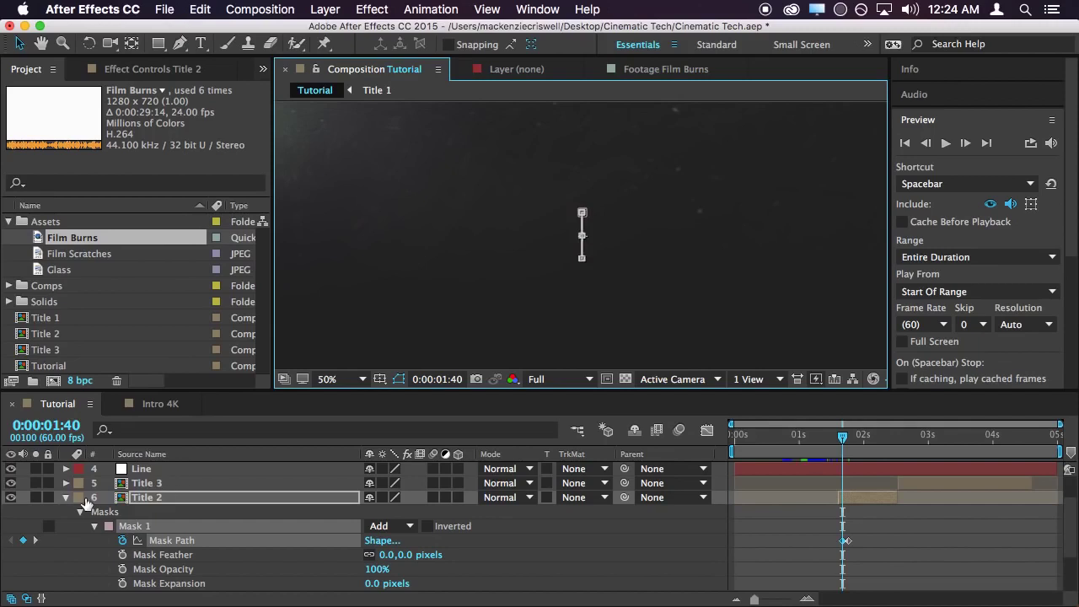
Collapse Title 2, split it at 0:00:01:40 and delete the portion before that frame
left_click(72, 499)
left_click(862, 525)
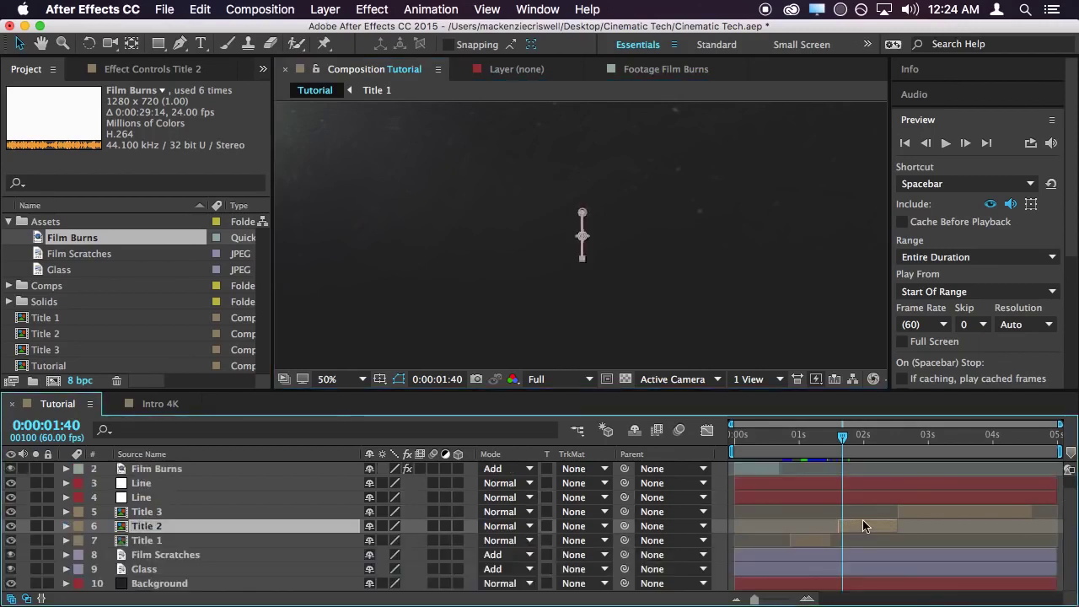
key("super+d")
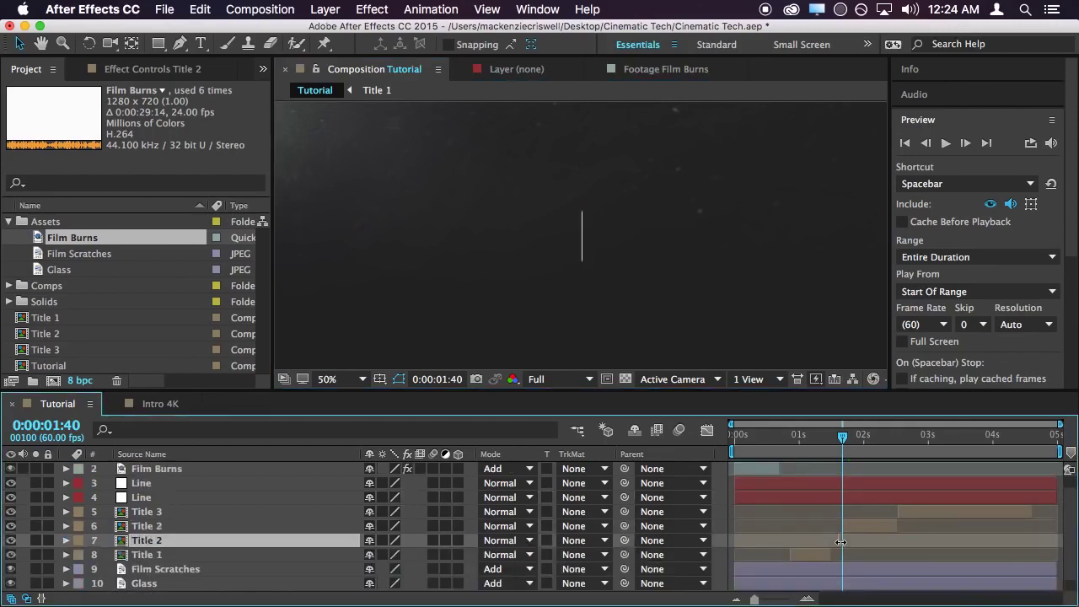
key("Delete")
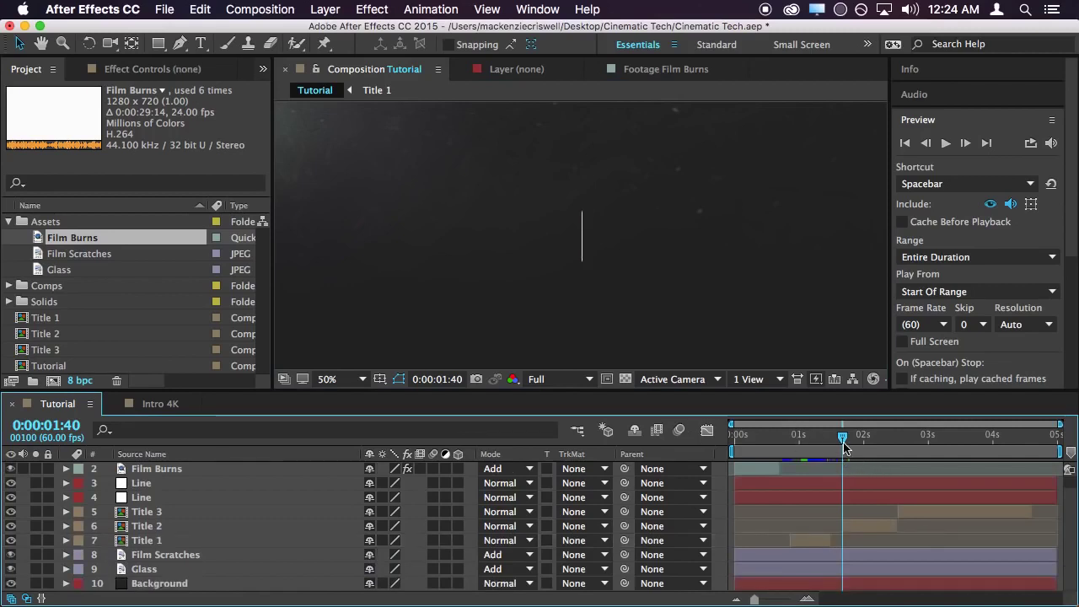
Step frame by frame from 0:00:01:40 to 0:00:01:47 to check the MODERN reveal between the spreading lines
left_click(966, 143)
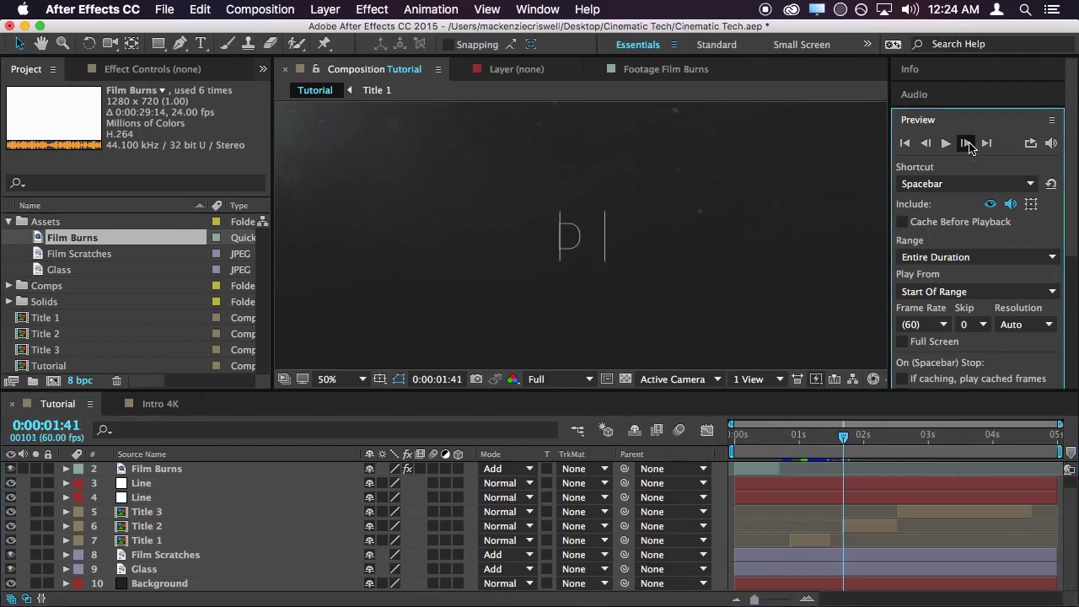
left_click(966, 143)
left_click(966, 143)
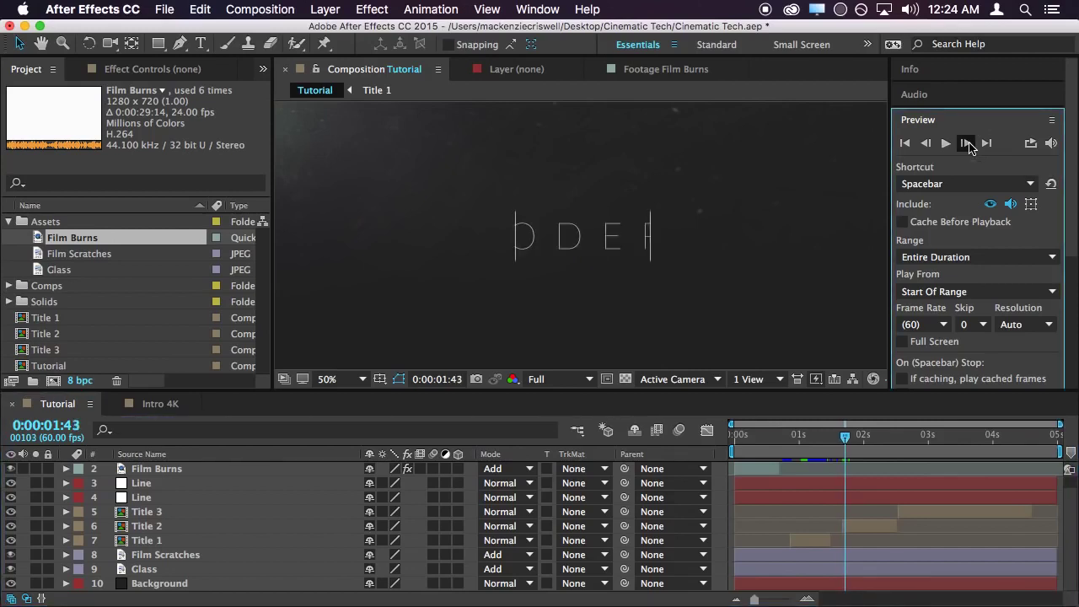
left_click(966, 144)
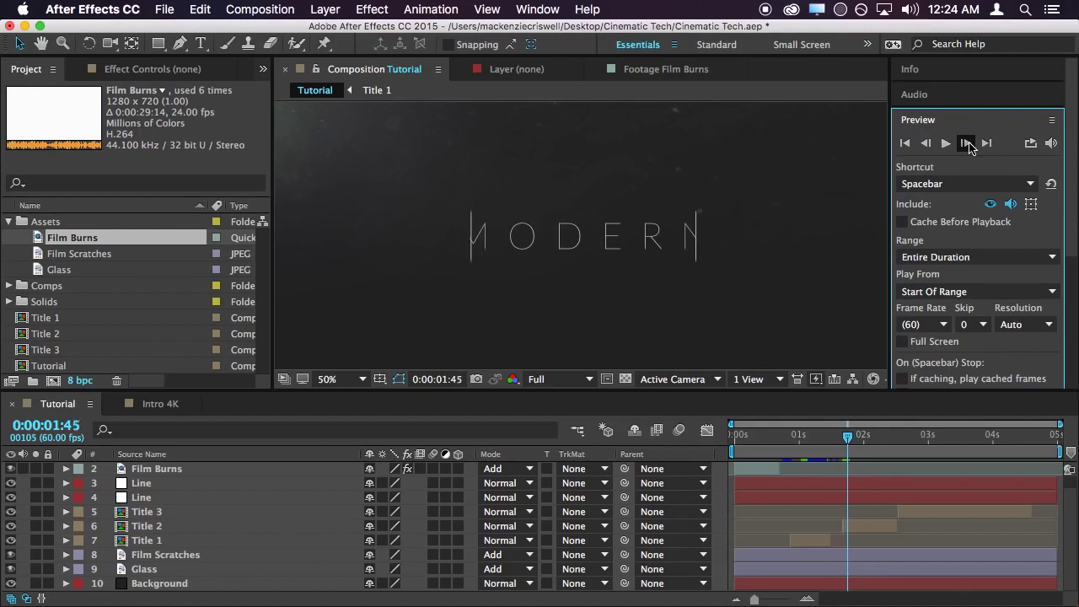
left_click(965, 143)
left_click(966, 143)
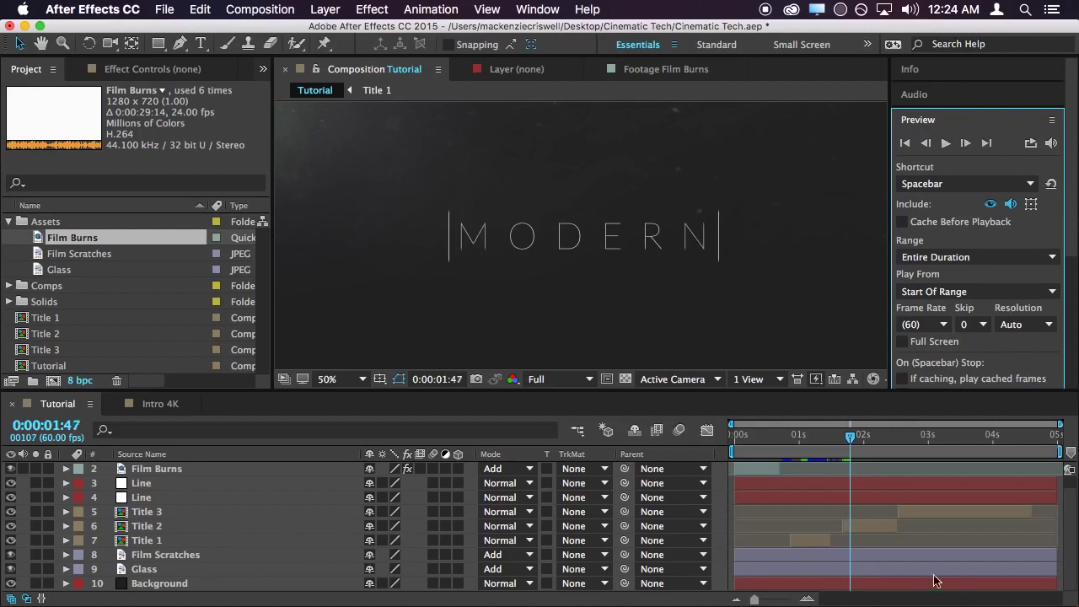
left_click(921, 529)
left_click(875, 506)
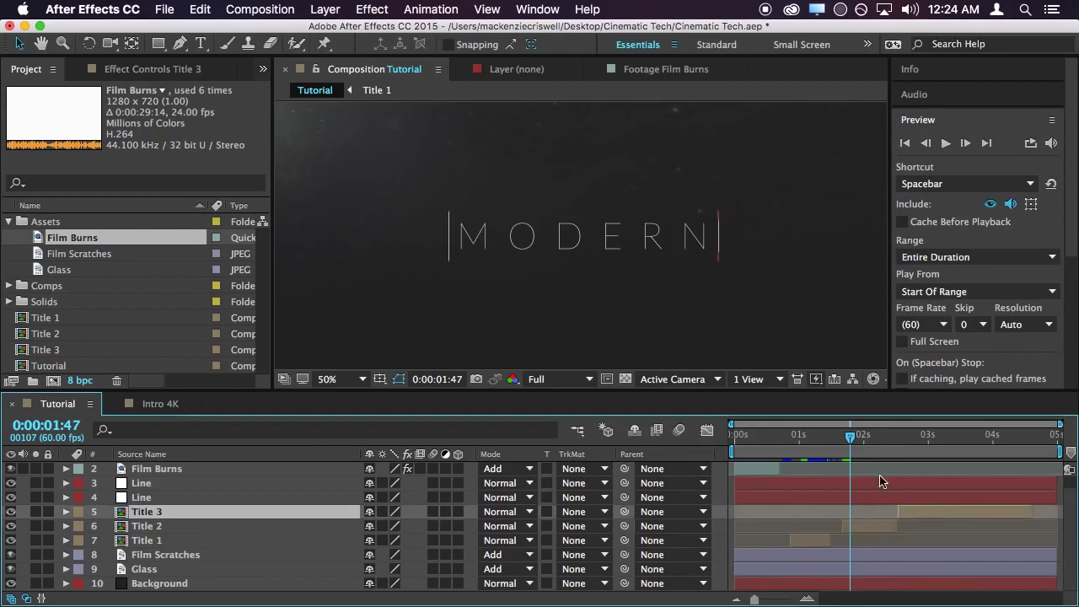
Fit the whole composition in the viewer and preview the title animation from 0:00:00:46
left_click(886, 462)
left_click_drag(886, 454, 785, 466)
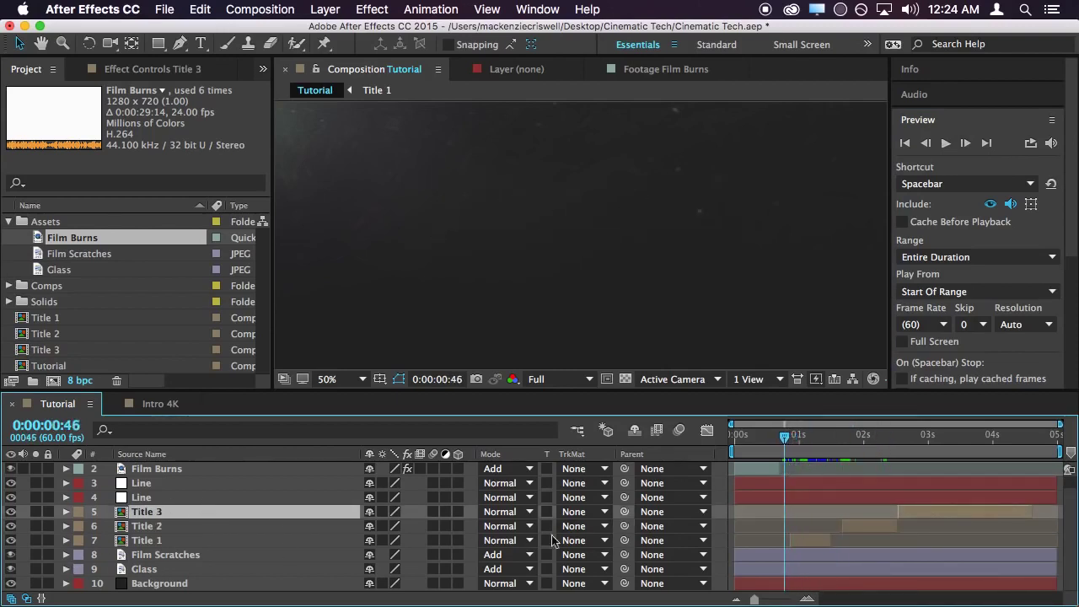
scroll(426, 549, "up", 1)
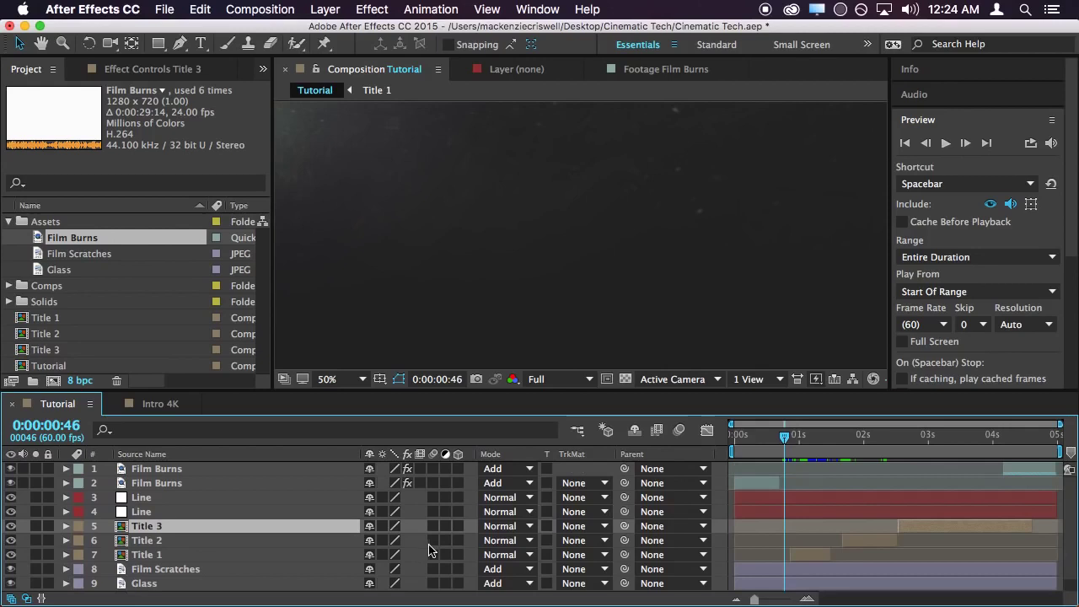
left_click(924, 542)
left_click(831, 474)
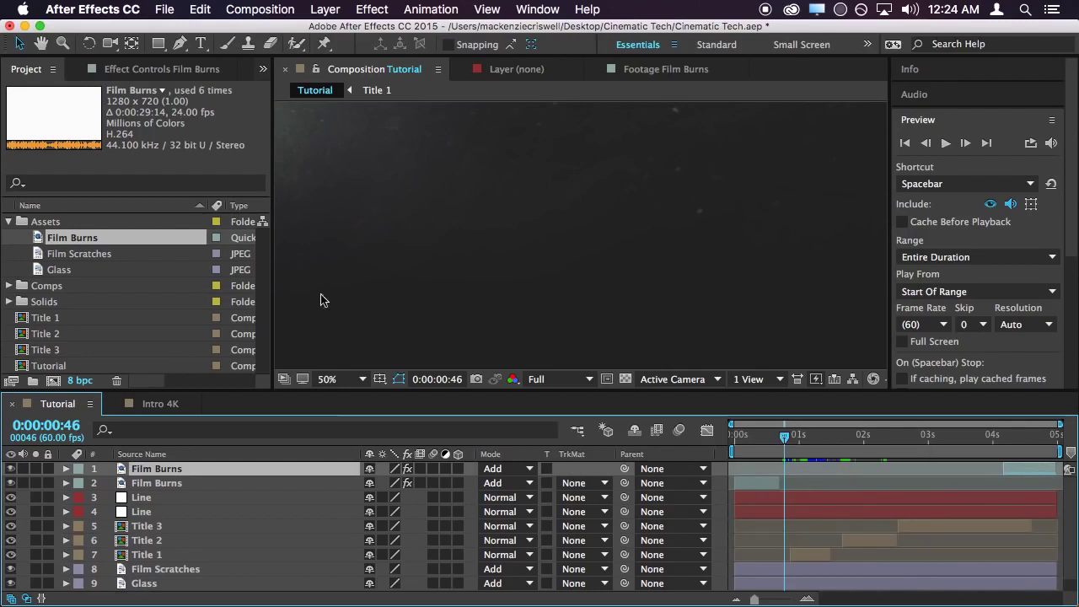
left_click(348, 379)
left_click(337, 341)
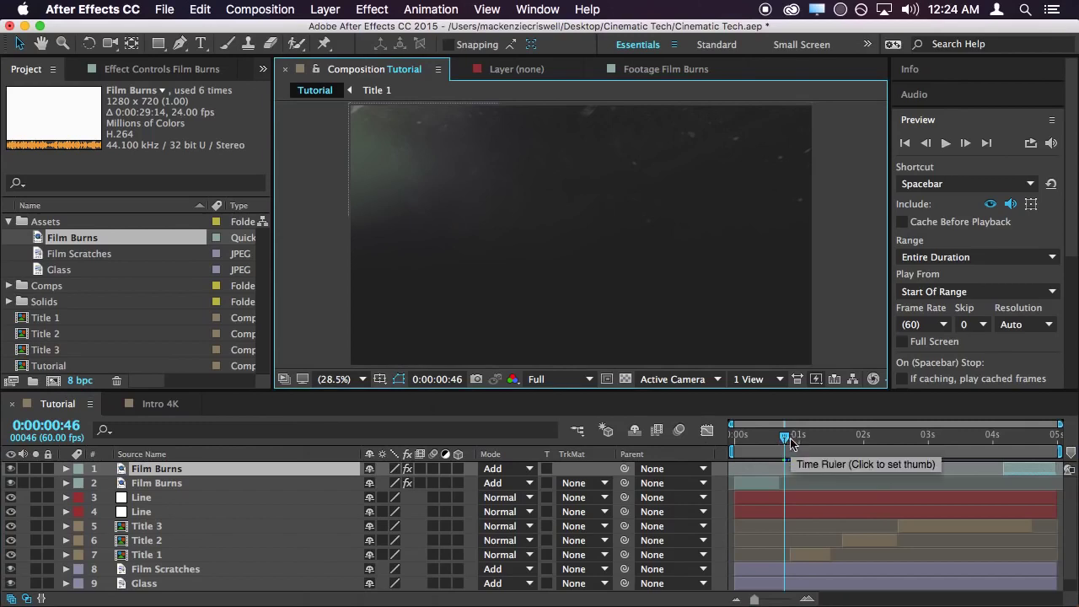
key("space")
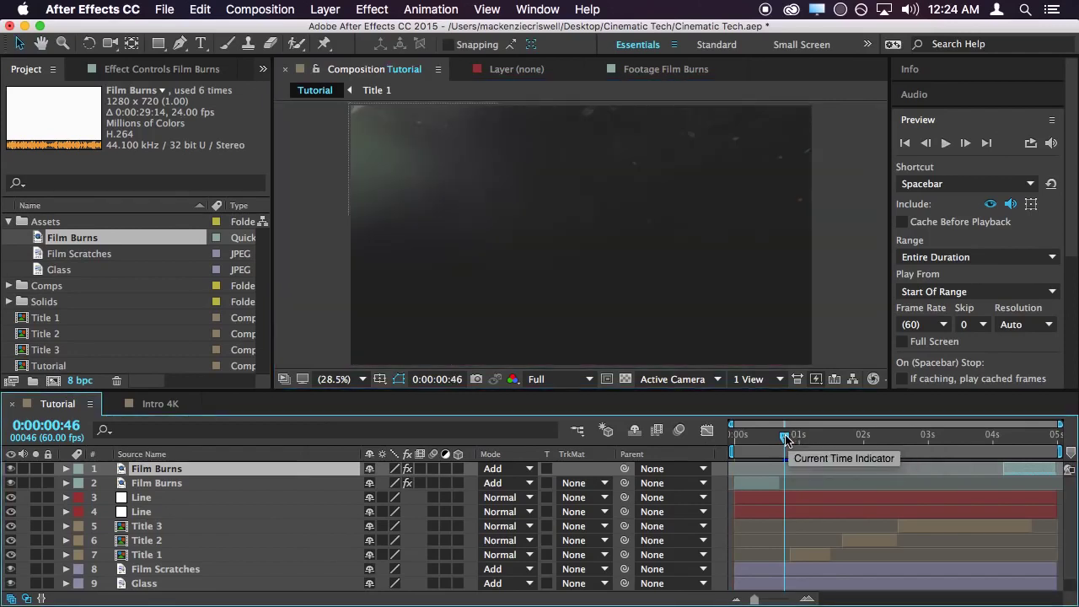
key("space")
Split both Line layers at 0:00:02:31, just before Title 3 starts, and delete their remaining portions
left_click_drag(786, 440, 893, 451)
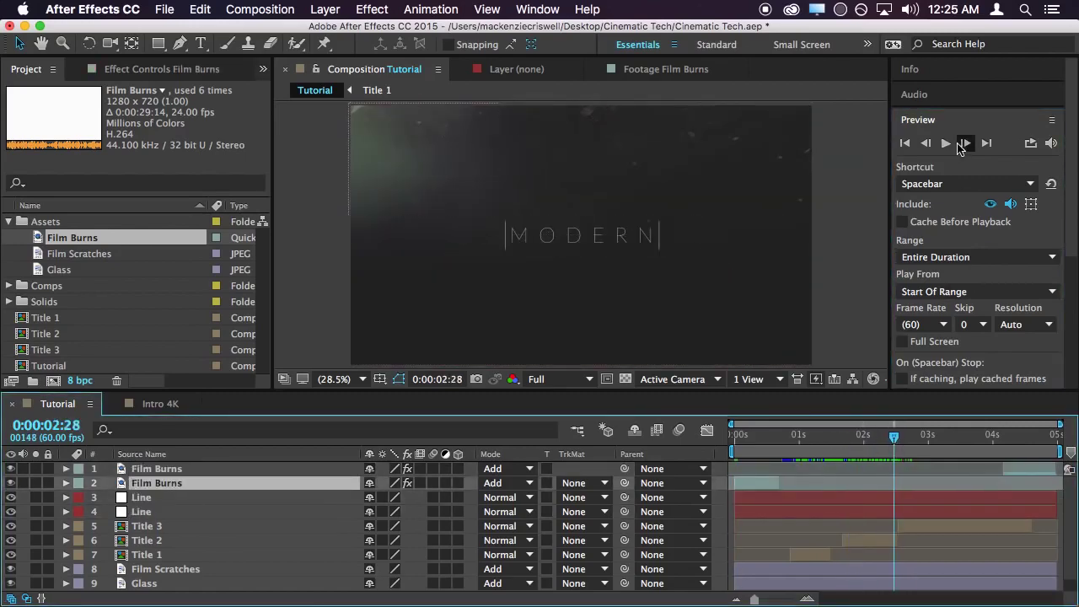
left_click(964, 145)
left_click(964, 144)
left_click(964, 144)
left_click(964, 144)
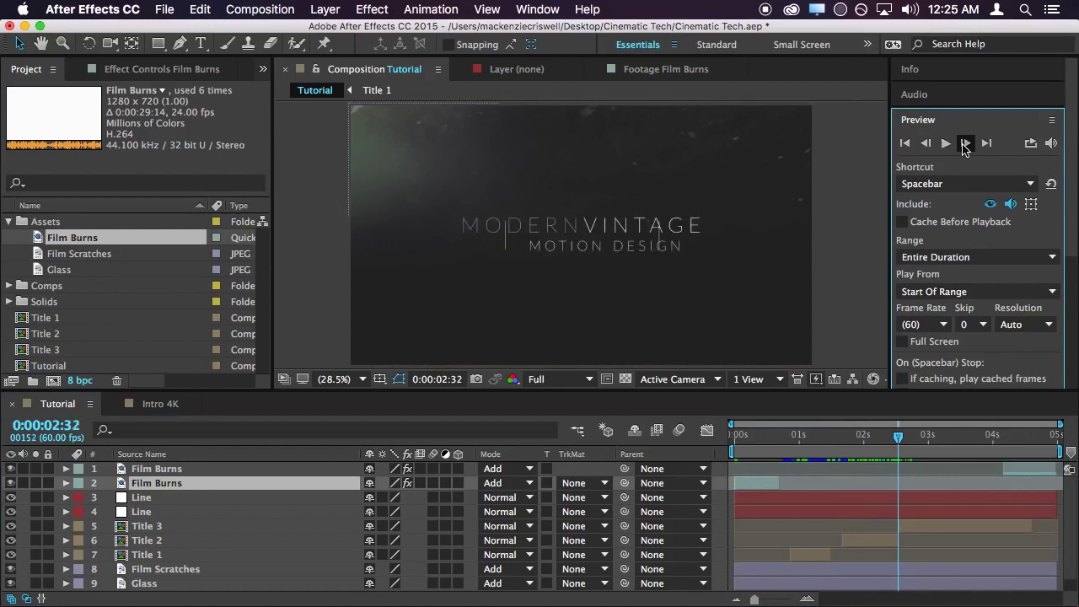
left_click(925, 143)
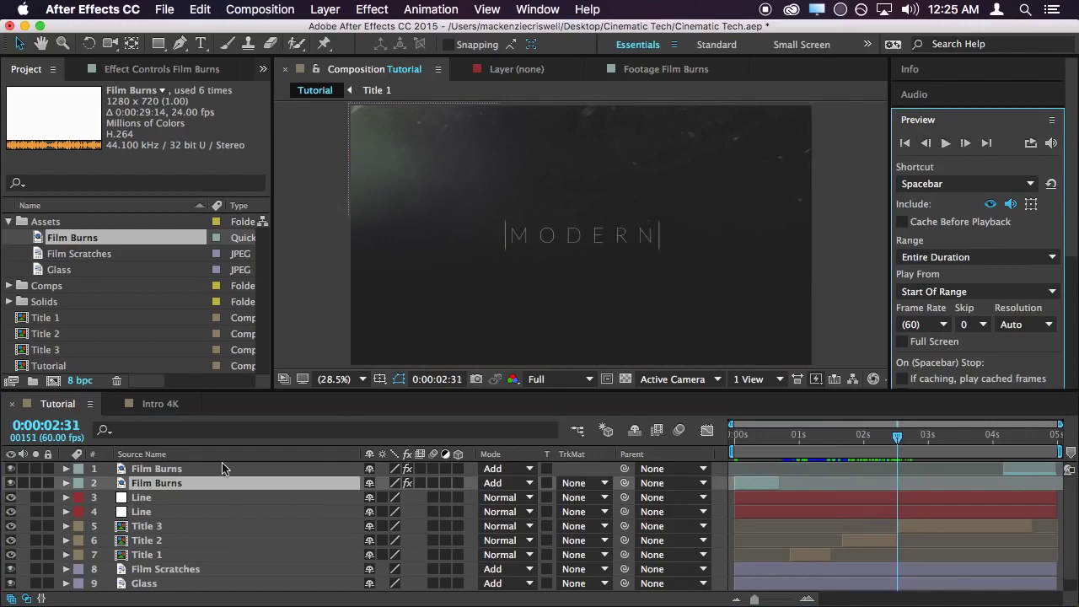
left_click(169, 497)
left_click(164, 512, "shift")
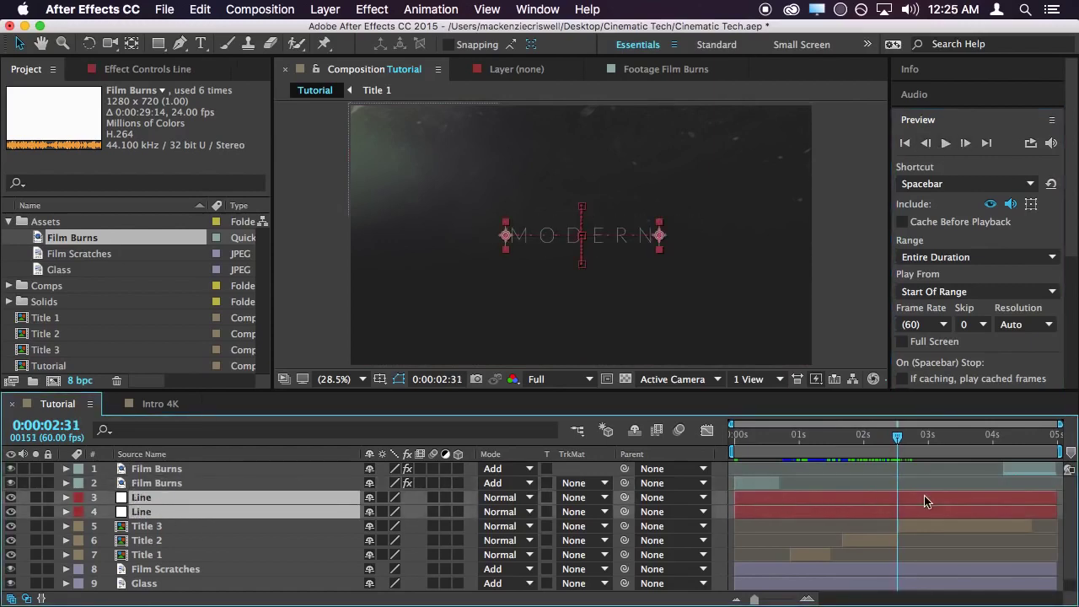
key("super+shift+d")
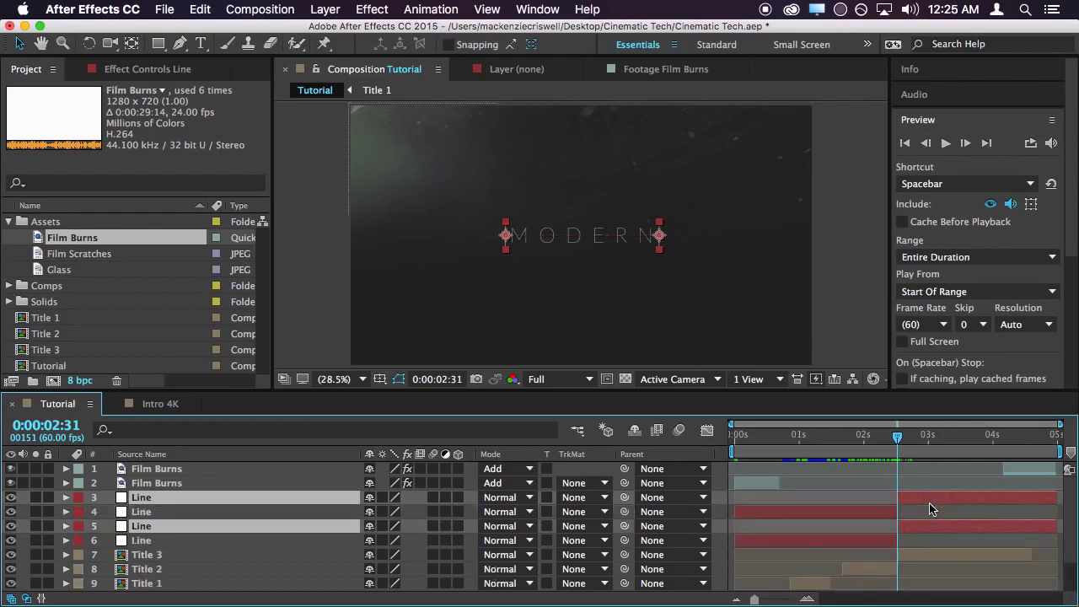
key("Delete")
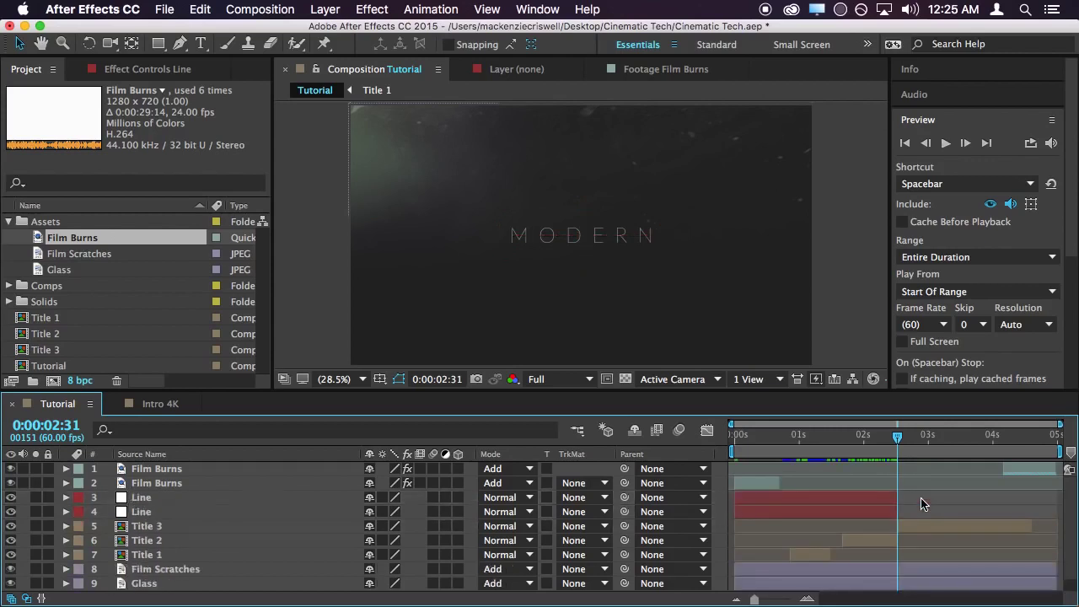
Examine how the Intro 4K composition treats the transition out of MODERN, then return to the Tutorial composition
mouse_move(893, 435)
left_mouse_down()
mouse_move(809, 442)
mouse_move(756, 472)
mouse_move(849, 447)
mouse_move(899, 453)
left_mouse_up()
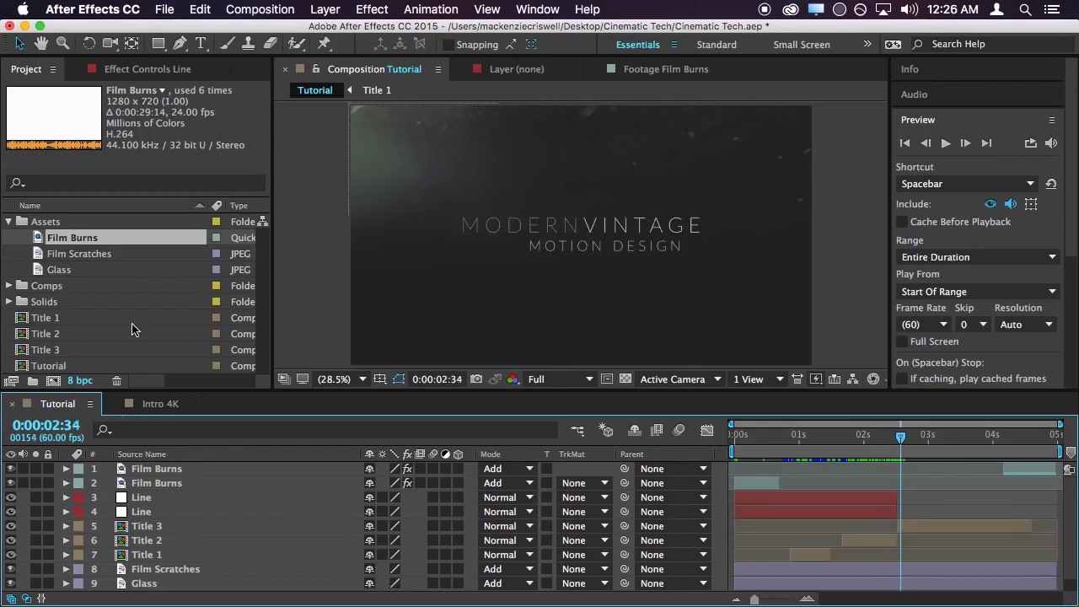
left_click(160, 402)
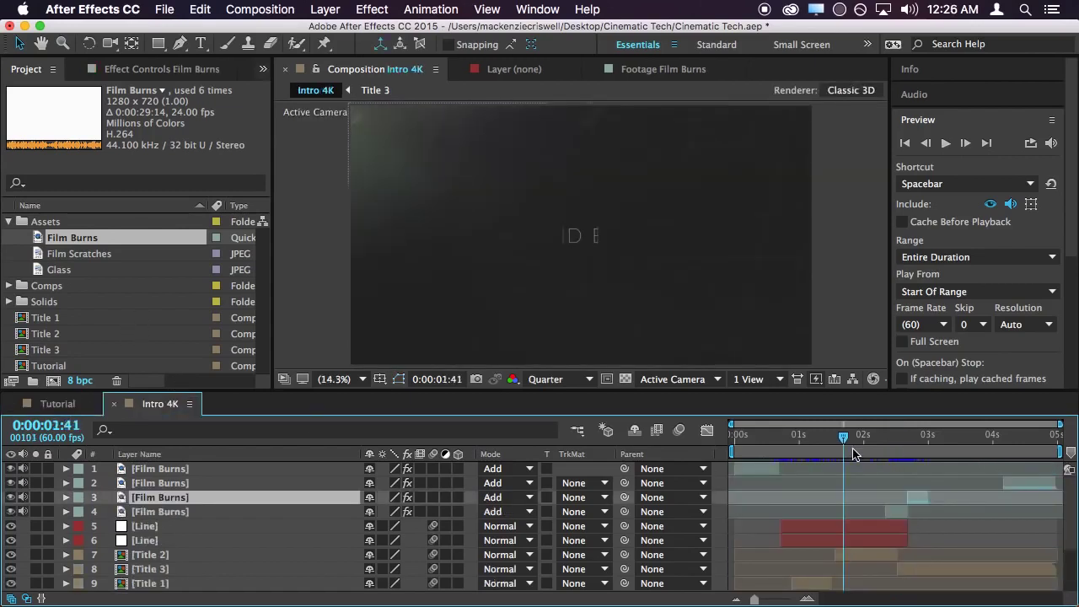
mouse_move(853, 455)
left_mouse_down()
mouse_move(902, 460)
mouse_move(886, 463)
left_mouse_up()
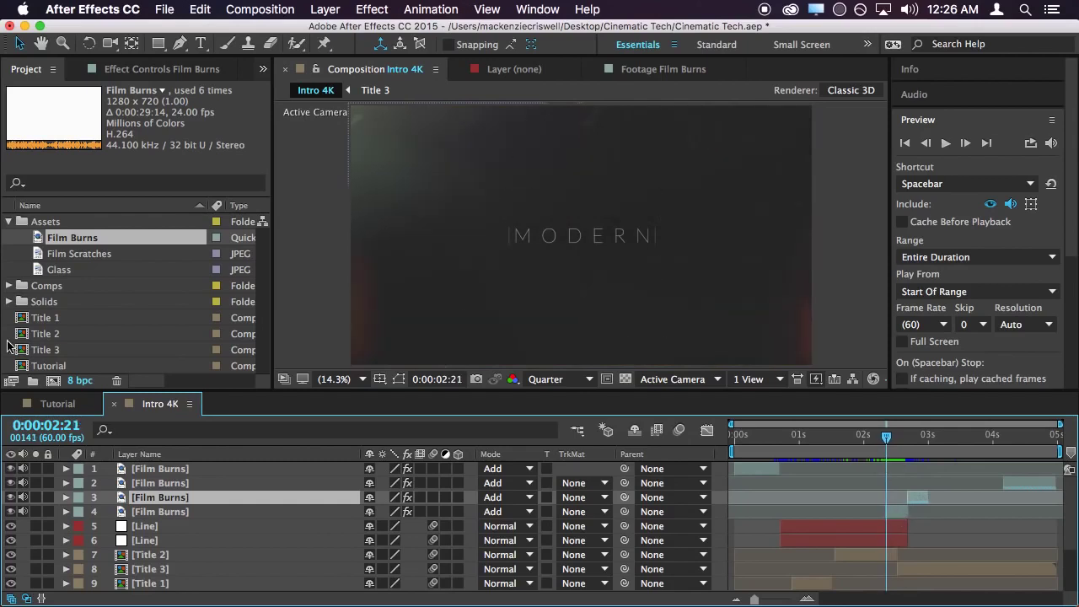
left_click(59, 405)
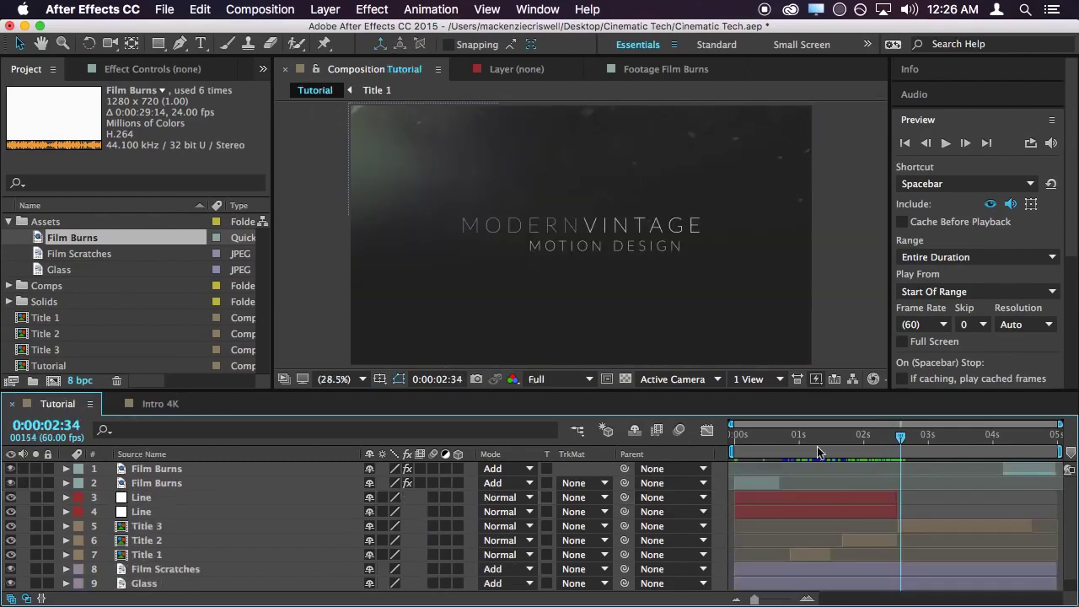
Open the Film Burns footage and set its In point to 0:00:13:15 and Out point to 0:00:14:06
double_click(88, 237)
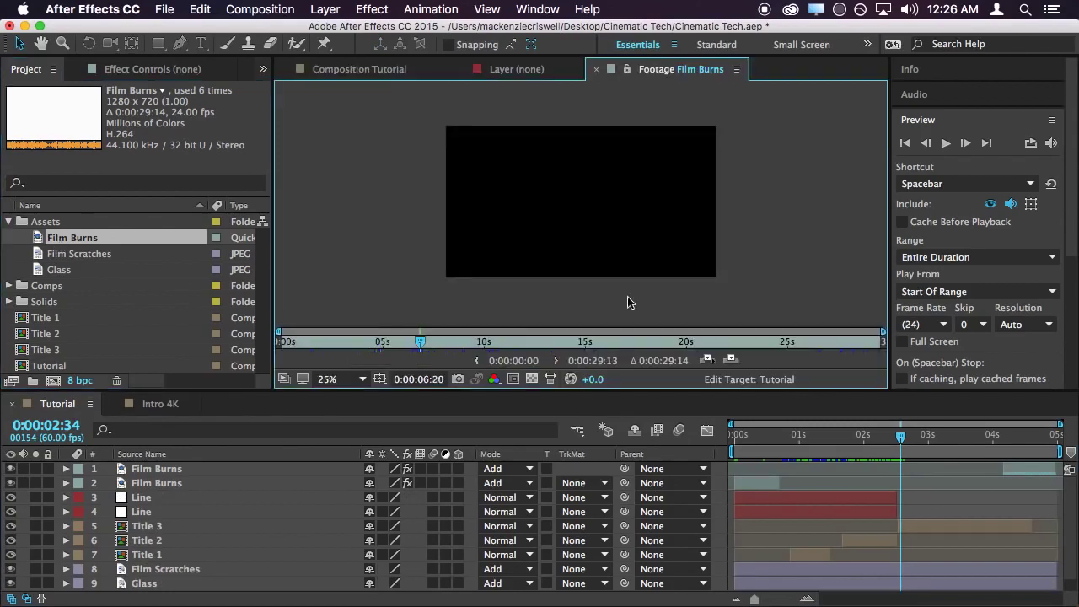
mouse_move(420, 345)
left_mouse_down()
mouse_move(607, 355)
mouse_move(557, 365)
left_mouse_up()
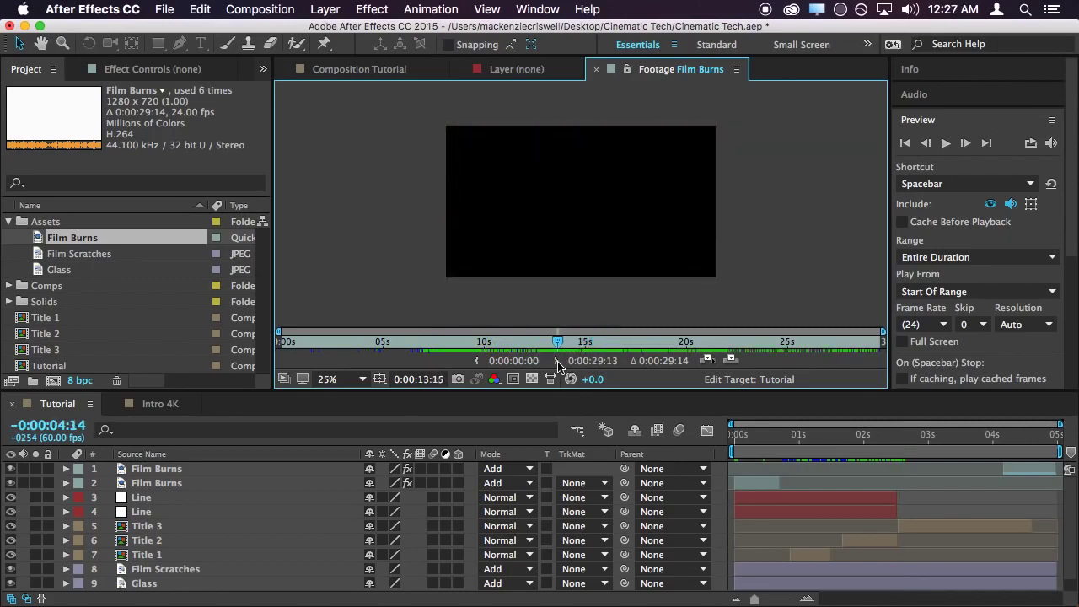
left_click(476, 362)
left_click_drag(558, 343, 571, 343)
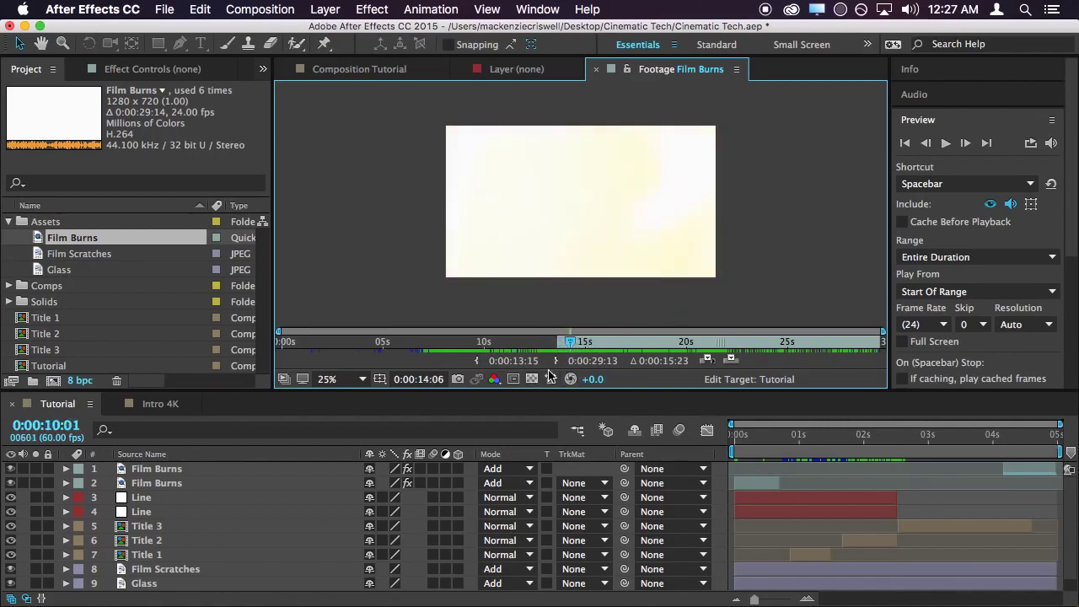
left_click(556, 361)
left_click_drag(565, 346, 562, 343)
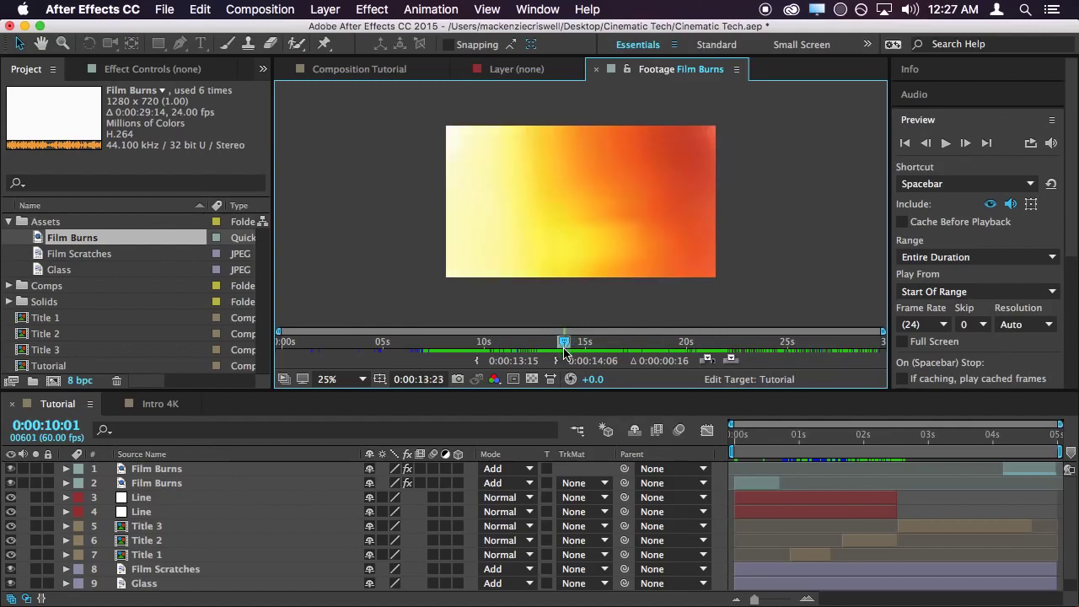
Add the trimmed Film Burns clip above the Line layers, spanning the Title 2 to Title 3 cut, and view it at 0:00:02:15
left_click_drag(74, 244, 889, 505)
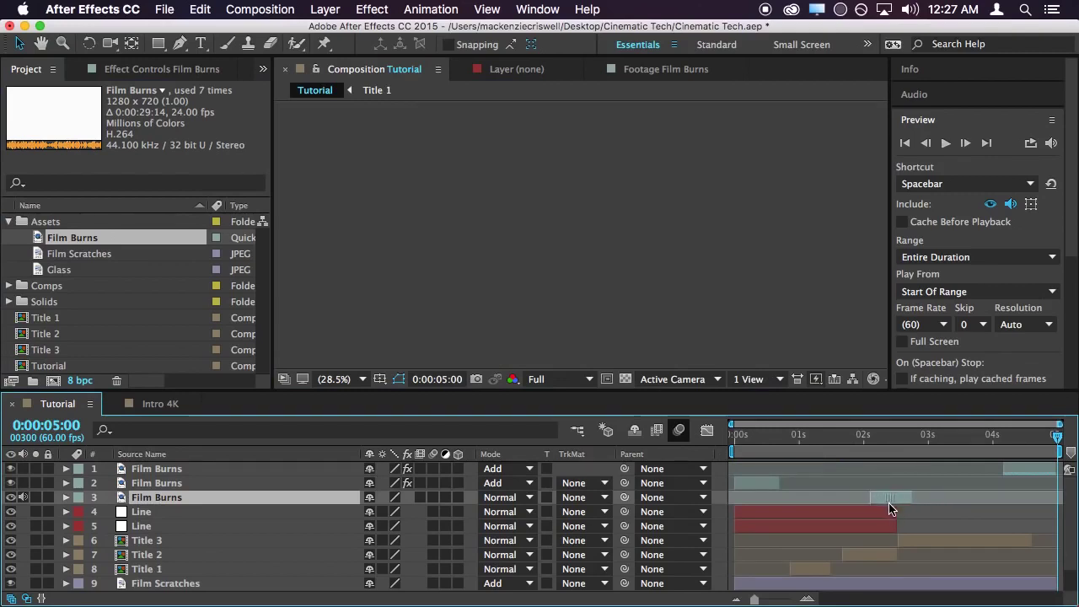
left_click(888, 468)
left_click(879, 434)
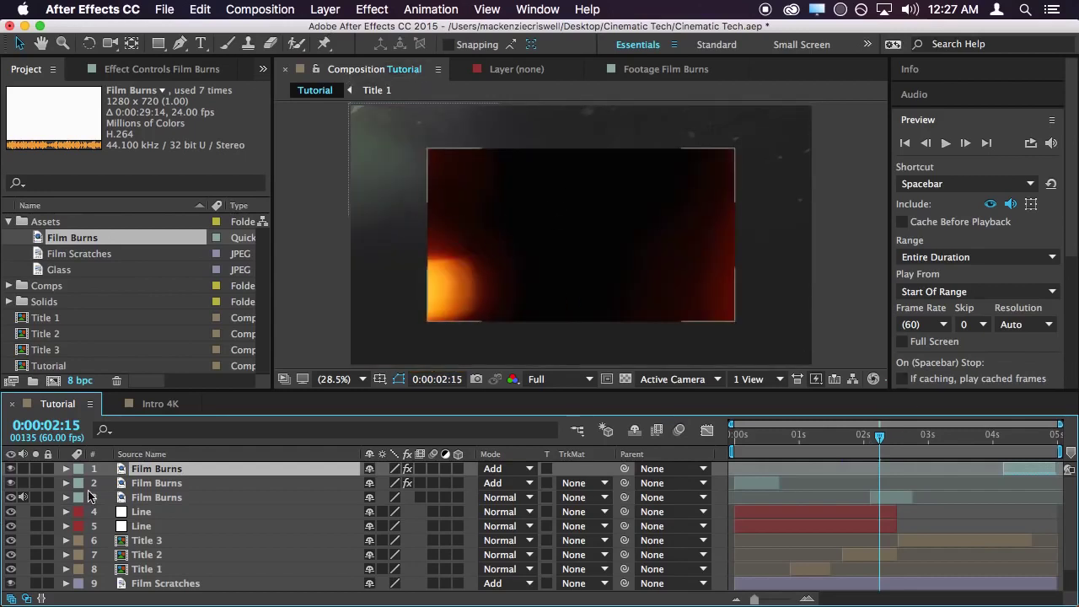
Fit the topmost Film Burns layer at the end of the timeline to the composition frame
right_click(187, 468)
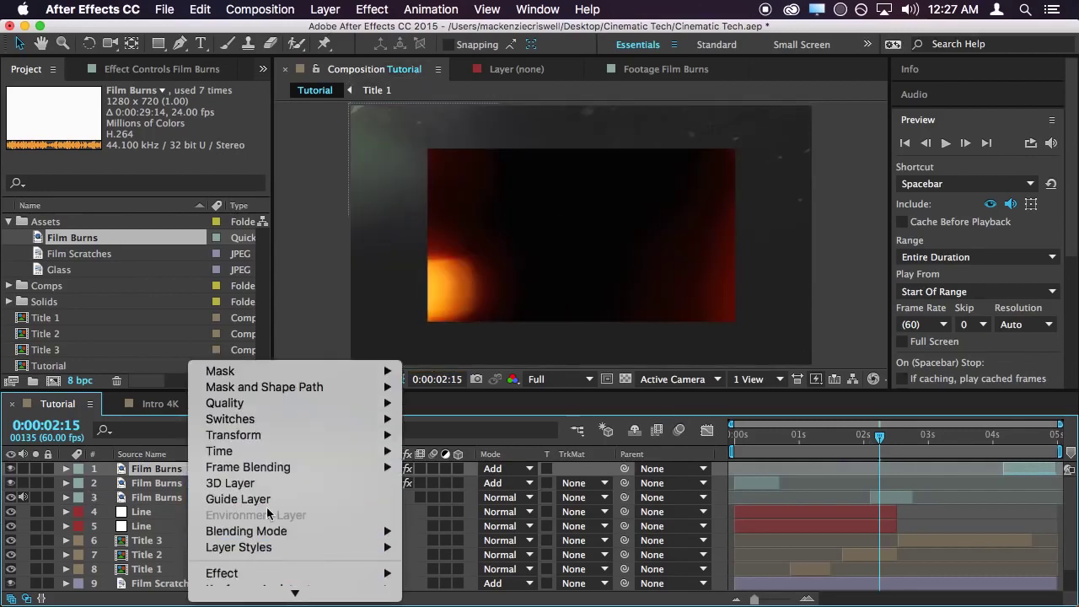
mouse_move(262, 435)
left_click(546, 532)
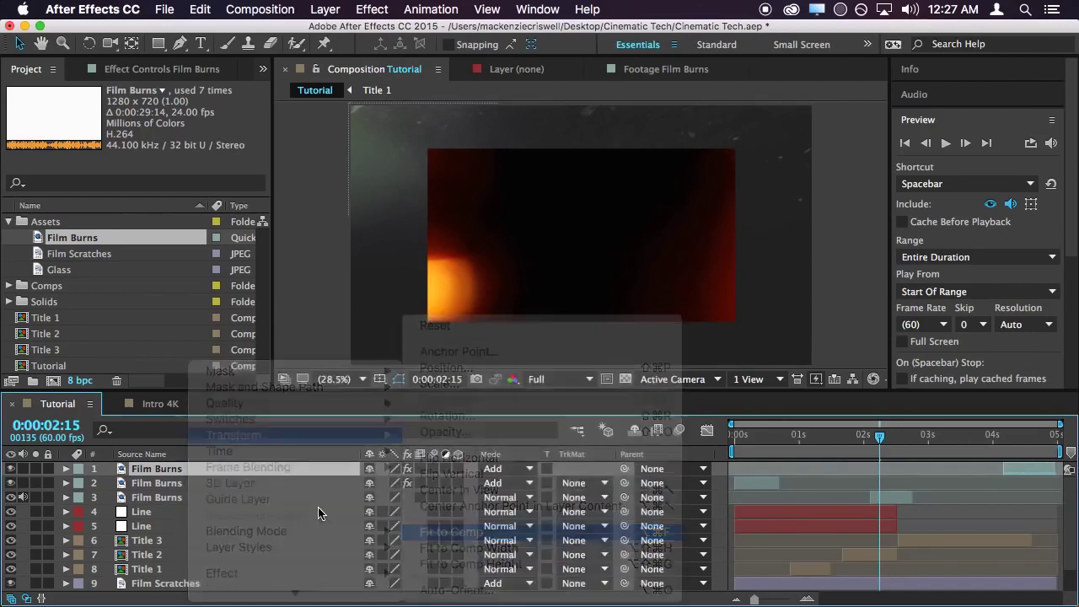
left_click(505, 482)
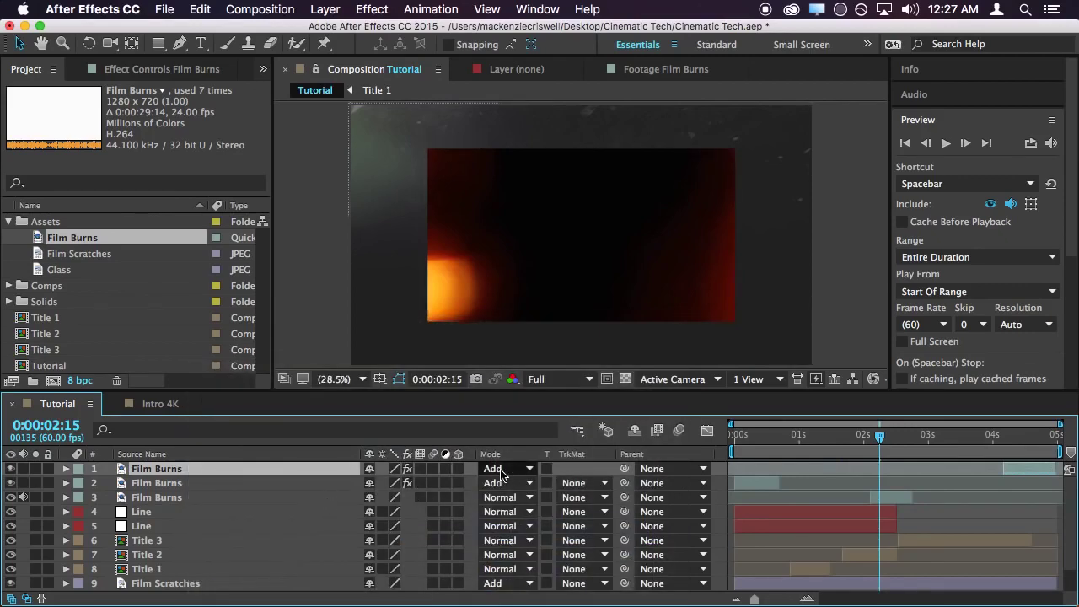
Fit the new Film Burns layer directly above the Line layers to the composition frame and set its blending mode to Add
left_click(178, 497)
double_click(196, 499)
right_click(196, 499)
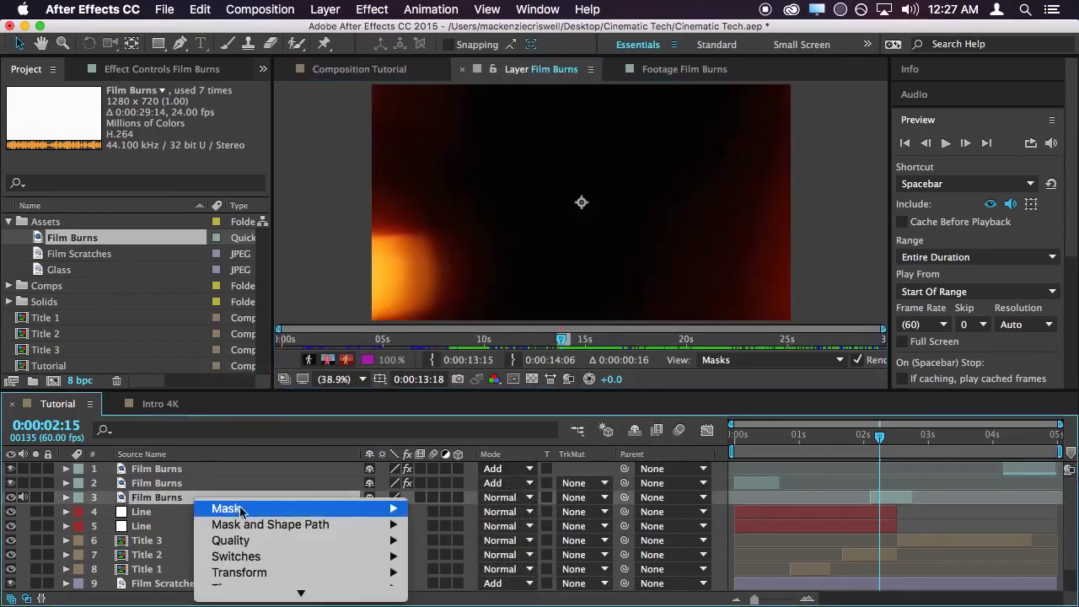
mouse_move(251, 334)
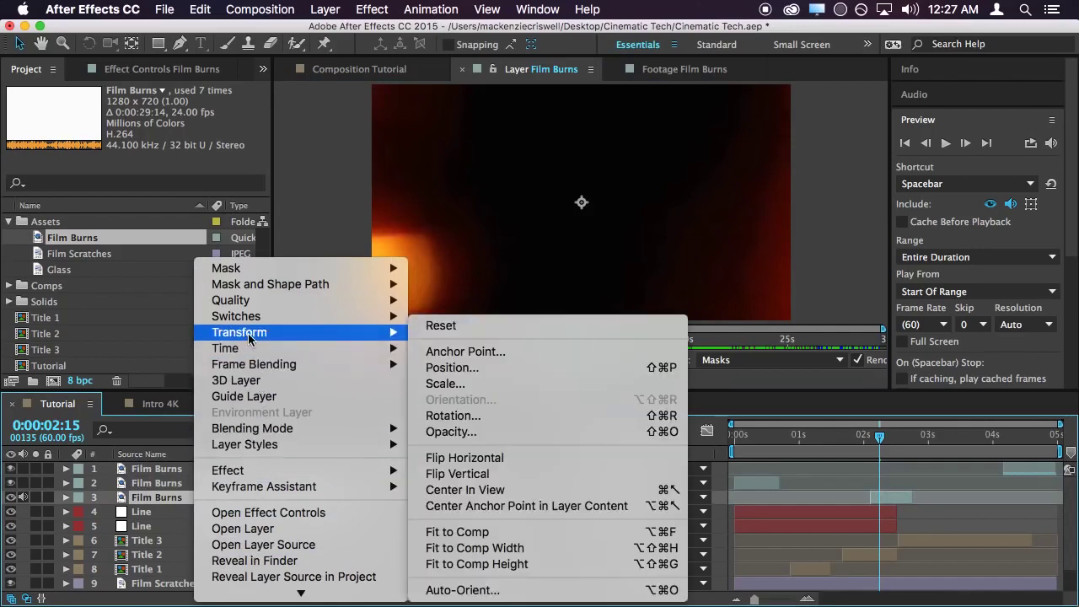
left_click(459, 532)
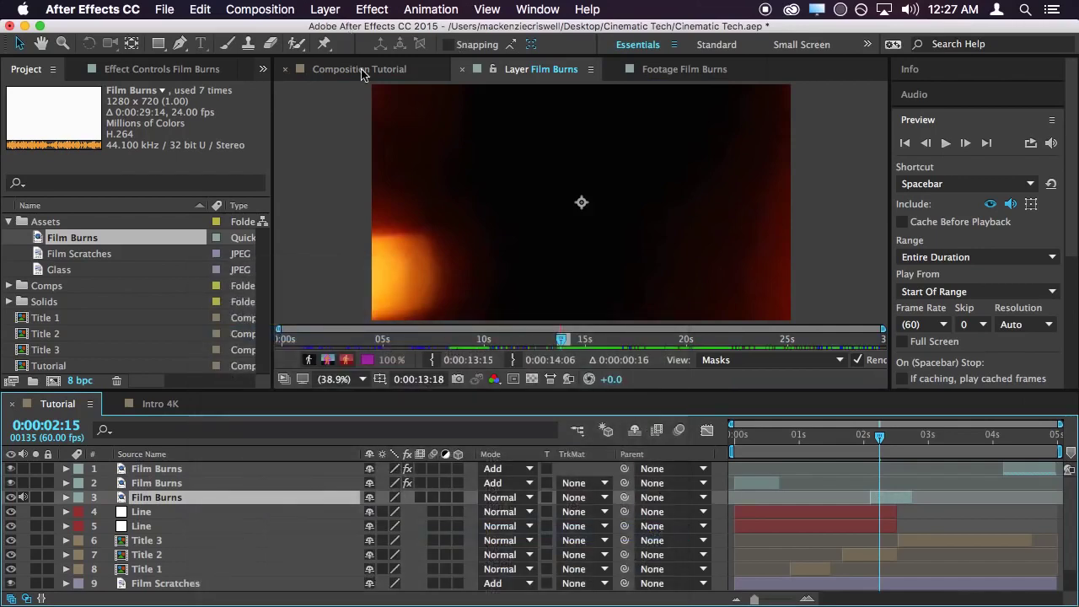
left_click(499, 511)
scroll(518, 557, "down", 3)
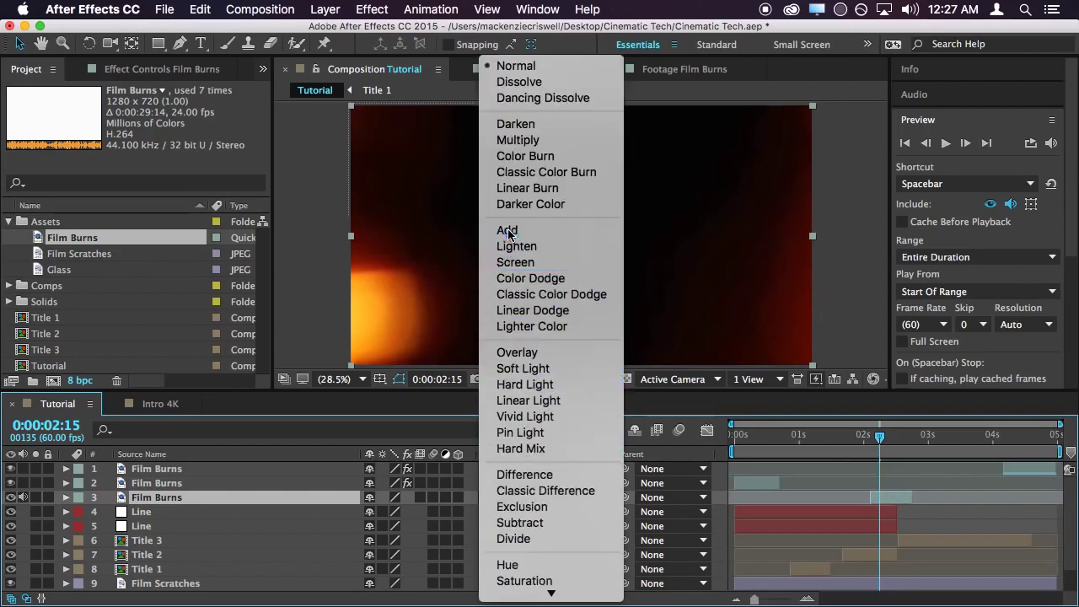
left_click(505, 232)
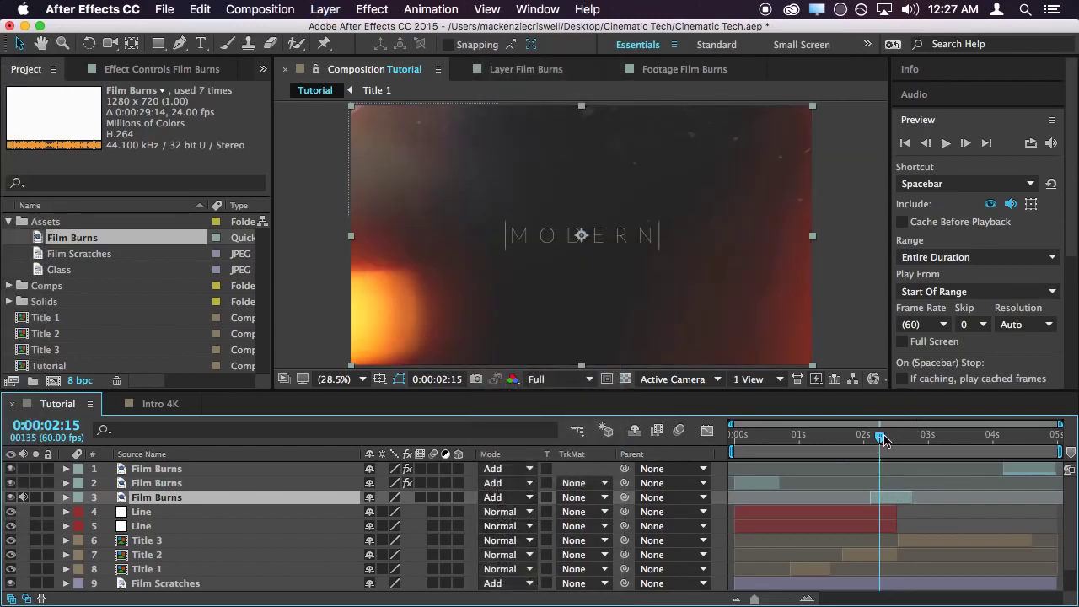
Time-stretch the new Film Burns layer to a factor of 70 and view its burn up to 0:00:02:20
left_click_drag(882, 438, 895, 445)
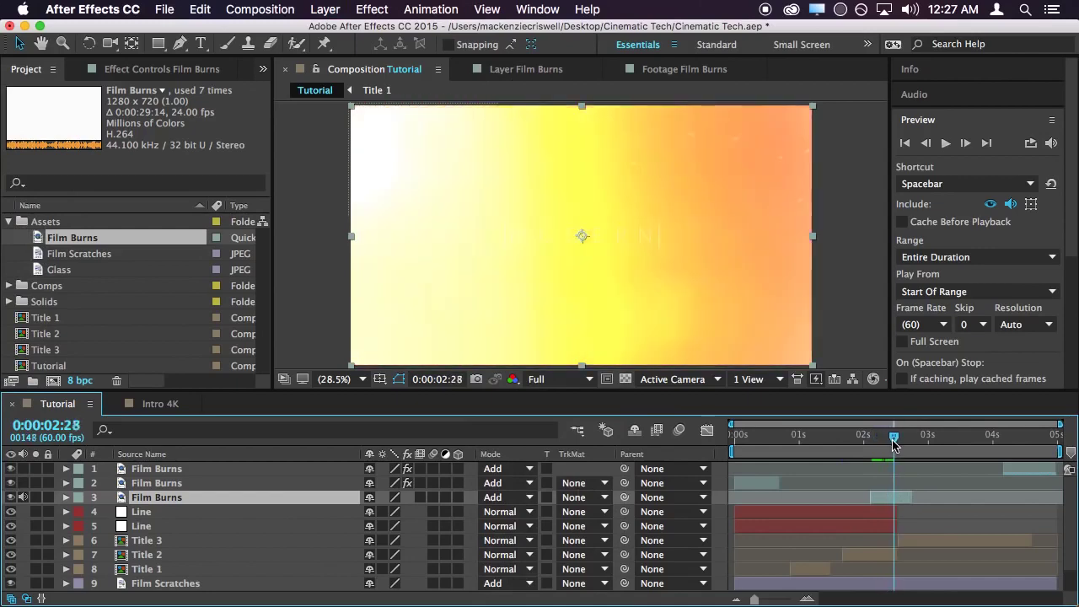
right_click(193, 503)
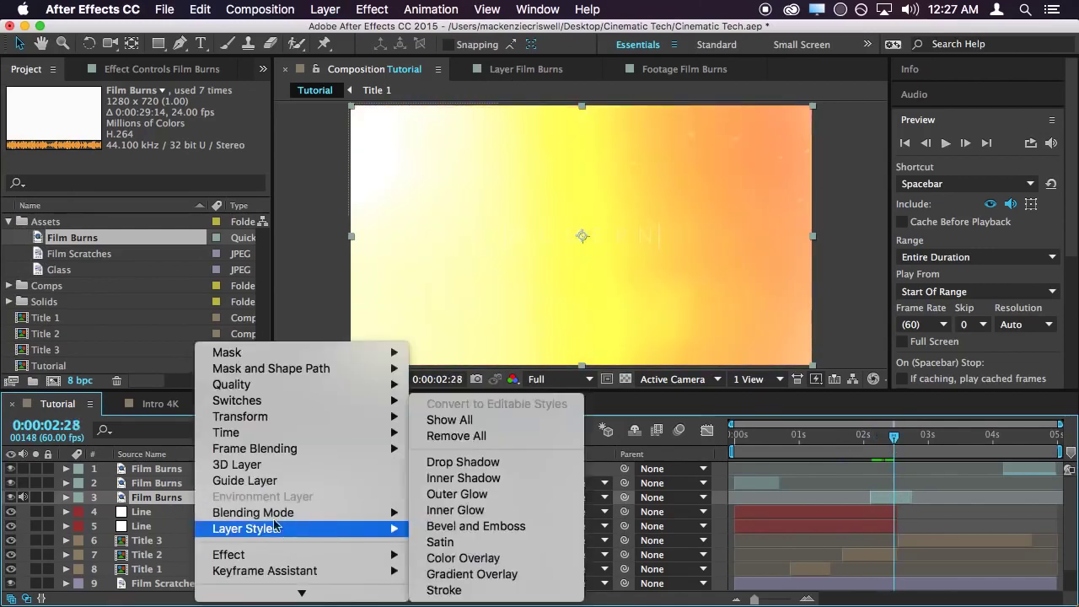
mouse_move(244, 433)
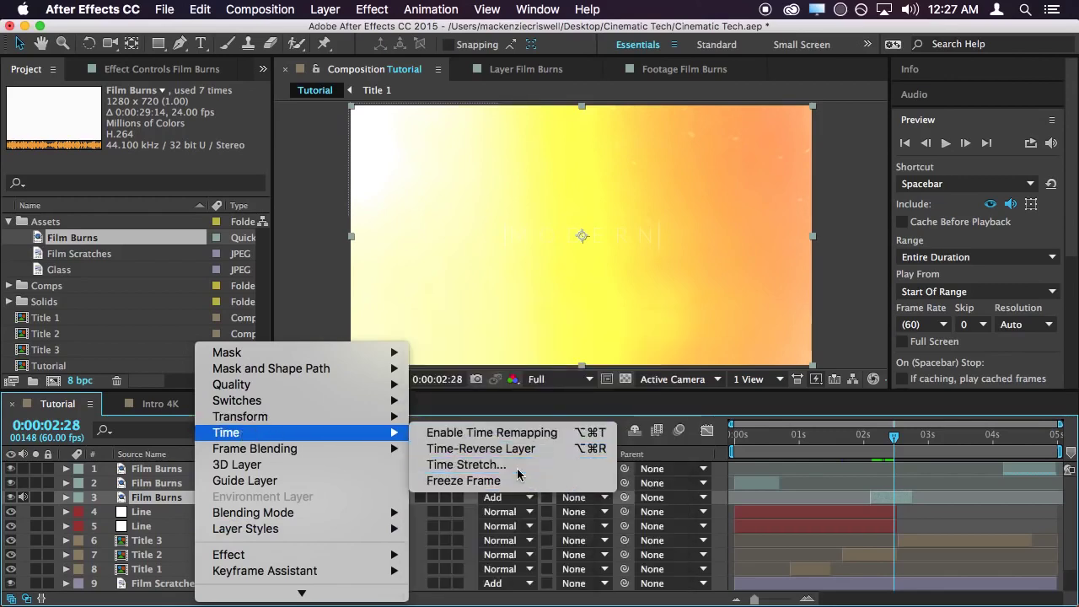
left_click(463, 480)
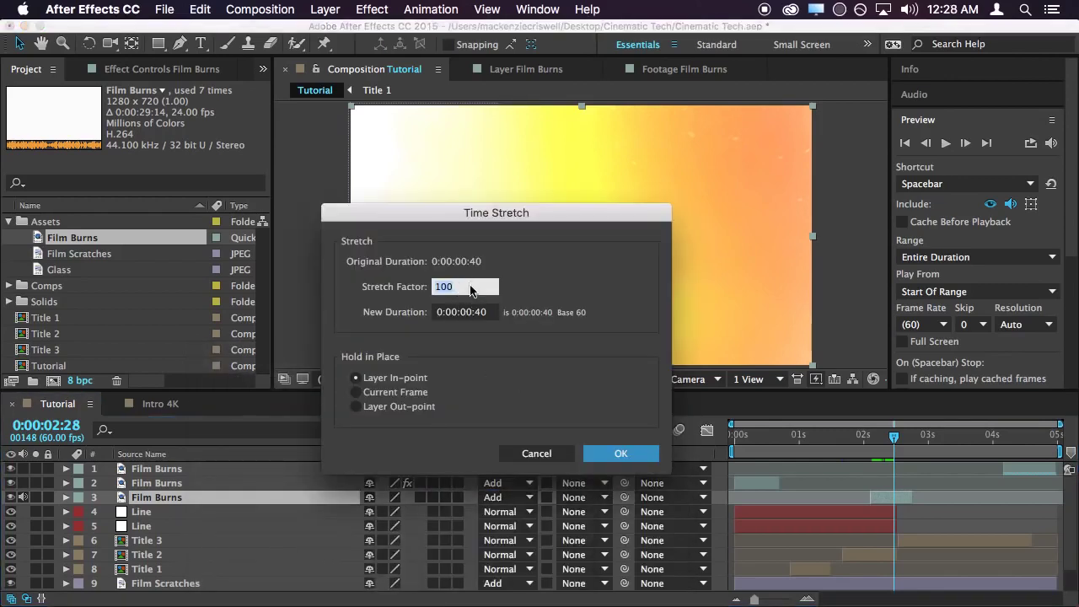
type("20")
key("Return")
left_click_drag(895, 447, 876, 455)
left_click_drag(879, 456, 885, 456)
Set the Time Stretch factor of the new Film Burns layer to 50, holding its layer In-point
right_click(146, 496)
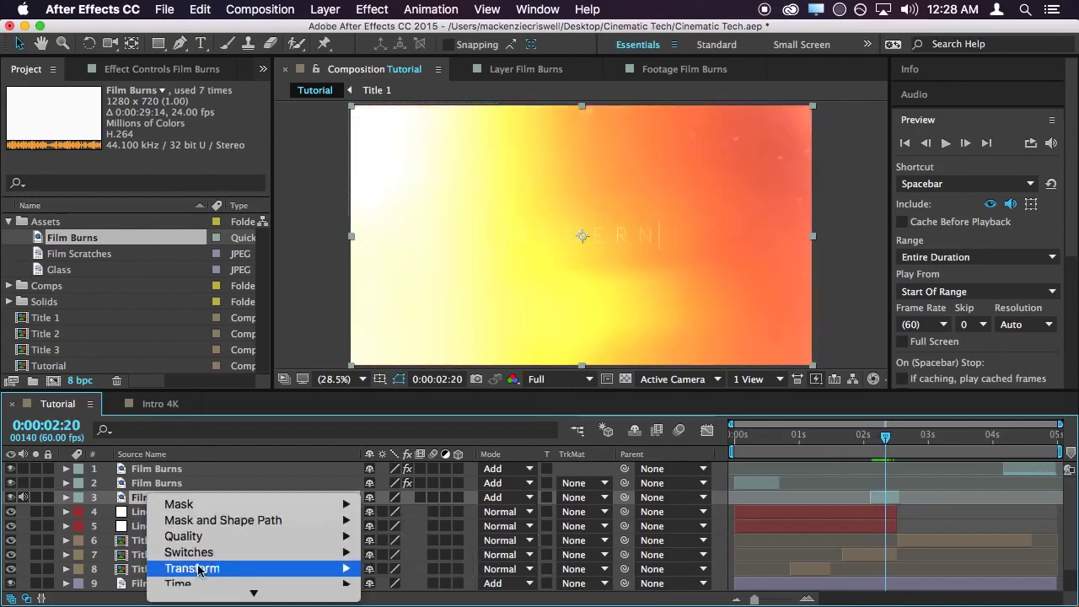
scroll(206, 565, "down", 2)
mouse_move(206, 556)
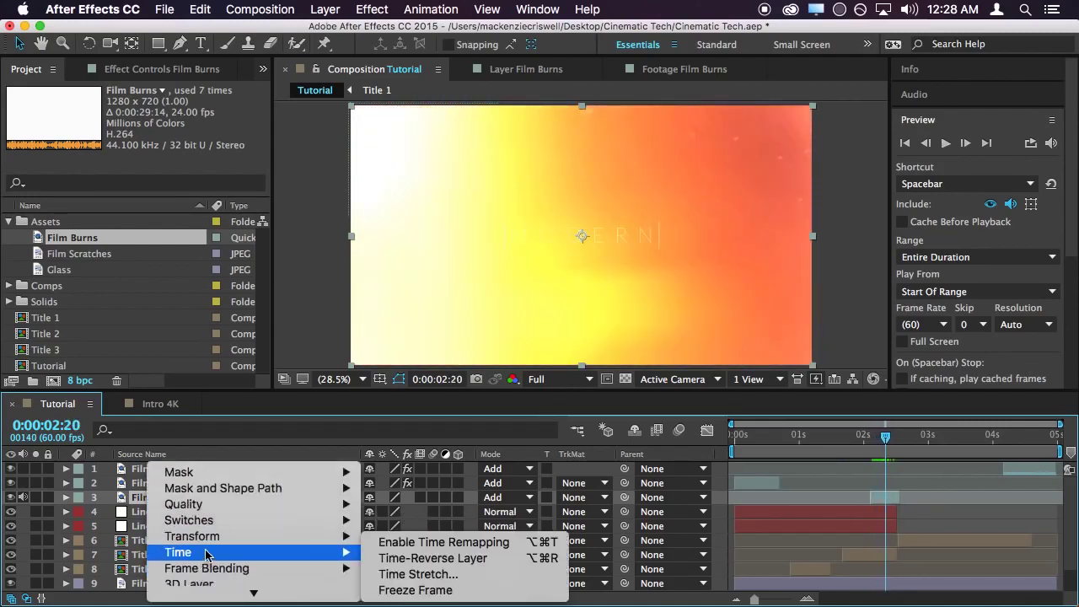
left_click(447, 576)
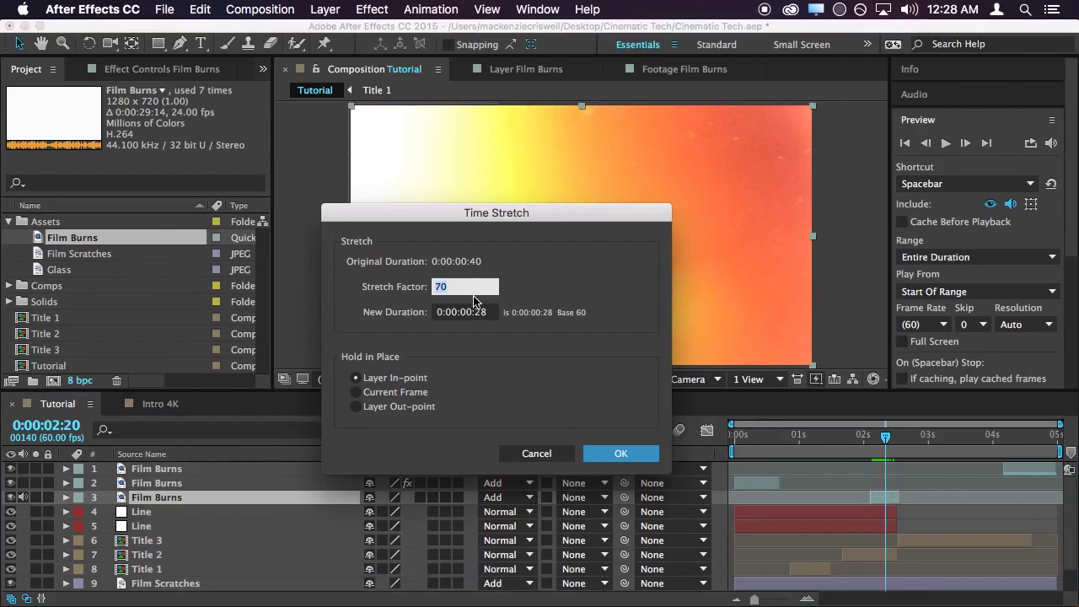
type("50")
key("Return")
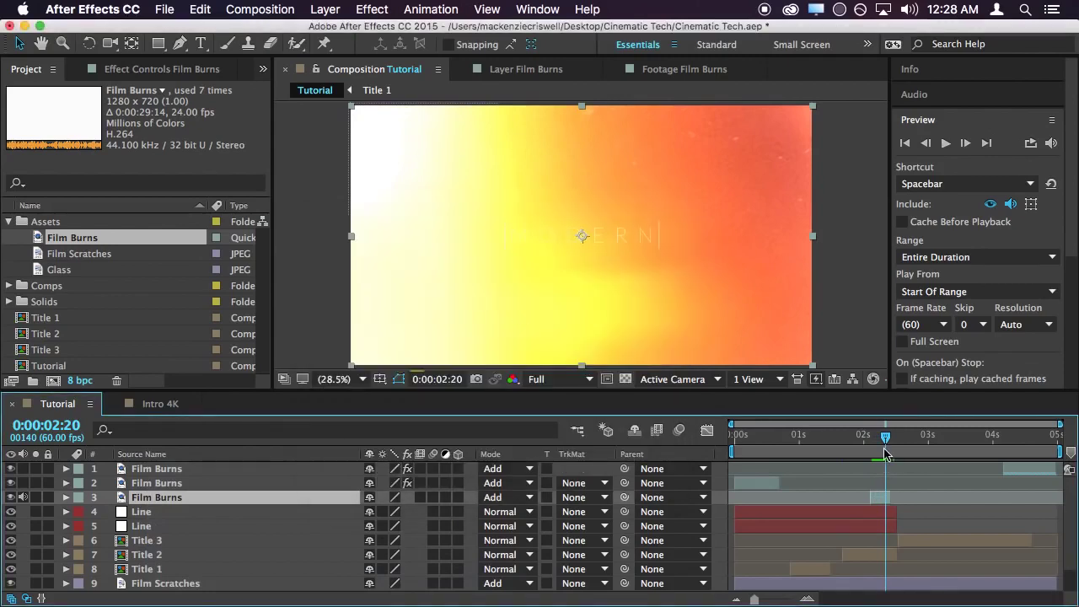
Shift the shortened Film Burns clip so it ends exactly at the Title 2 to Title 3 cut at 0:00:02:32
mouse_move(885, 454)
left_mouse_down()
mouse_move(868, 454)
mouse_move(895, 456)
left_mouse_up()
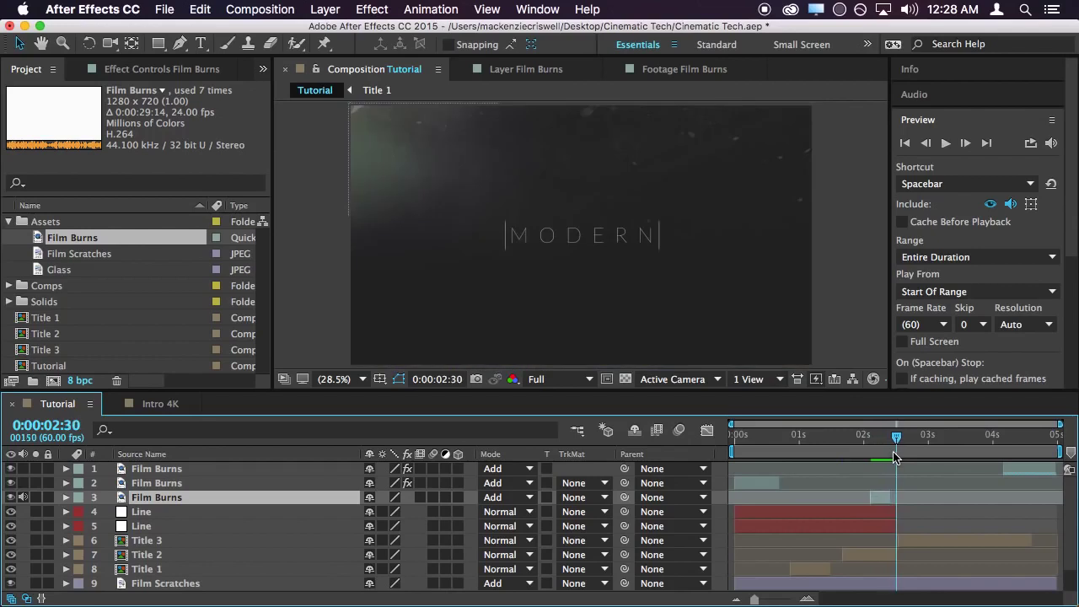
scroll(828, 516, "up", 3, "alt")
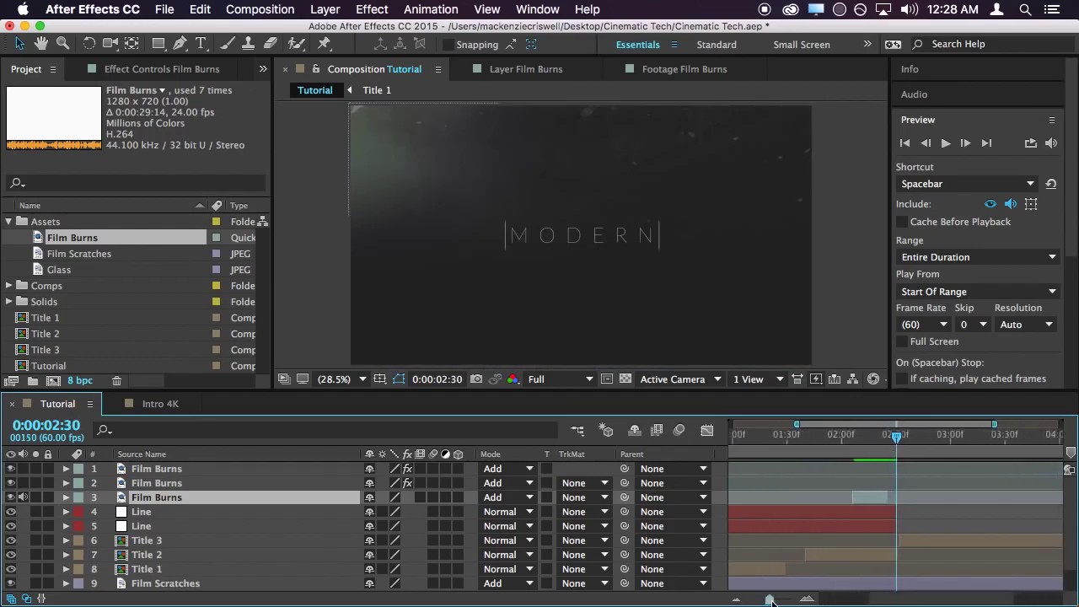
left_click_drag(851, 502, 863, 502)
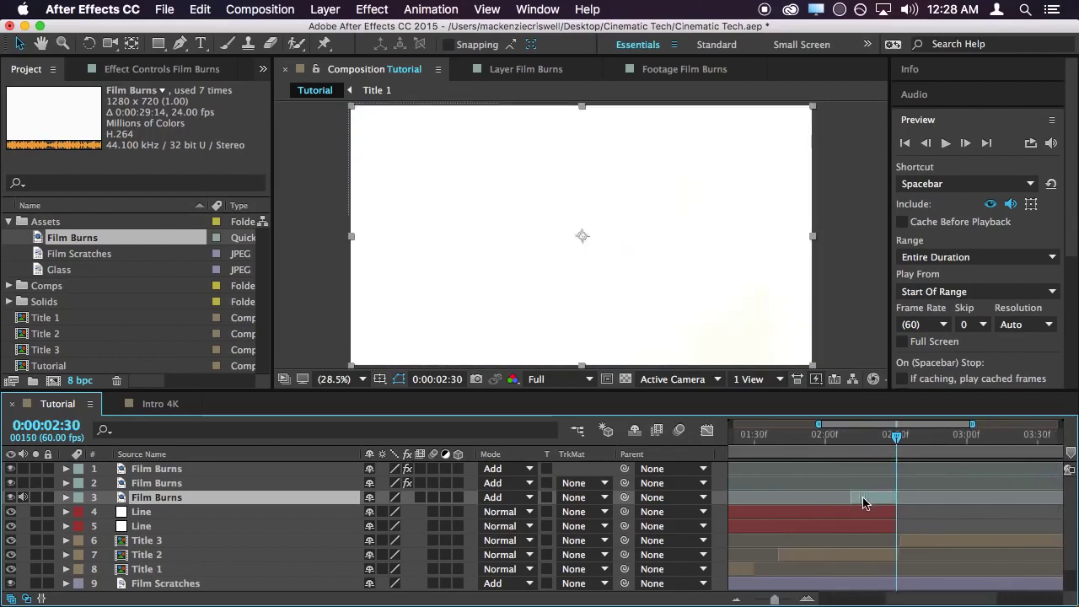
left_click_drag(774, 600, 792, 601)
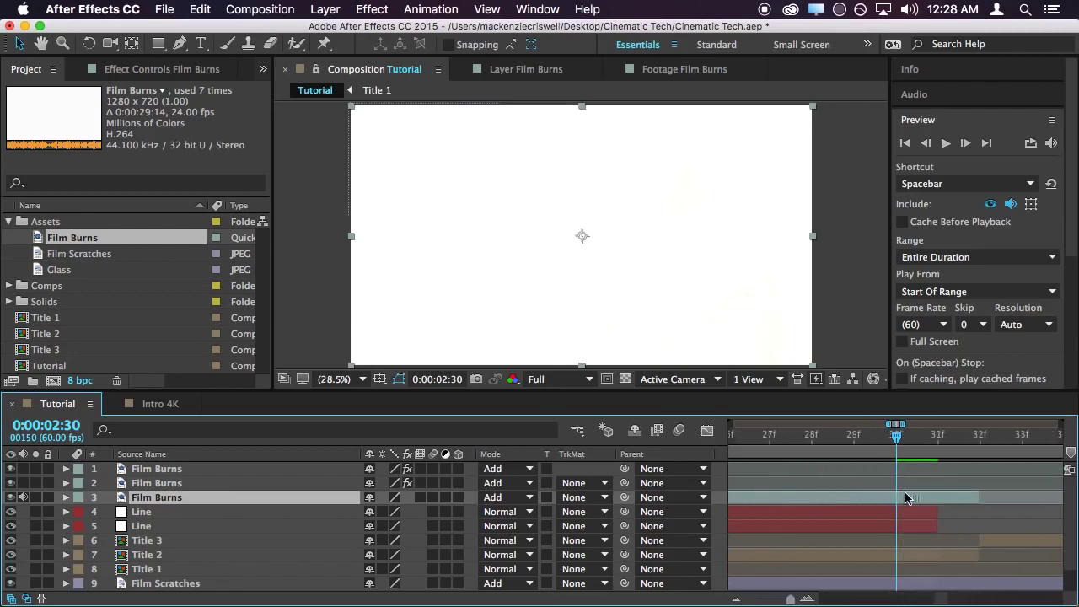
left_click_drag(791, 600, 769, 600)
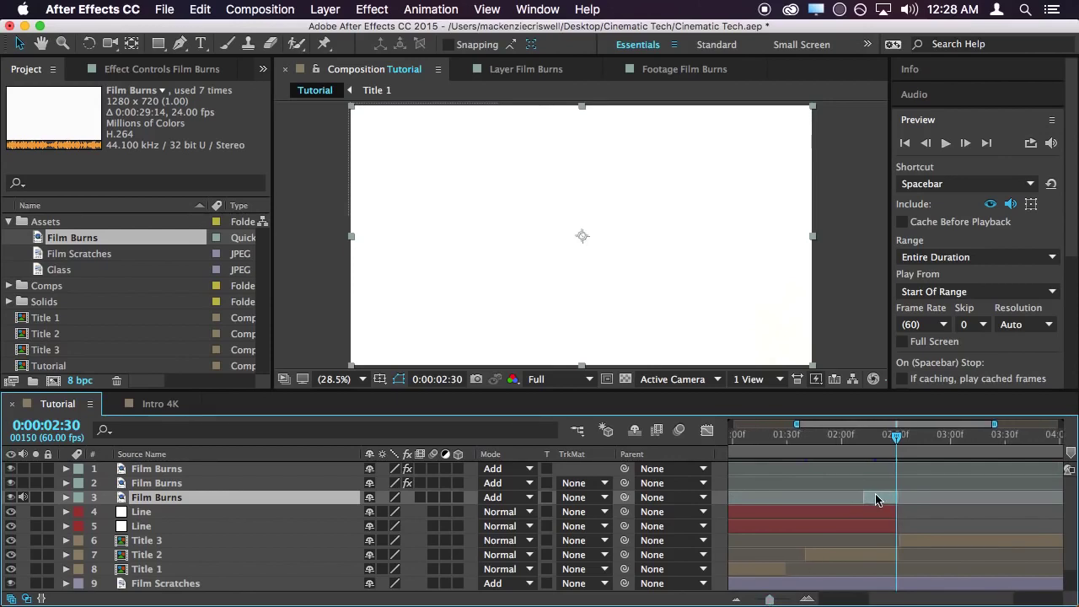
Duplicate the shortened Film Burns layer and place the copy so it starts at the cut where the first clip ends, 0:00:02:32
key("super+d")
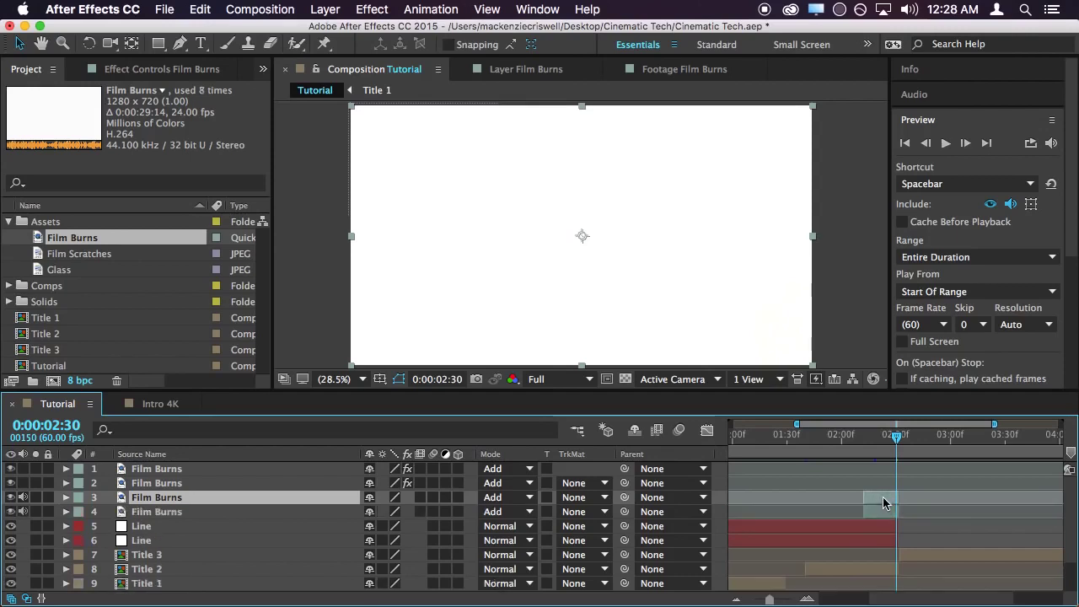
left_click_drag(877, 492, 902, 495)
left_click_drag(768, 599, 792, 601)
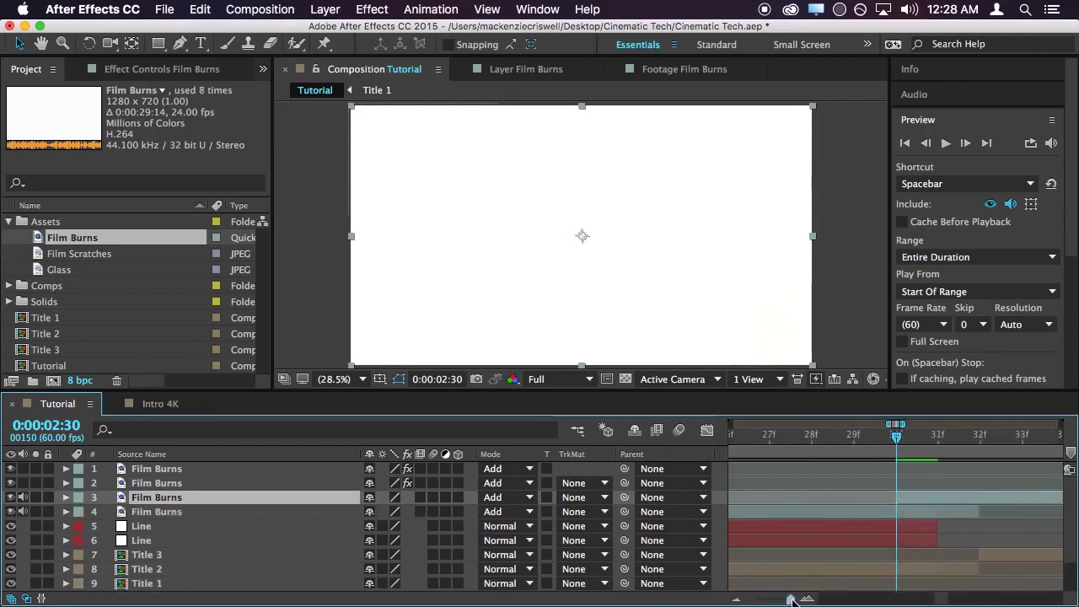
left_click_drag(925, 501, 1000, 497)
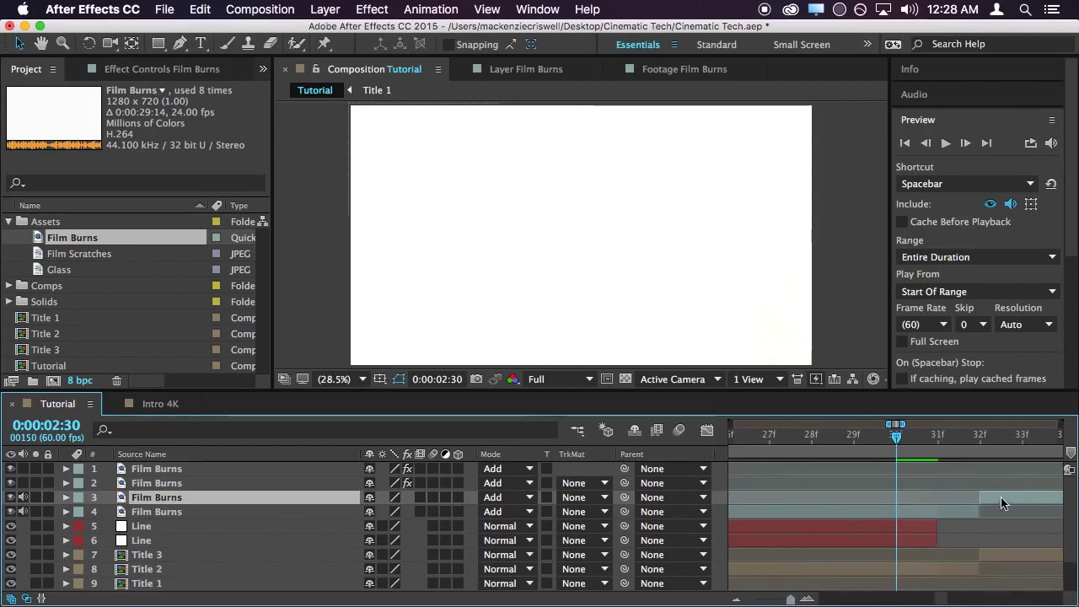
left_click_drag(785, 601, 754, 600)
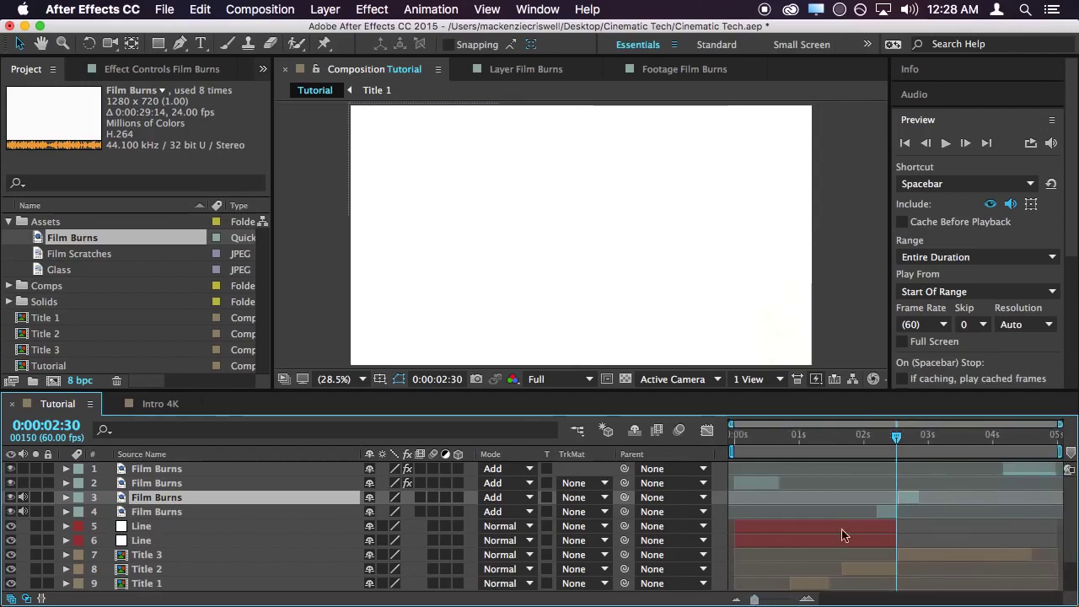
Time-reverse the duplicated Film Burns layer after the cut, then view the composition at 0:00:03:55
double_click(909, 503)
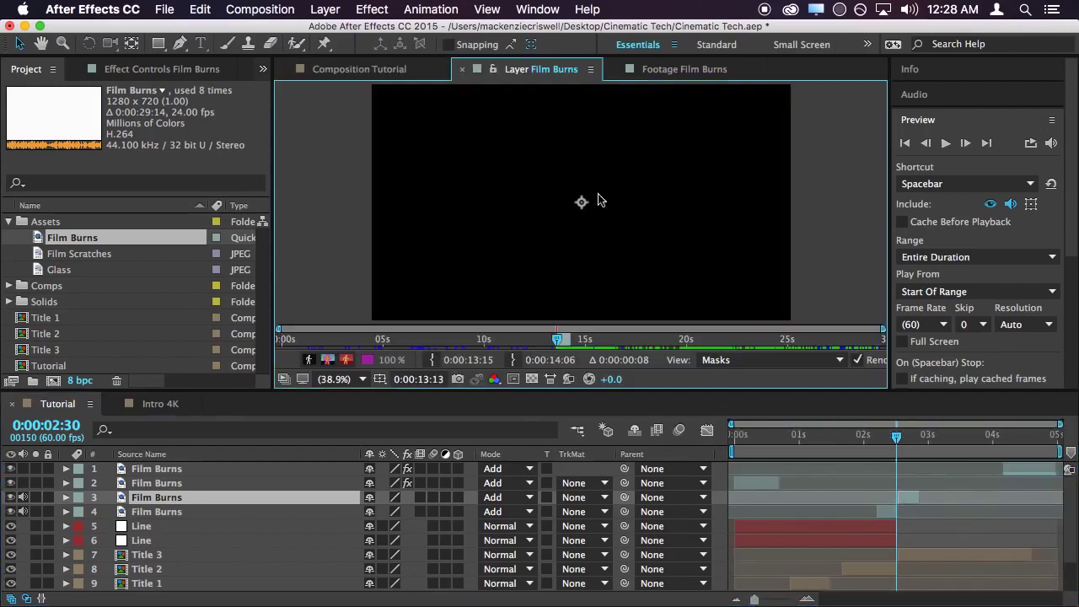
left_click(362, 68)
right_click(169, 500)
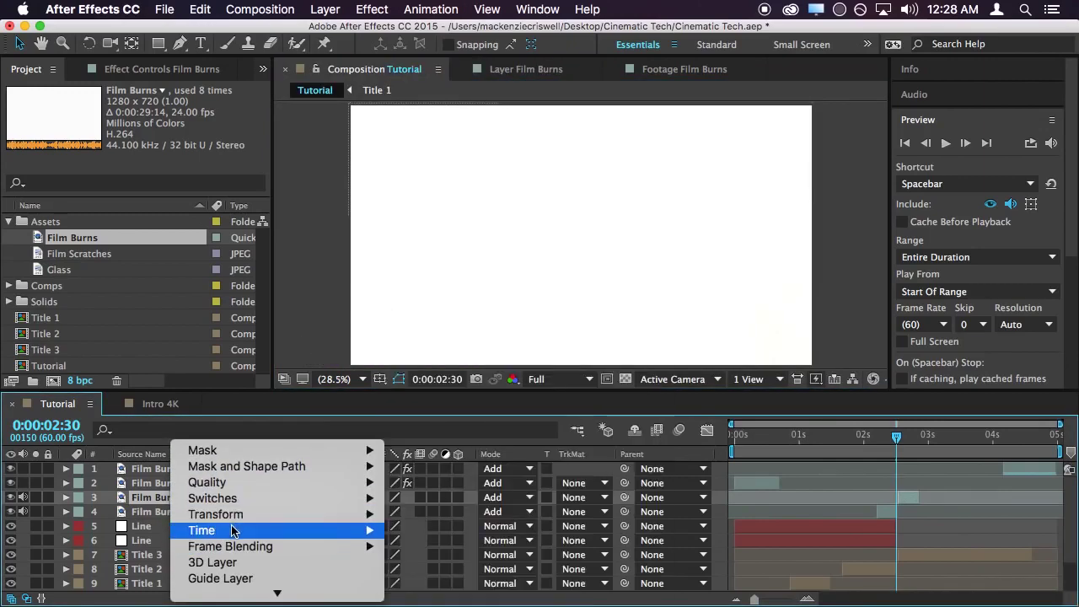
mouse_move(234, 530)
left_click(492, 544)
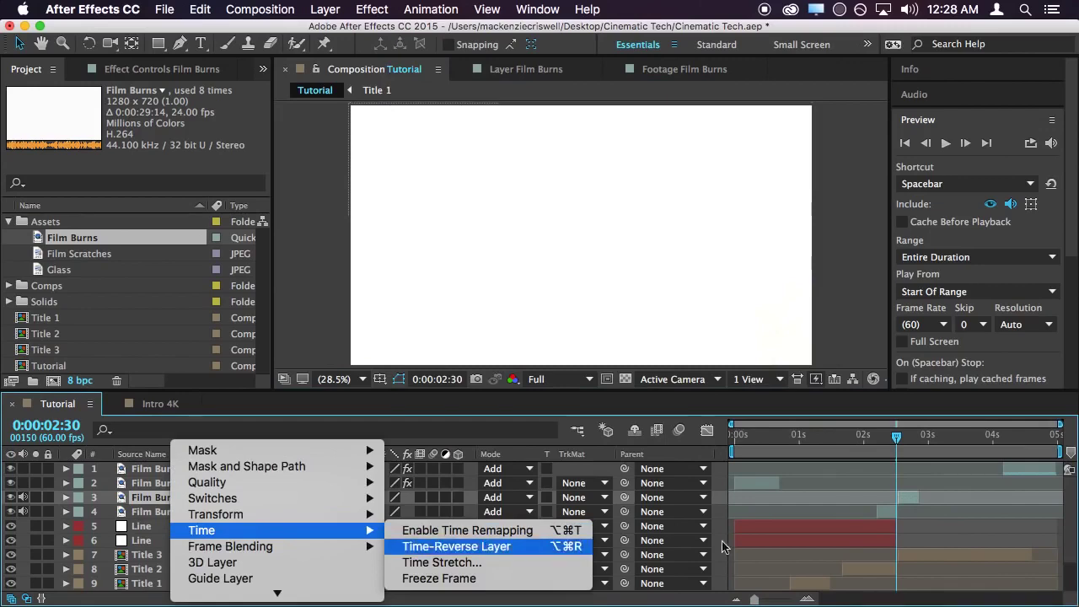
mouse_move(894, 452)
left_mouse_down()
mouse_move(875, 446)
mouse_move(911, 450)
mouse_move(873, 458)
mouse_move(942, 451)
mouse_move(1016, 474)
mouse_move(1006, 456)
mouse_move(987, 456)
left_mouse_up()
Create a new 1920 × 1080 px solid layer in black (#000000) above all layers of the Tutorial composition
scroll(229, 526, "down", 3)
scroll(229, 525, "up", 3)
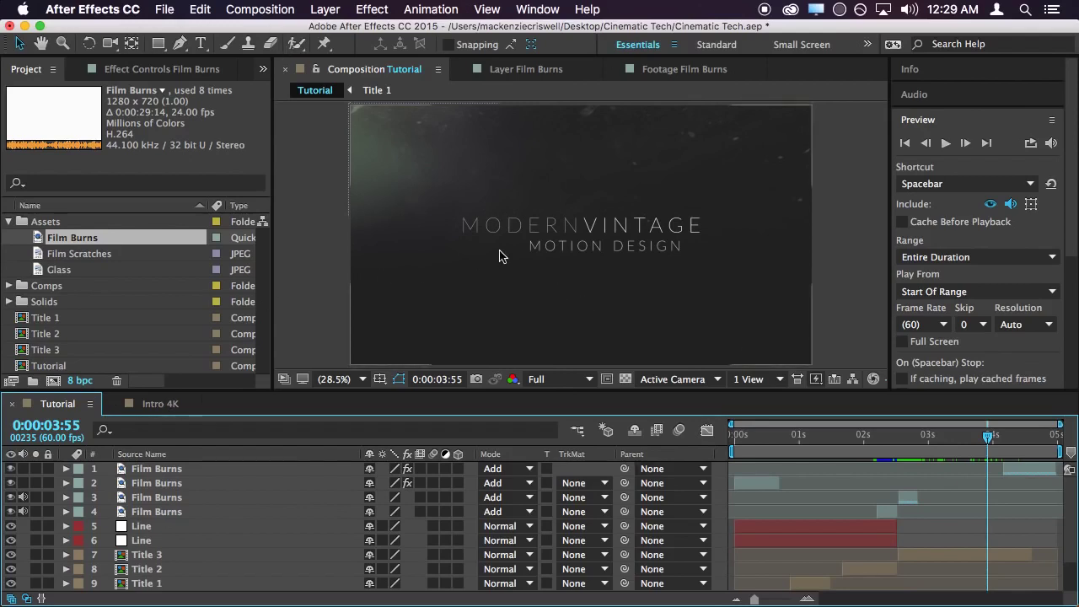
scroll(227, 538, "down", 1)
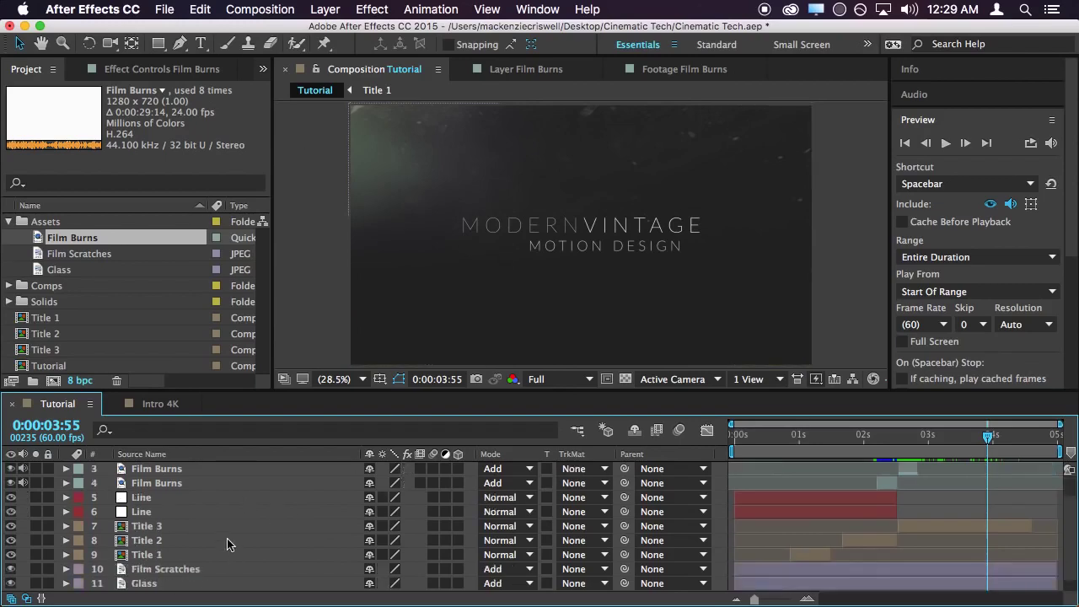
scroll(240, 540, "up", 1)
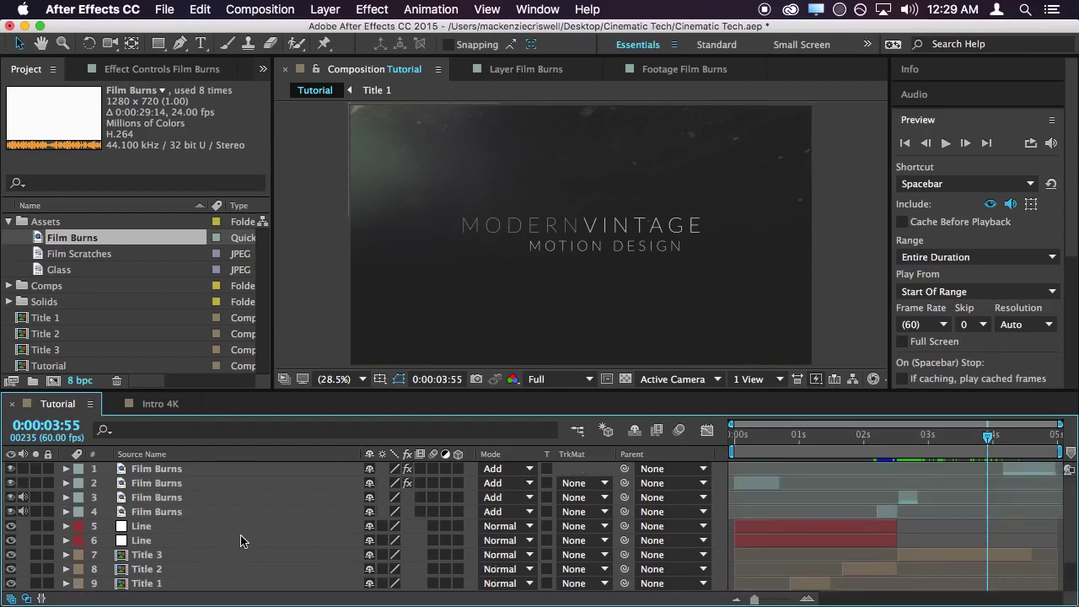
left_click(328, 12)
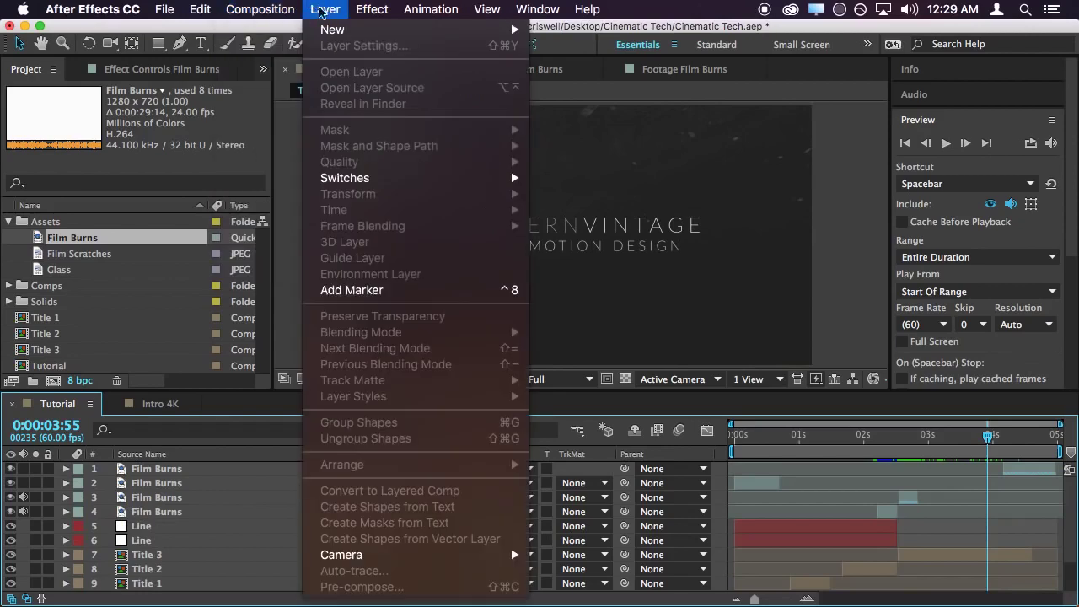
mouse_move(379, 29)
left_click(623, 51)
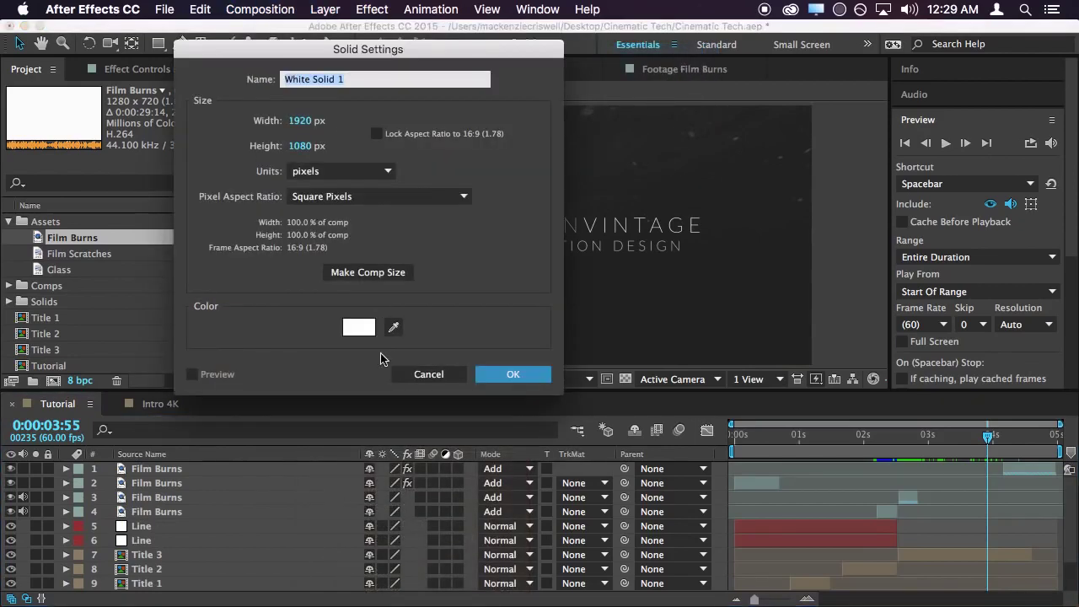
left_click(369, 335)
left_click_drag(261, 441, 82, 553)
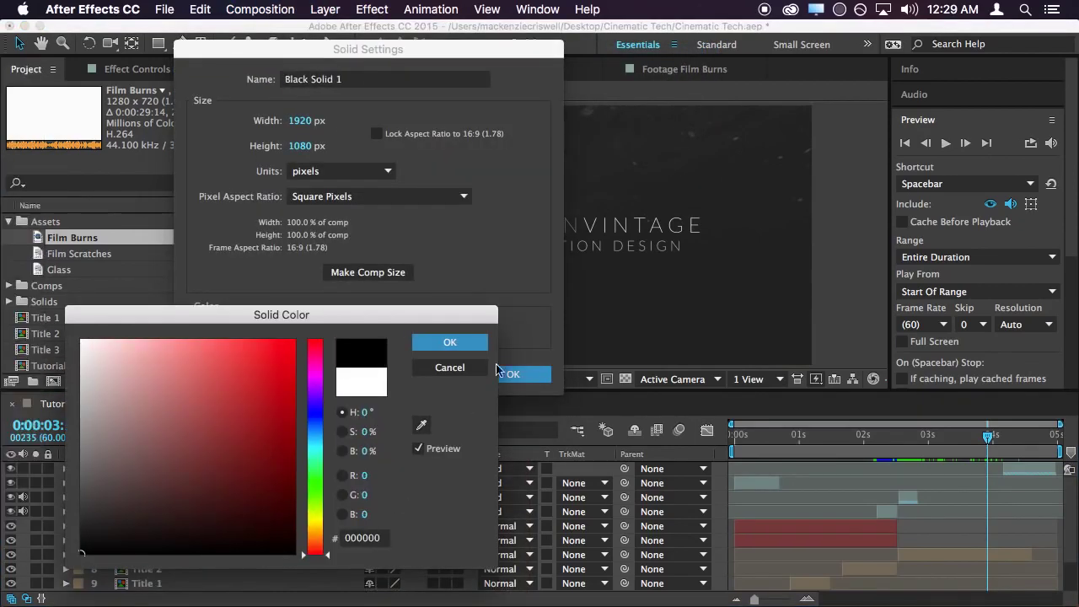
left_click(449, 342)
left_click(527, 373)
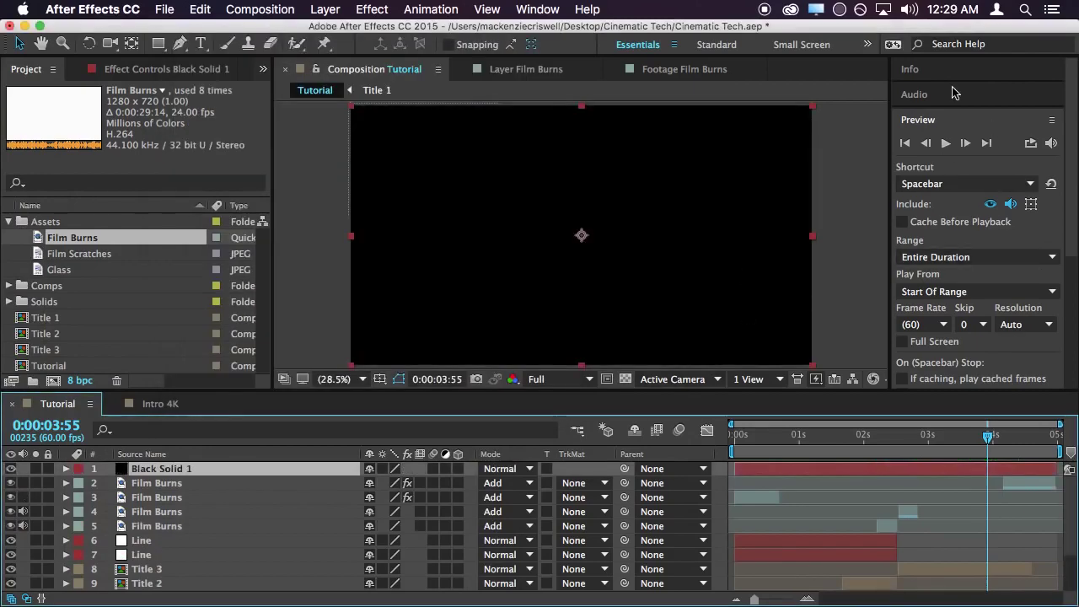
scroll(931, 110, "down", 1)
scroll(932, 168, "up", 1)
scroll(944, 160, "down", 3)
left_click(944, 158)
left_click(942, 173)
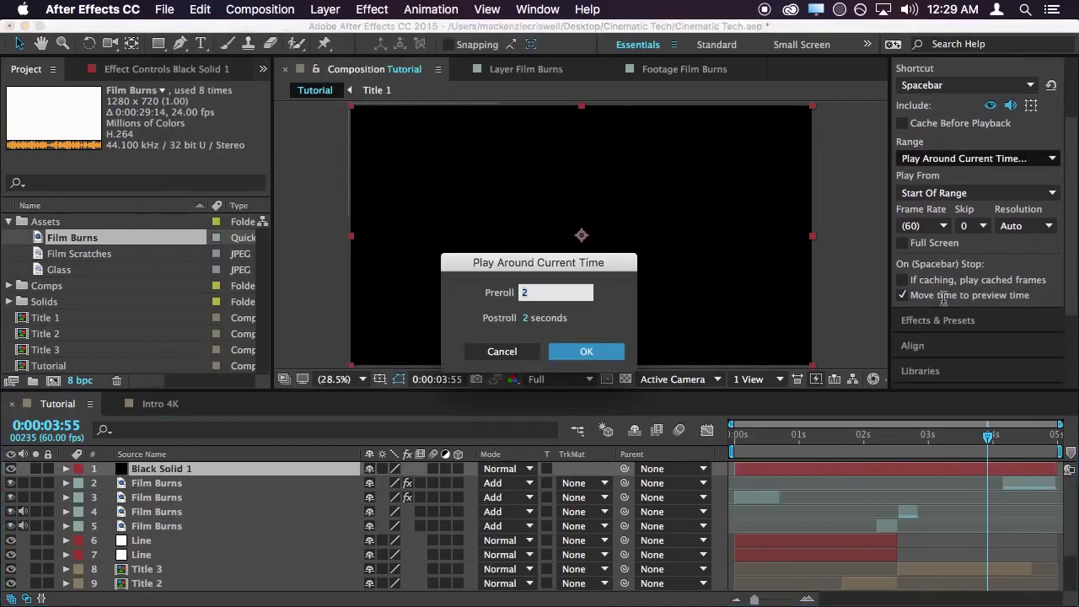
left_click(503, 351)
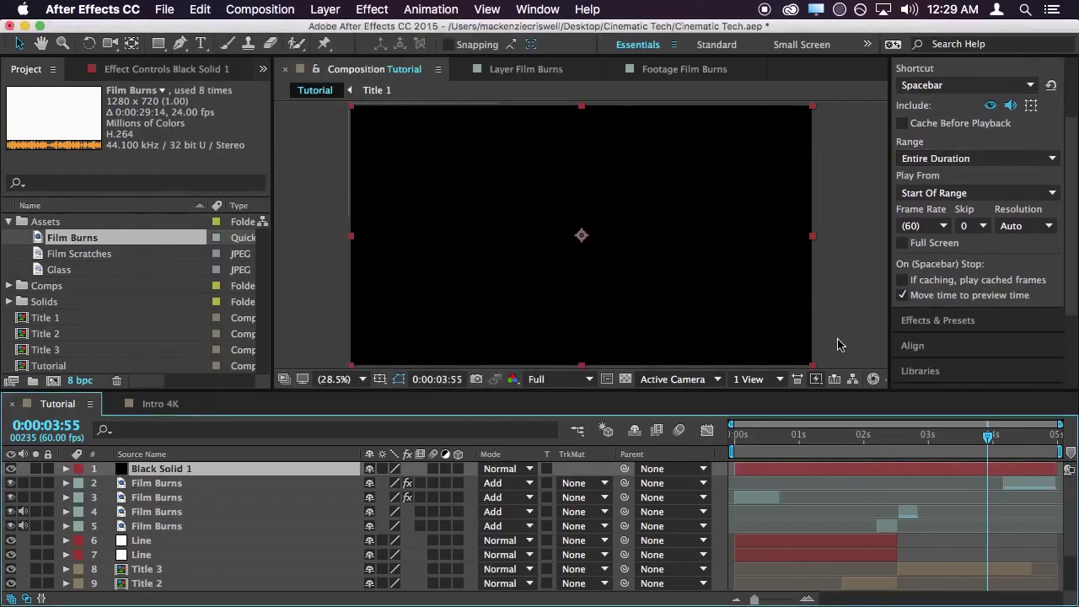
Find the Grid effect under Generate by searching for "grid" and apply it to the Black Solid 1 layer
left_click(942, 324)
left_click(940, 168)
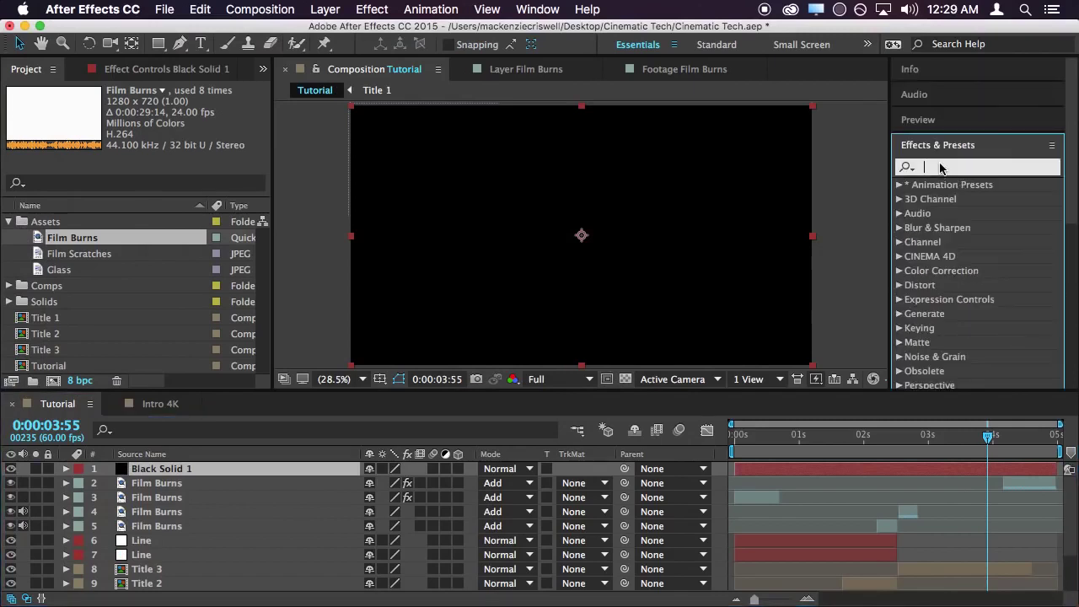
type("grid")
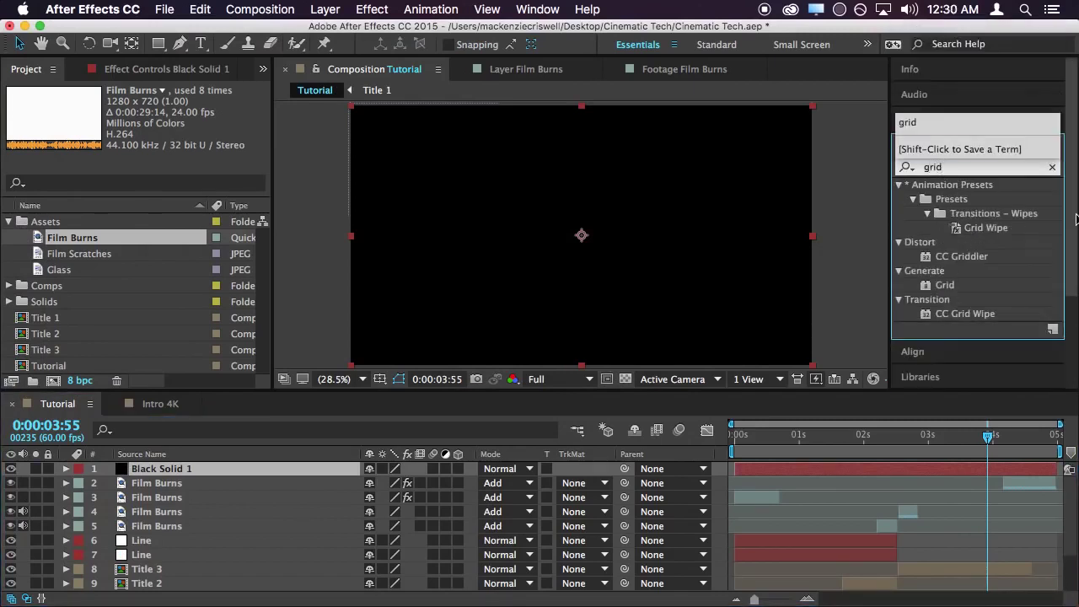
left_click(939, 285)
left_click_drag(944, 252, 190, 478)
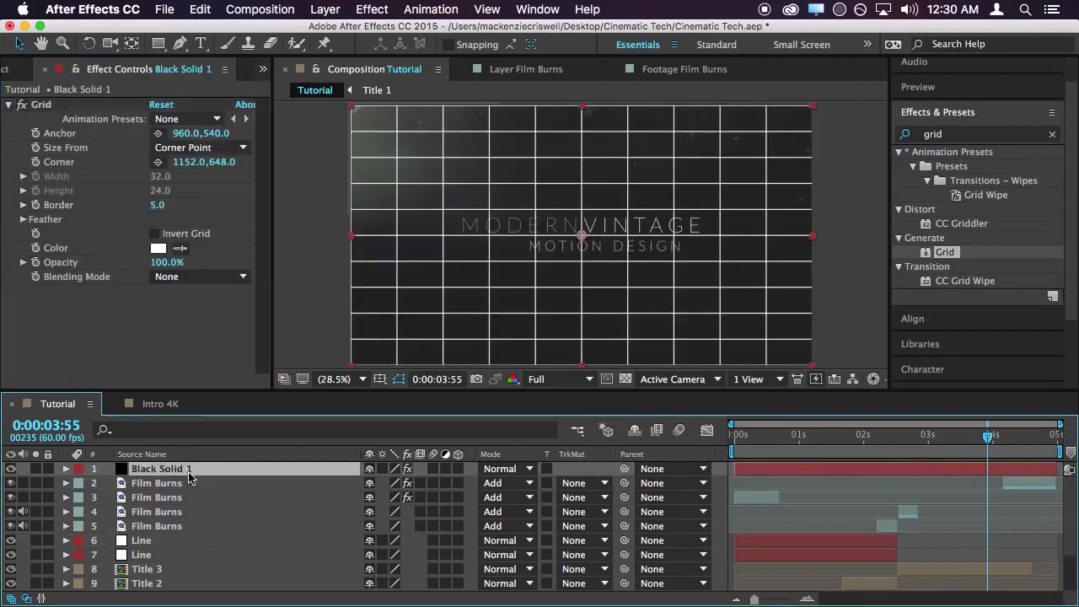
Pre-compose the black solid as "Grid", moving all attributes into the new composition
left_click(316, 11)
left_click(379, 584)
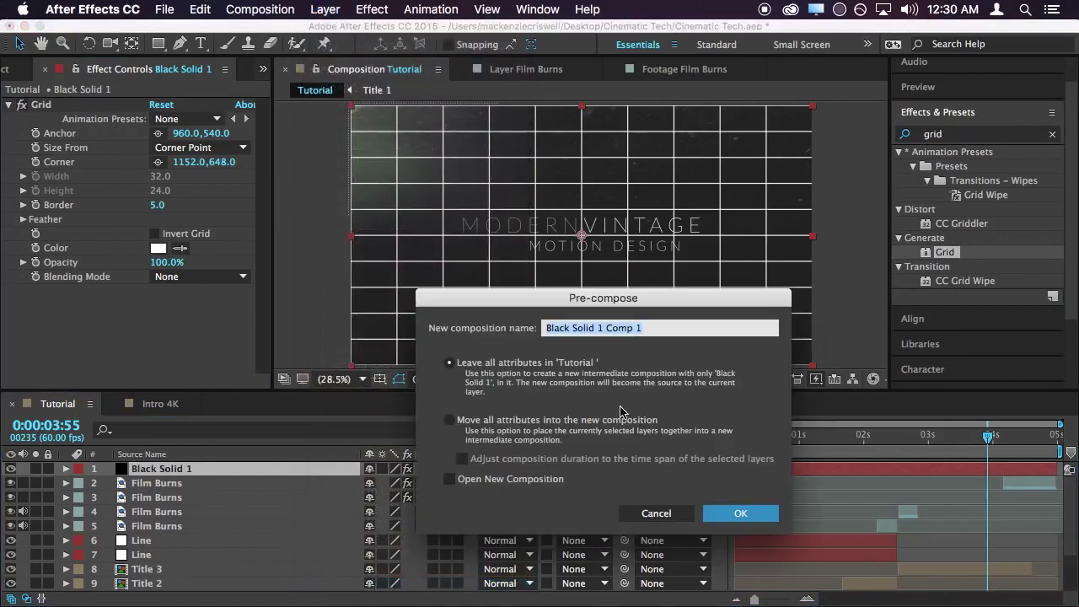
left_click(449, 419)
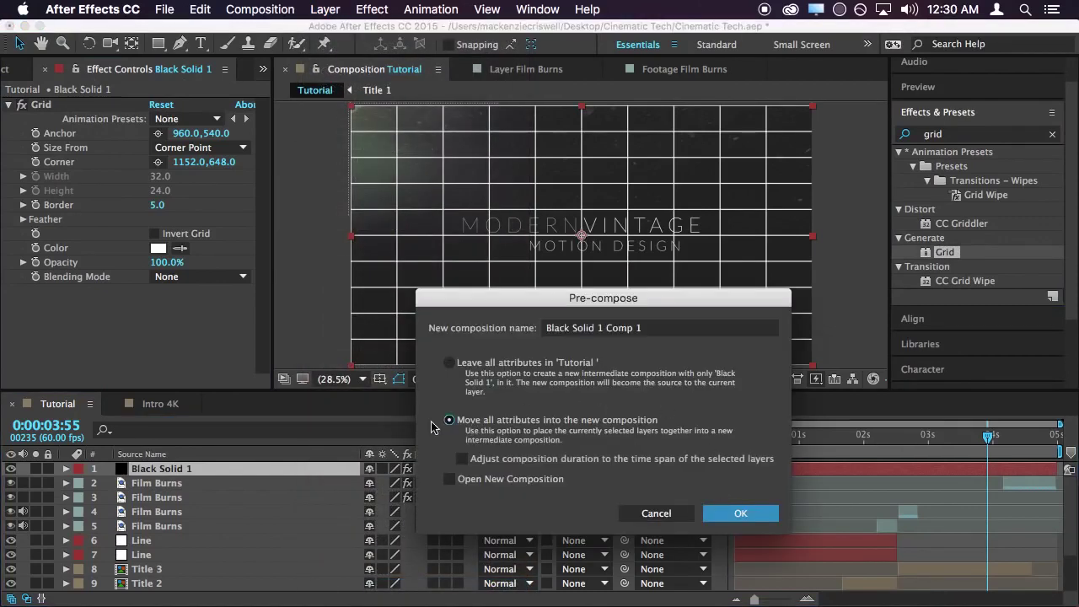
left_click(650, 331)
type("C")
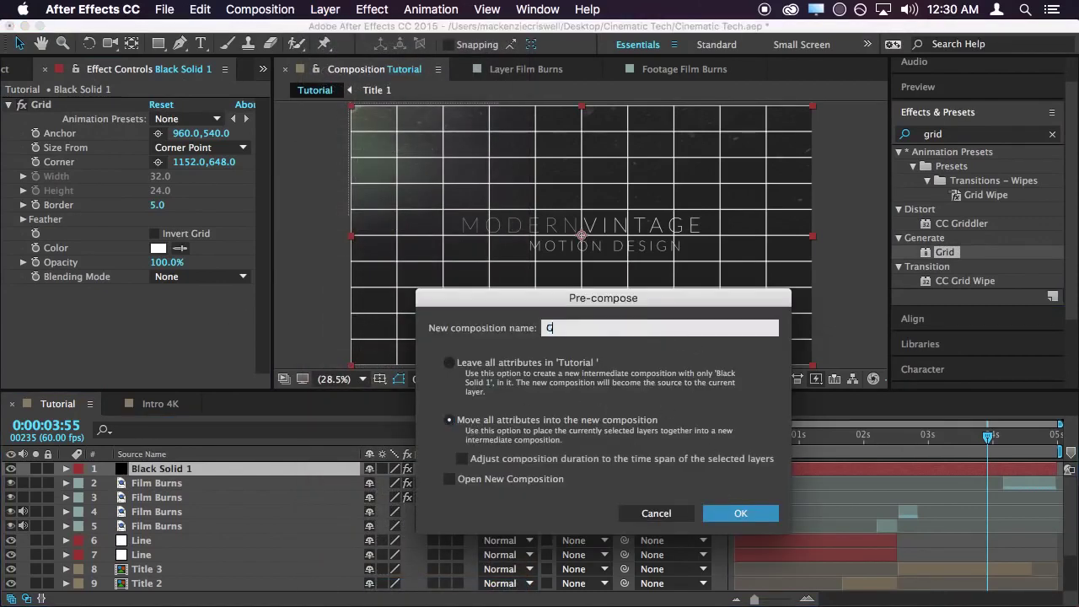
type("rid")
key("Return")
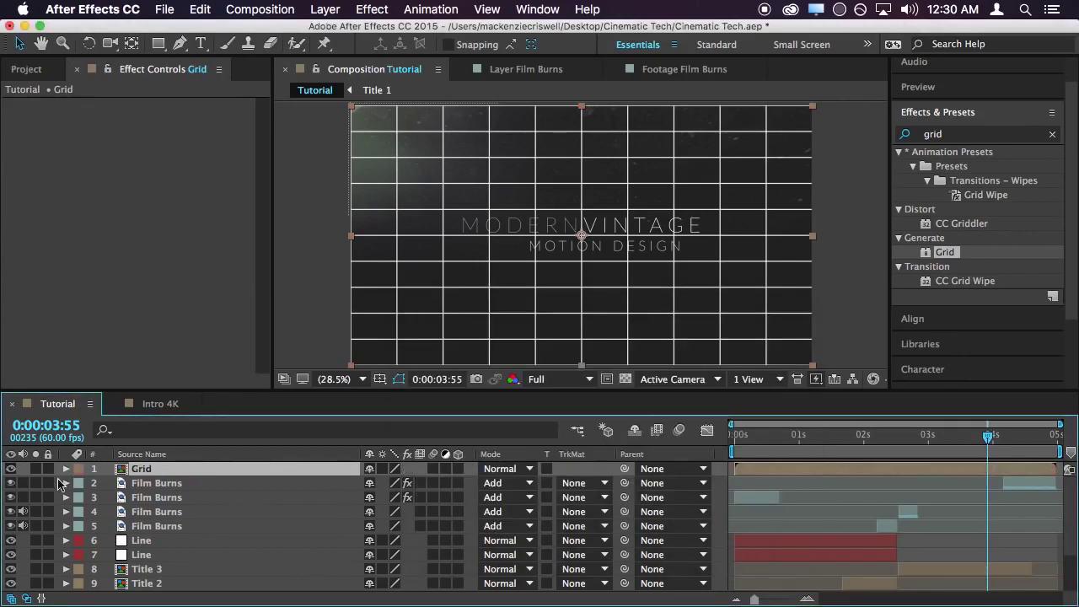
Move the Grid layer down the stack so it sits between Title 1 and Film Scratches
left_click_drag(175, 474, 207, 557)
left_click(165, 555)
left_click(158, 571)
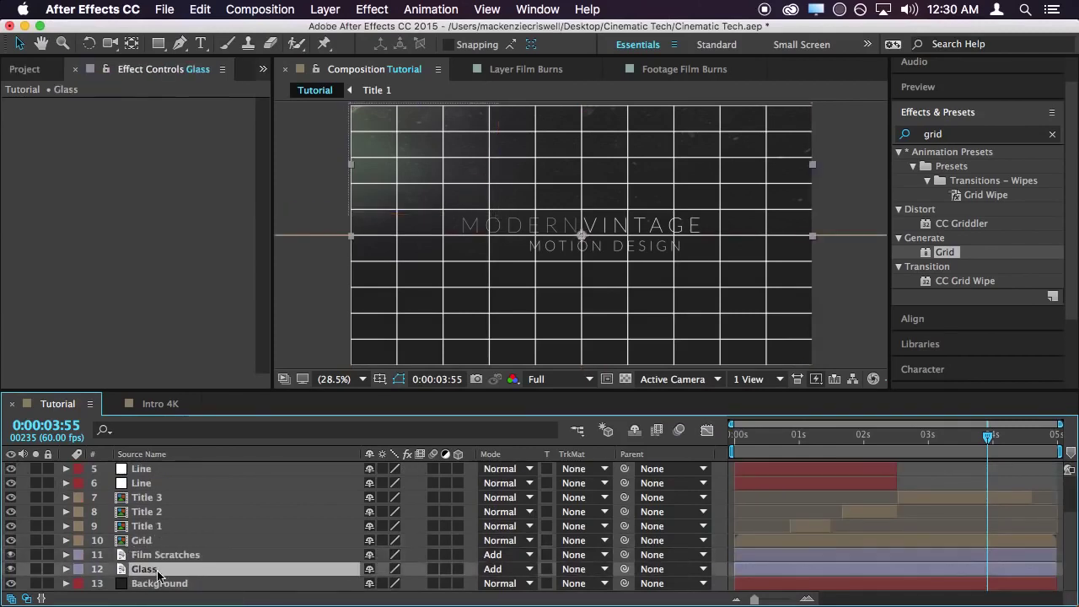
left_click(173, 559)
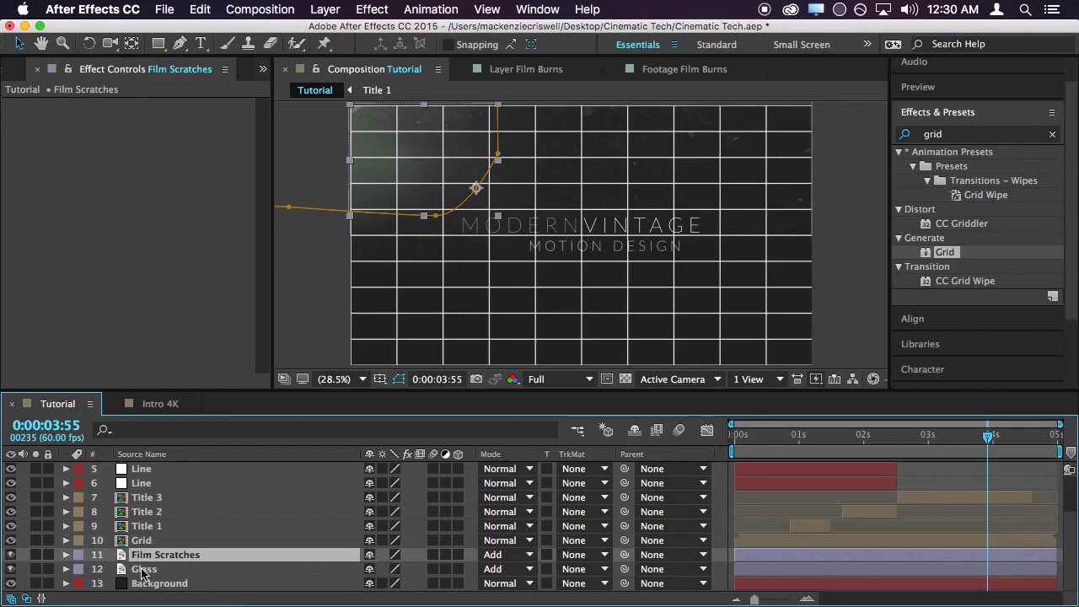
left_click(160, 572)
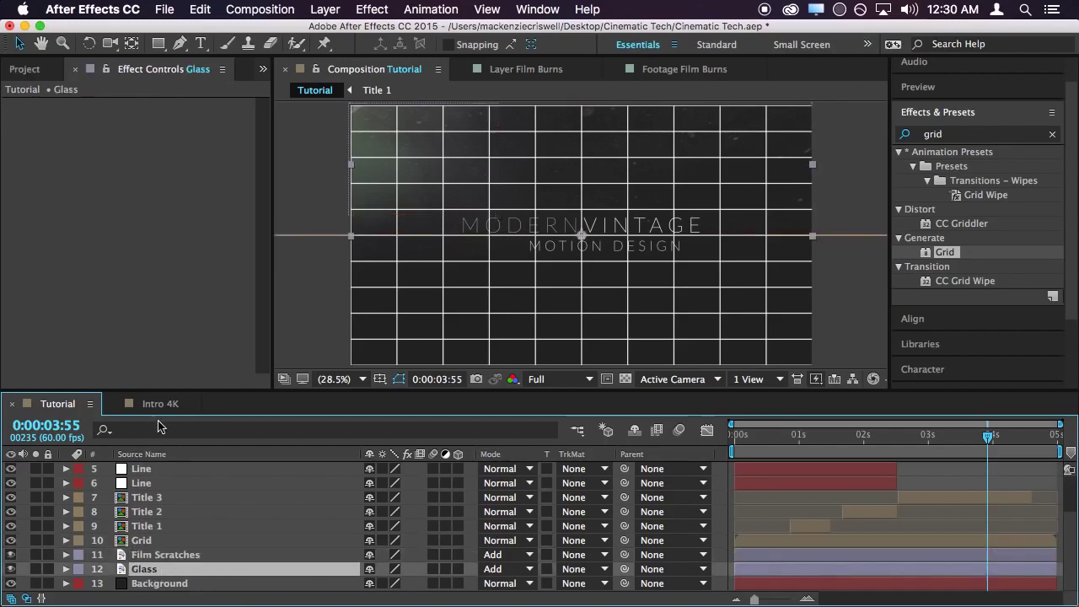
Inside the Grid composition, shift the Grid effect's anchor to about 1044, 537 and set its border to 2.0
double_click(142, 541)
left_click(160, 468)
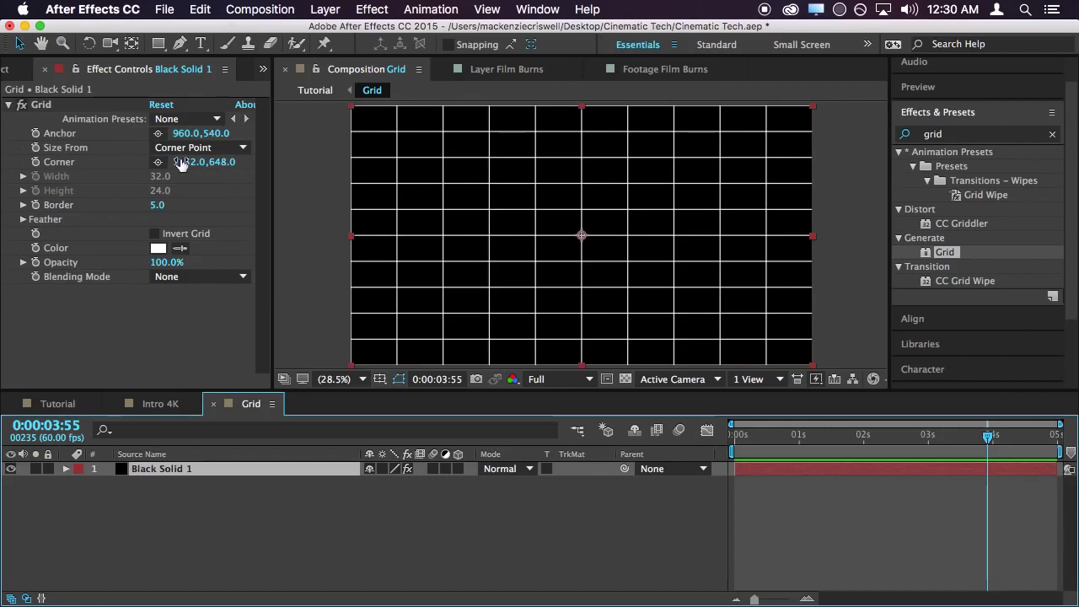
left_click(580, 239)
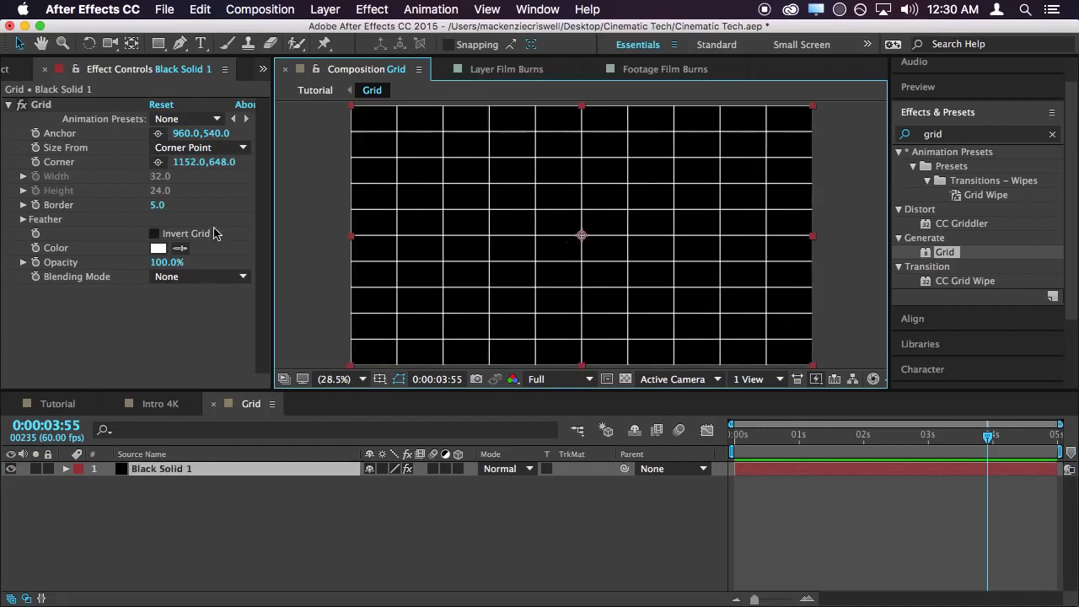
left_click(108, 119)
mouse_move(582, 235)
left_mouse_down()
mouse_move(602, 242)
mouse_move(584, 216)
mouse_move(580, 236)
mouse_move(601, 235)
left_mouse_up()
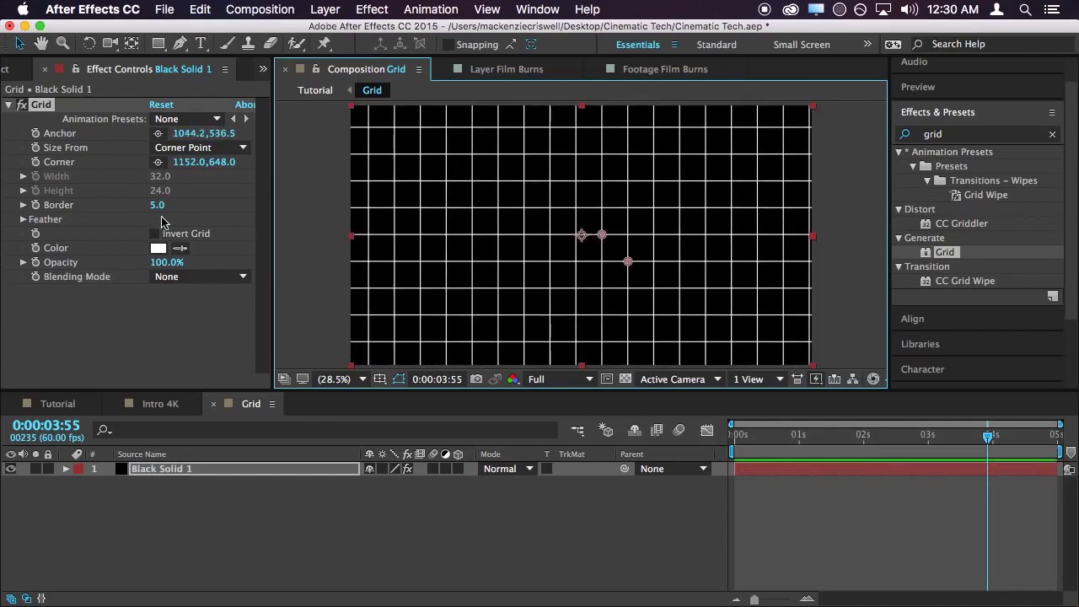
left_click_drag(165, 210, 157, 210)
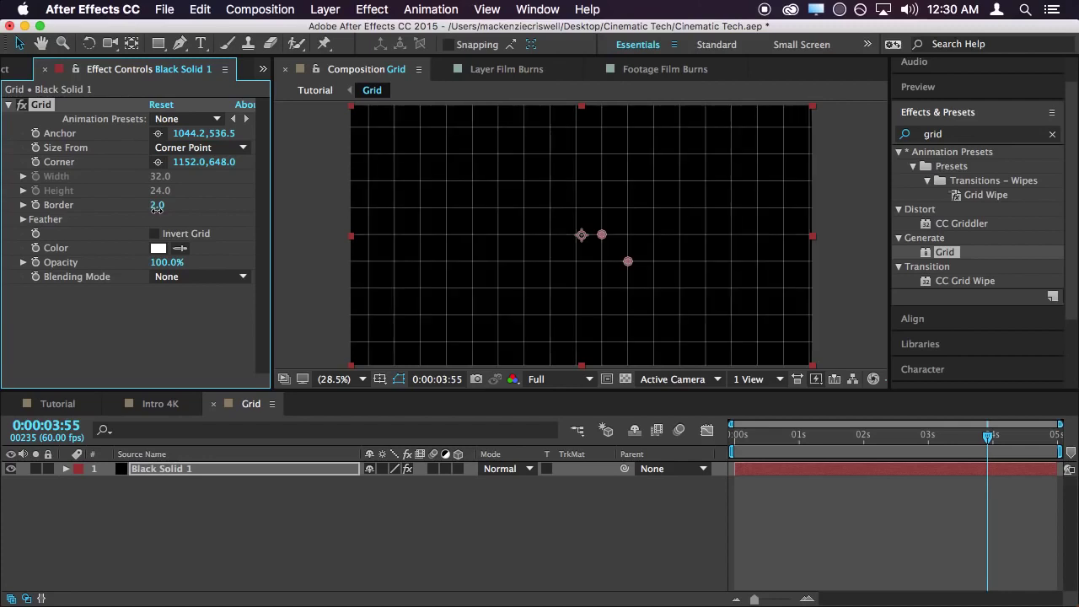
left_click(224, 578)
Duplicate the grid solid and set the lower copy's track matte to Alpha Matte using the upper copy
left_click(193, 472)
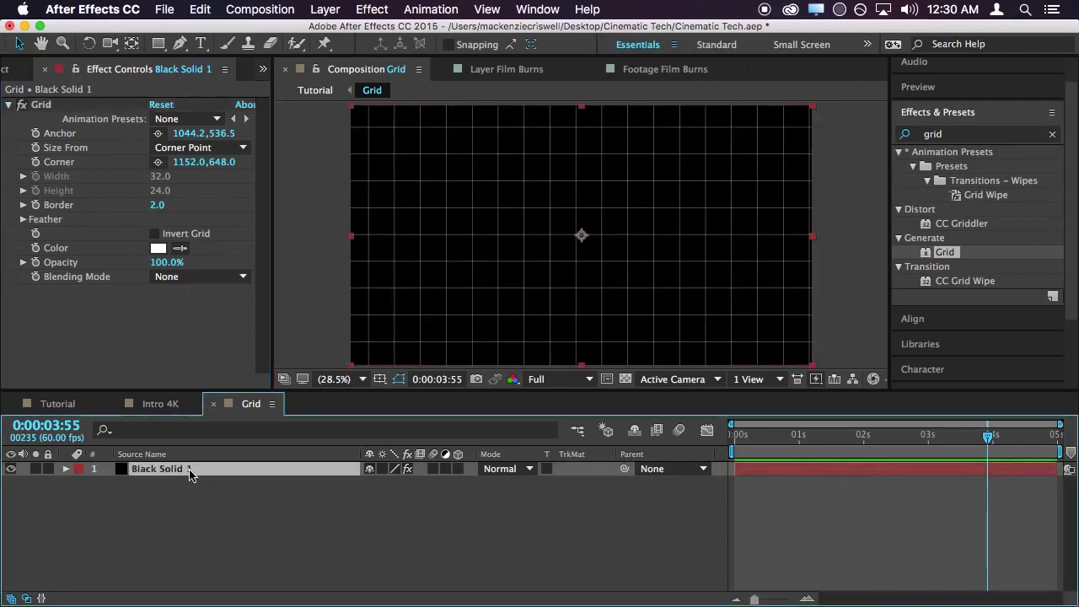
key("super+d")
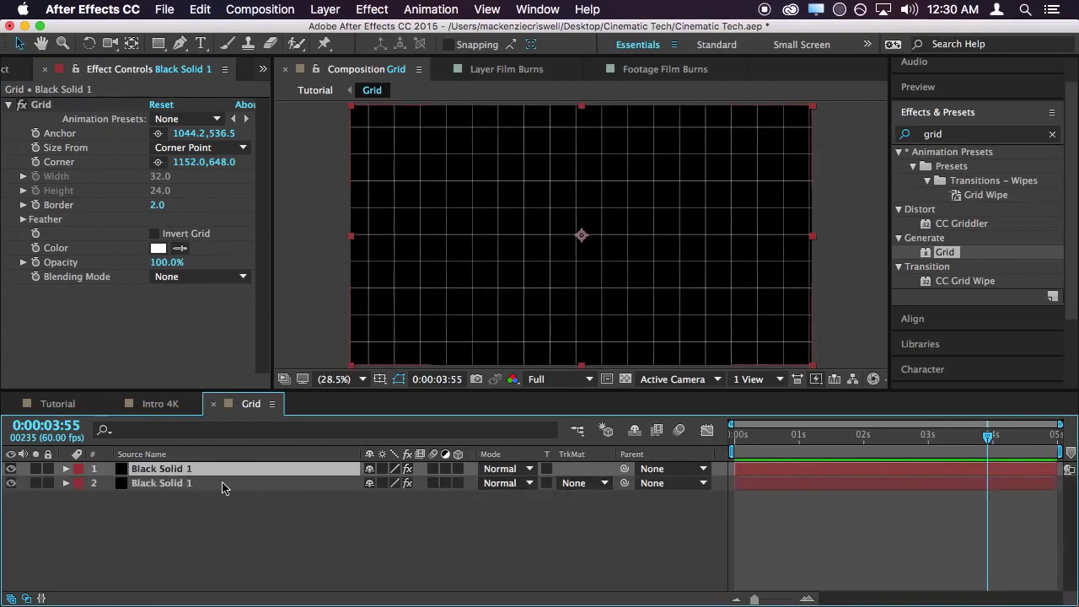
left_click(605, 484)
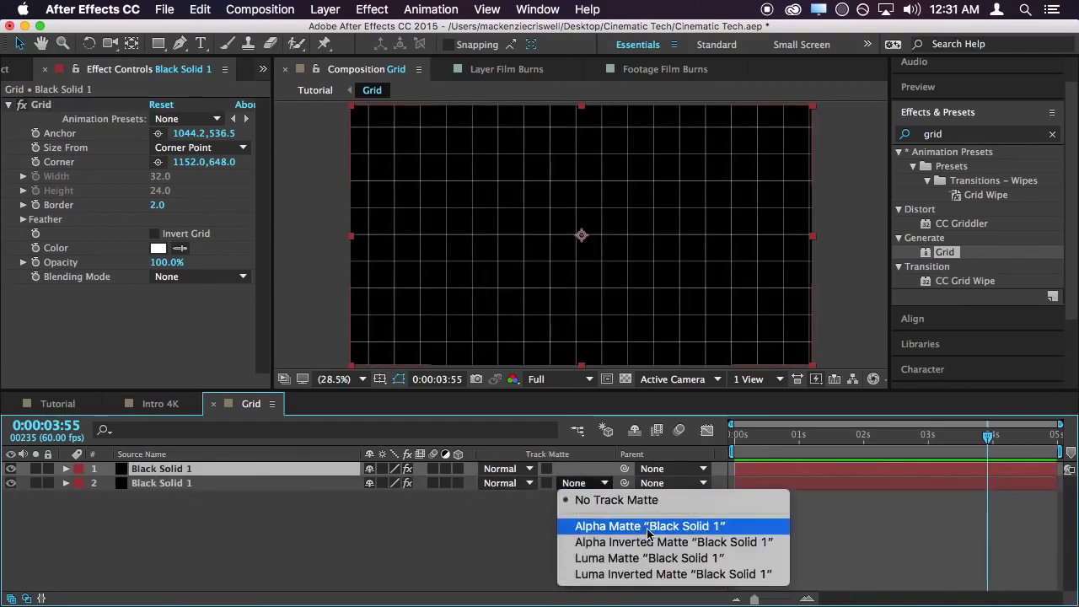
left_click(759, 525)
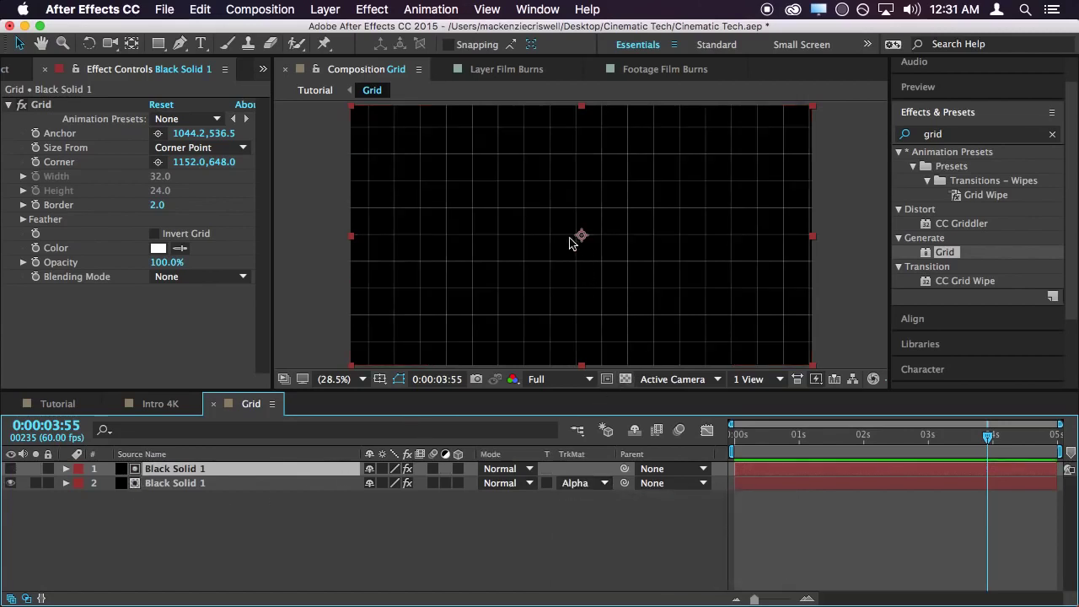
Adjust the upper matte copy's Grid anchor and border so the lower grid's lines break up into separate segments
left_click(84, 105)
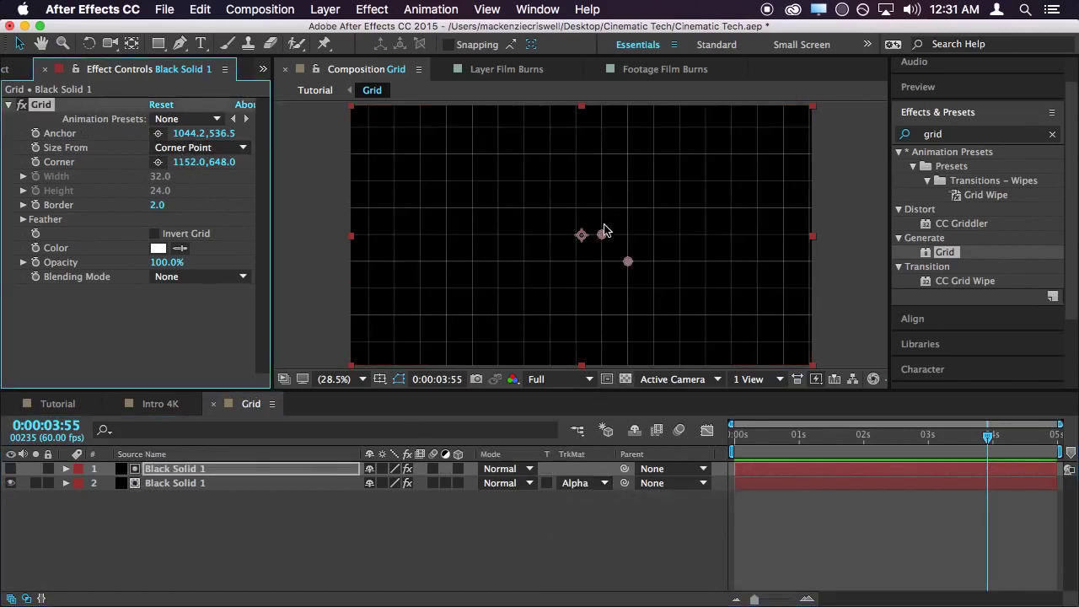
mouse_move(603, 230)
left_mouse_down()
mouse_move(616, 222)
mouse_move(546, 186)
mouse_move(604, 252)
mouse_move(601, 242)
left_mouse_up()
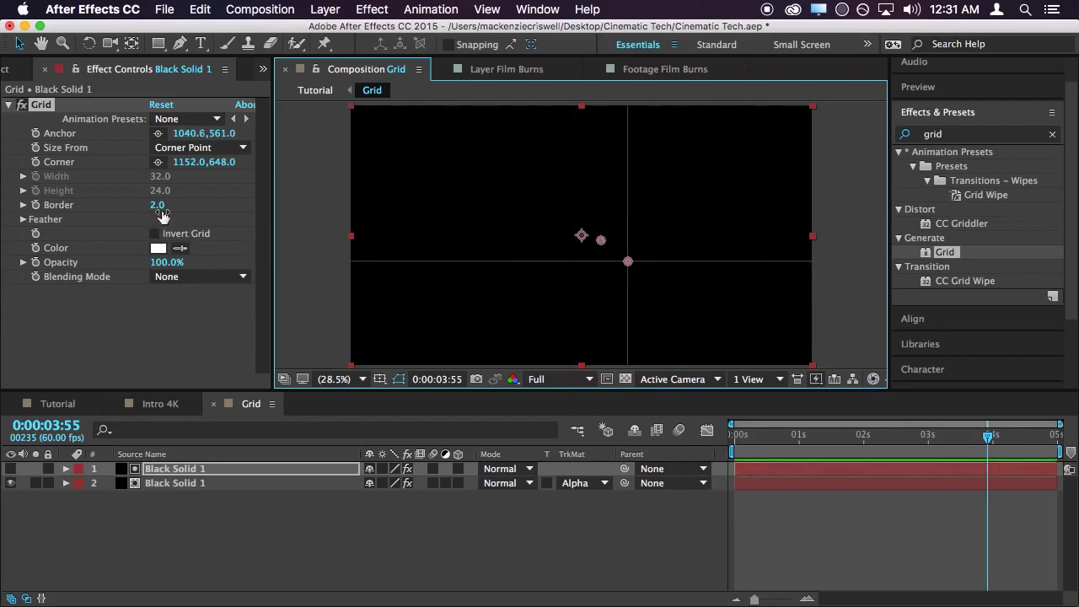
left_click_drag(155, 206, 162, 205)
left_click_drag(597, 240, 617, 271)
mouse_move(618, 260)
left_mouse_down()
mouse_move(588, 278)
mouse_move(610, 273)
left_mouse_up()
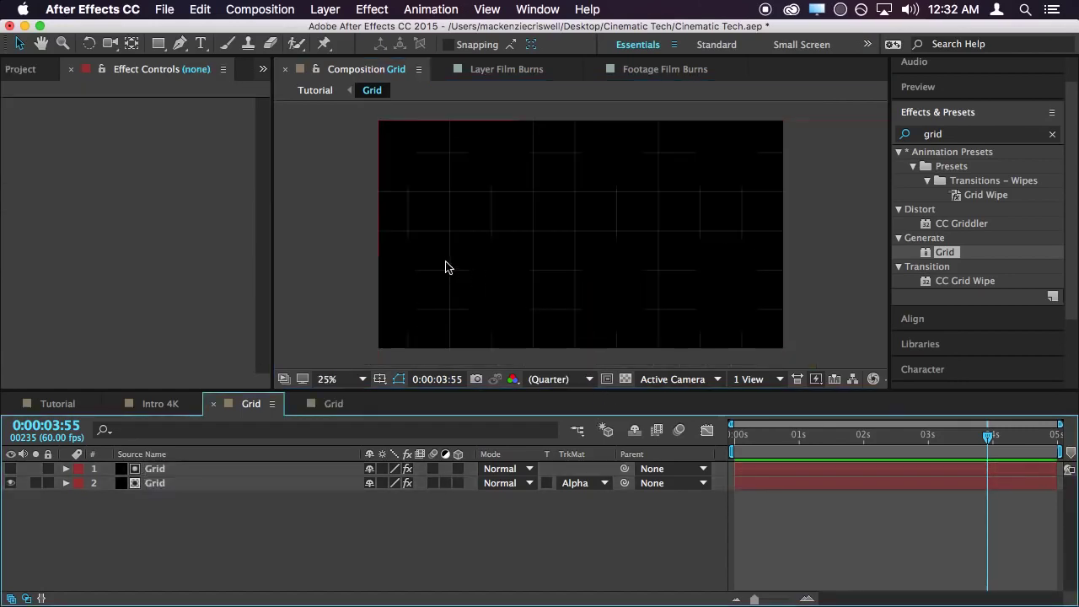
Close the Intro 4K and Grid composition timelines and go to 0:00:03:40 in the Tutorial composition
left_click(862, 436)
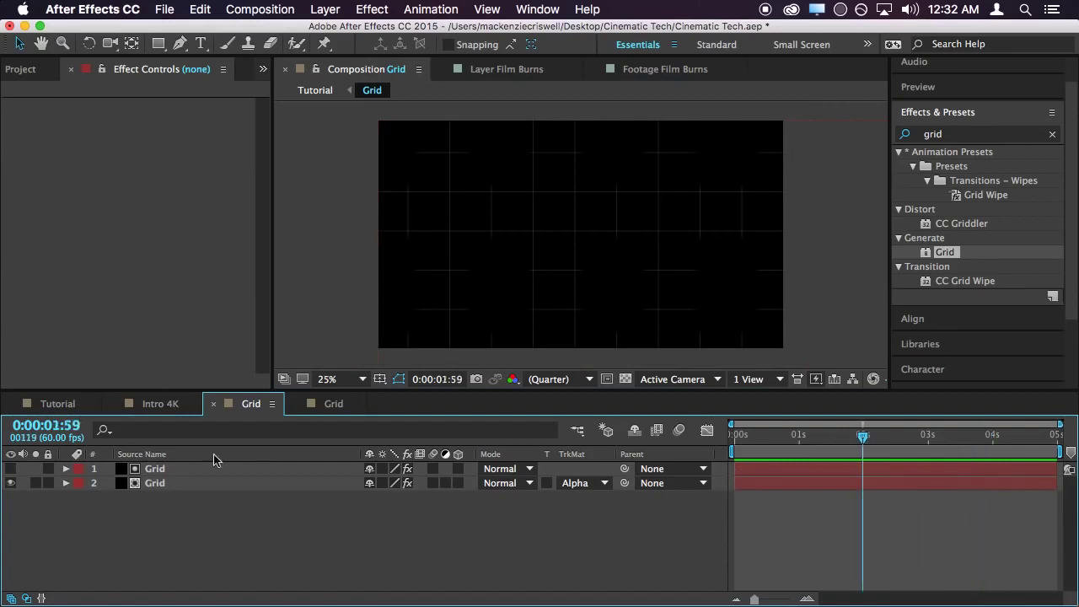
left_click(160, 403)
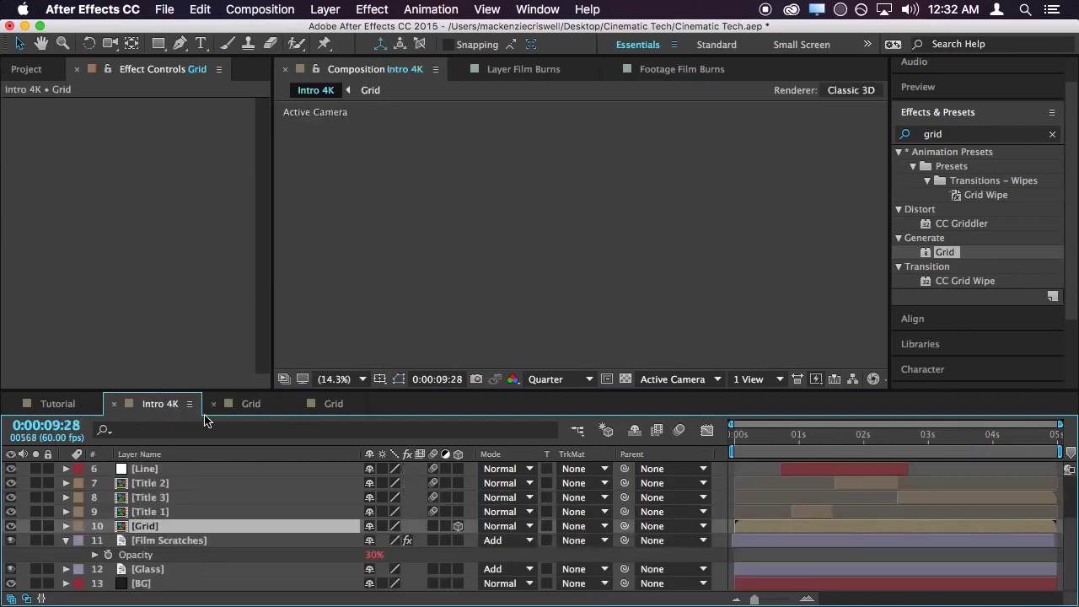
left_click(115, 406)
left_click(115, 407)
left_click(115, 407)
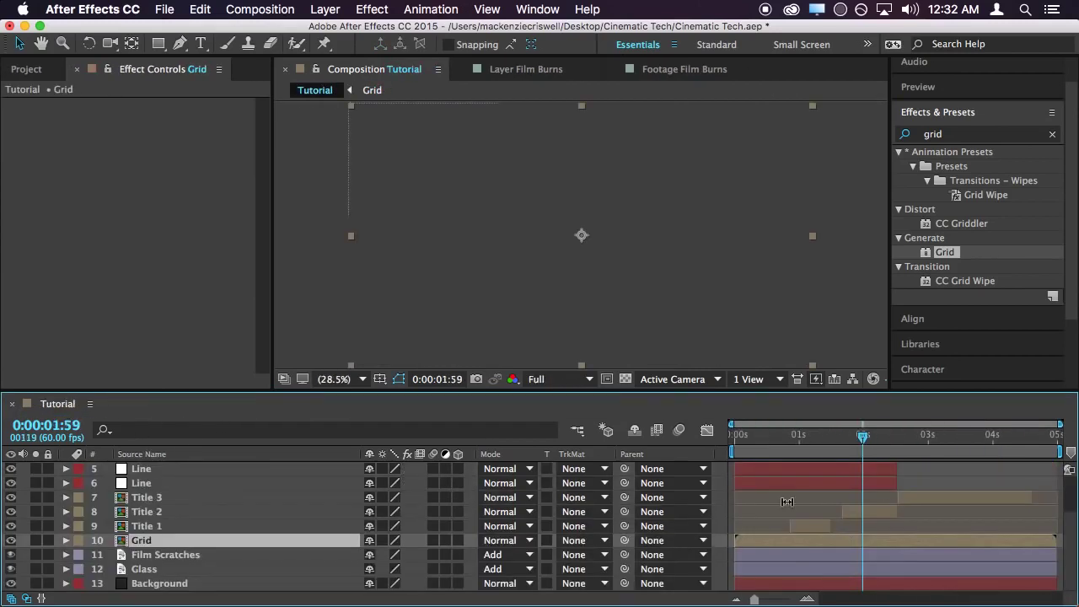
left_click(868, 440)
left_click_drag(864, 438, 970, 438)
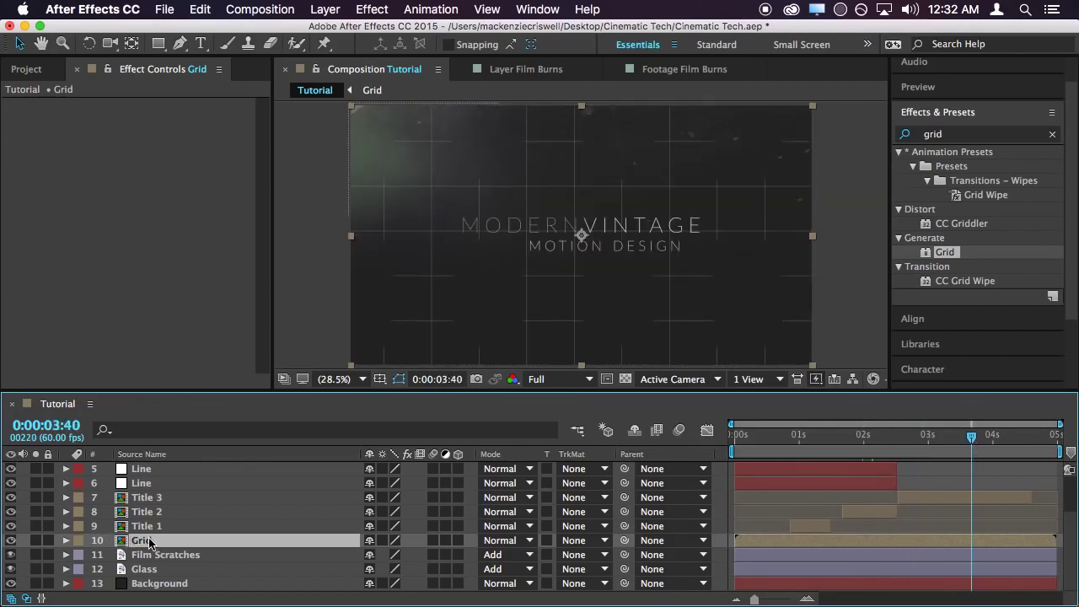
Make the Grid layer 3D and rotate it to X -22°, Y 53° and Z 8°
left_click(457, 540)
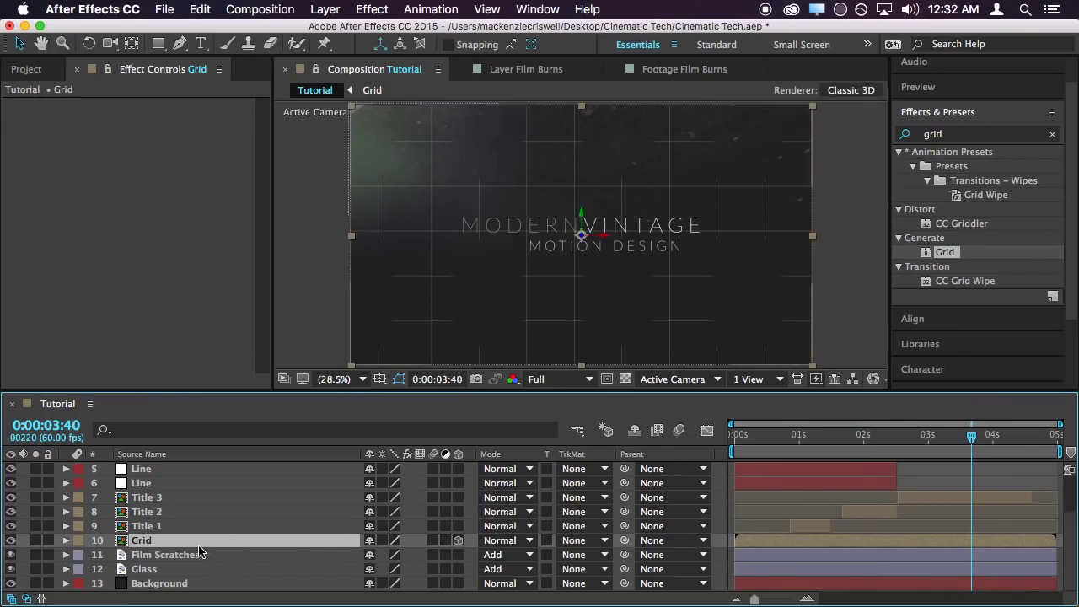
key("r")
scroll(387, 560, "down", 2)
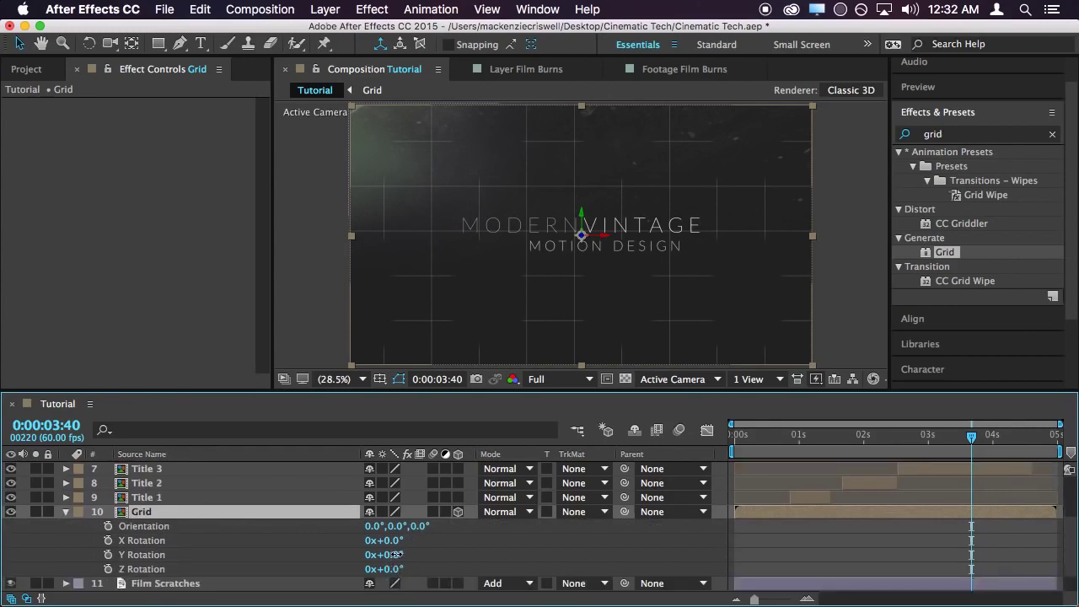
left_click_drag(397, 555, 456, 563)
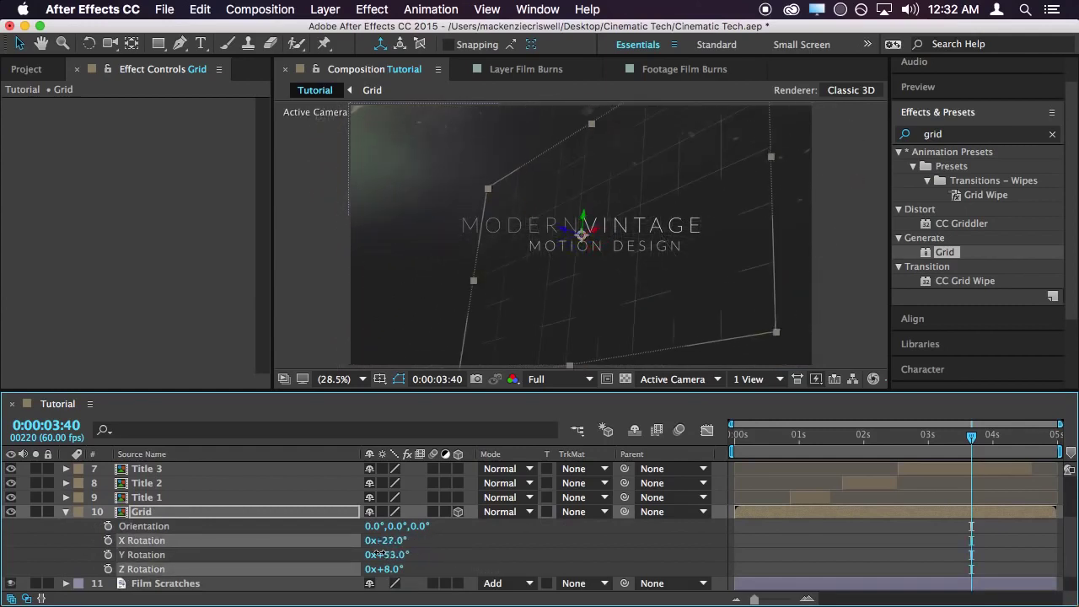
left_click_drag(378, 553, 383, 553)
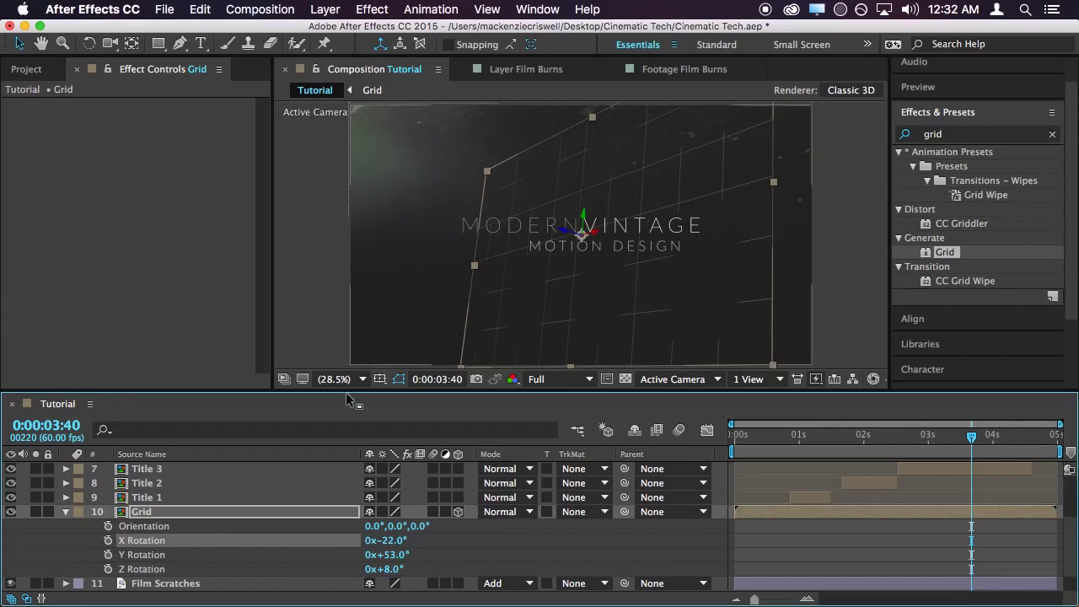
Scale the Grid layer to 138% and shift it slightly right and down in the frame
key("s")
left_click_drag(397, 545, 423, 536)
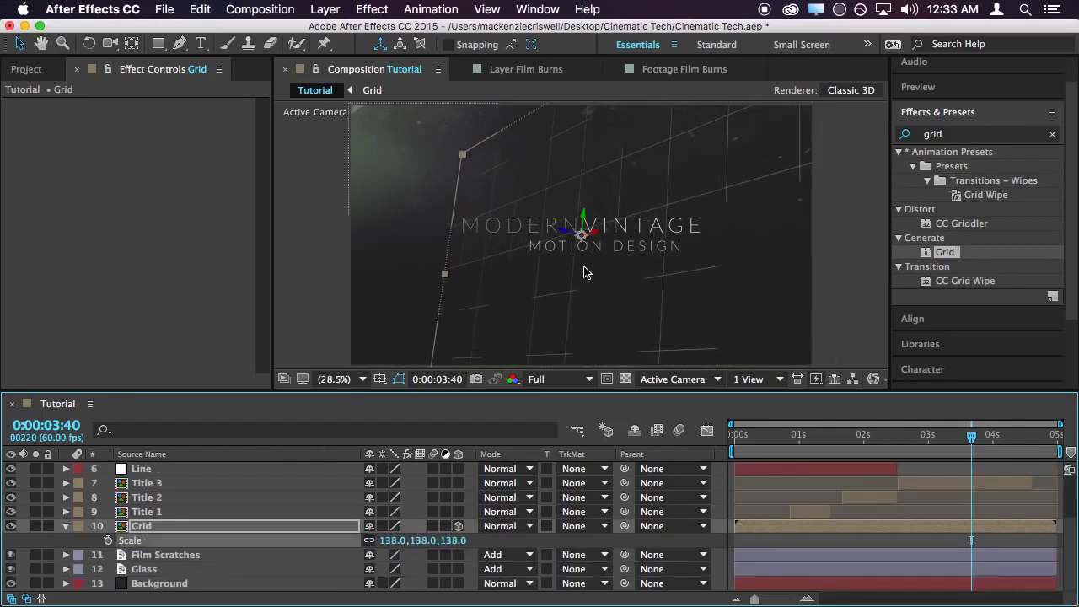
left_click_drag(577, 239, 613, 236)
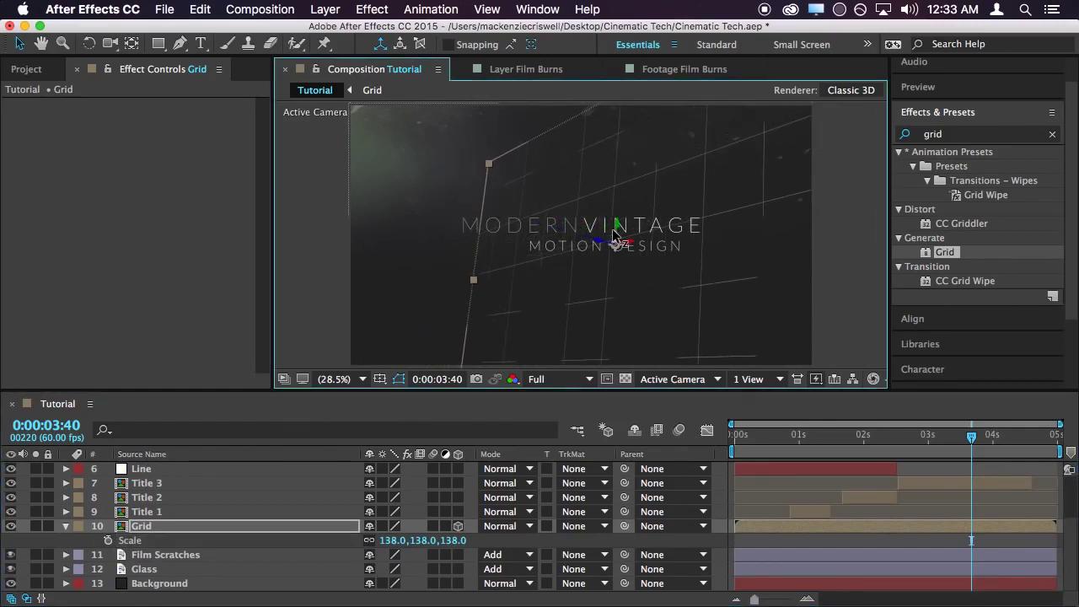
left_click(932, 511)
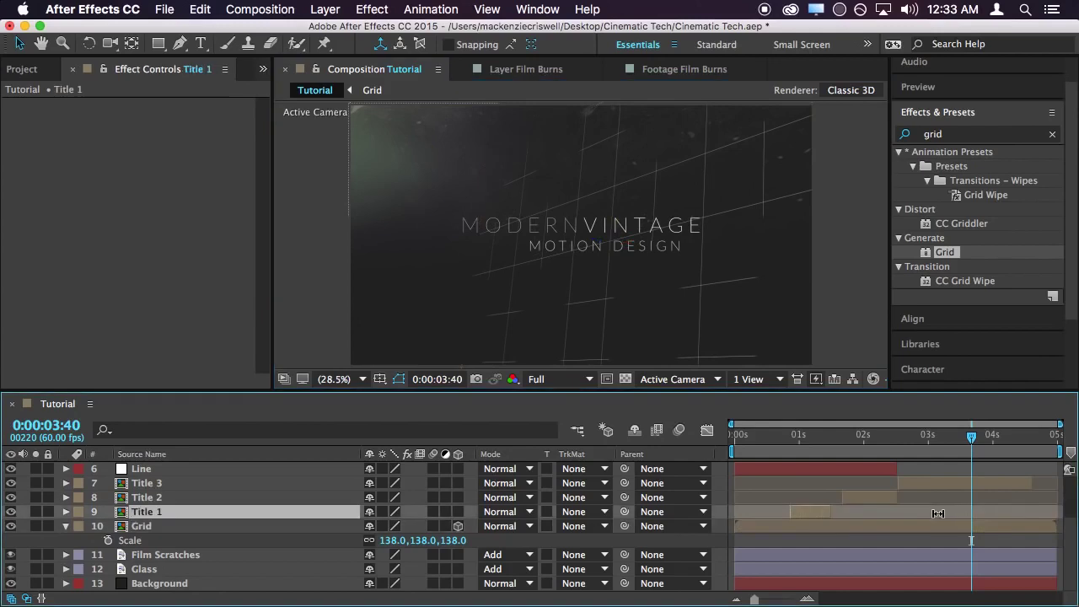
Add the expression time*2 to the Grid layer's Z Rotation and scrub the timeline to check the slow spin
left_click(144, 528)
key("r")
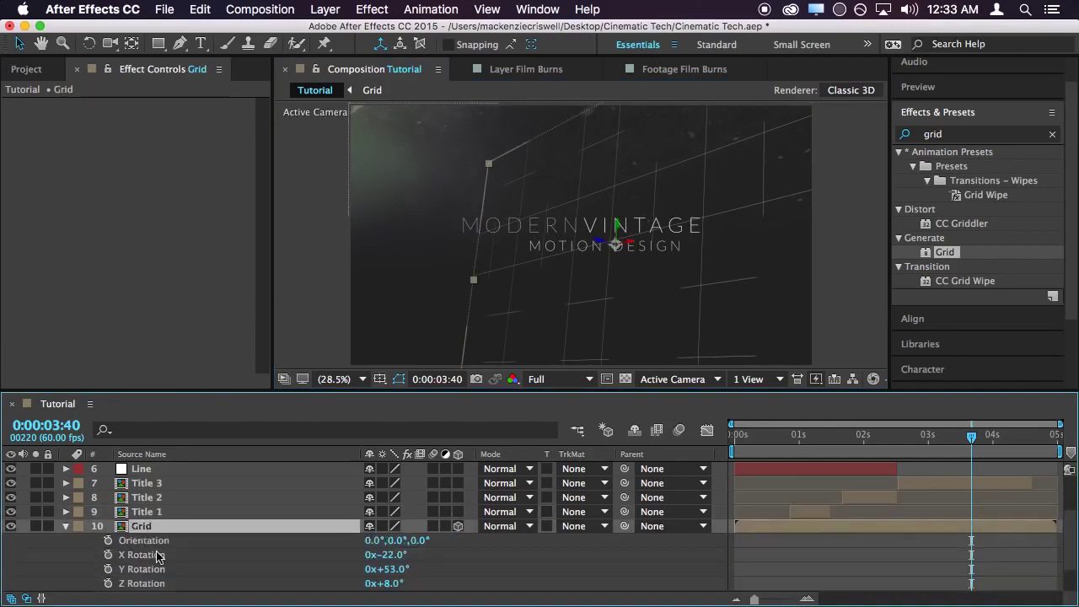
scroll(168, 562, "down", 3)
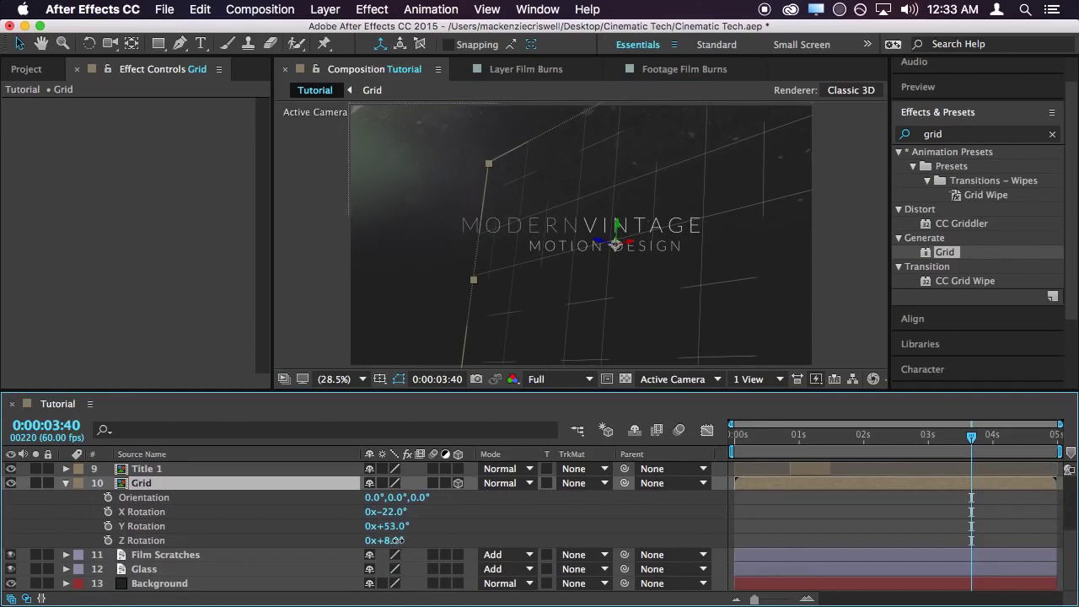
left_click_drag(397, 540, 400, 540)
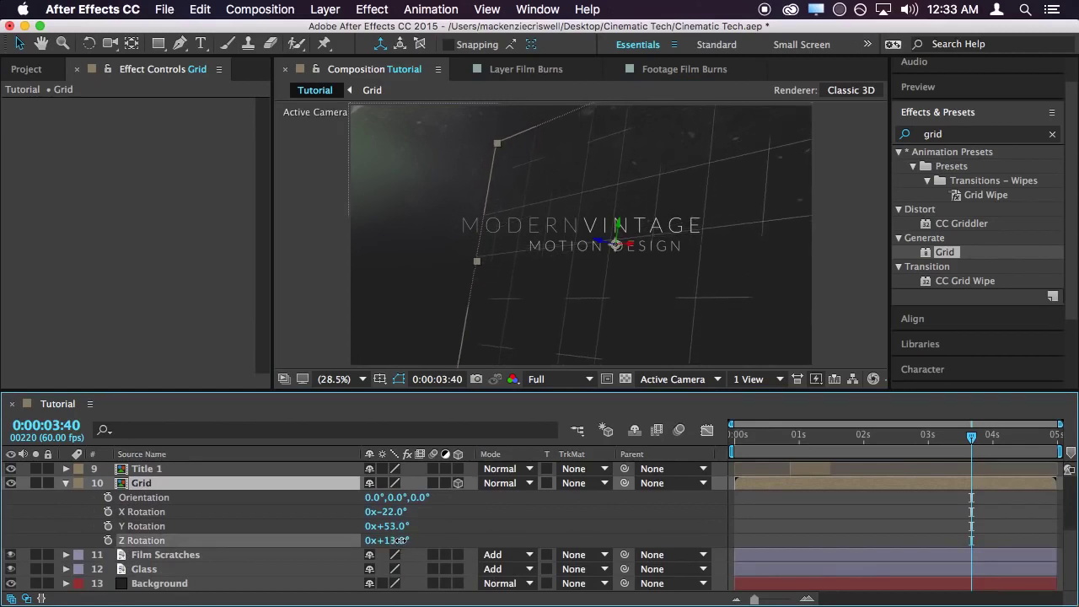
left_click(107, 540, "alt")
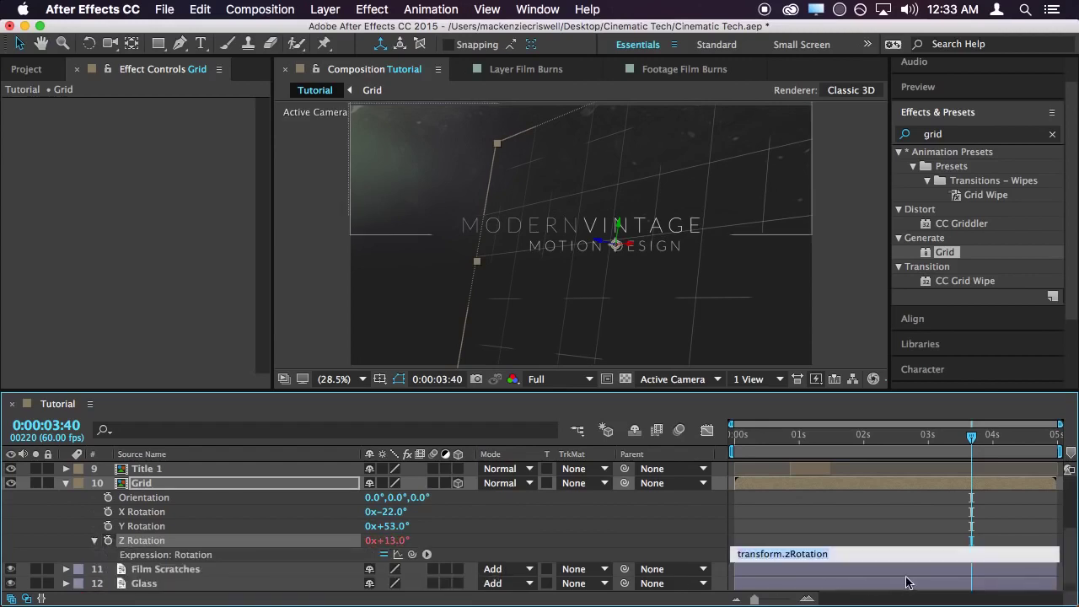
type("time")
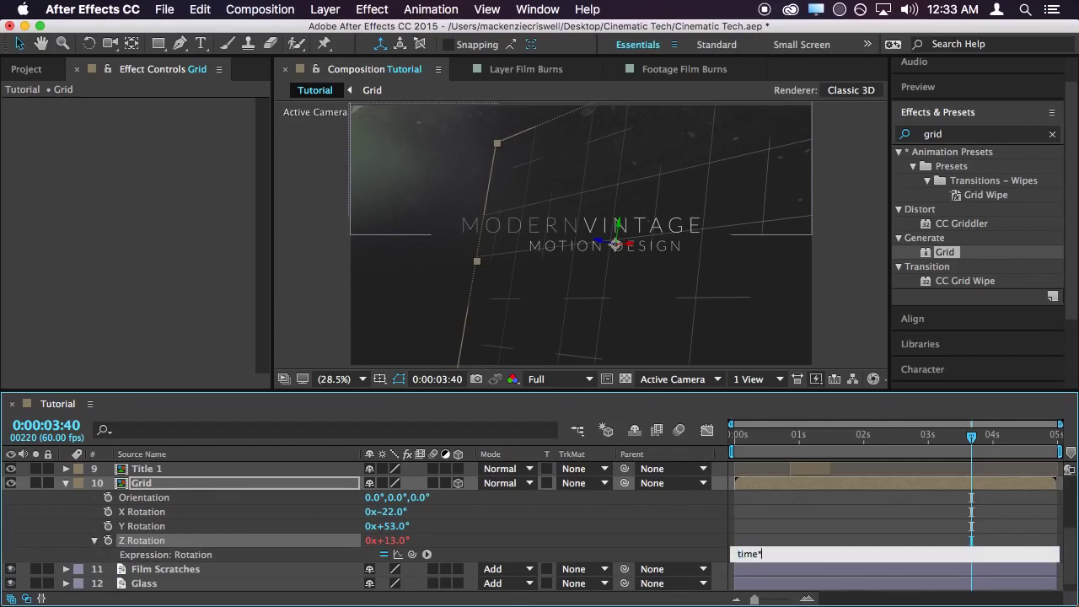
type("*2")
key("KP_Enter")
left_click_drag(969, 444, 975, 473)
Change the Grid layer's Z Rotation expression to time*1, rotate the layer to X -3° and Y 232°, and go to 0:00:03:00
left_click(769, 556)
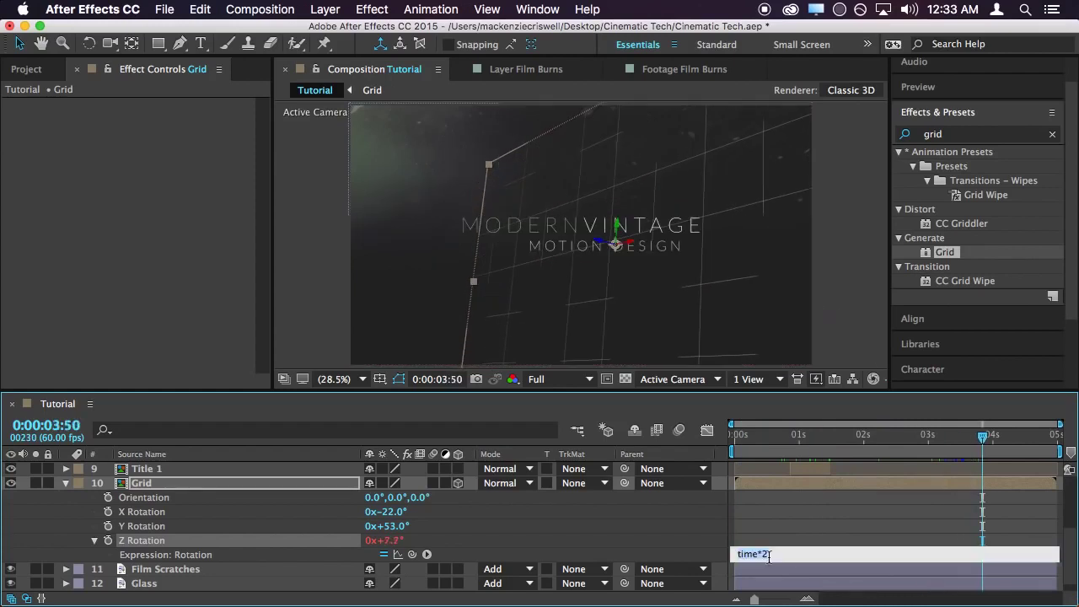
left_click(784, 555)
type("1")
key("KP_Enter")
left_click_drag(914, 438, 901, 457)
key("space")
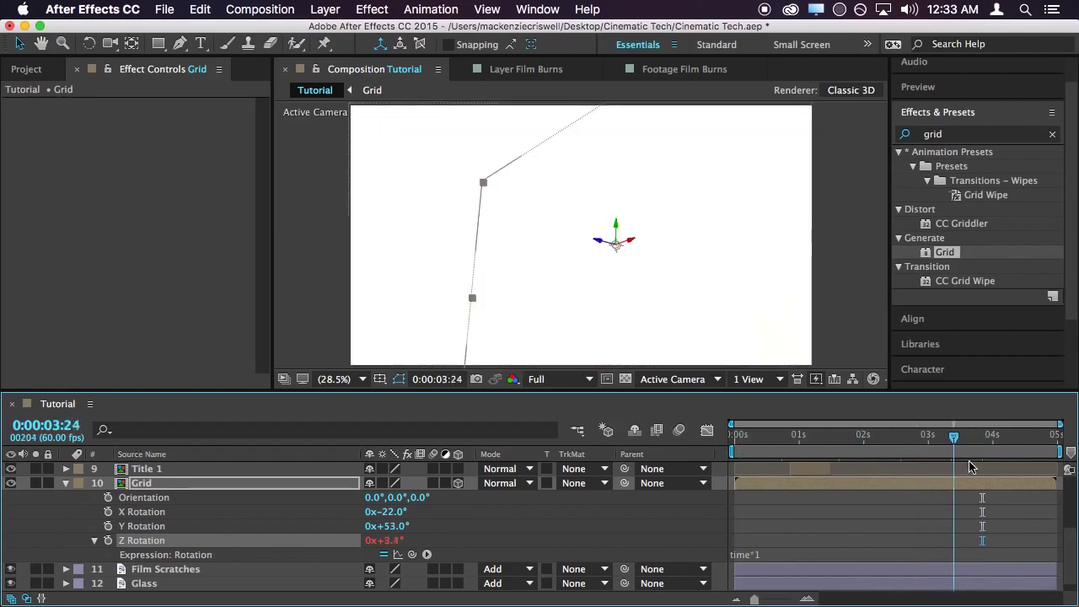
left_click(755, 557)
left_click_drag(1013, 445, 928, 447)
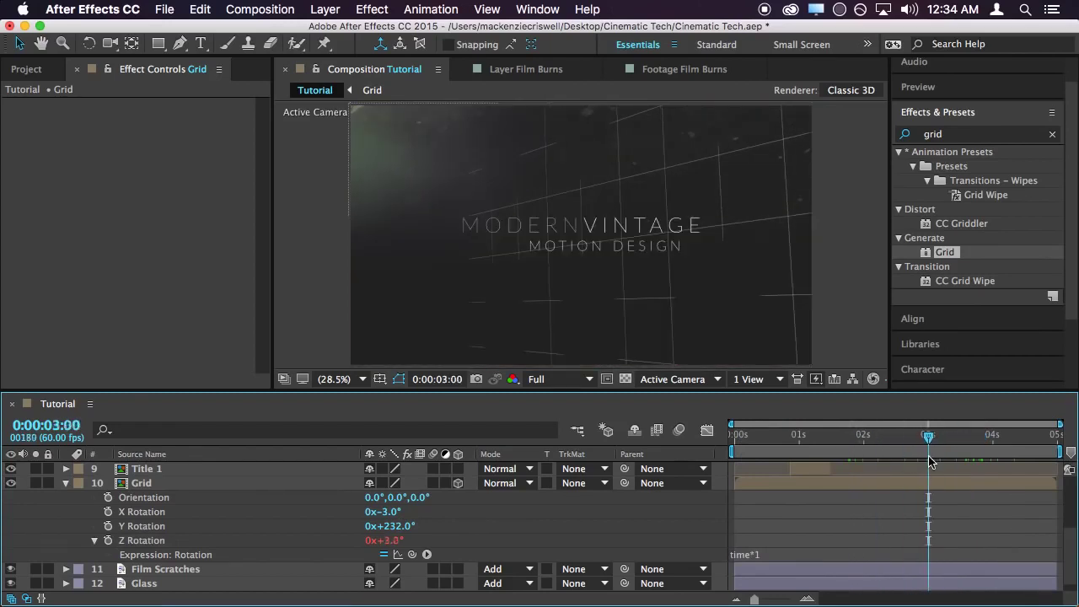
Lower the Grid layer's opacity to 20% so its lines sit faintly behind the title
left_click(164, 483)
key("t")
left_click_drag(377, 542, 367, 543)
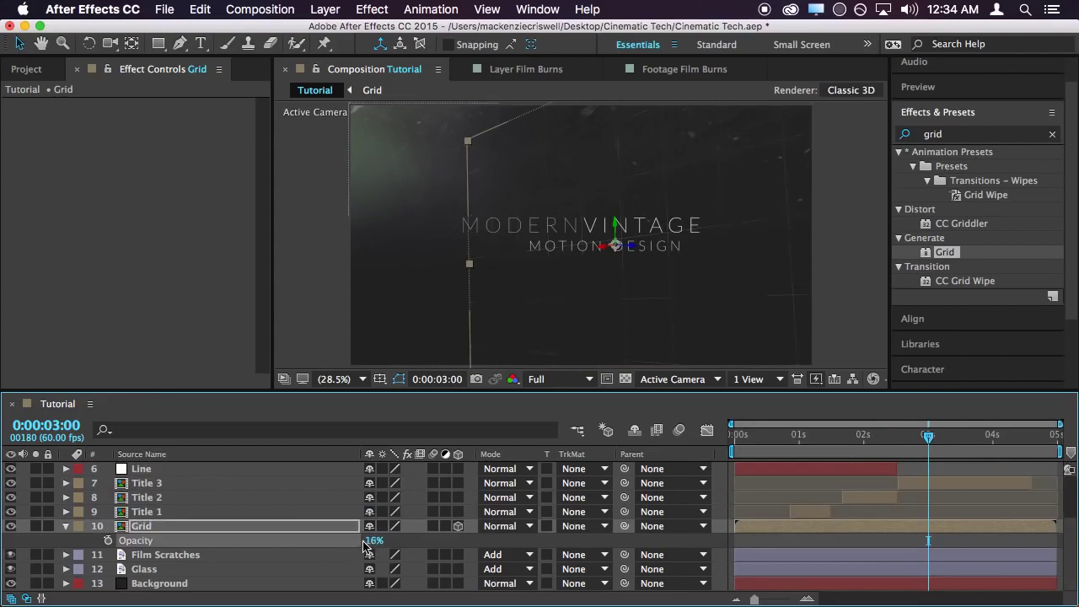
left_click(367, 544)
type("20")
key("Return")
left_click(249, 514)
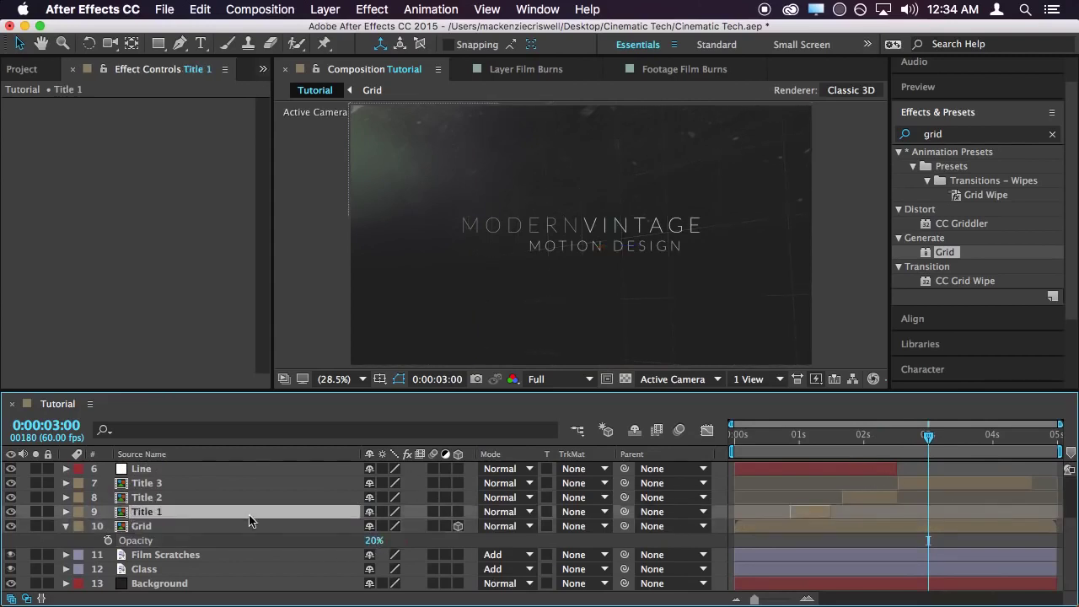
Duplicate the Grid layer and offset the copy slightly from the original in the frame
left_click(166, 527)
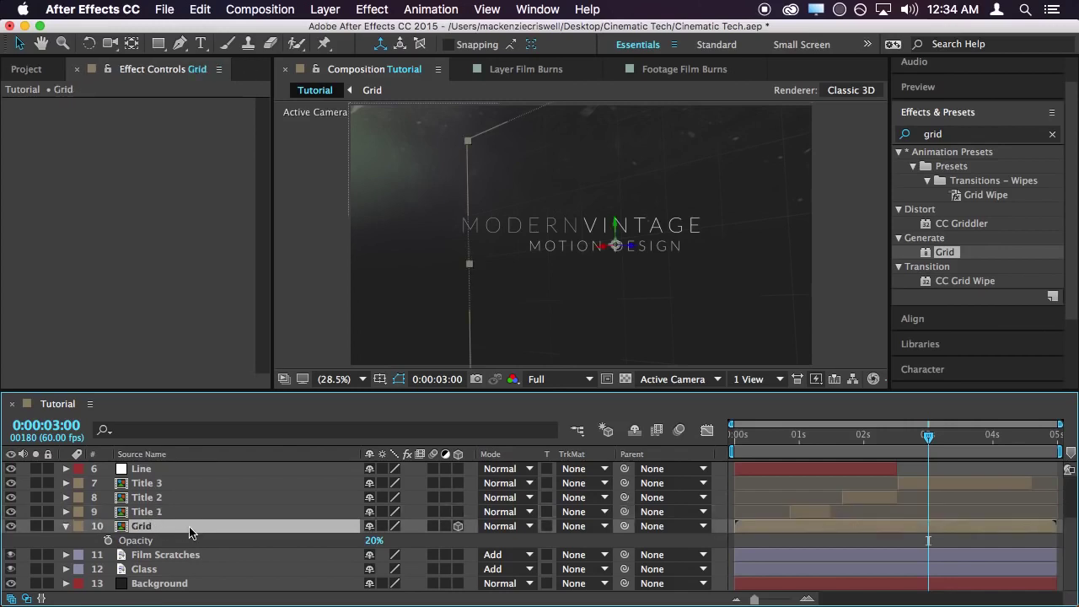
key("super+d")
left_click_drag(595, 247, 649, 250)
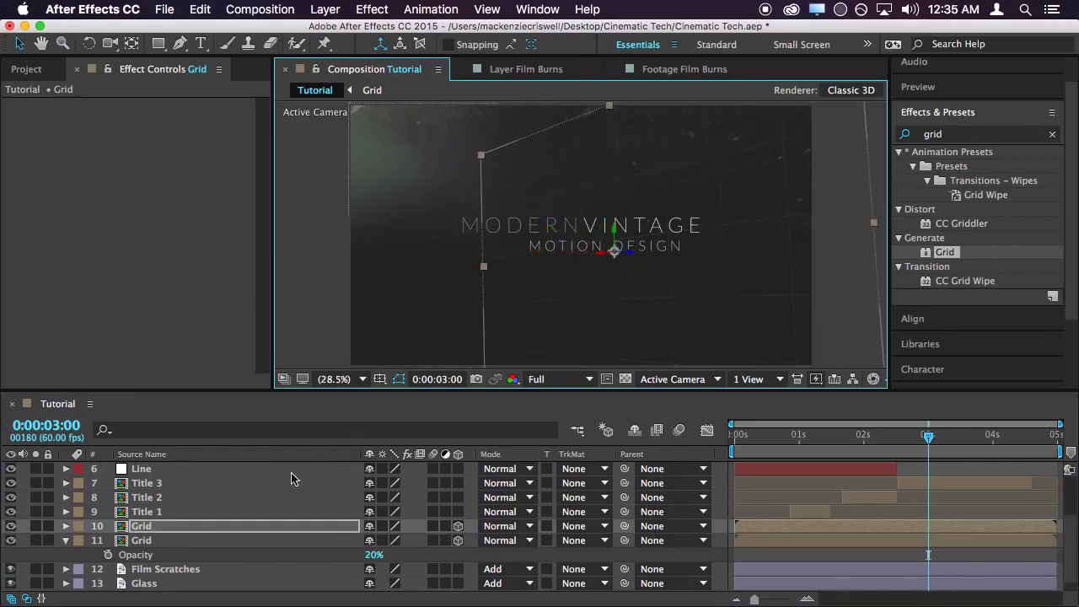
Set the opacity of the duplicated Grid layer to 5%
left_click(207, 531)
key("t")
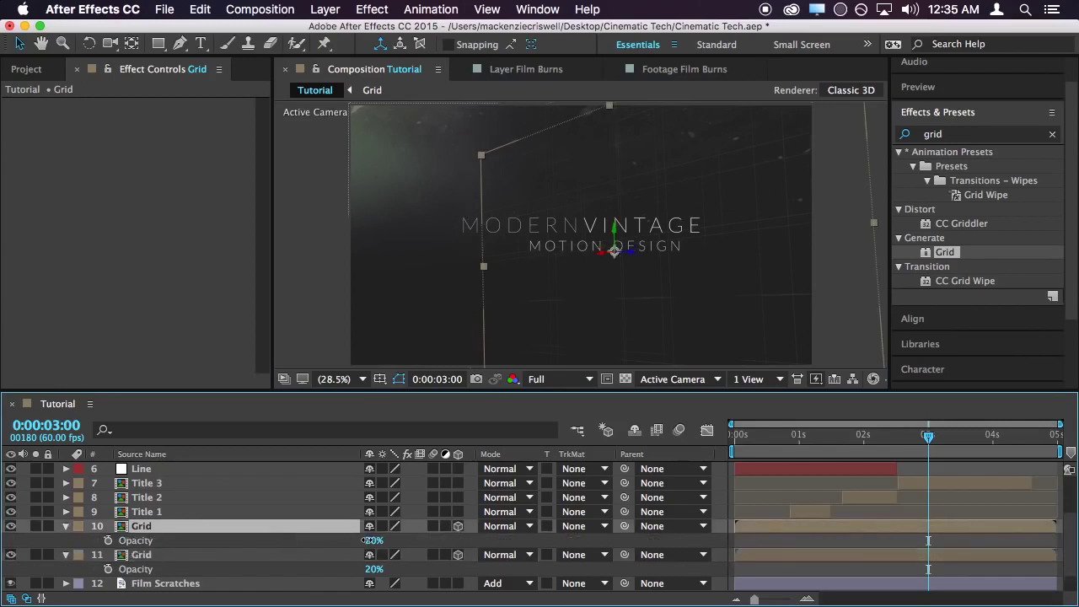
left_click(371, 540)
type("10")
key("Return")
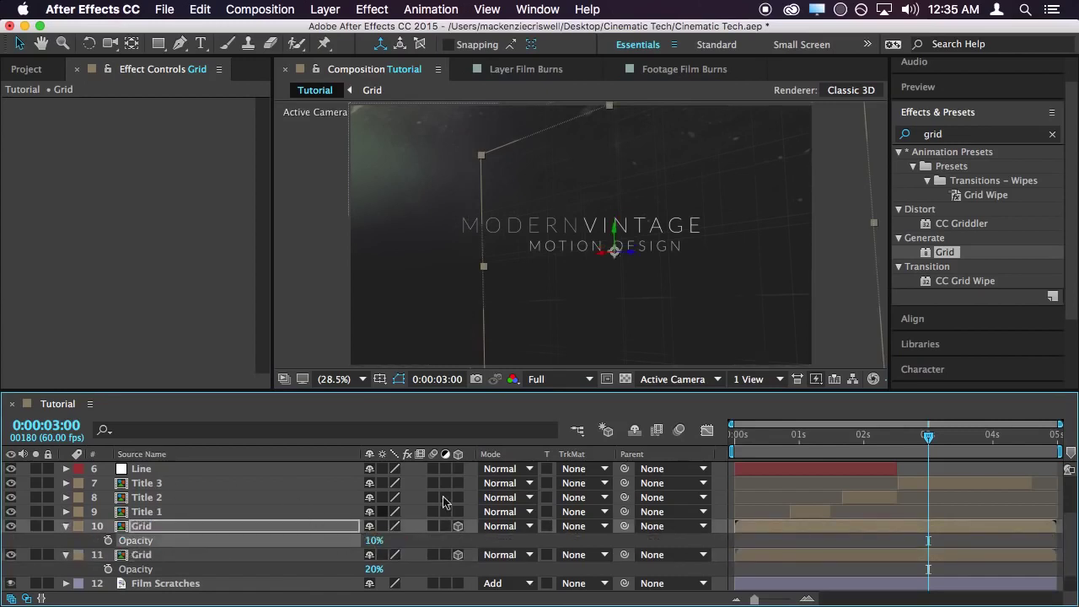
left_click(374, 540)
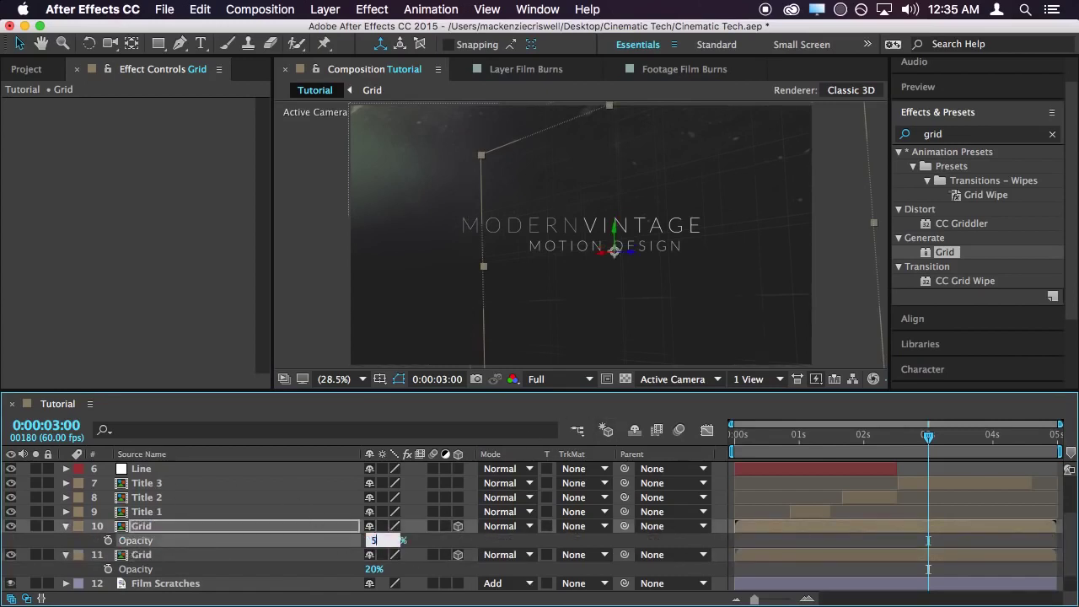
type("5")
key("Return")
Save the project, then go to 0:00:00:52 and hide the mask and shape path outlines in the composition view
left_click(985, 512)
left_click_drag(822, 436, 789, 455)
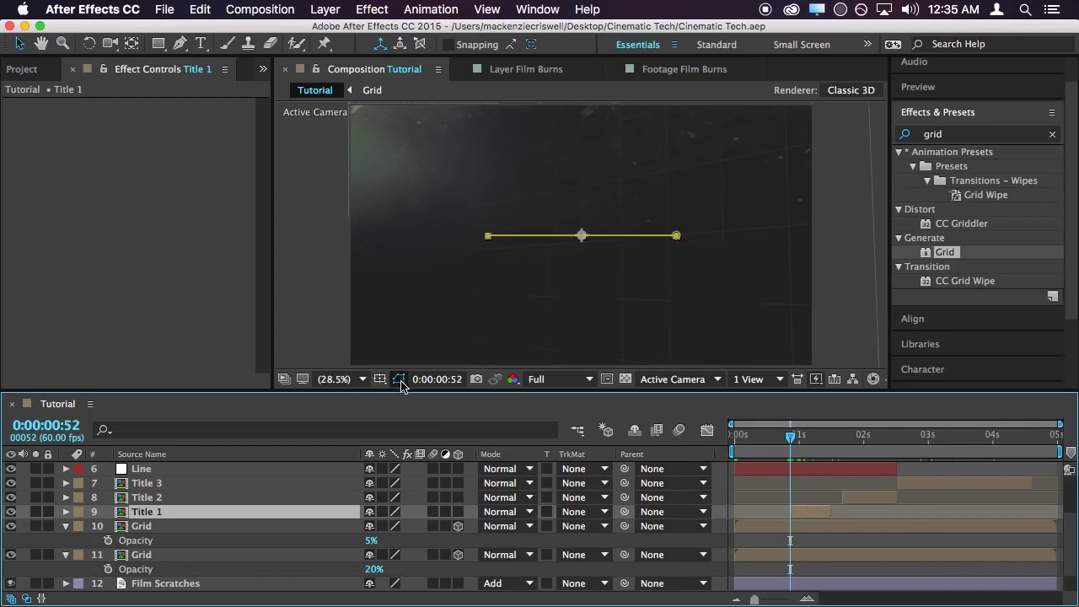
left_click(408, 384)
left_click(811, 481)
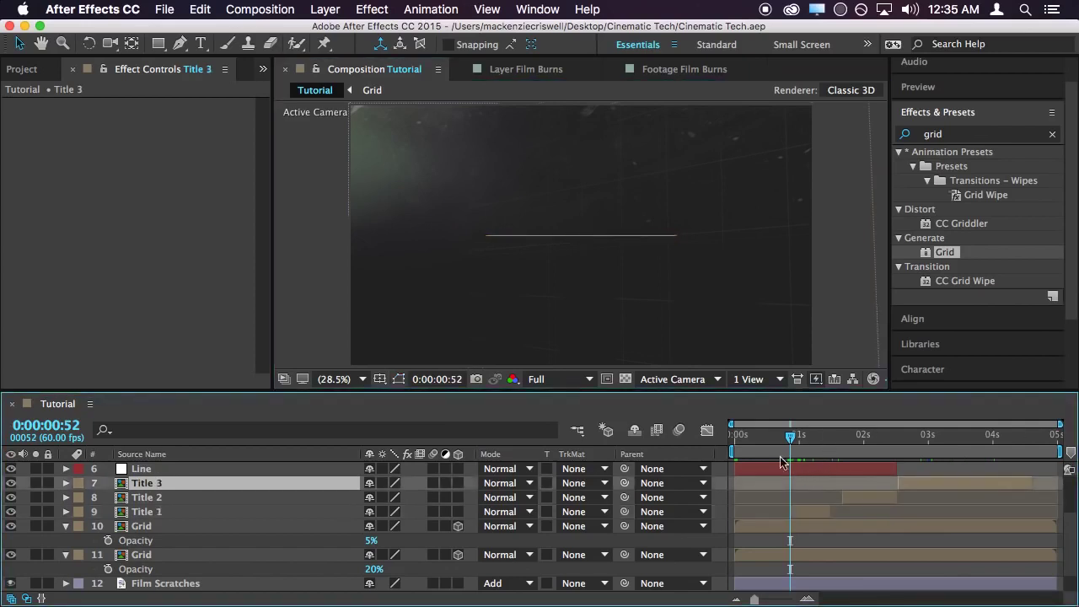
Scrub to 0:00:03:29 to review the titles over the layered grids, and deselect all layers
left_click_drag(790, 439, 958, 489)
left_click(837, 293)
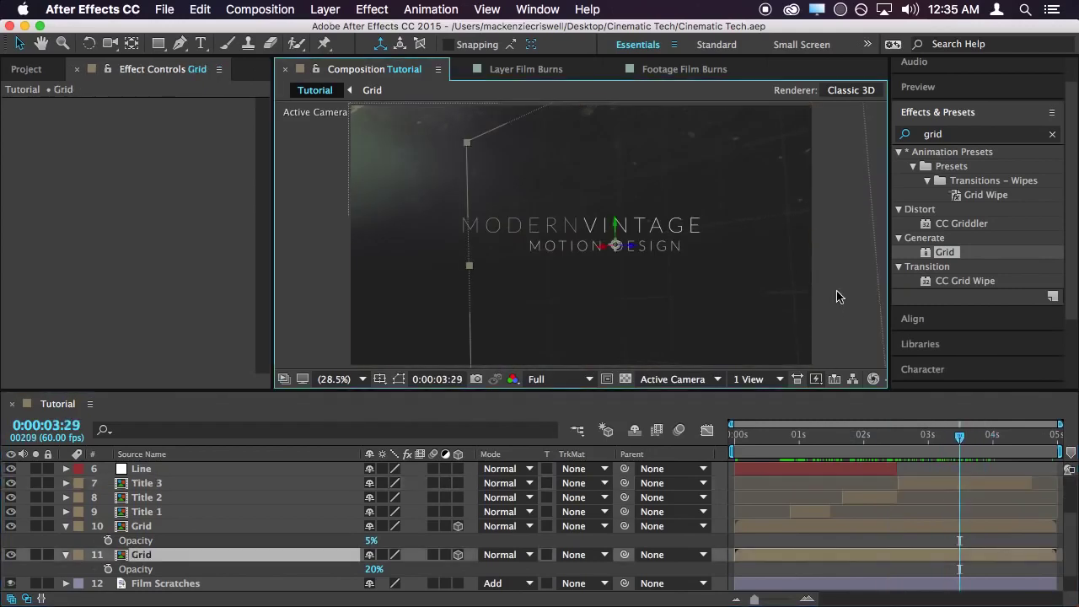
left_click(328, 246)
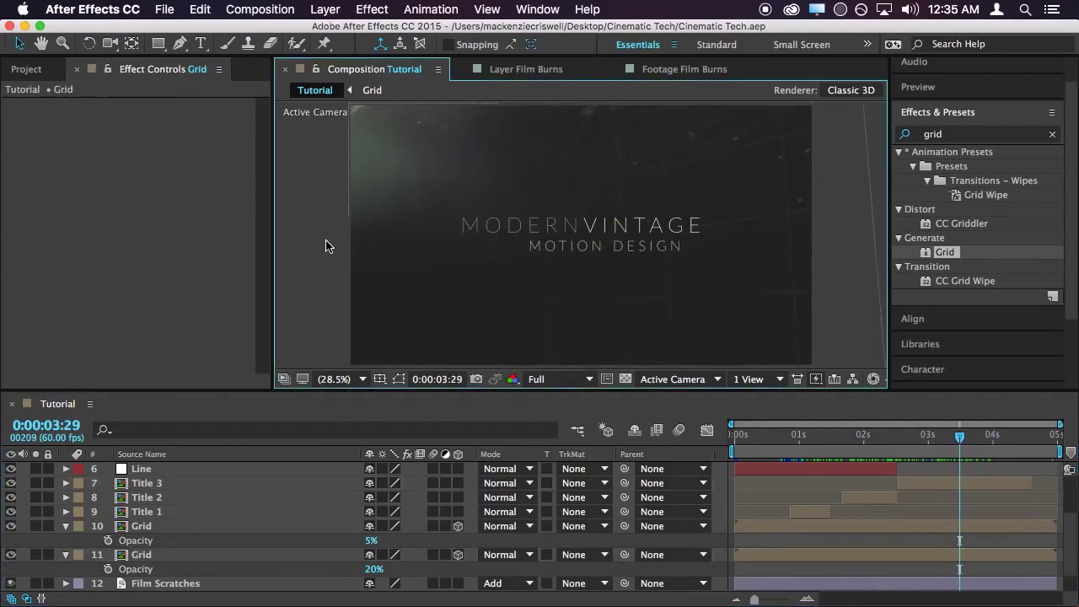